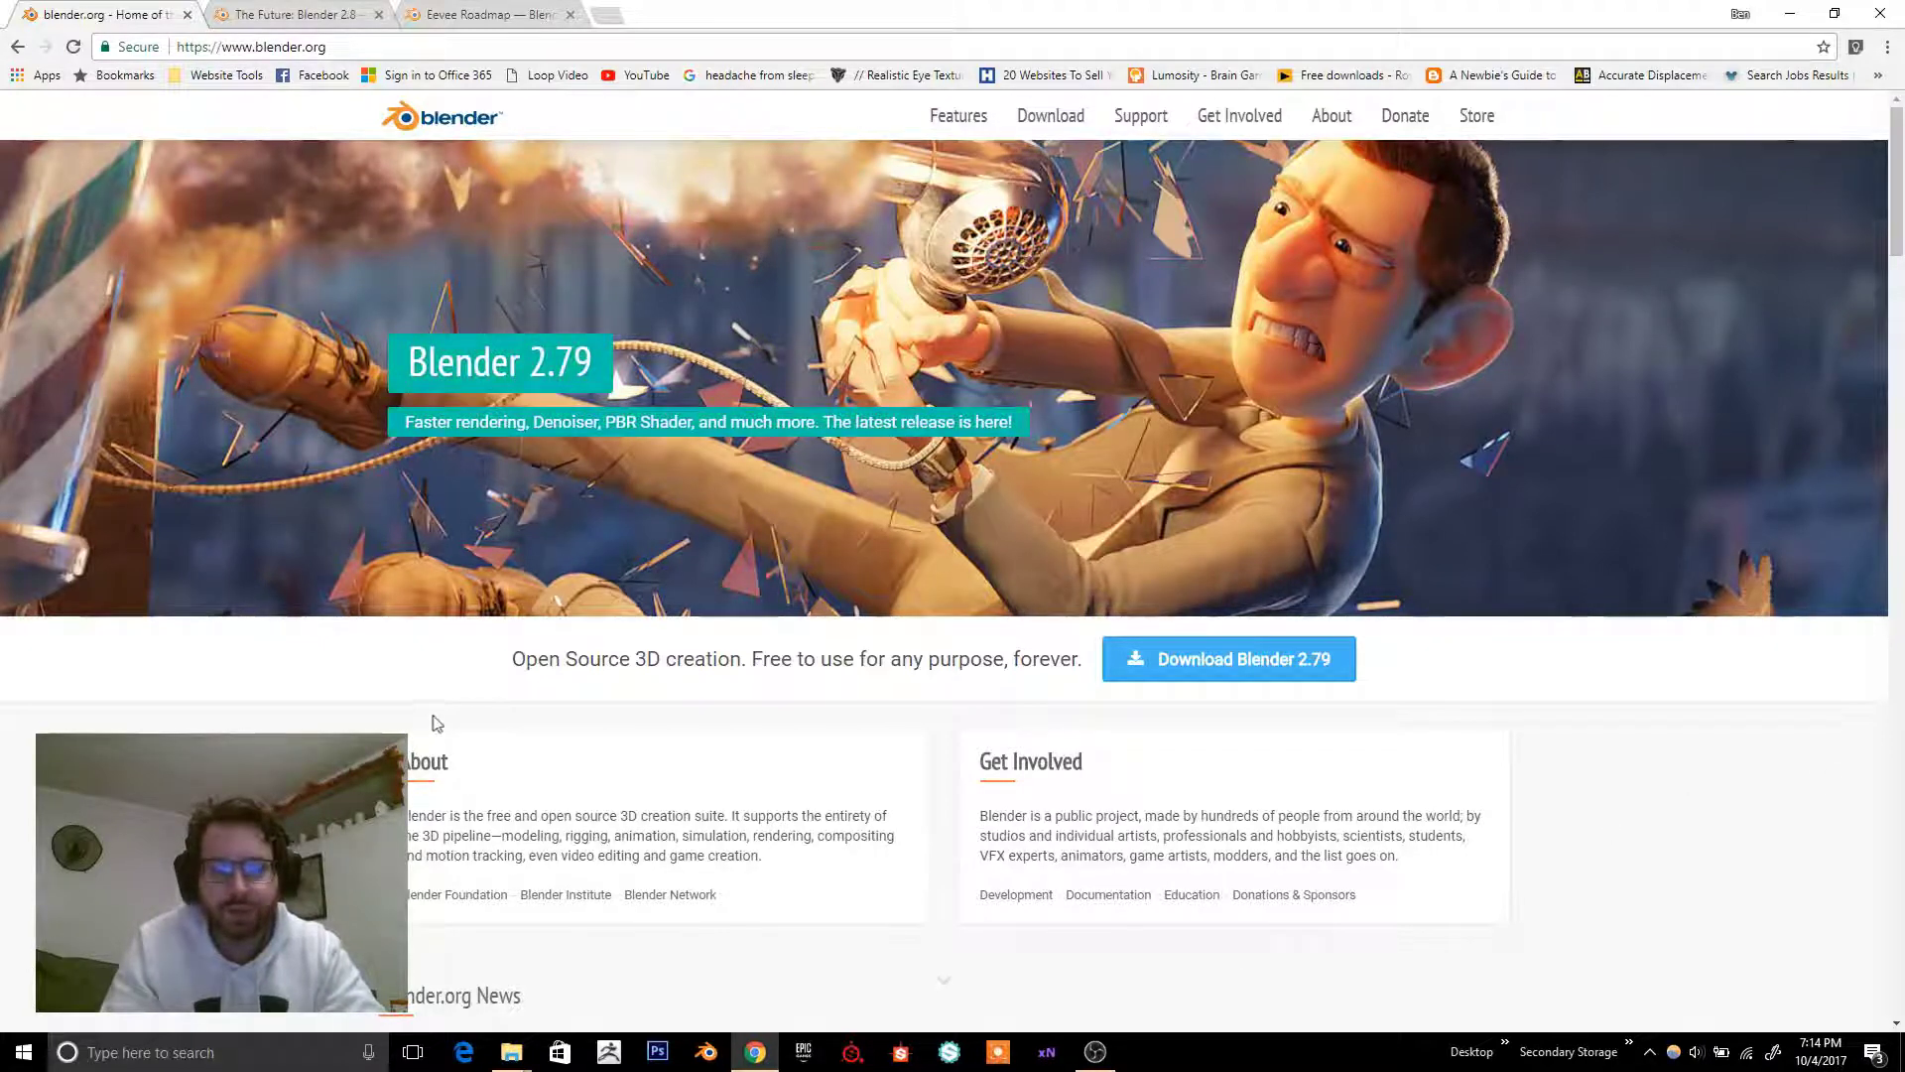
# - Scroll the blender.org homepage to find the 'The Future: Blender 2.8' news item
pyautogui.scroll(-2, 436, 722)
pyautogui.scroll(-2, 260, 715)
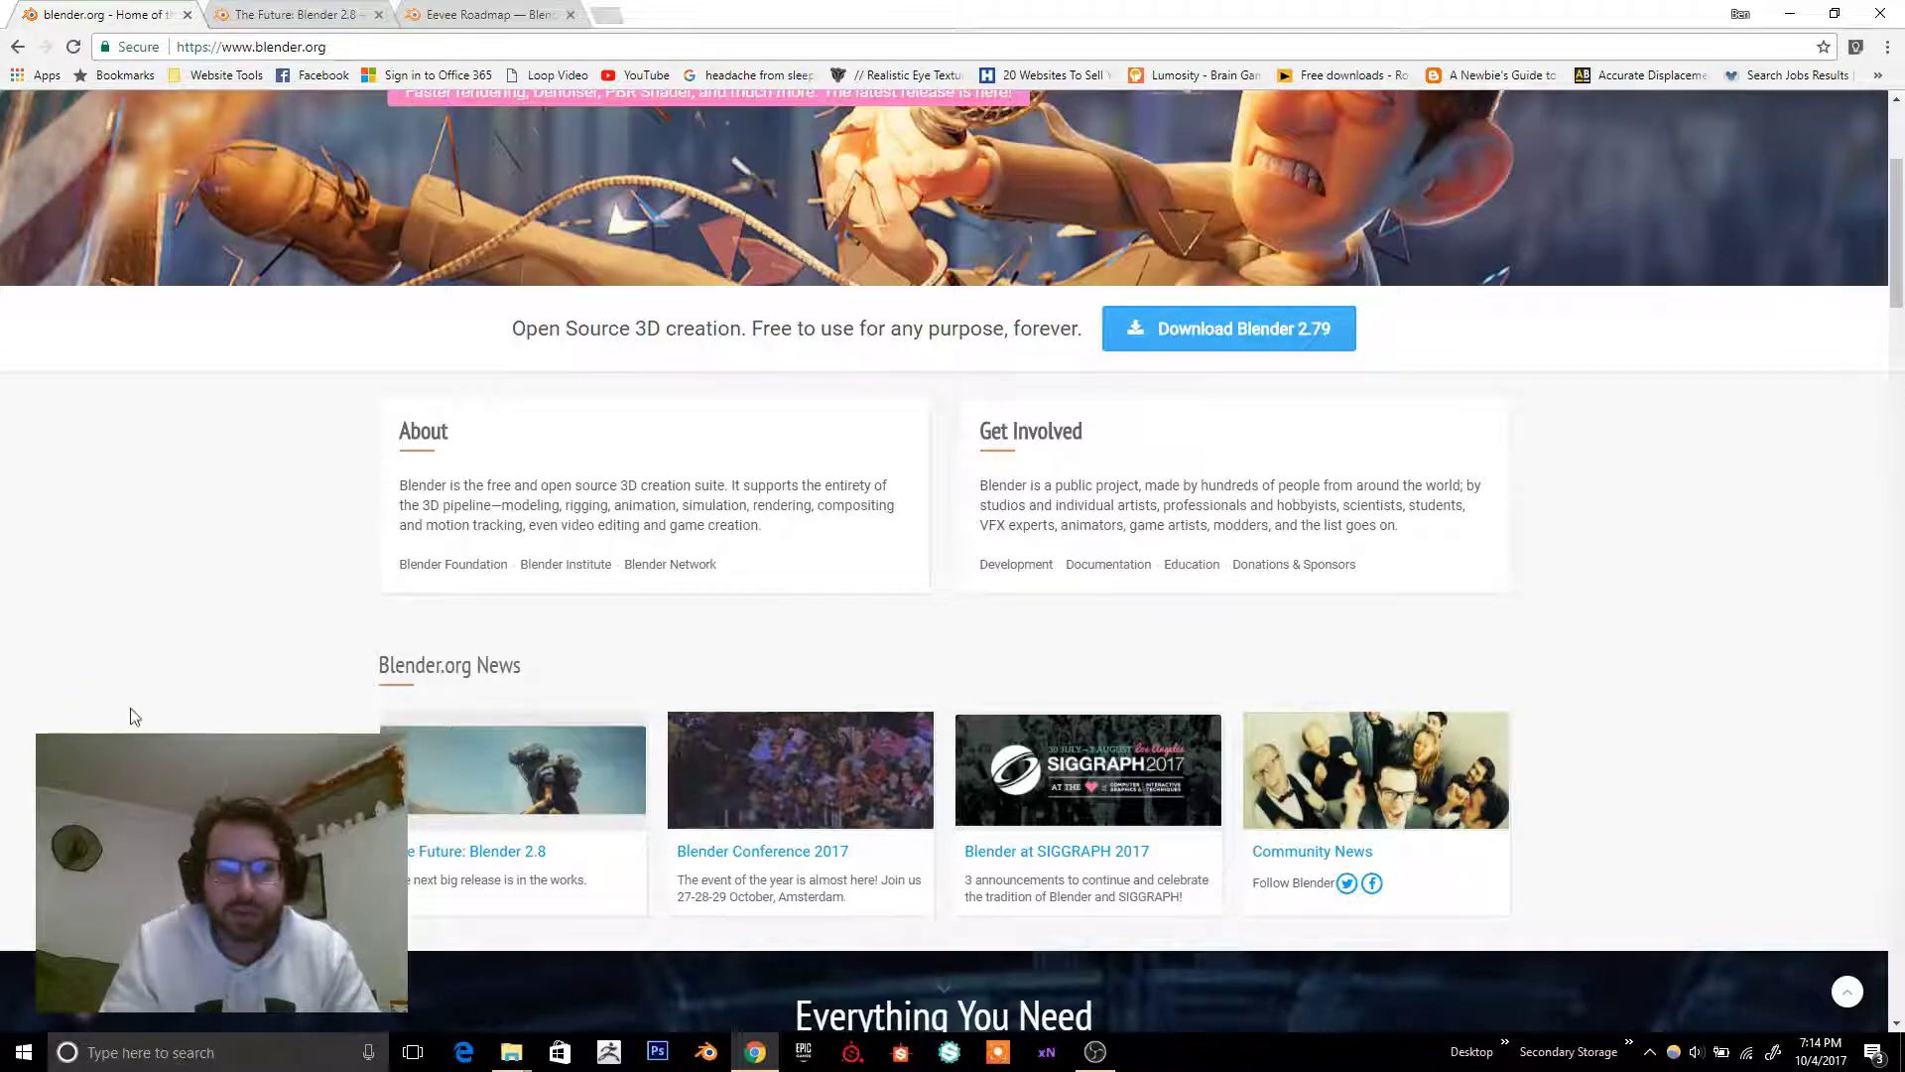
pyautogui.scroll(3, 130, 715)
pyautogui.scroll(-2, 130, 715)
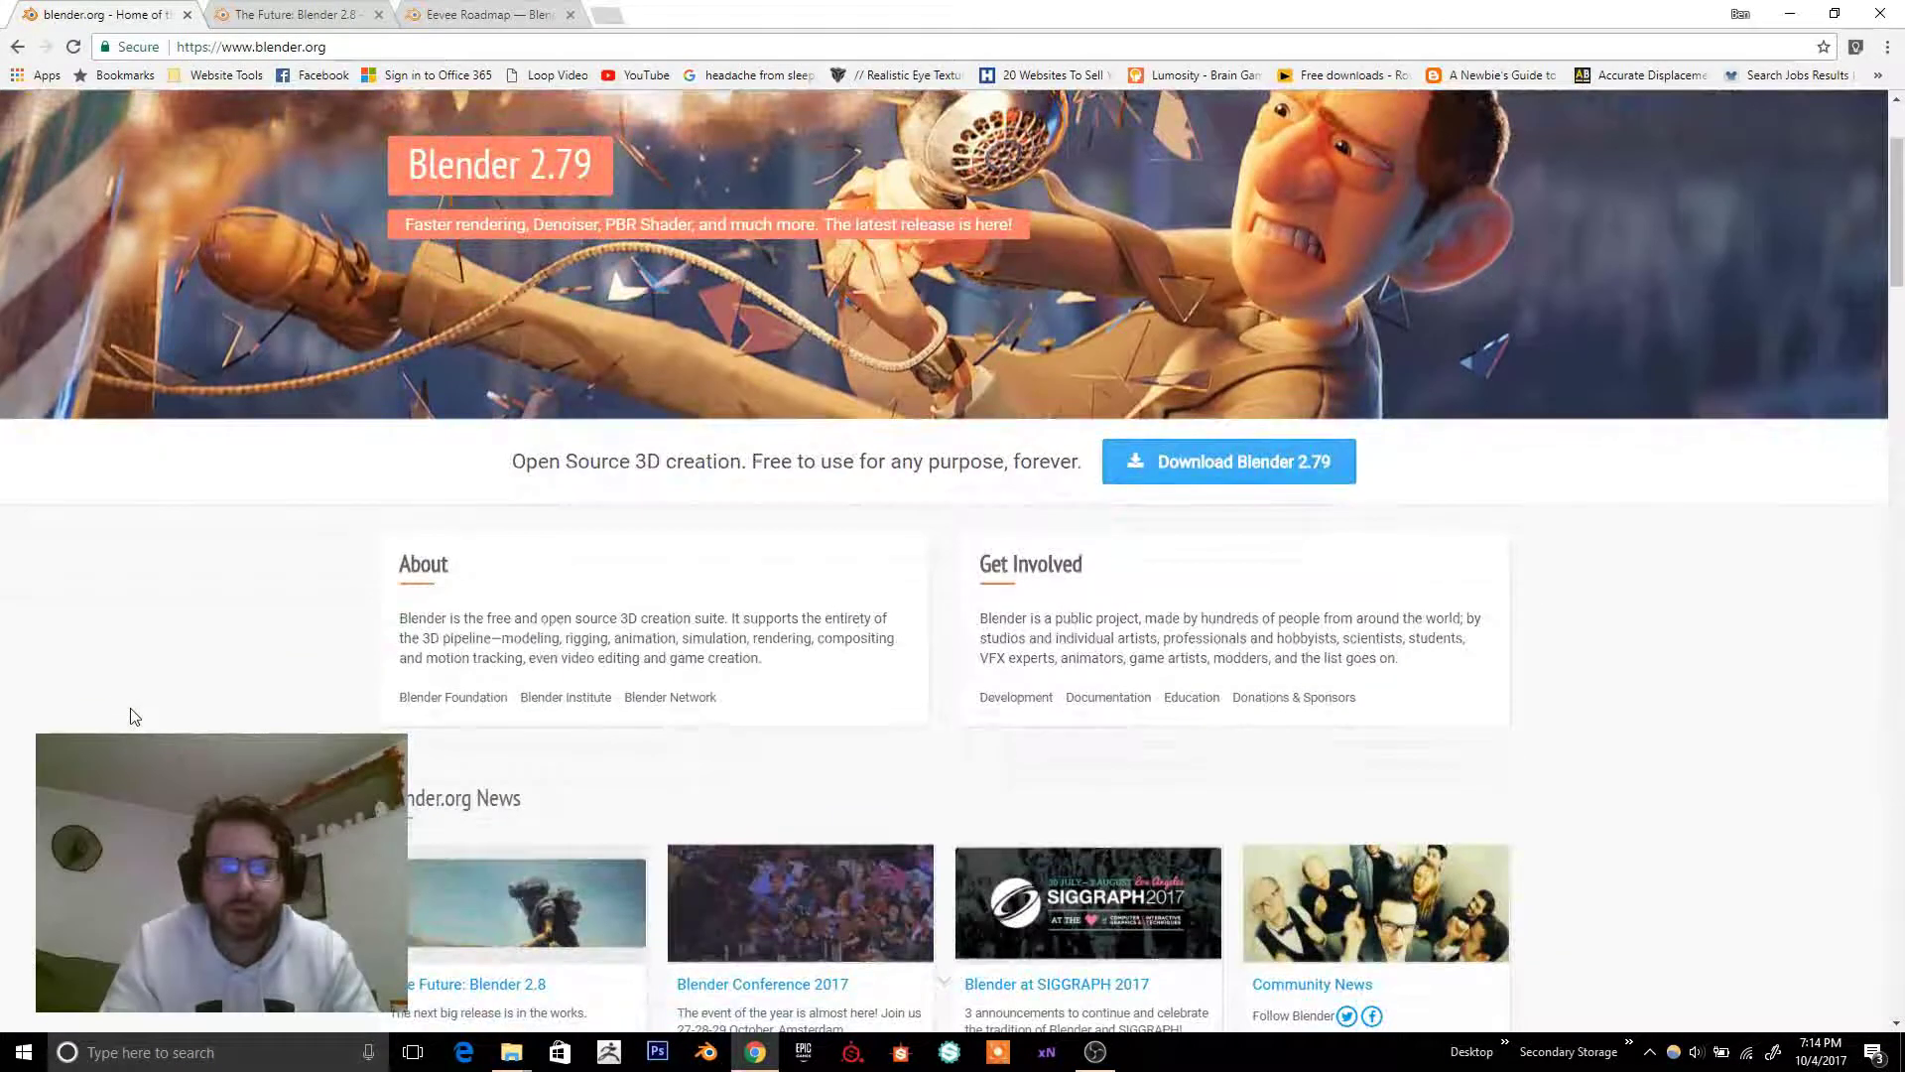
pyautogui.scroll(-2, 130, 716)
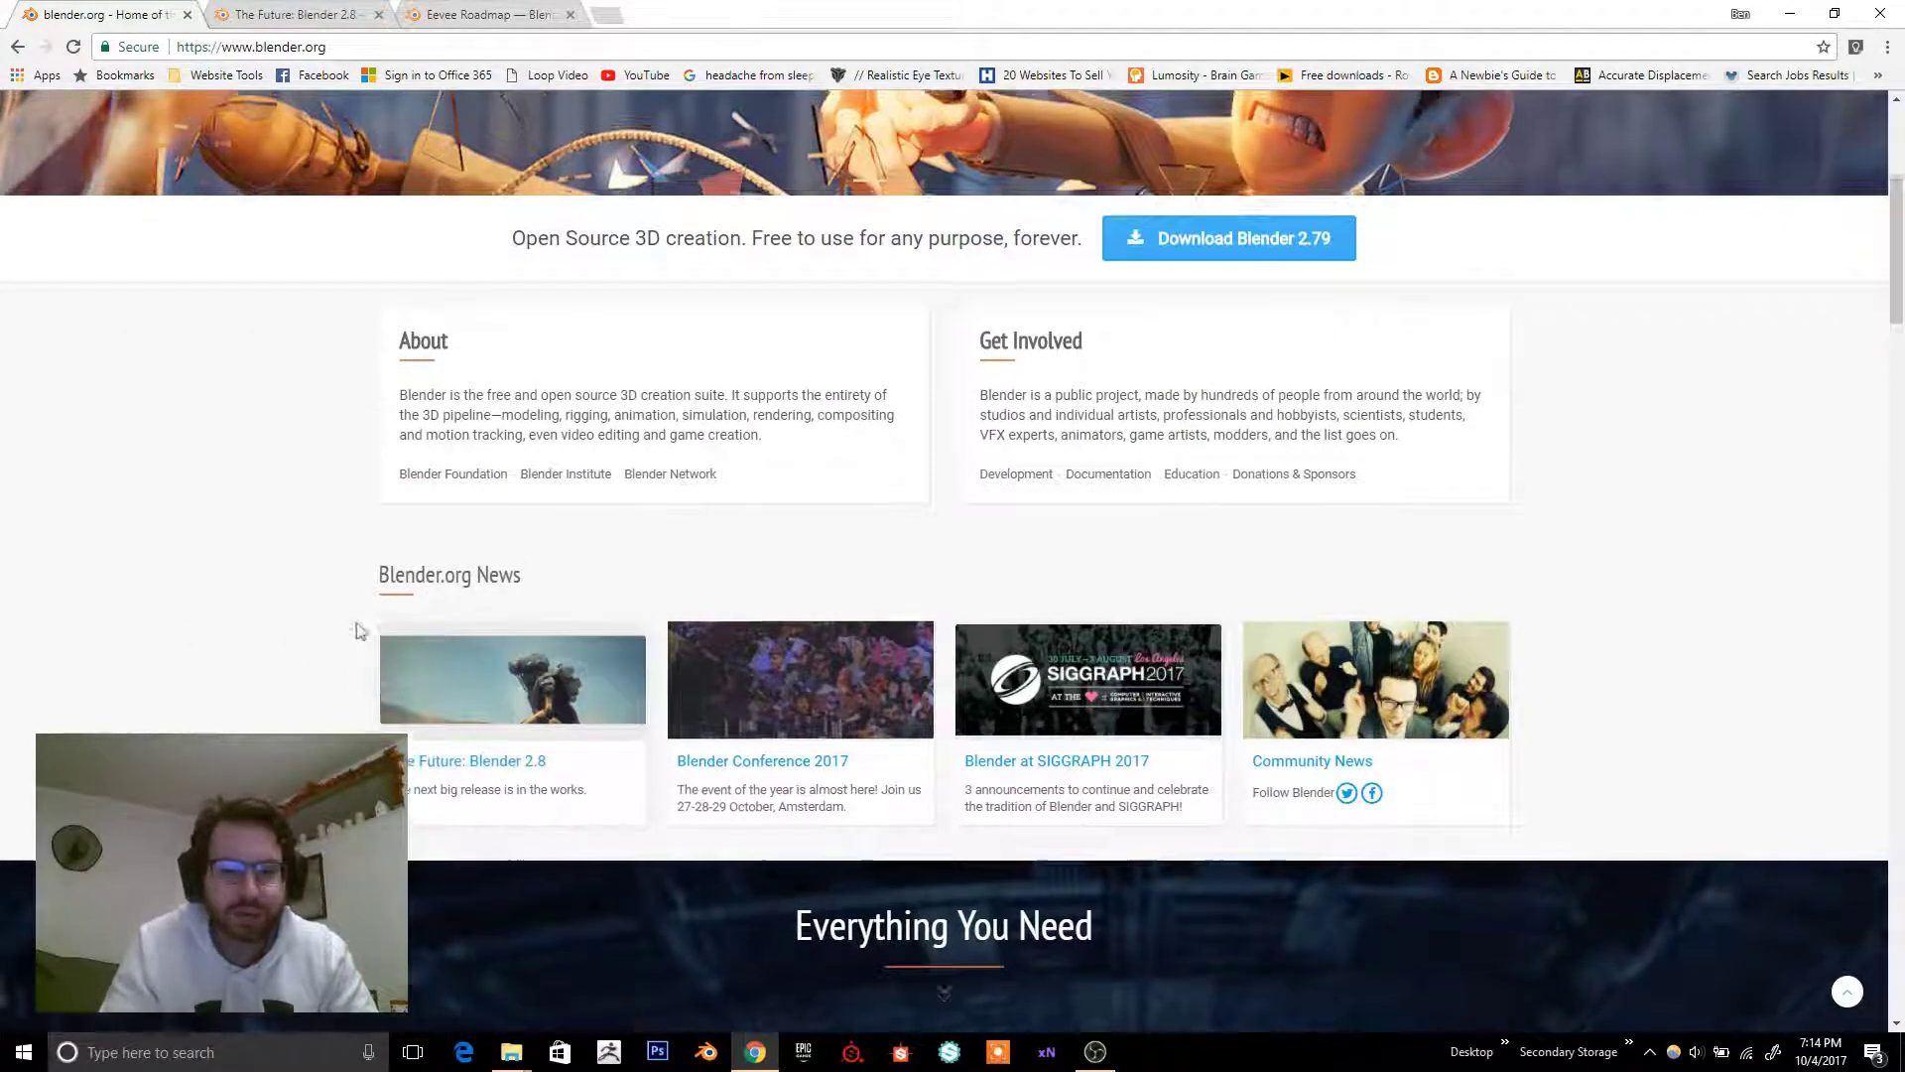
pyautogui.scroll(4, 340, 642)
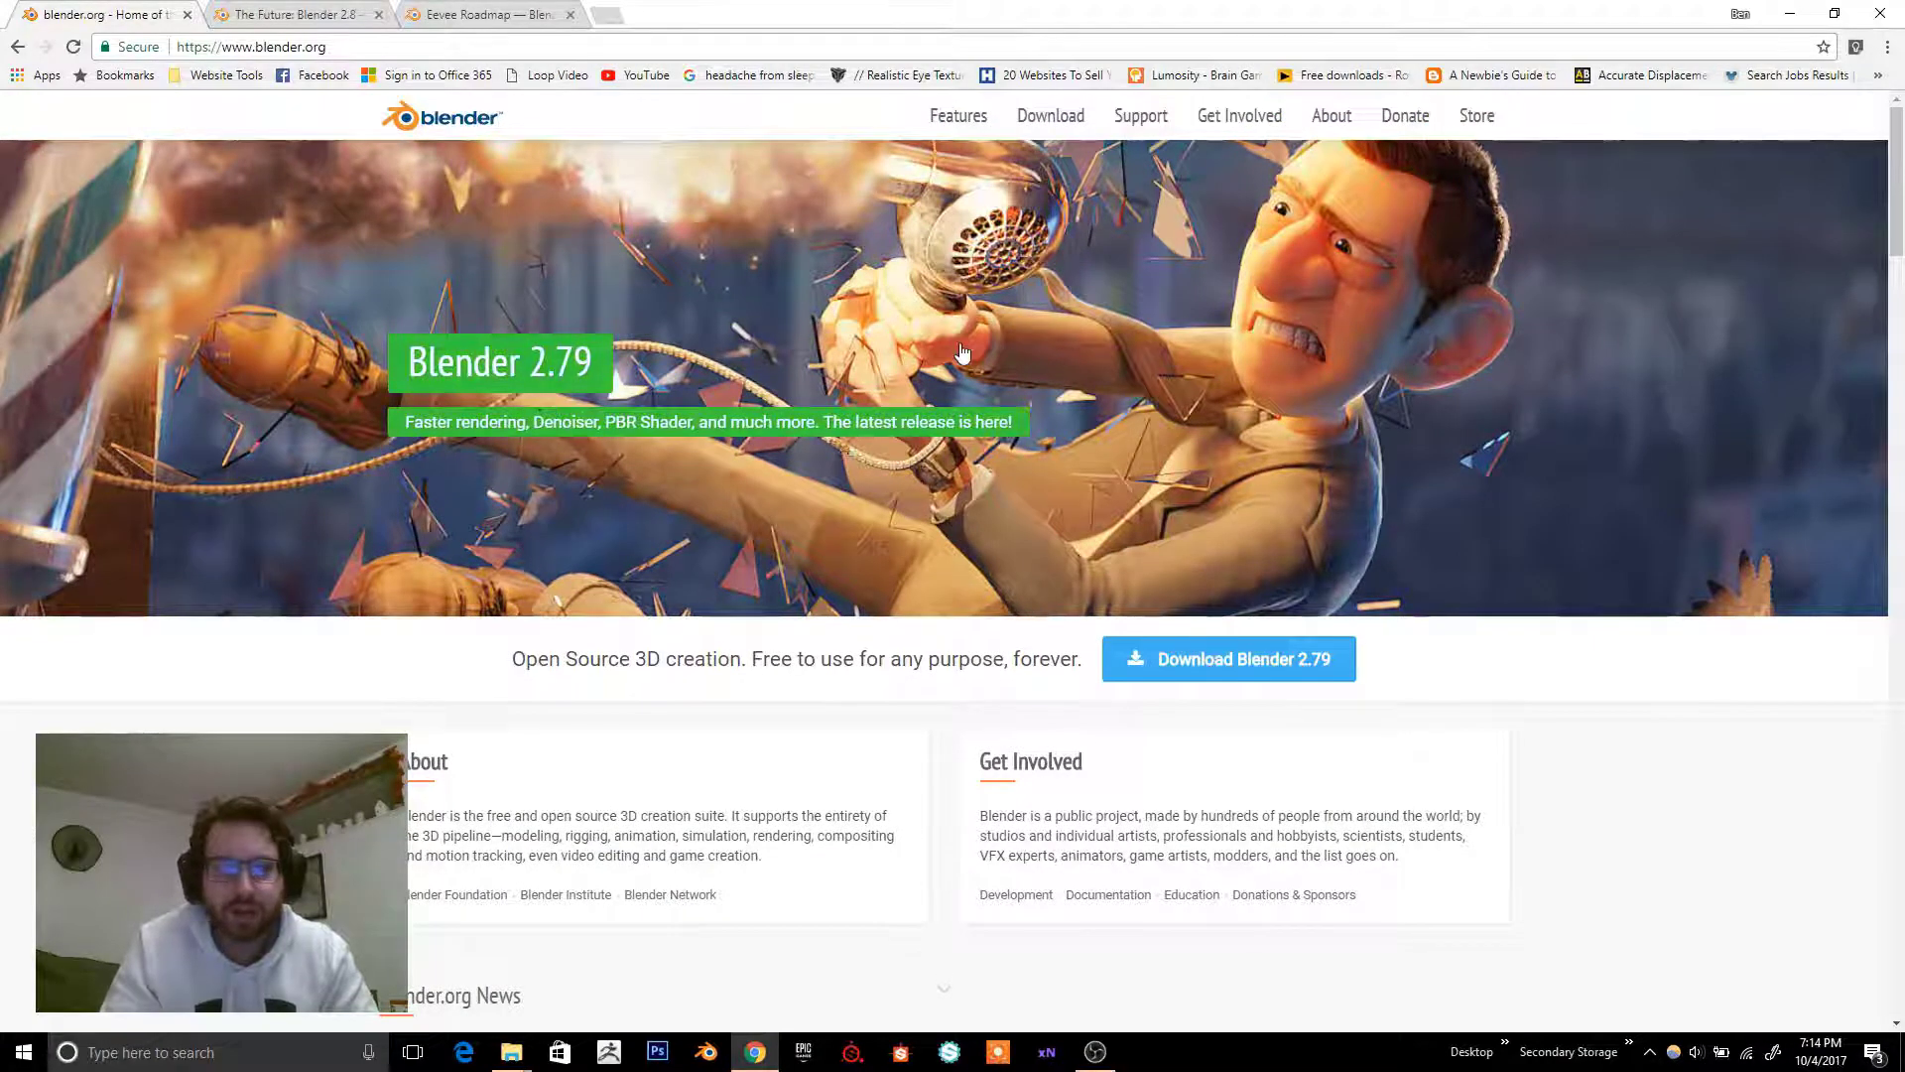
pyautogui.scroll(-5, 1095, 382)
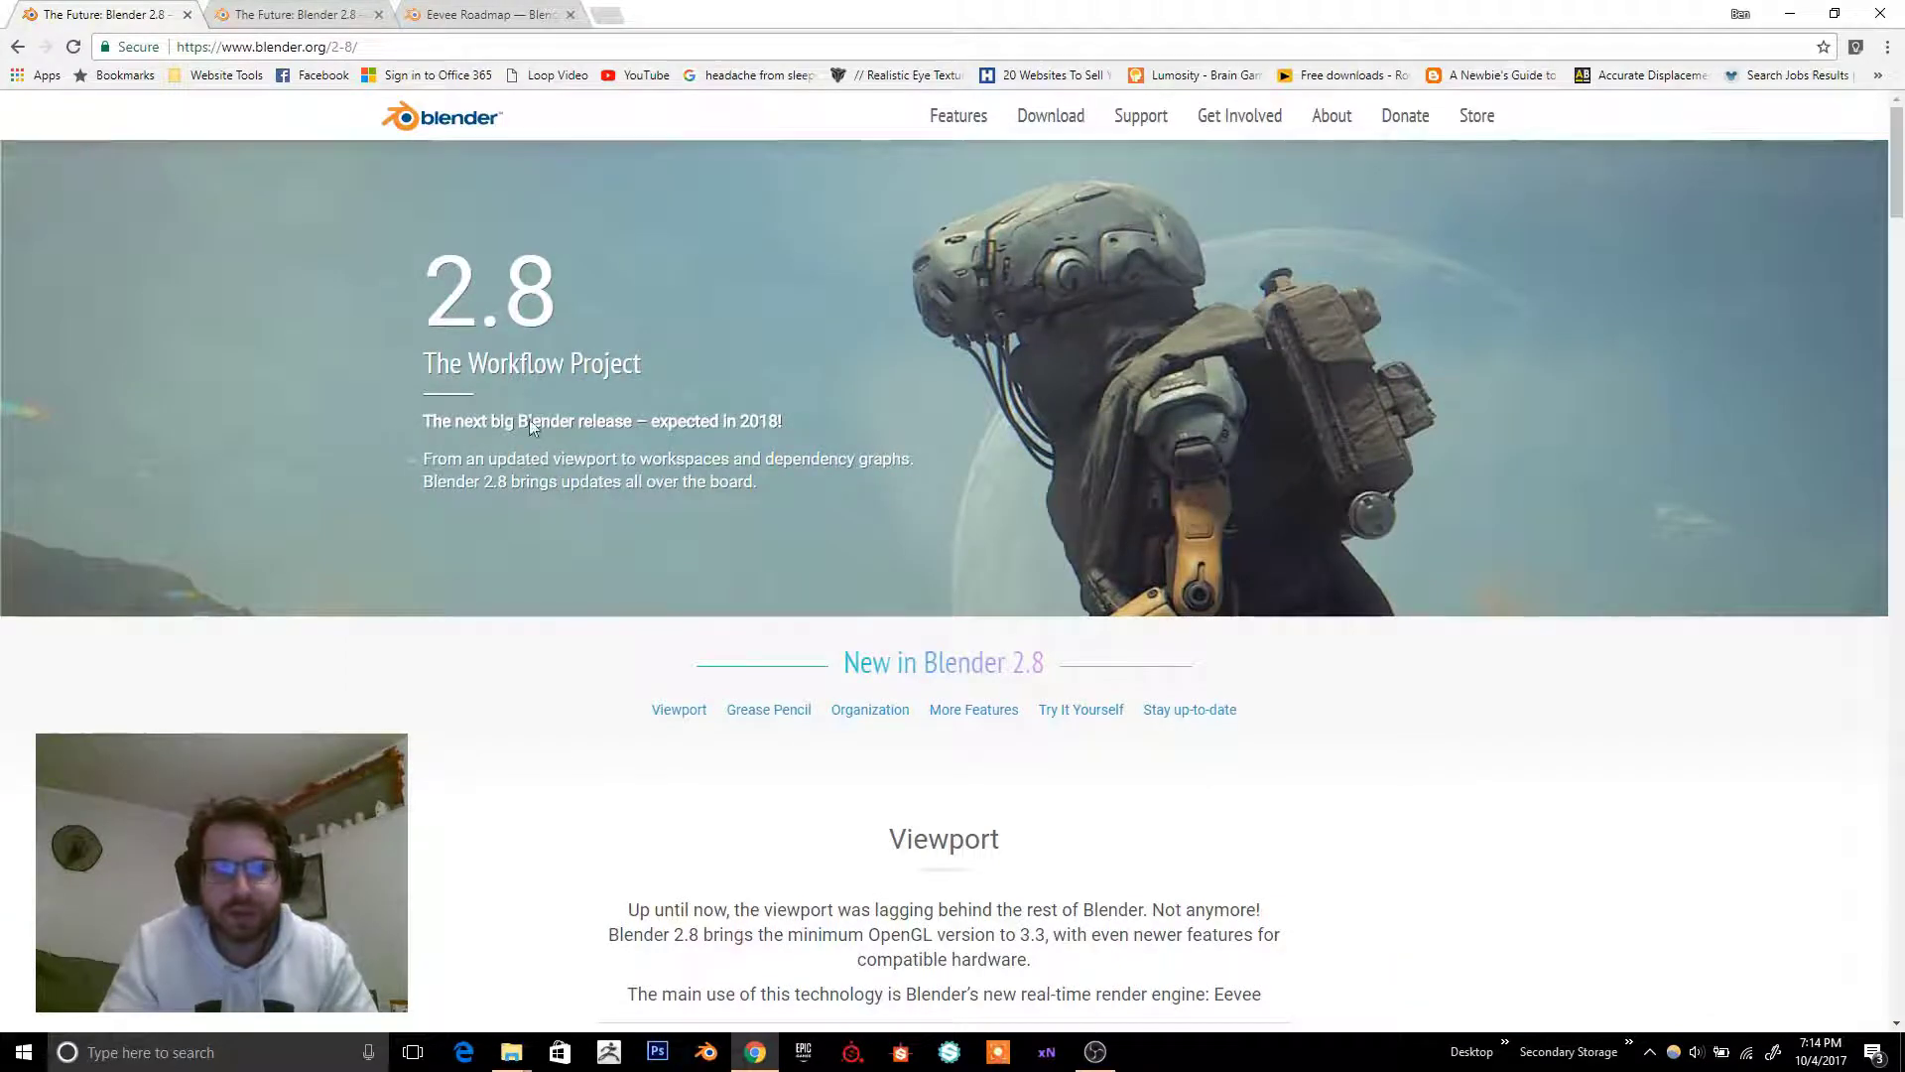
# - Browse the Blender 2.8 page and jump to its 'Try It Yourself' demo files section
pyautogui.scroll(-10, 688, 372)
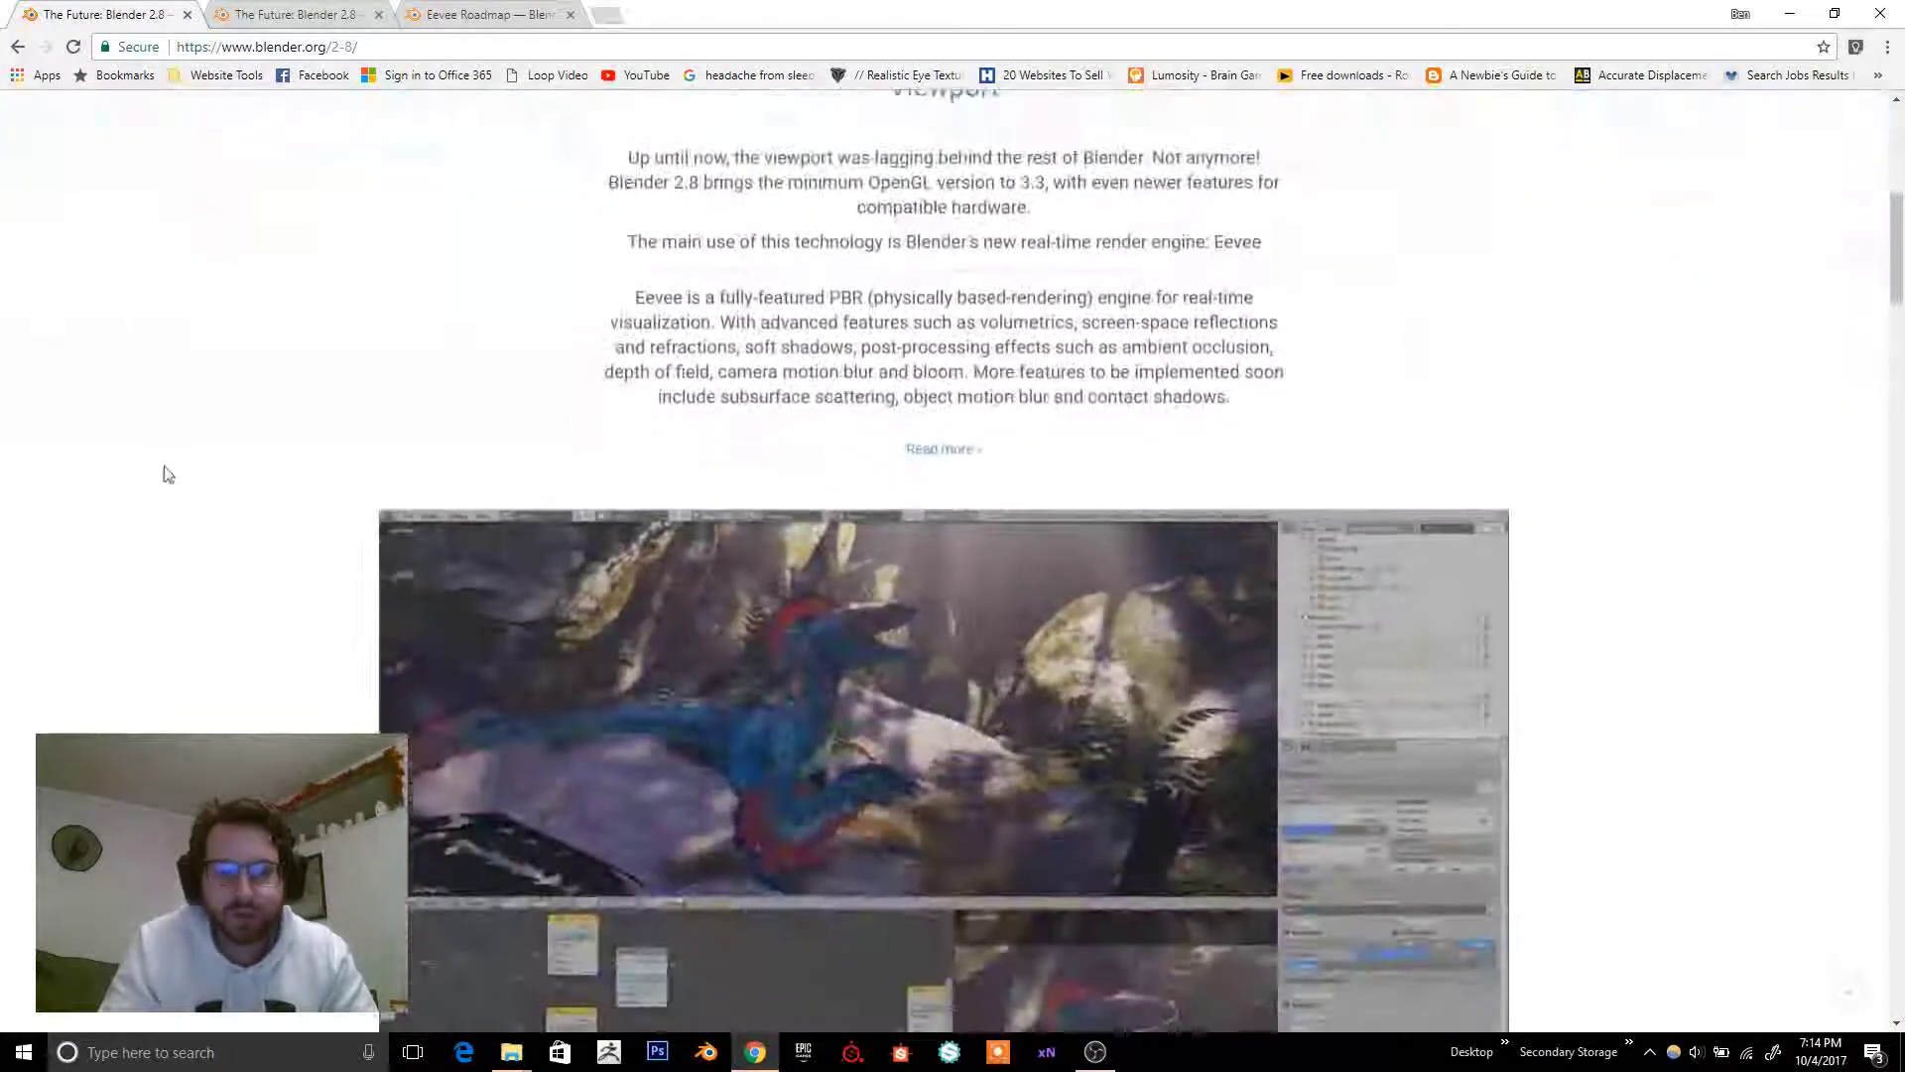
pyautogui.scroll(-15, 238, 472)
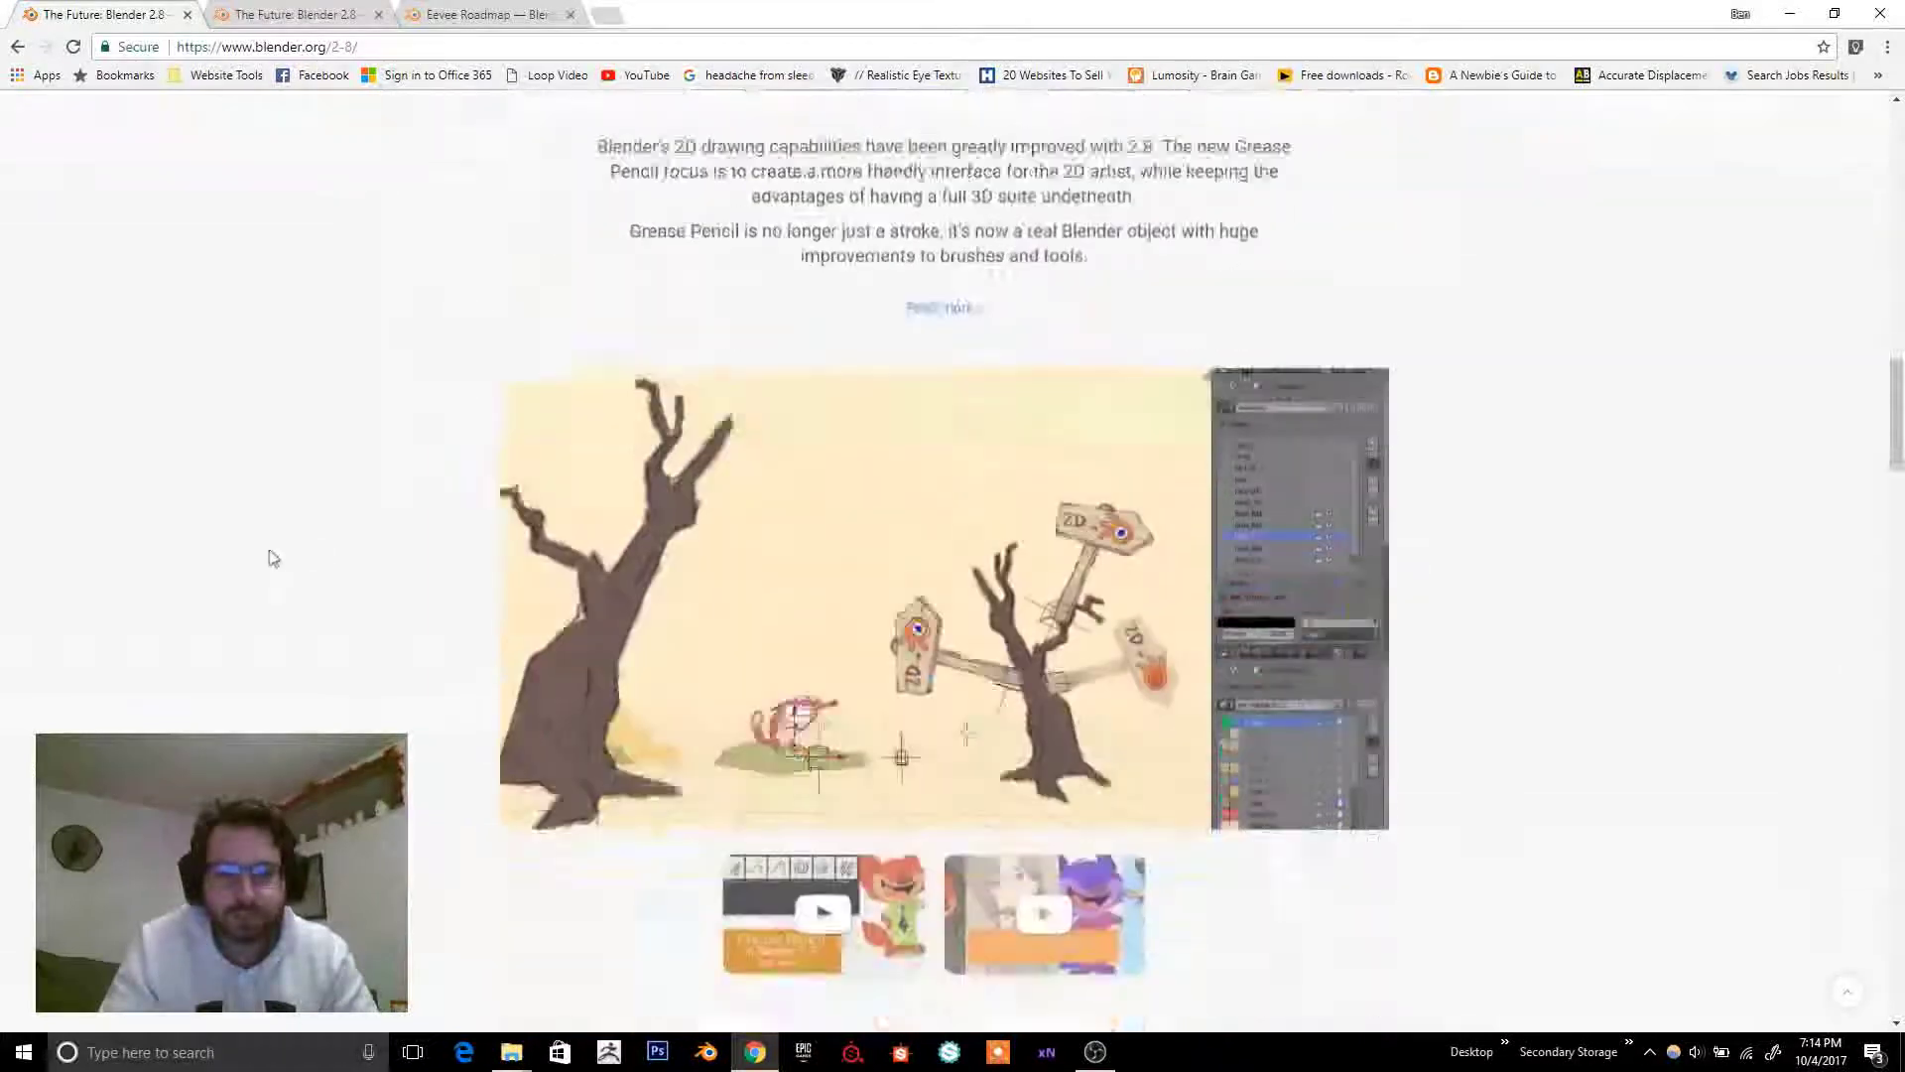
pyautogui.scroll(-14, 319, 562)
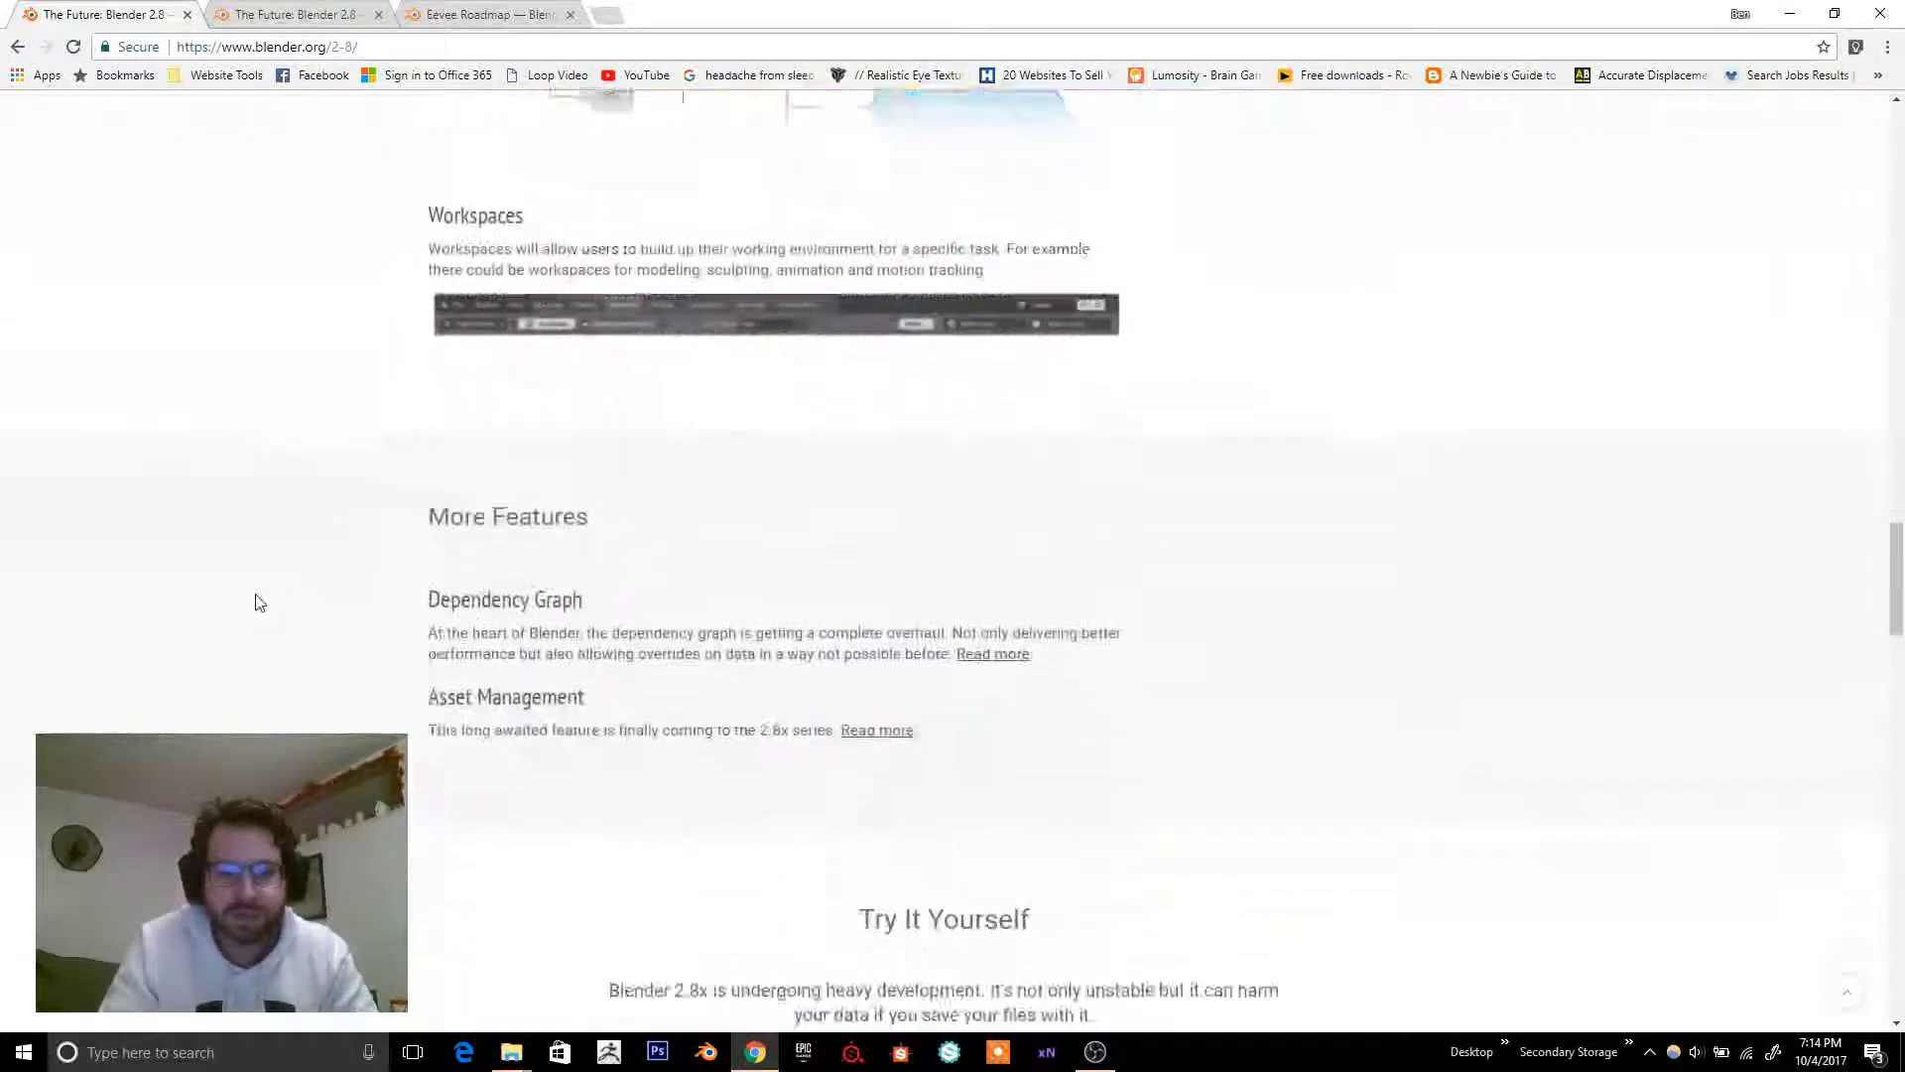
pyautogui.scroll(-9, 251, 627)
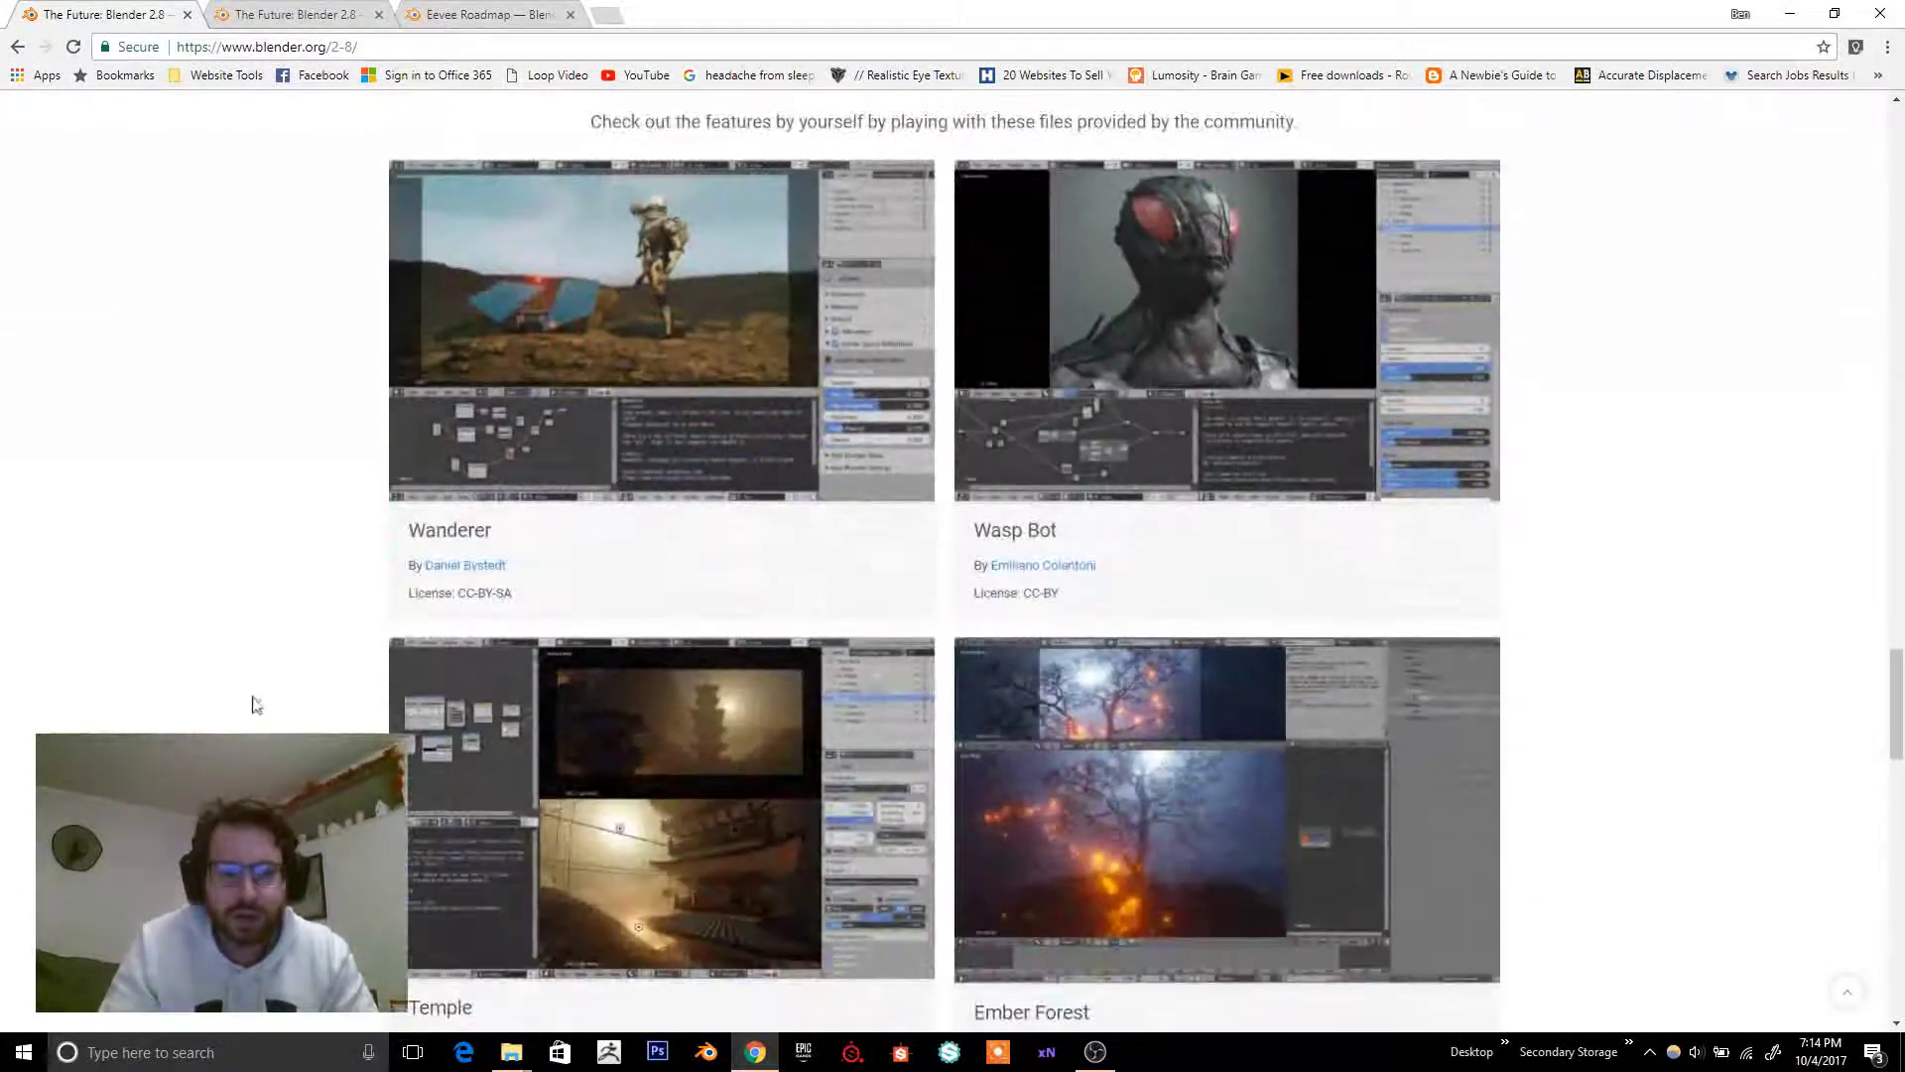
pyautogui.scroll(-2, 248, 716)
pyautogui.scroll(1, 253, 675)
pyautogui.scroll(-2, 255, 659)
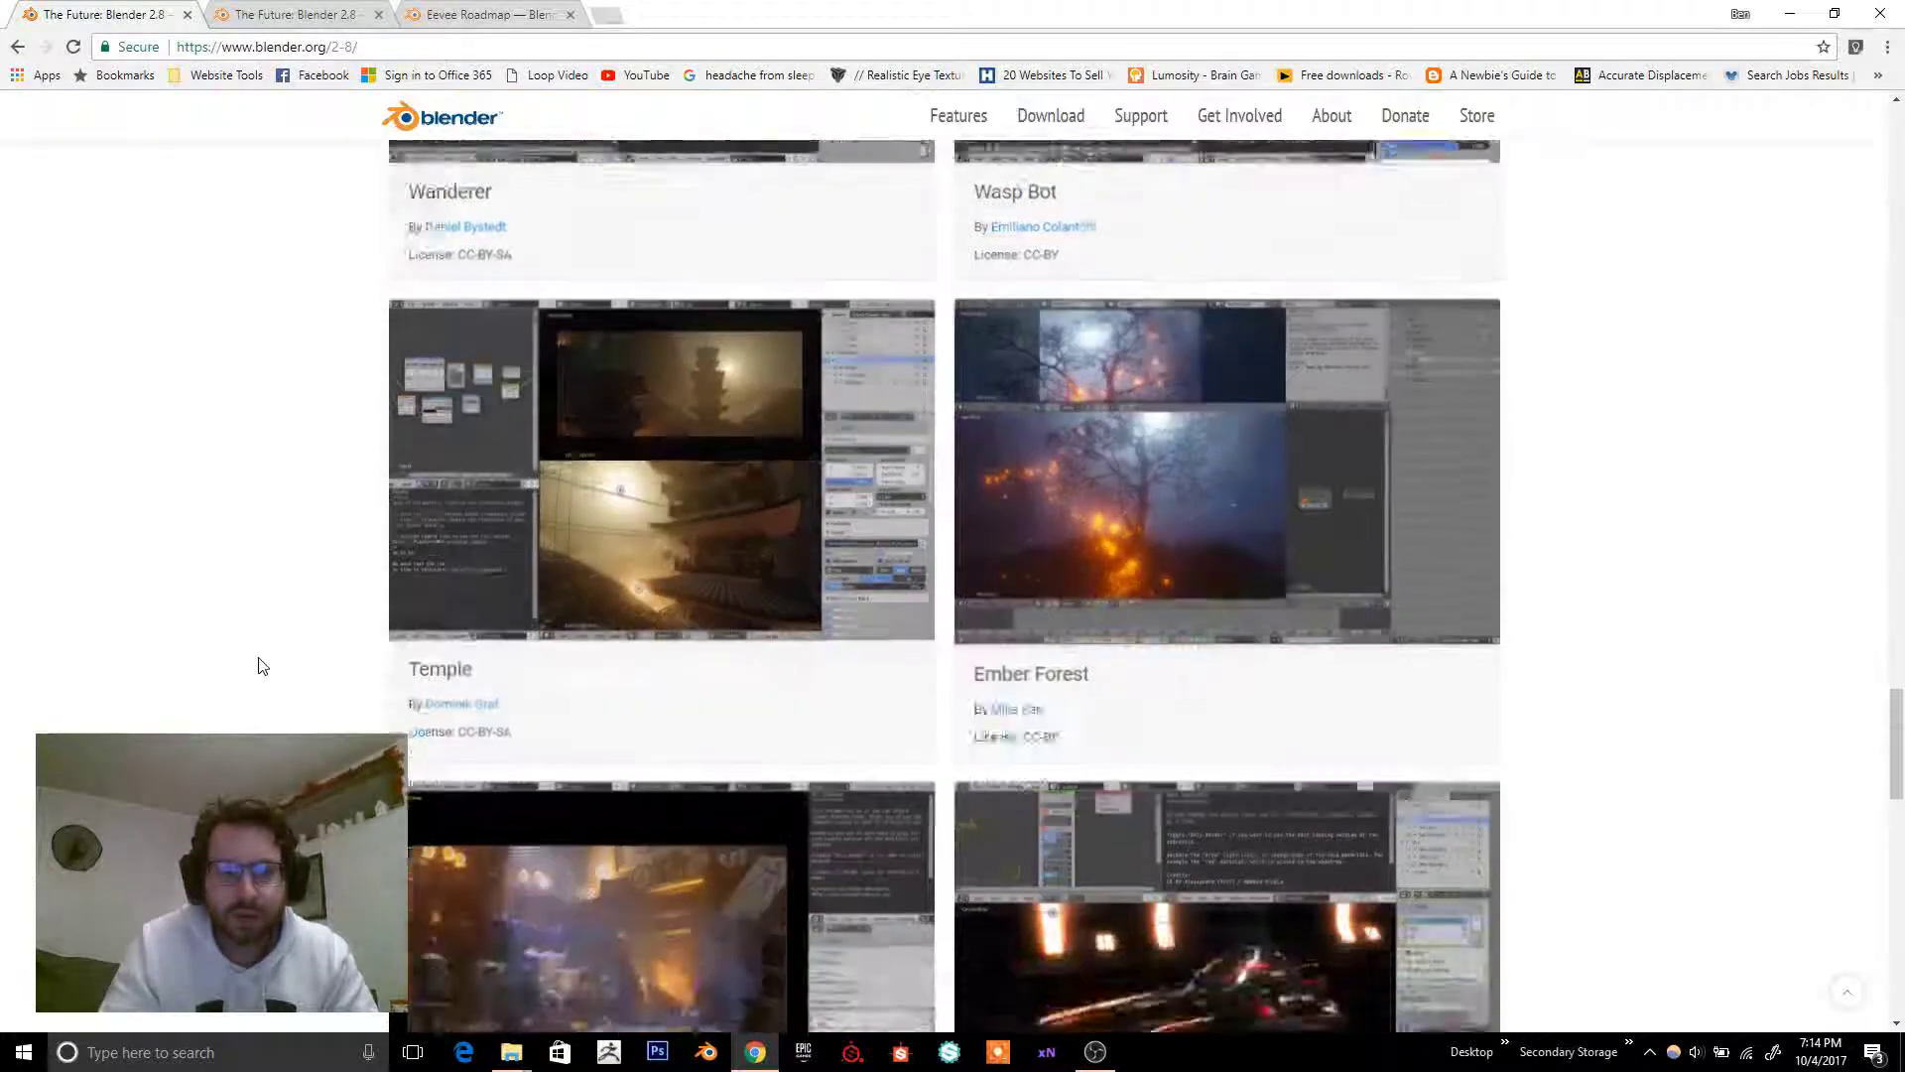
pyautogui.scroll(-6, 1199, 370)
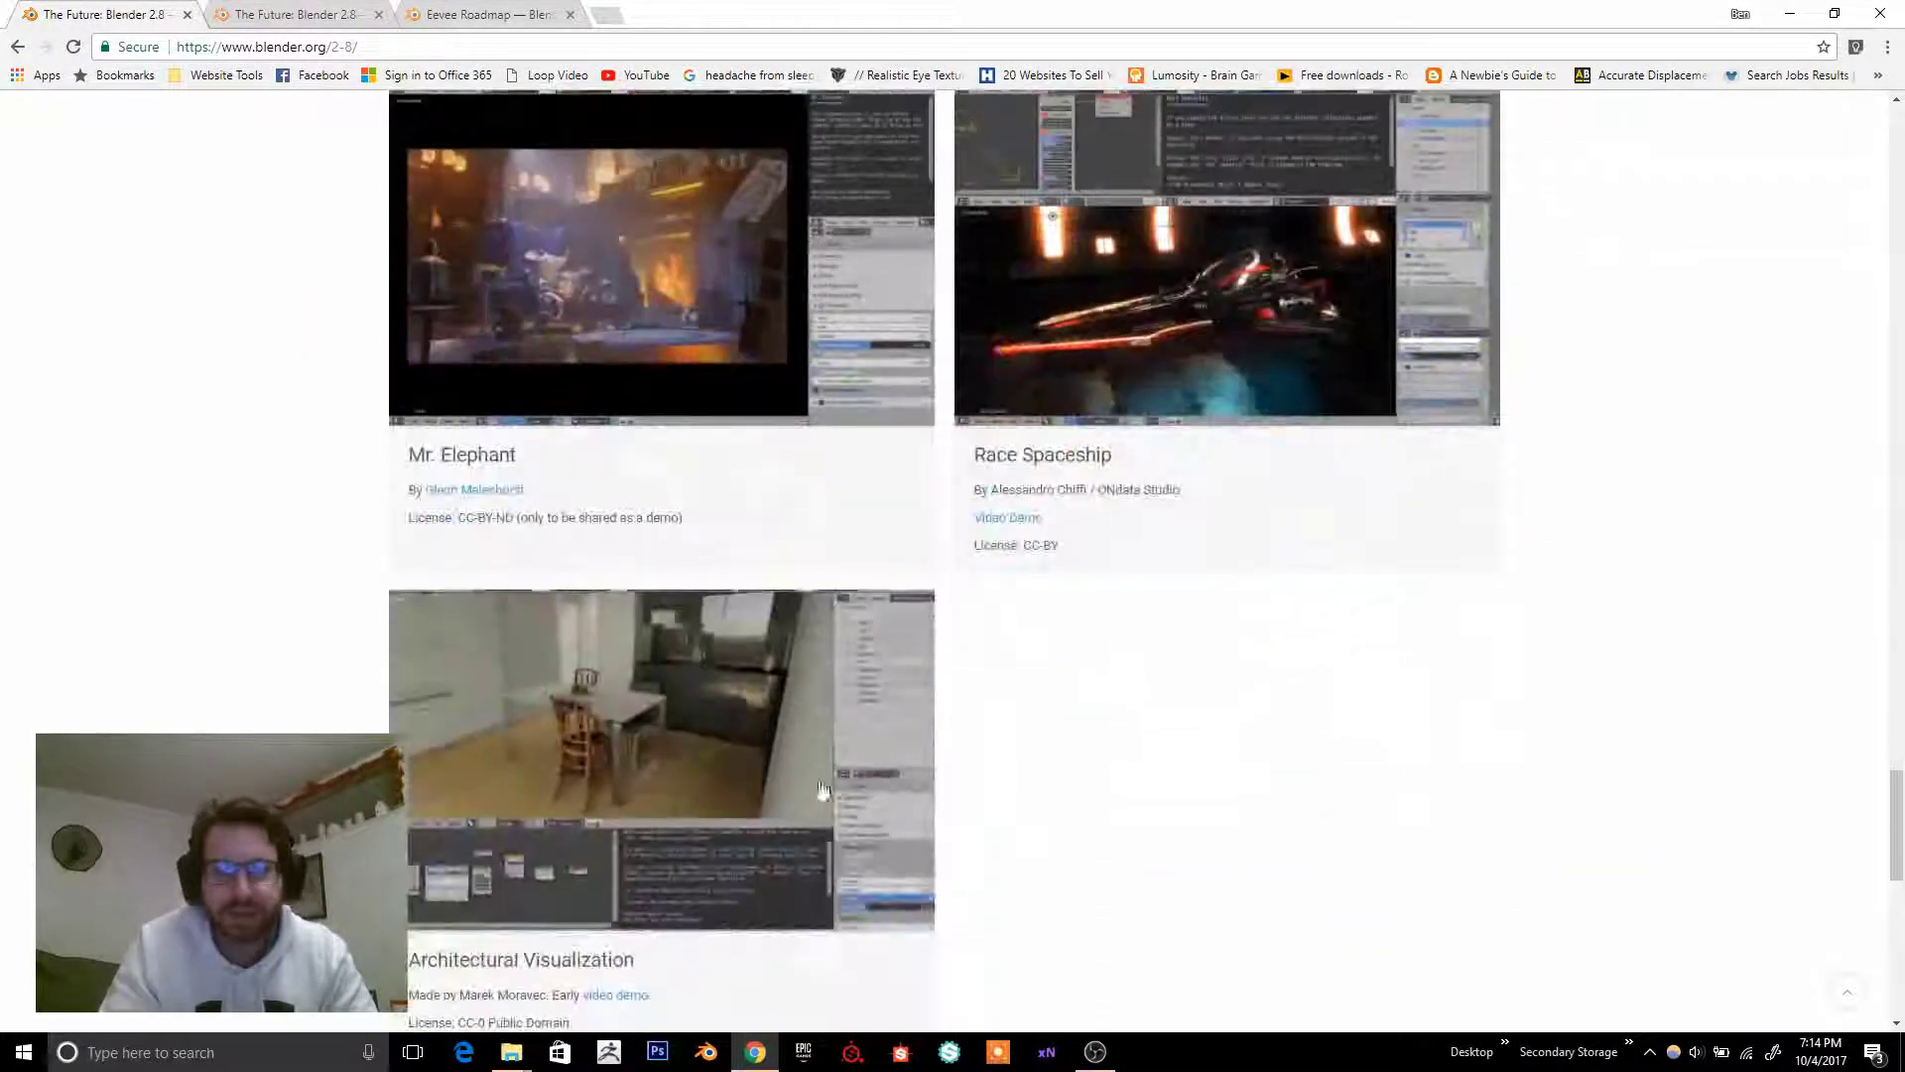
pyautogui.scroll(12, 1178, 744)
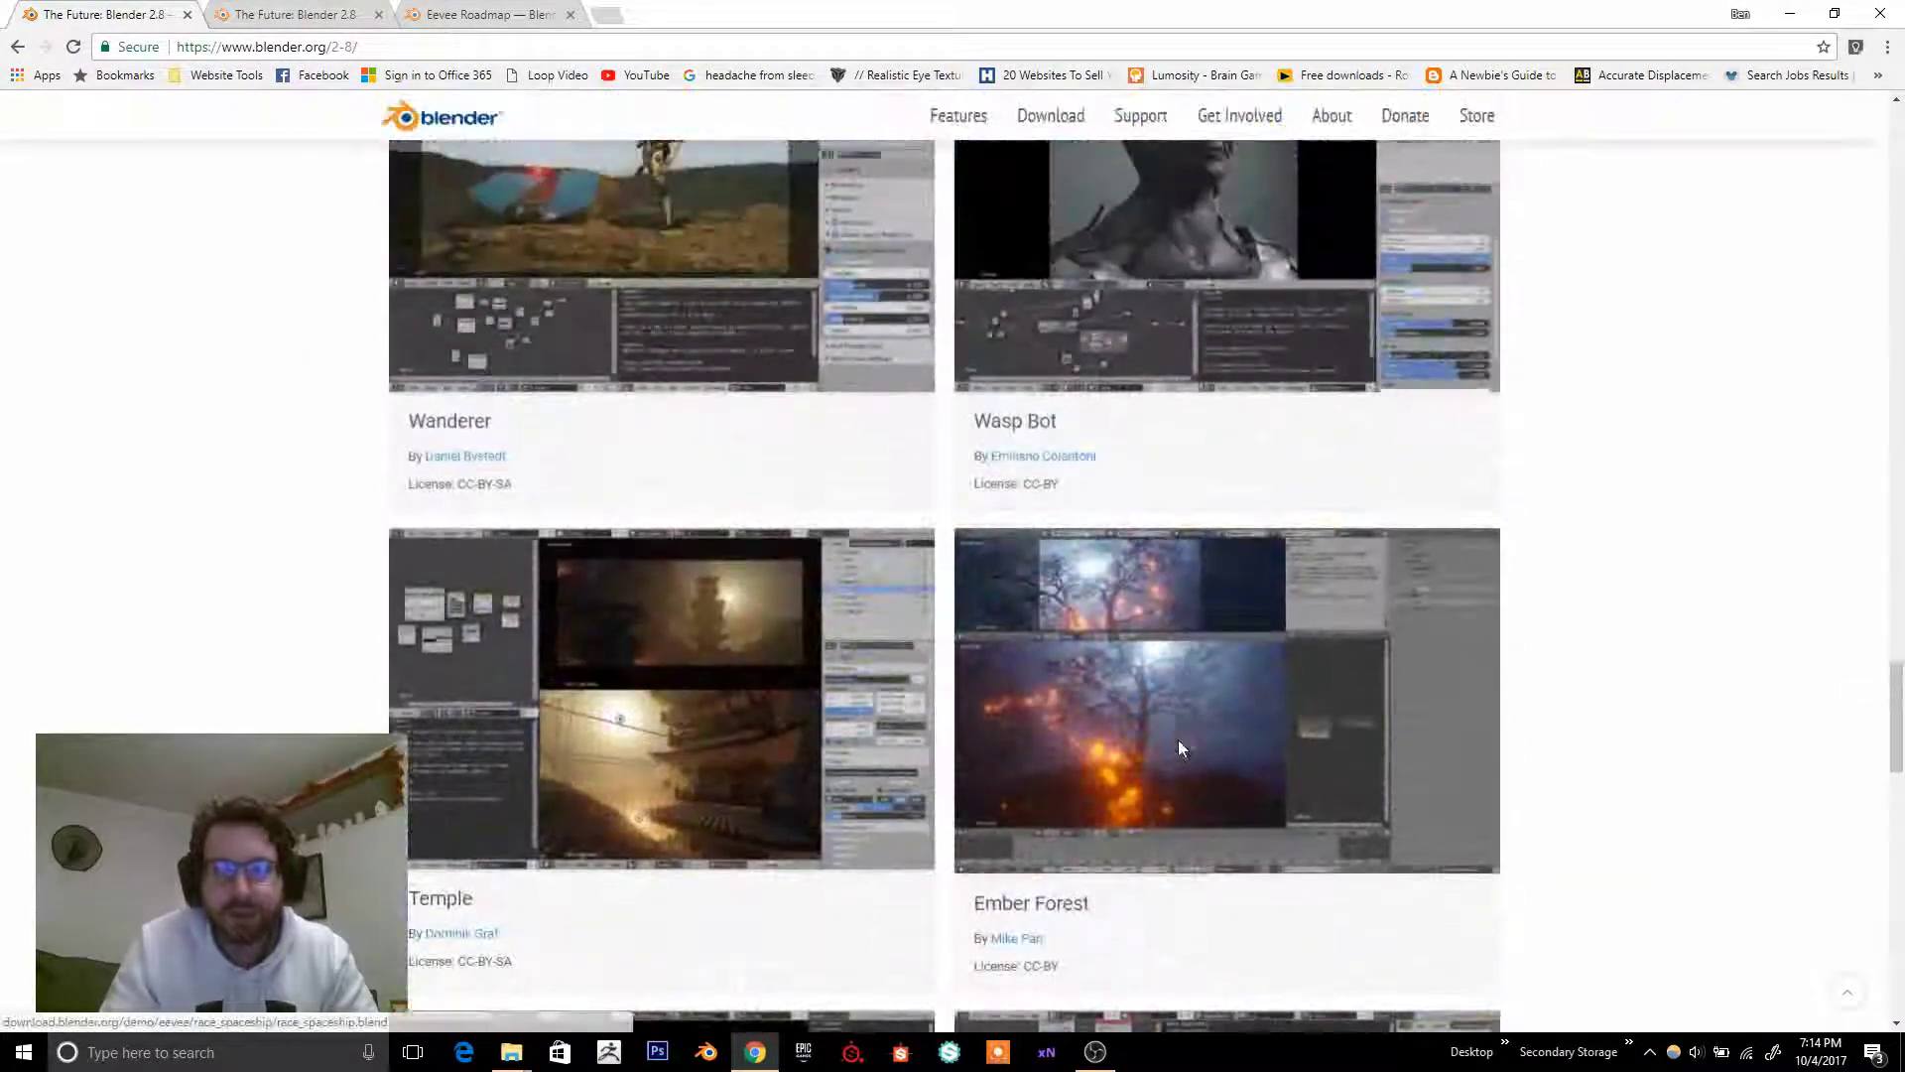
pyautogui.scroll(17, 1179, 749)
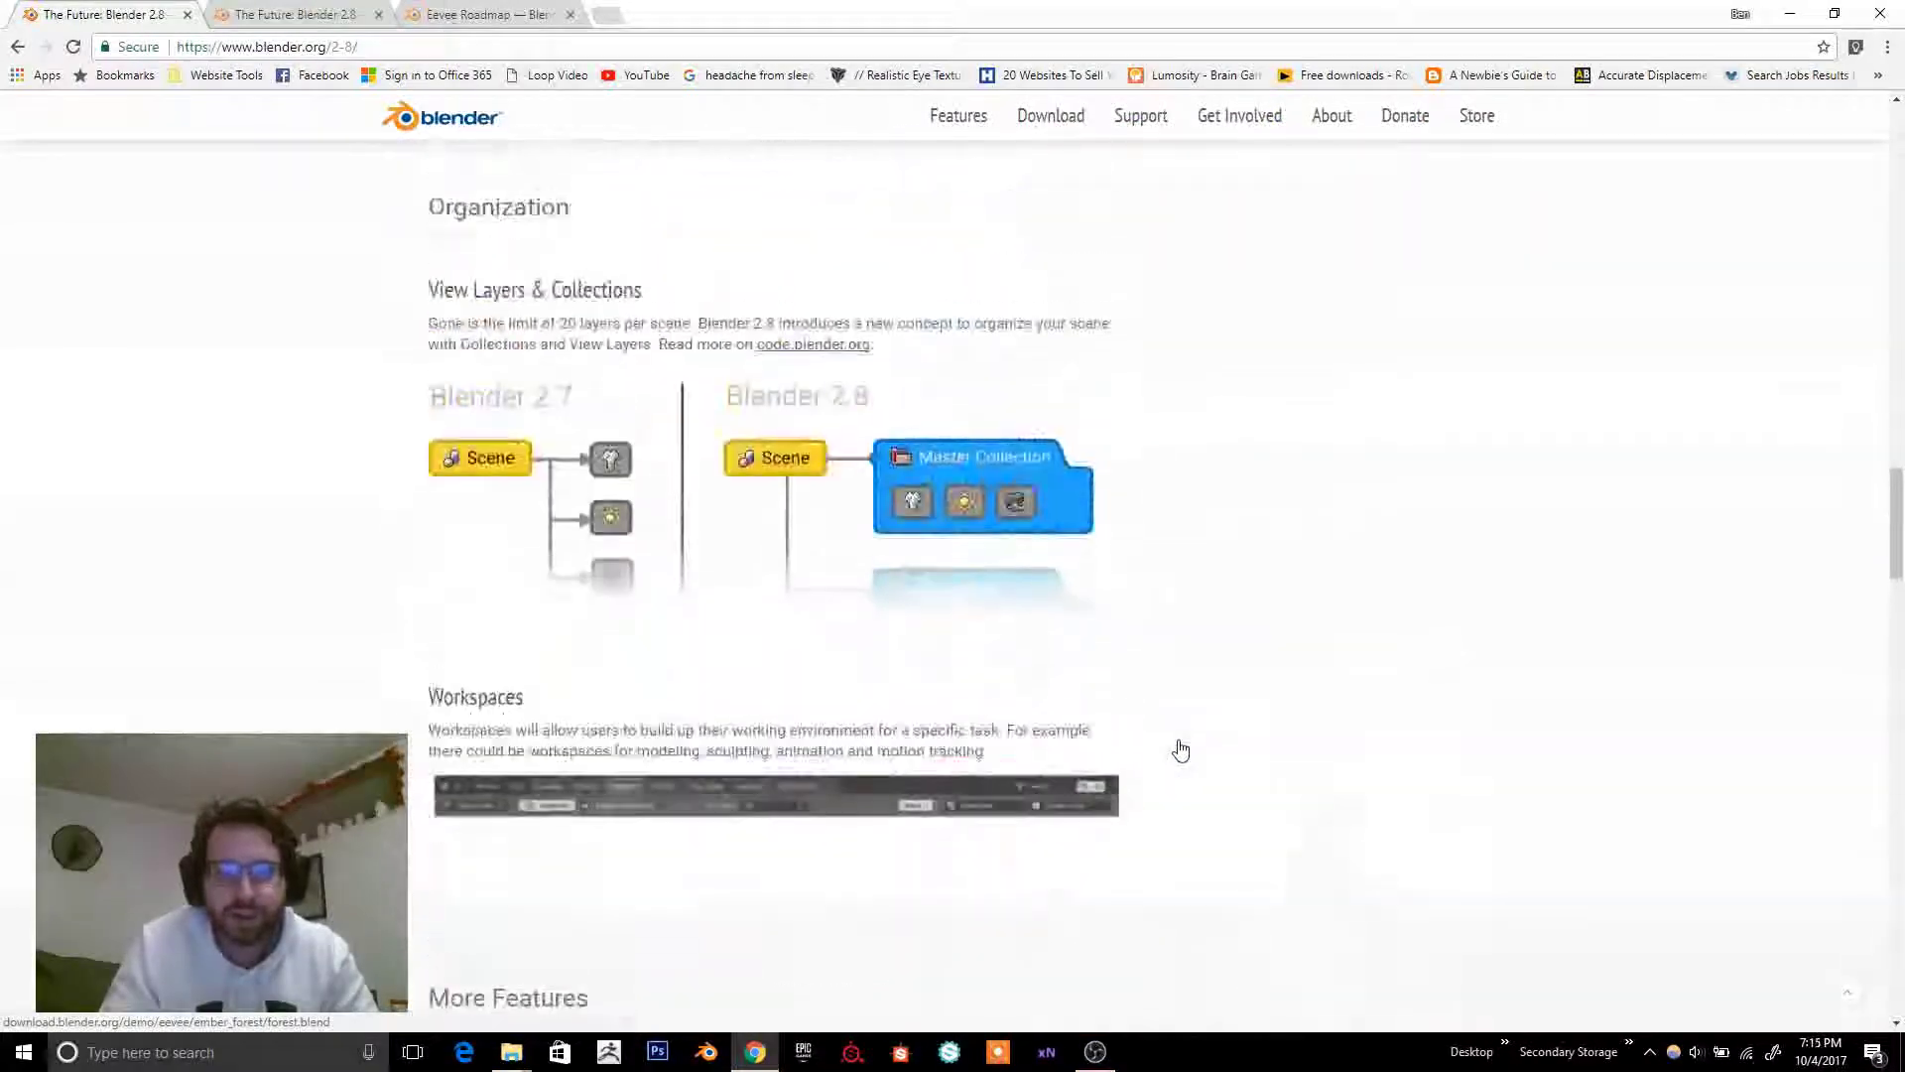
pyautogui.scroll(5, 1181, 749)
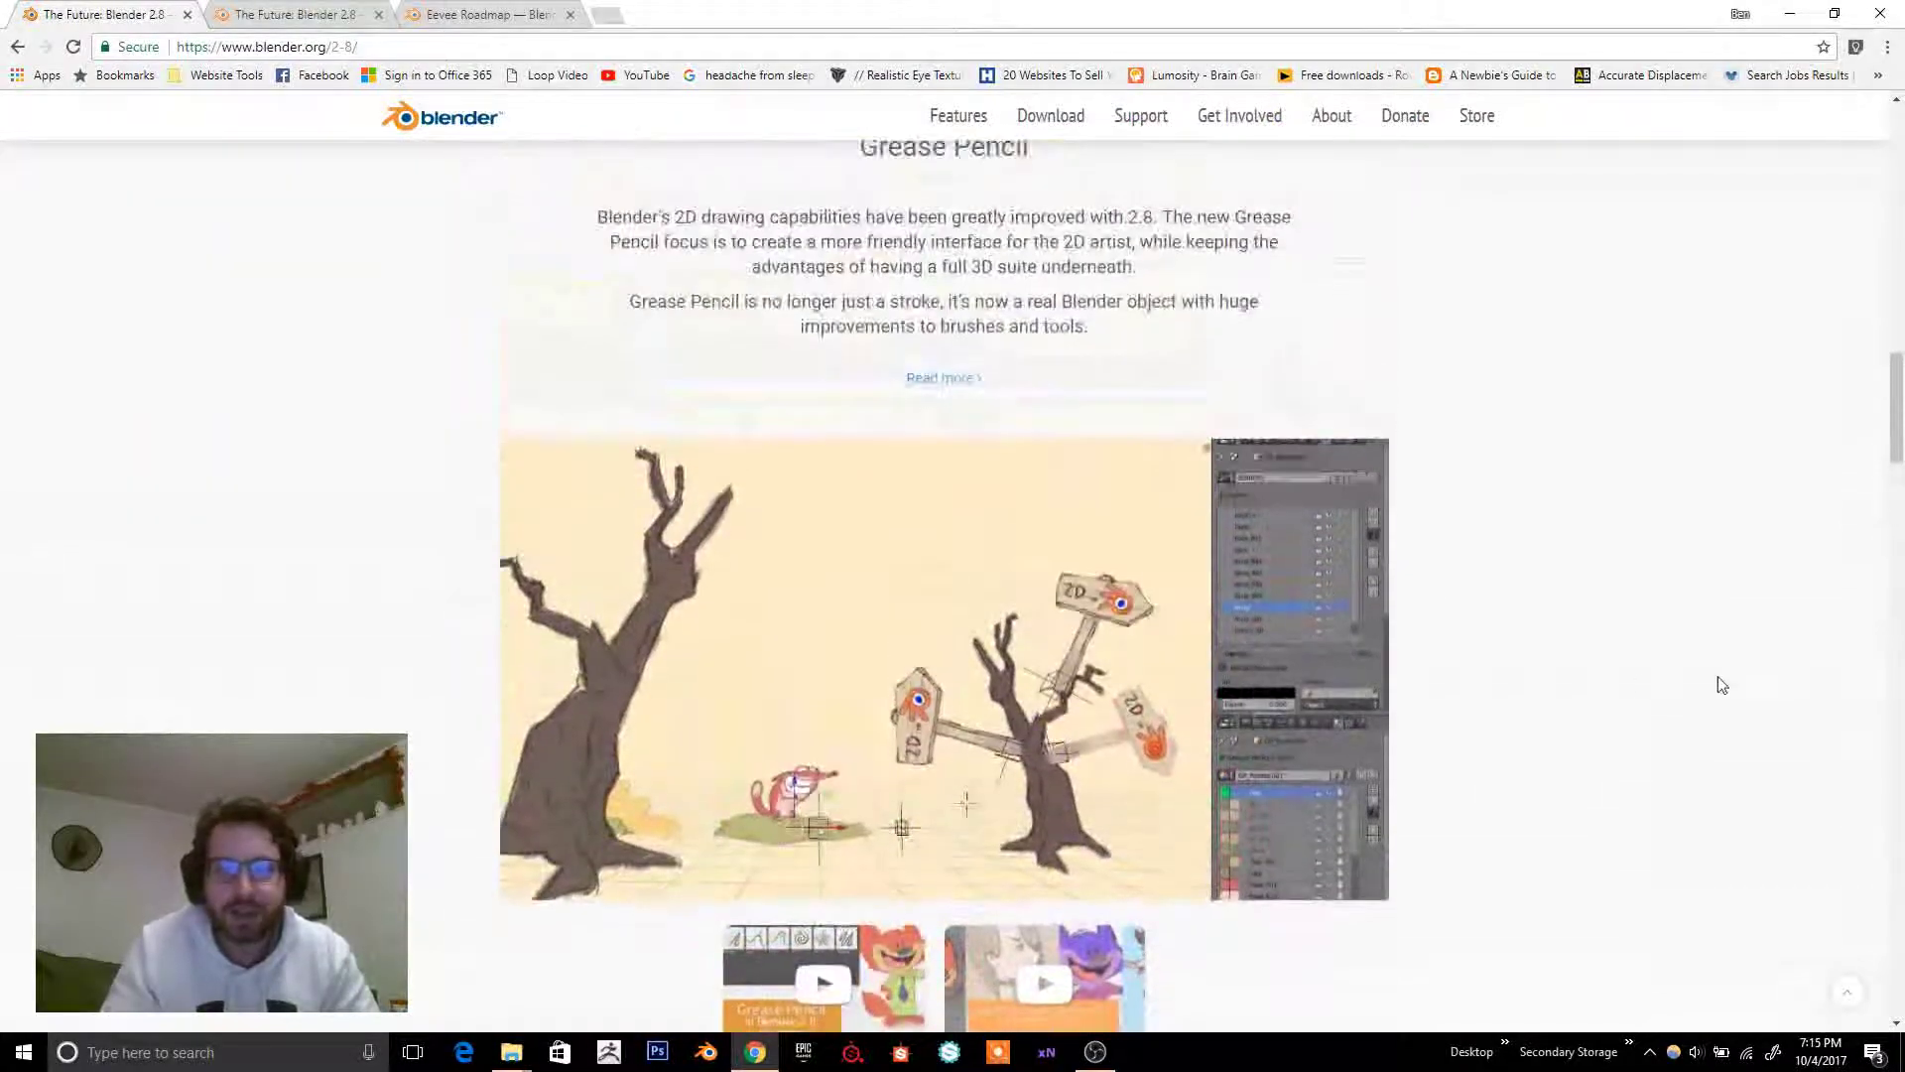
pyautogui.scroll(15, 1359, 615)
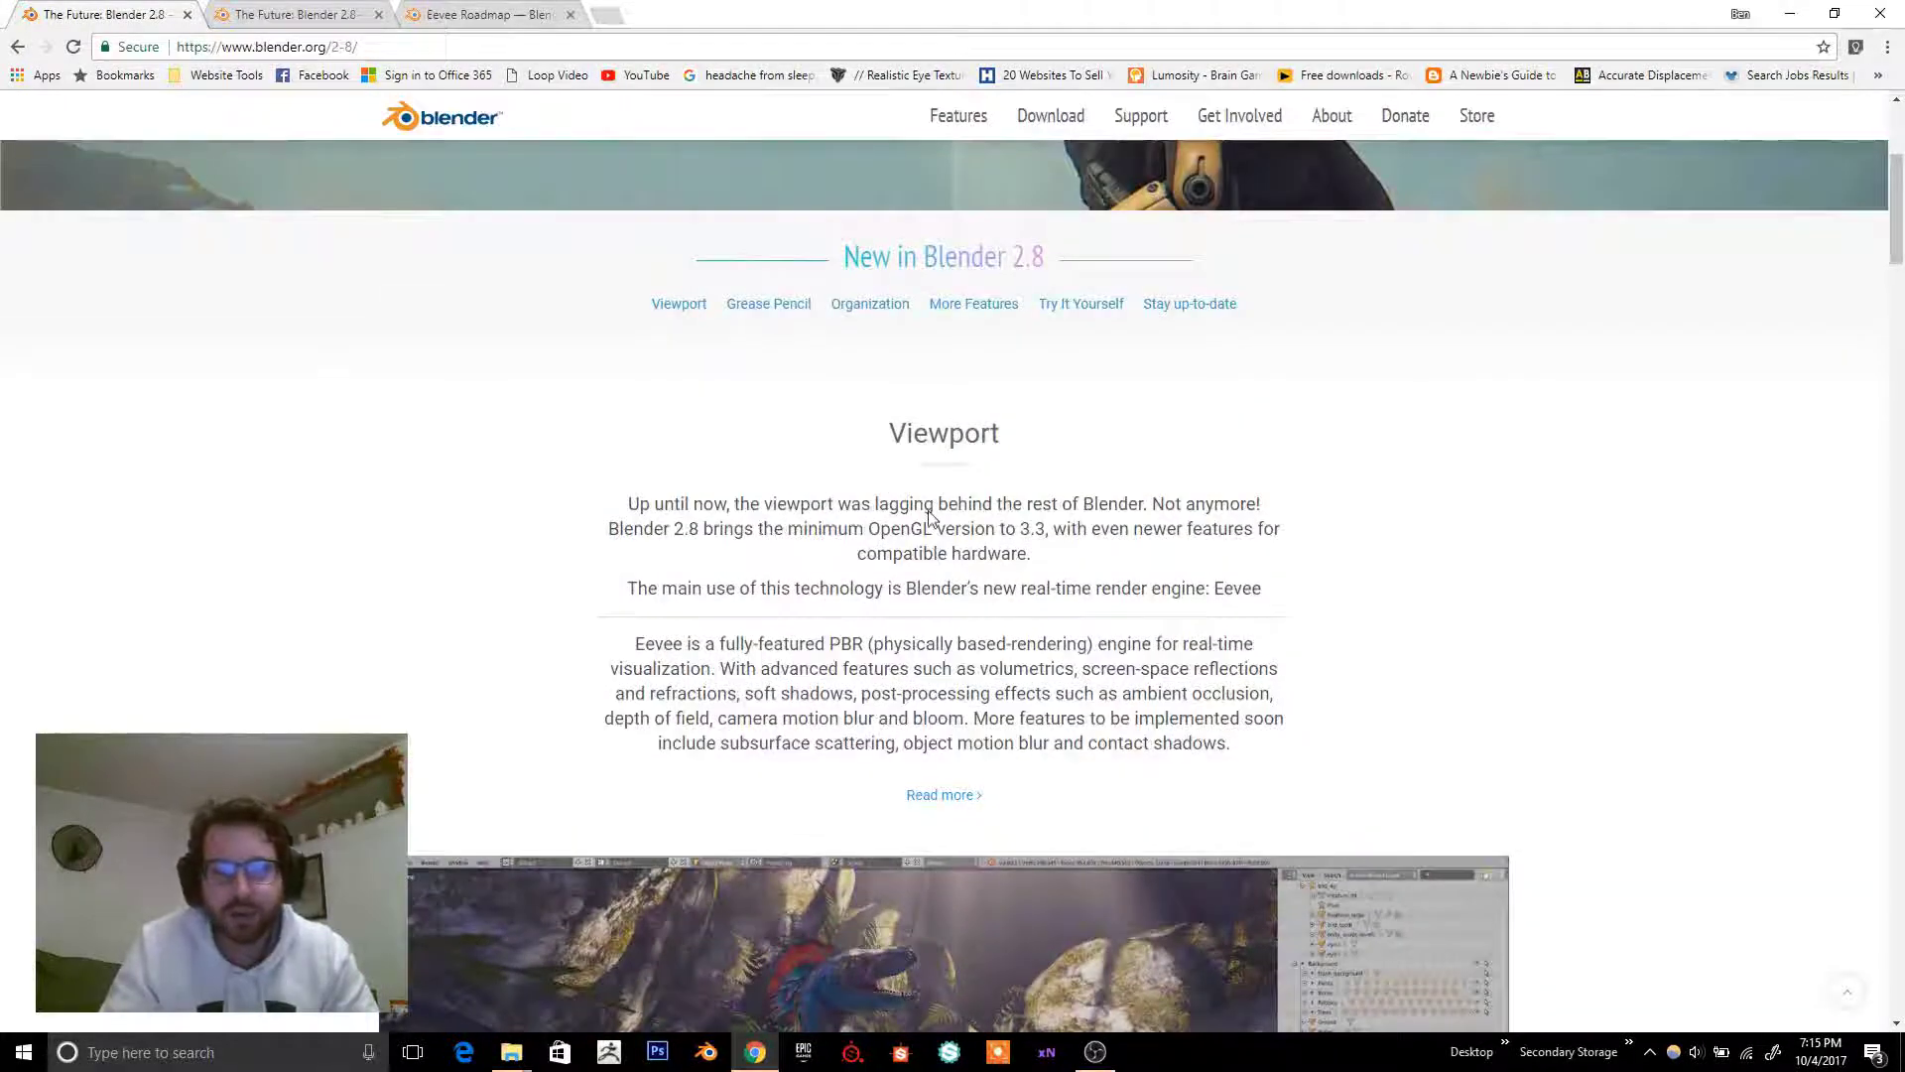
pyautogui.scroll(-1, 942, 503)
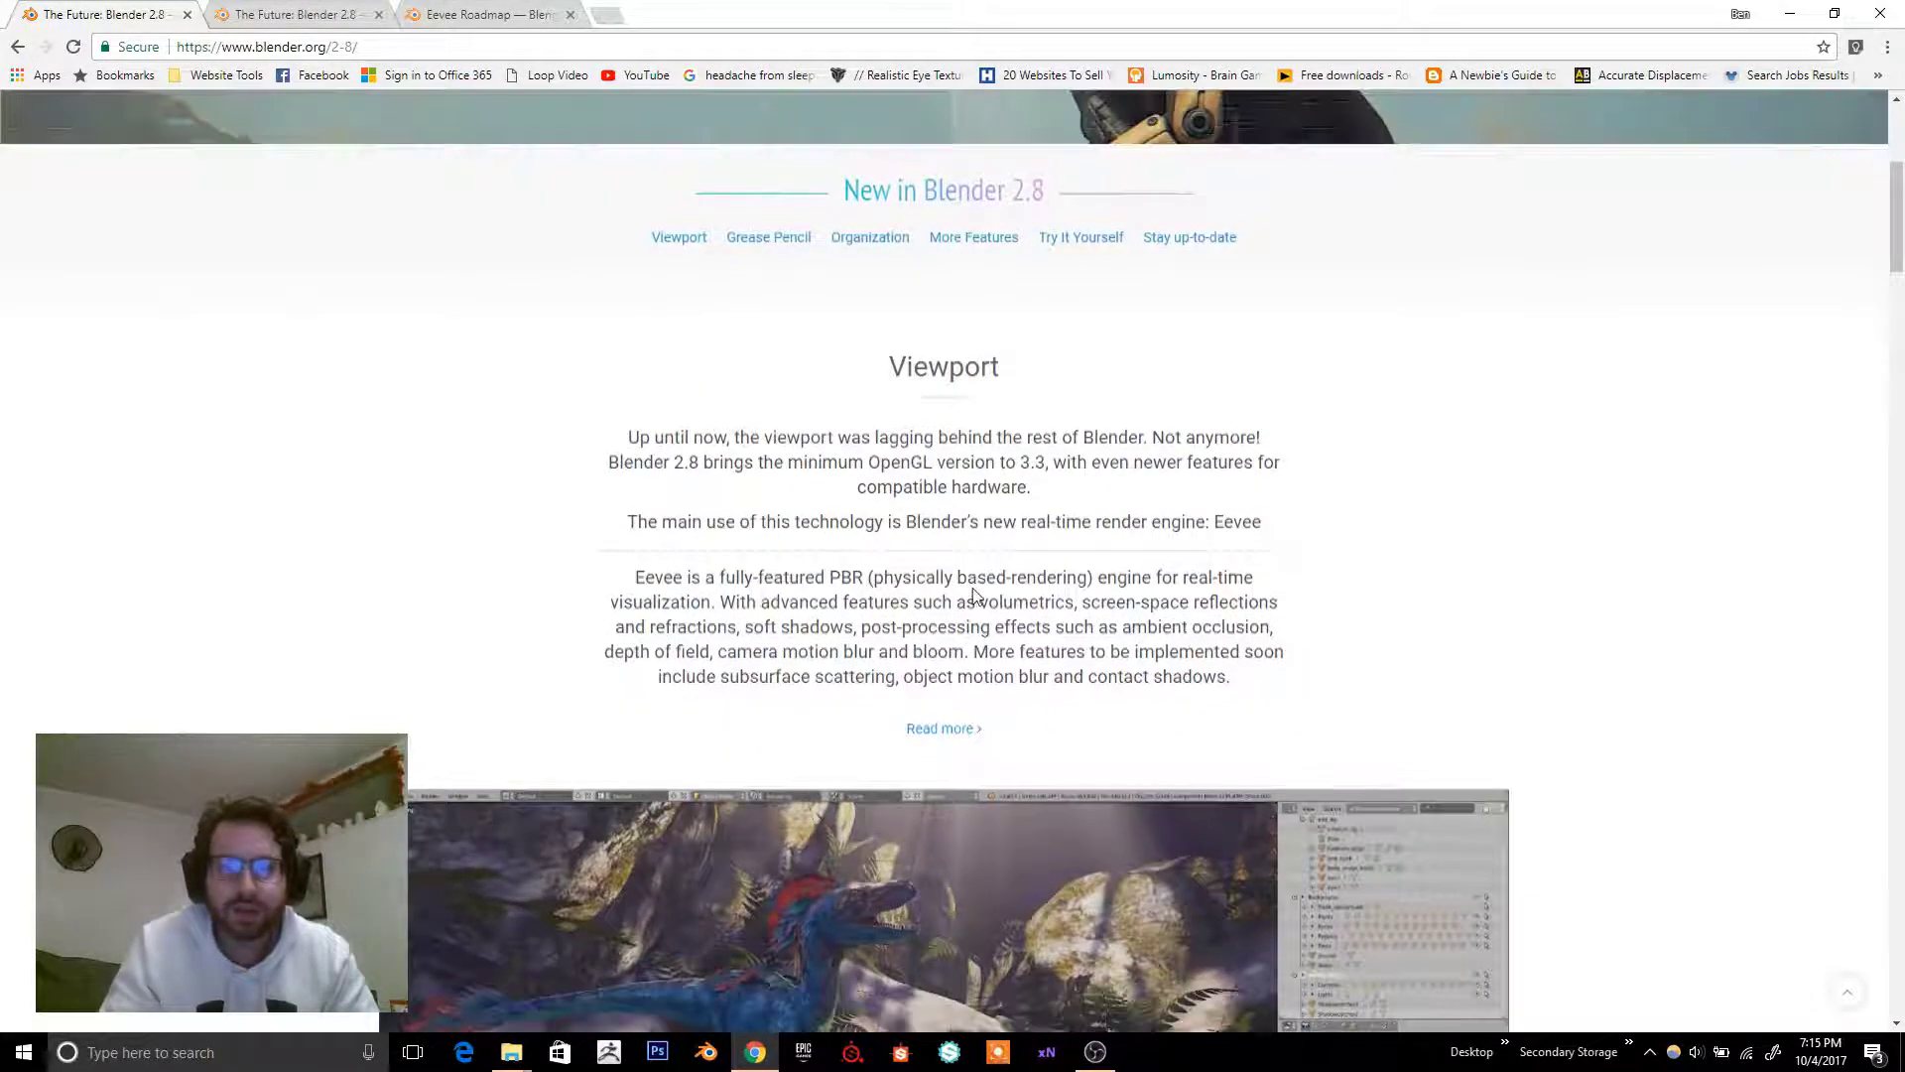
pyautogui.scroll(4, 941, 556)
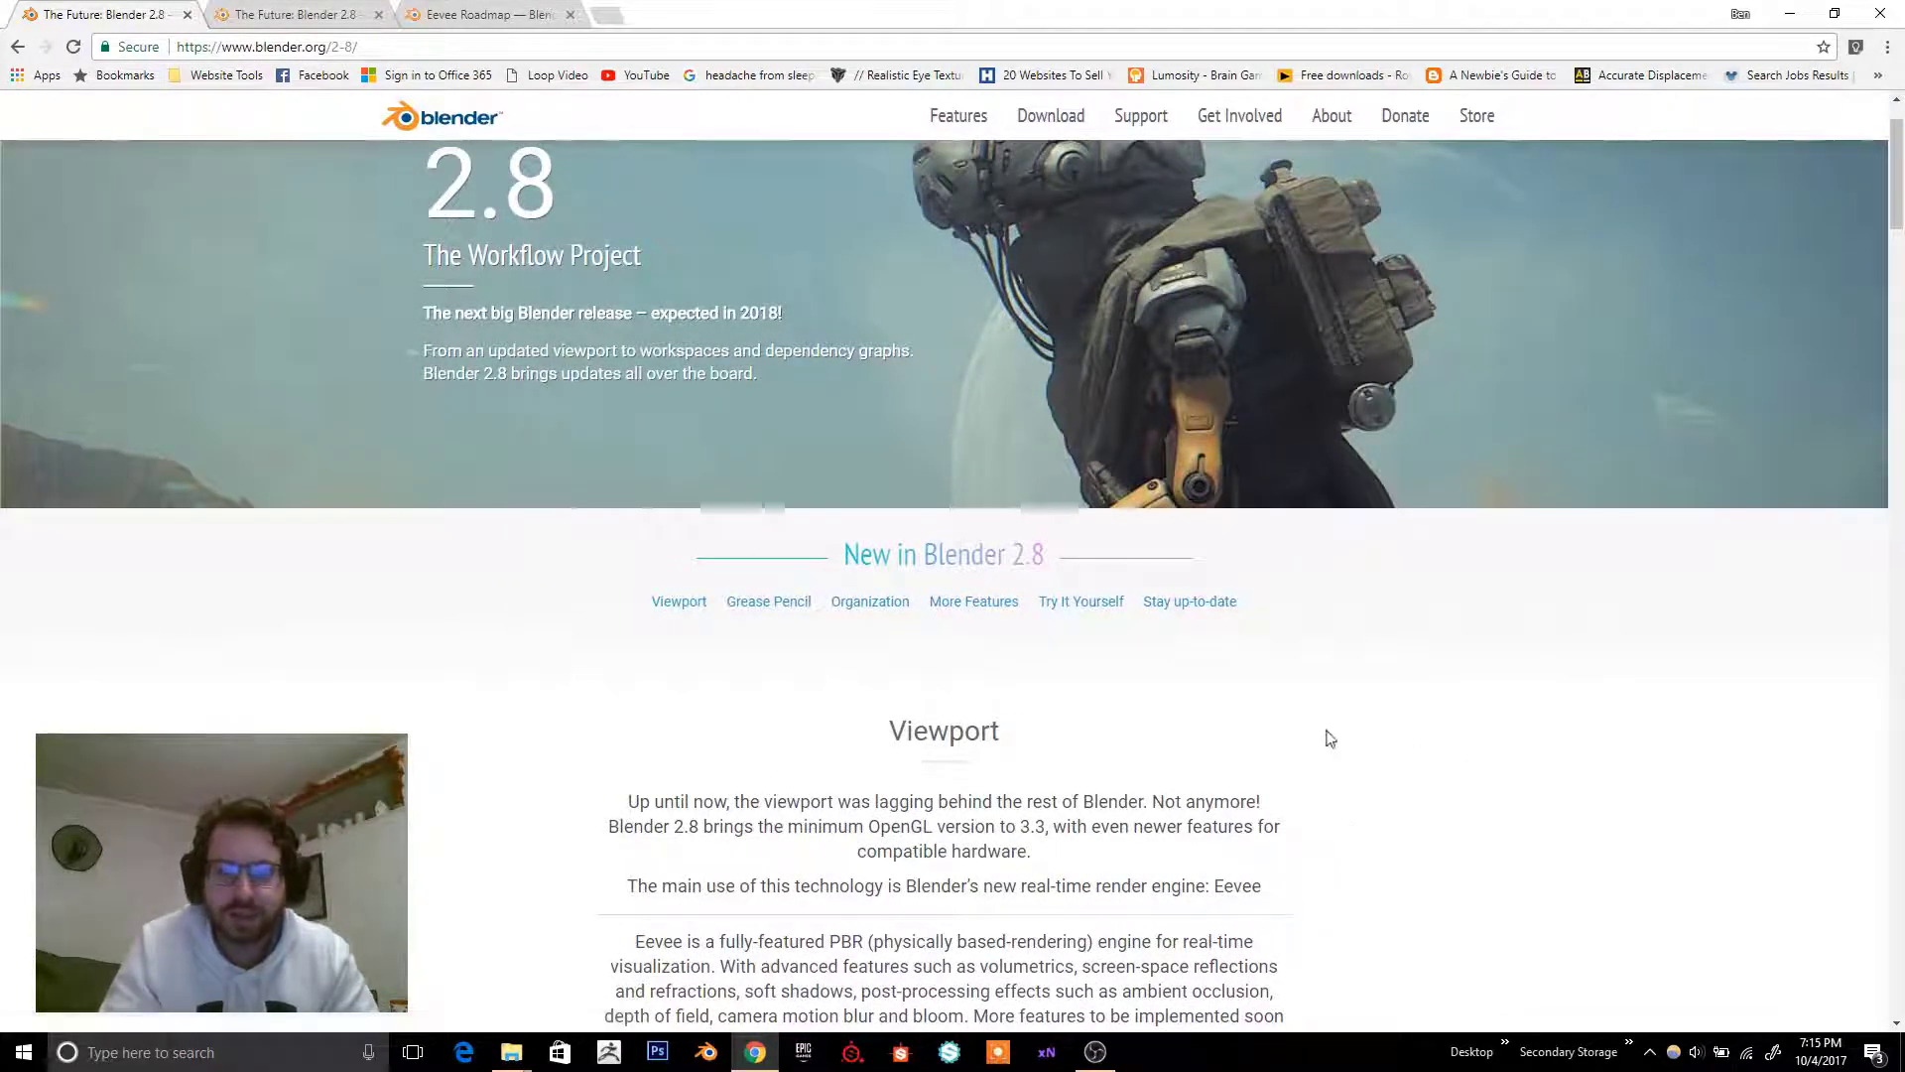
pyautogui.scroll(1, 1348, 721)
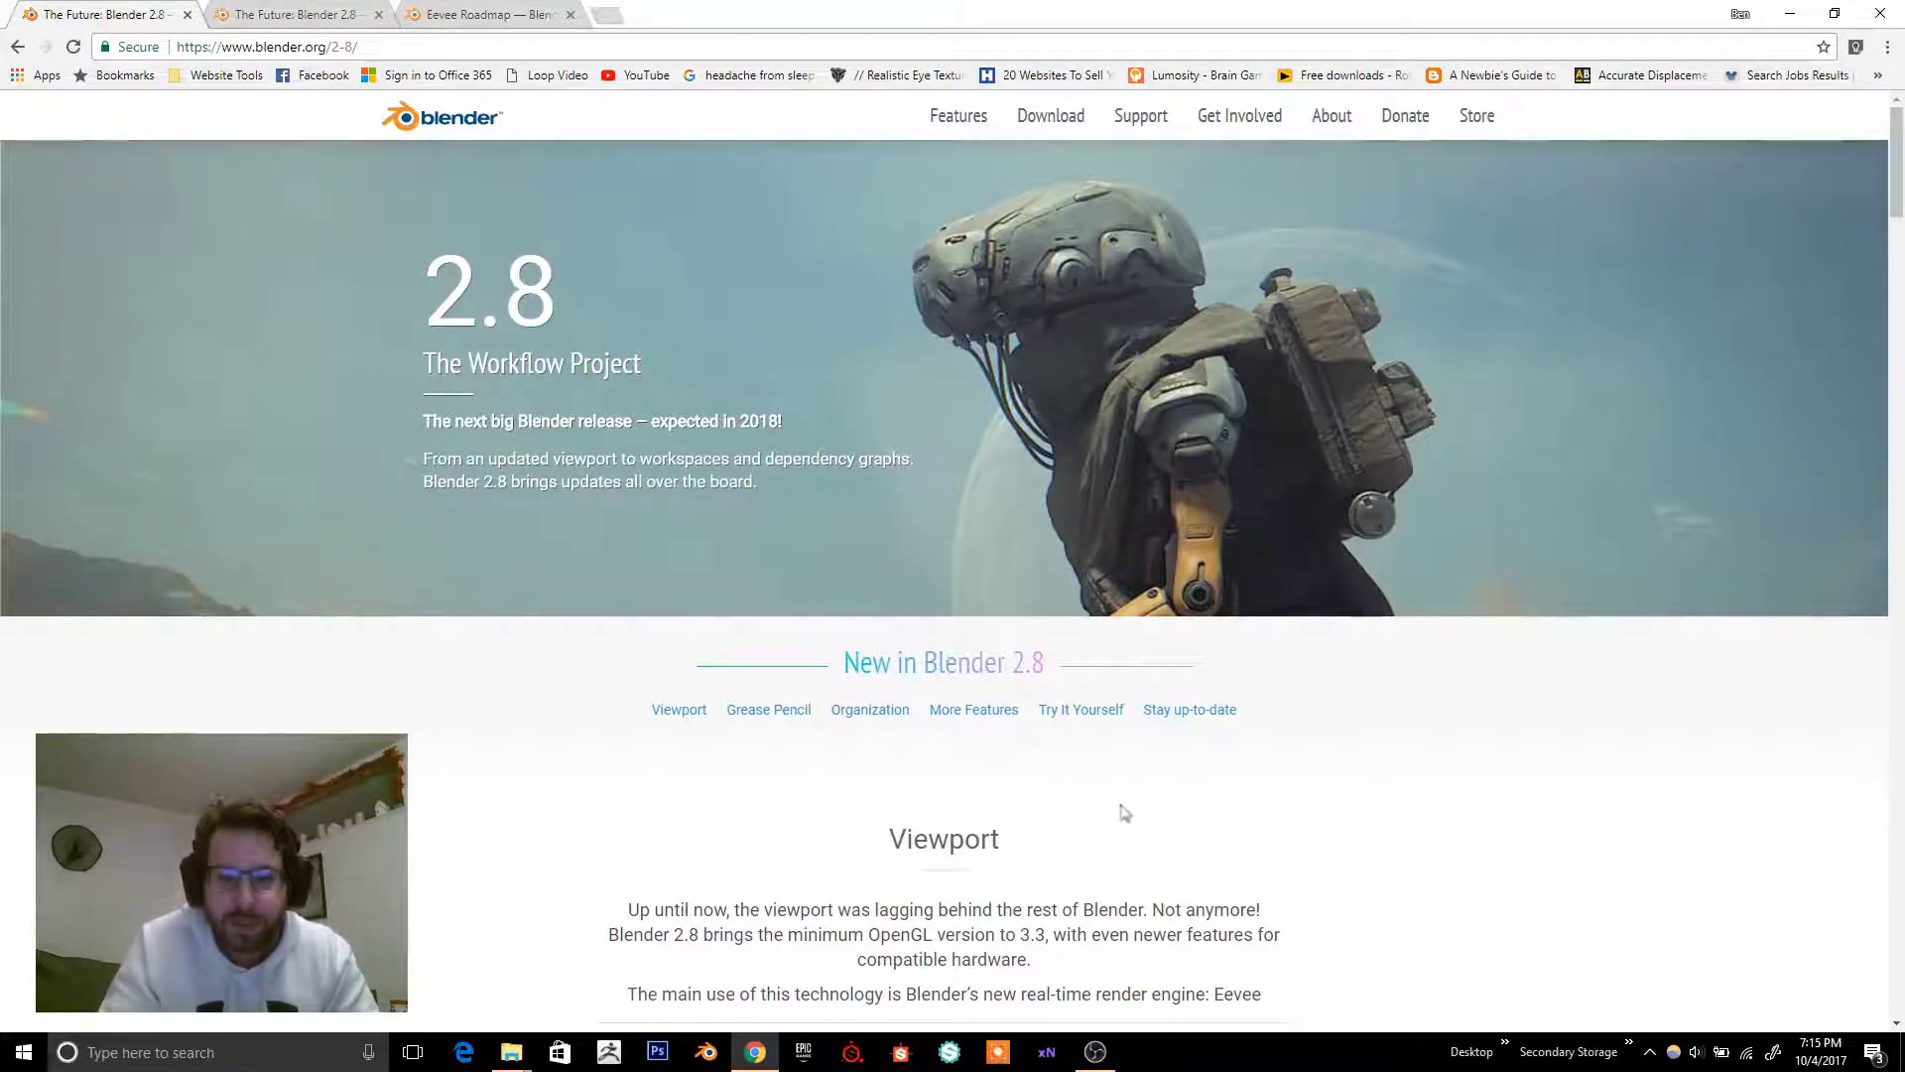
pyautogui.click(1084, 710)
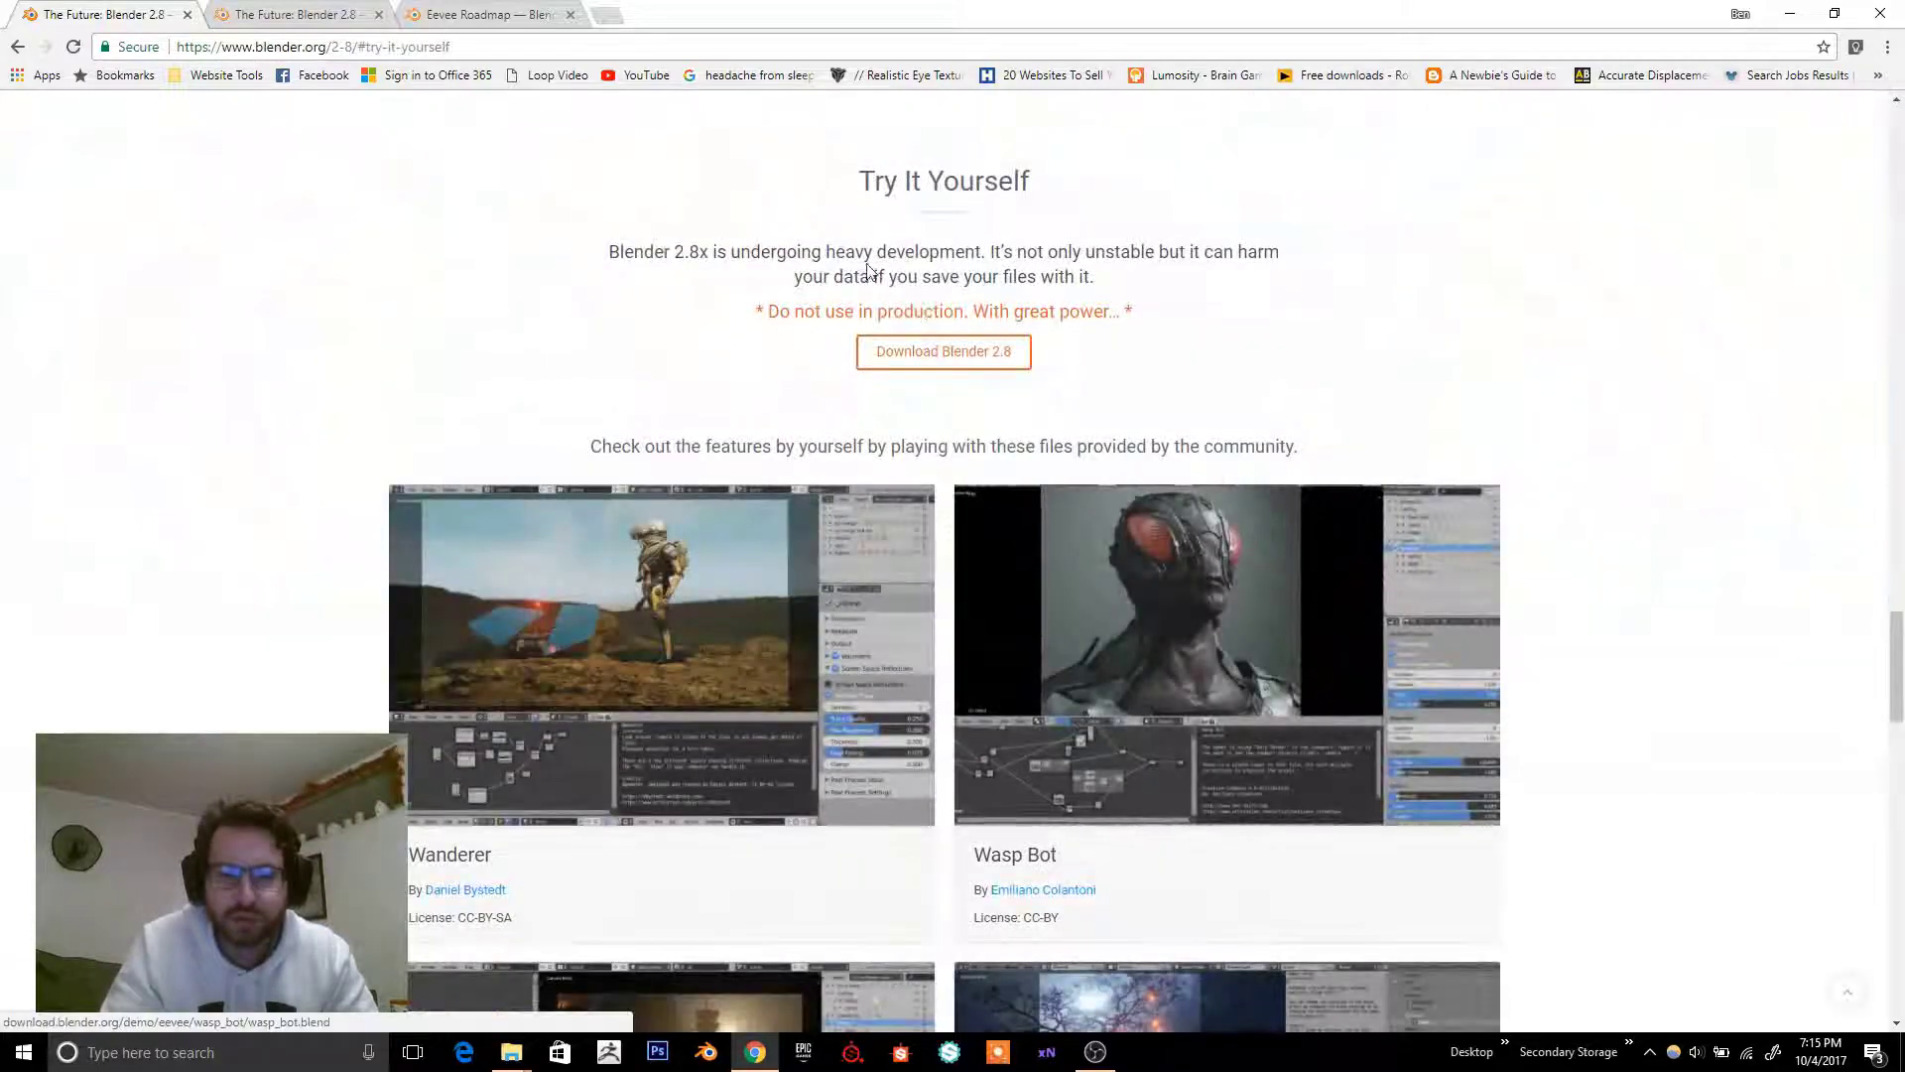
# - Open the Blender 2.8 branch builds download page, review its warning, and launch Blender 2.8
pyautogui.click(1014, 363)
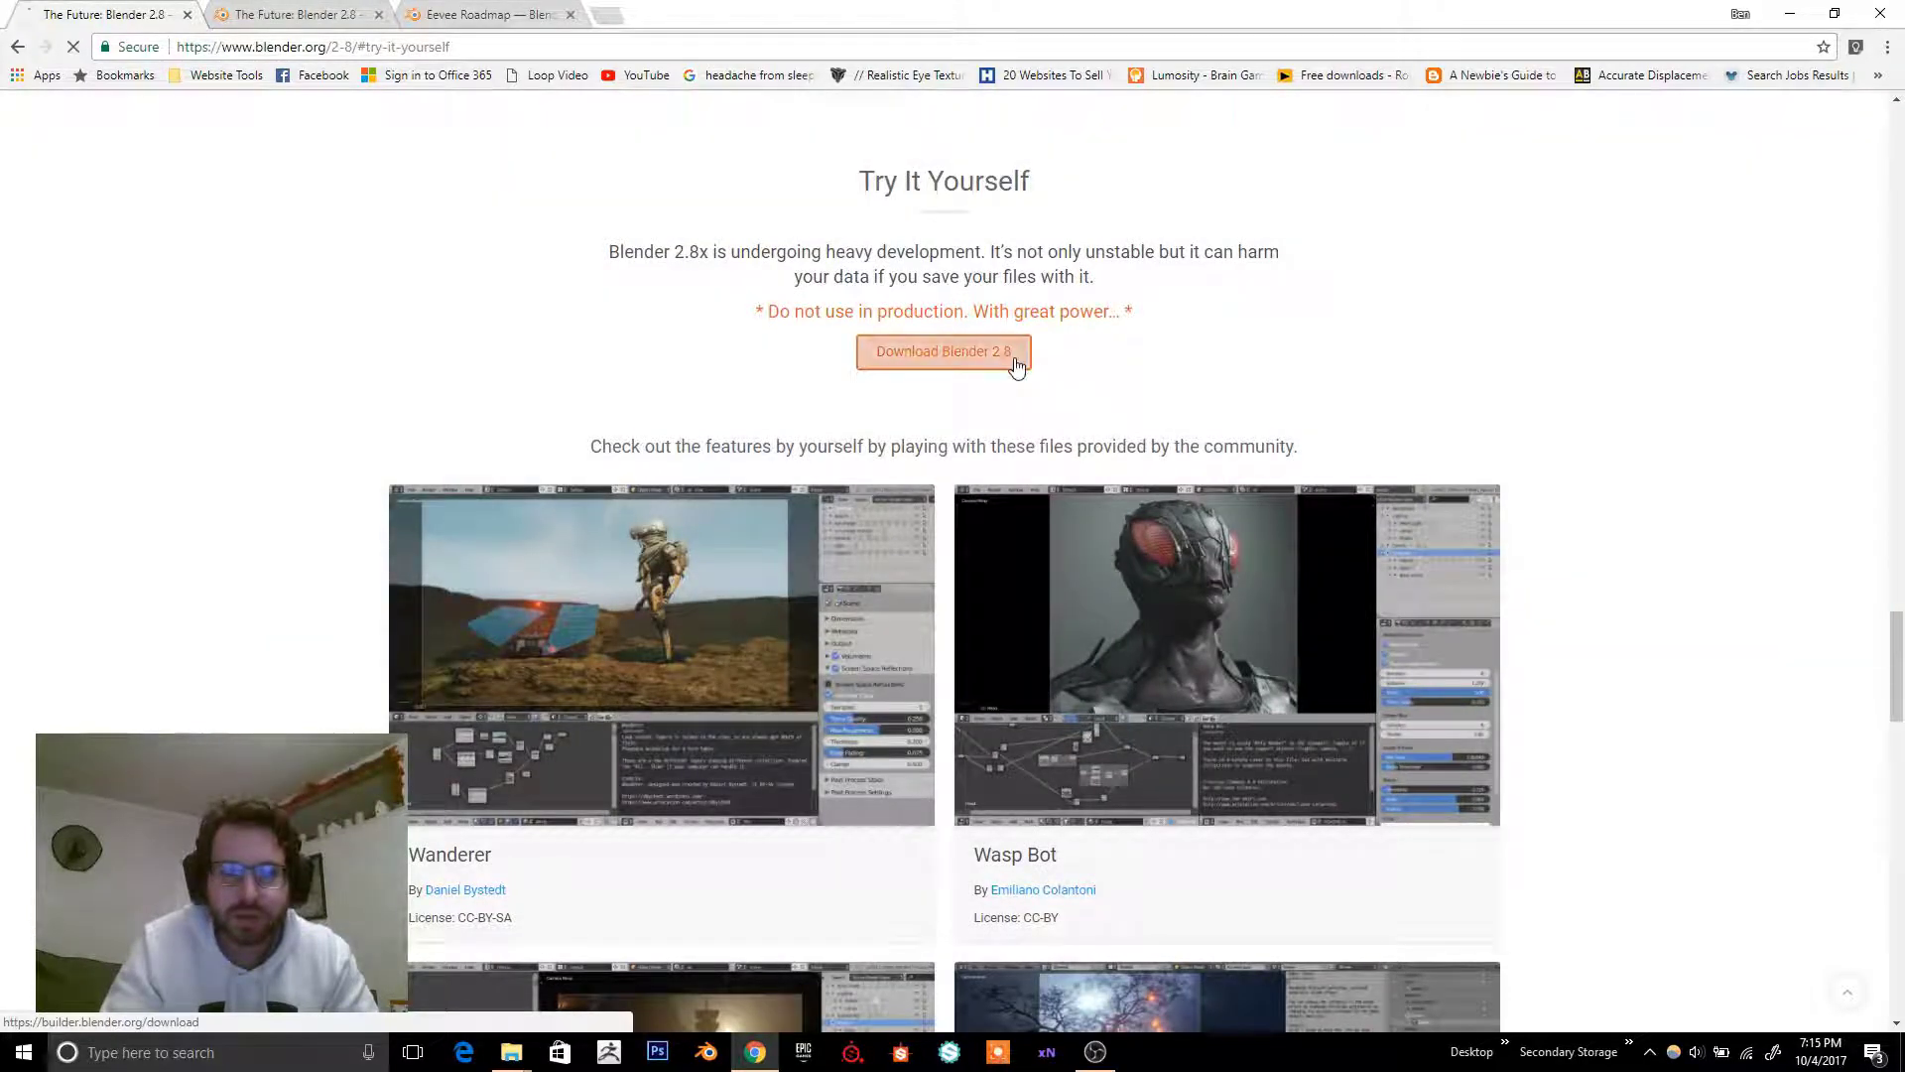
pyautogui.scroll(-5, 1110, 417)
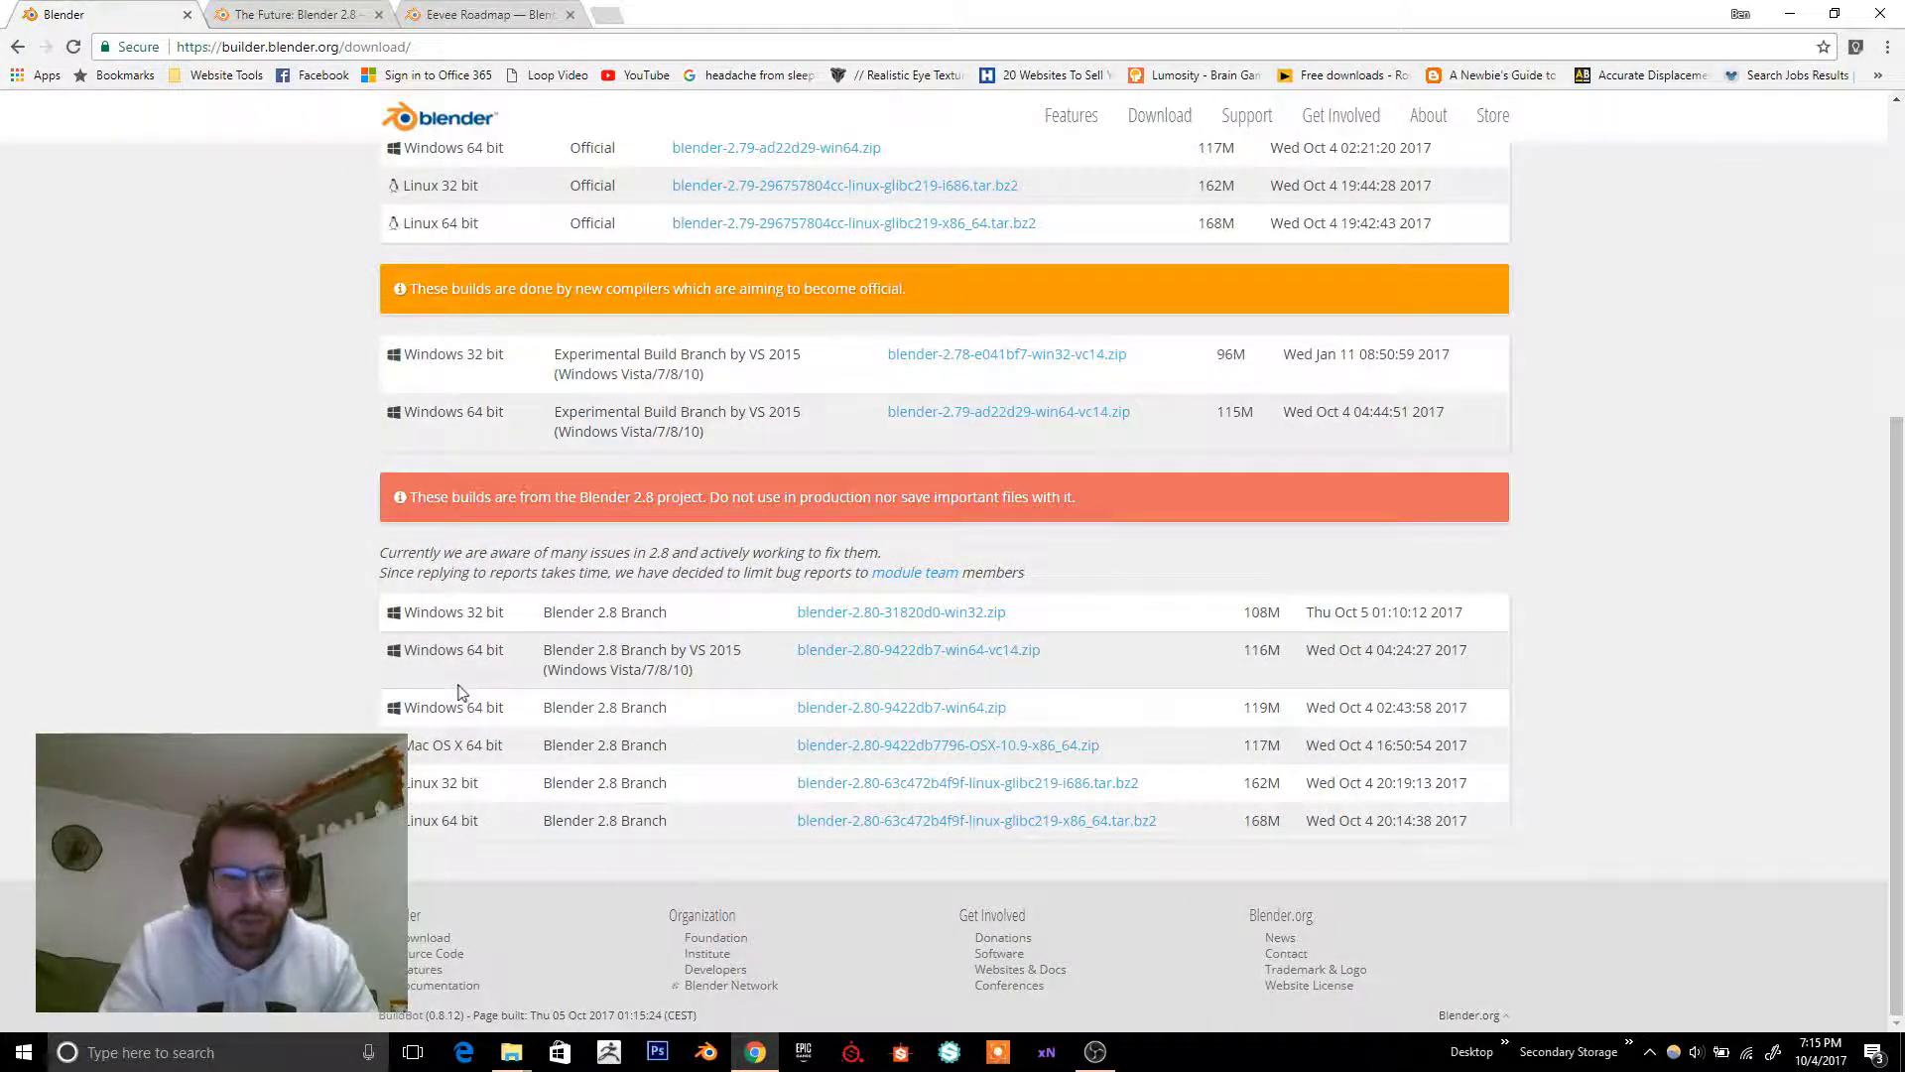
pyautogui.moveTo(413, 496); pyautogui.dragTo(786, 506)
pyautogui.click(652, 519)
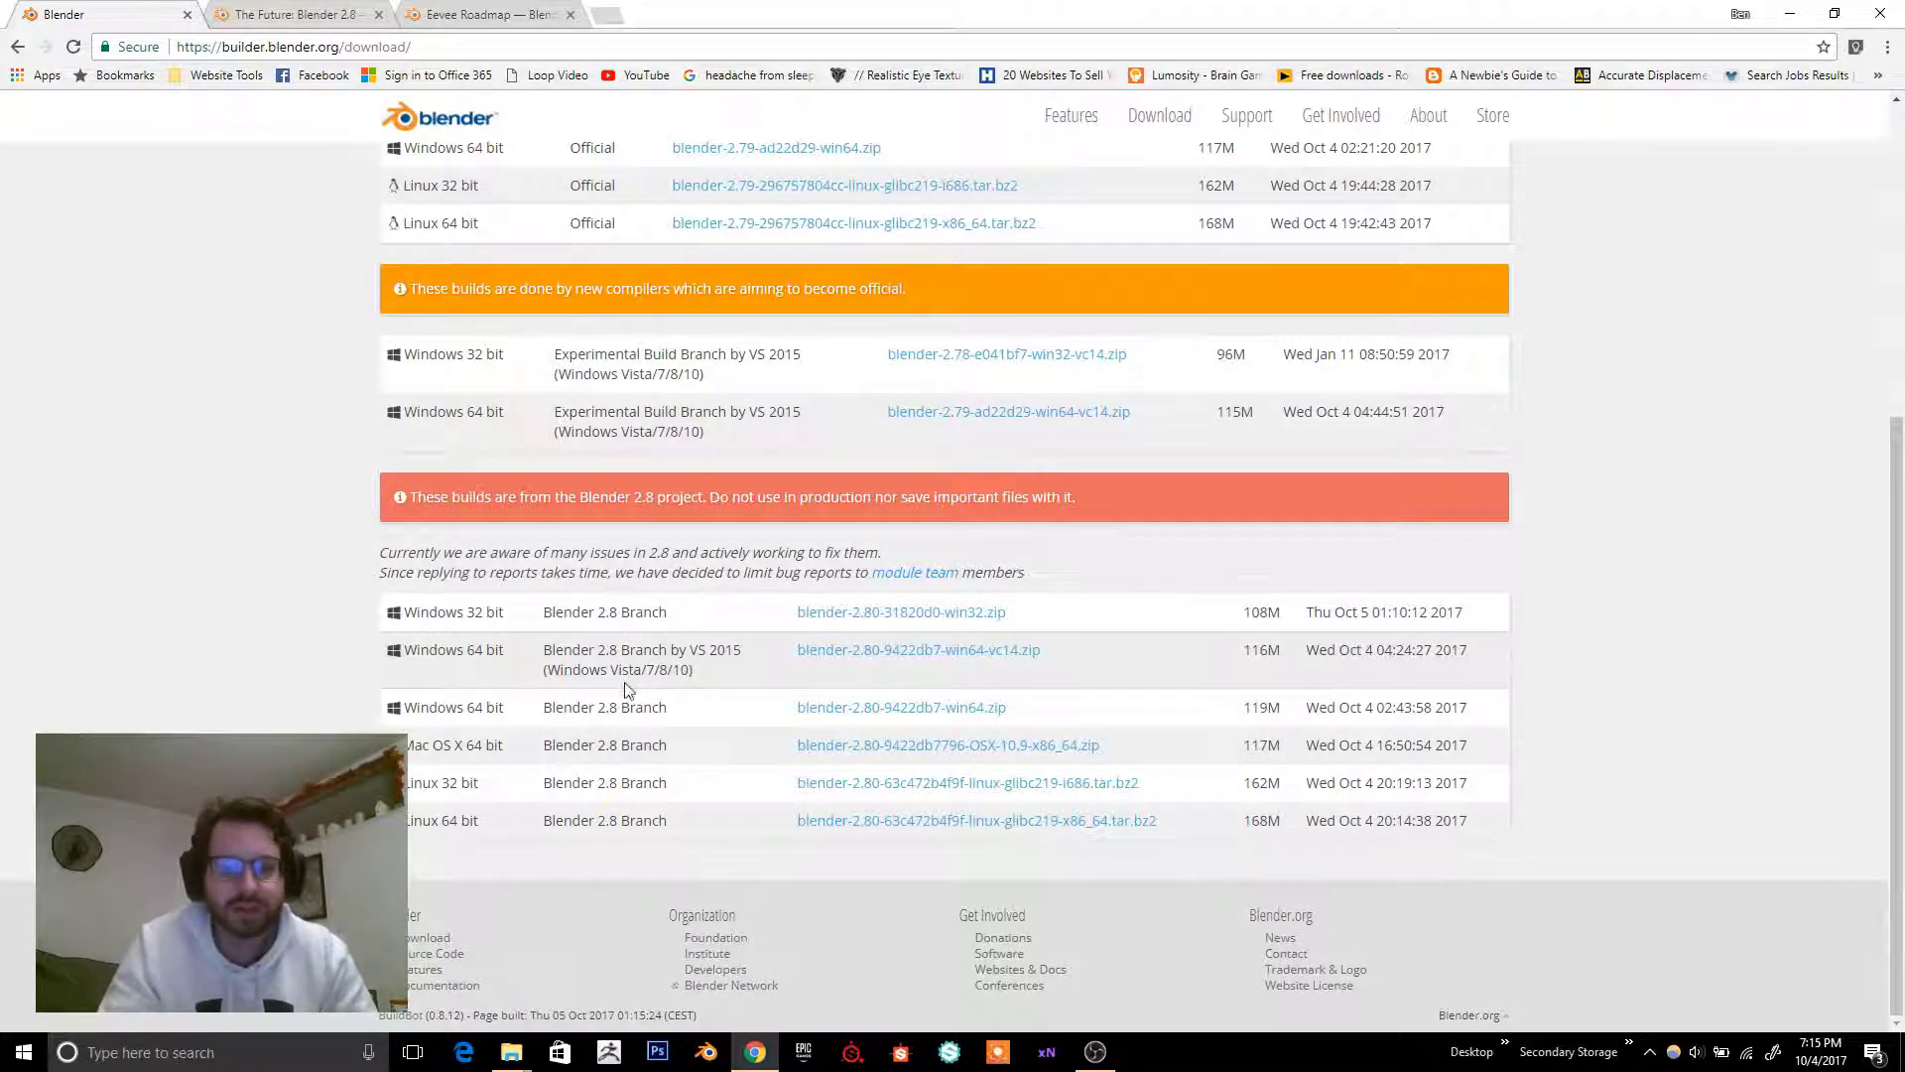
pyautogui.moveTo(512, 1054)
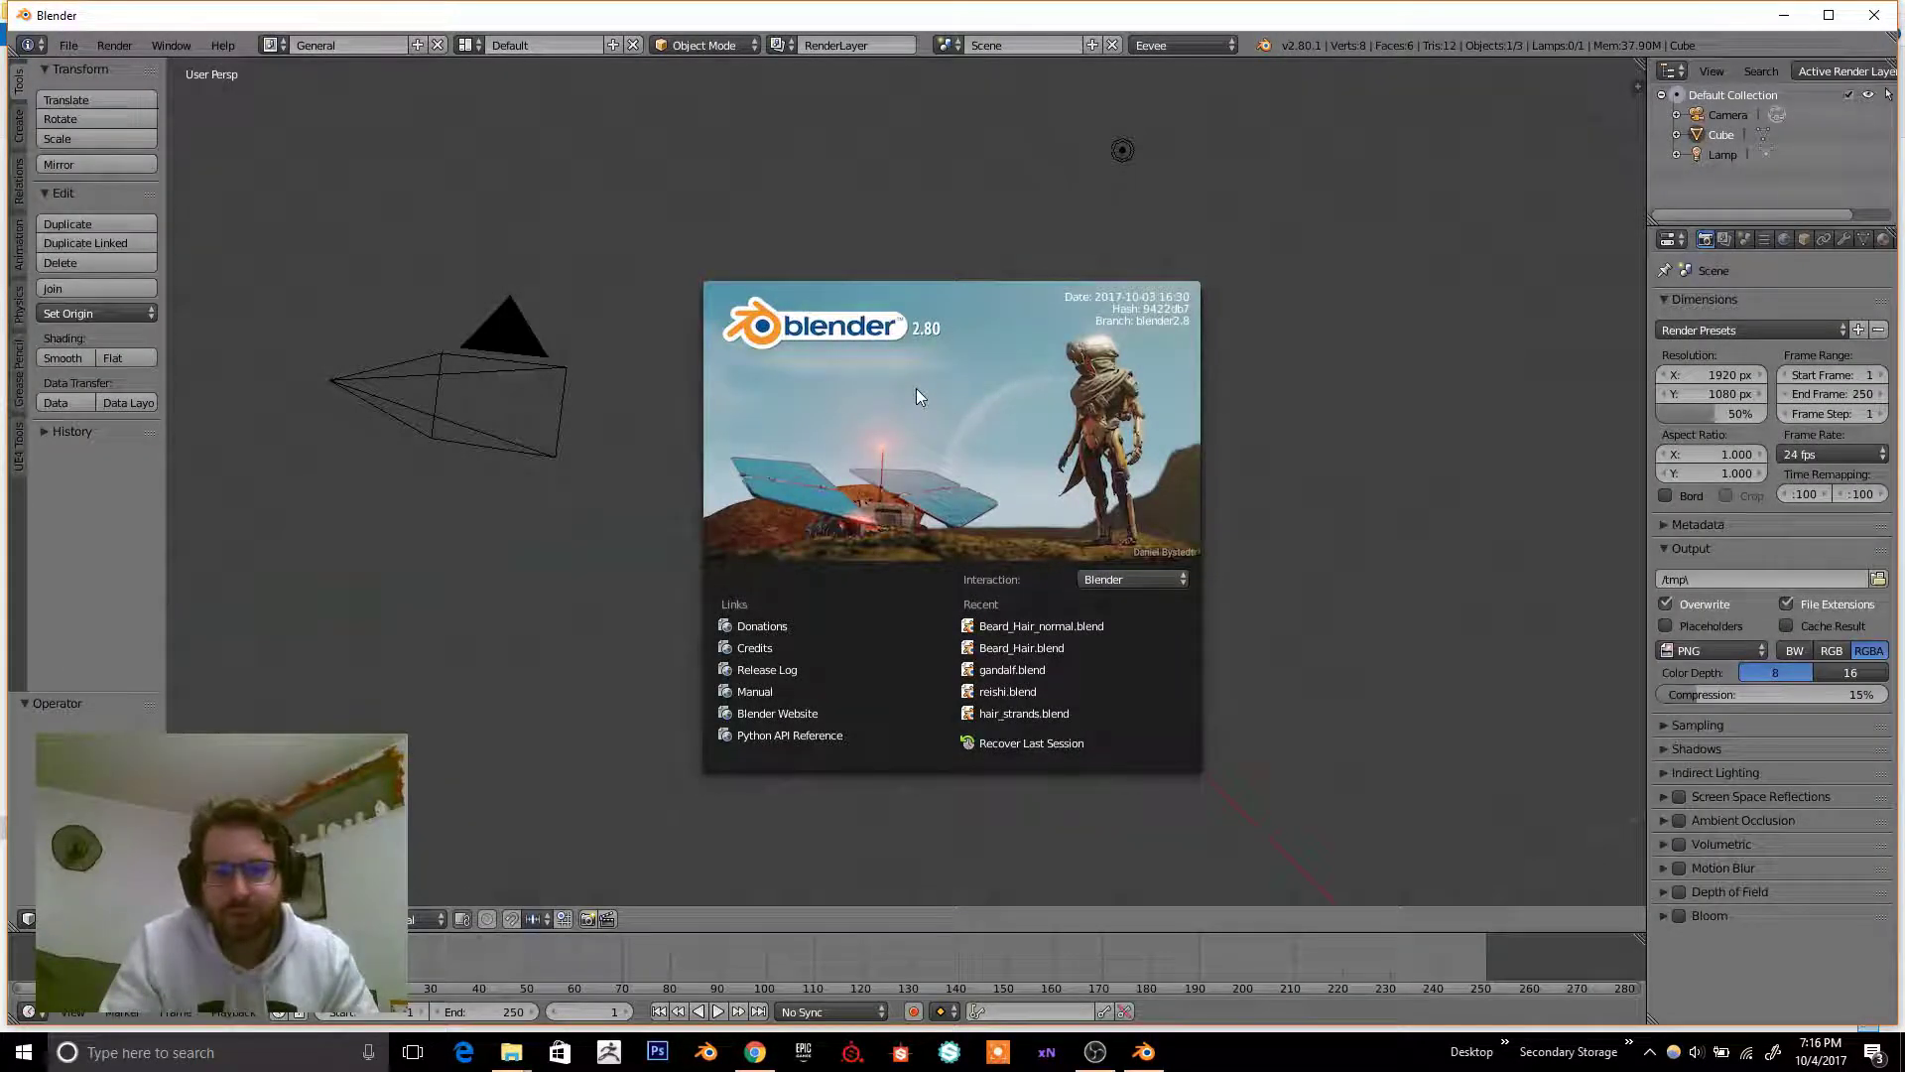
# - Dismiss the splash screen and orbit around the default cube
pyautogui.click(848, 455)
pyautogui.moveTo(787, 255); pyautogui.dragTo(762, 381, button='middle')
pyautogui.scroll(5, 884, 366)
pyautogui.scroll(-4, 863, 340)
# - In Edit Mode, select the cube's top corner vertices and try moving them, cancelling each move
pyautogui.press('Tab')
pyautogui.rightClick(842, 397)
pyautogui.press('g')
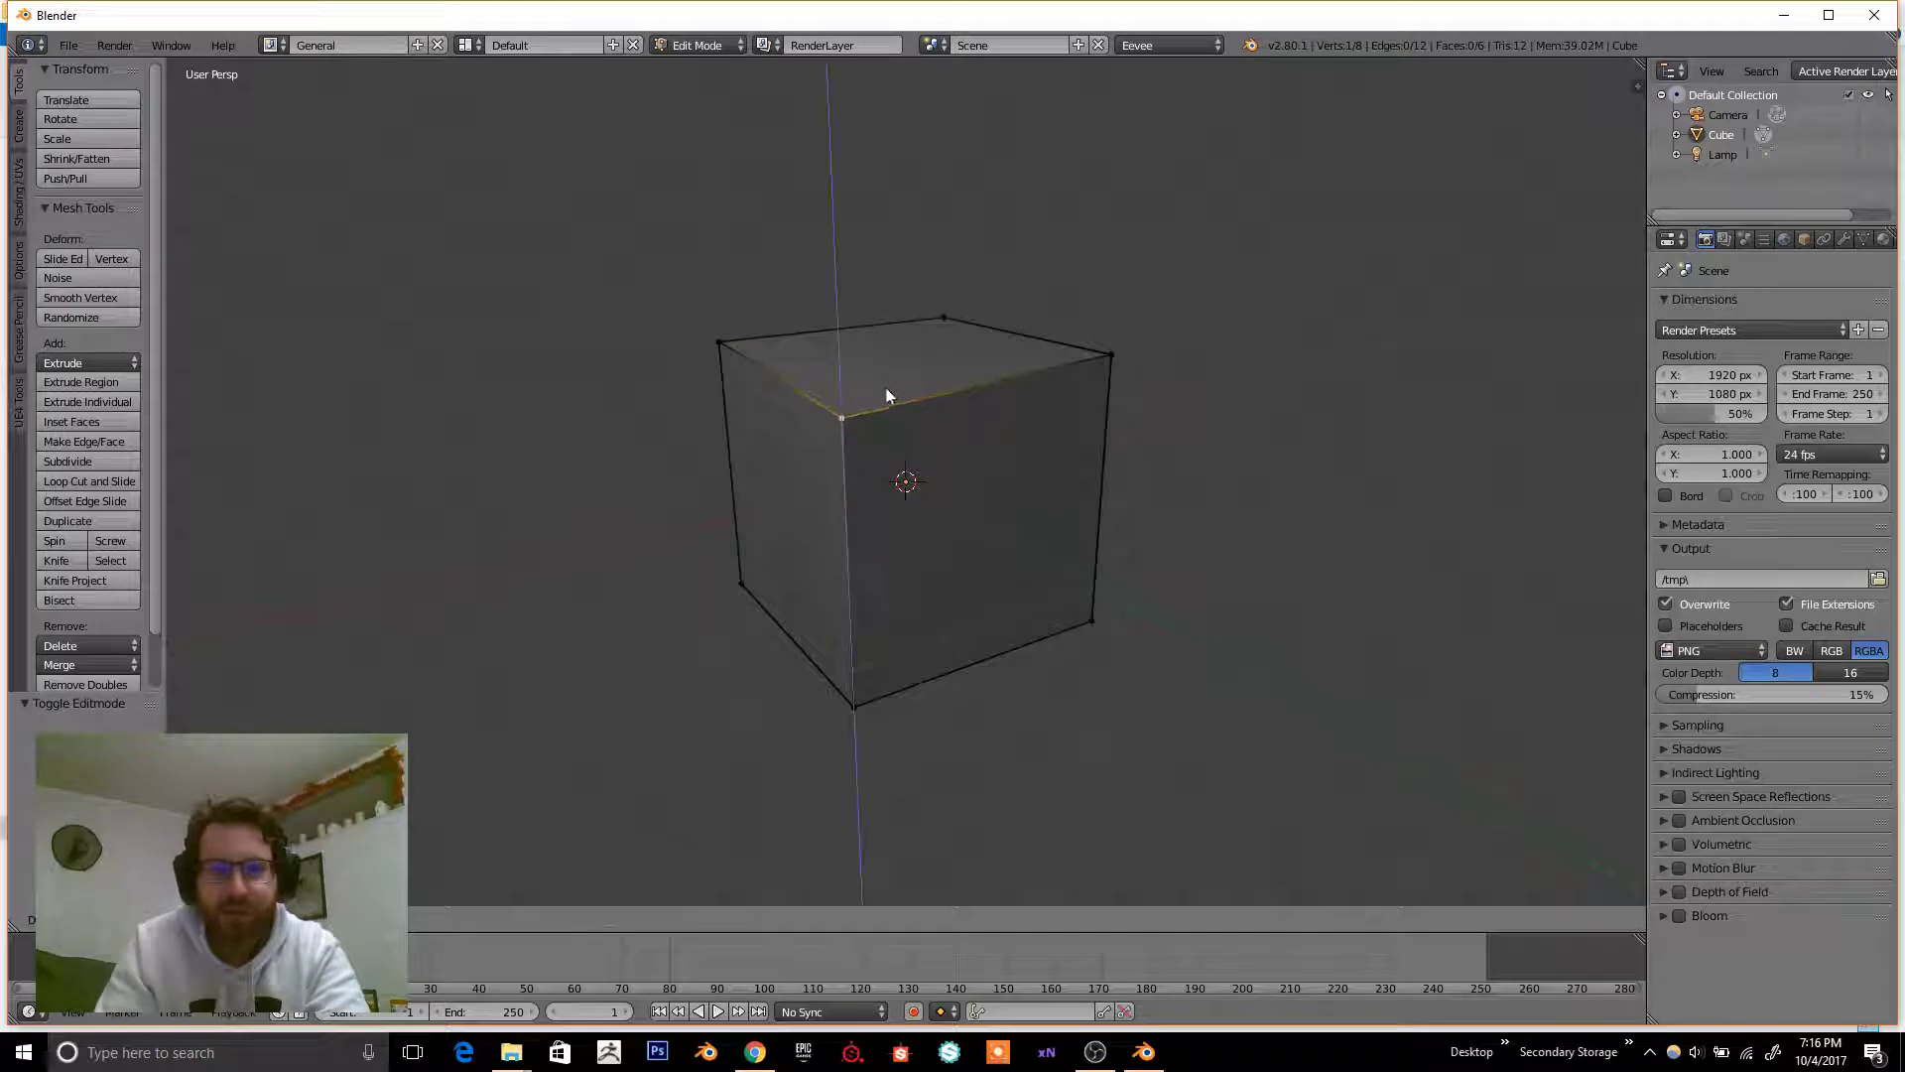
pyautogui.rightClick(924, 389)
pyautogui.keyDown('shift'); pyautogui.rightClick(1121, 350); pyautogui.keyUp('shift')
pyautogui.click(1122, 346)
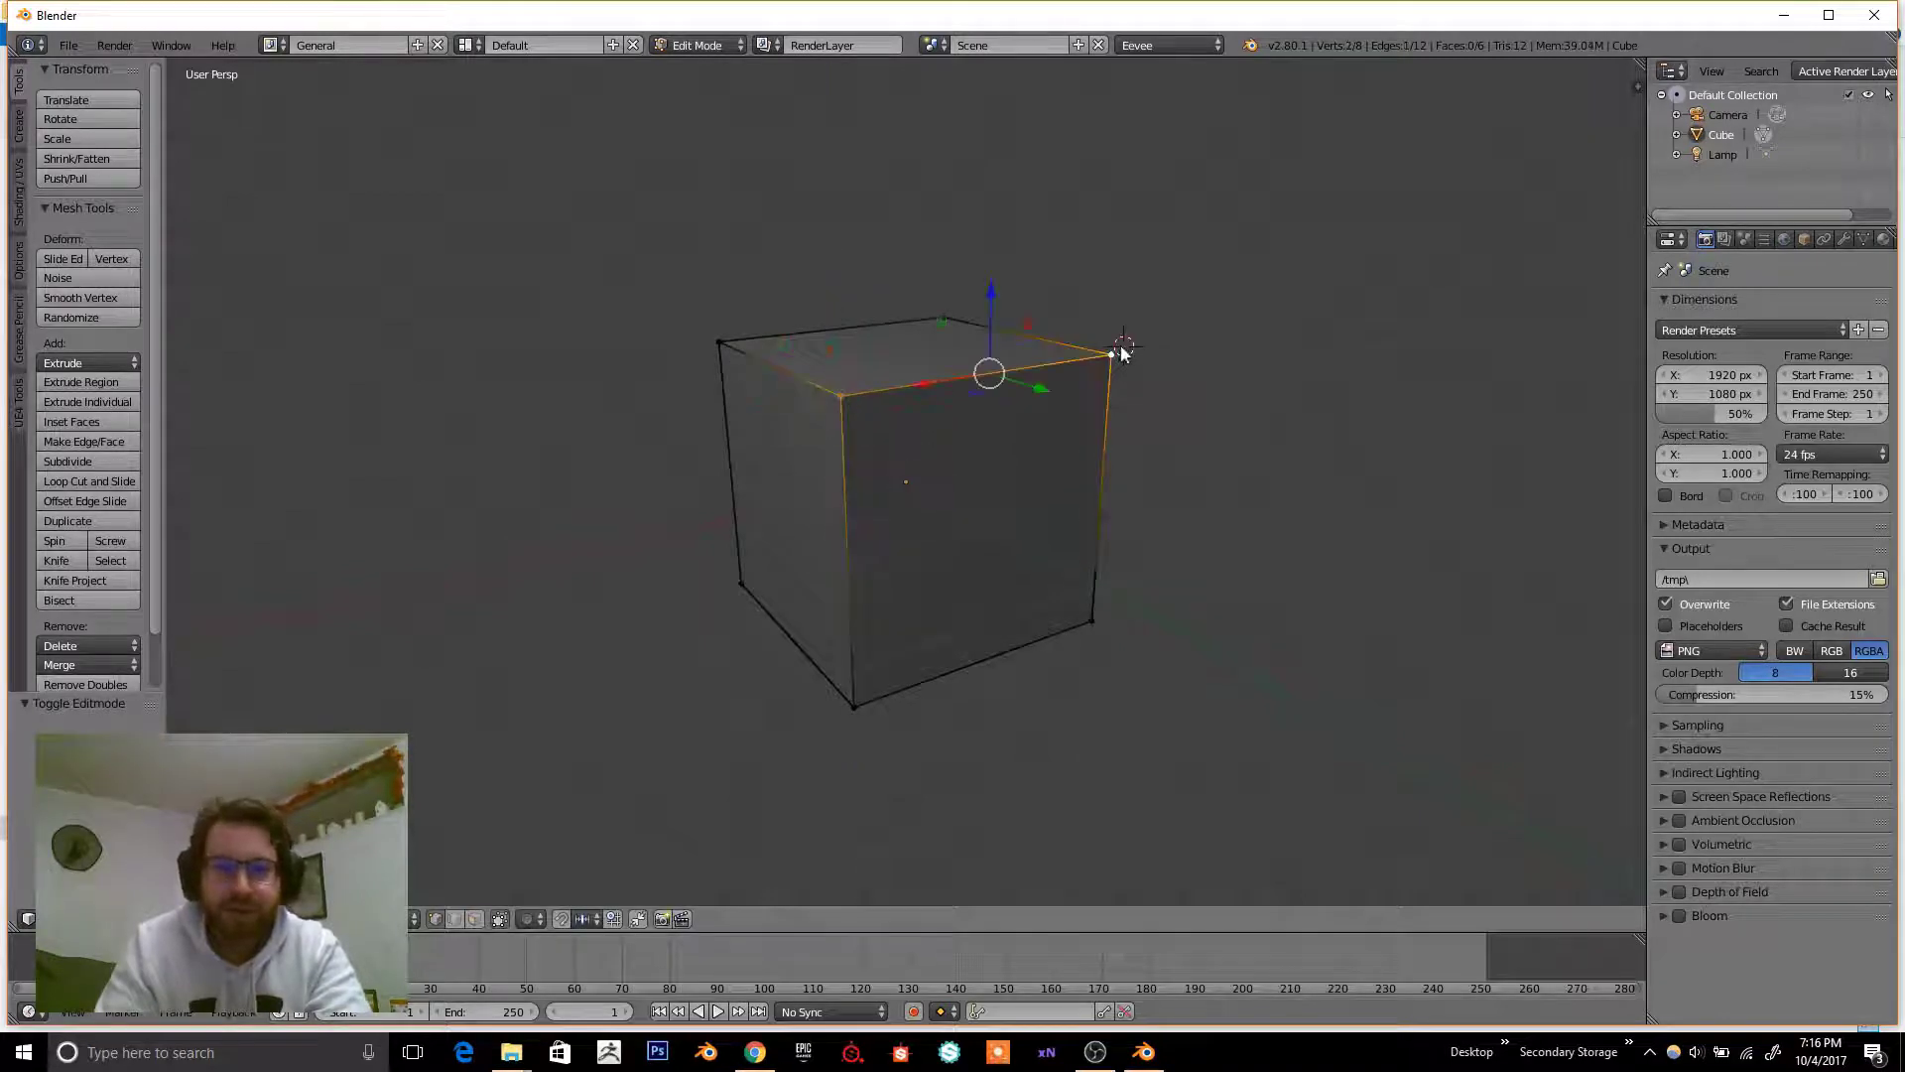
pyautogui.press('g')
pyautogui.press('z')
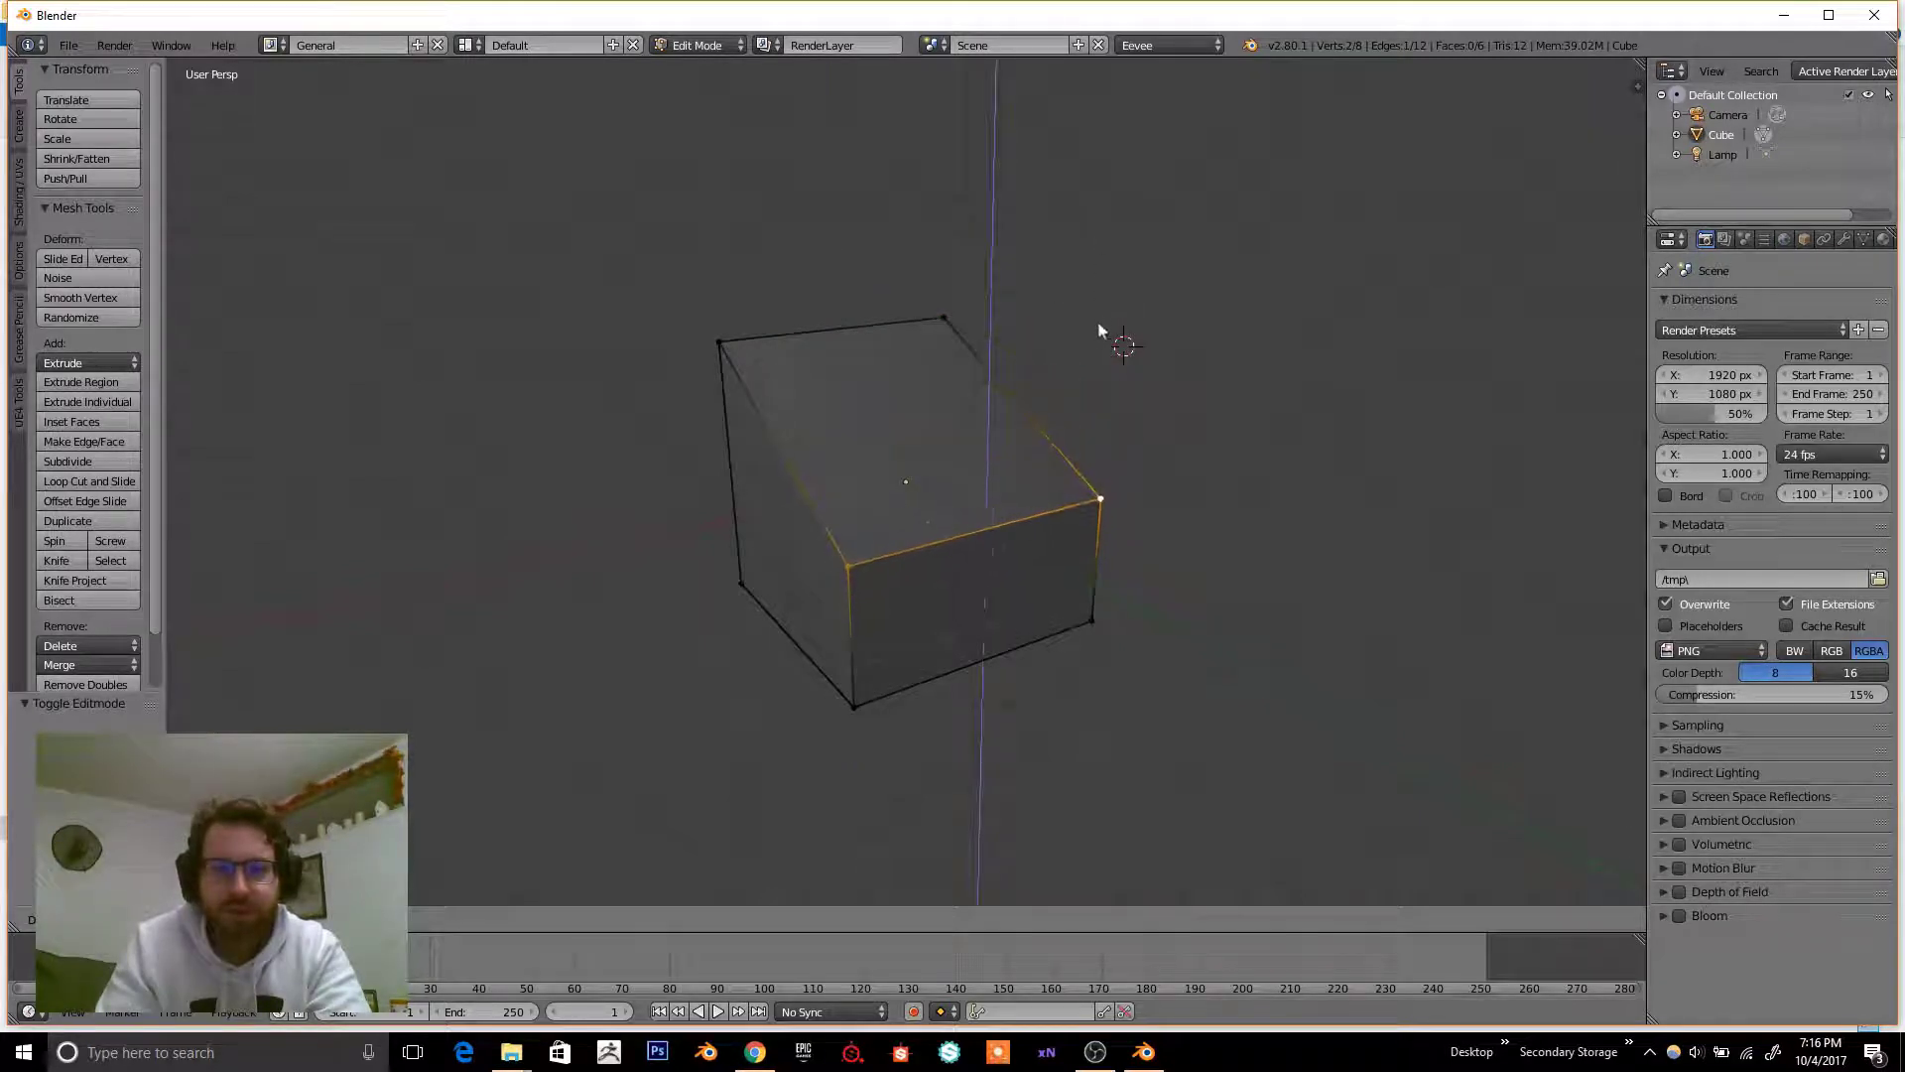
pyautogui.rightClick(1026, 395)
pyautogui.press('a')
# - Return to Object Mode and render an Eevee still from the camera view
pyautogui.moveTo(1026, 395); pyautogui.dragTo(950, 490, button='middle')
pyautogui.scroll(-2, 950, 490)
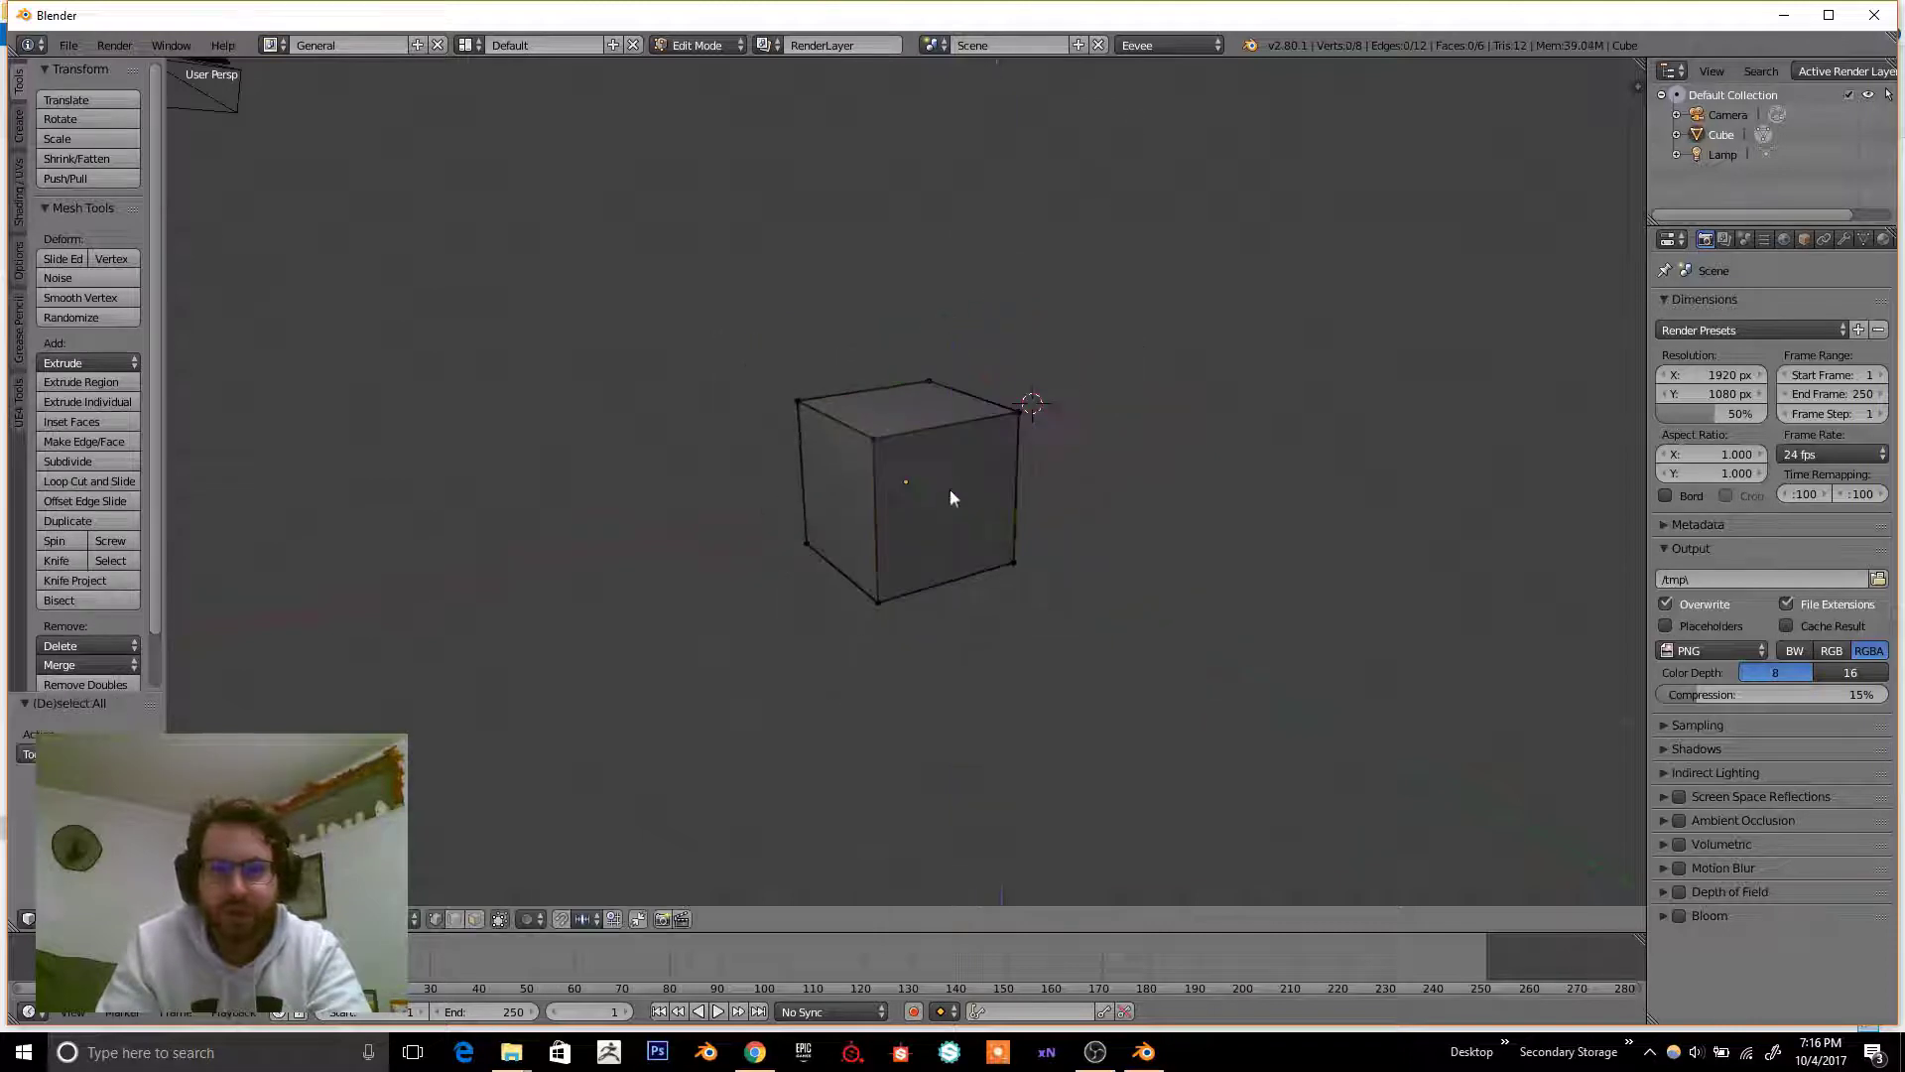
pyautogui.press('Tab')
pyautogui.press('KP_0')
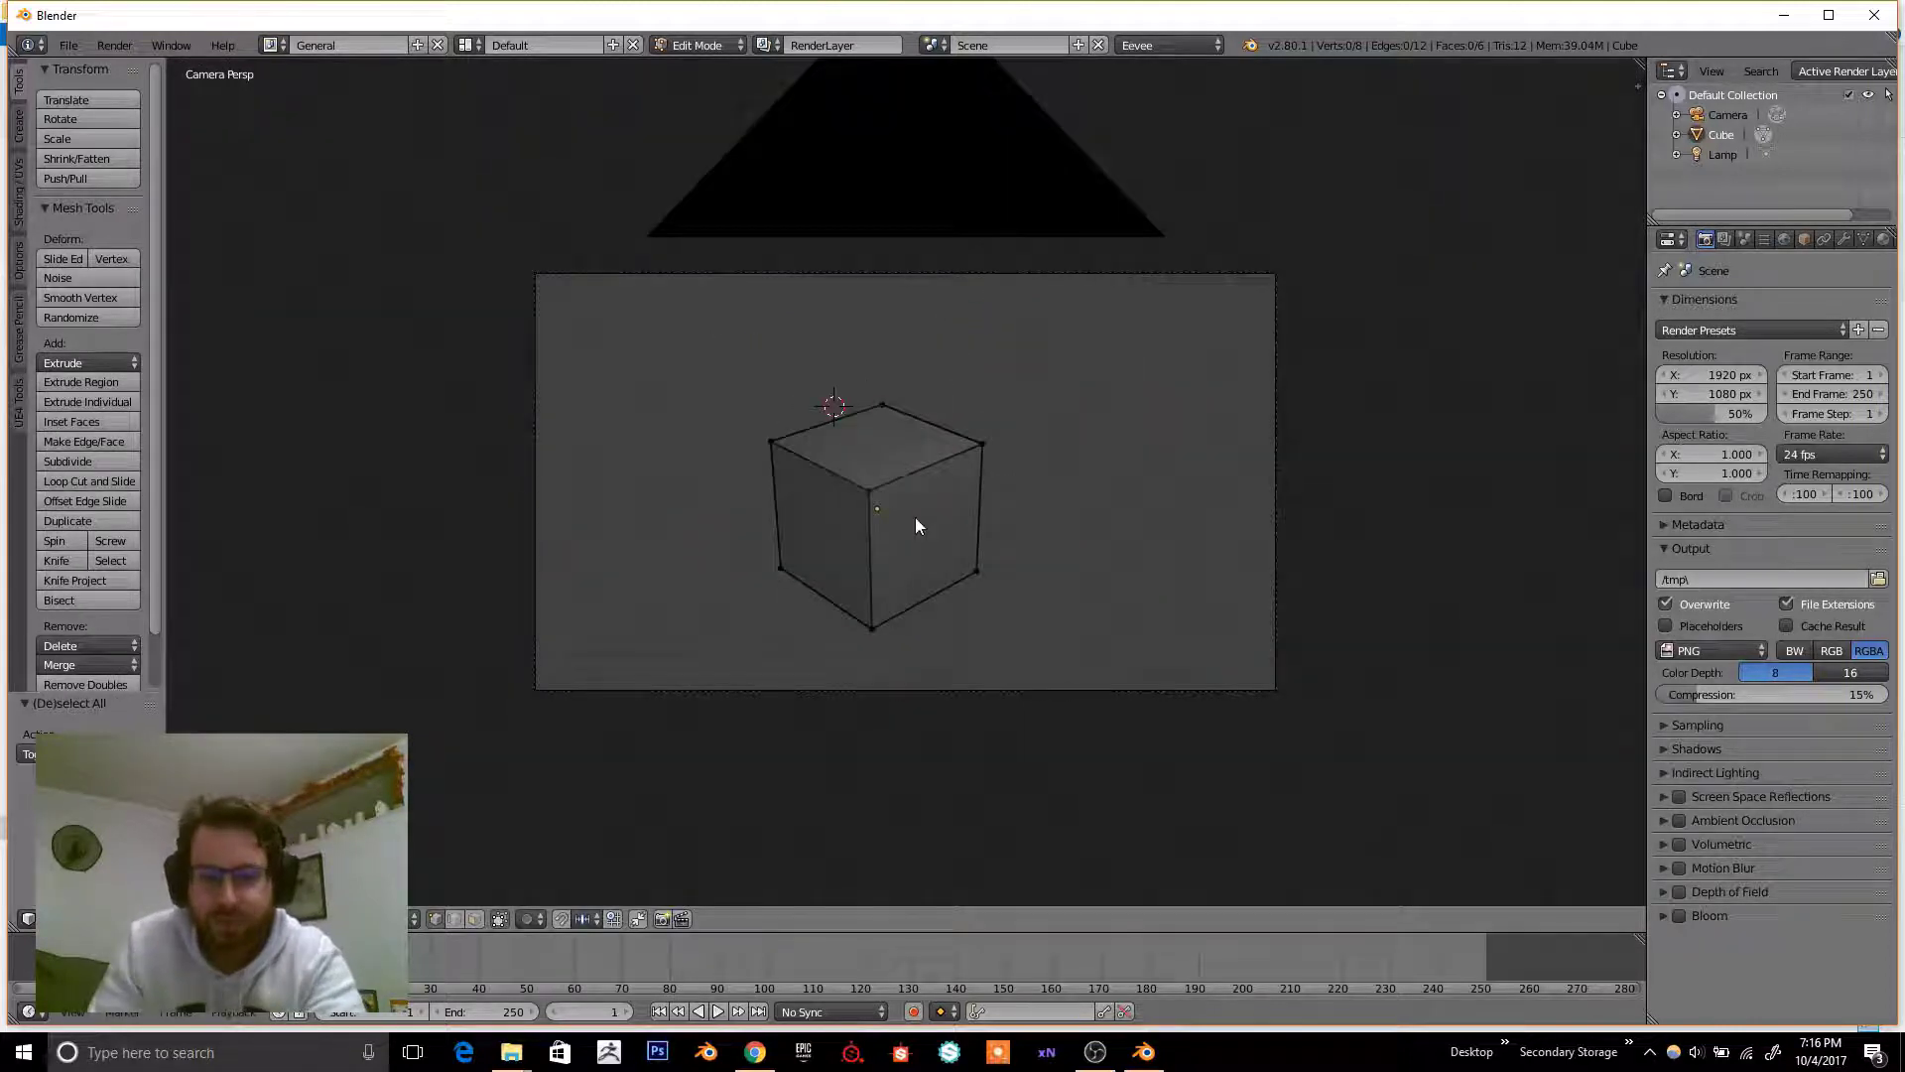
pyautogui.press('F12')
pyautogui.scroll(3, 919, 532)
pyautogui.press('Escape')
# - Switch the render engine to Clay and orbit to a higher corner view of the cube
pyautogui.click(1168, 48)
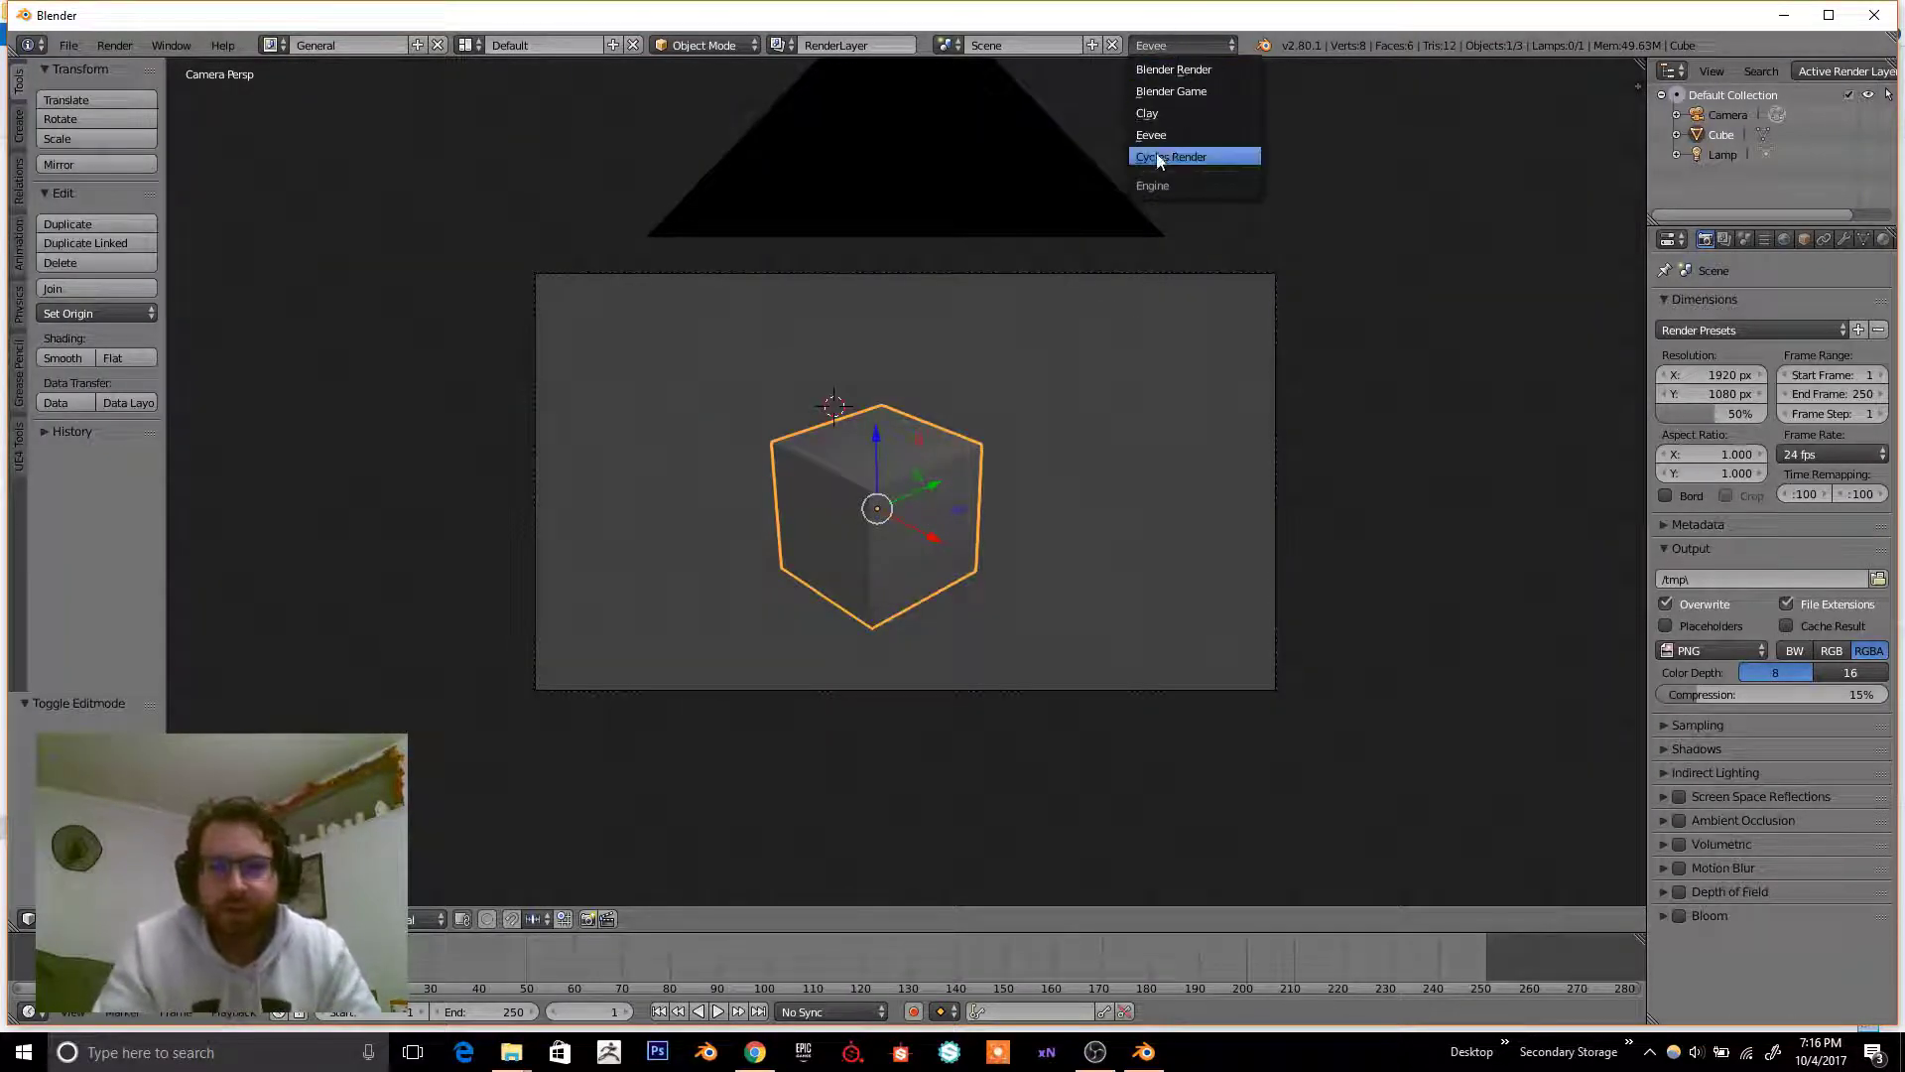
pyautogui.click(1154, 114)
pyautogui.moveTo(1068, 336); pyautogui.dragTo(869, 376, button='middle')
pyautogui.scroll(5, 834, 467)
pyautogui.scroll(-5, 833, 468)
pyautogui.moveTo(893, 466); pyautogui.dragTo(1330, 476, button='middle')
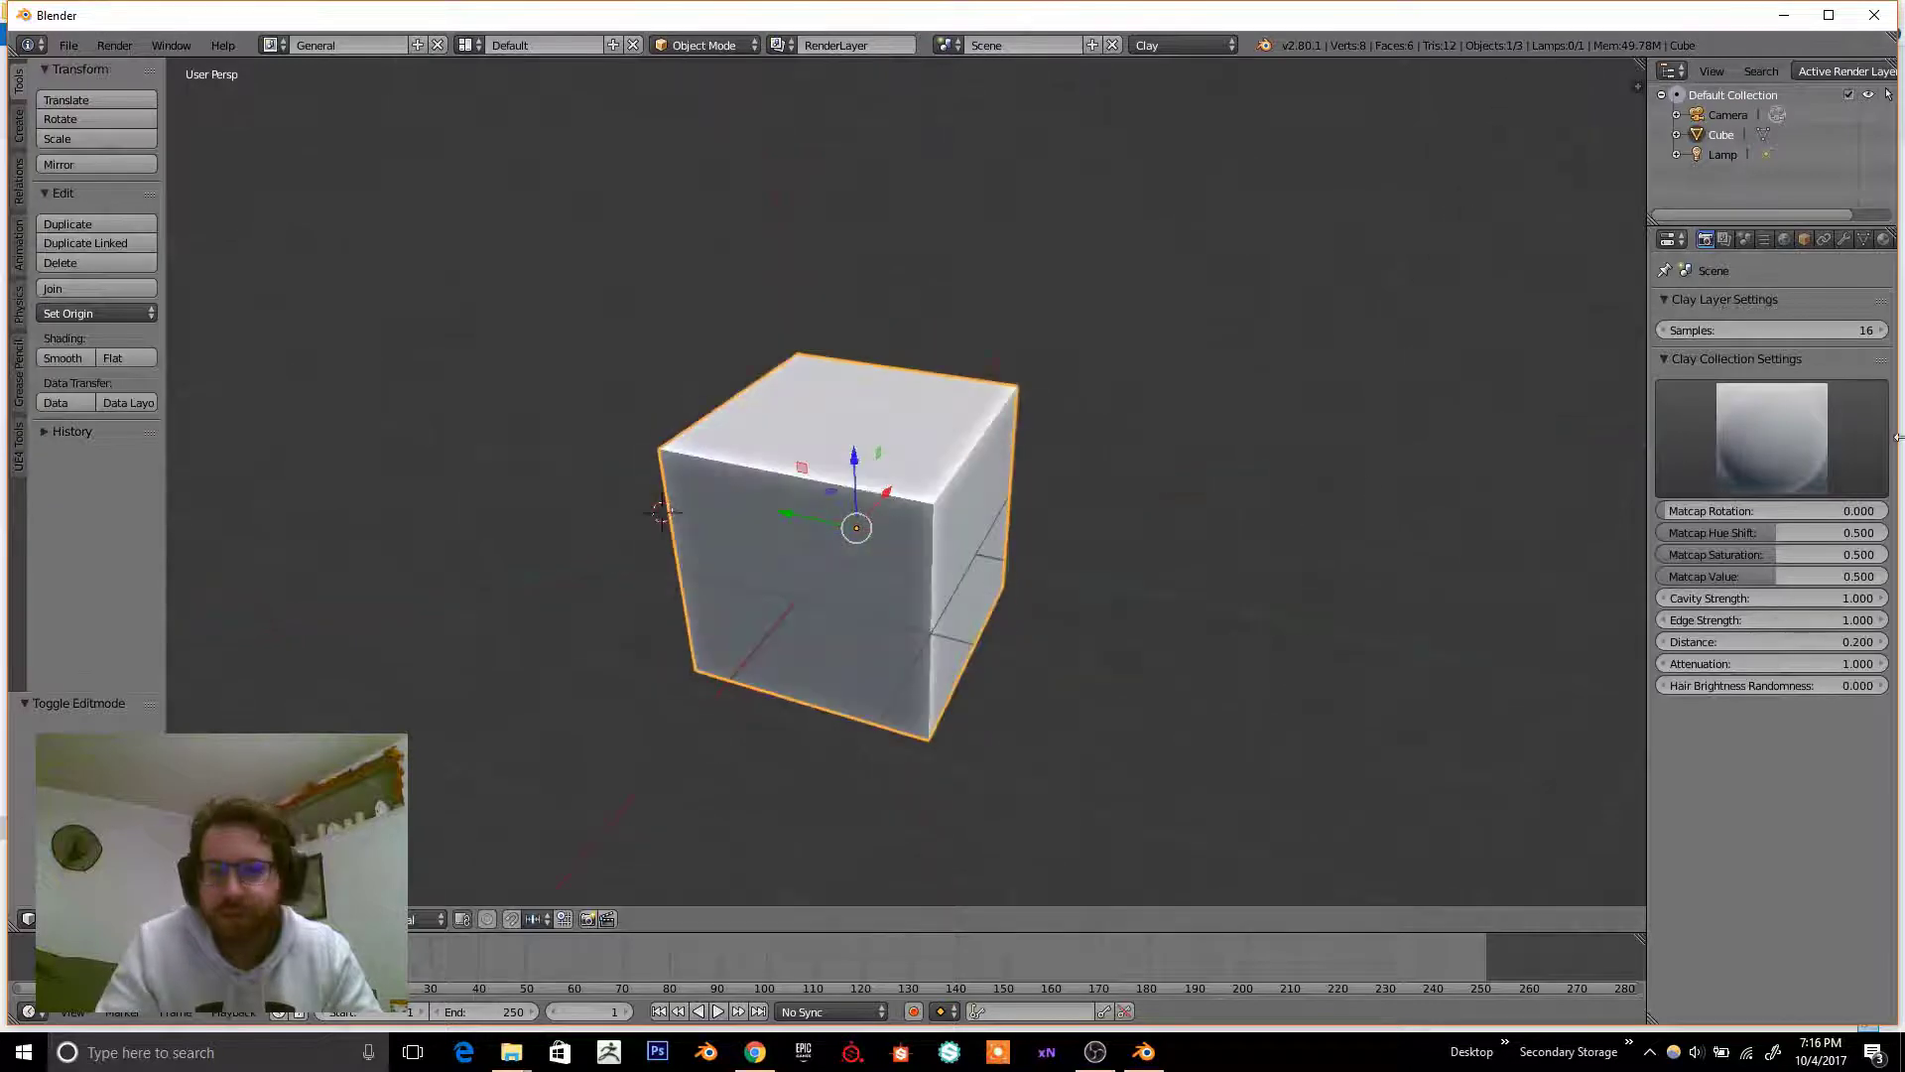
# - Apply the pink matcap to the cube and set its rotation to 0.248
pyautogui.click(1776, 483)
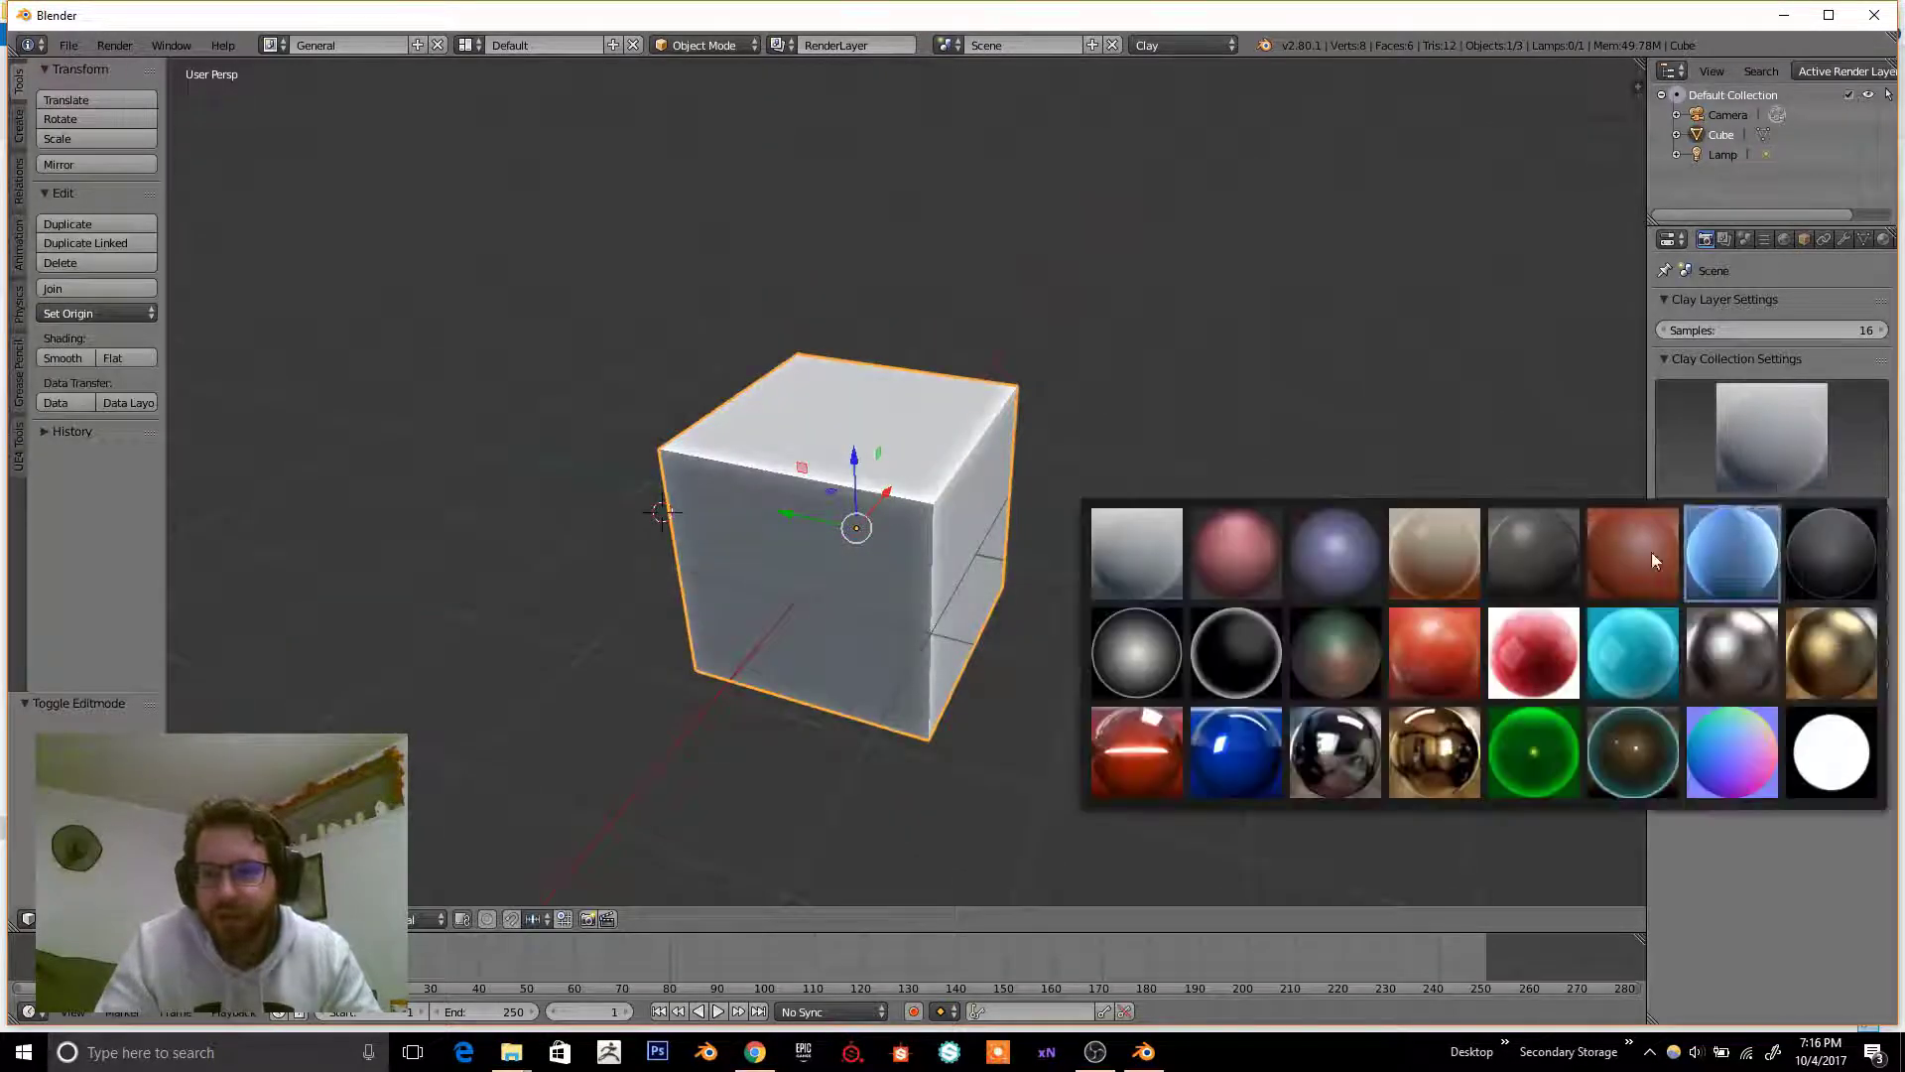
pyautogui.click(1238, 553)
pyautogui.moveTo(1220, 387); pyautogui.dragTo(1531, 425, button='middle')
pyautogui.moveTo(1671, 511); pyautogui.dragTo(1723, 511)
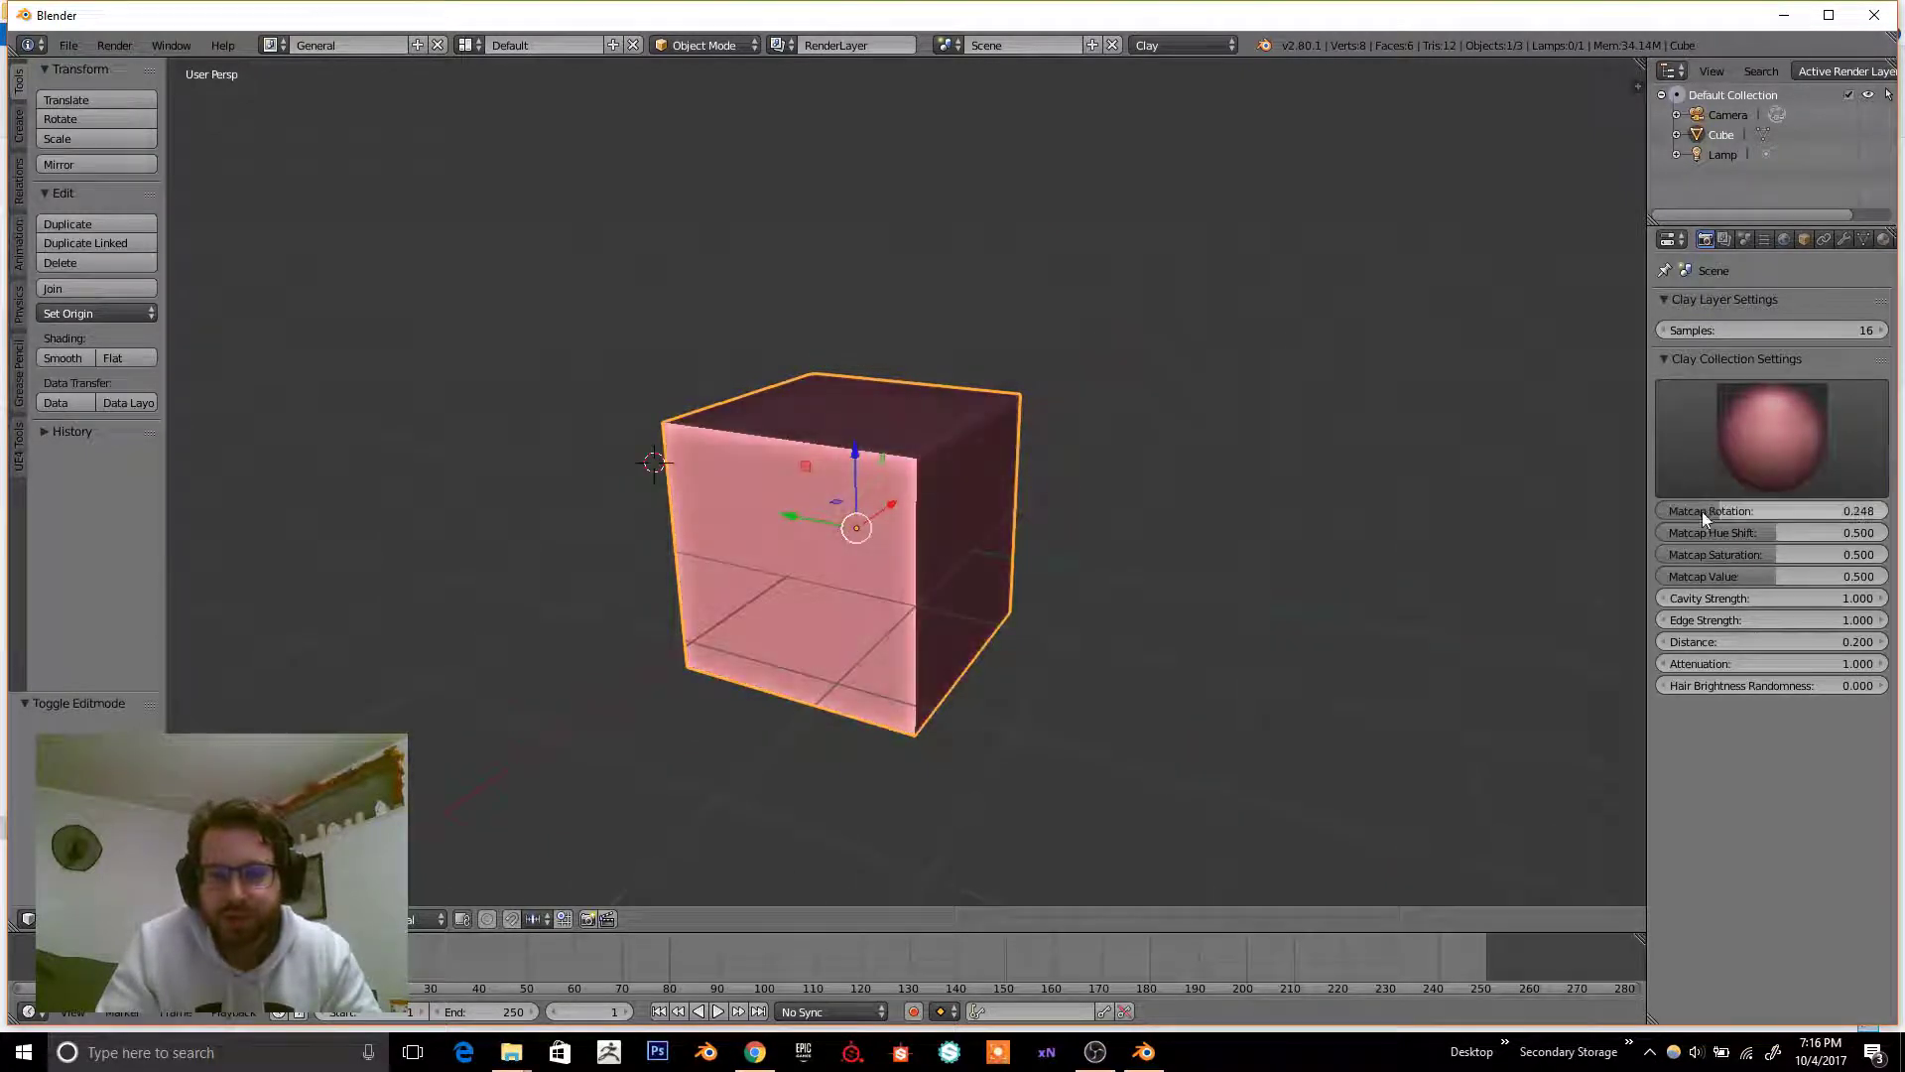
pyautogui.click(609, 1058)
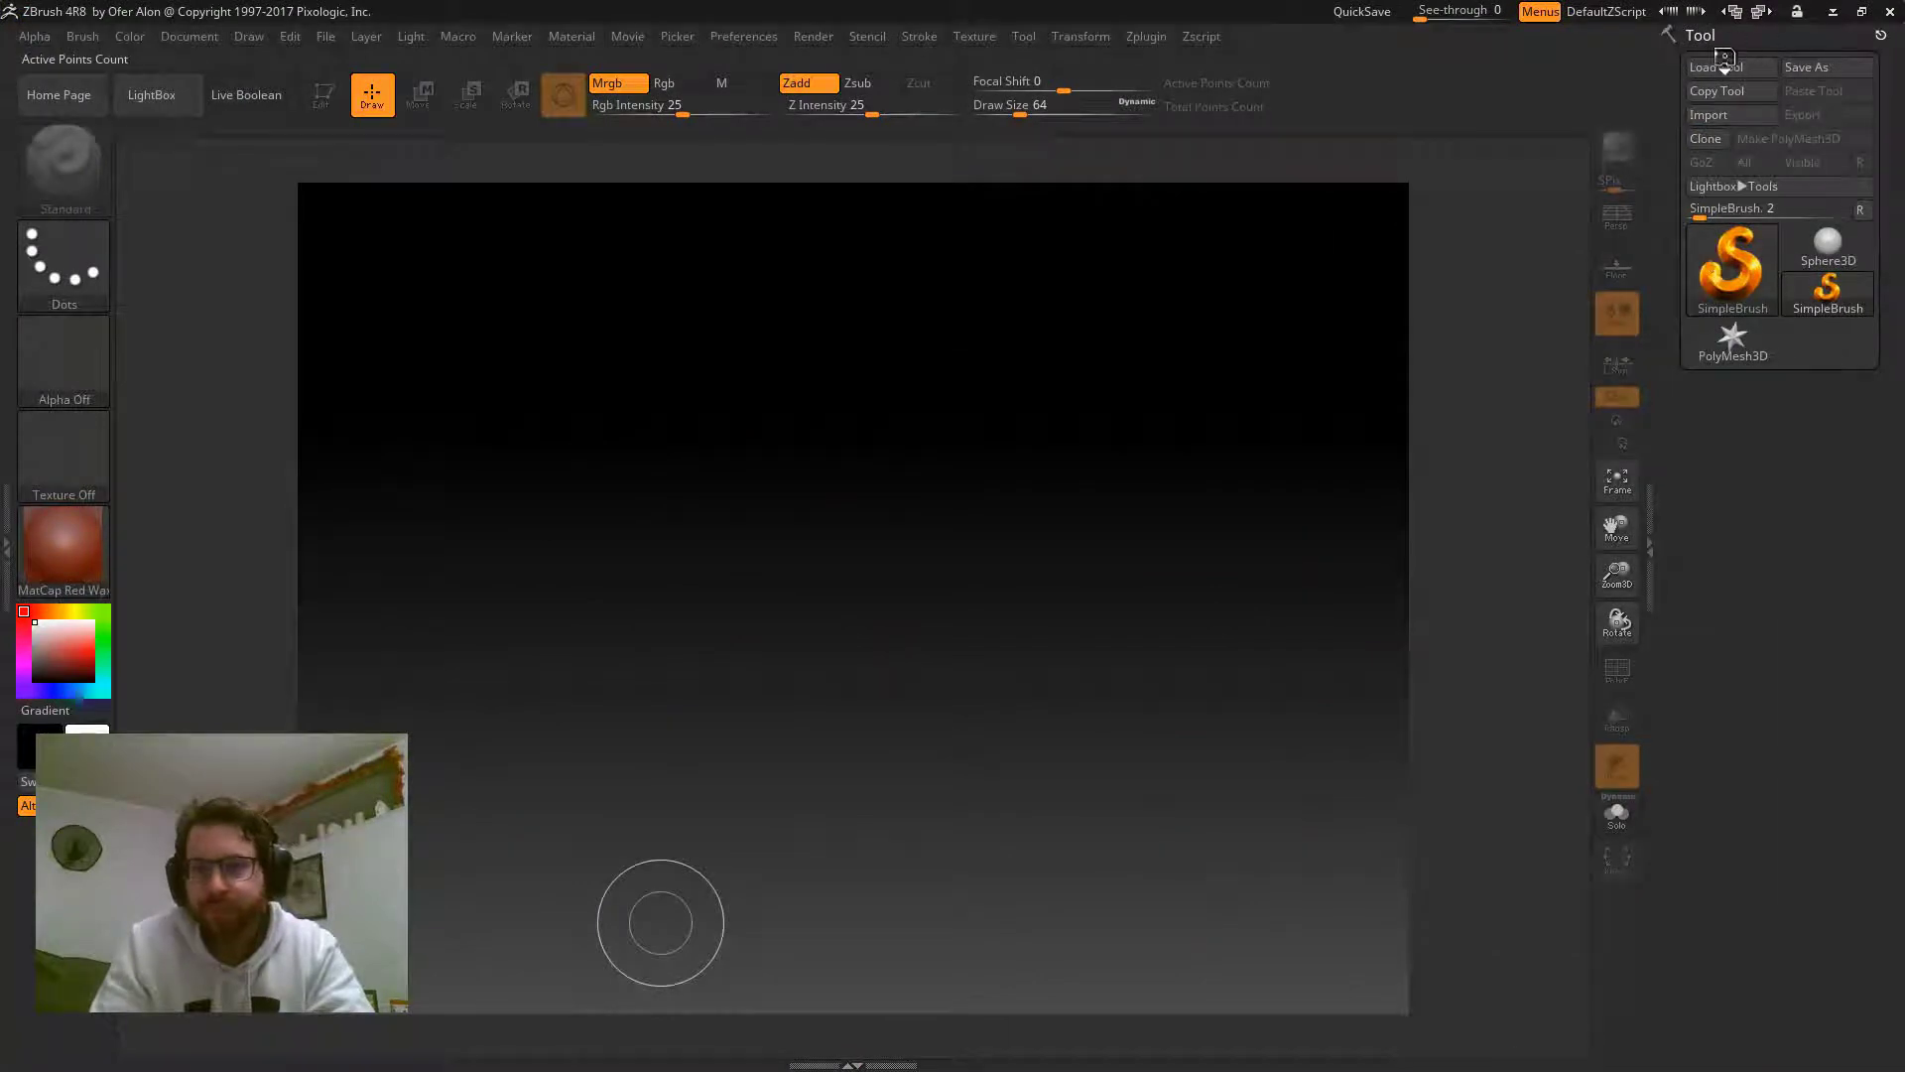
# - In ZBrush, load the DemoHead.ZPR project from LightBox
pyautogui.click(1728, 263)
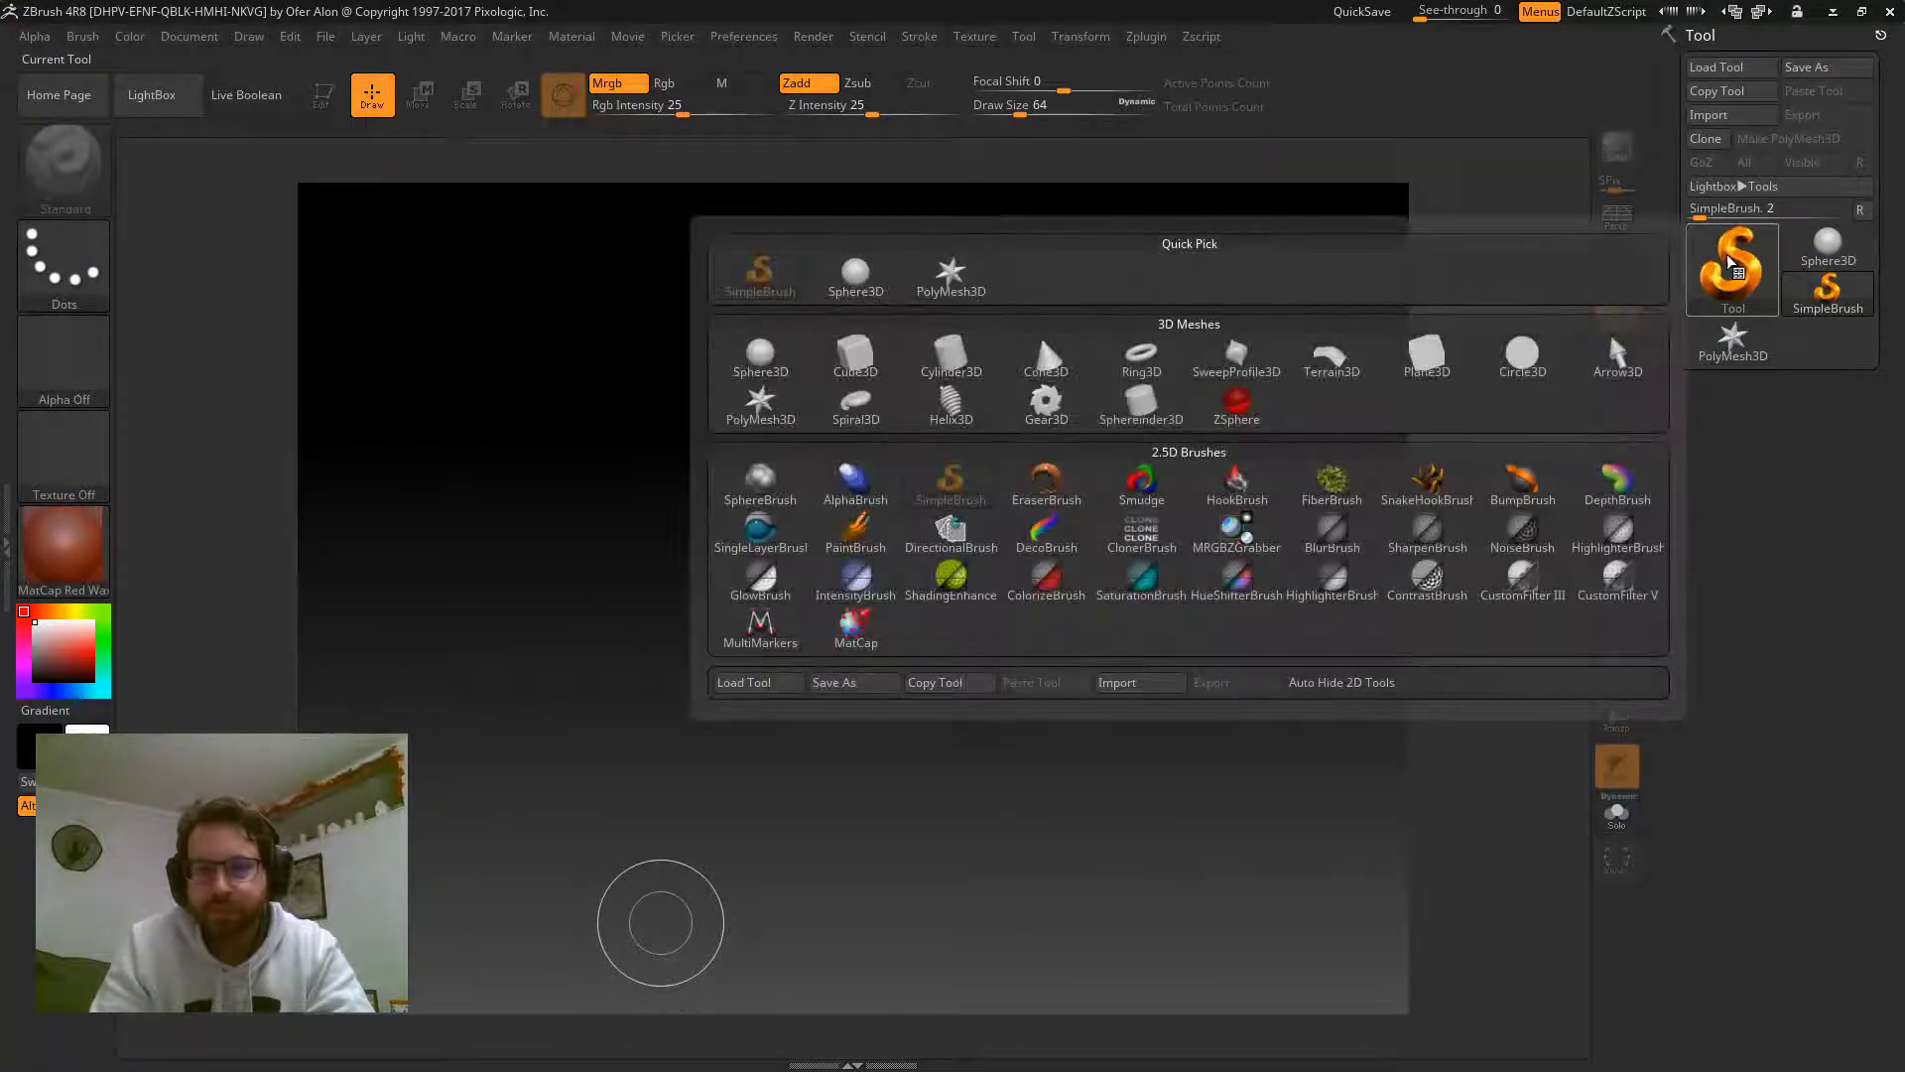
pyautogui.press(',')
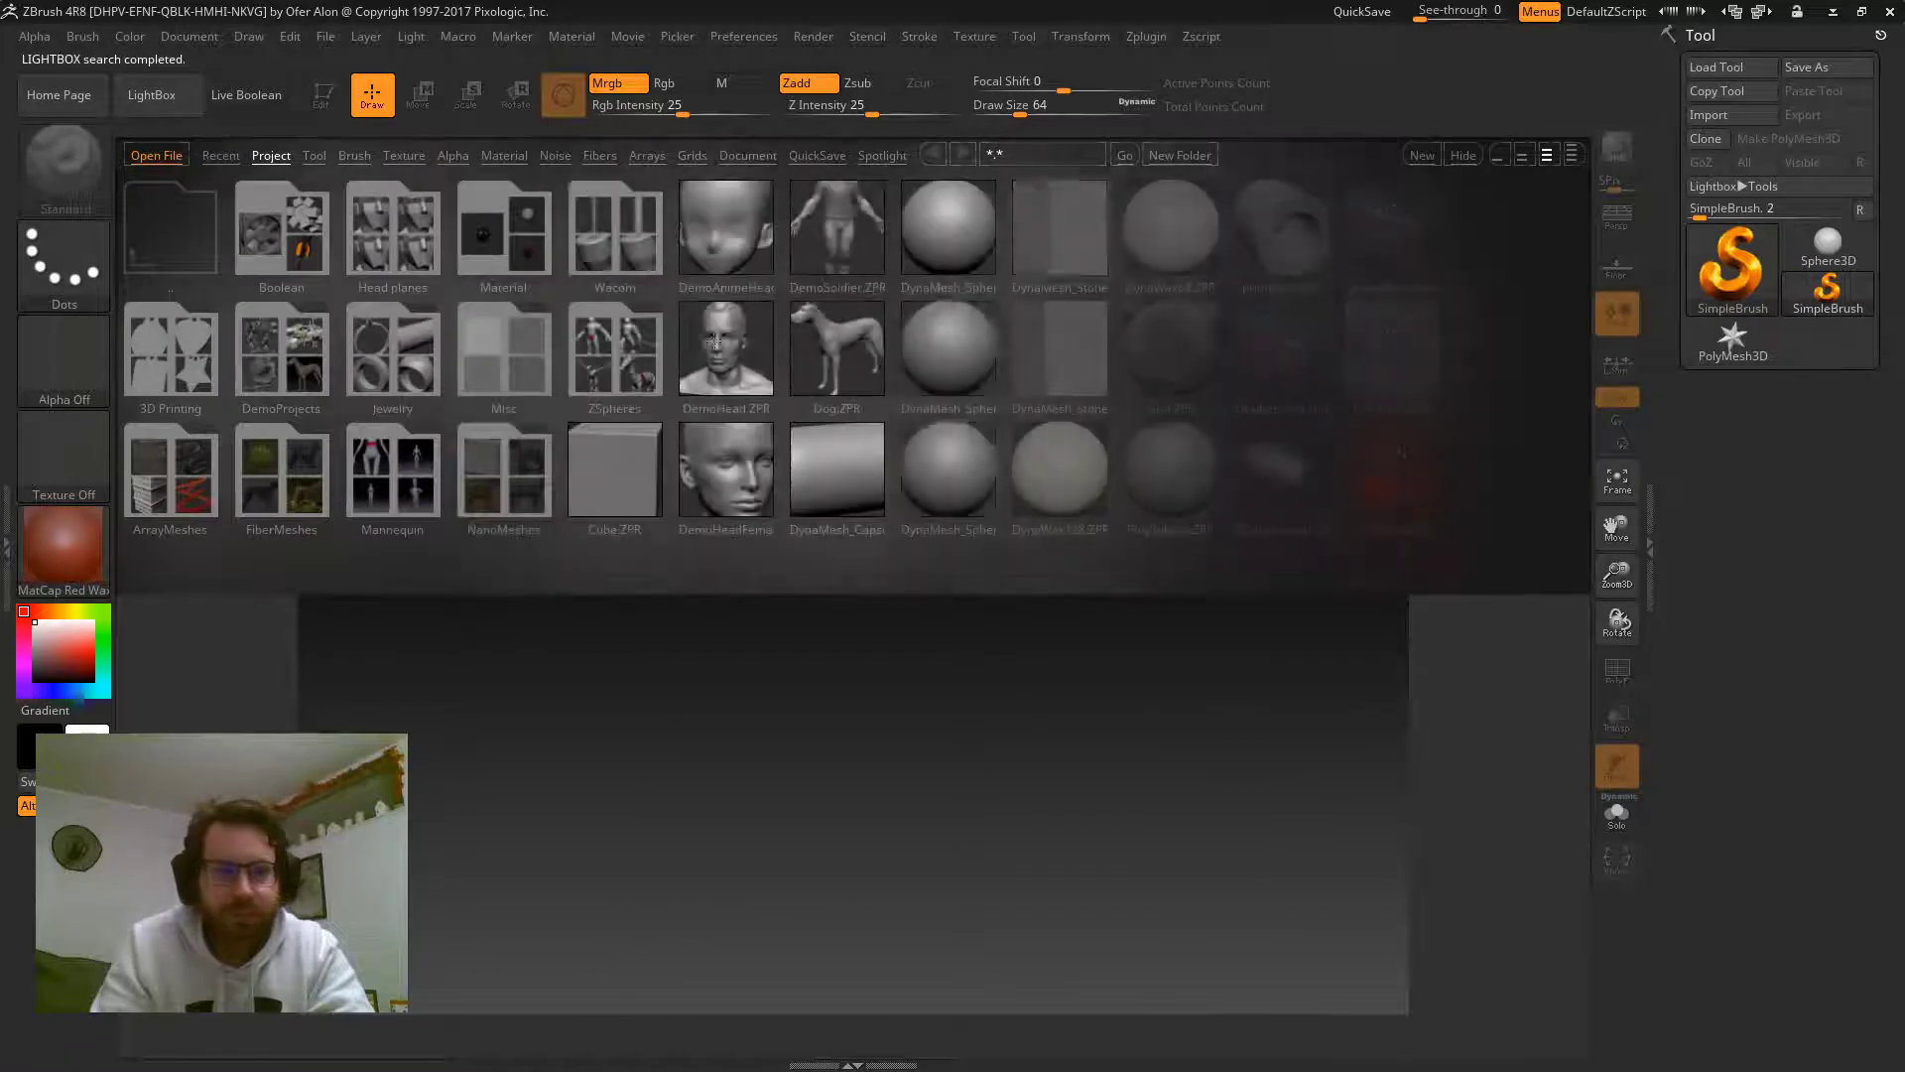
pyautogui.click(718, 343)
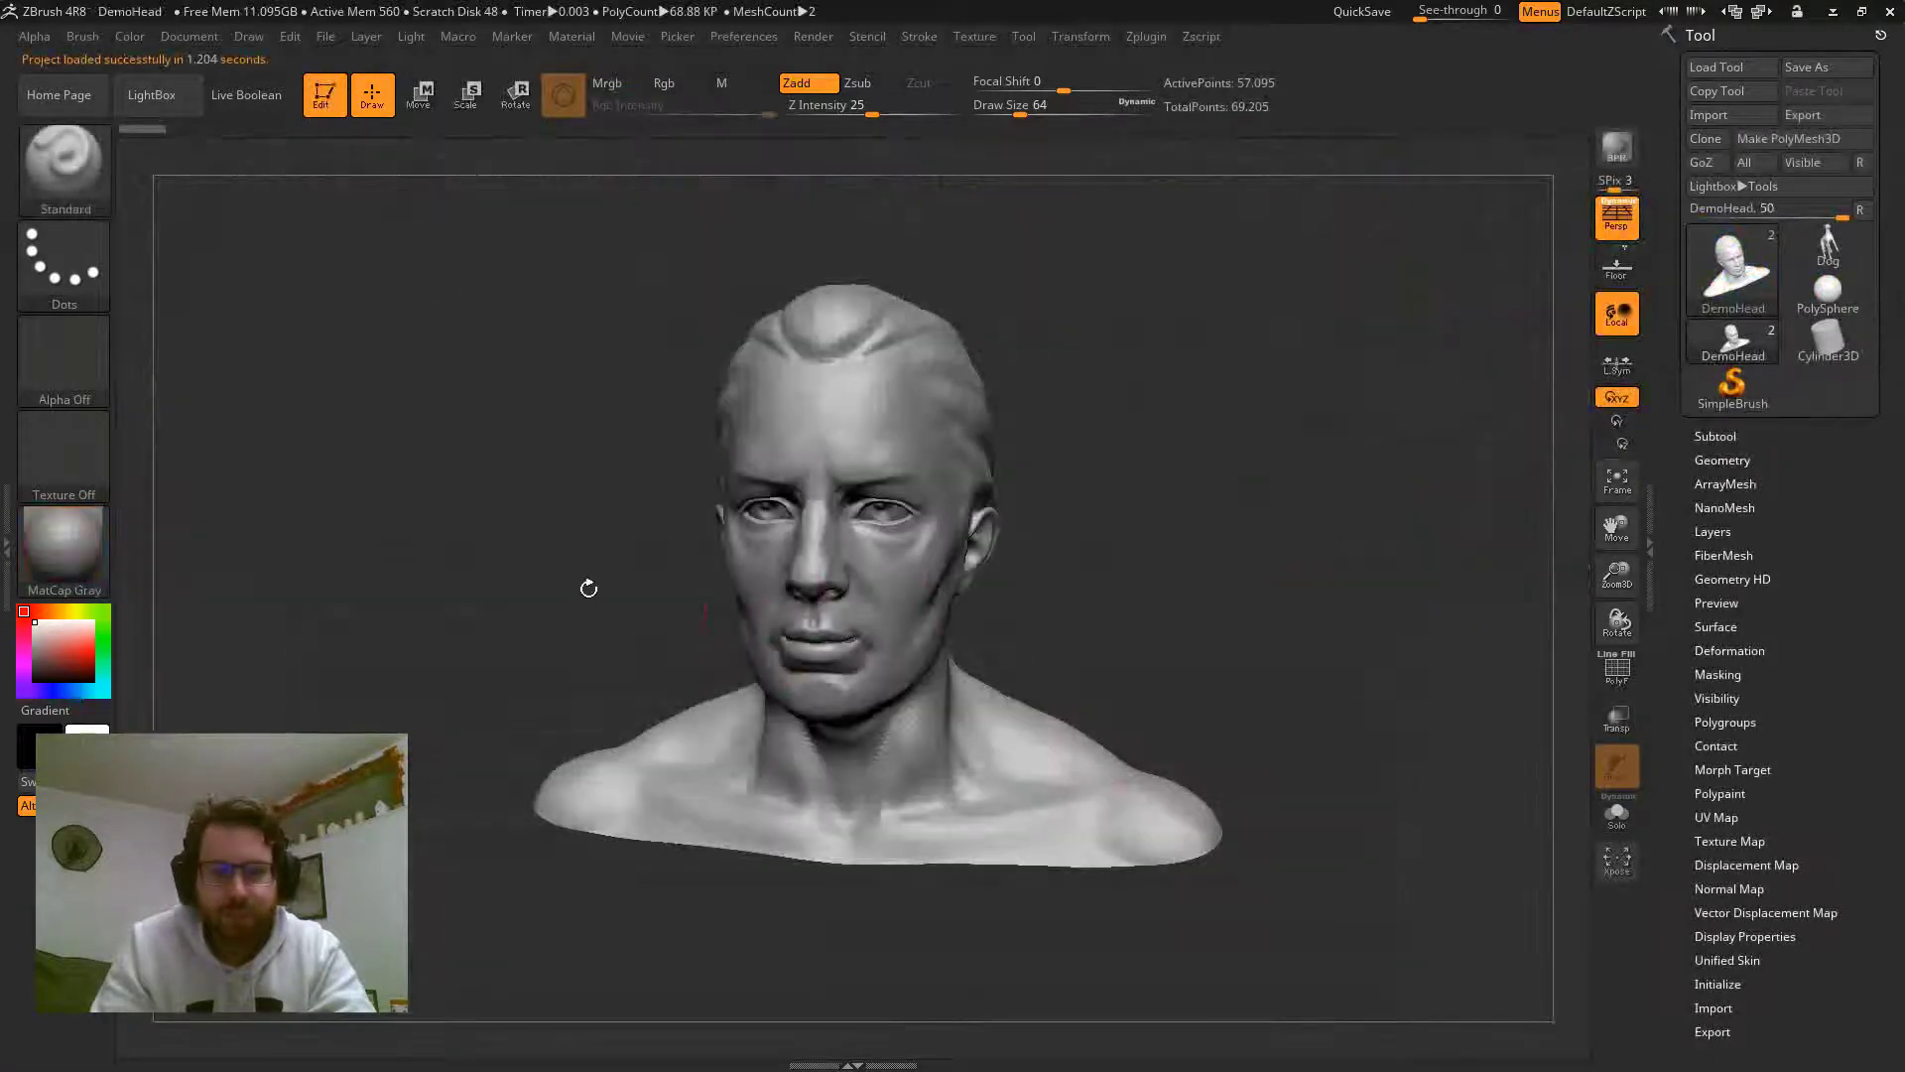
pyautogui.moveTo(488, 541); pyautogui.dragTo(848, 327)
# - Give the head the ReflectRed material and turn it to front and side views
pyautogui.click(62, 556)
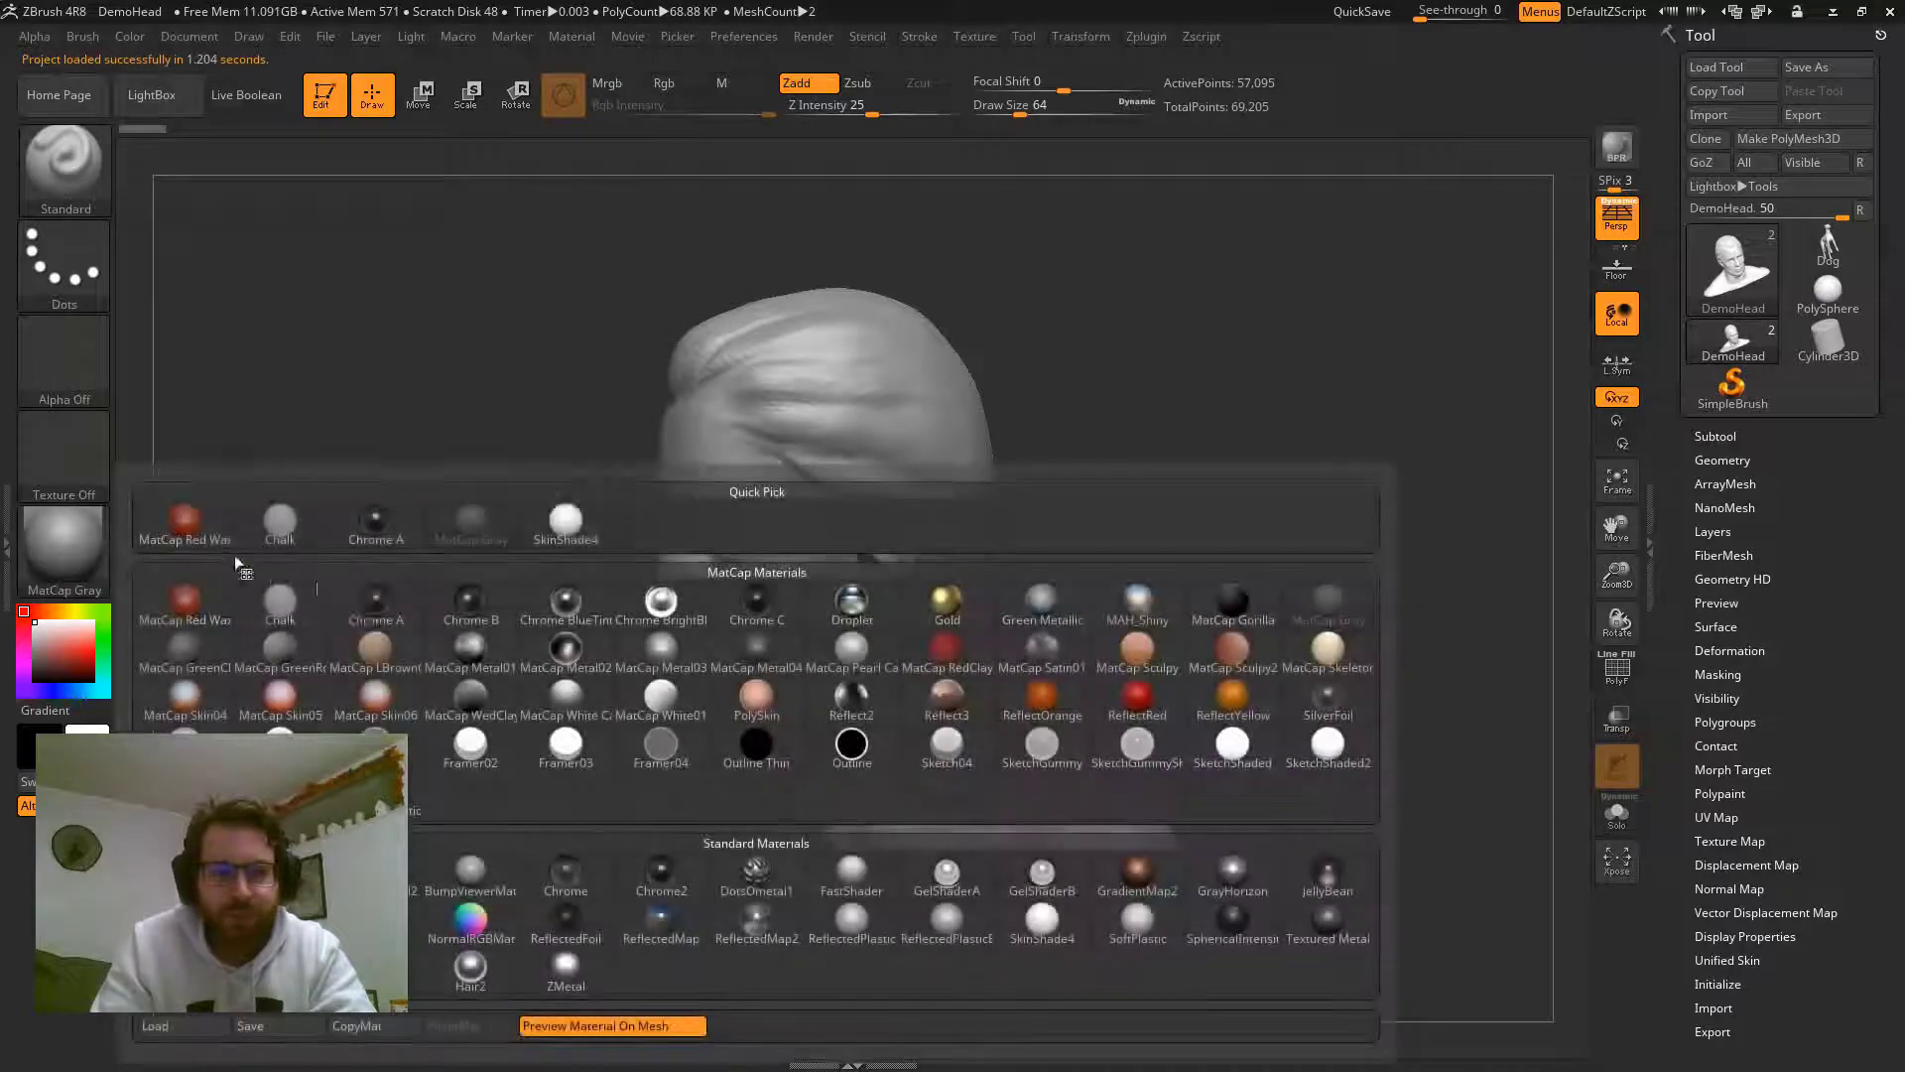
pyautogui.click(1115, 708)
pyautogui.moveTo(1178, 603); pyautogui.dragTo(1290, 382)
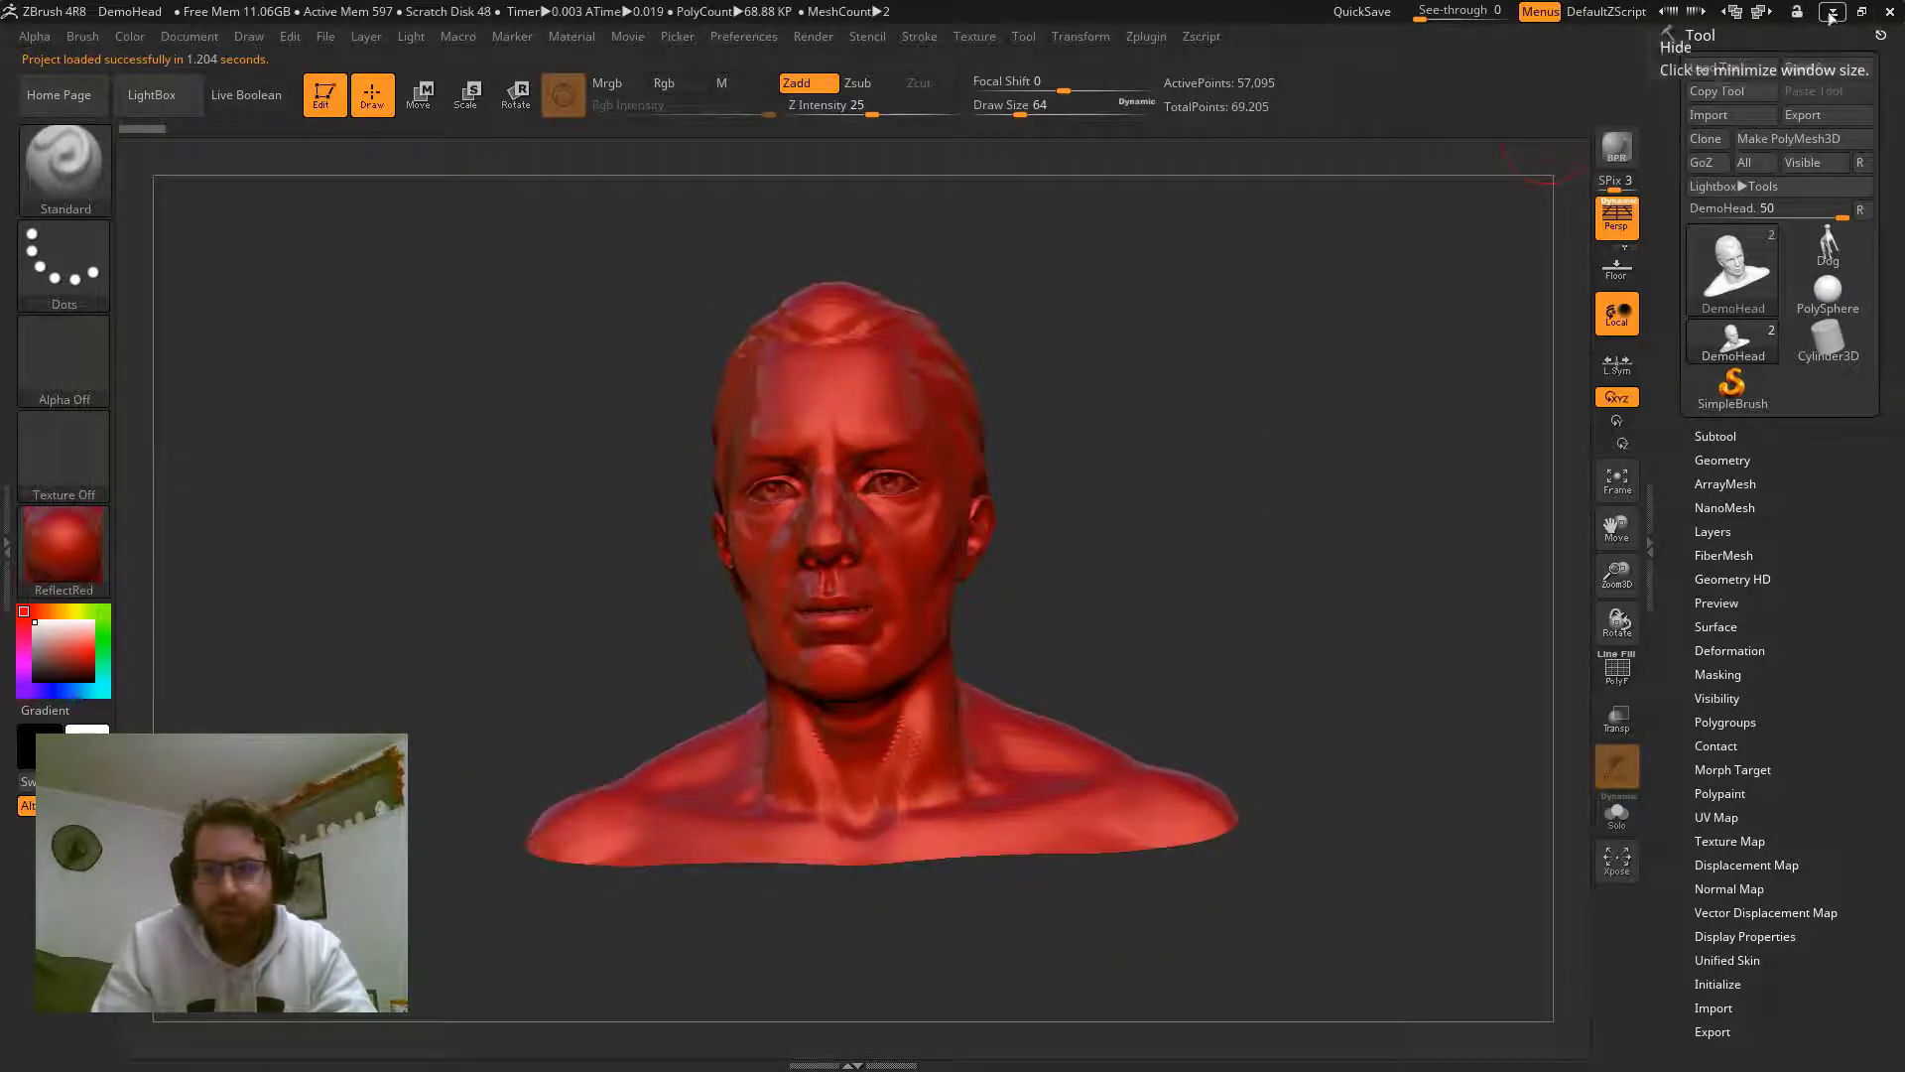
pyautogui.moveTo(1148, 430); pyautogui.dragTo(1127, 456)
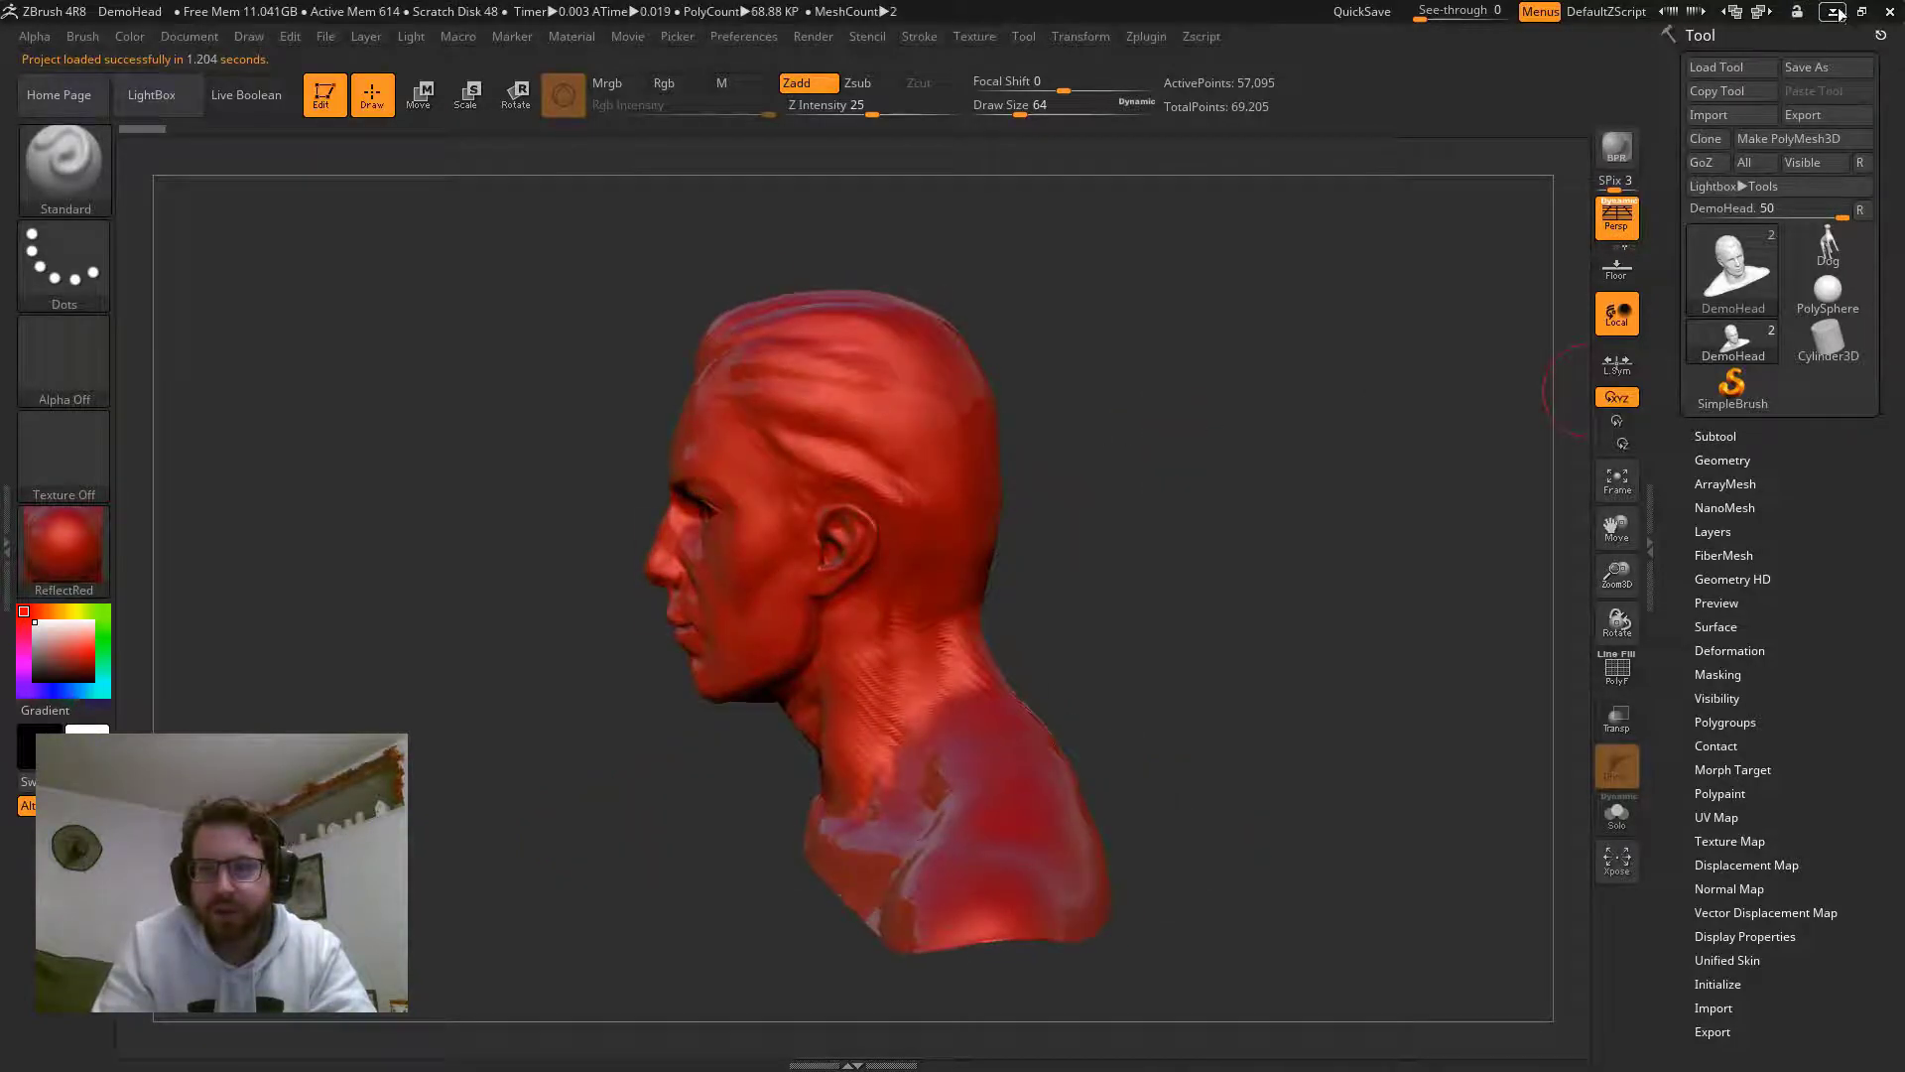
# - Back in Blender, give the cube a red Clay matcap
pyautogui.click(1833, 12)
pyautogui.click(1766, 426)
pyautogui.click(1419, 650)
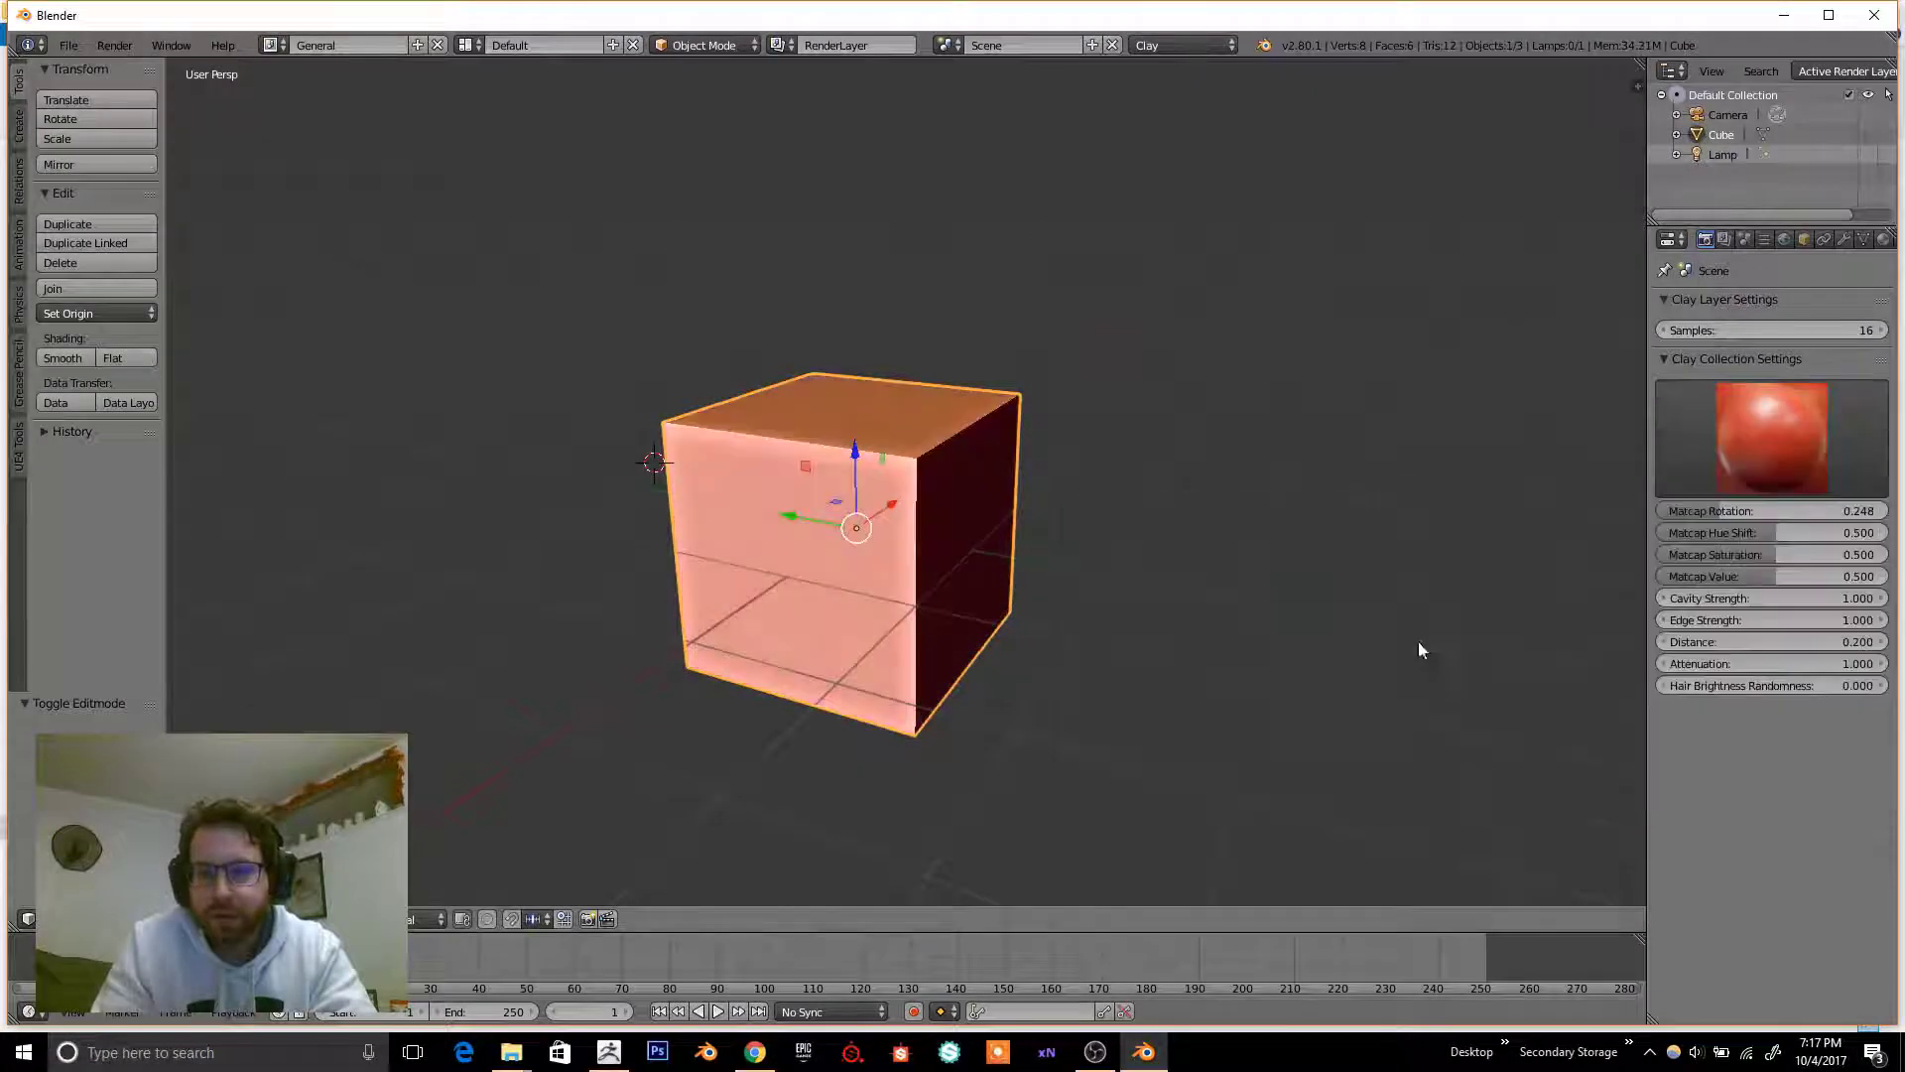
# - Try the dark chrome and grey matcaps on the cube
pyautogui.click(1781, 427)
pyautogui.click(1339, 707)
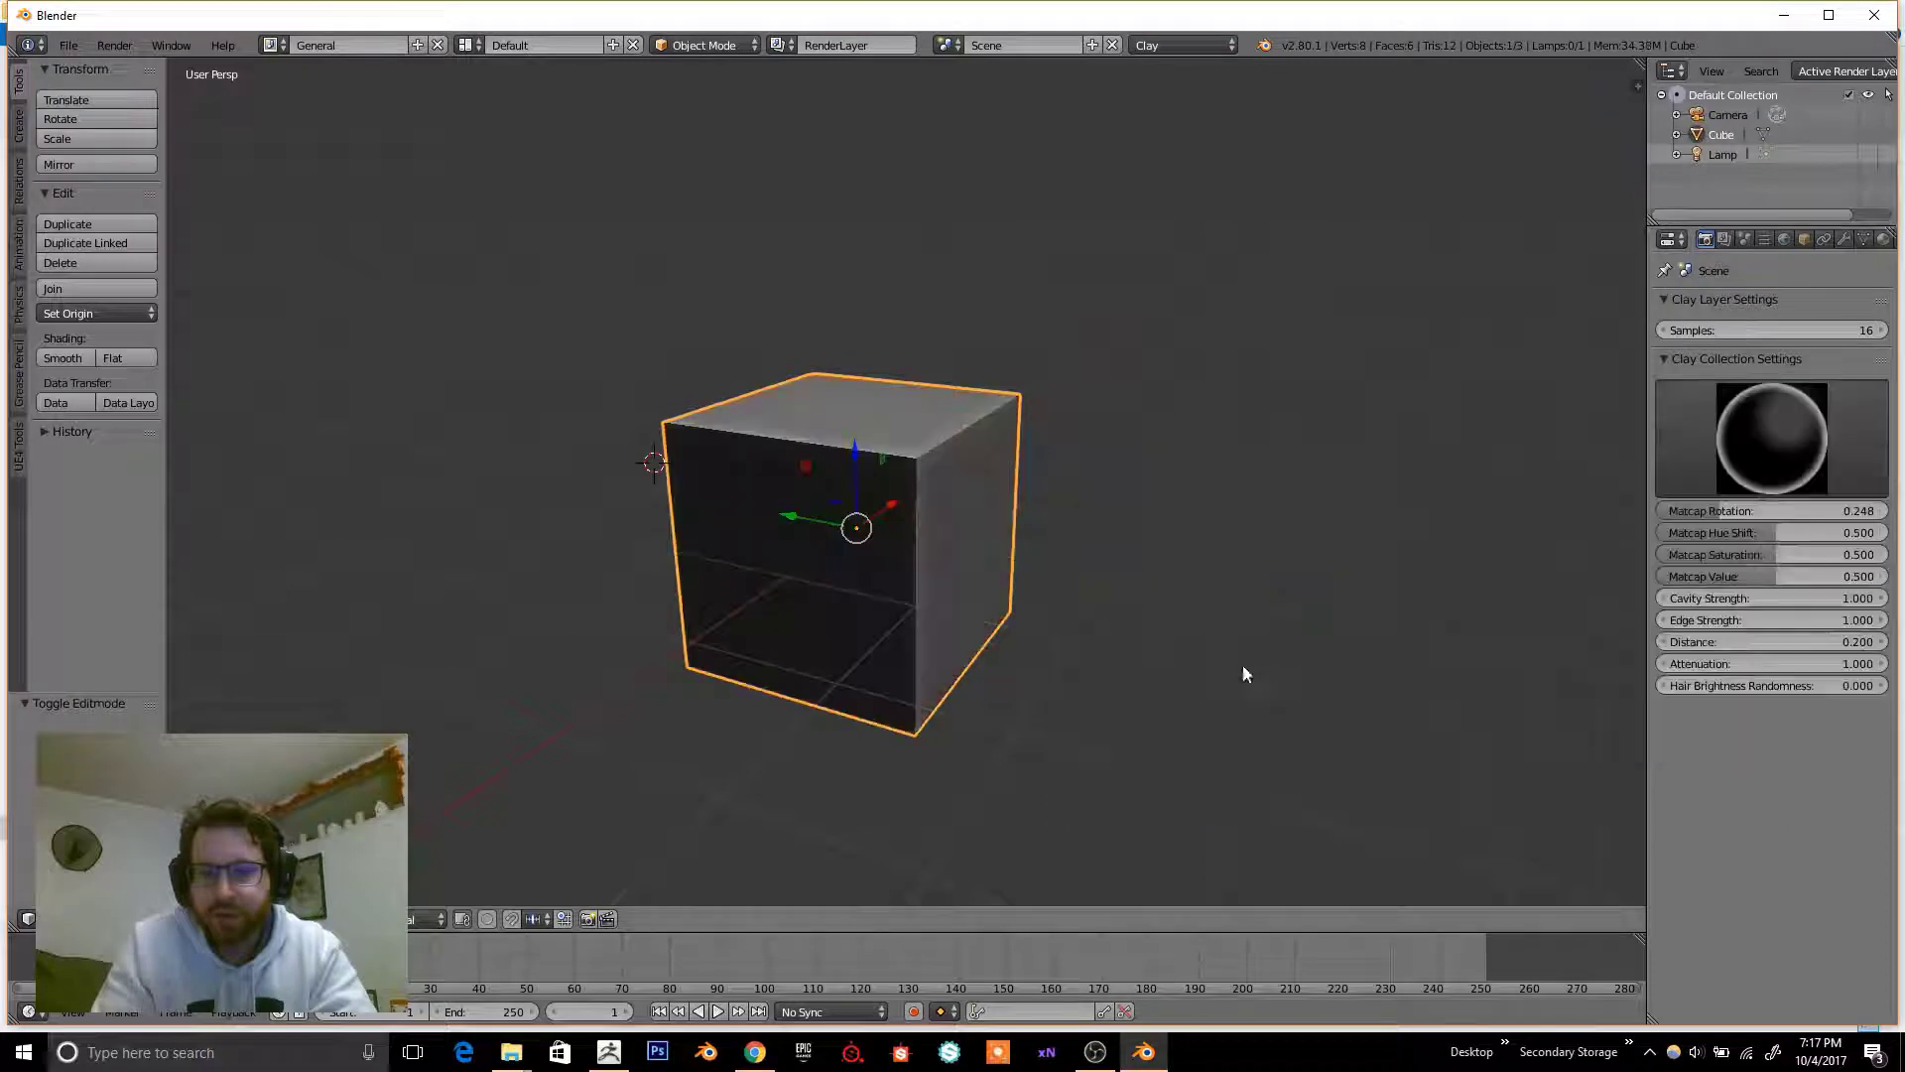
pyautogui.moveTo(1349, 491); pyautogui.dragTo(1610, 399, button='middle')
pyautogui.click(1771, 436)
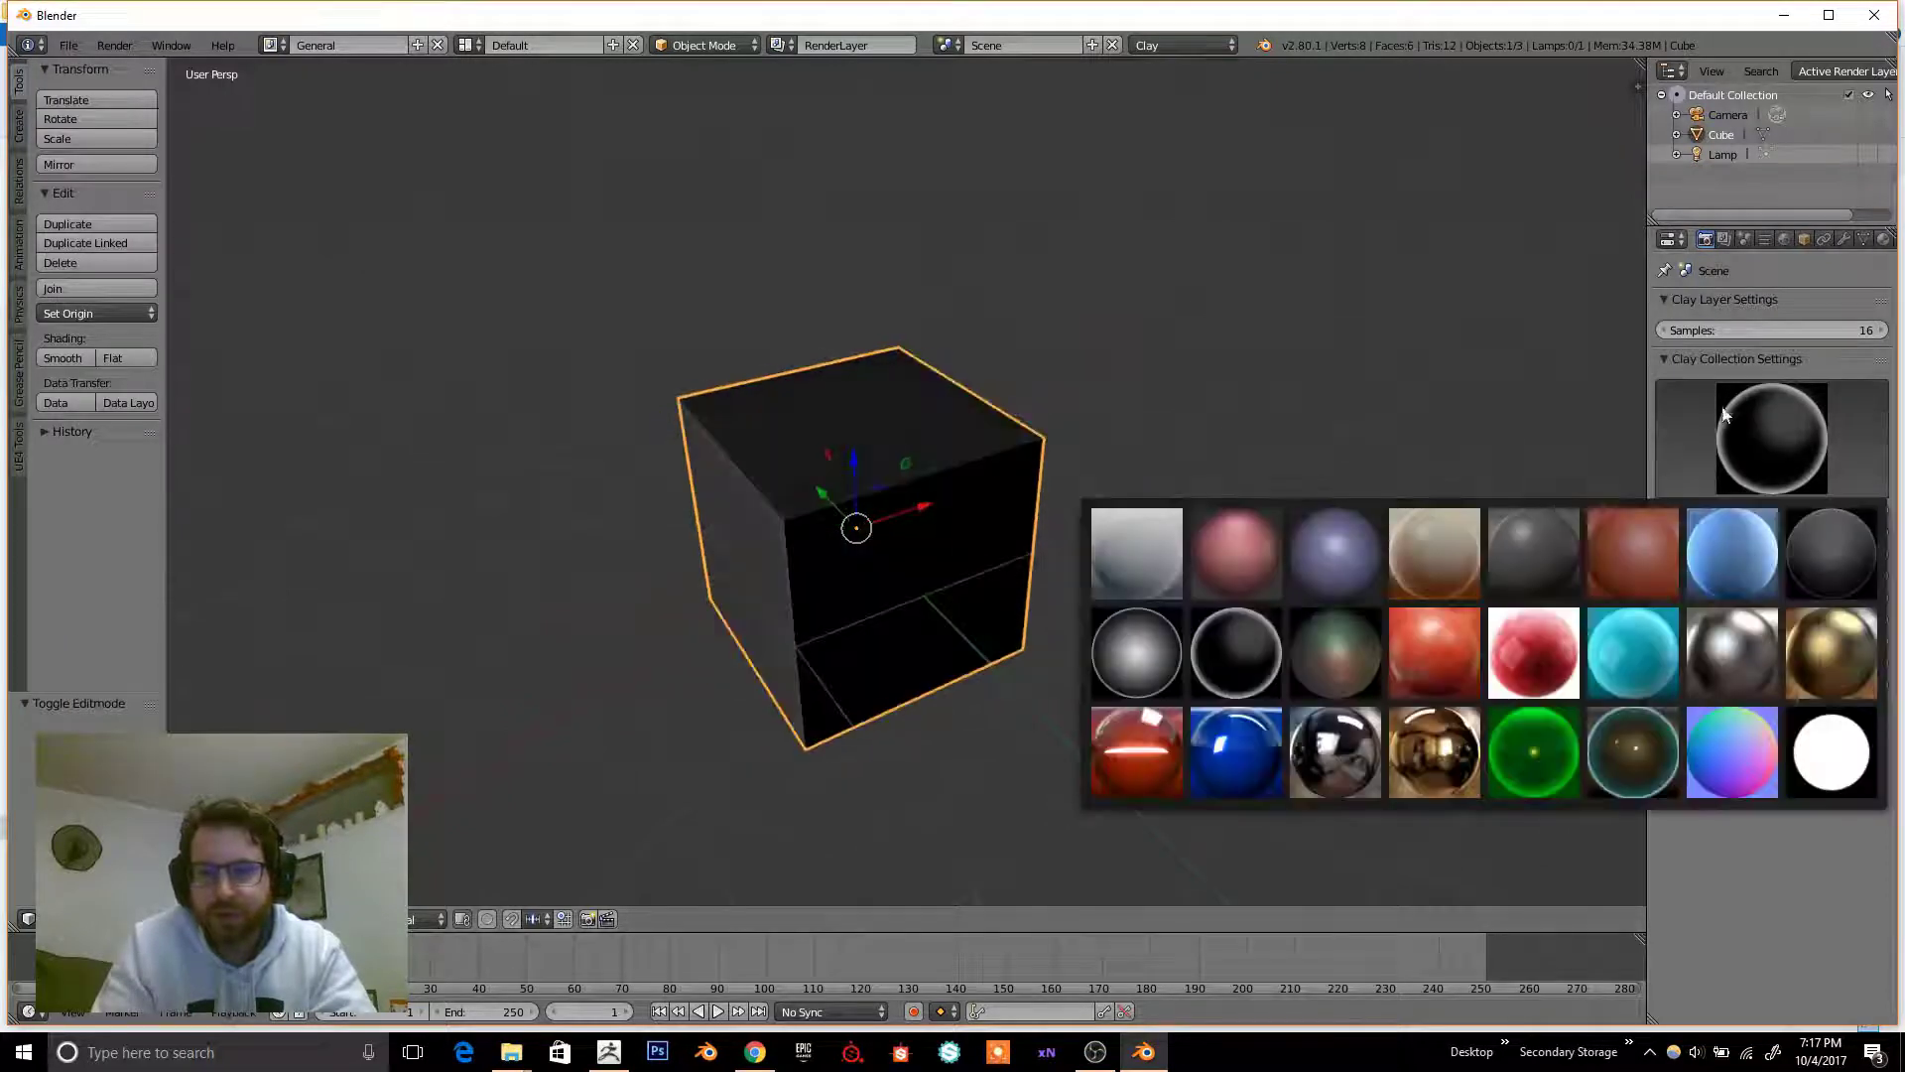
pyautogui.click(1145, 673)
# - Apply the blue matcap with rotation 0.381, hue shift 0.155, saturation 0.350, value 0.496
pyautogui.click(1759, 417)
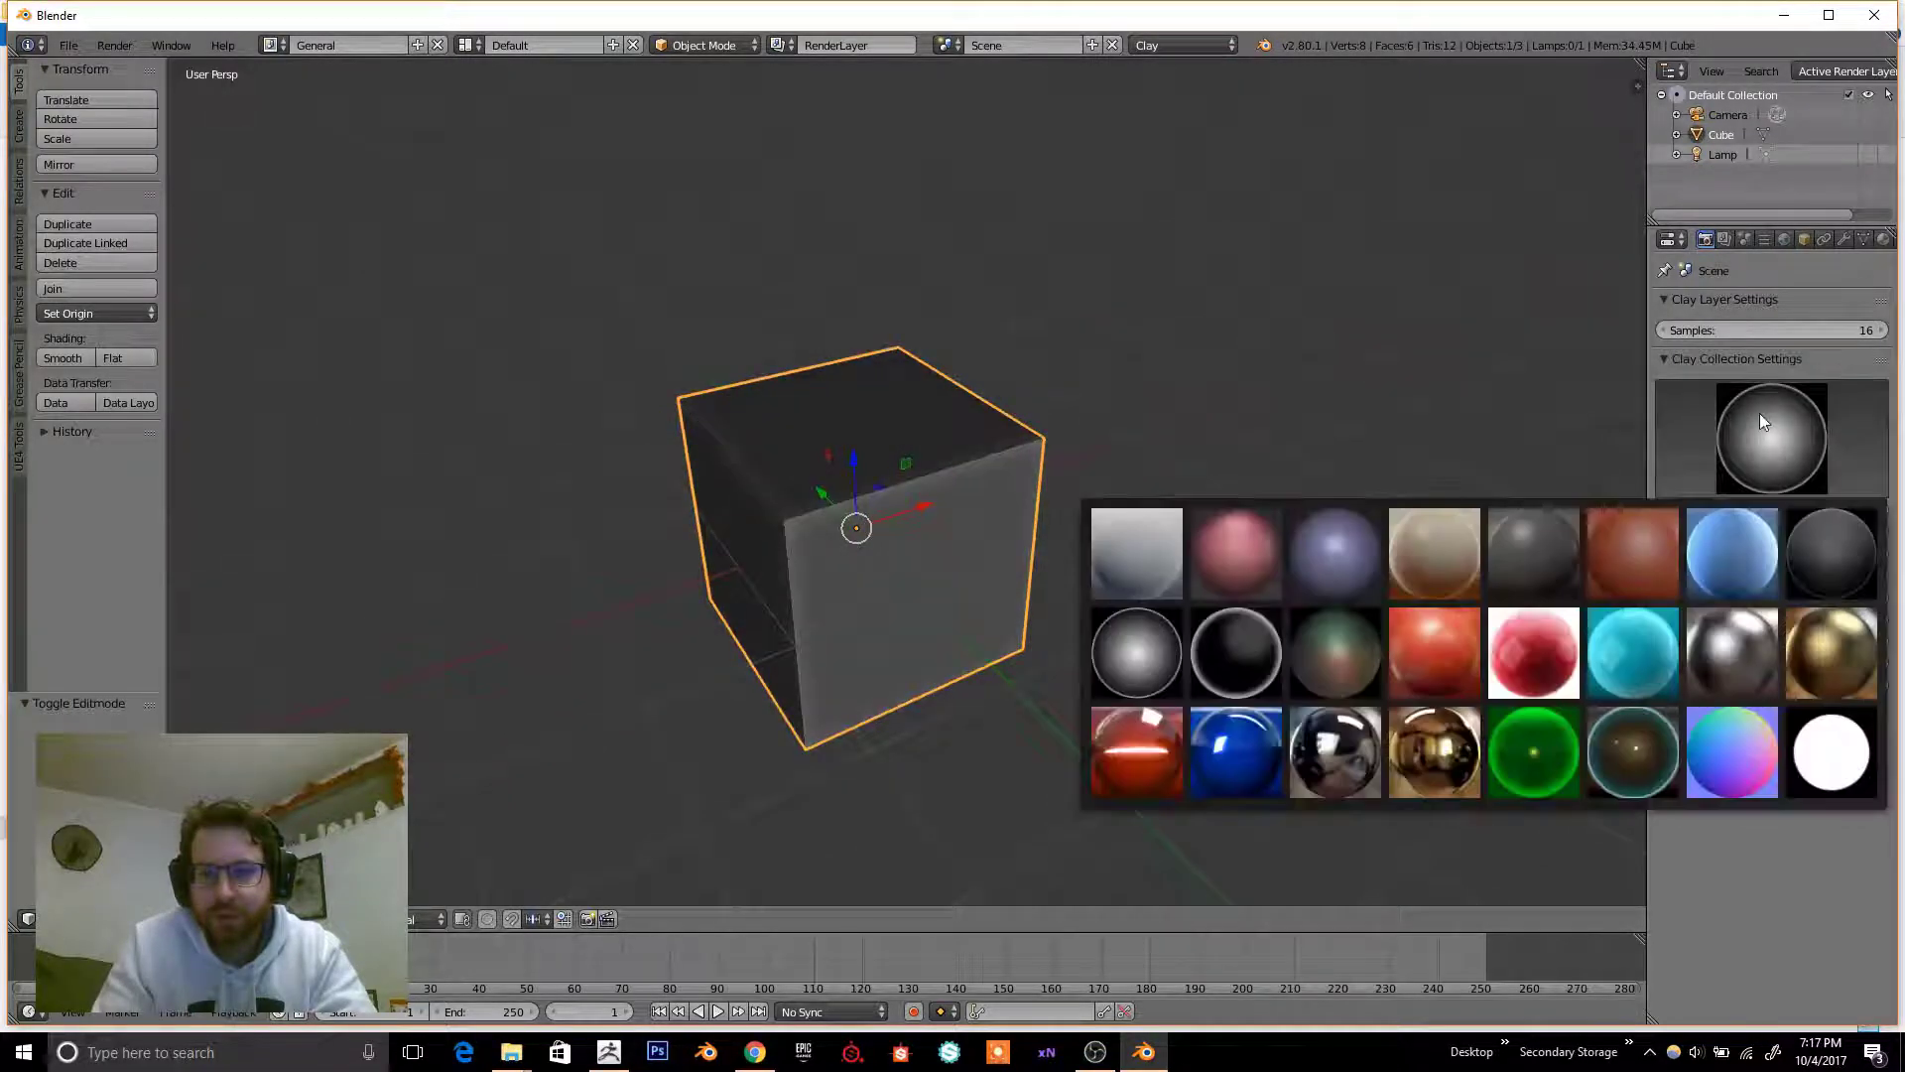
pyautogui.click(1731, 553)
pyautogui.moveTo(1208, 647); pyautogui.dragTo(1339, 456, button='middle')
pyautogui.moveTo(1723, 511)
pyautogui.mouseDown()
pyautogui.moveTo(1820, 533)
pyautogui.moveTo(1692, 533)
pyautogui.moveTo(1687, 555)
pyautogui.moveTo(1743, 552)
pyautogui.moveTo(1702, 576)
pyautogui.moveTo(1763, 576)
pyautogui.moveTo(1732, 576)
pyautogui.mouseUp()
# - Delete the cube and add a Monkey mesh in its place
pyautogui.press('x')
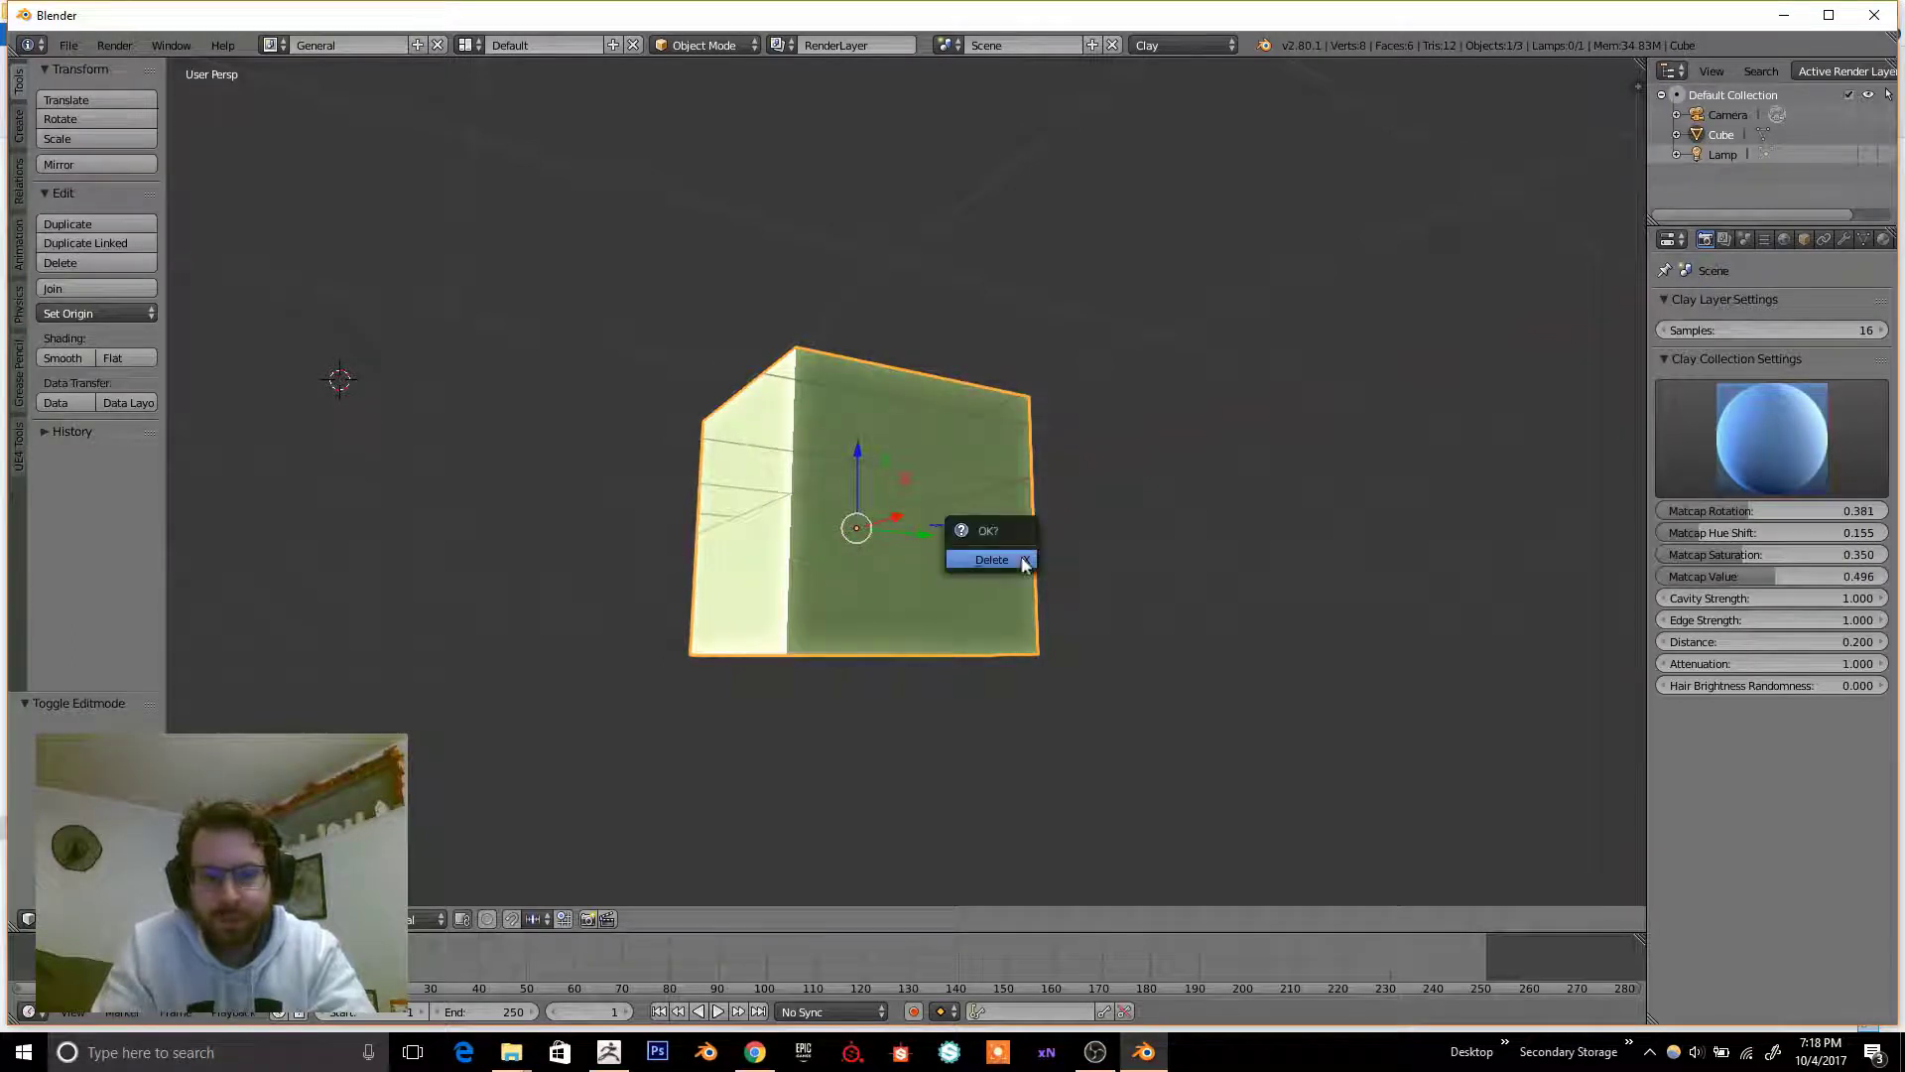
pyautogui.click(1020, 558)
pyautogui.hotkey('shift', 'a')
pyautogui.moveTo(985, 546)
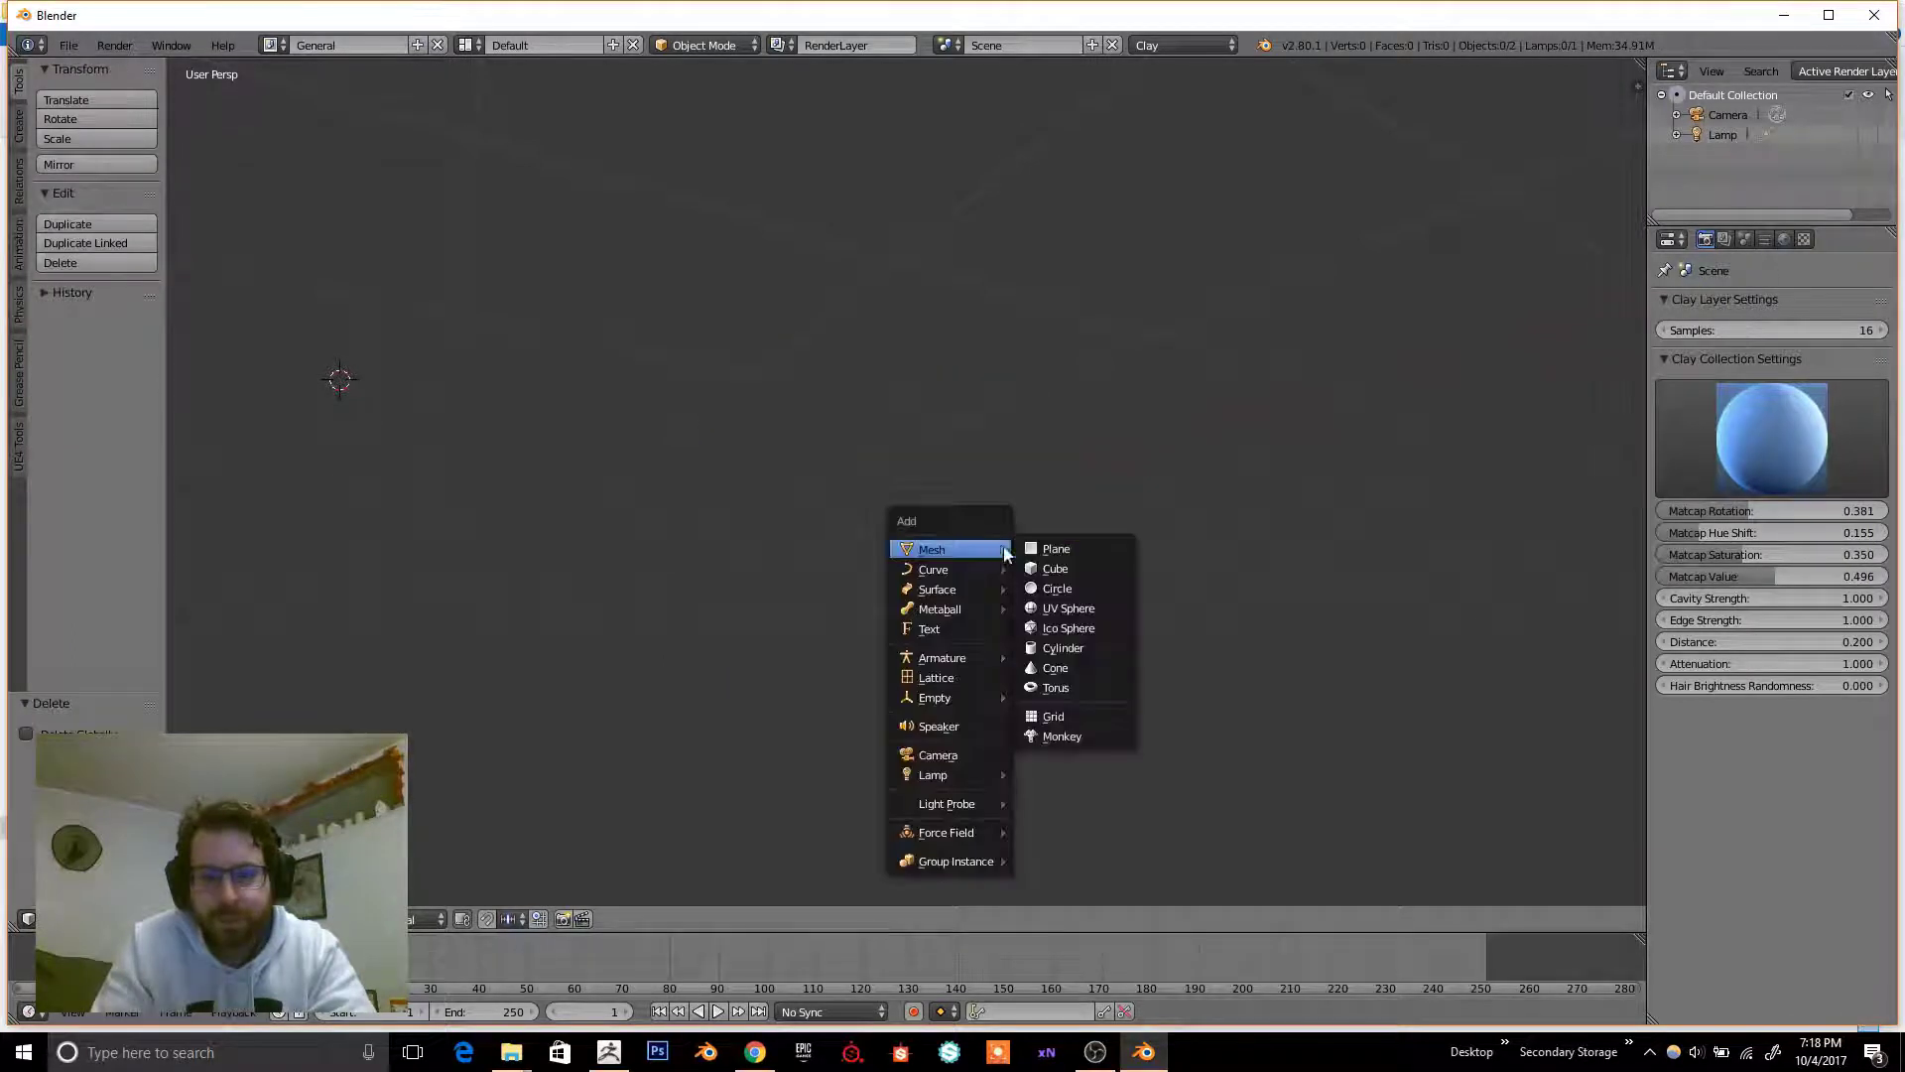
pyautogui.click(1054, 736)
pyautogui.scroll(-6, 752, 550)
pyautogui.scroll(5, 646, 467)
pyautogui.moveTo(769, 476)
pyautogui.mouseDown(button='middle')
pyautogui.moveTo(740, 503)
pyautogui.moveTo(1098, 565)
pyautogui.moveTo(893, 536)
pyautogui.mouseUp(button='middle')
pyautogui.scroll(5, 1089, 553)
pyautogui.scroll(-5, 1050, 524)
# - Shade the monkey smooth and add a Subdivision Surface modifier
pyautogui.click(62, 357)
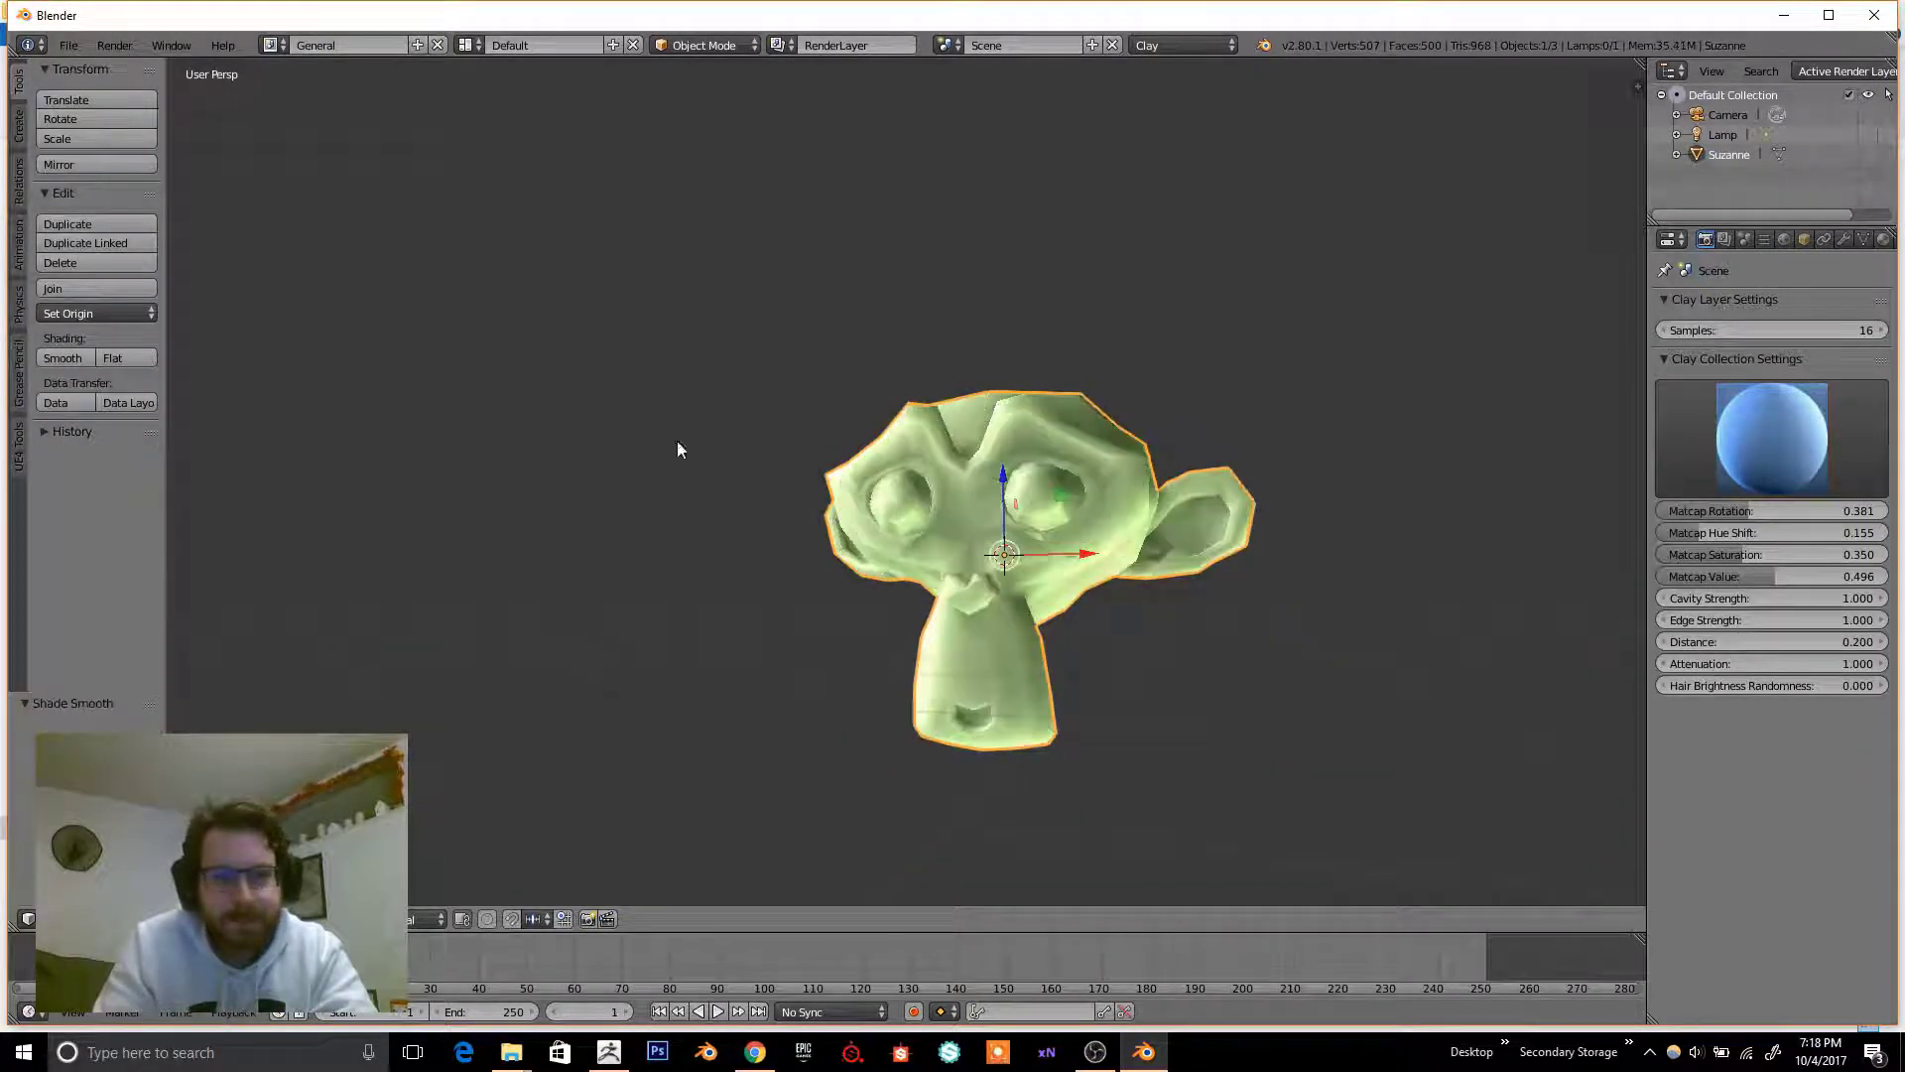
pyautogui.click(1845, 240)
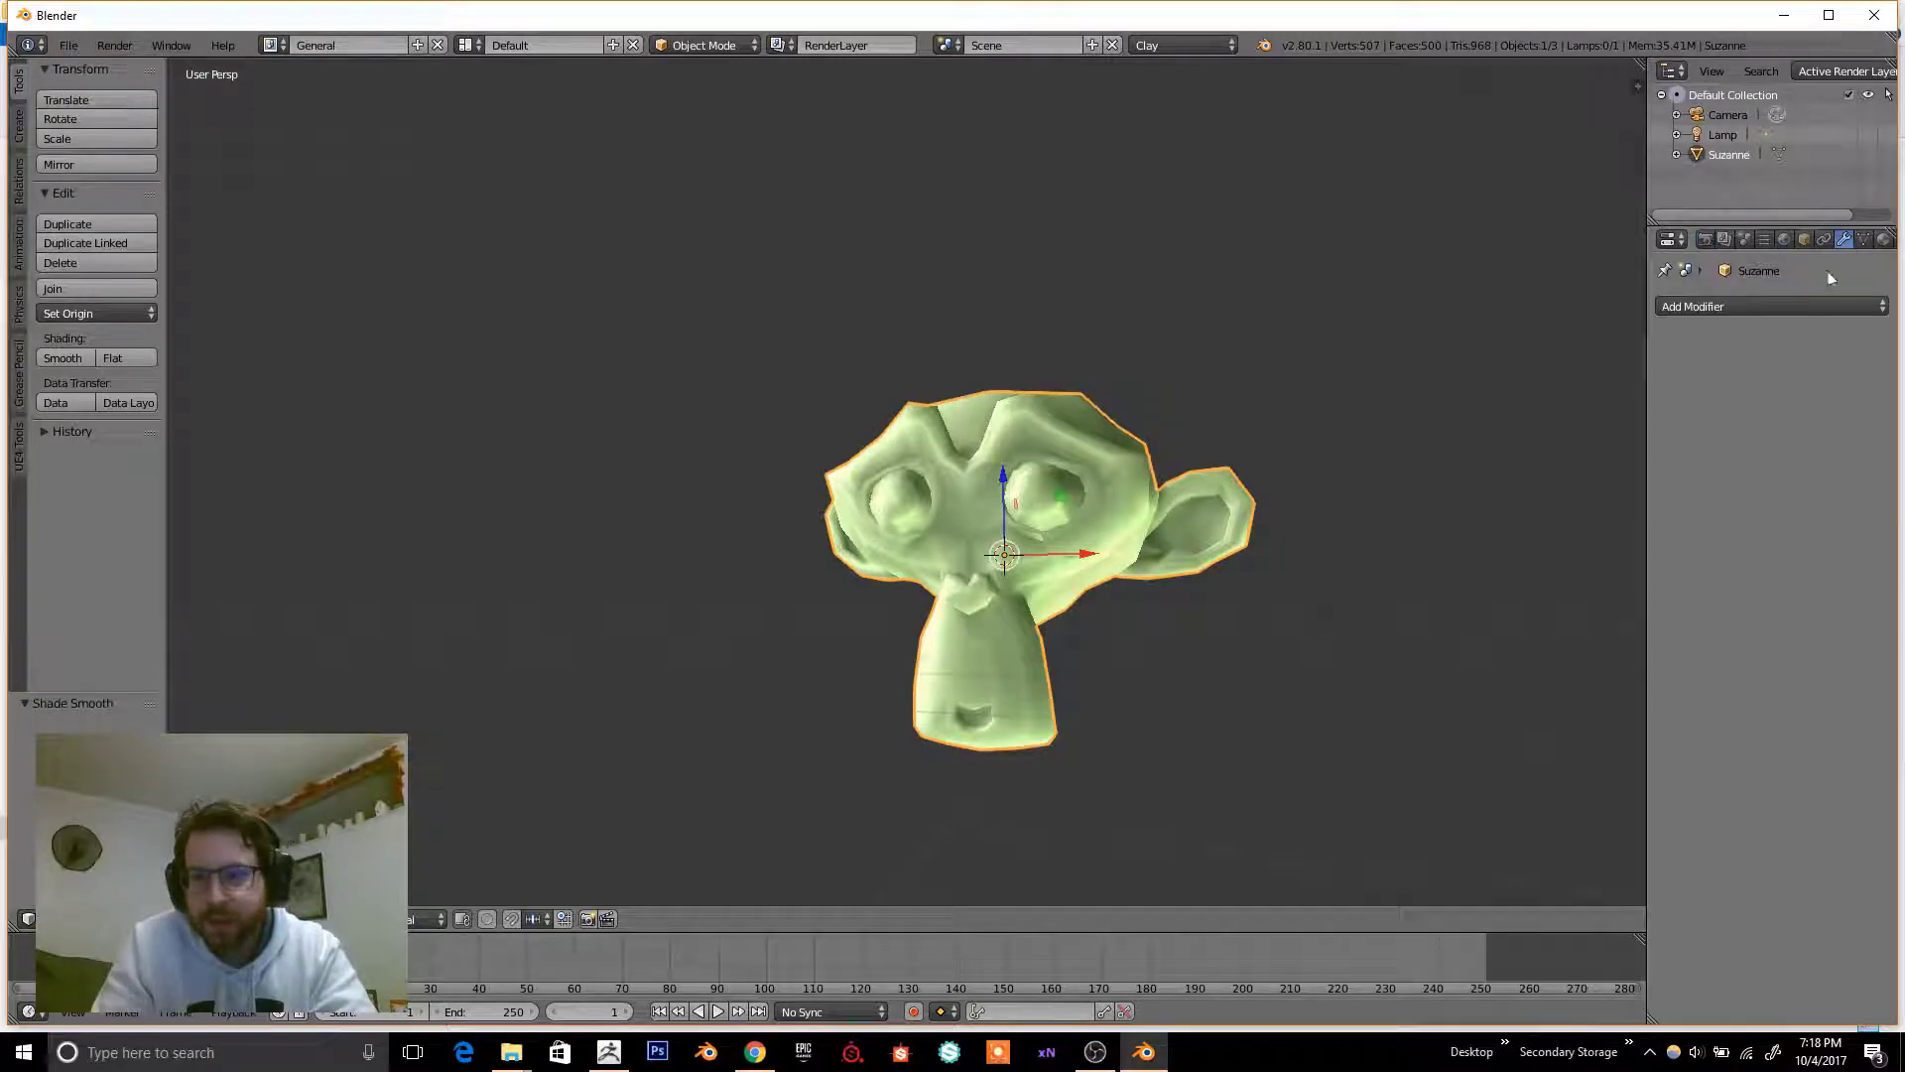
pyautogui.click(1786, 308)
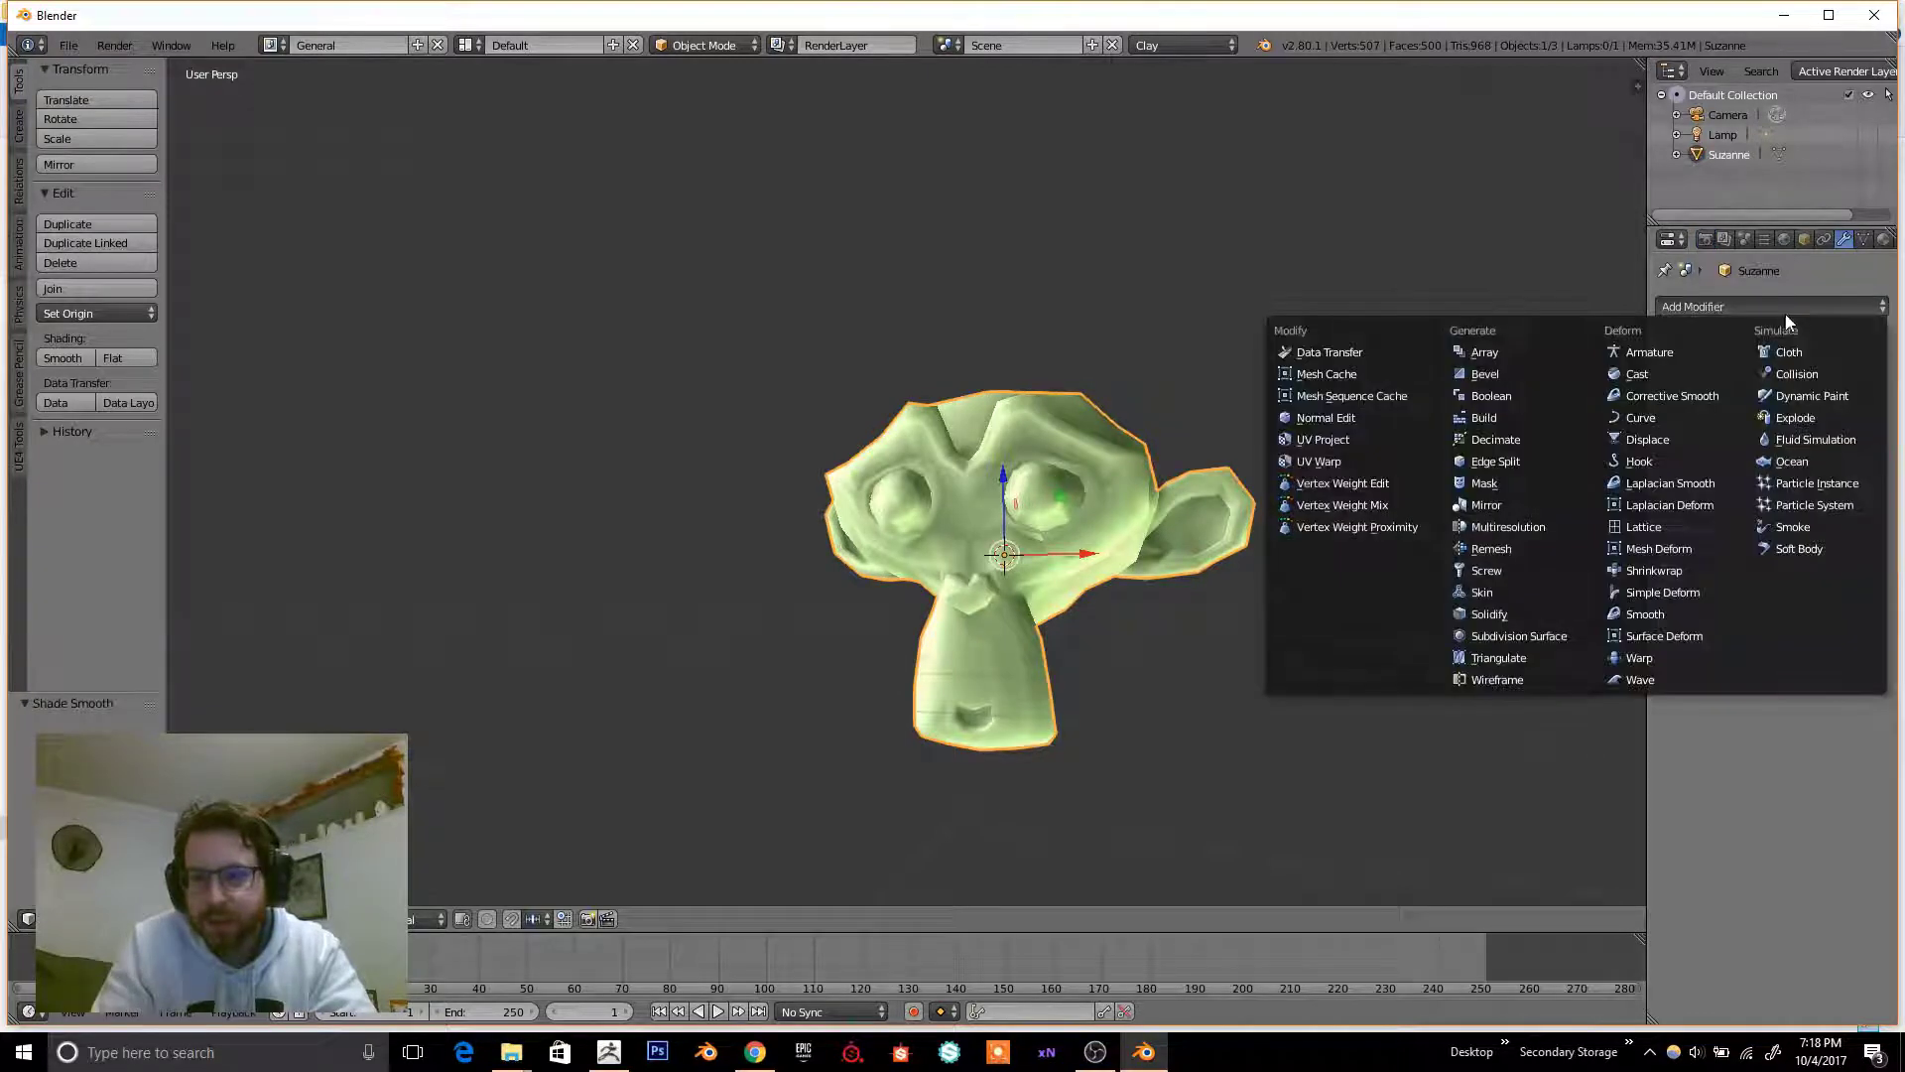
pyautogui.click(1518, 636)
# - Inspect the subdivided monkey from a three-quarter view and switch the render engine to Eevee
pyautogui.scroll(8, 1396, 645)
pyautogui.scroll(-10, 1377, 491)
pyautogui.moveTo(1377, 487); pyautogui.dragTo(1378, 536, button='middle')
pyautogui.scroll(5, 1320, 480)
pyautogui.scroll(-3, 1290, 456)
pyautogui.moveTo(1211, 417); pyautogui.dragTo(1203, 256, button='middle')
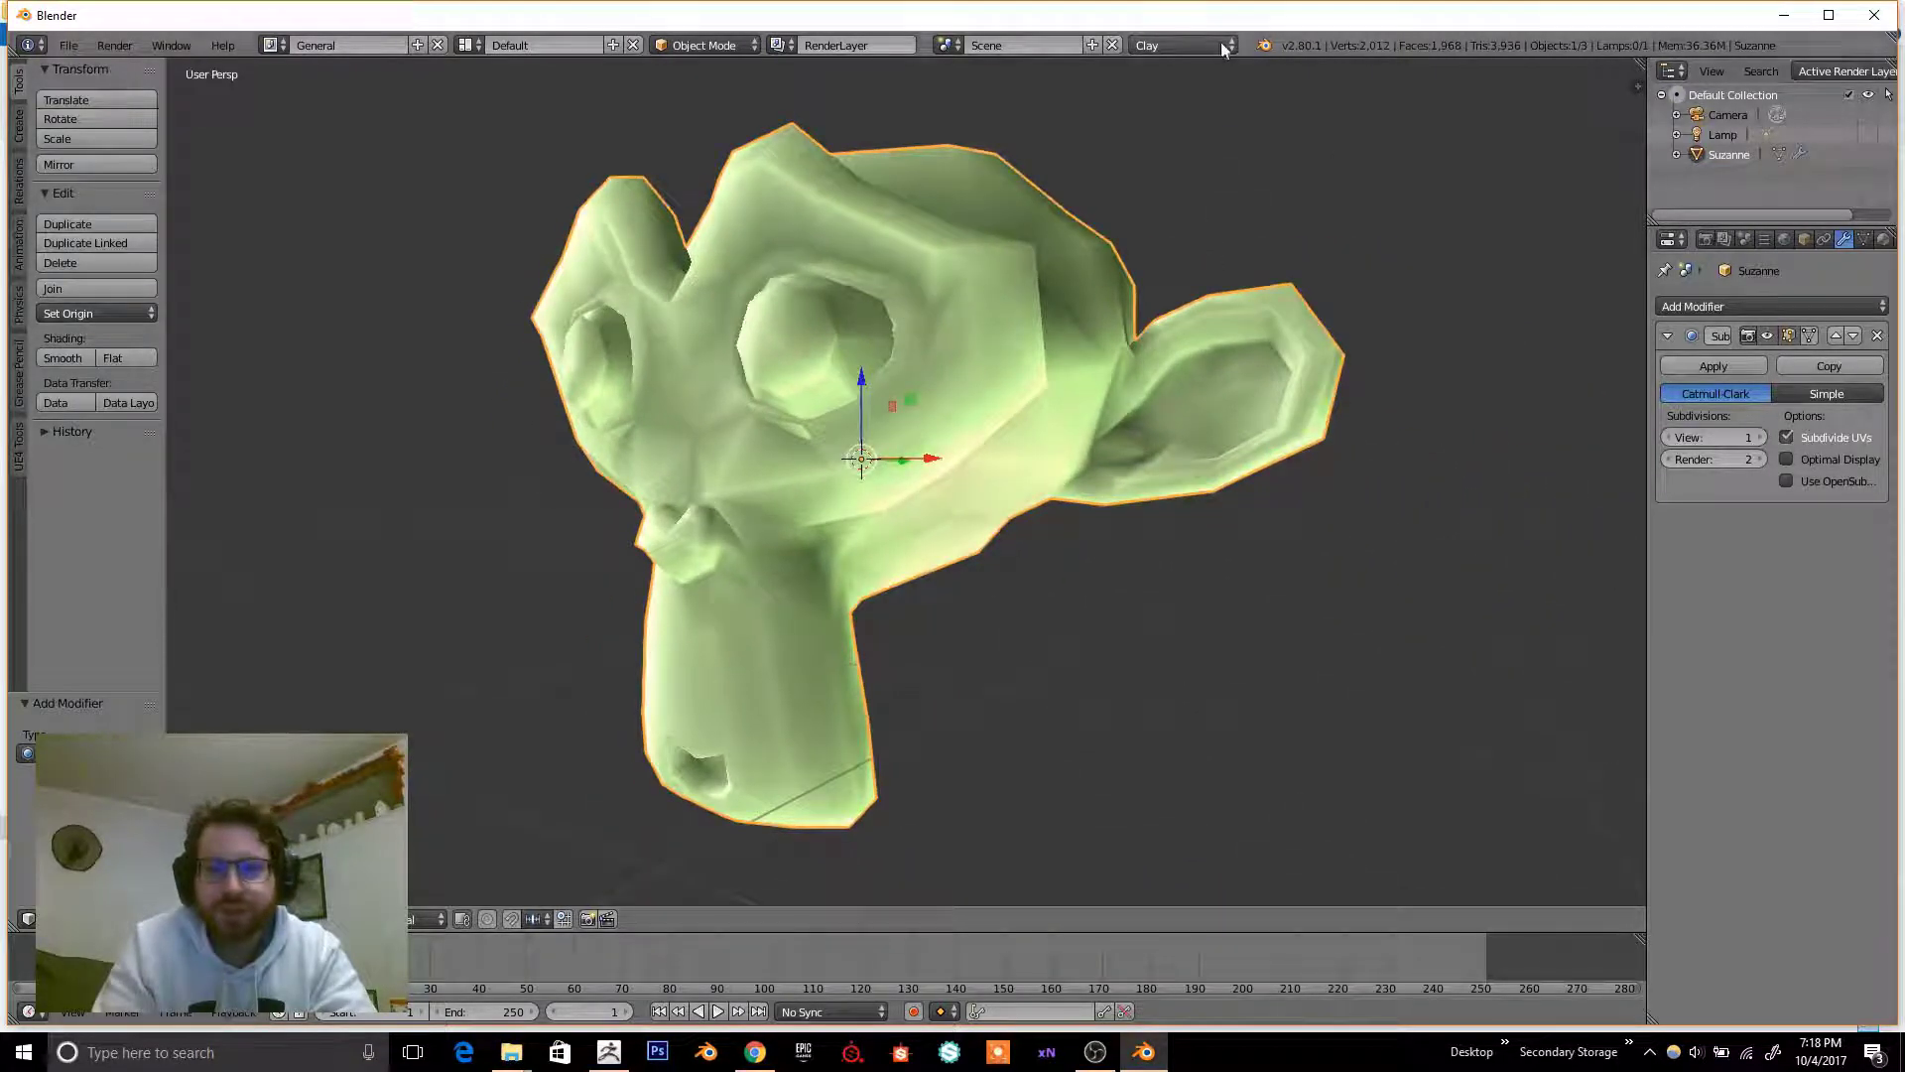
pyautogui.click(1180, 45)
pyautogui.click(1170, 139)
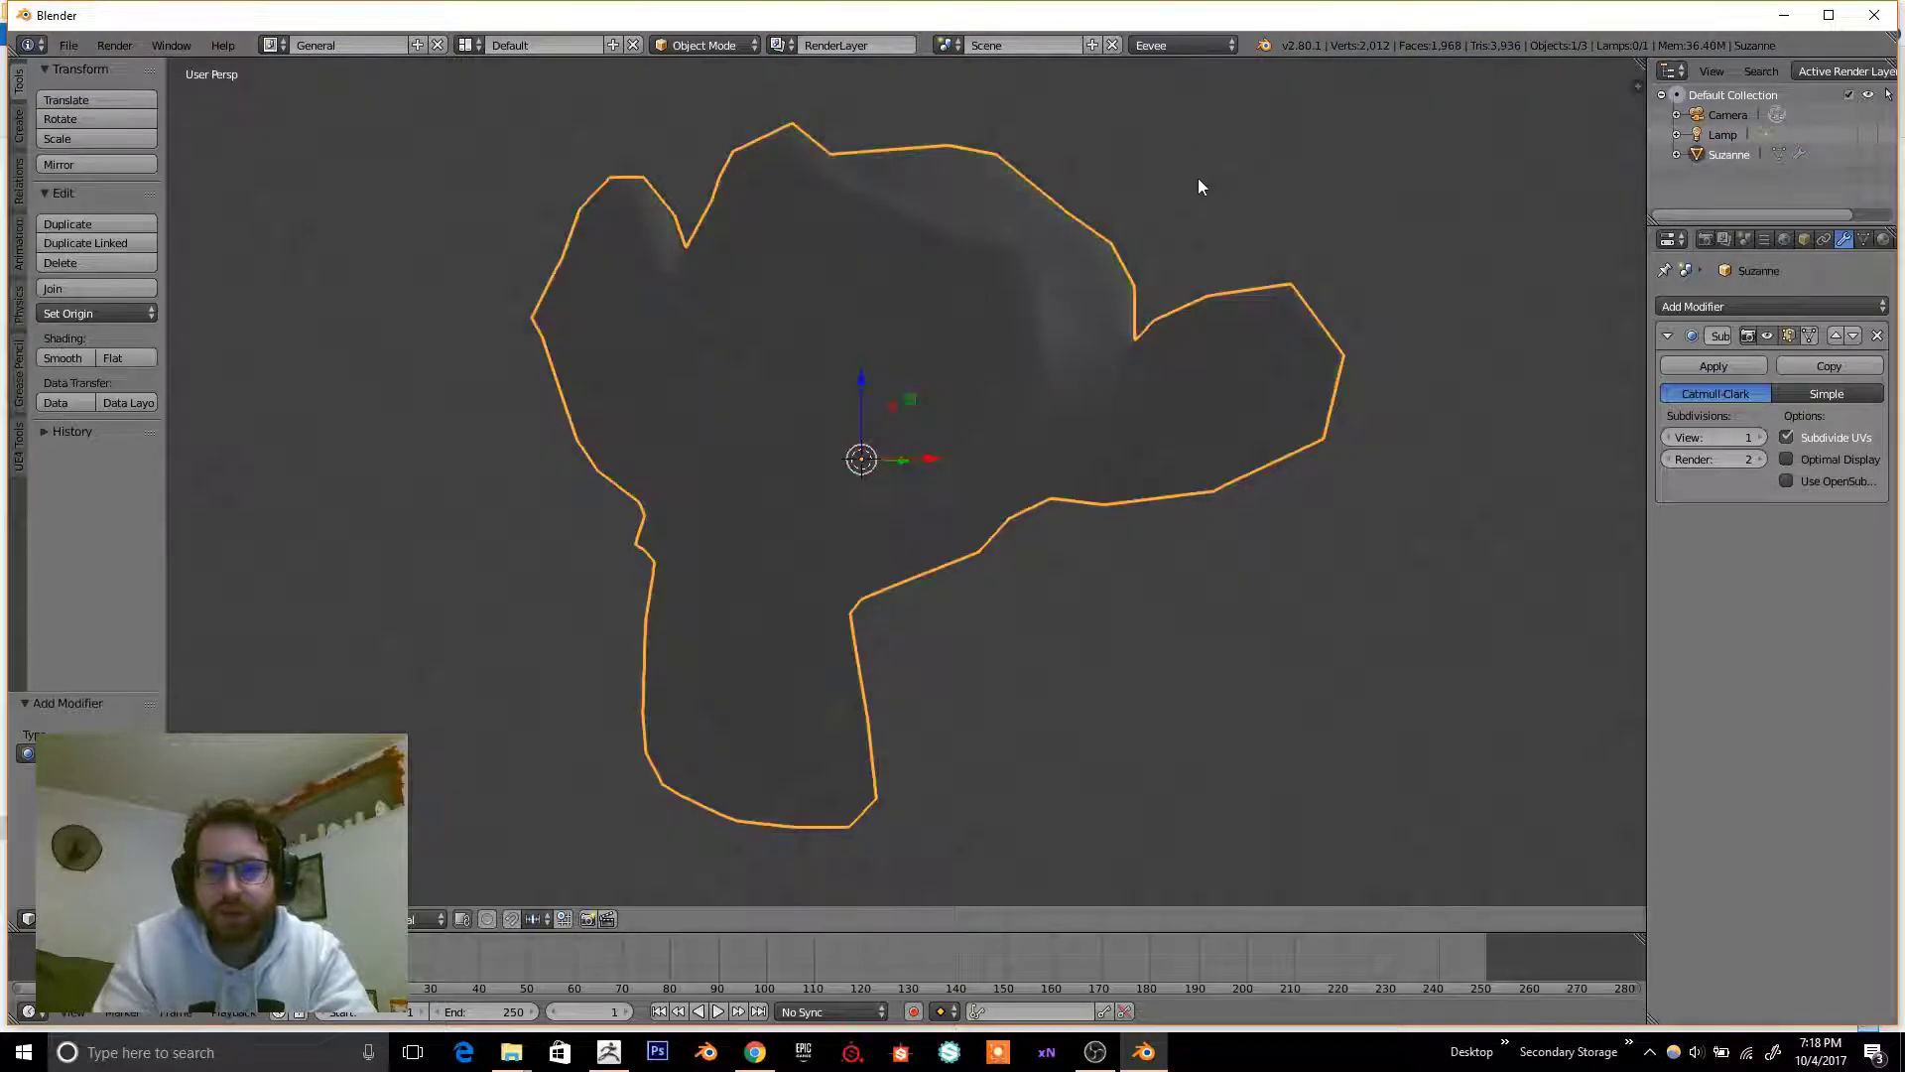
# - Orbit to a front view of the monkey and switch the render engine to Cycles Render
pyautogui.moveTo(1182, 204); pyautogui.dragTo(1284, 285, button='middle')
pyautogui.scroll(-5, 1250, 397)
pyautogui.moveTo(1229, 466); pyautogui.dragTo(1099, 385, button='middle')
pyautogui.scroll(1, 1187, 149)
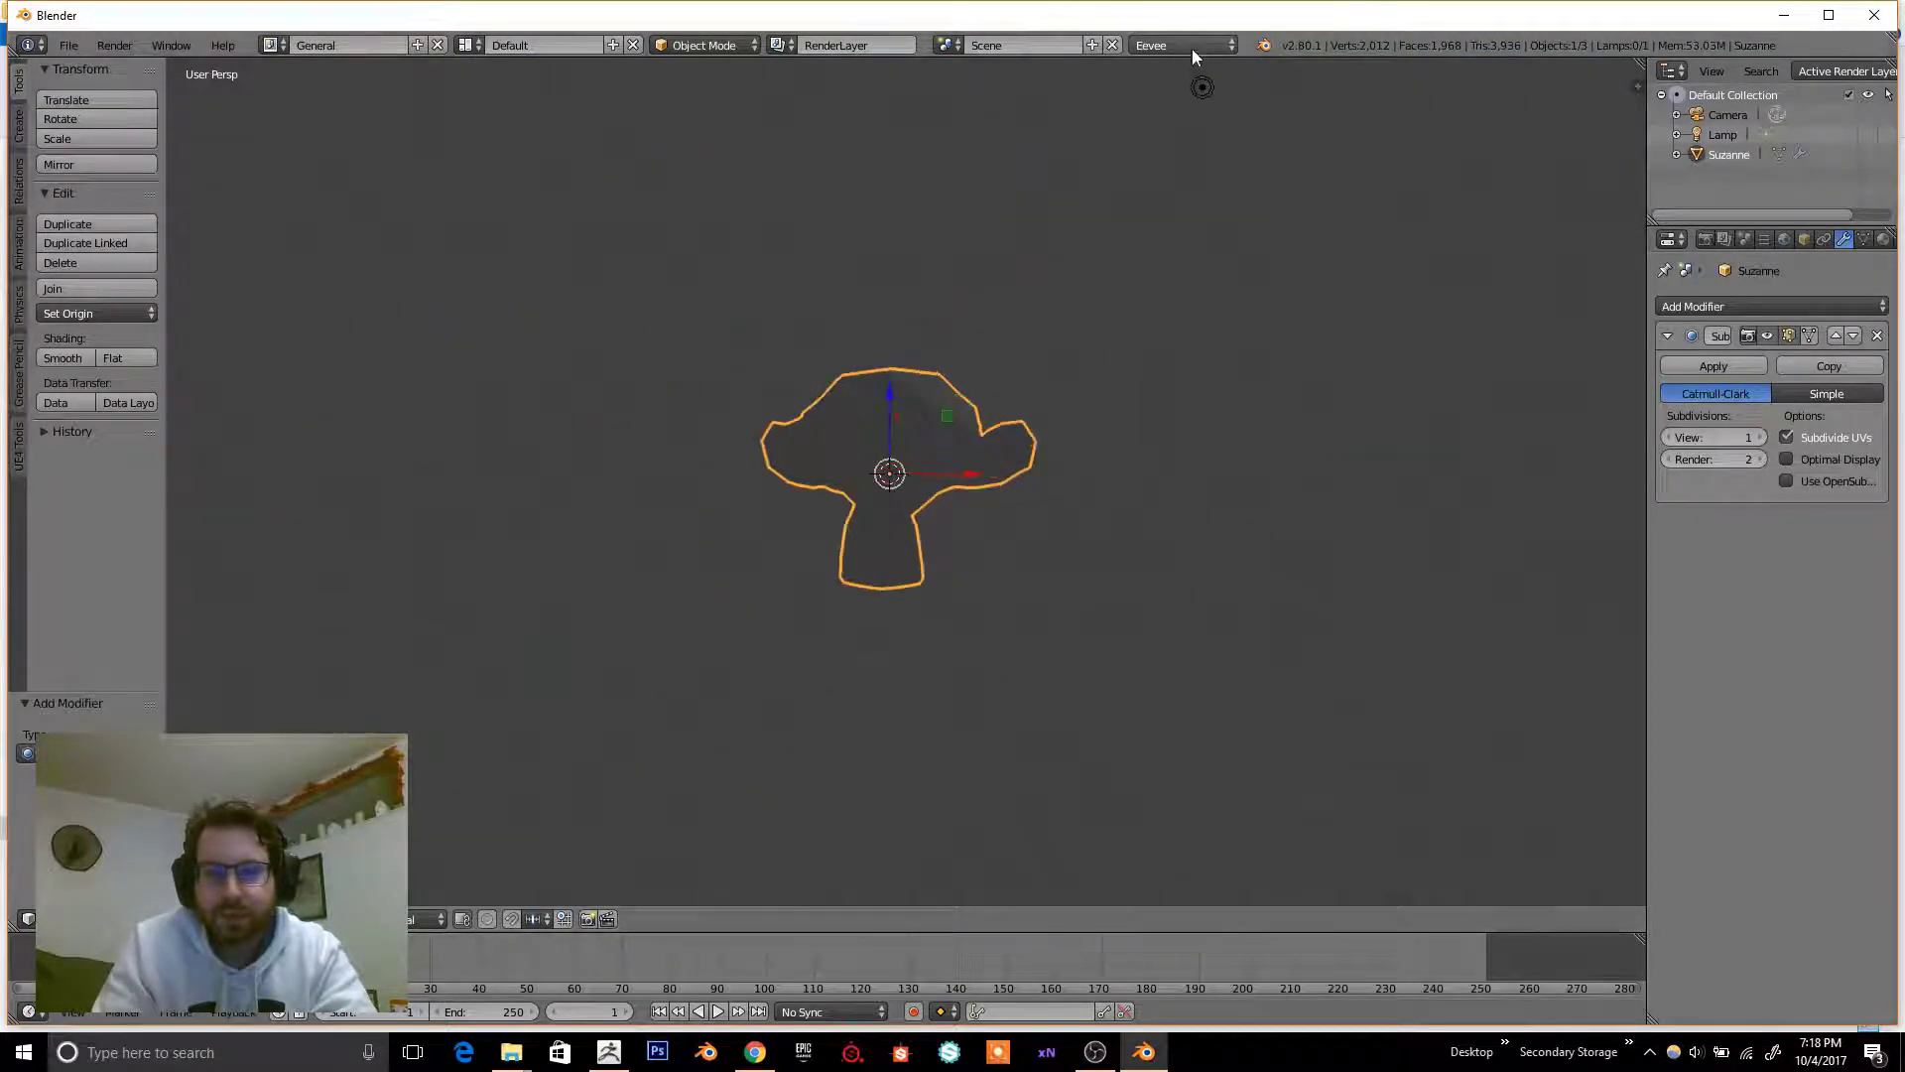
pyautogui.click(1193, 46)
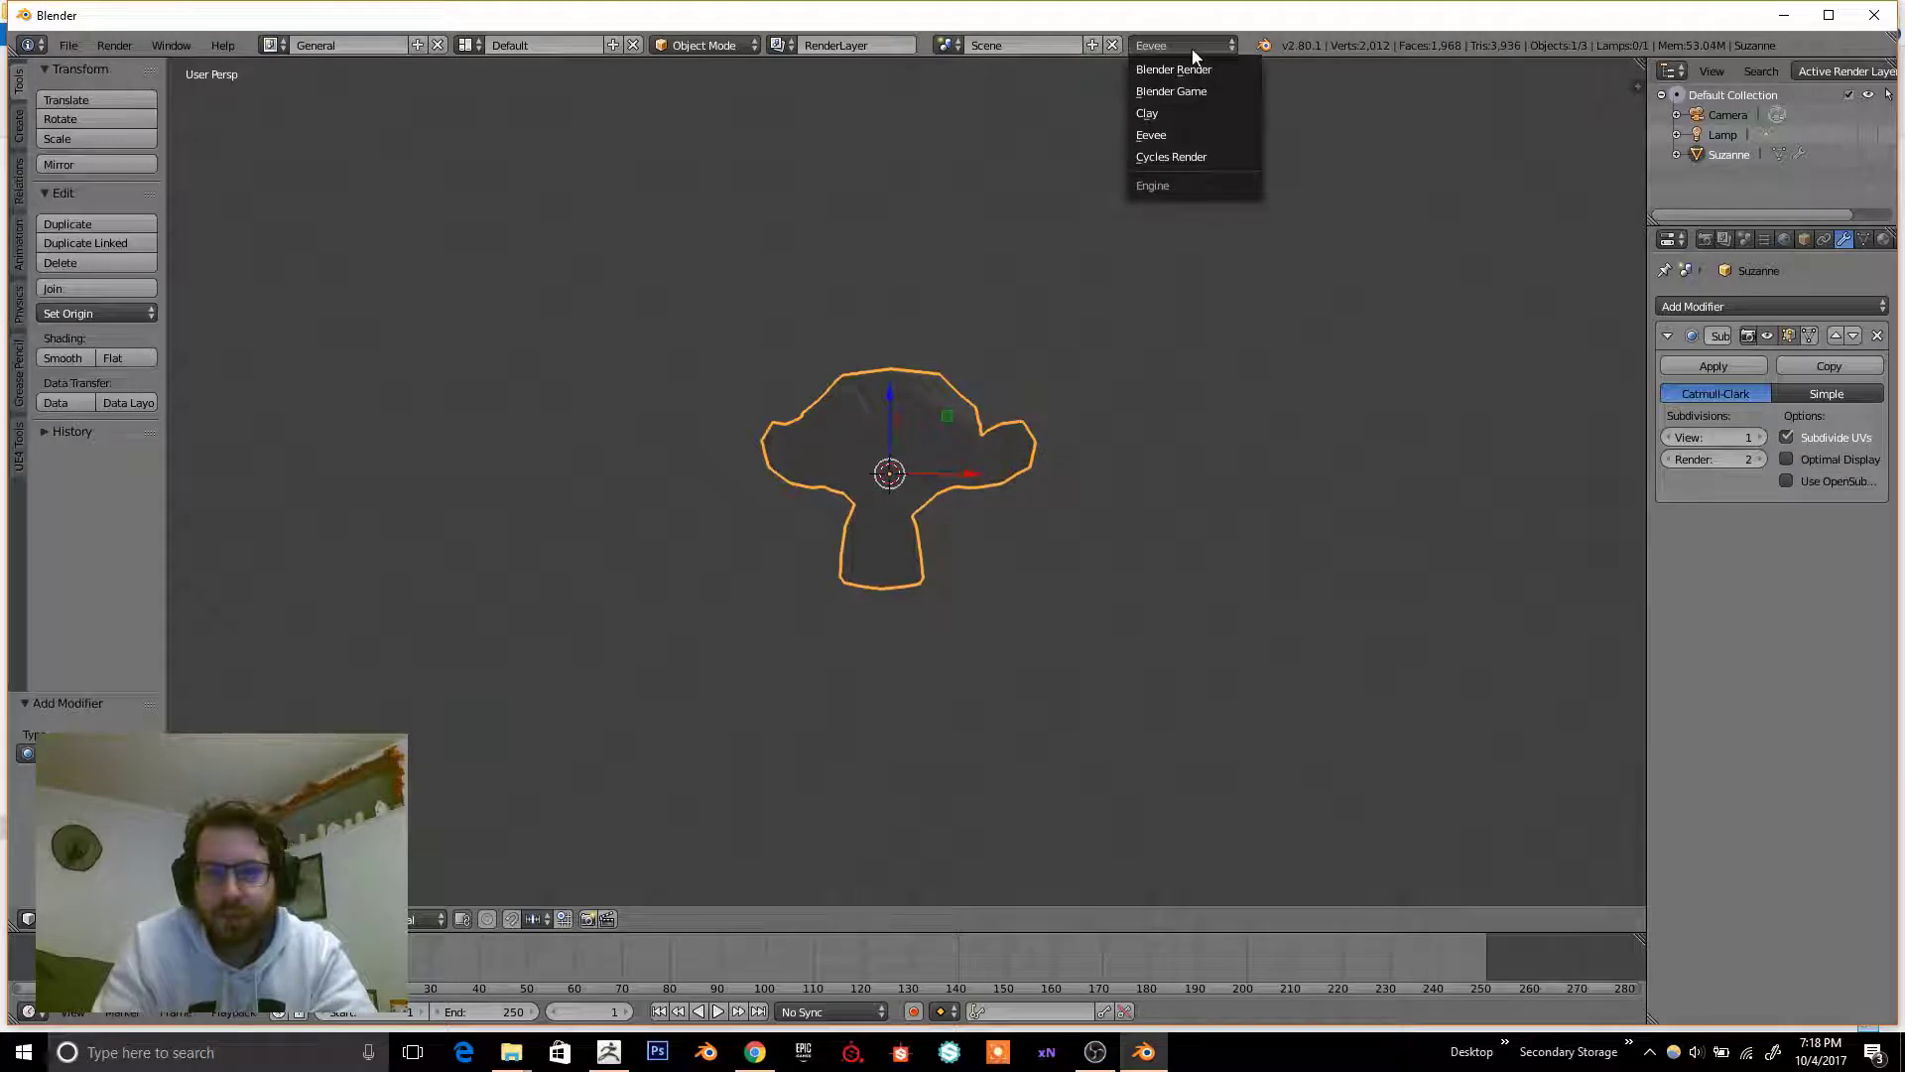
pyautogui.click(1171, 157)
# - View the monkey from several angles, then switch the render engine to Blender Render
pyautogui.scroll(8, 1096, 368)
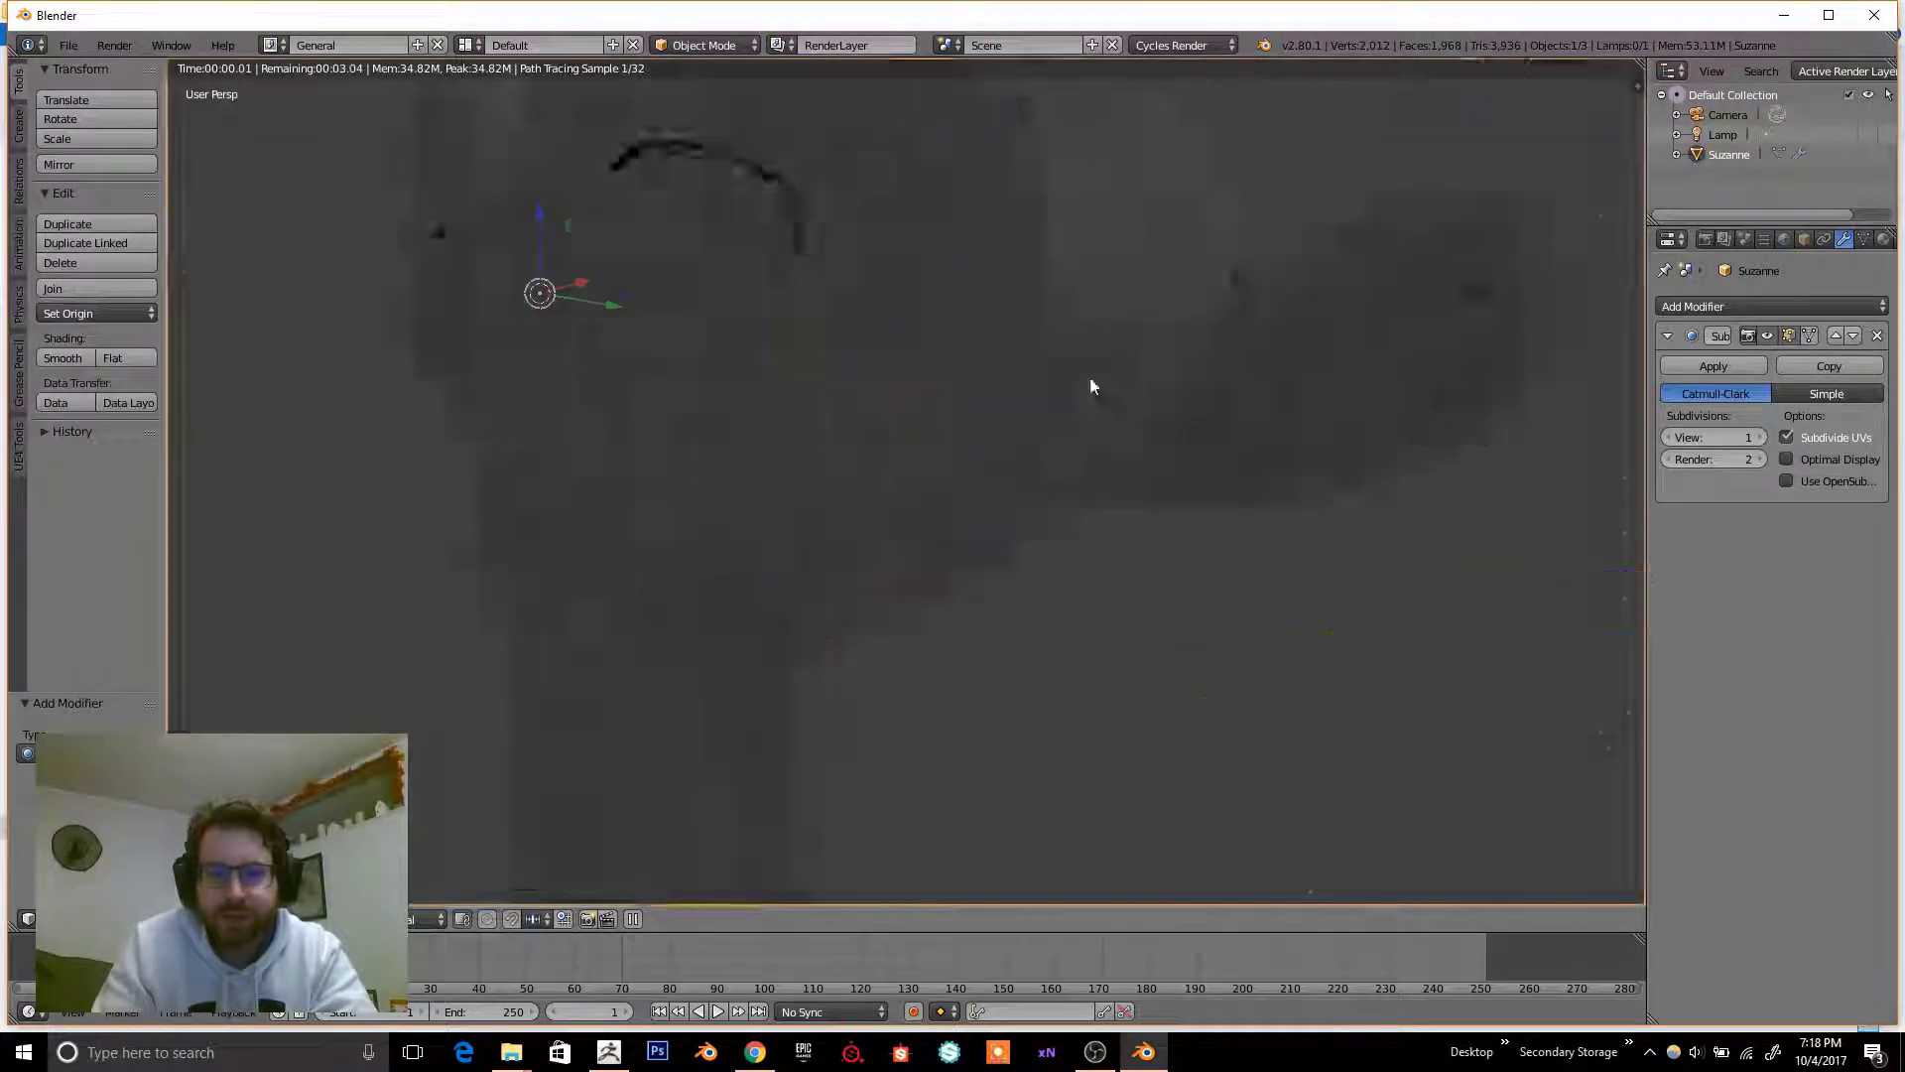
pyautogui.scroll(-7, 1097, 379)
pyautogui.moveTo(1085, 417); pyautogui.dragTo(1194, 506, button='middle')
pyautogui.moveTo(1207, 608); pyautogui.dragTo(958, 409, button='middle')
pyautogui.moveTo(935, 247); pyautogui.dragTo(806, 405, button='middle')
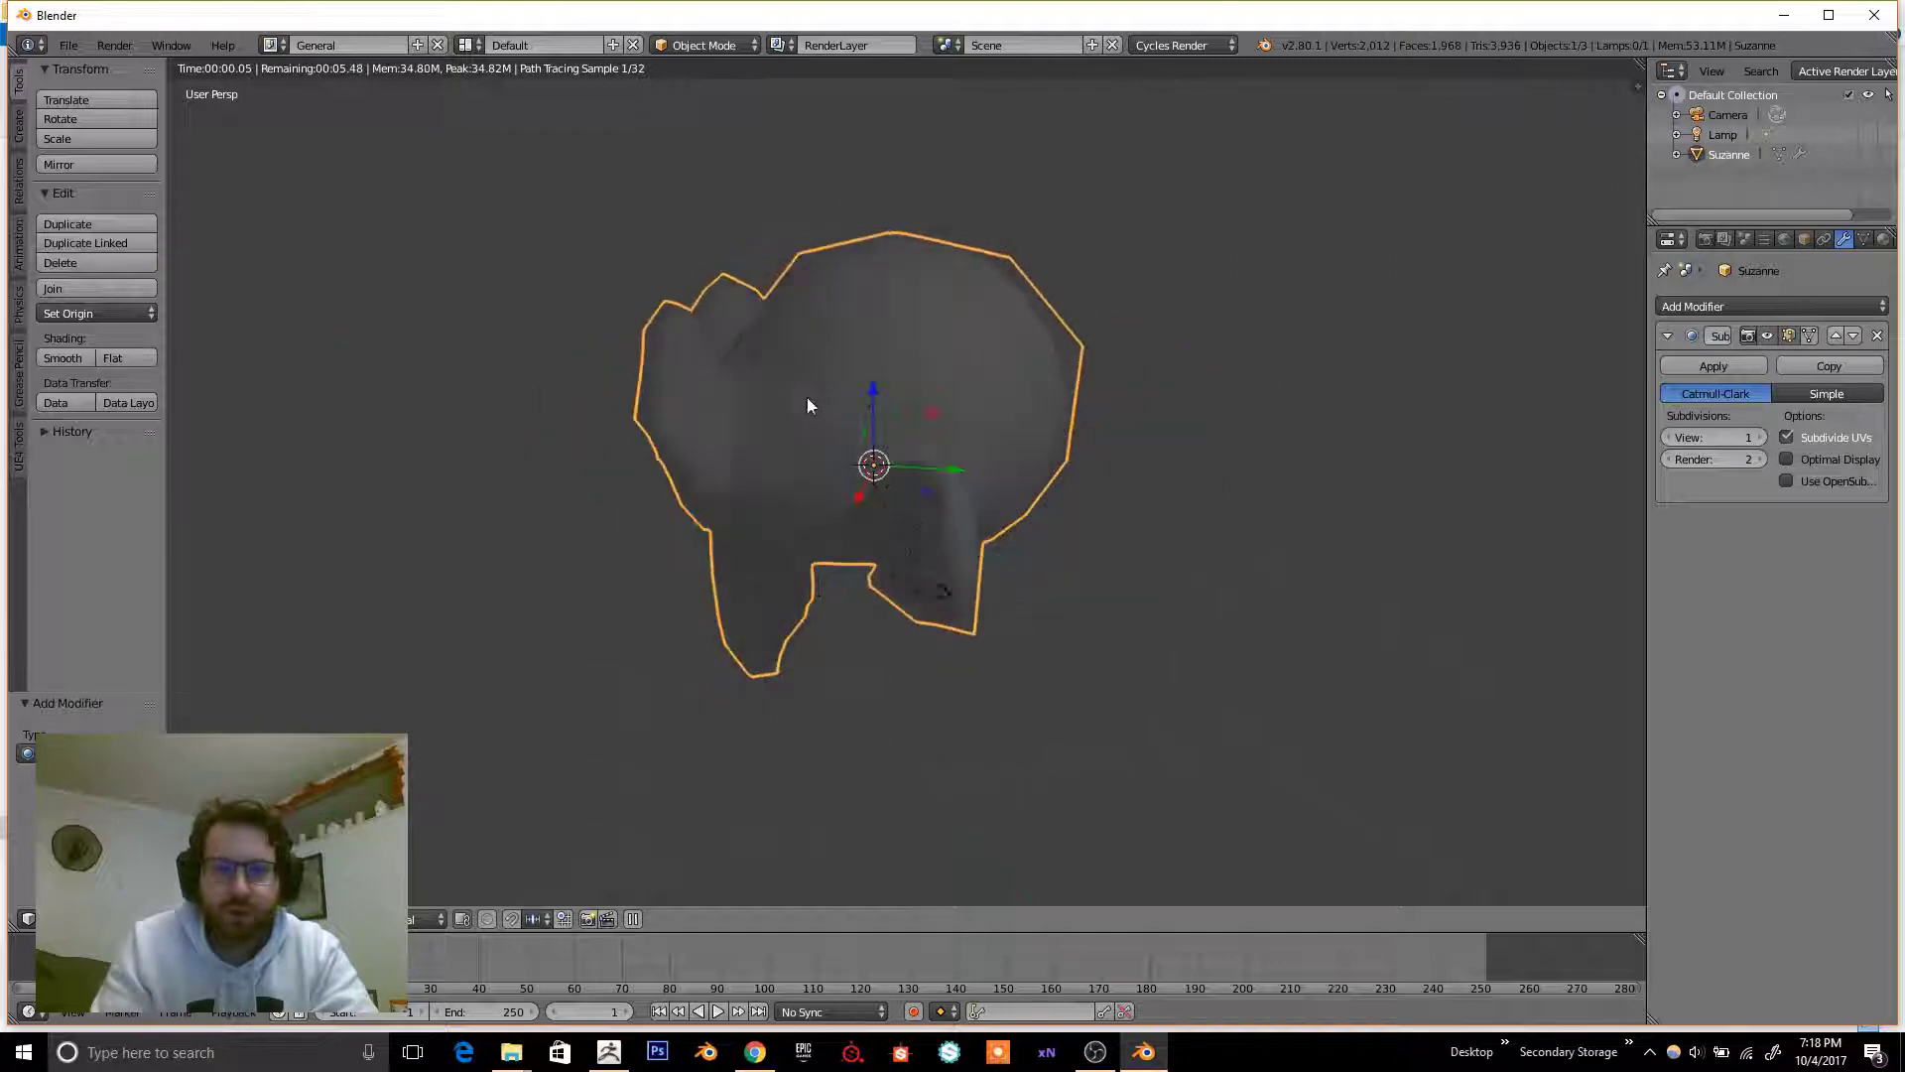
pyautogui.moveTo(498, 543); pyautogui.dragTo(1067, 20, button='middle')
pyautogui.click(1180, 44)
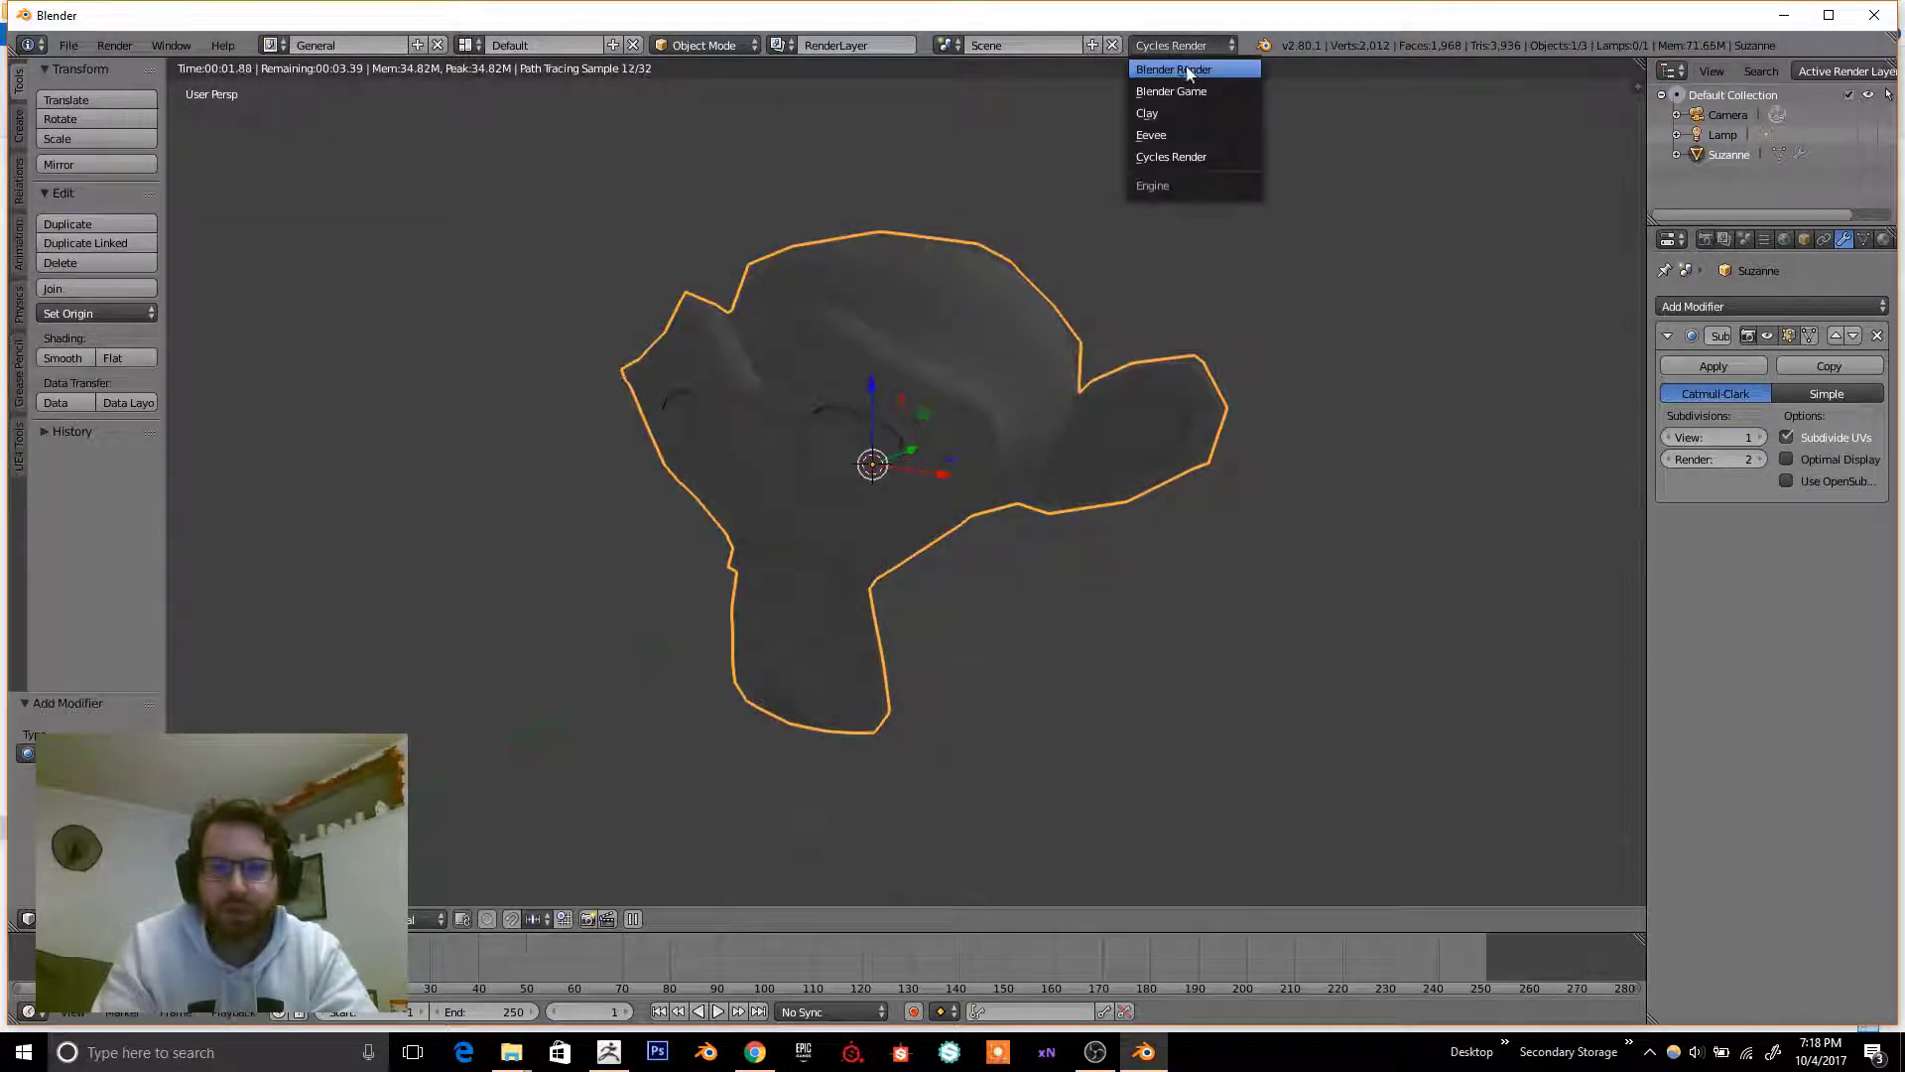
pyautogui.click(1202, 68)
# - Apply the Subdivision modifier to Suzanne's mesh and switch the render engine to Clay
pyautogui.moveTo(872, 629); pyautogui.dragTo(1054, 595, button='middle')
pyautogui.click(1697, 367)
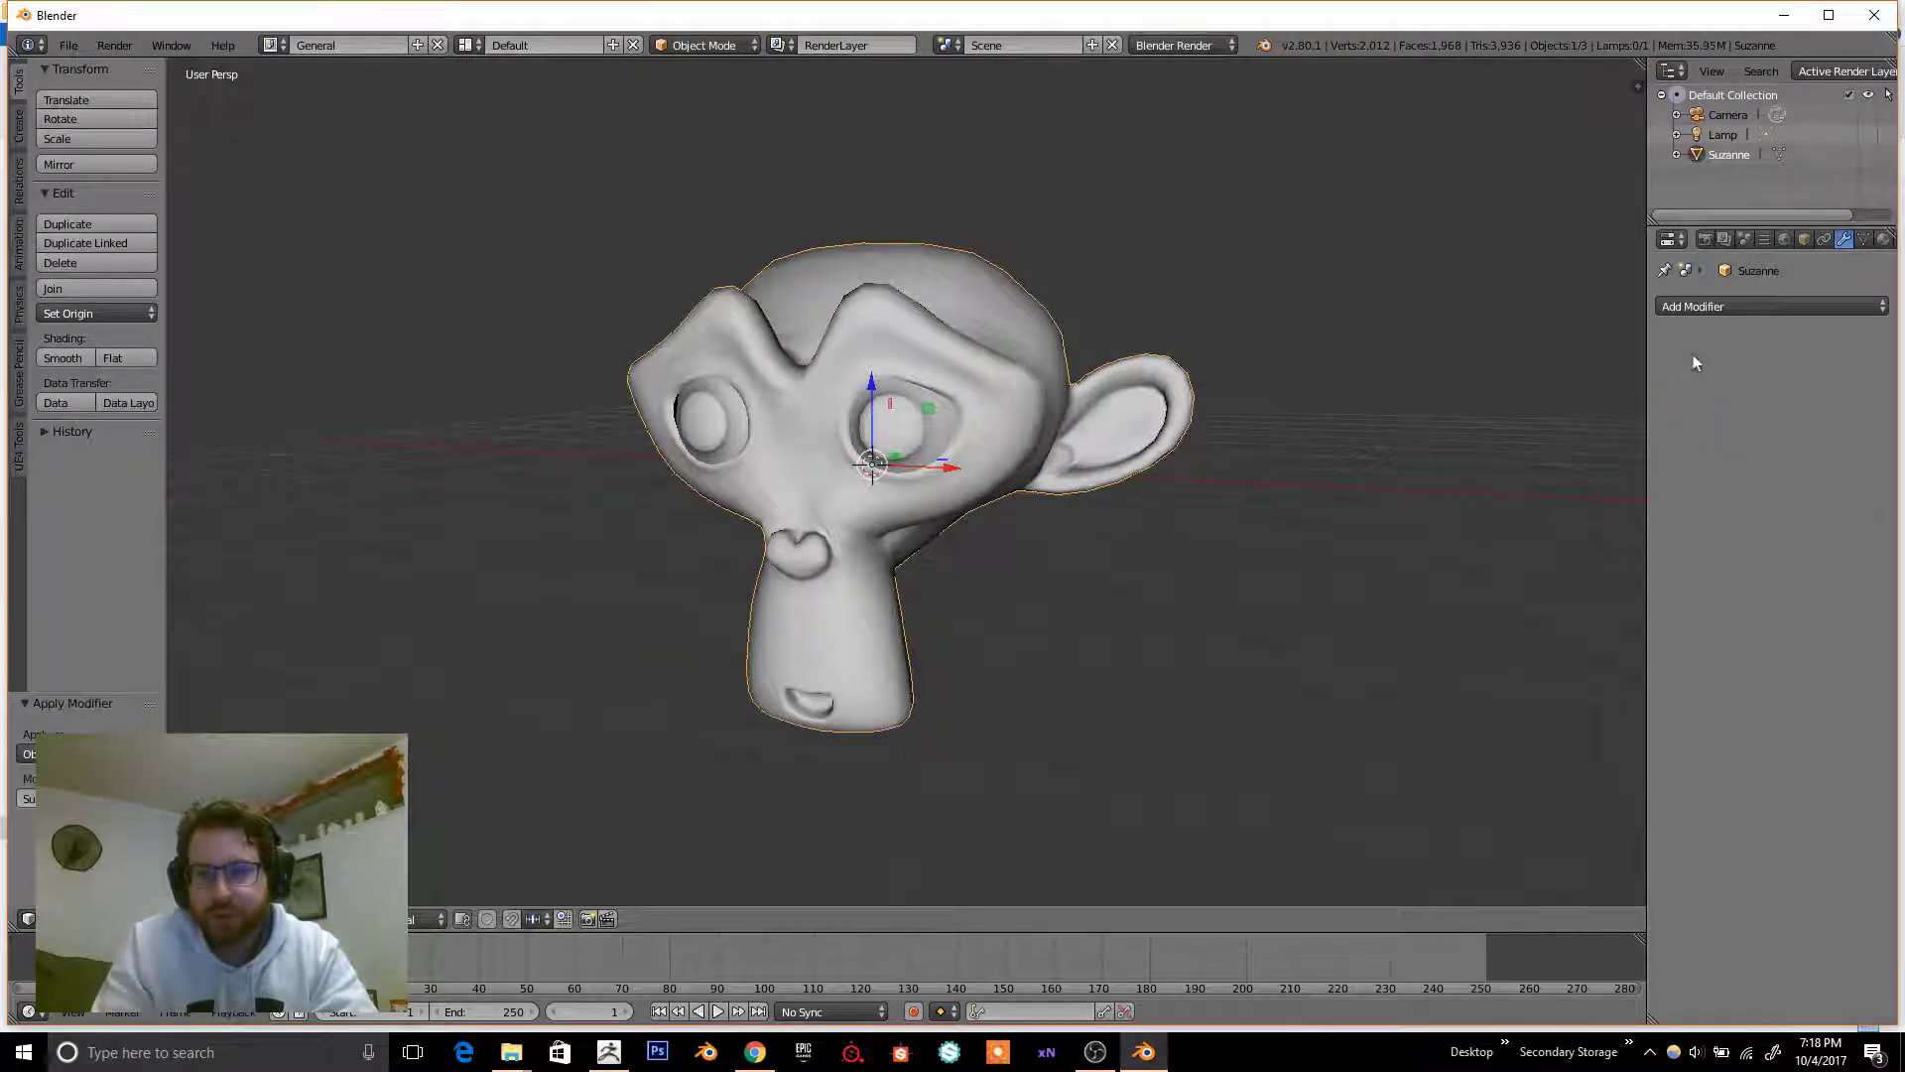
pyautogui.click(1146, 43)
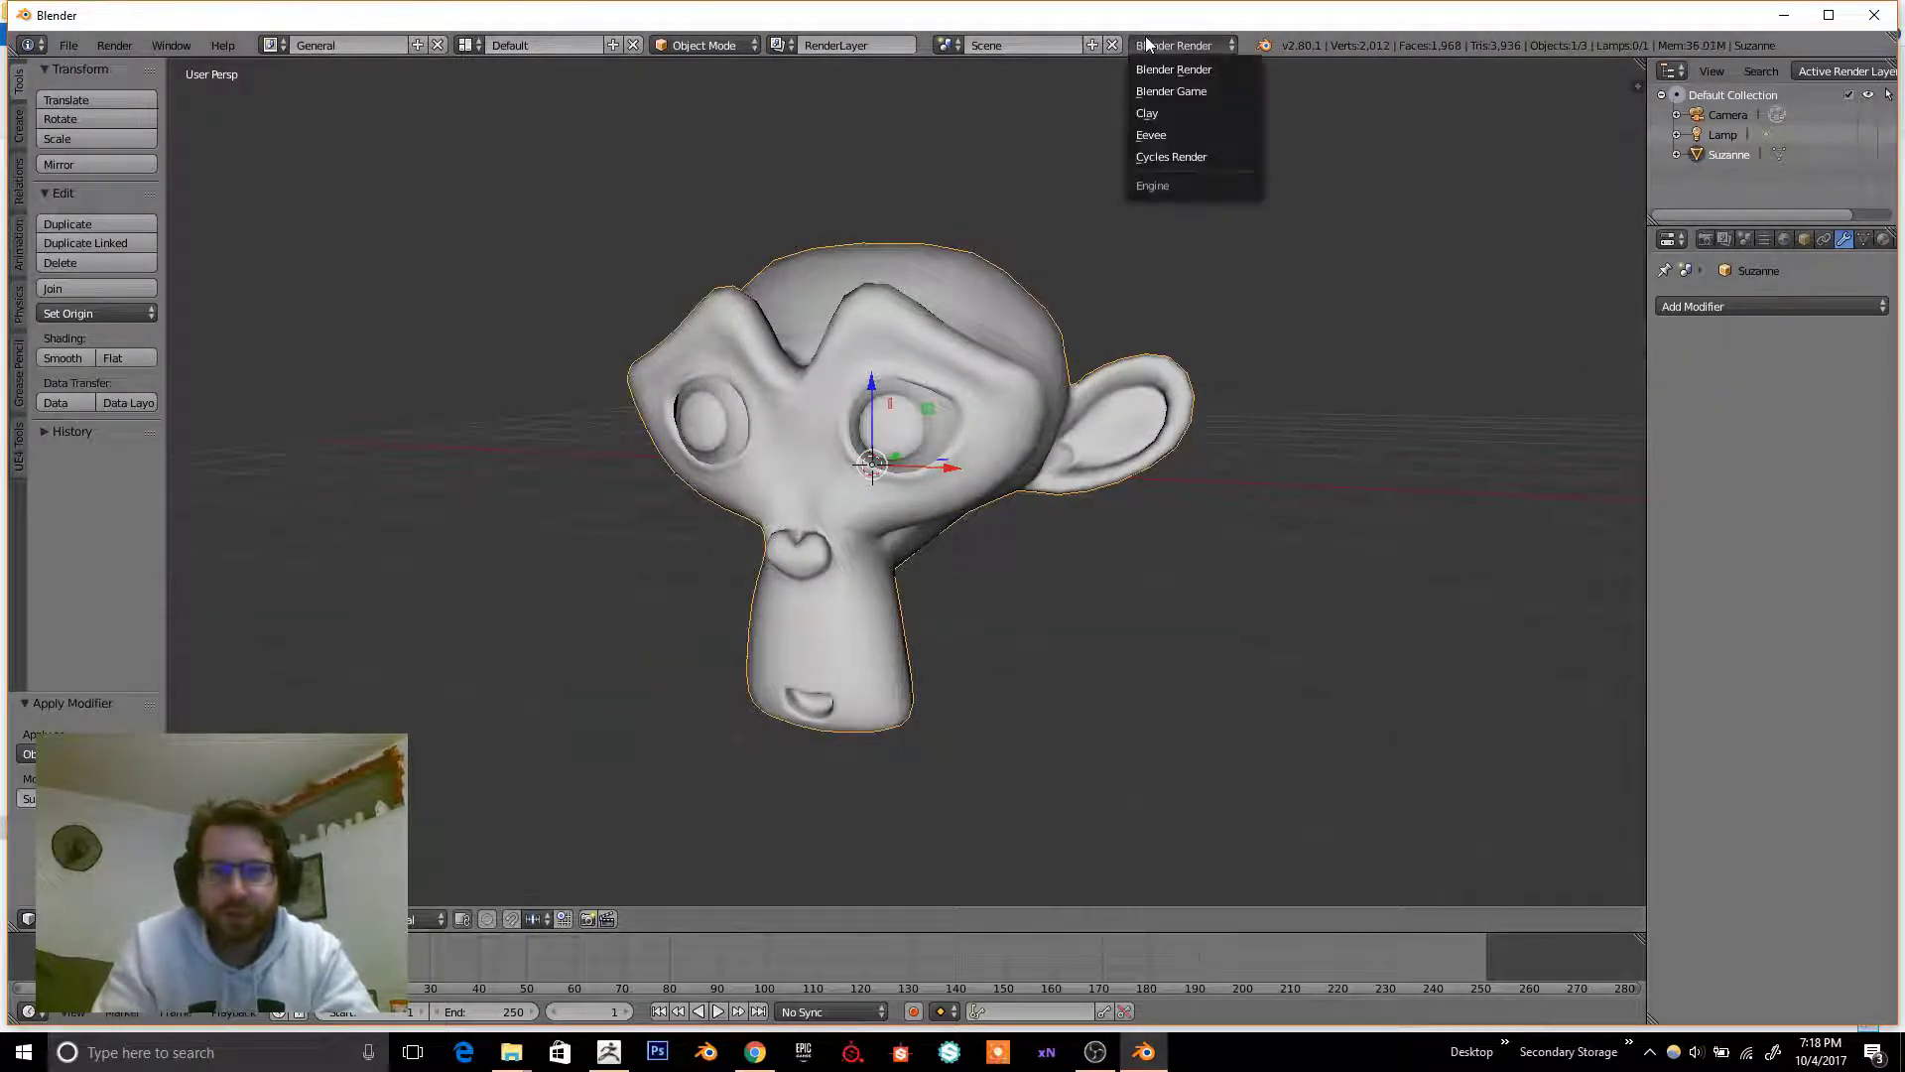
pyautogui.click(1179, 113)
pyautogui.moveTo(1195, 136); pyautogui.dragTo(1211, 187, button='middle')
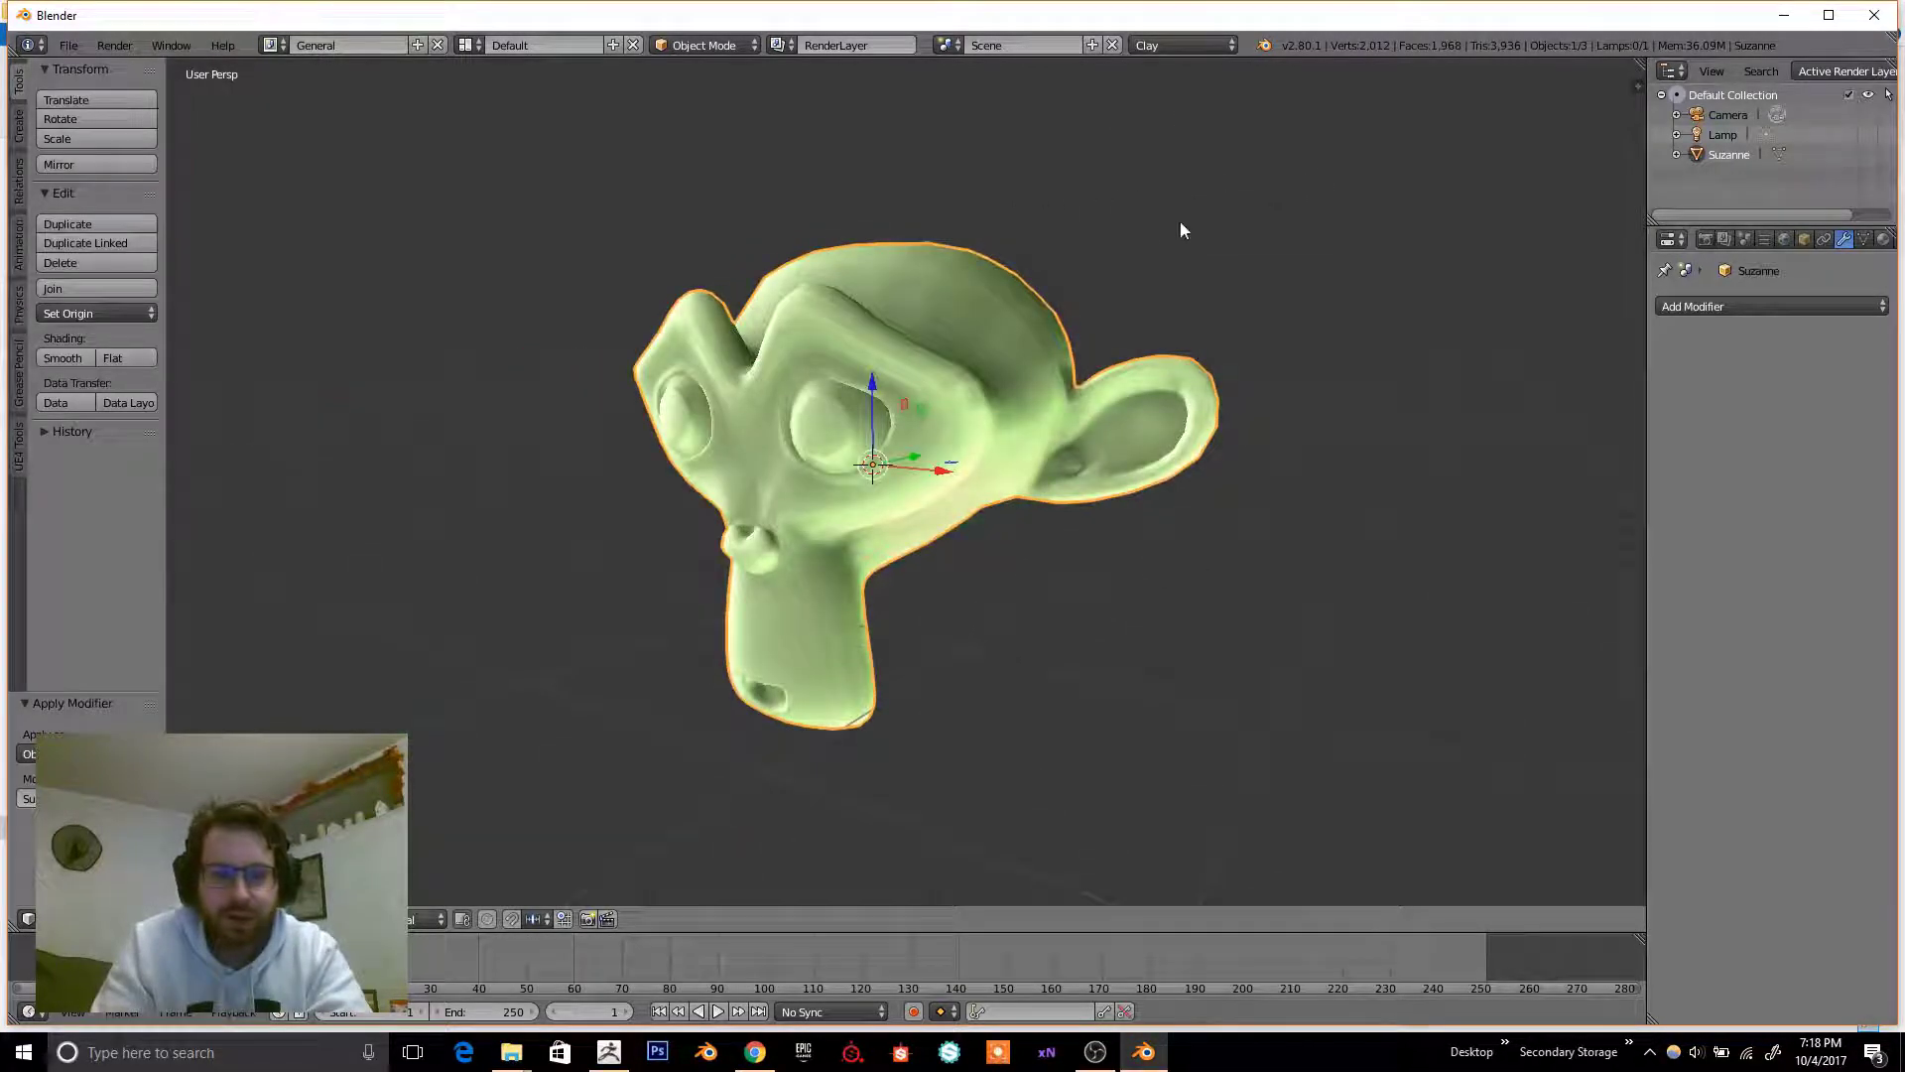
# - Enter Edit Mode on Suzanne, view her from the front, and clear the mesh selection
pyautogui.press('Tab')
pyautogui.press('KP_1')
pyautogui.rightClick(905, 276)
pyautogui.moveTo(904, 277); pyautogui.dragTo(971, 297, button='middle')
pyautogui.scroll(5, 970, 298)
pyautogui.scroll(-5, 970, 297)
pyautogui.scroll(2, 970, 298)
pyautogui.press('a')
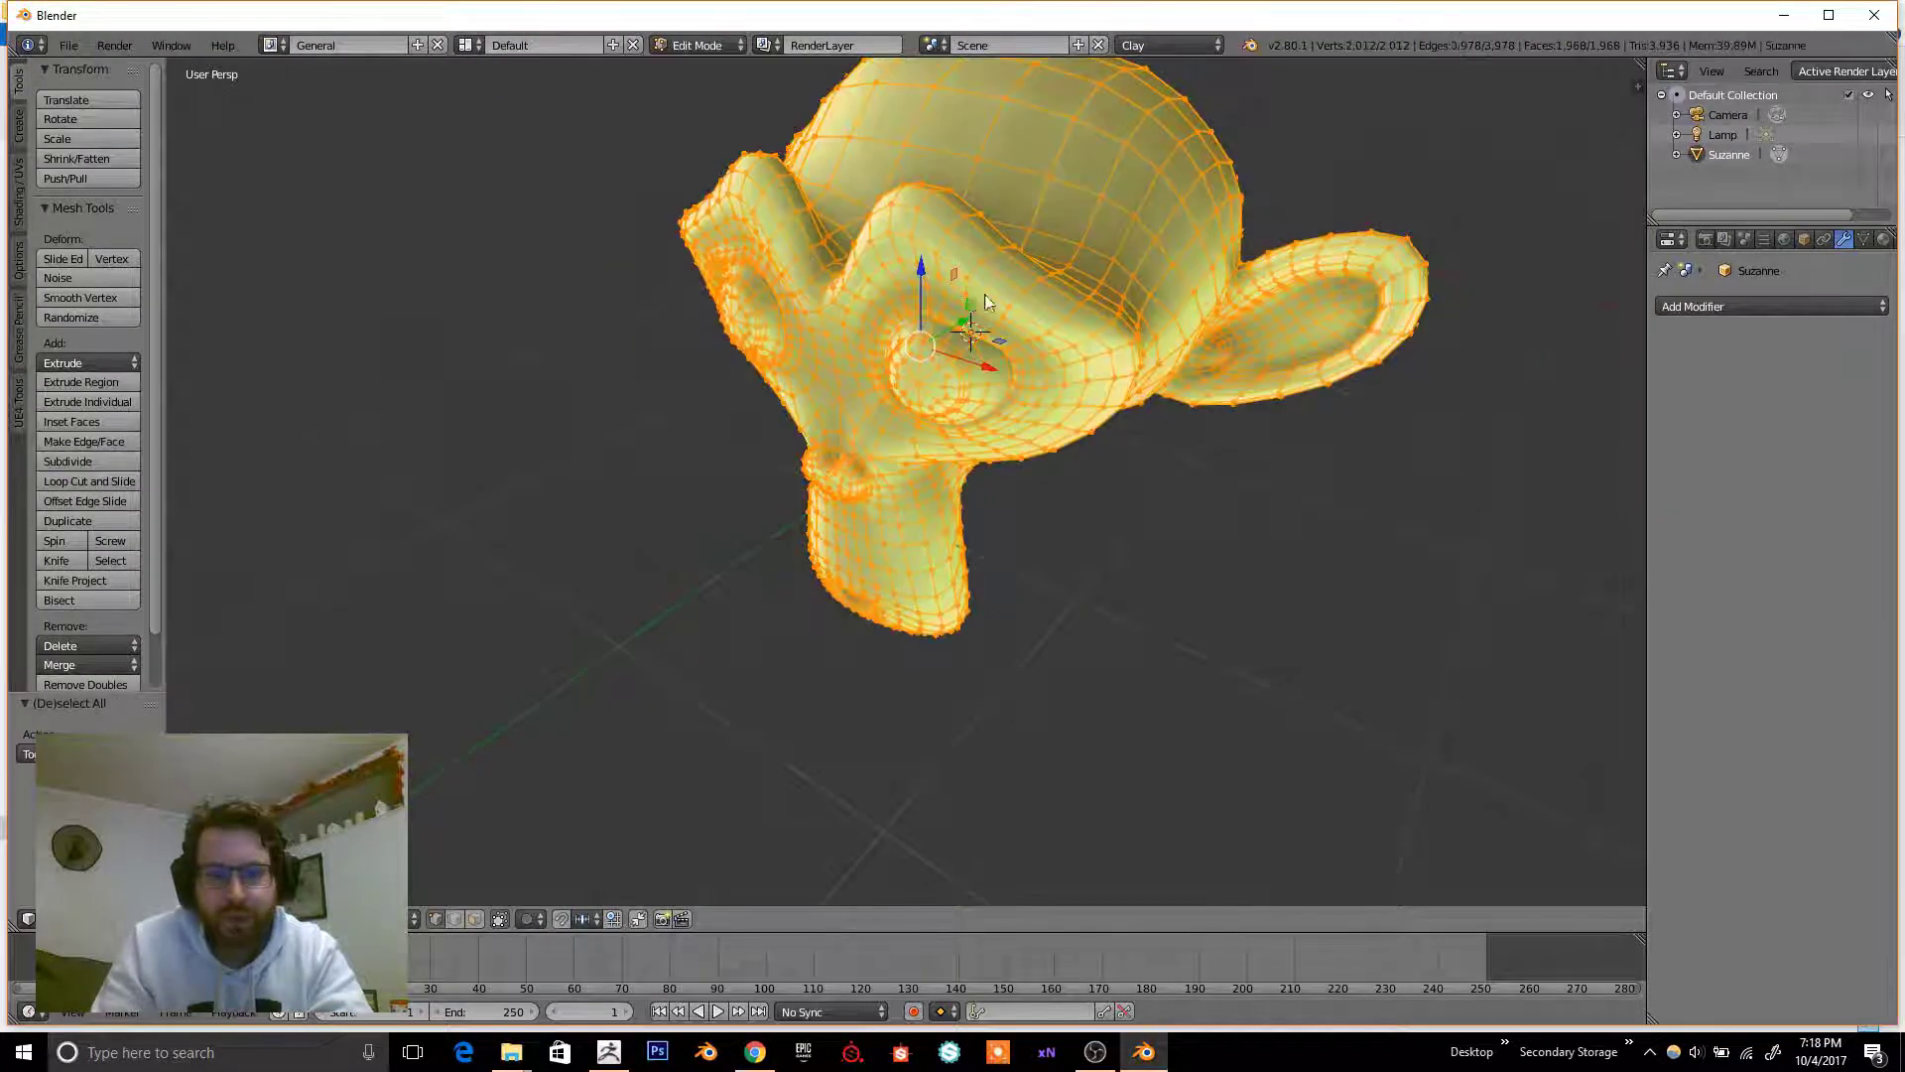
pyautogui.press('a')
pyautogui.moveTo(1146, 198); pyautogui.dragTo(938, 306, button='middle')
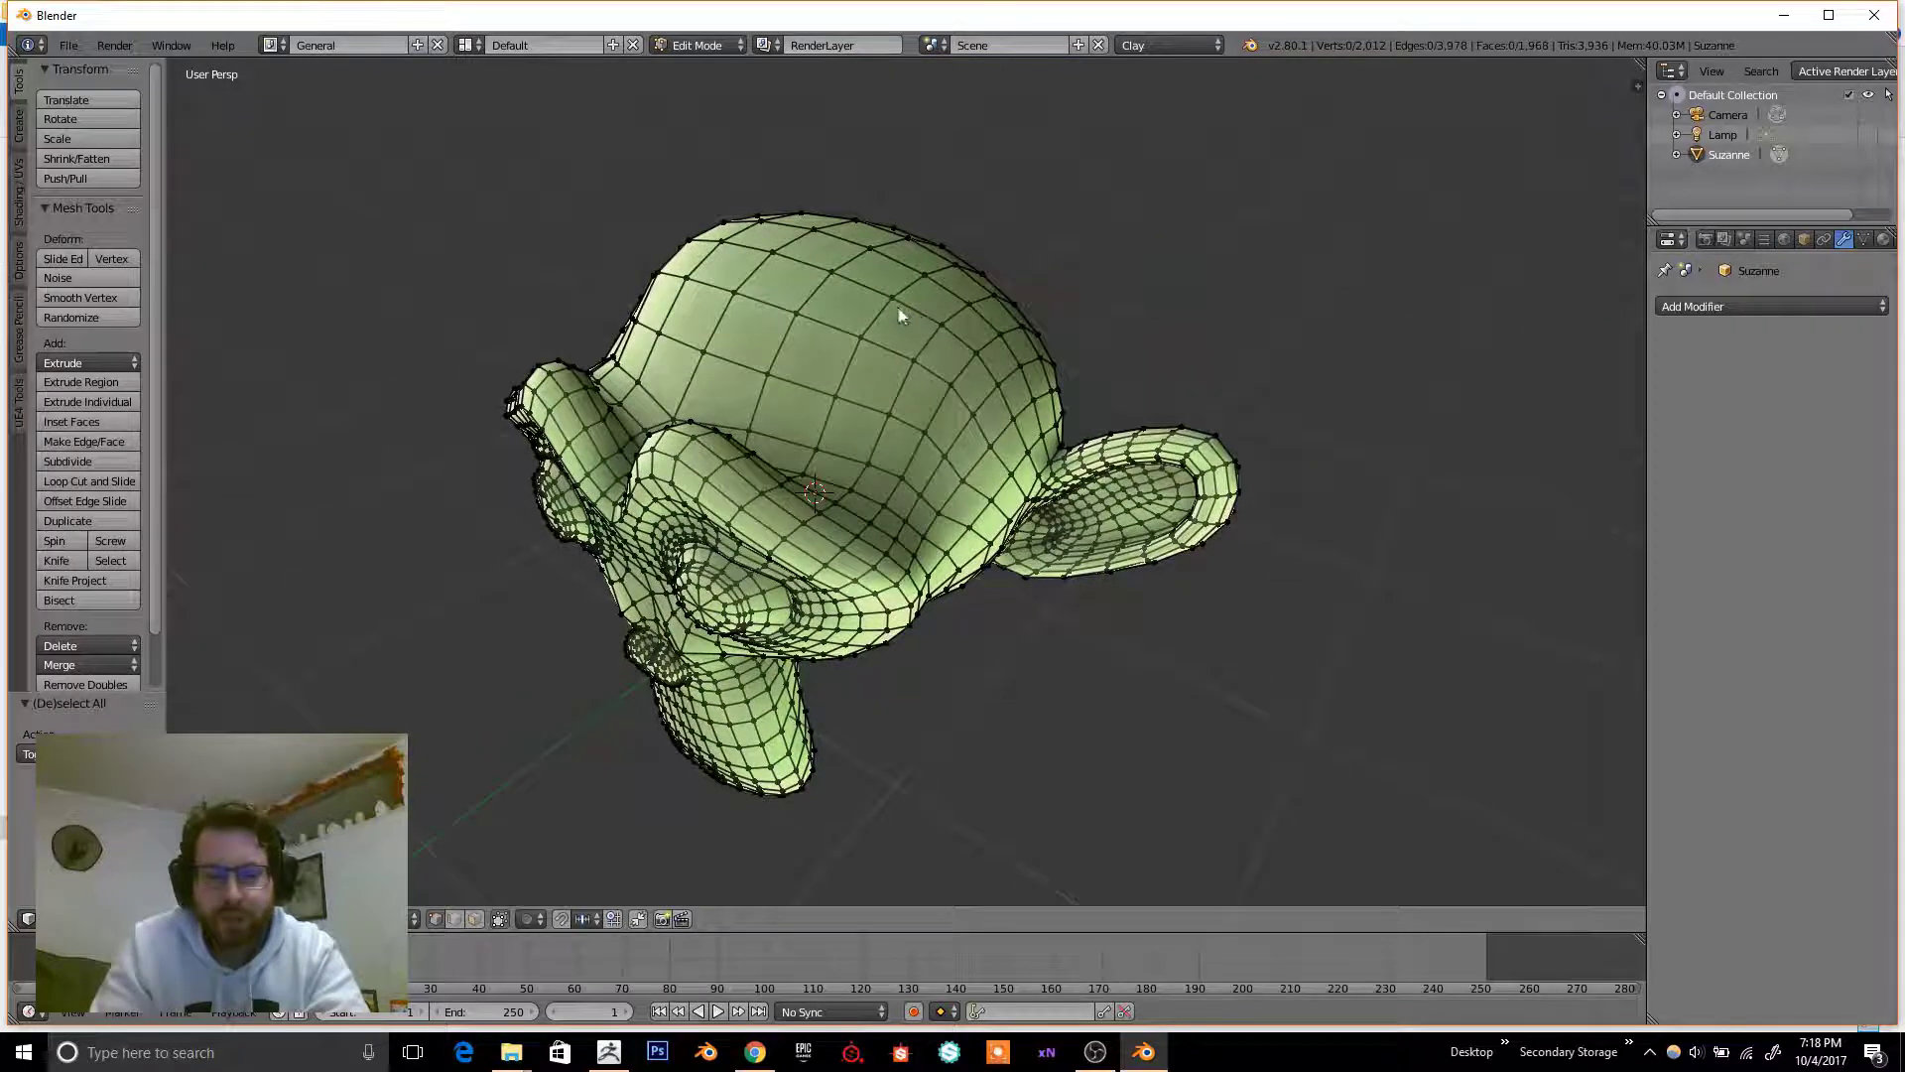
# - Extrude the top face of Suzanne's head inward into a dent and return to Object Mode
pyautogui.click(480, 920)
pyautogui.rightClick(852, 325)
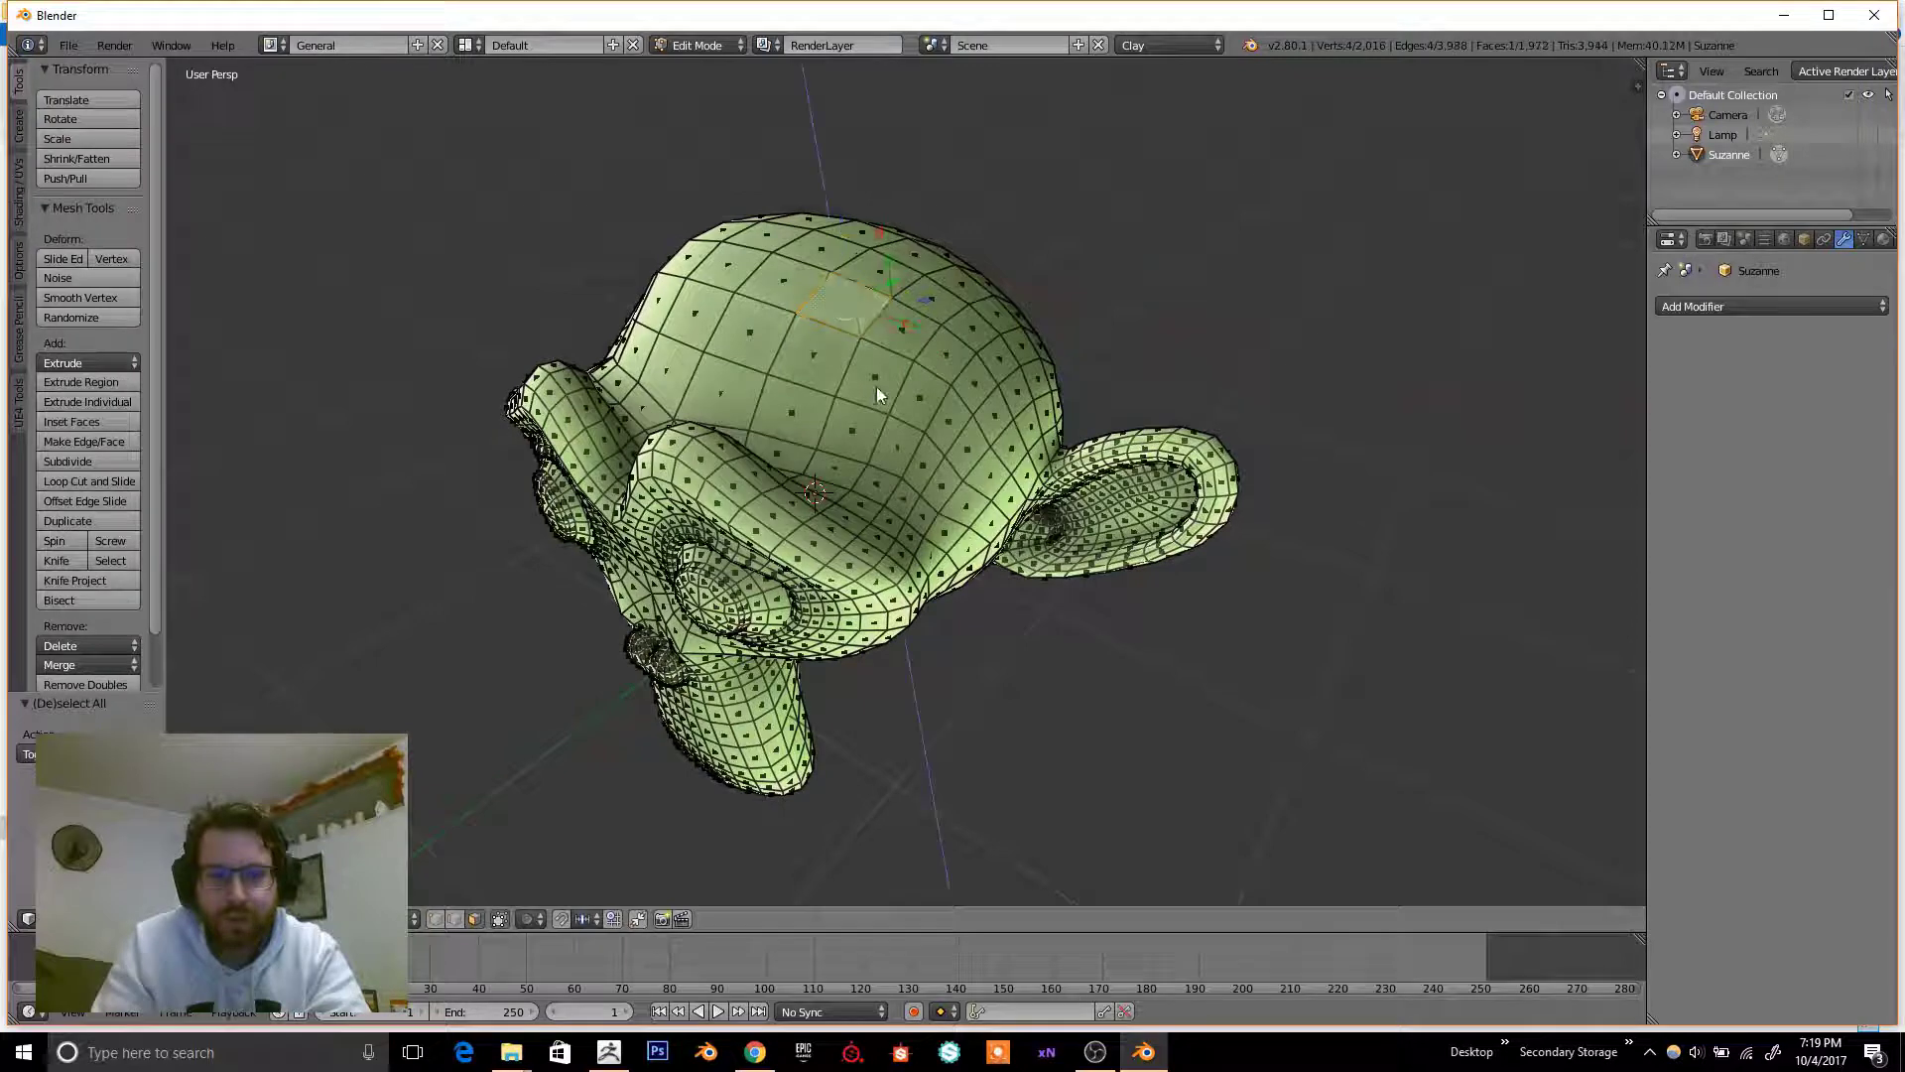
pyautogui.press('e')
pyautogui.click(927, 417)
pyautogui.press('Tab')
# - Orbit around the dented Suzanne, toggle Edit Mode again, and begin opening another scene file
pyautogui.moveTo(856, 564); pyautogui.dragTo(912, 544, button='middle')
pyautogui.press('Tab')
pyautogui.press('Tab')
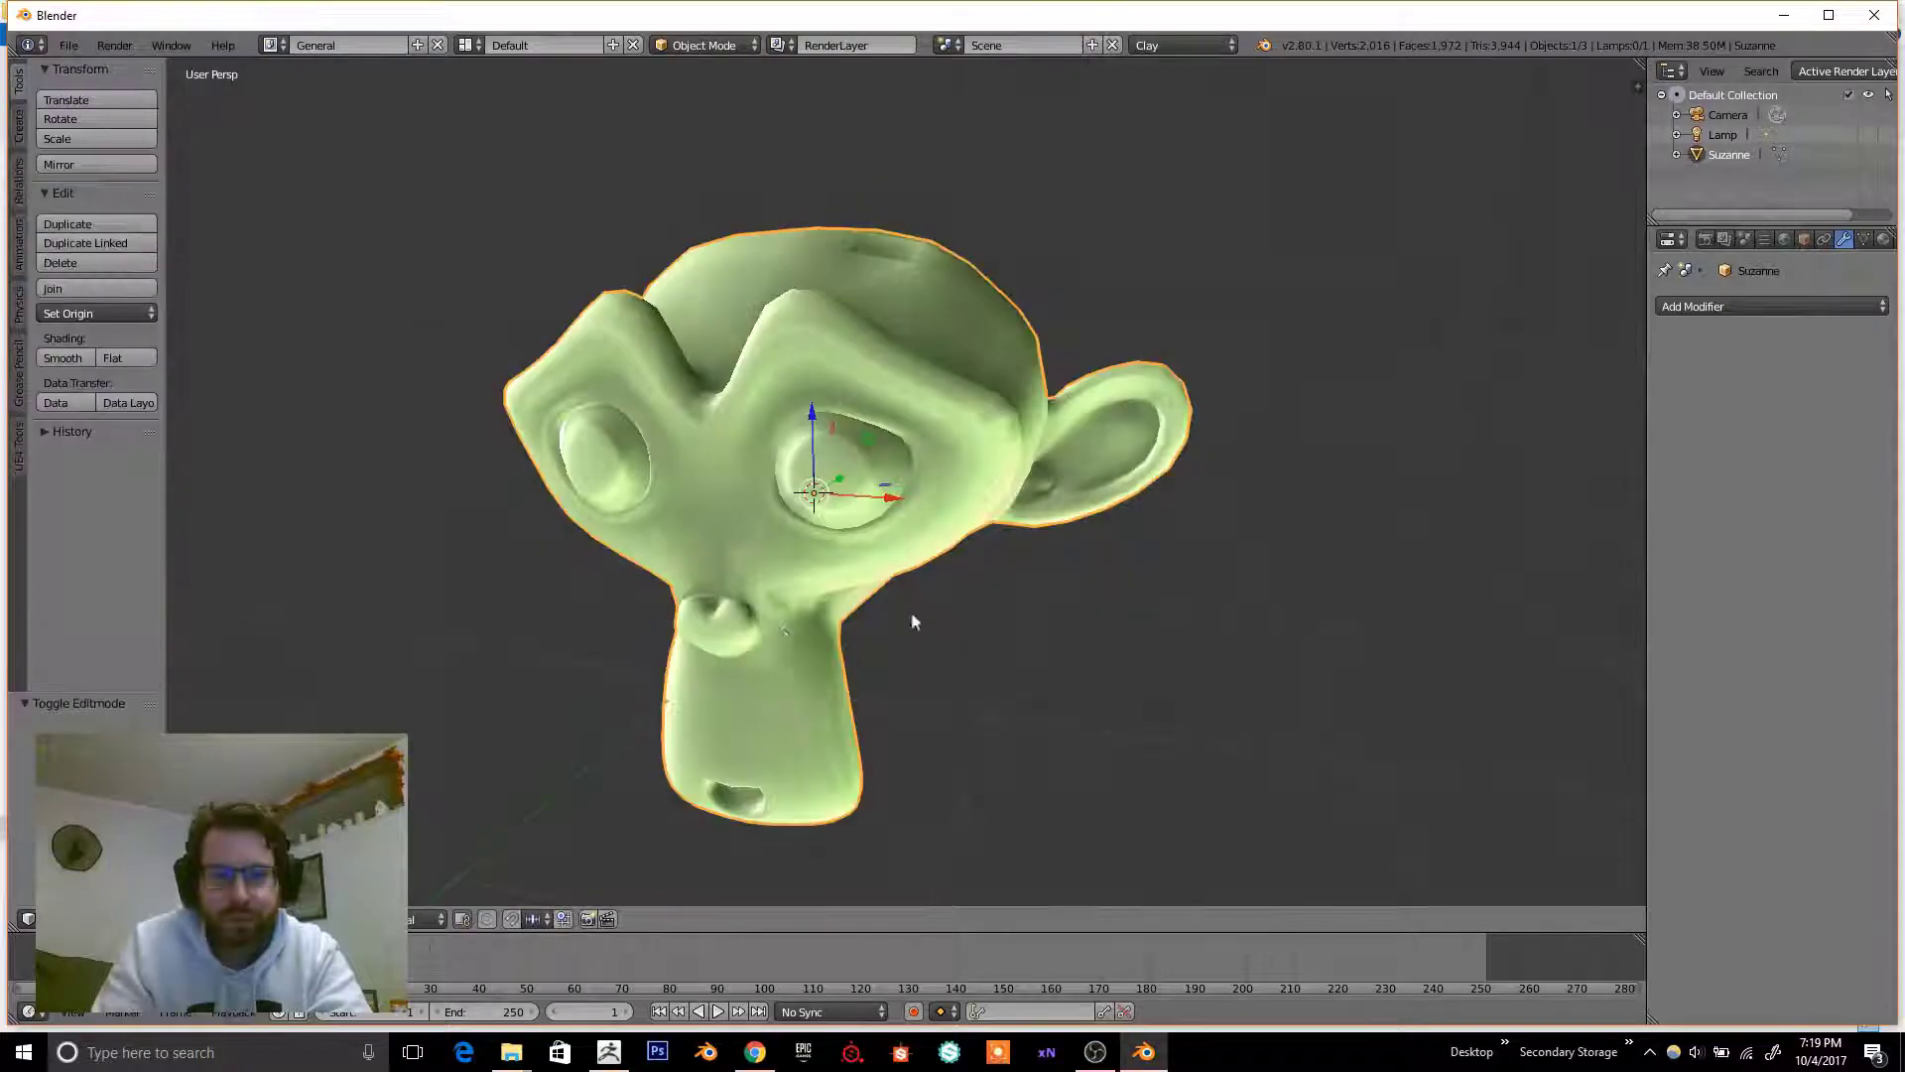
pyautogui.scroll(-6, 919, 581)
pyautogui.scroll(5, 722, 586)
pyautogui.click(69, 45)
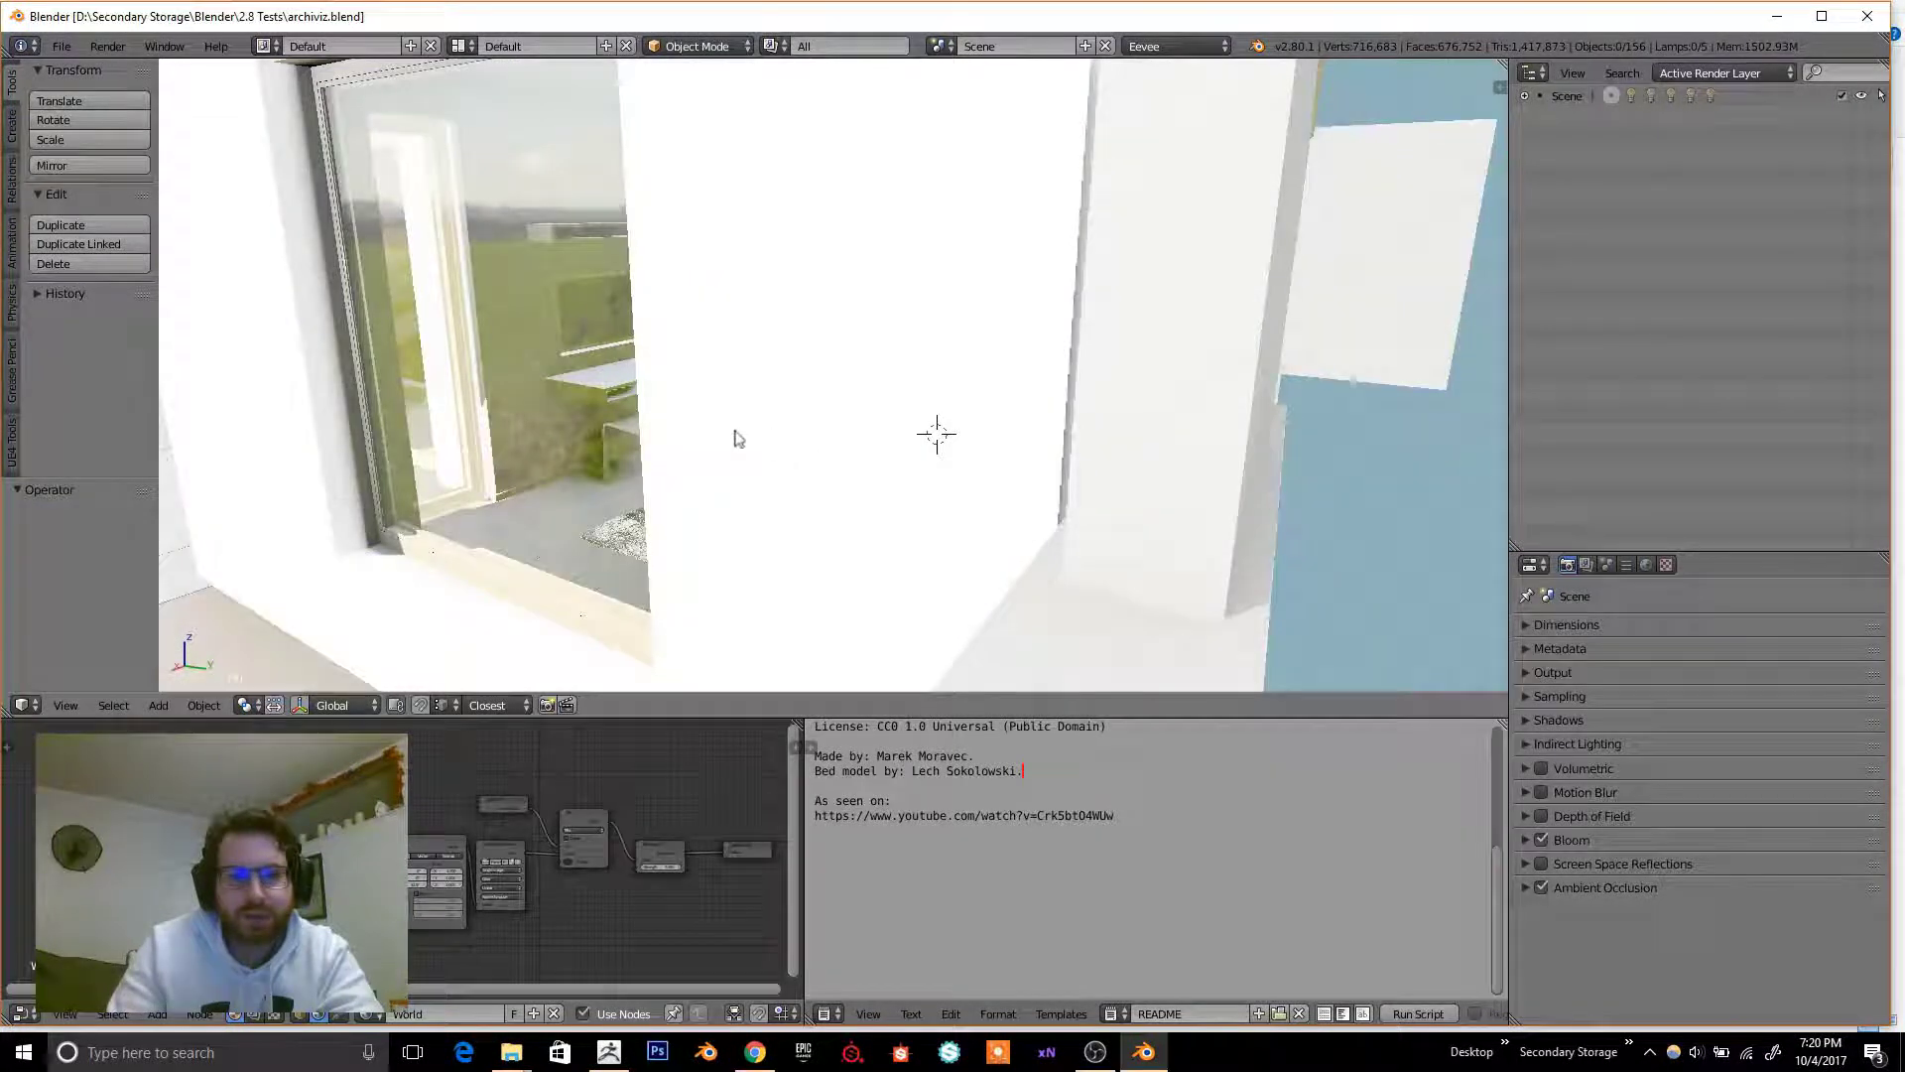
# - Orbit and zoom around the archiviz interior in Eevee to view the table and kitchen
pyautogui.moveTo(982, 413); pyautogui.dragTo(204, 407, button='middle')
pyautogui.moveTo(437, 408); pyautogui.dragTo(920, 318, button='middle')
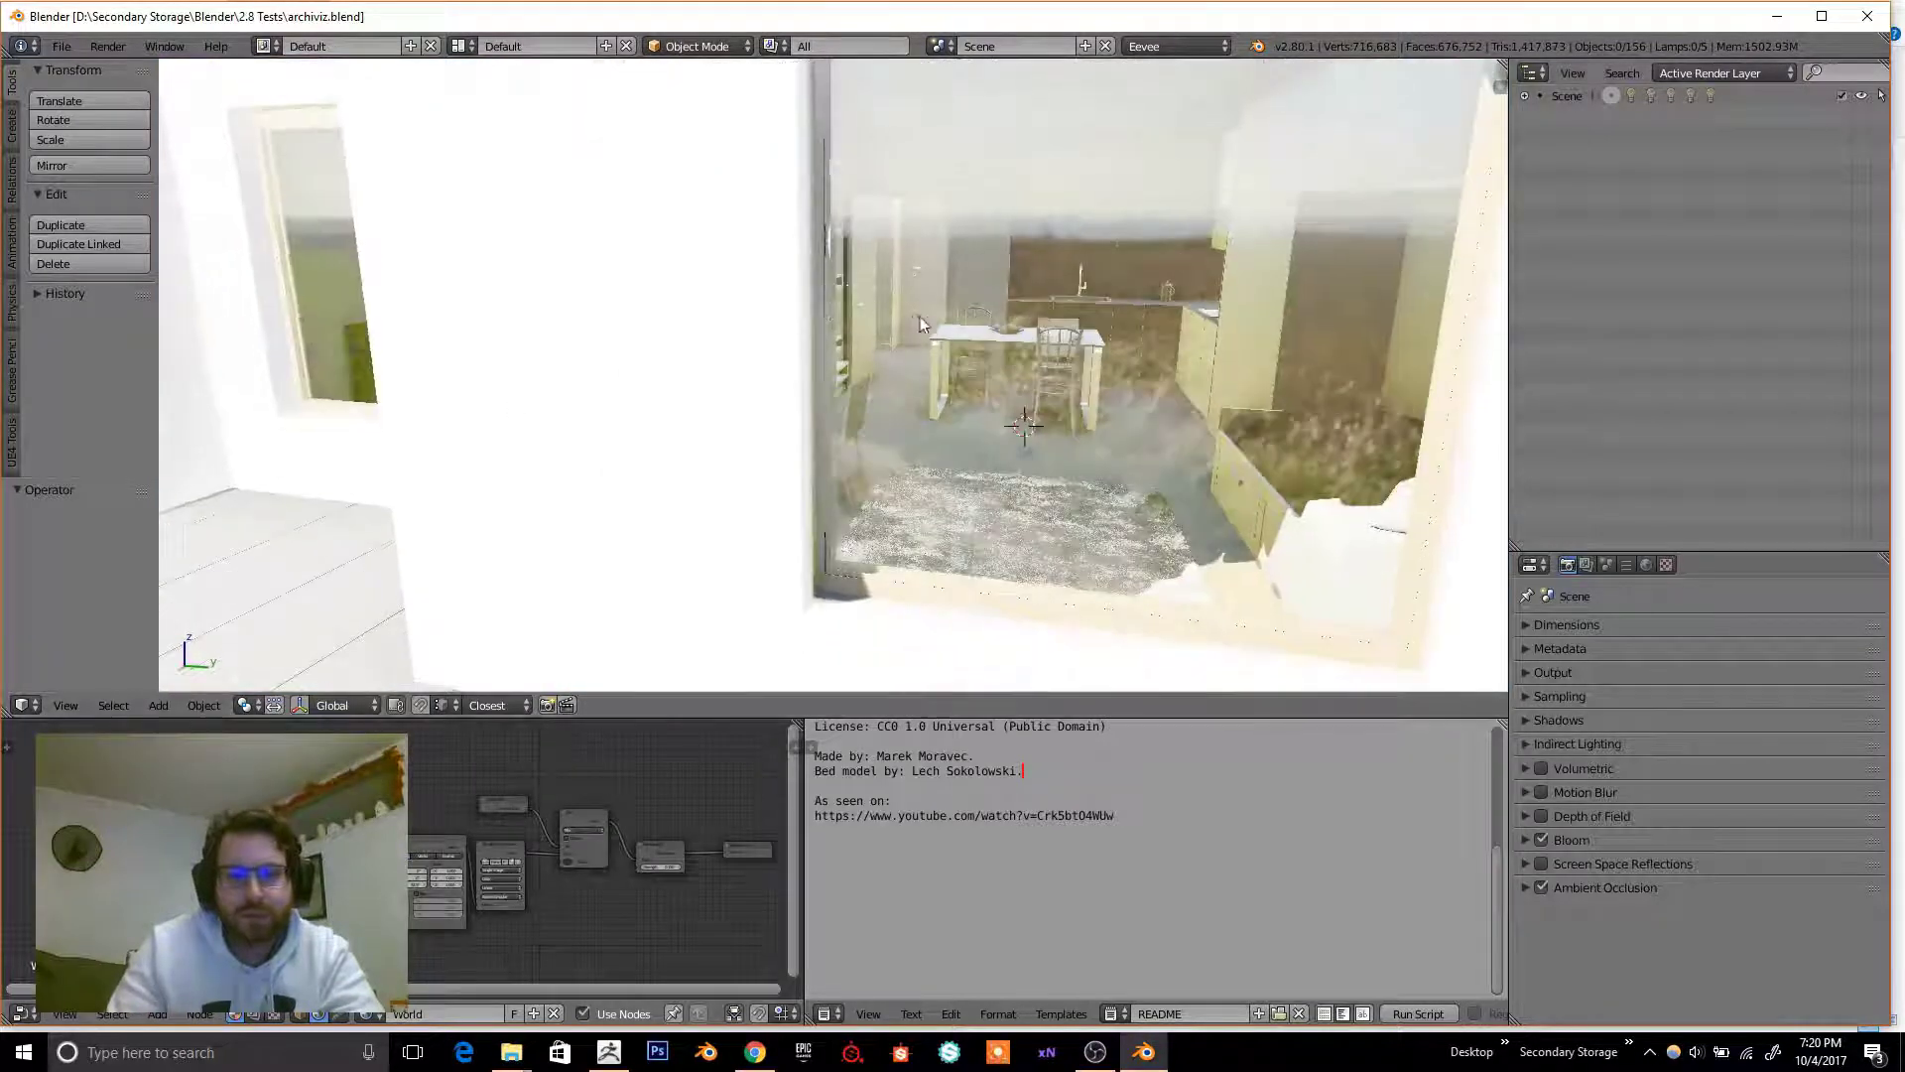
pyautogui.scroll(6, 976, 323)
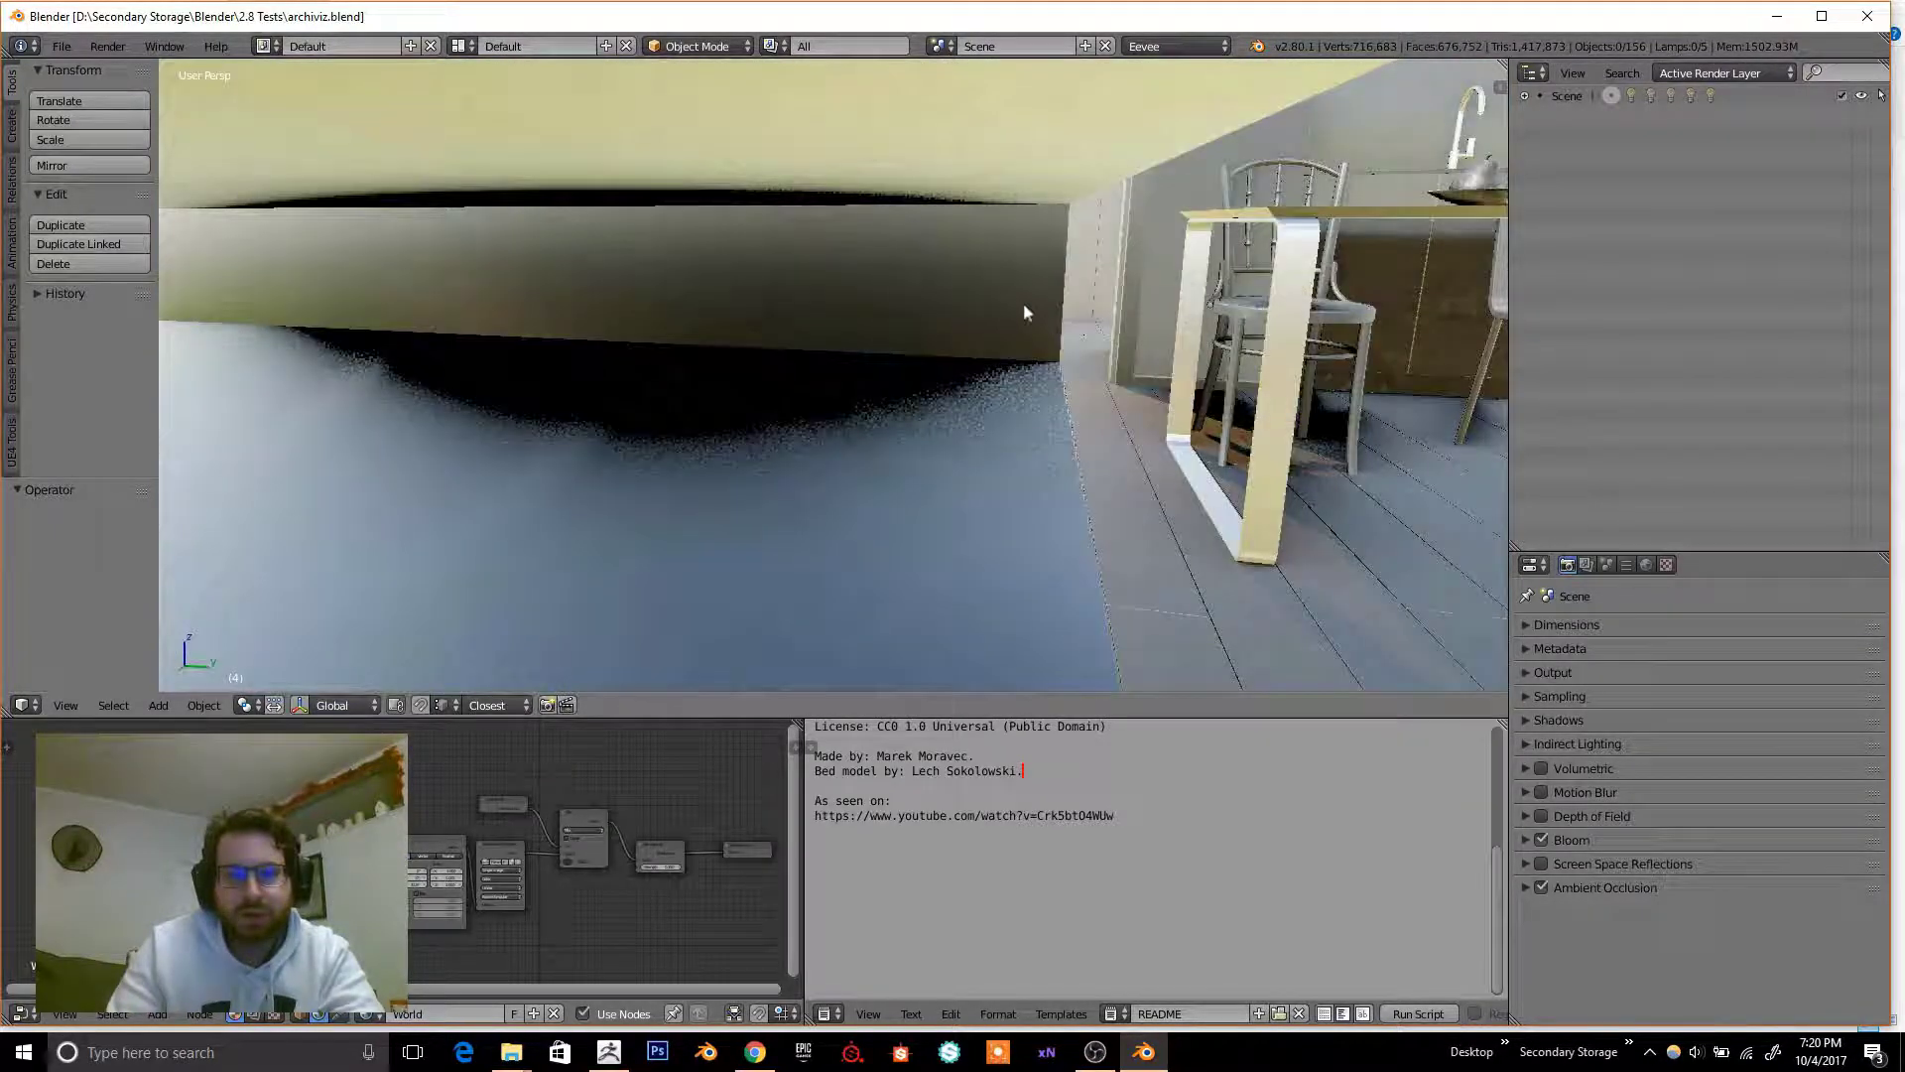
pyautogui.scroll(-6, 1032, 297)
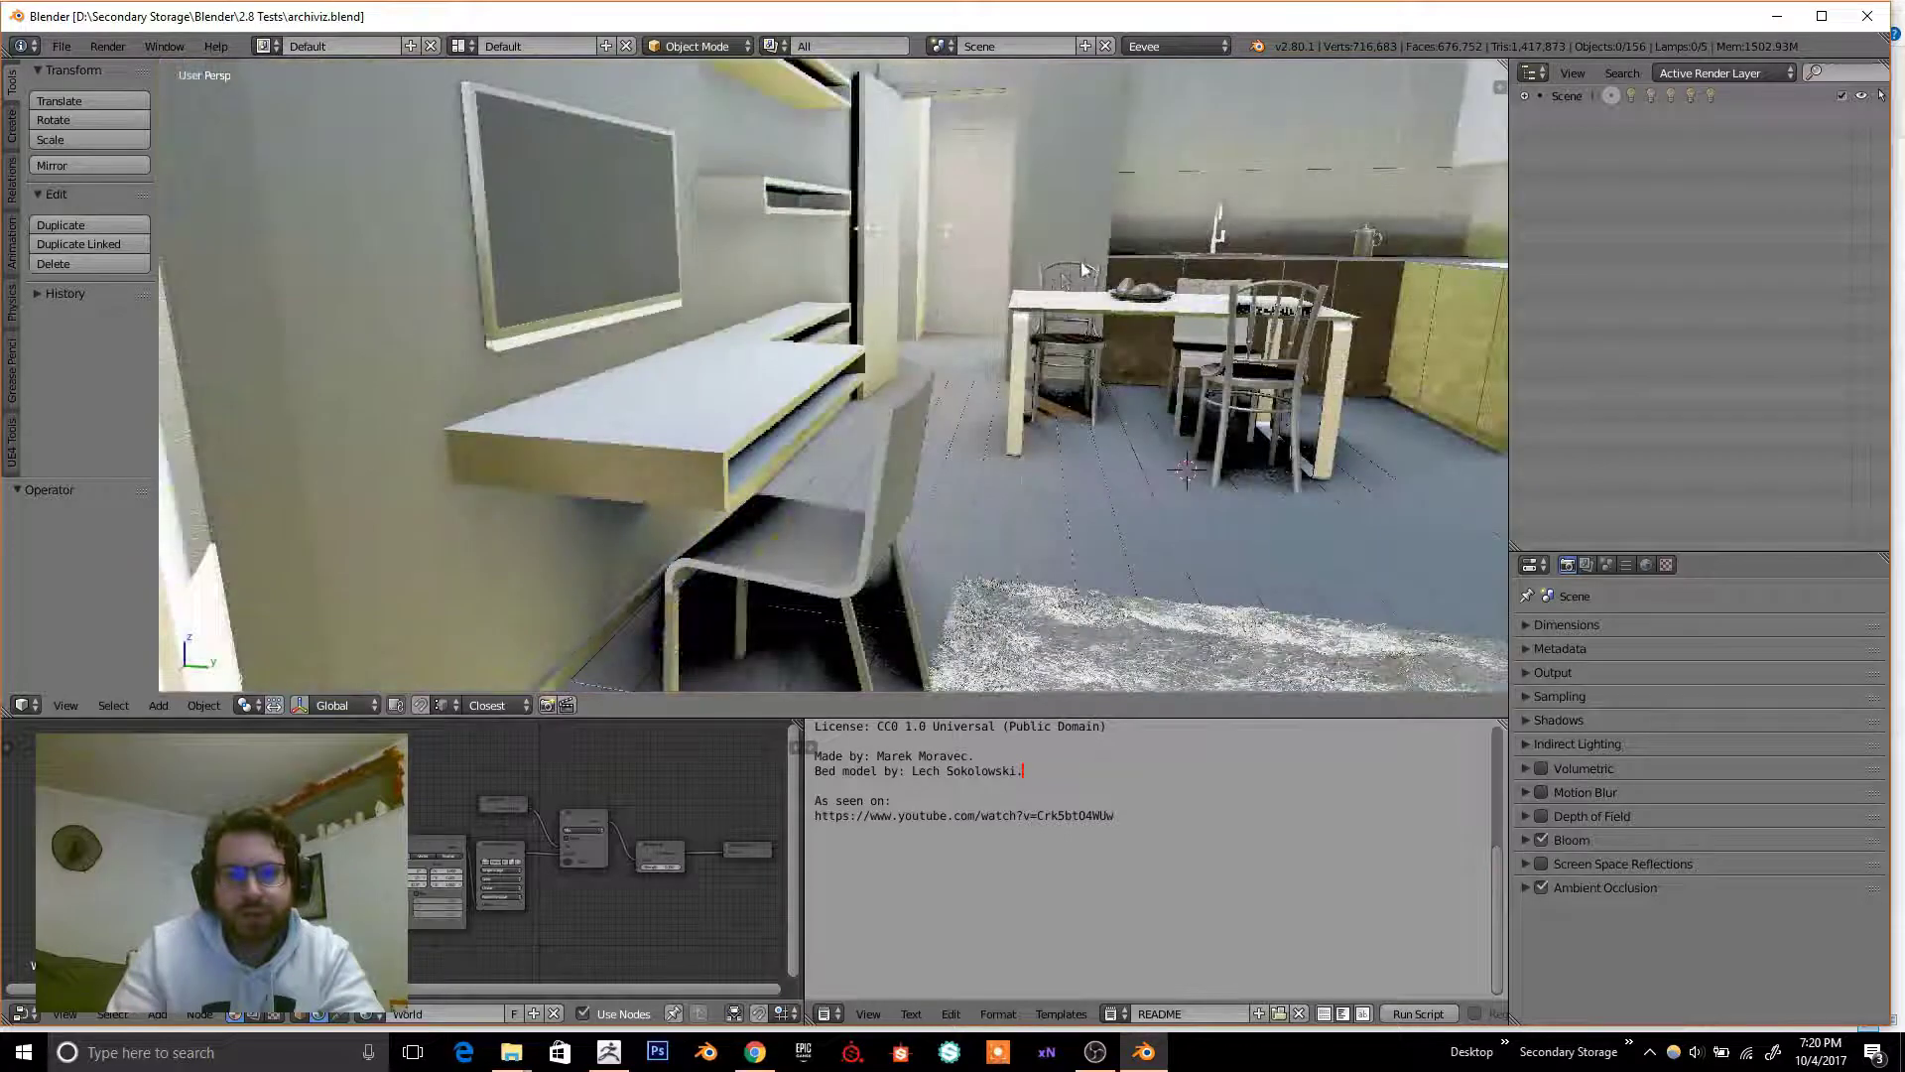
pyautogui.moveTo(1044, 289); pyautogui.dragTo(1028, 298, button='middle')
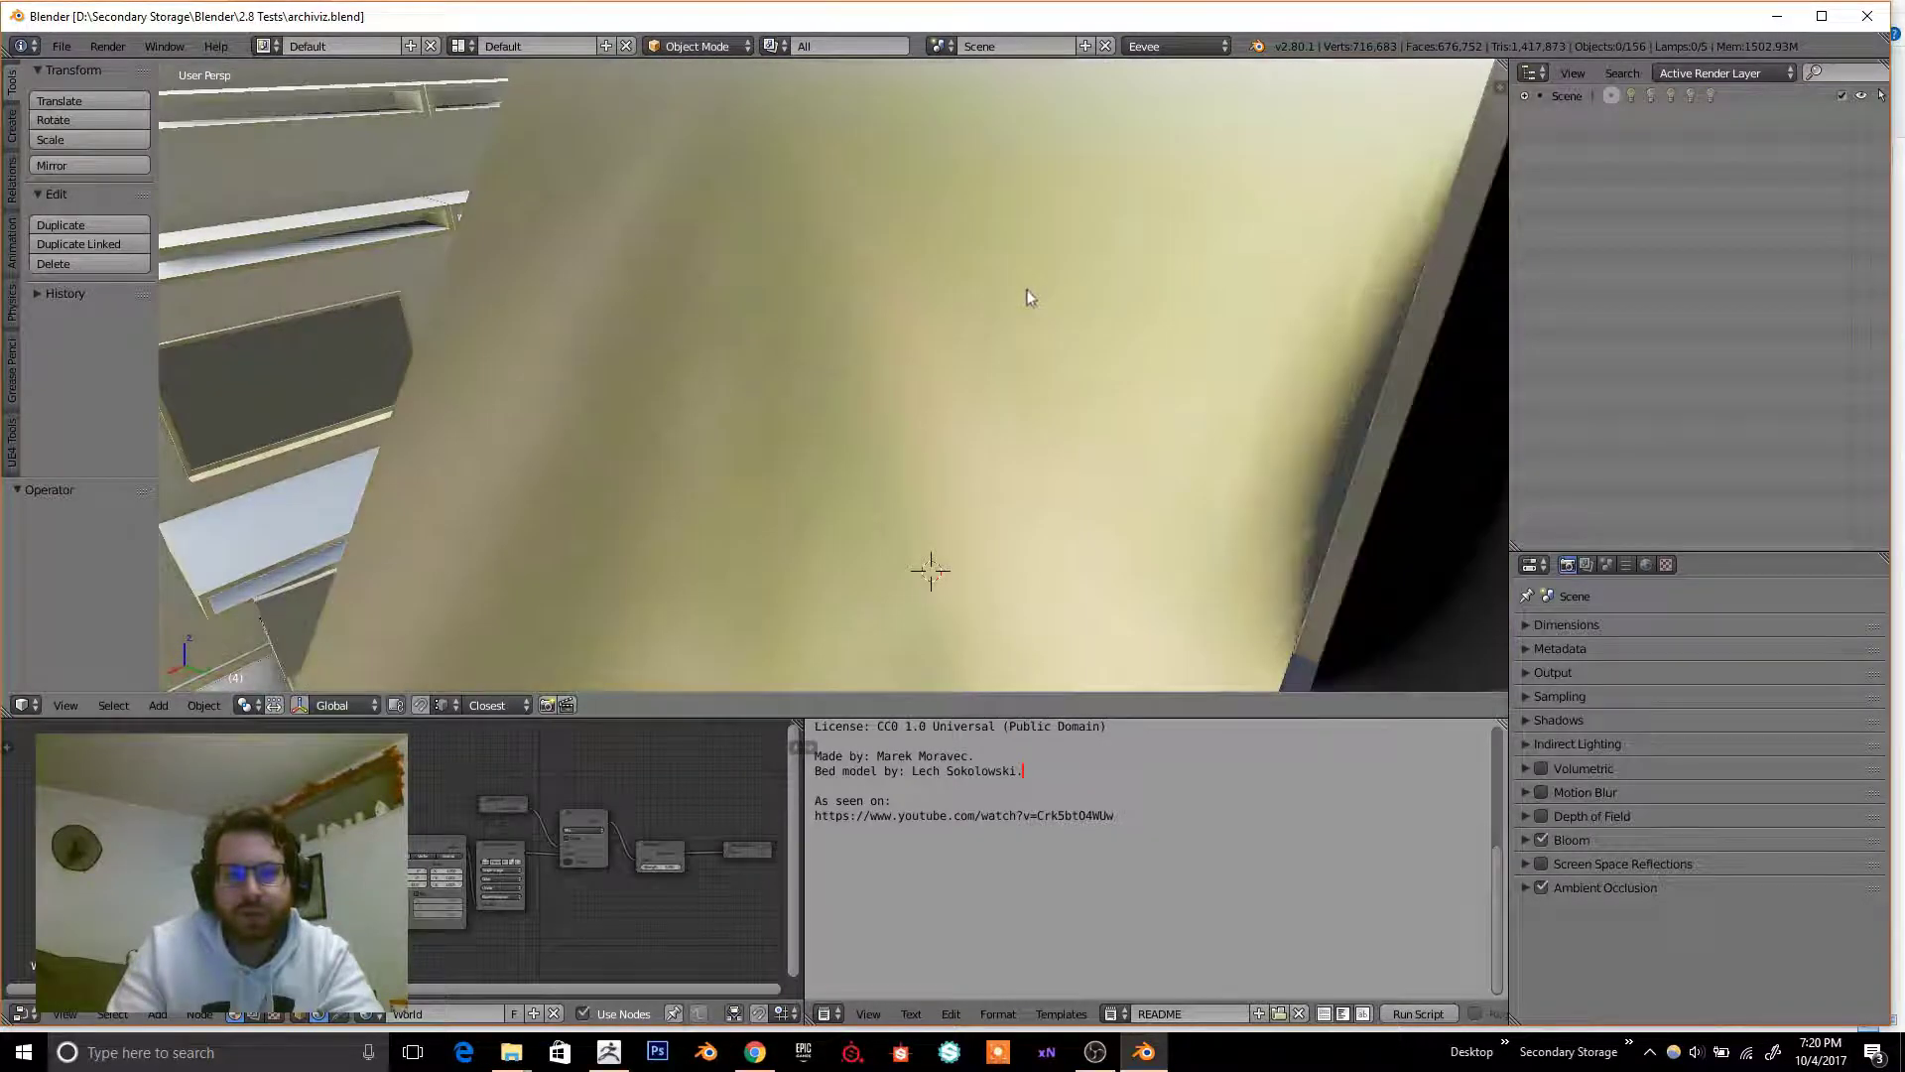
pyautogui.scroll(-5, 1028, 296)
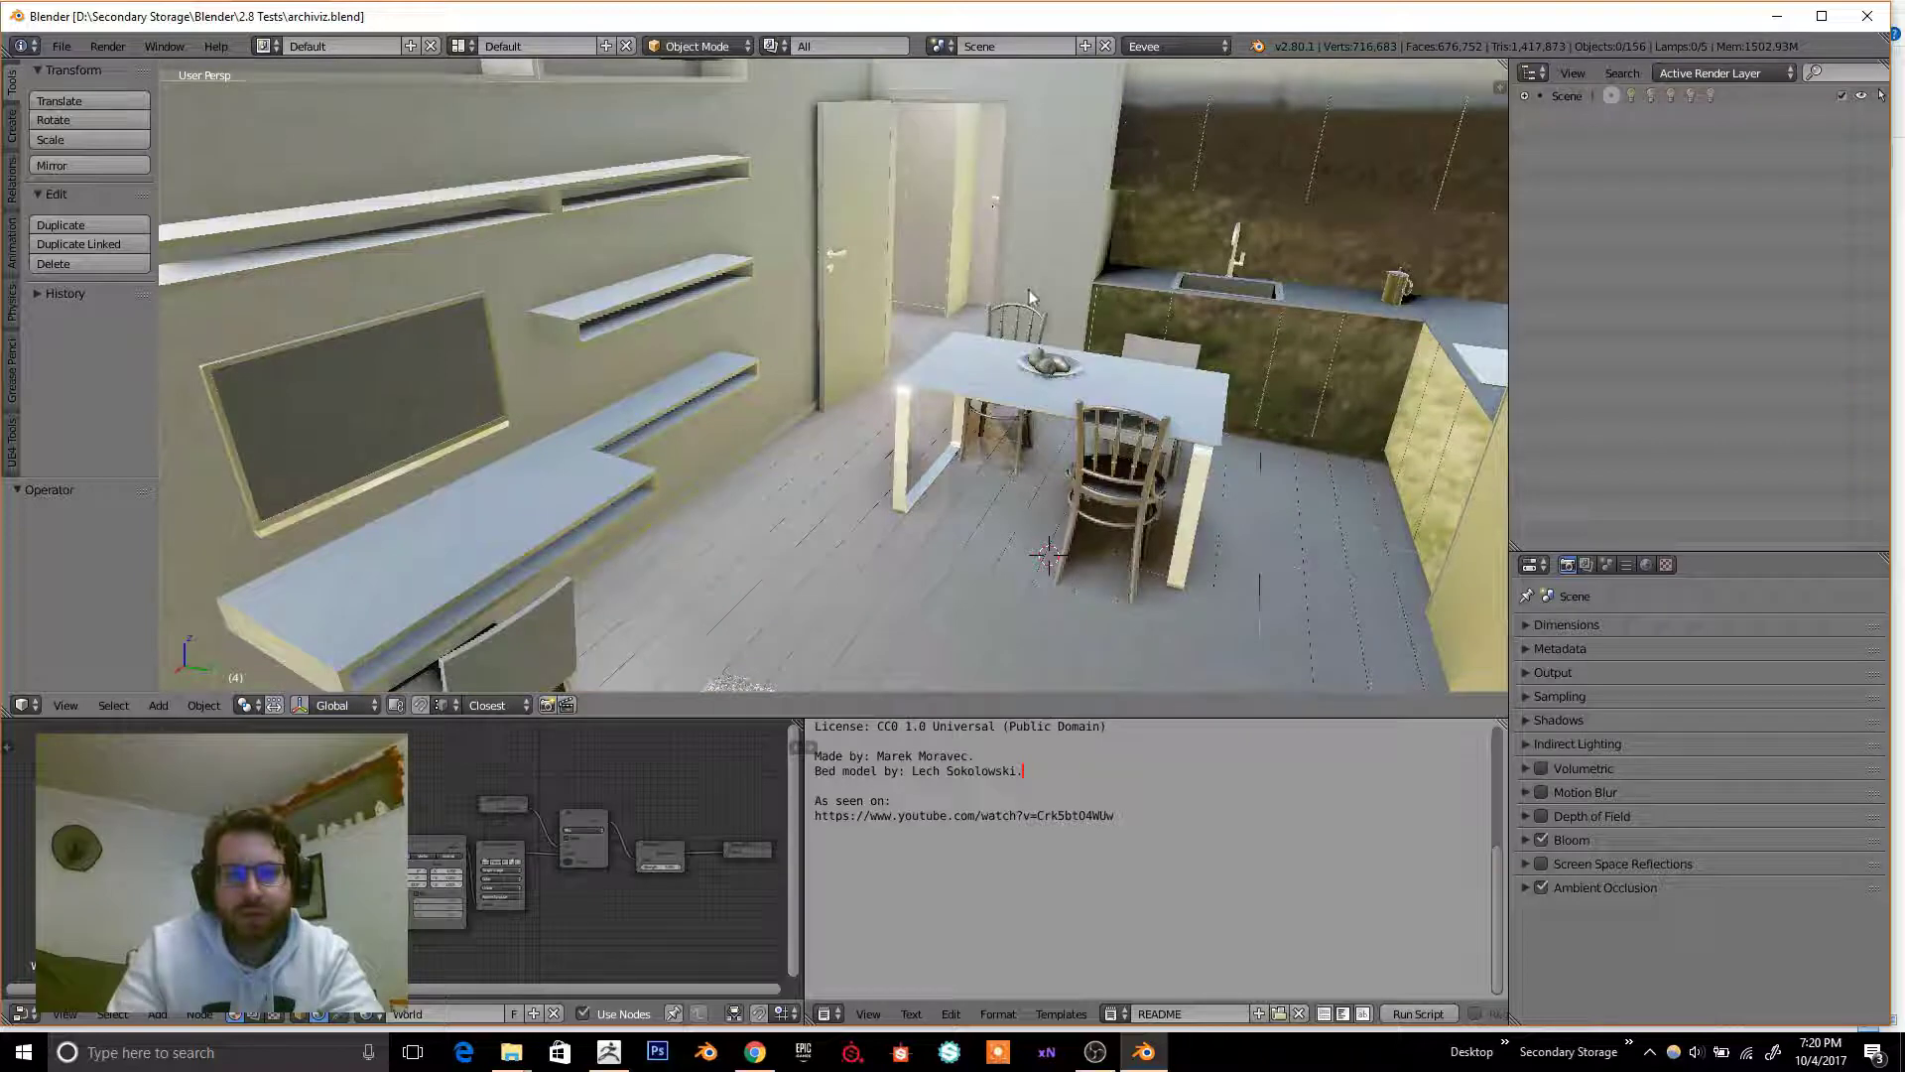
# - Switch the render engine to Clay and view the grey room from a lower angle
pyautogui.click(1195, 46)
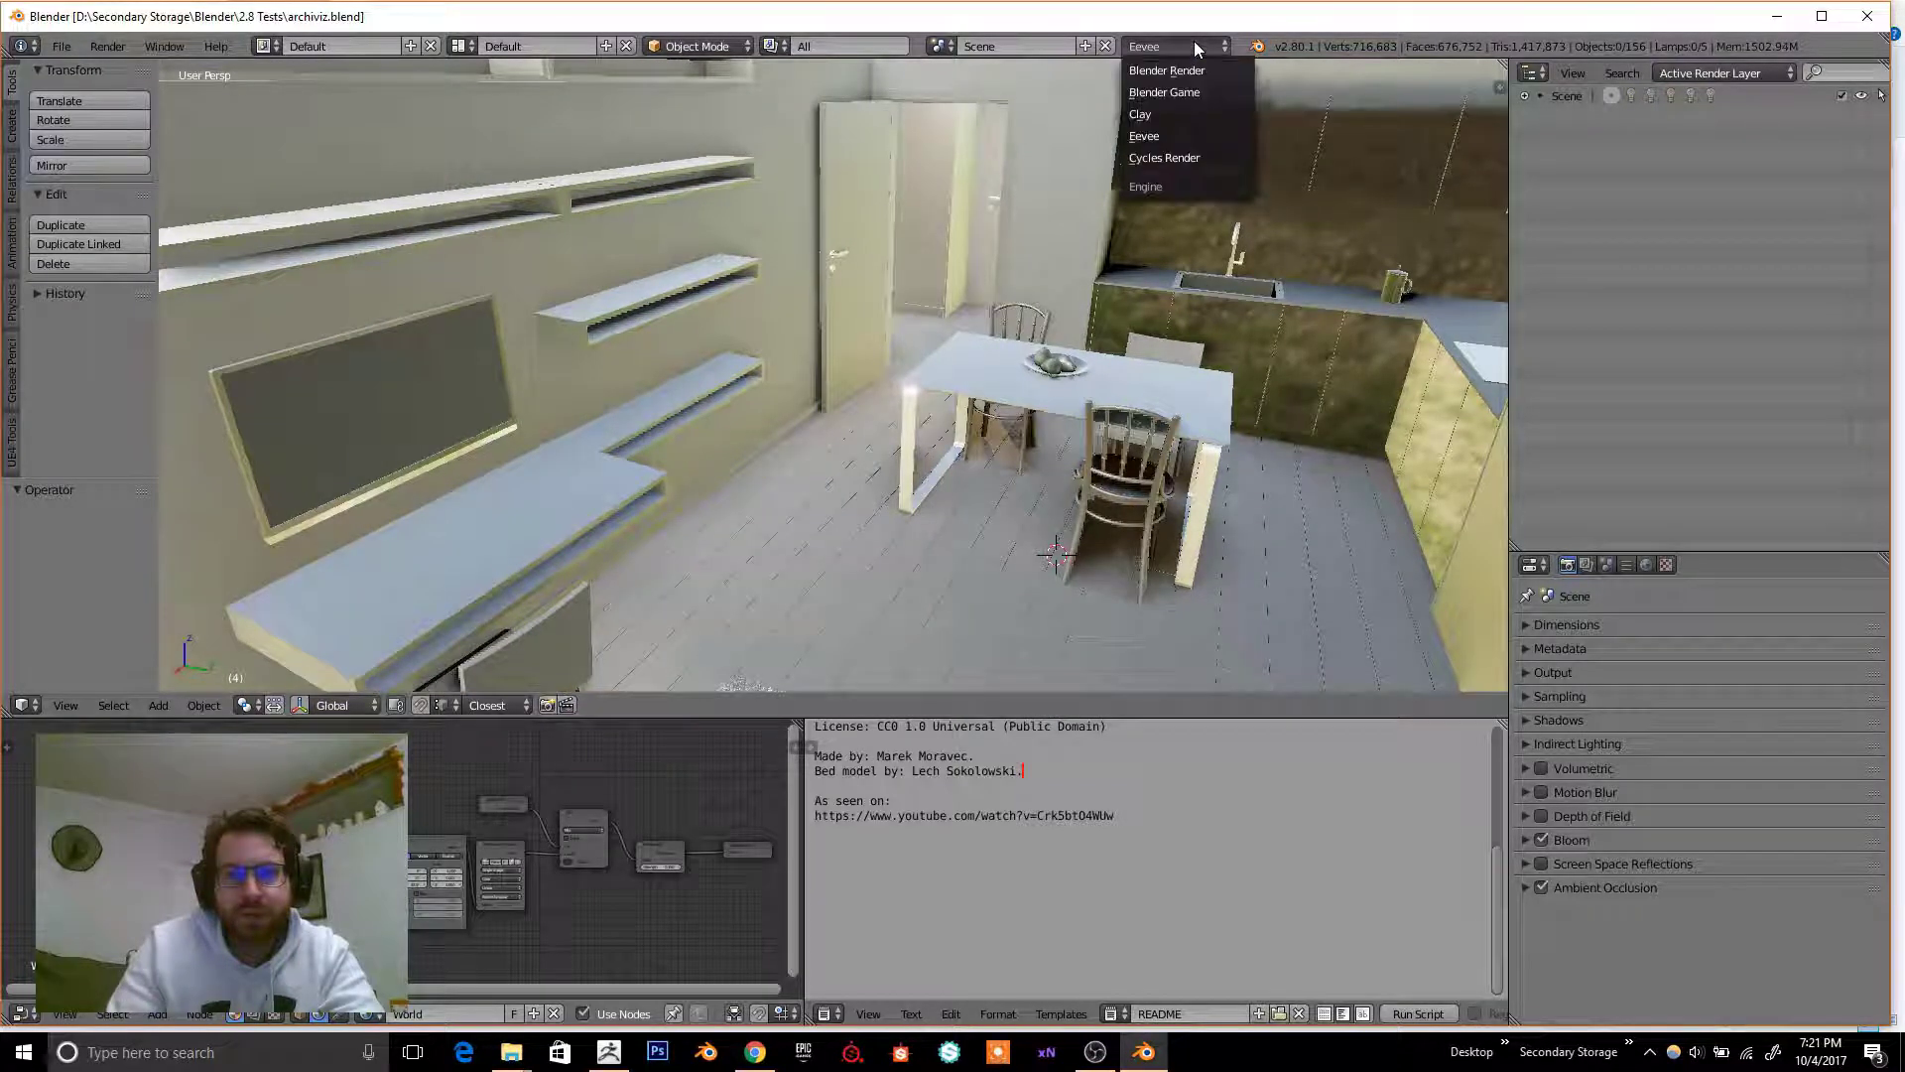
pyautogui.click(1143, 114)
pyautogui.moveTo(1004, 488); pyautogui.dragTo(890, 561, button='middle')
# - Select the Walls object, frame its geometry in Edit Mode, then return to Object Mode
pyautogui.rightClick(972, 461)
pyautogui.moveTo(972, 461); pyautogui.dragTo(982, 469, button='middle')
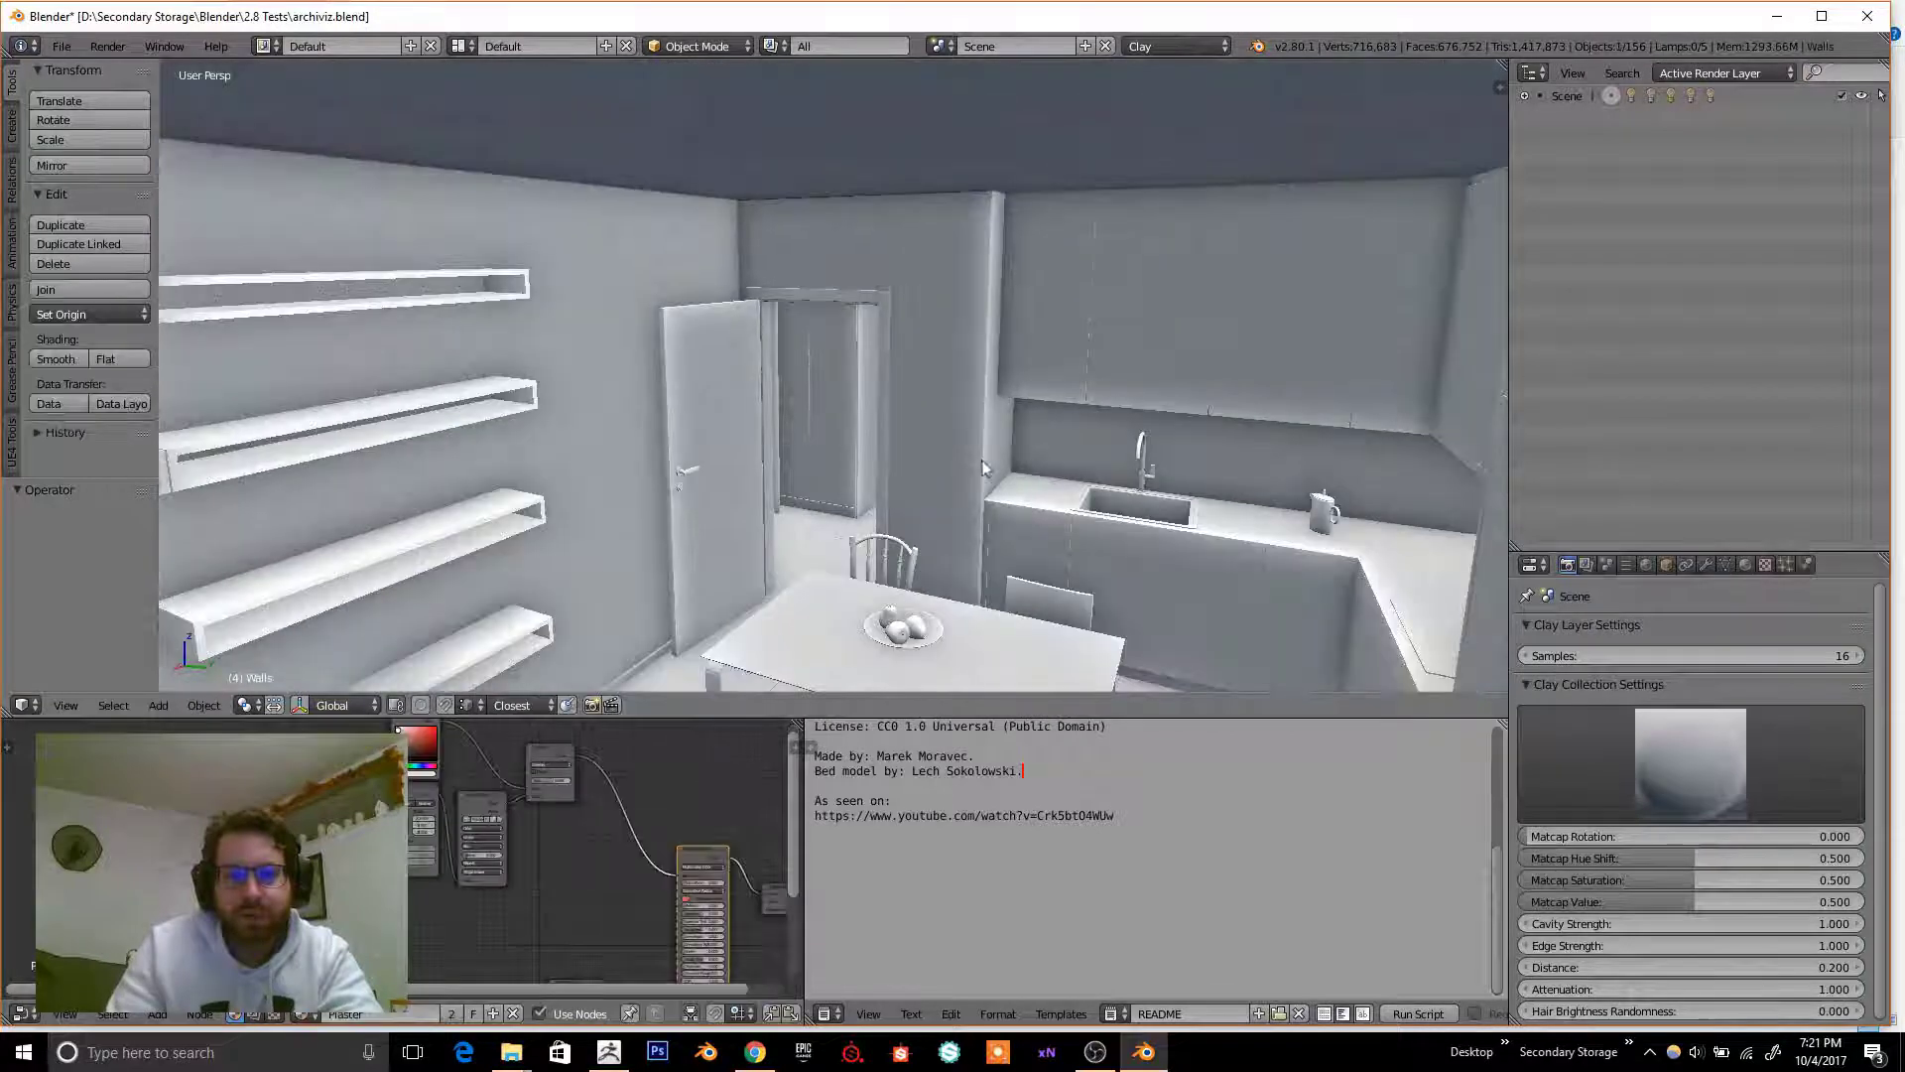
pyautogui.press('Tab')
pyautogui.press('KP_Decimal')
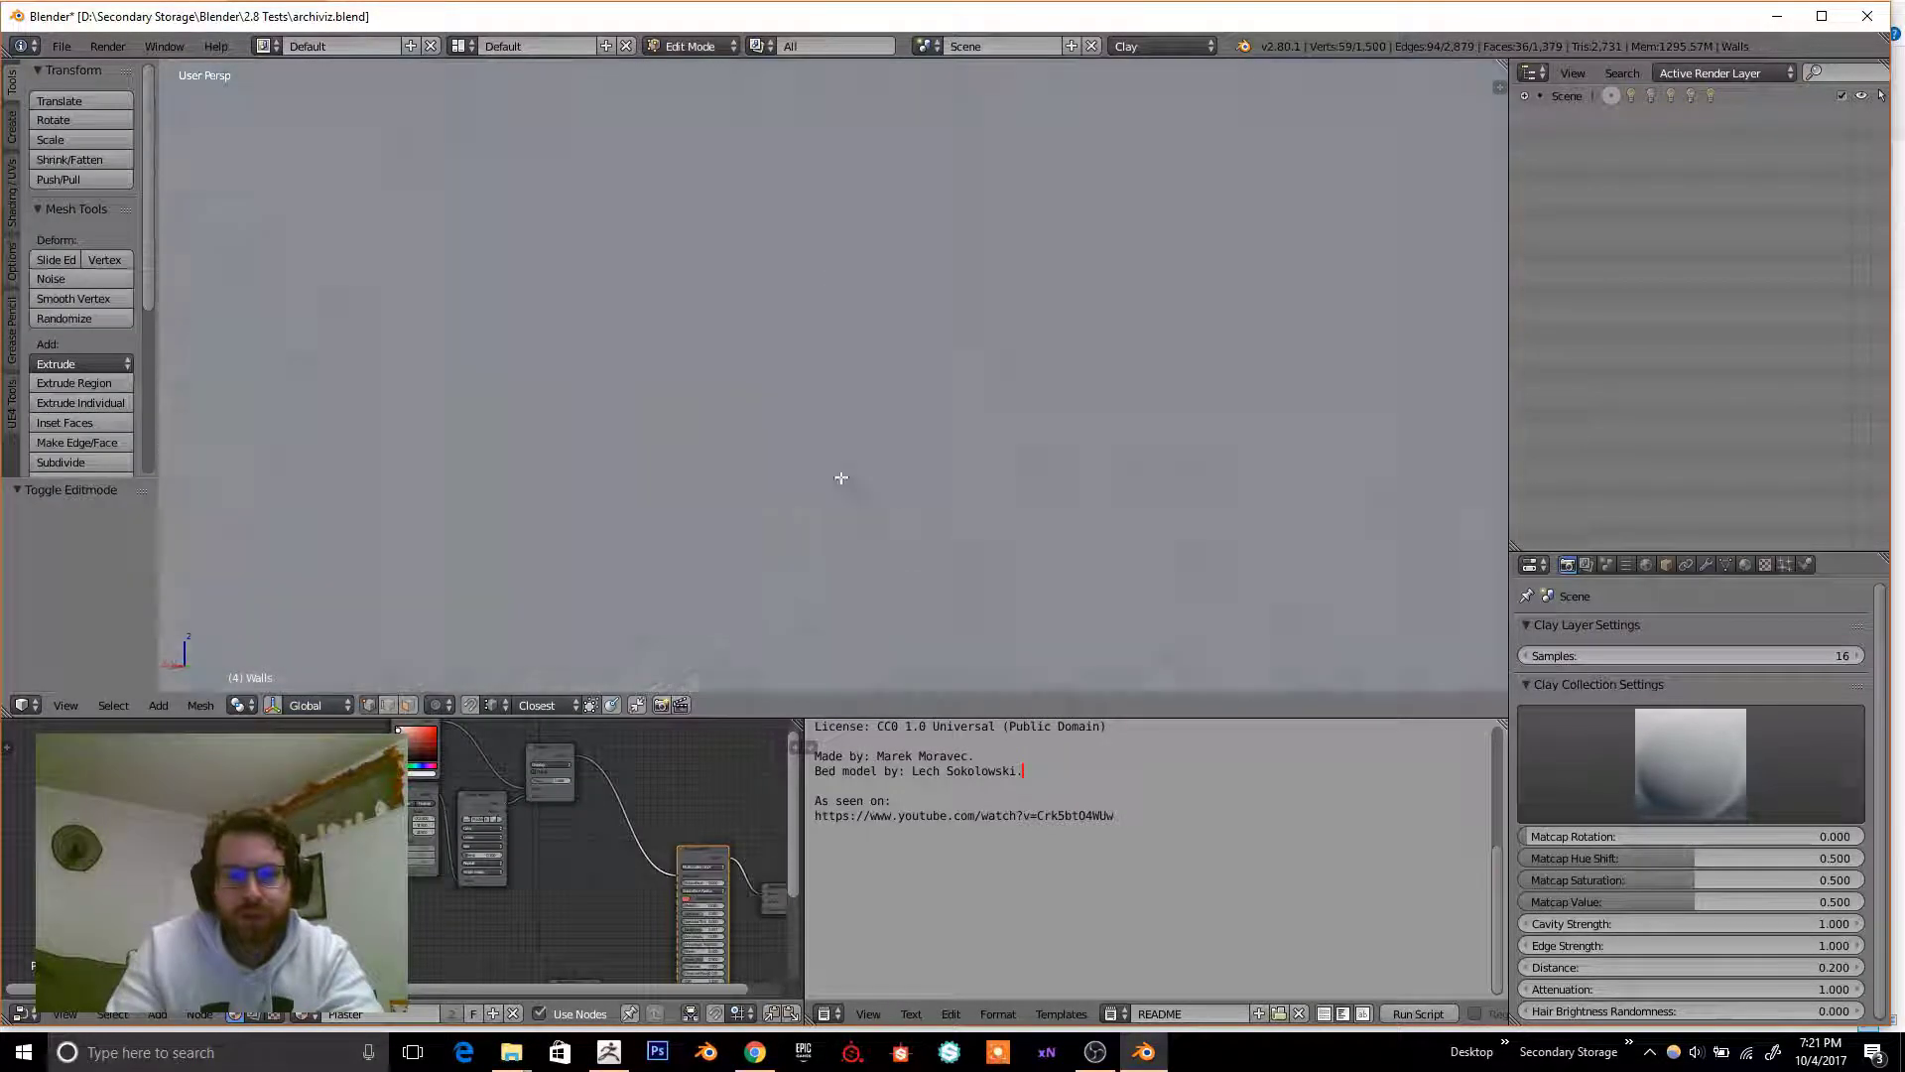
pyautogui.moveTo(835, 473); pyautogui.dragTo(914, 461, button='middle')
pyautogui.press('Tab')
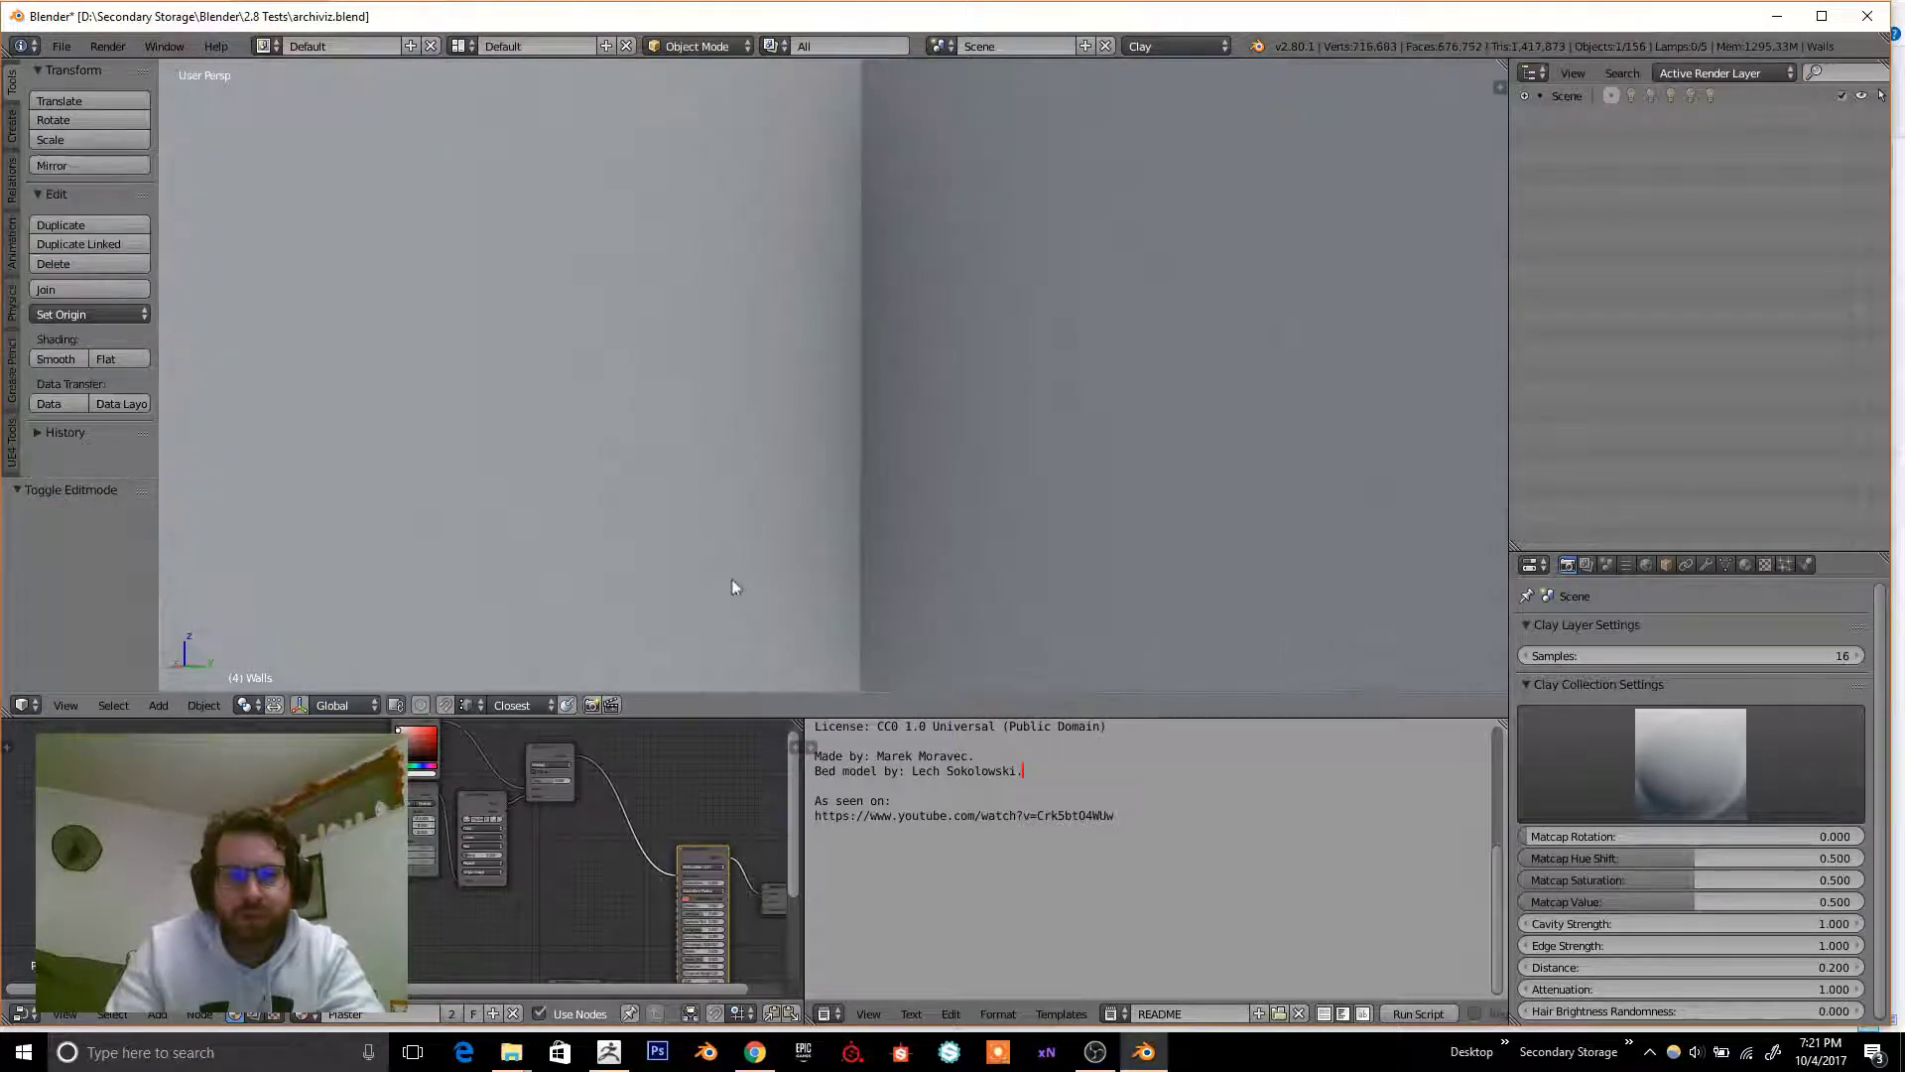
pyautogui.moveTo(731, 582); pyautogui.dragTo(822, 488, button='middle')
# - Select Plane.005 and DIR-Kitchen, zoom out, and switch the render engine to Blender Render
pyautogui.rightClick(819, 485)
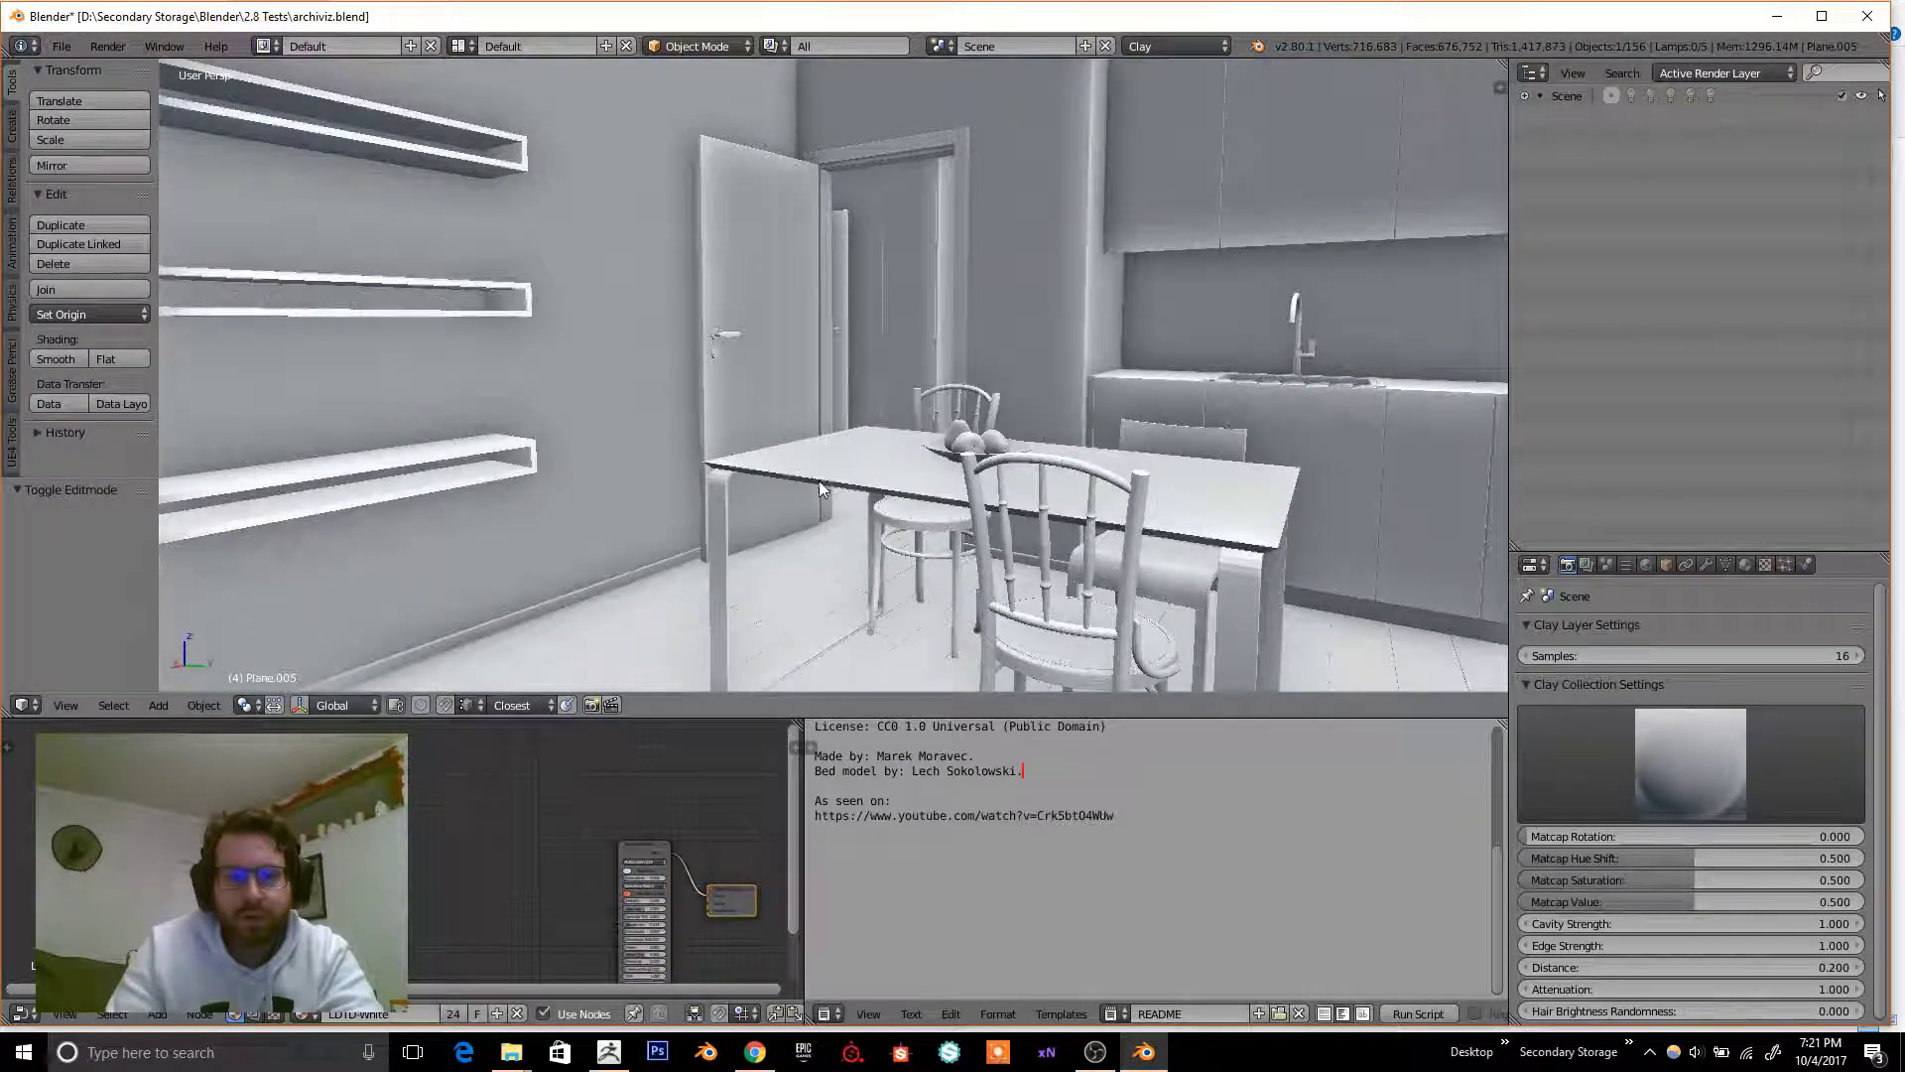
pyautogui.press('Tab')
pyautogui.press('Tab')
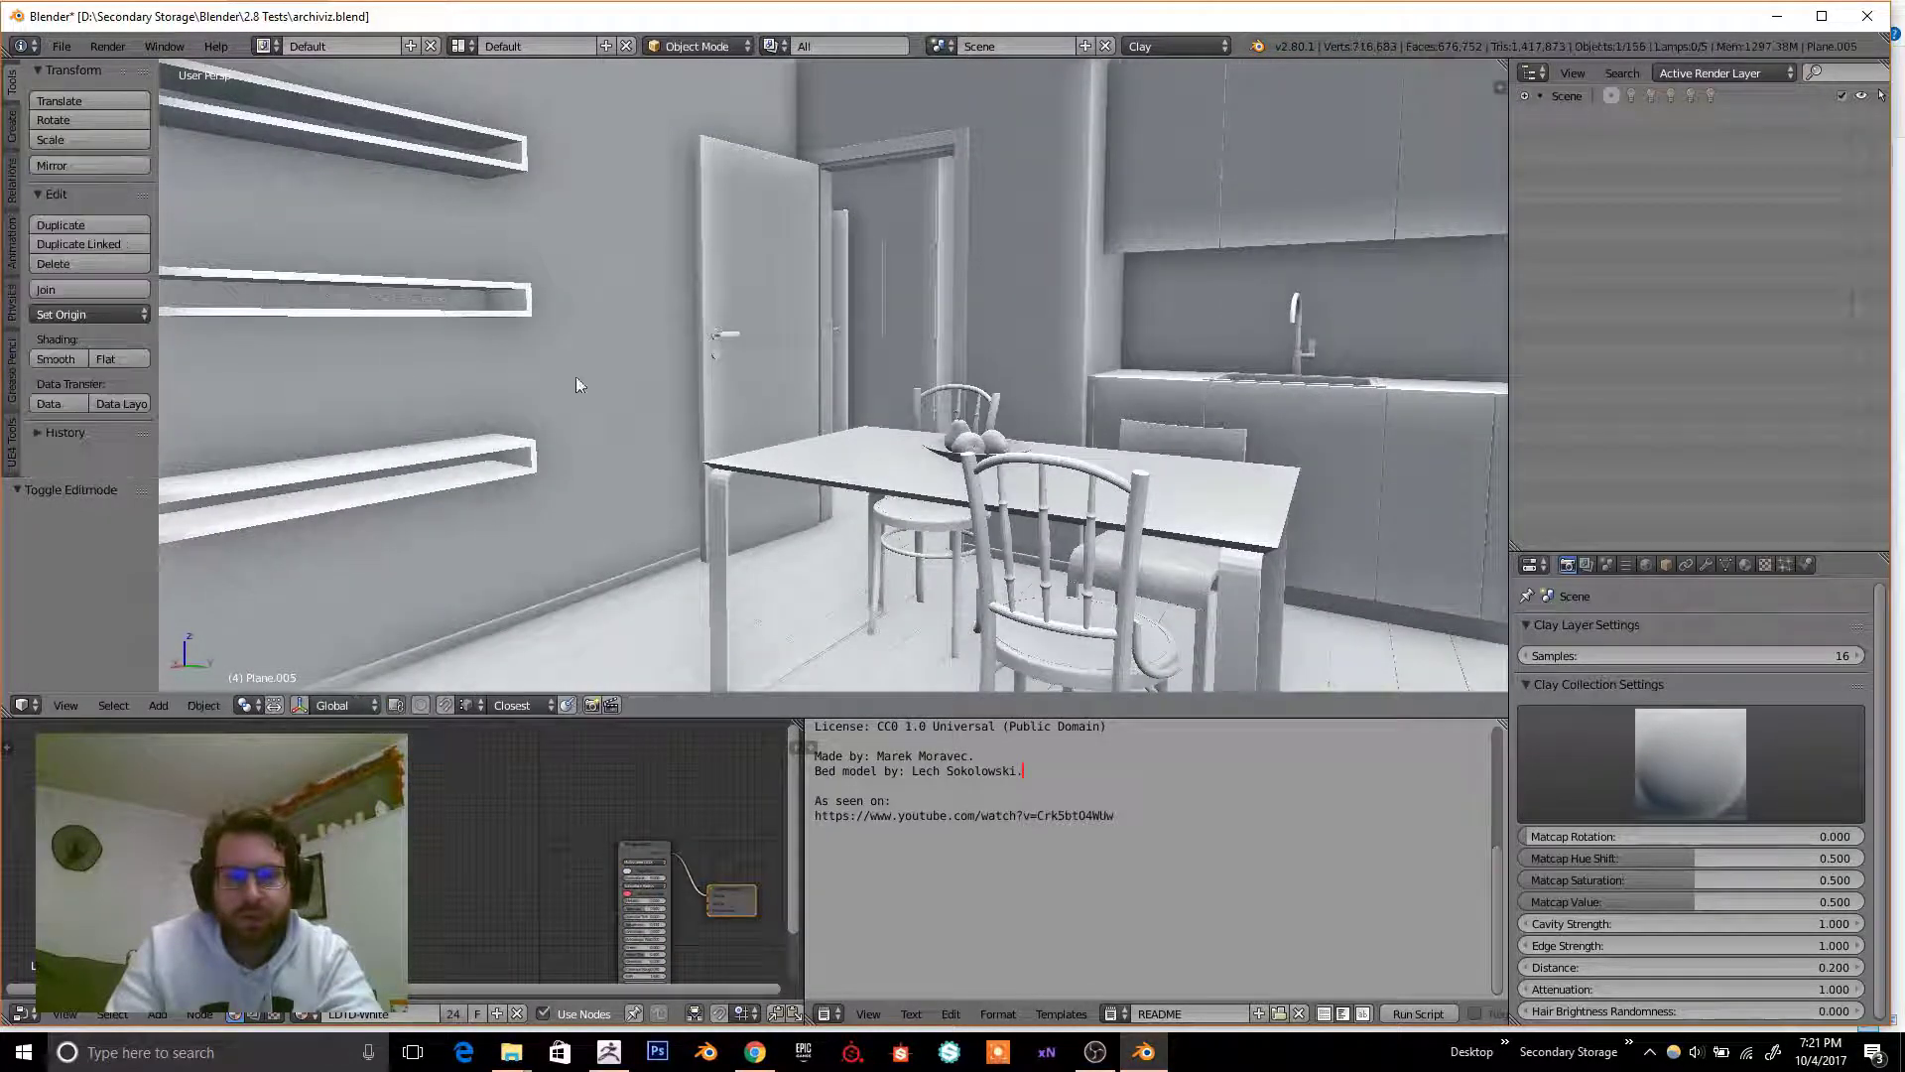
pyautogui.rightClick(443, 447)
pyautogui.moveTo(435, 457); pyautogui.dragTo(764, 411, button='middle')
pyautogui.scroll(-10, 724, 435)
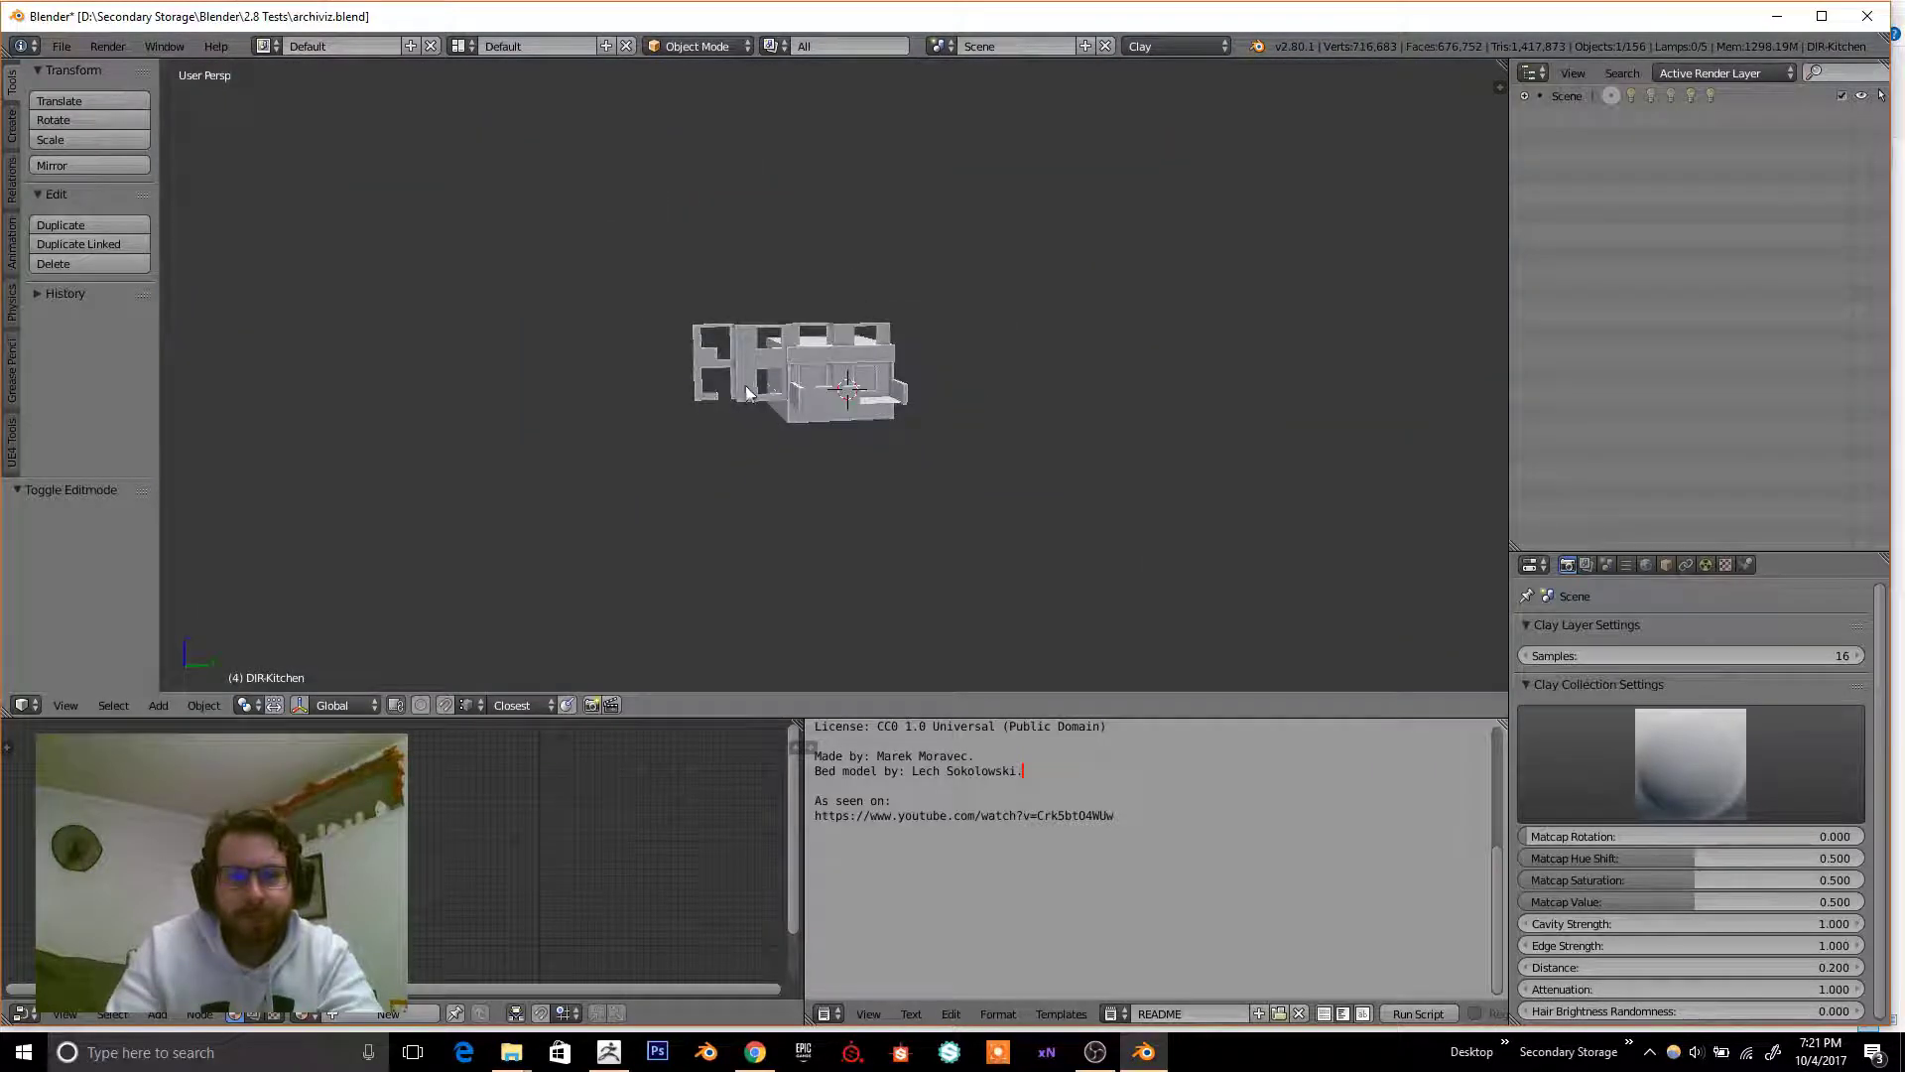
pyautogui.scroll(6, 746, 386)
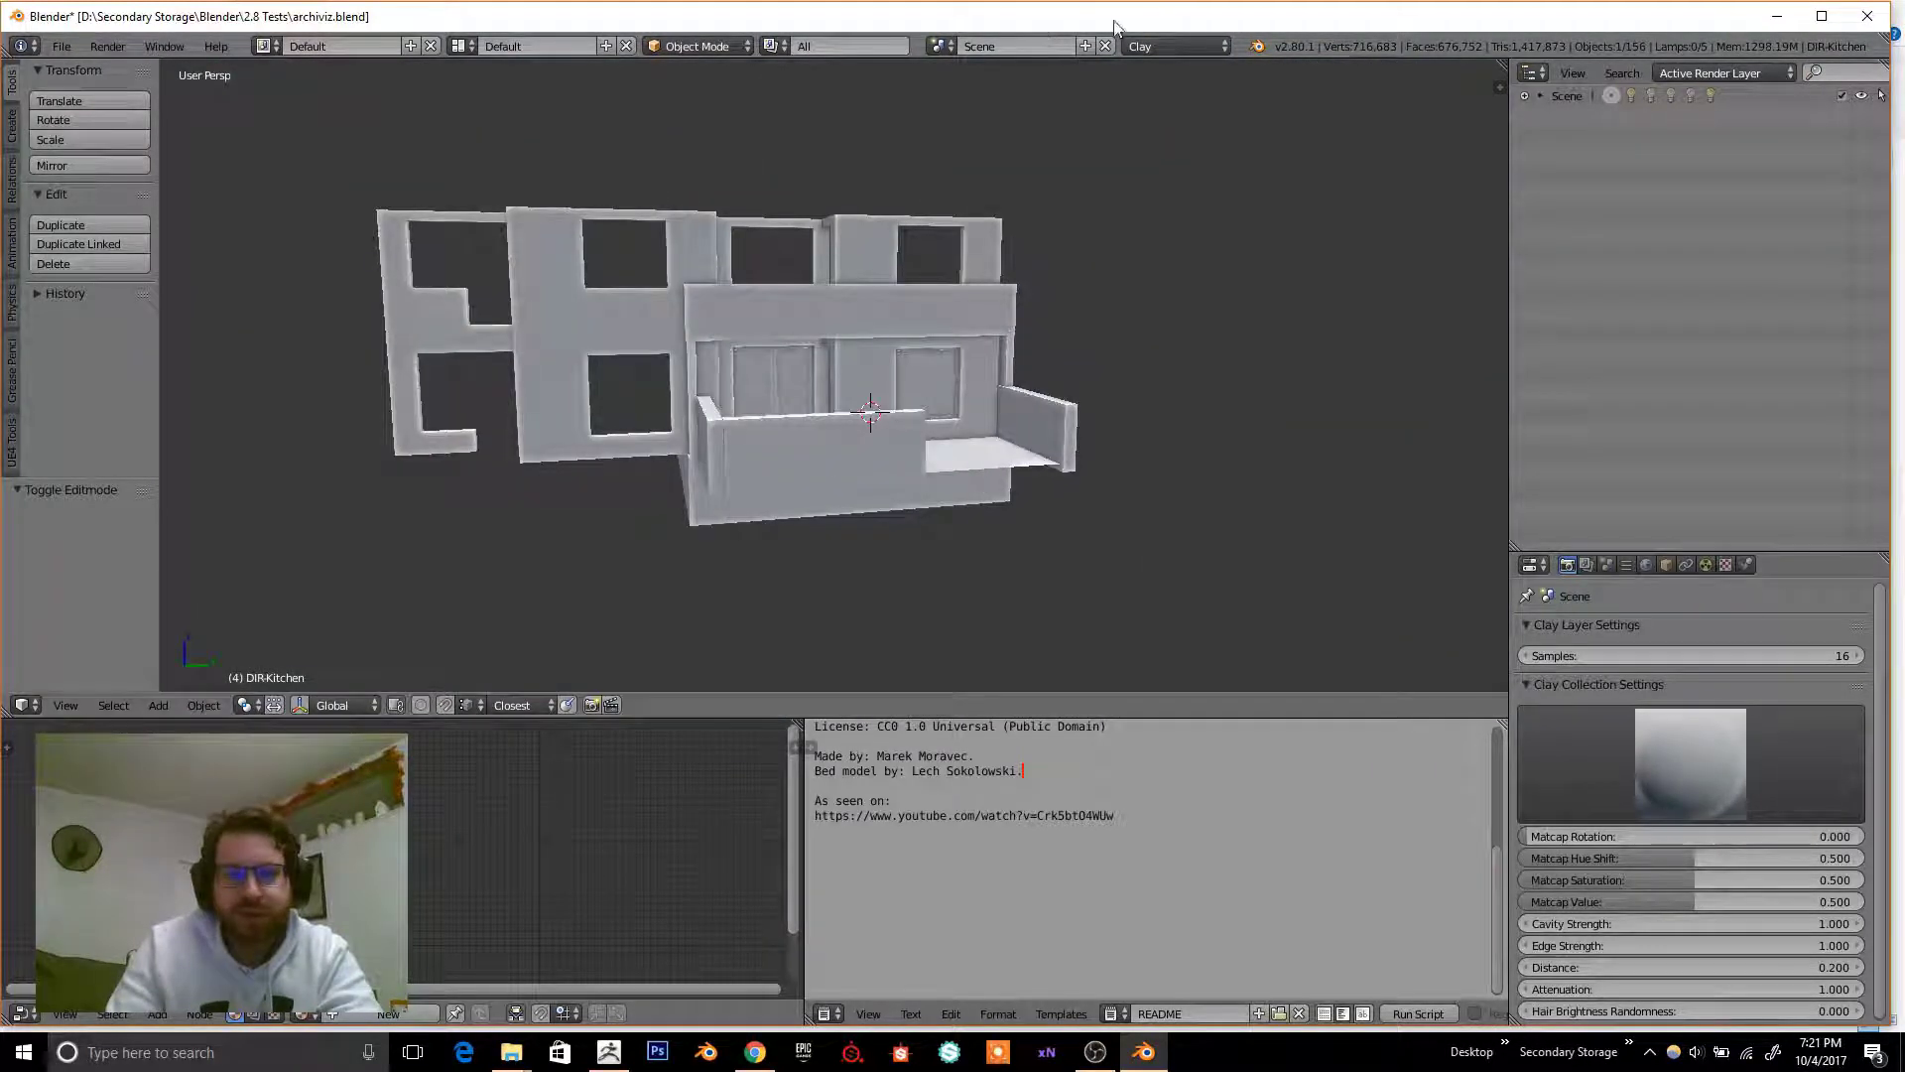
pyautogui.click(1163, 45)
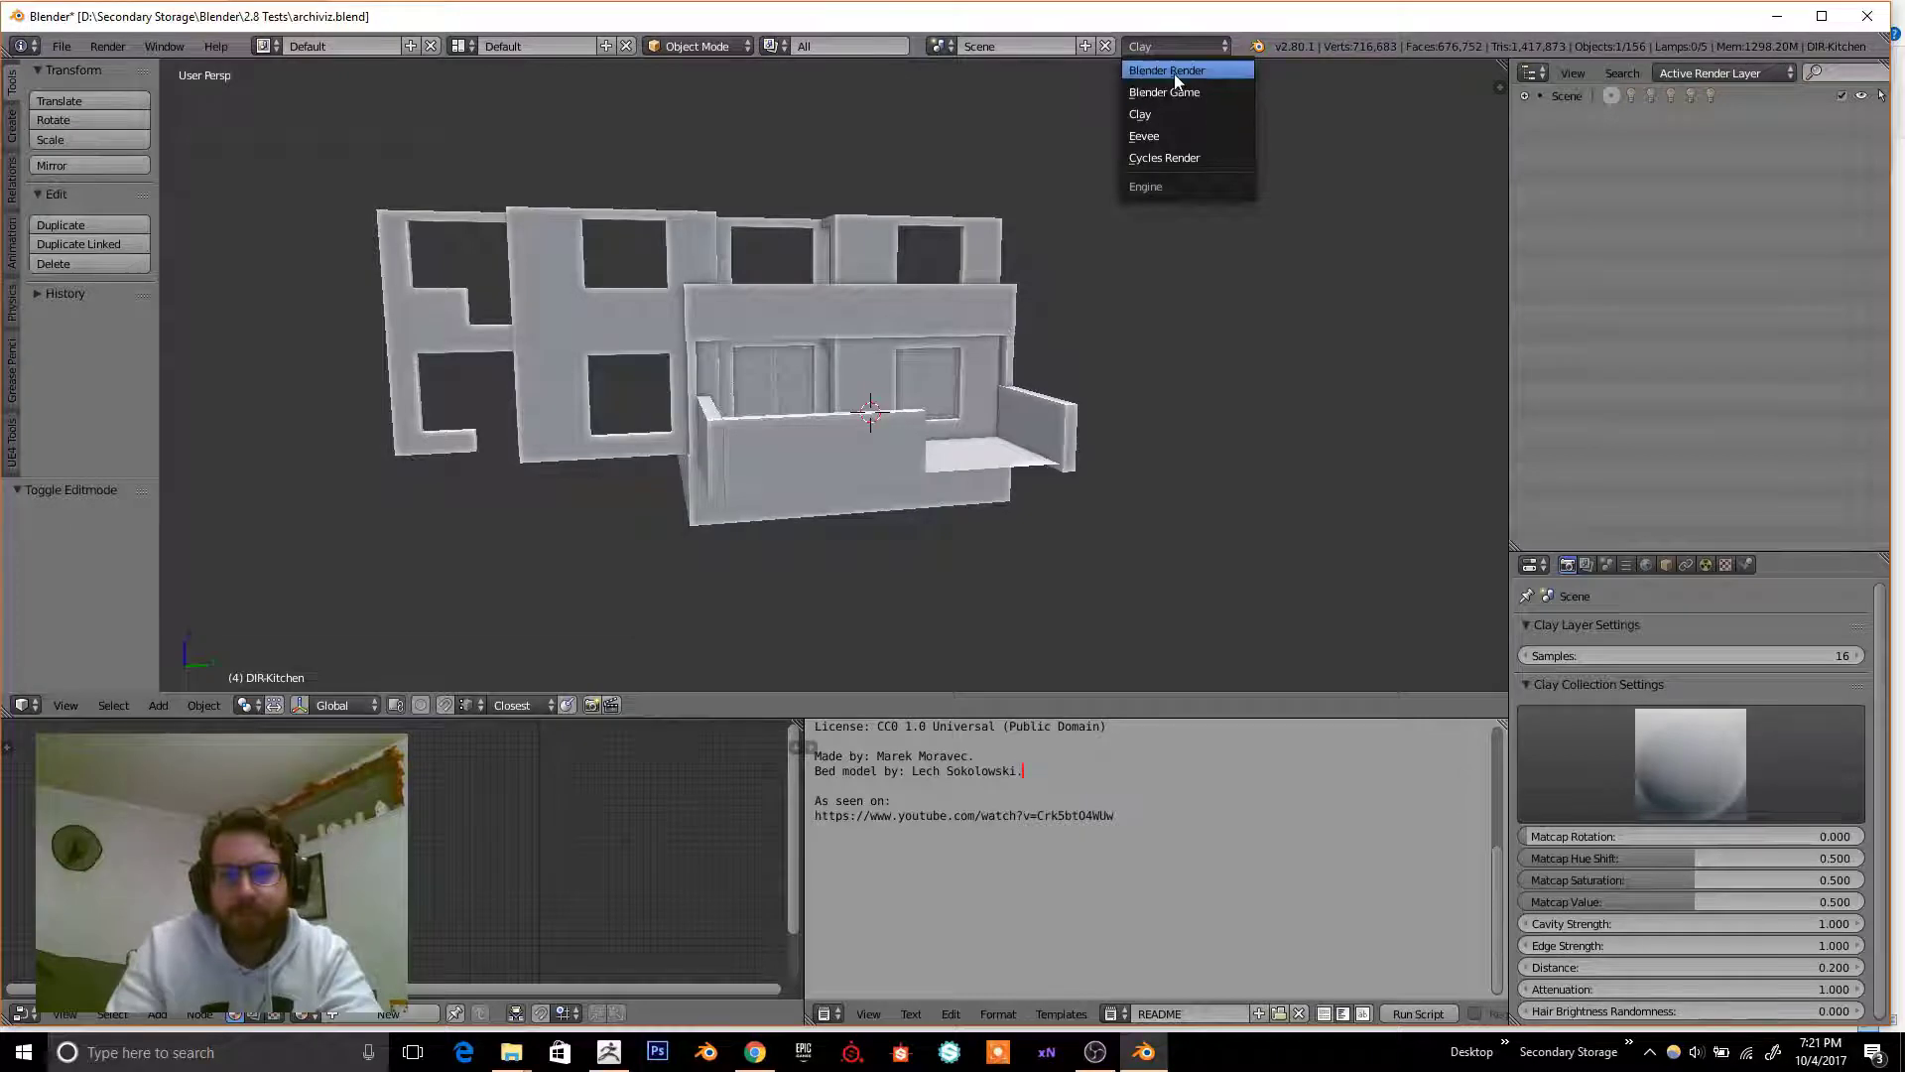
pyautogui.click(1175, 71)
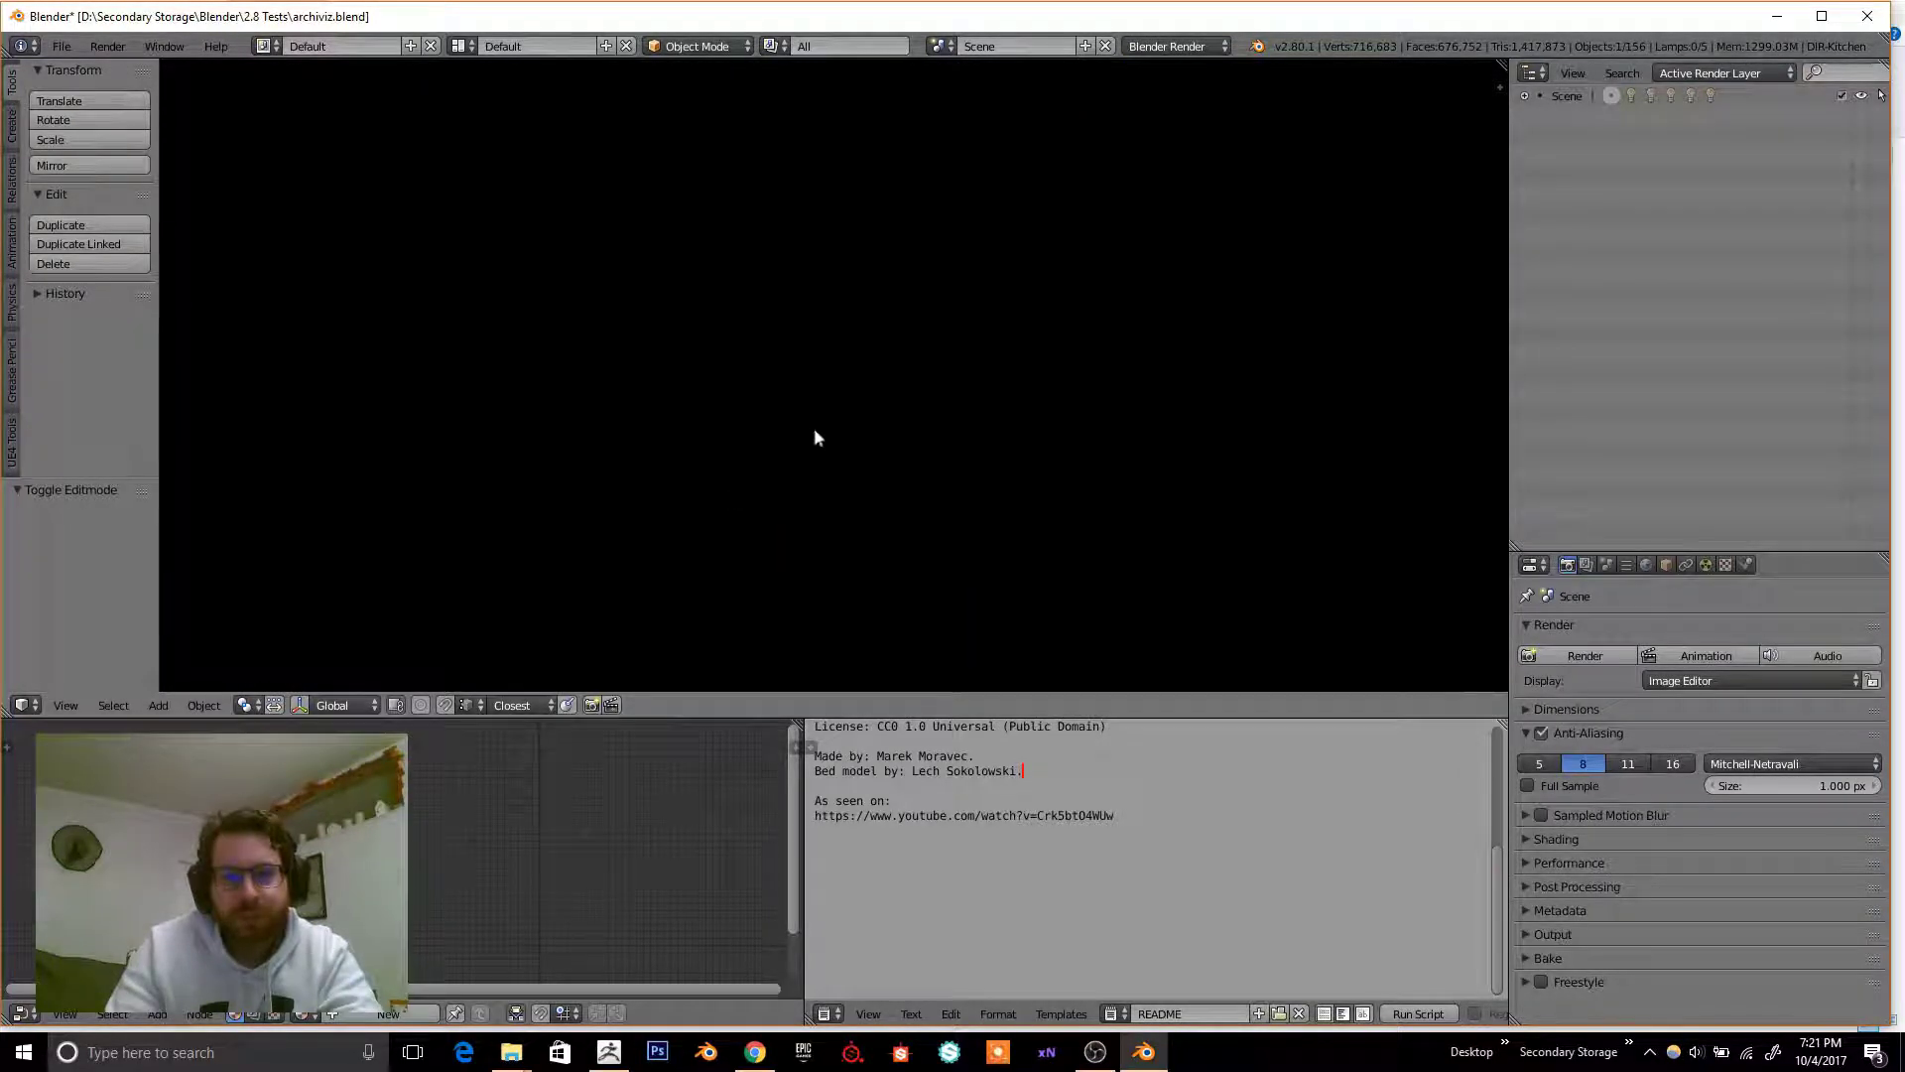
# - Orbit the wireframe building and set the render engine dropdown to Cycles Render
pyautogui.click(1165, 50)
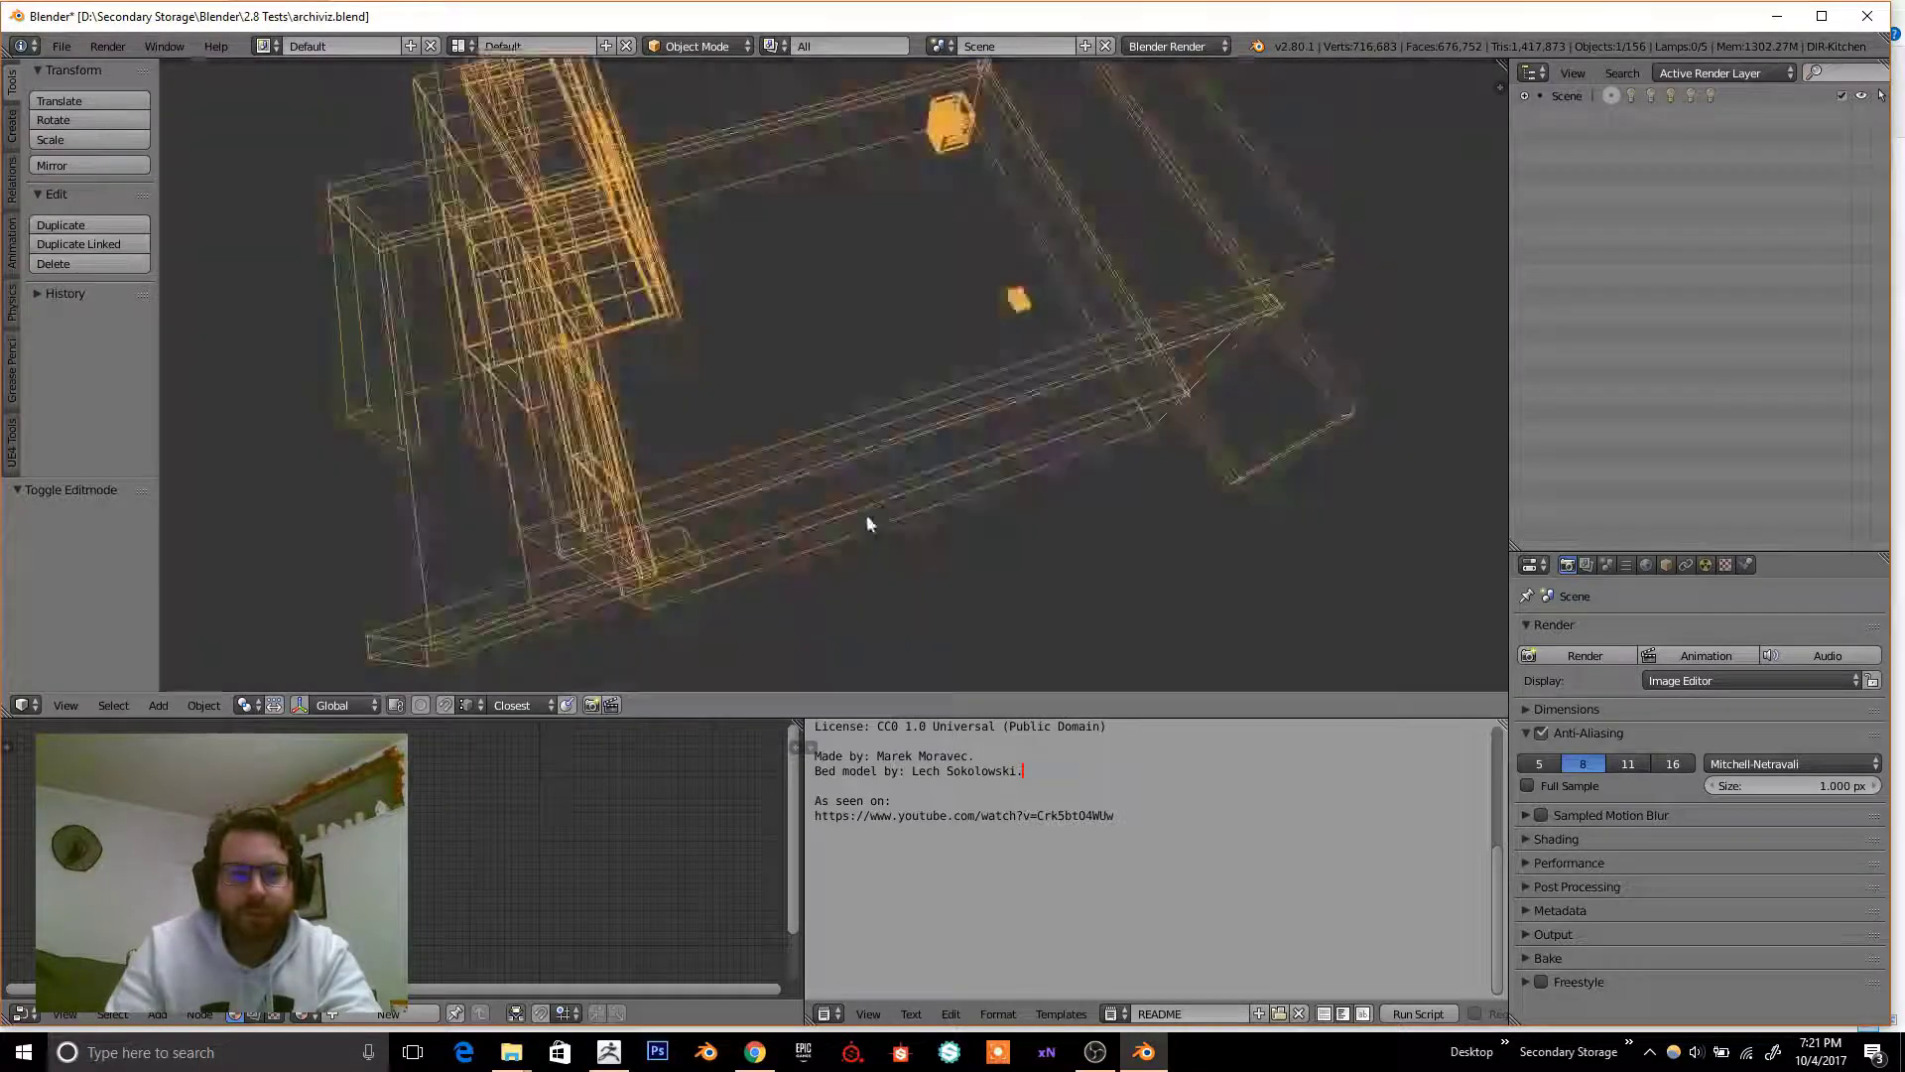
pyautogui.moveTo(863, 523); pyautogui.dragTo(976, 371, button='middle')
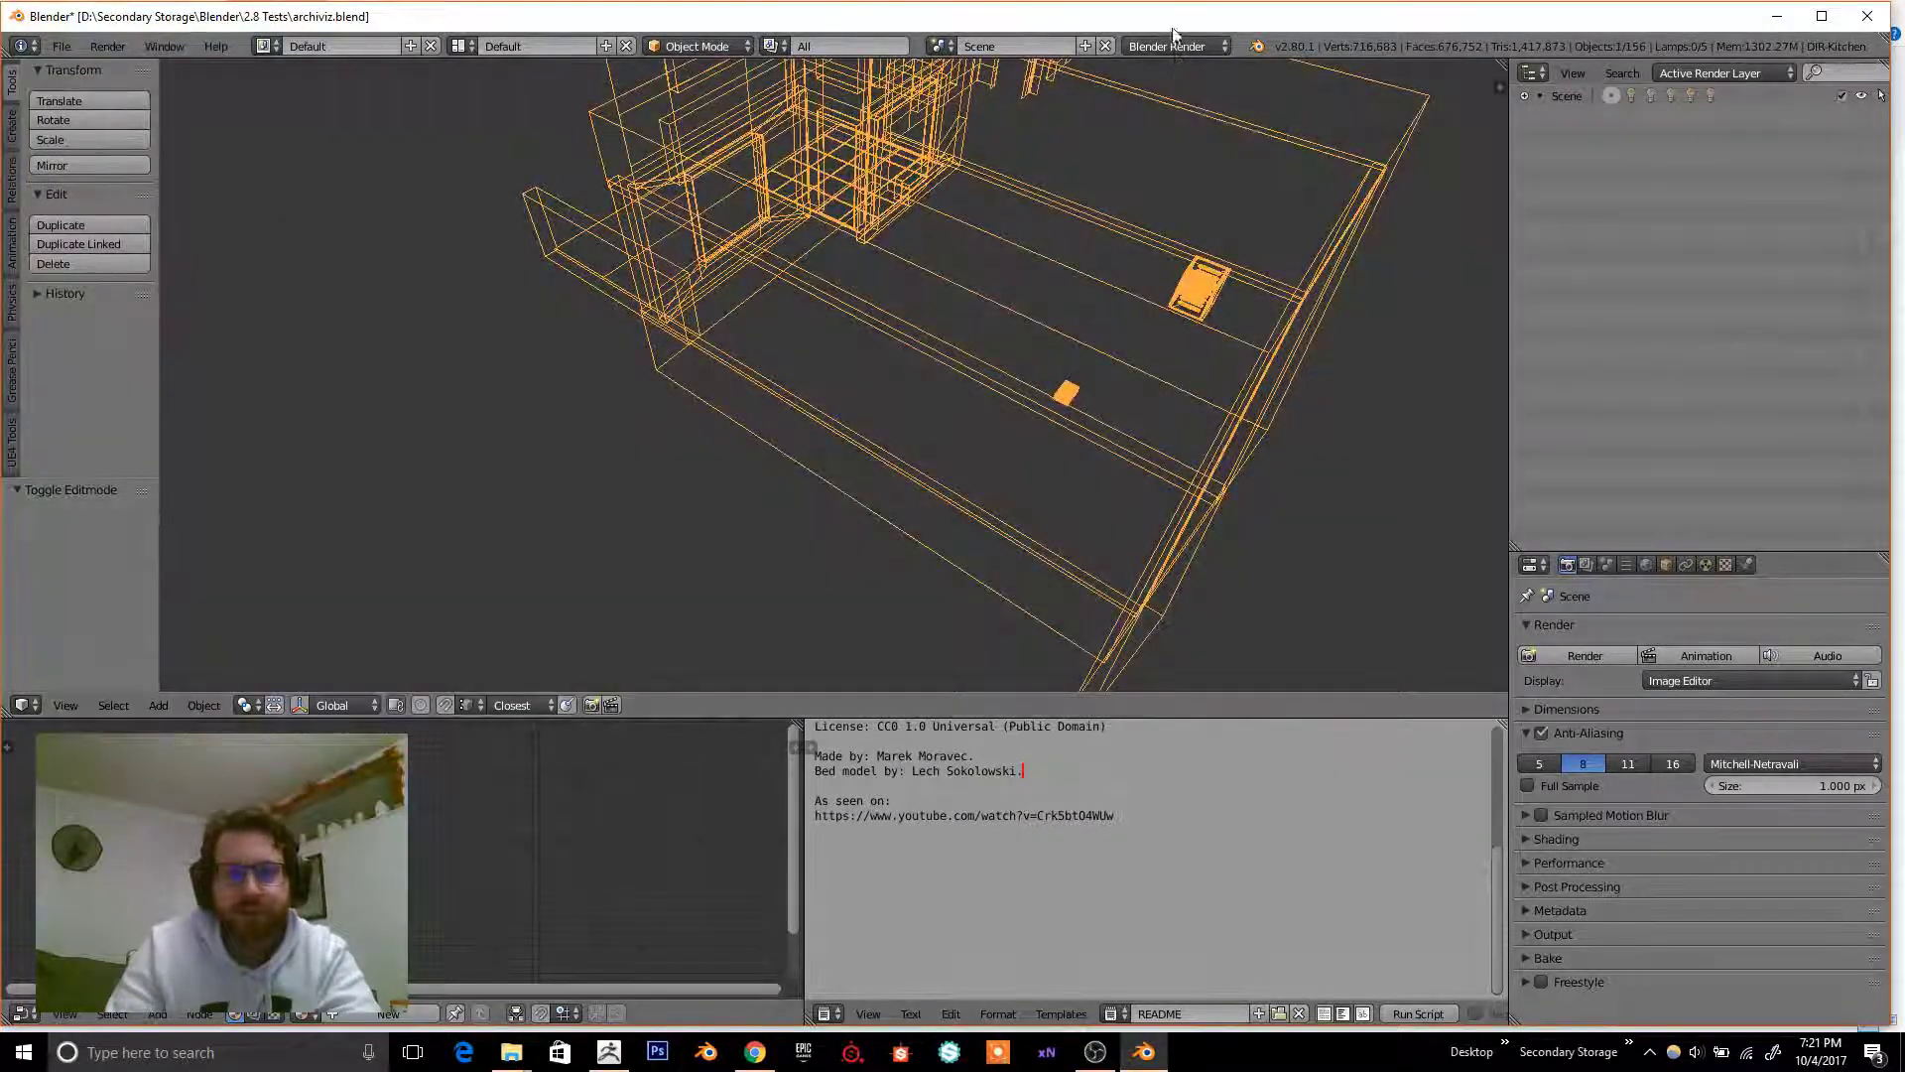
pyautogui.click(1167, 46)
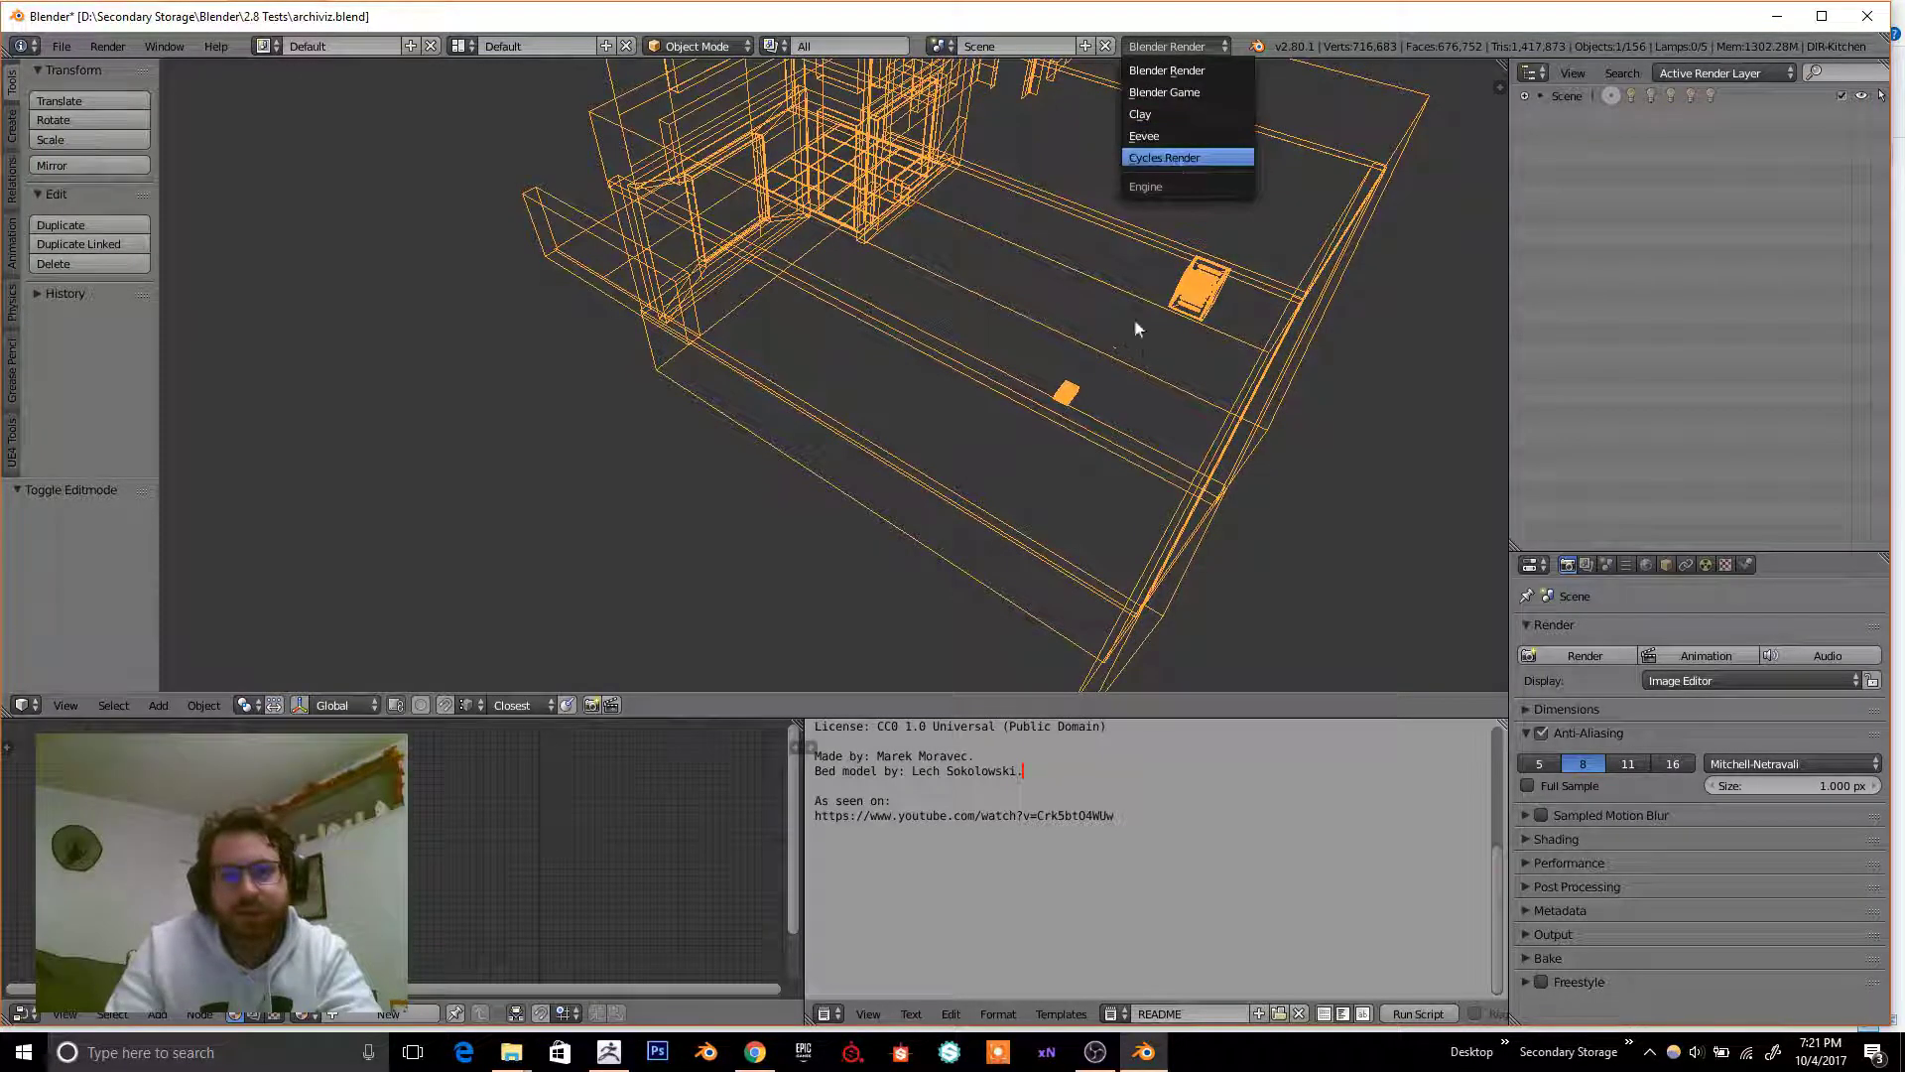
pyautogui.press('Return')
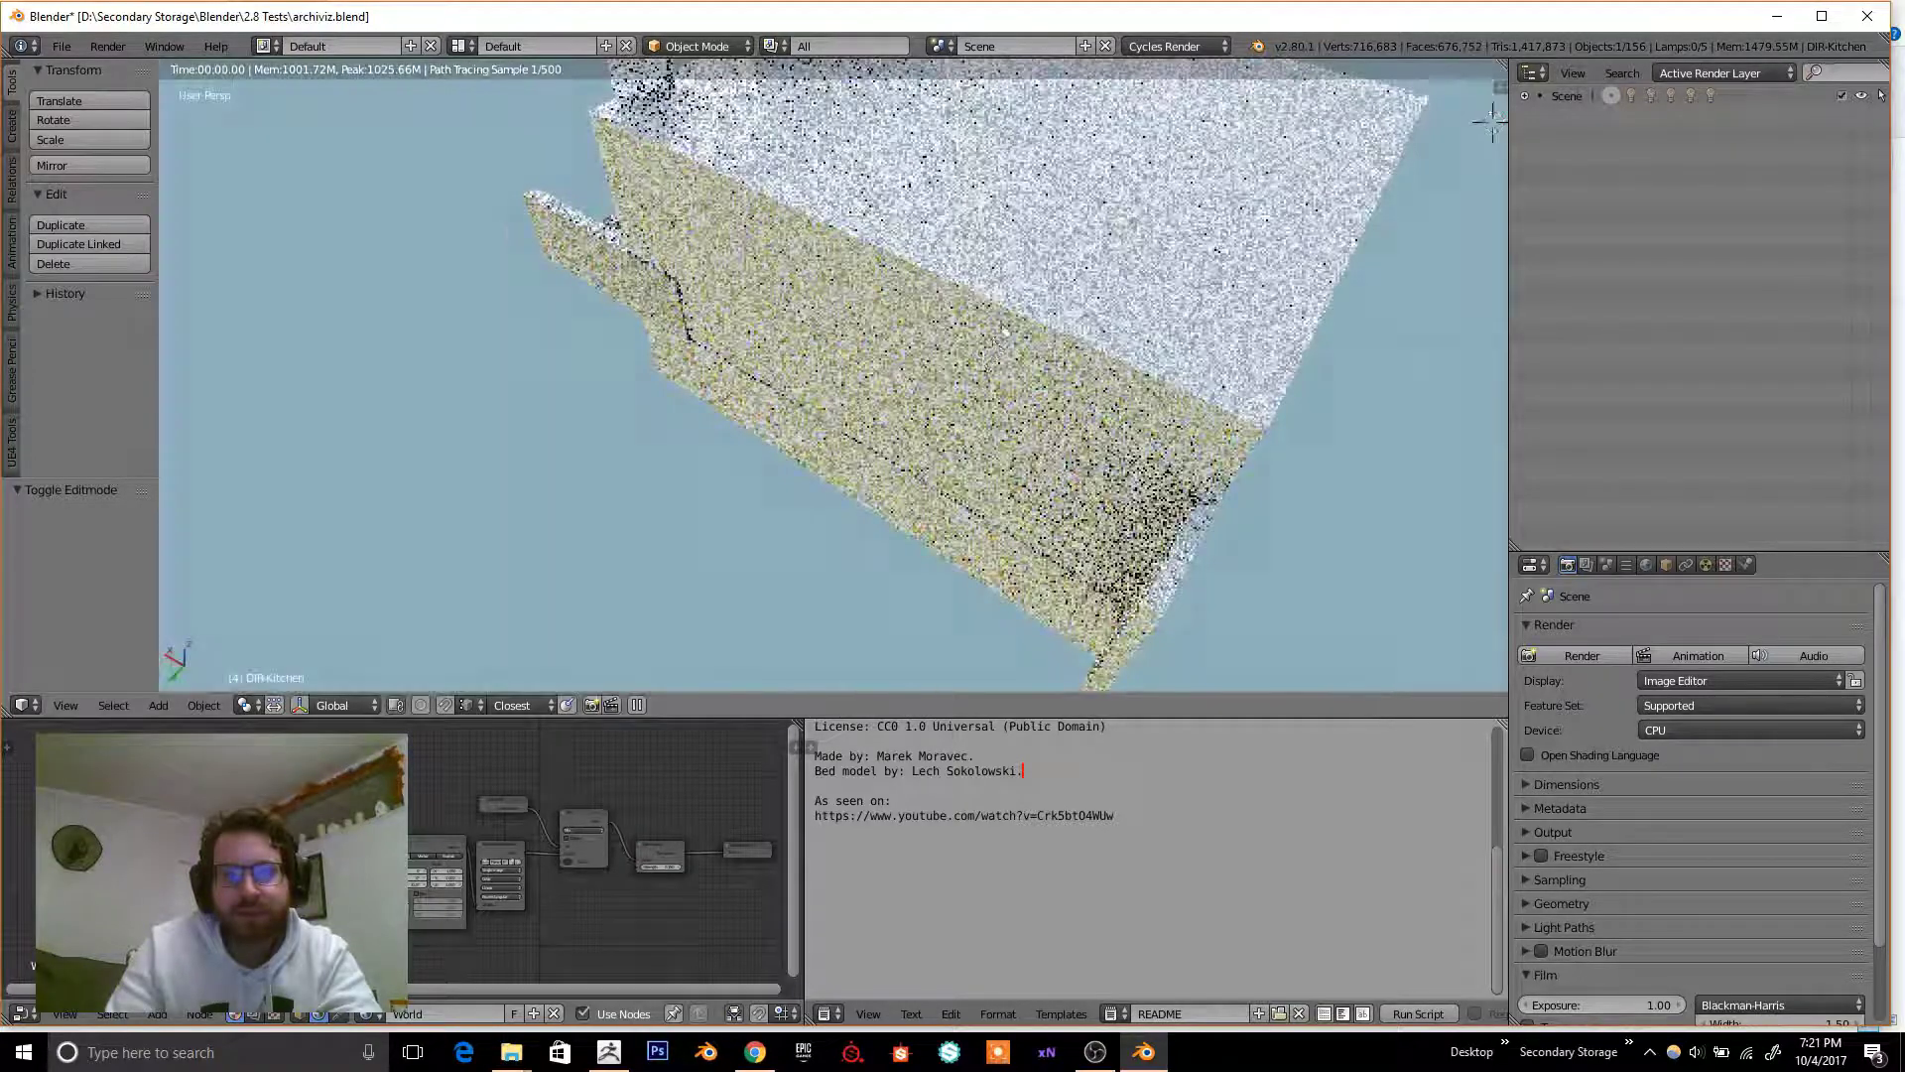
# - Orbit and zoom the noisy Cycles preview of the room, then list the render engines
pyautogui.moveTo(1492, 119); pyautogui.dragTo(1237, 115, button='middle')
pyautogui.scroll(5, 1086, 305)
pyautogui.scroll(2, 1086, 305)
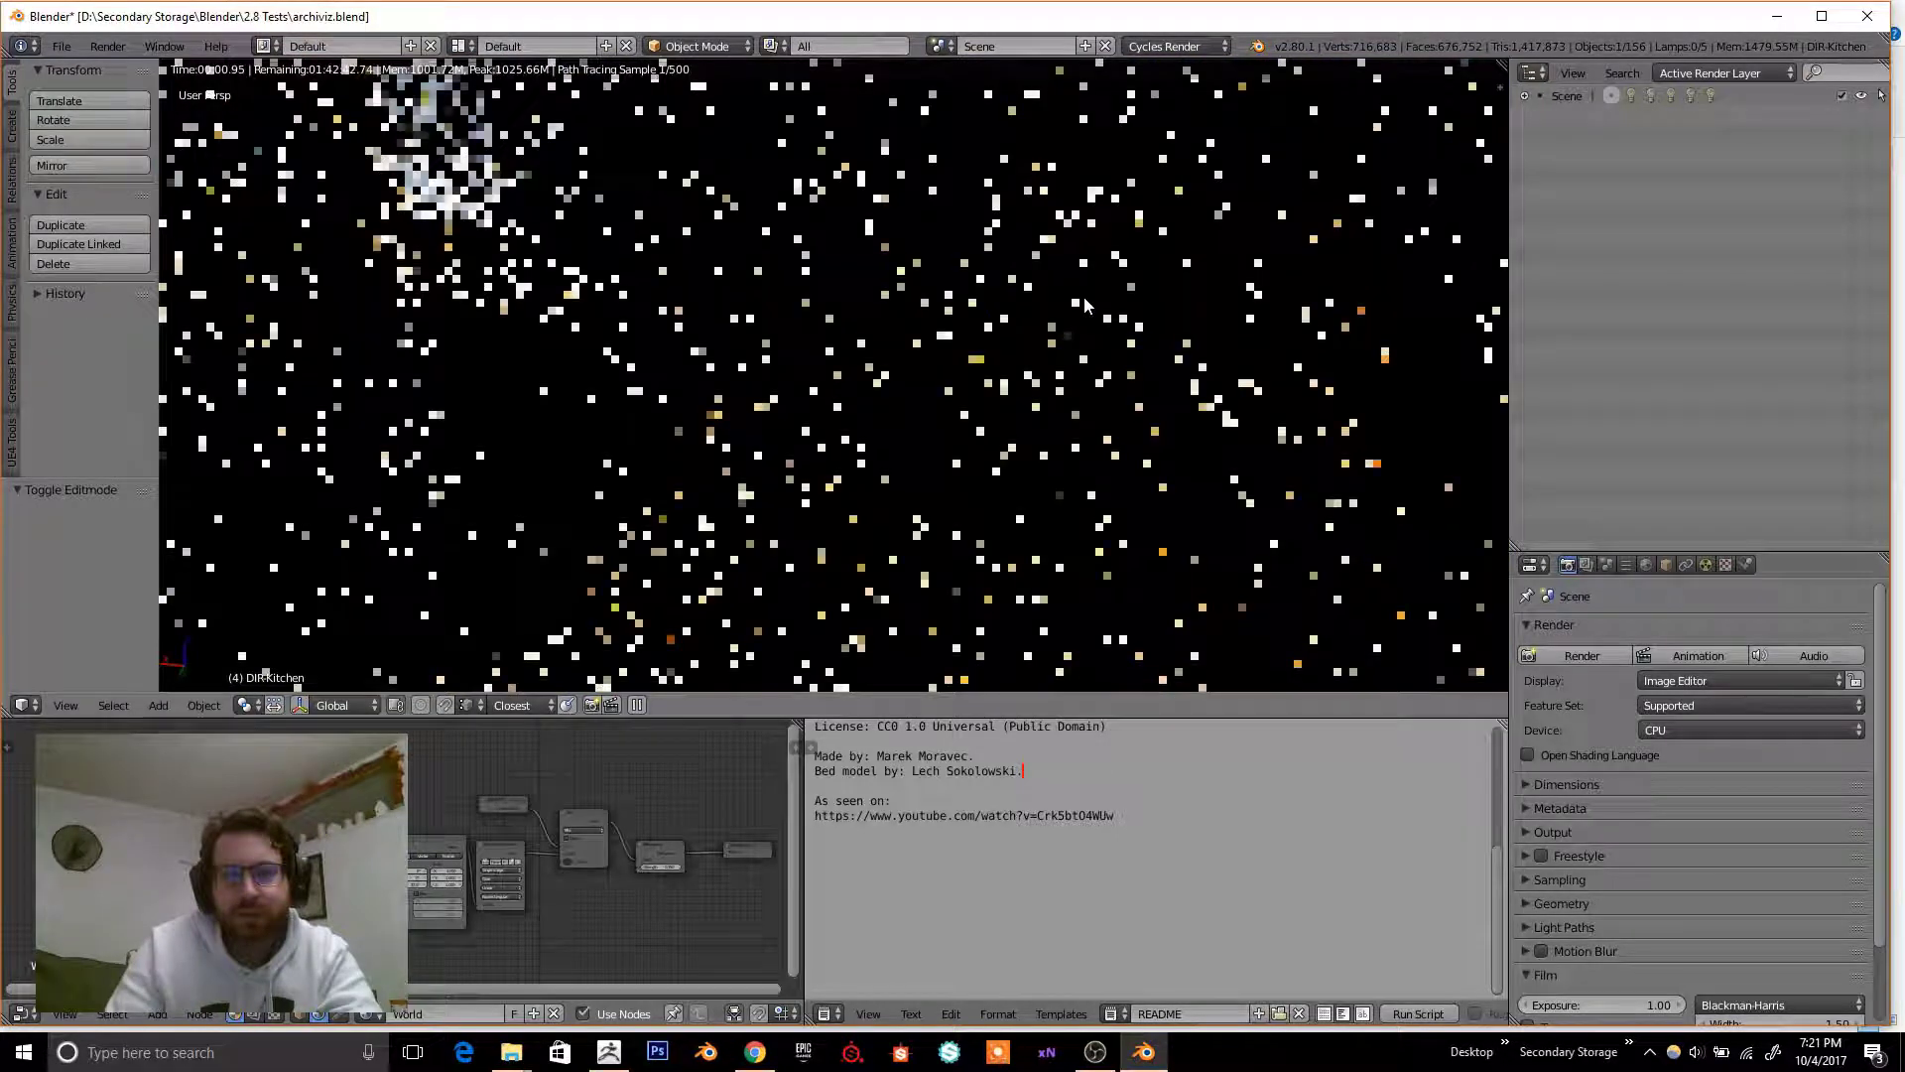
pyautogui.moveTo(1084, 296); pyautogui.dragTo(989, 272, button='middle')
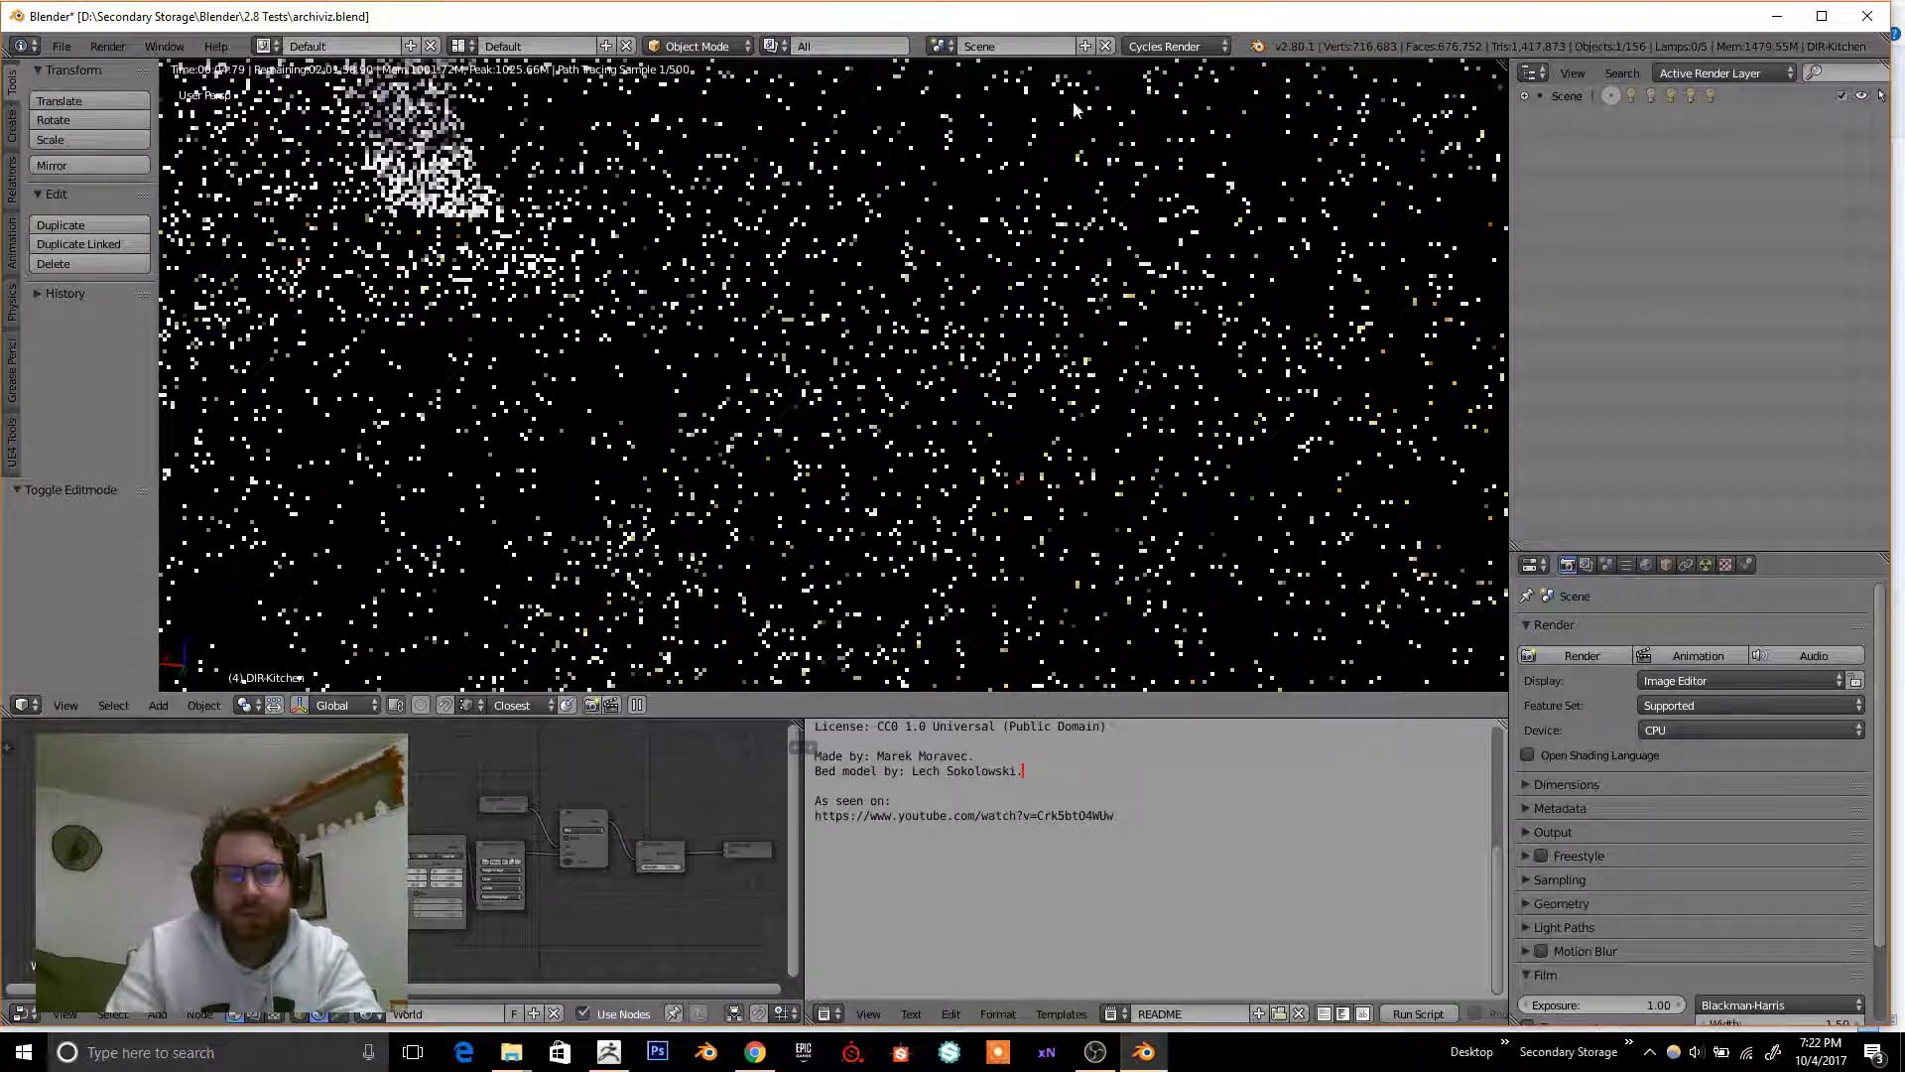
pyautogui.click(1171, 46)
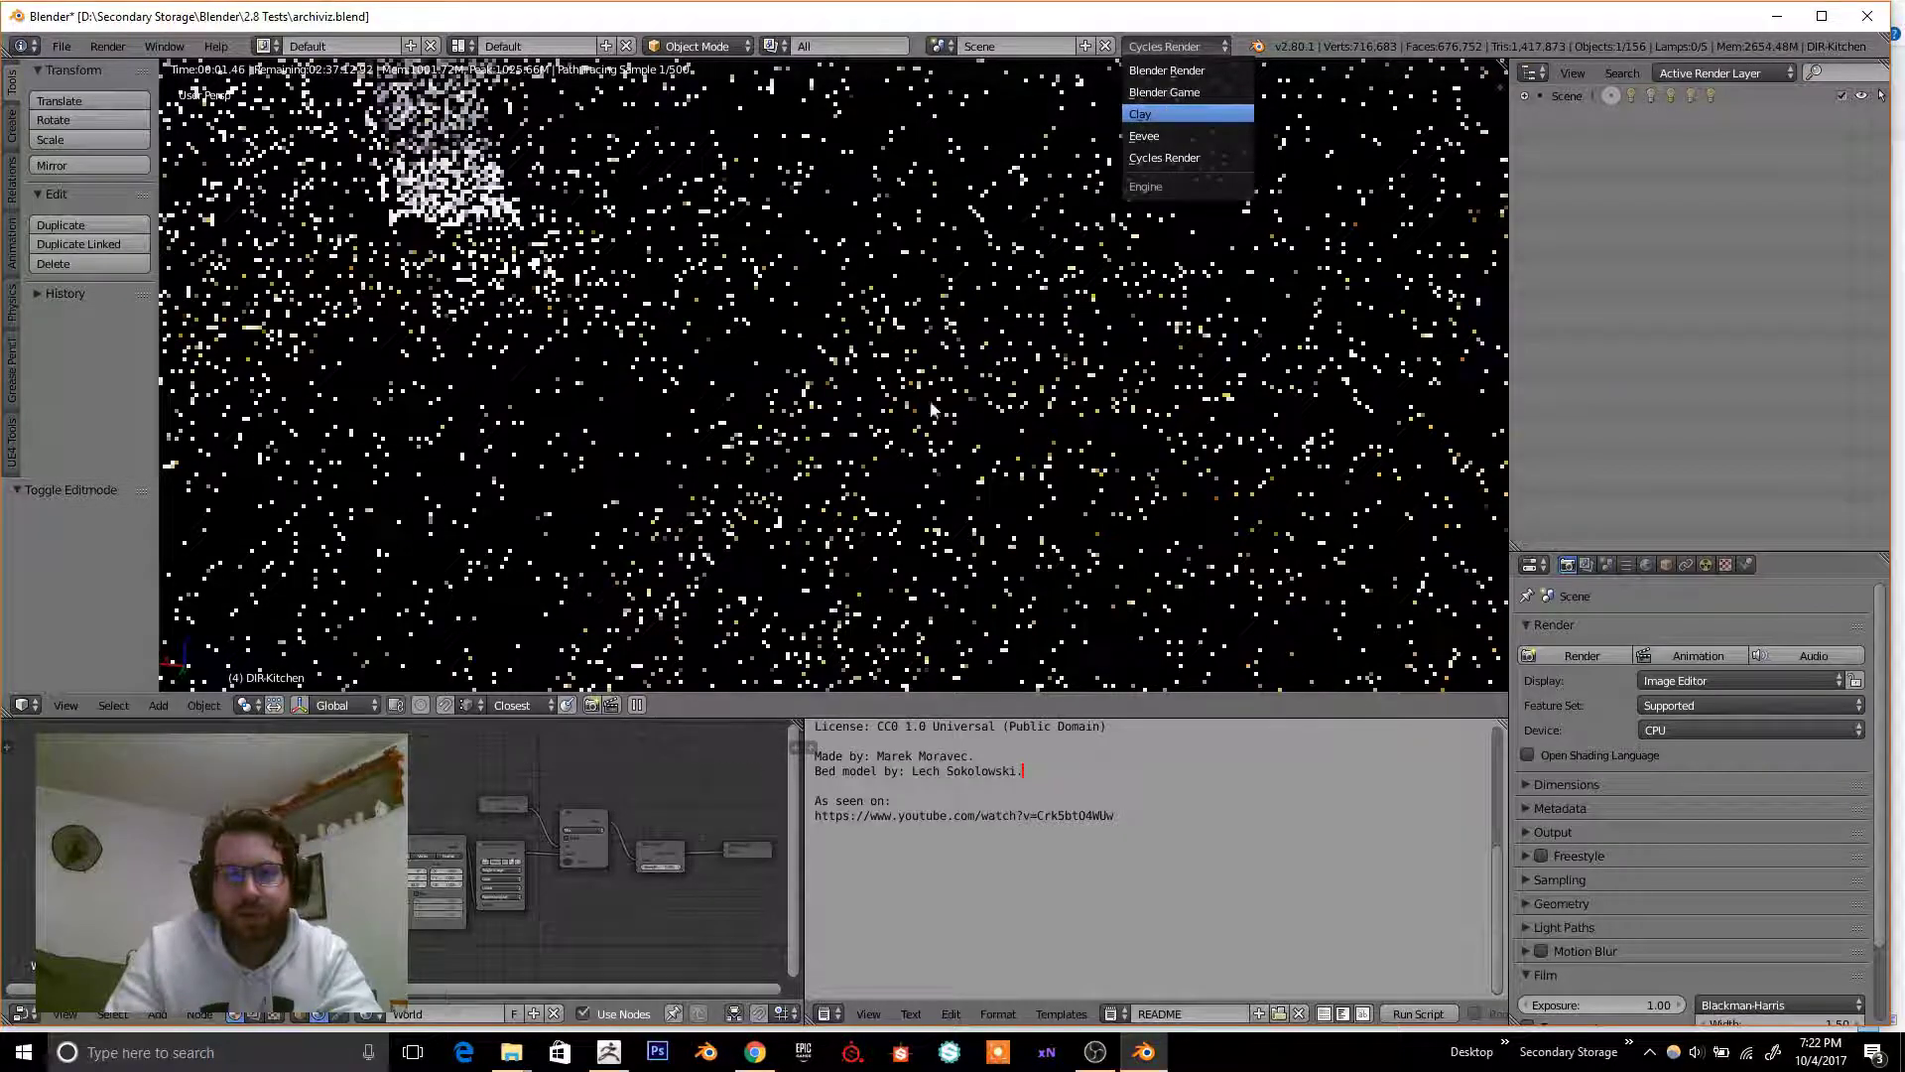
# - Switch the archviz room to the Clay engine and swing the view over the room
pyautogui.press('Return')
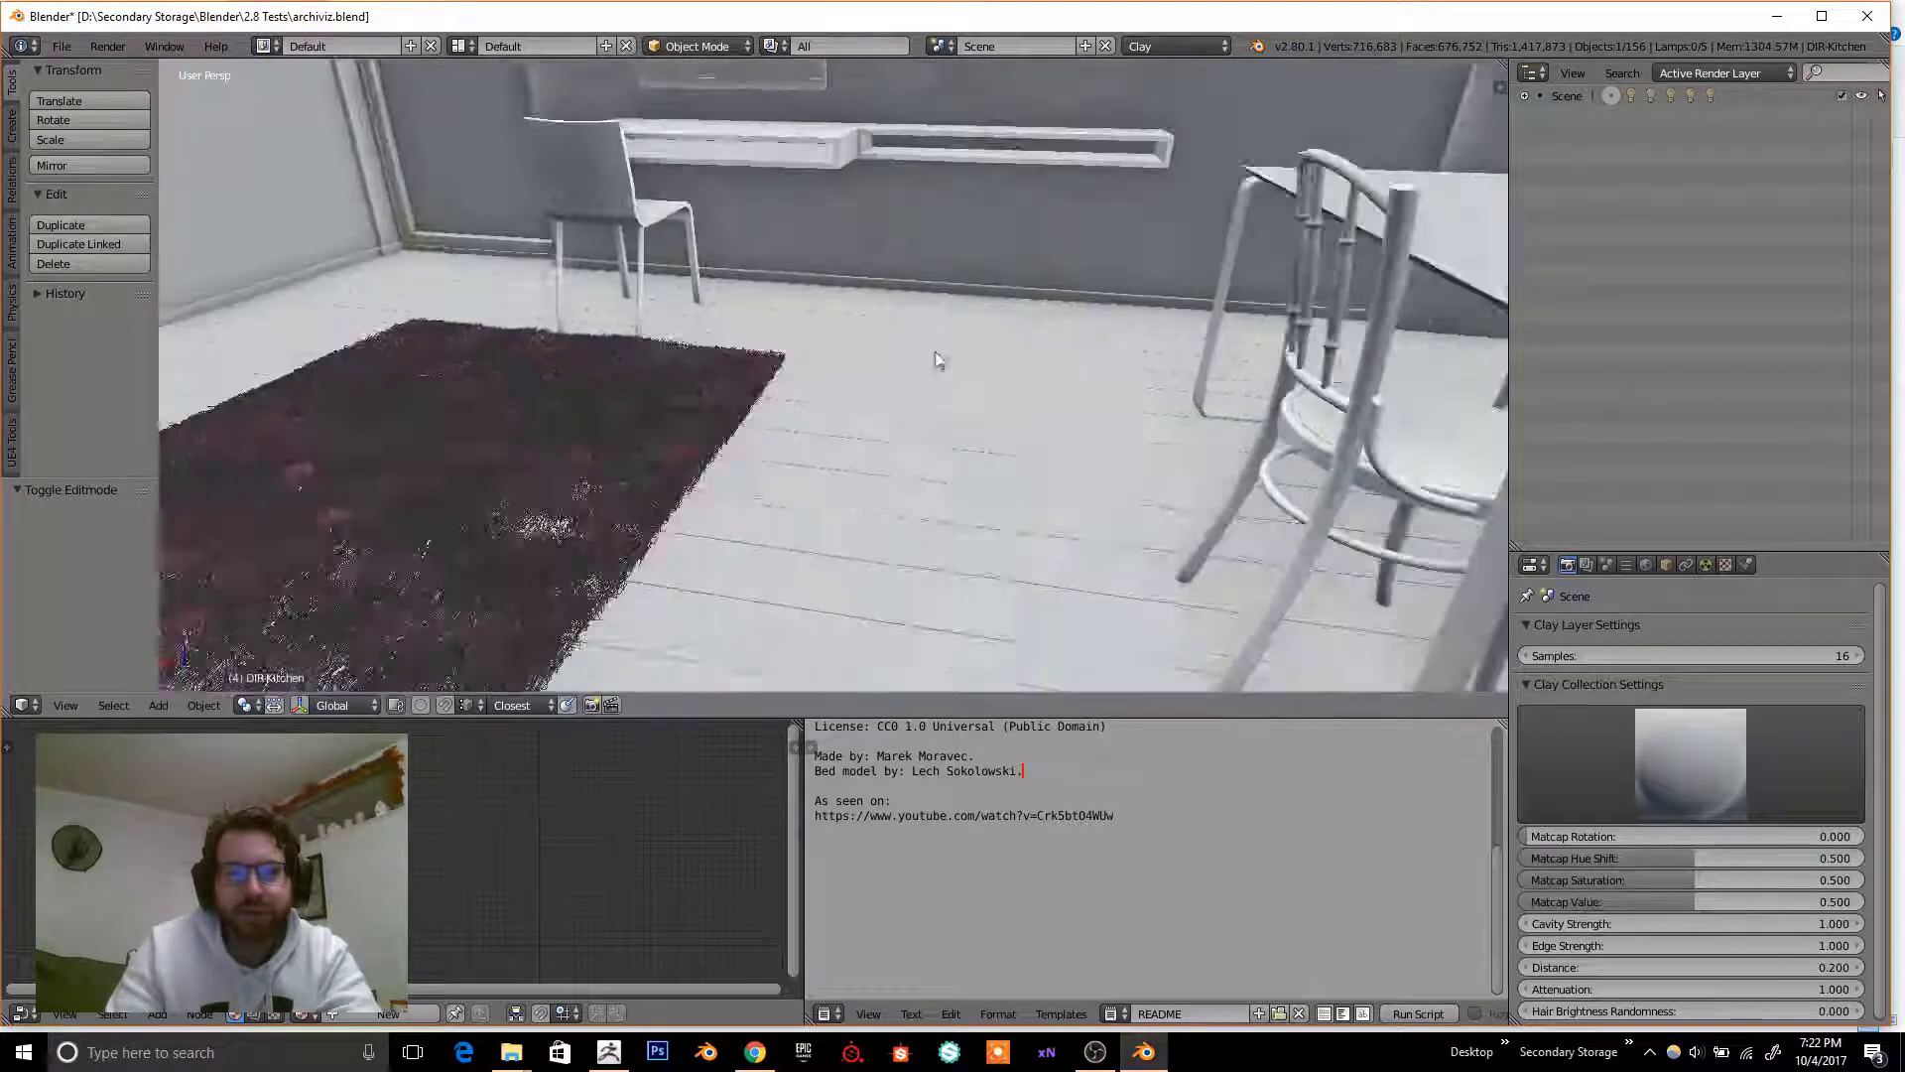
pyautogui.moveTo(939, 359); pyautogui.dragTo(783, 348, button='middle')
pyautogui.moveTo(232, 553); pyautogui.dragTo(788, 280, button='middle')
# - Select the plaster wall plane in Edit Mode, then open forest.blend
pyautogui.rightClick(788, 280)
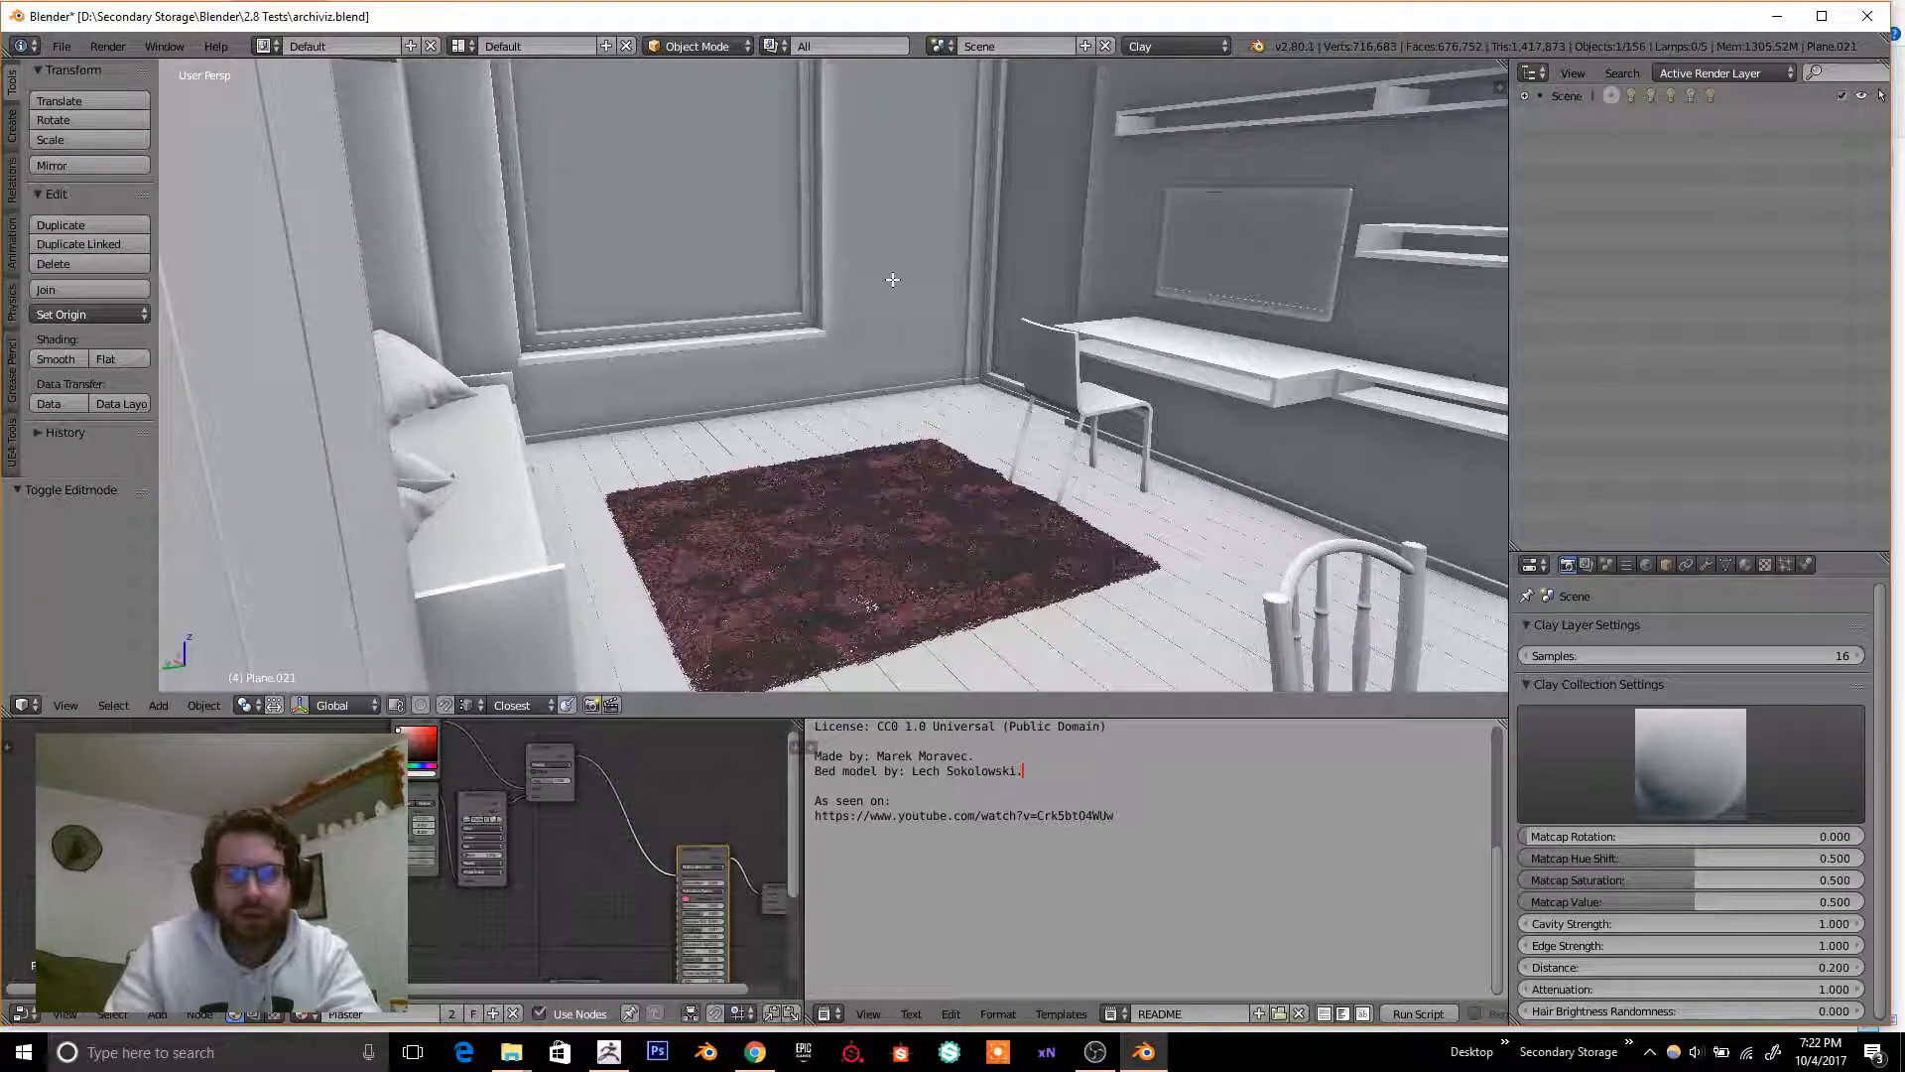
pyautogui.press('Tab')
pyautogui.moveTo(920, 299); pyautogui.dragTo(983, 311, button='middle')
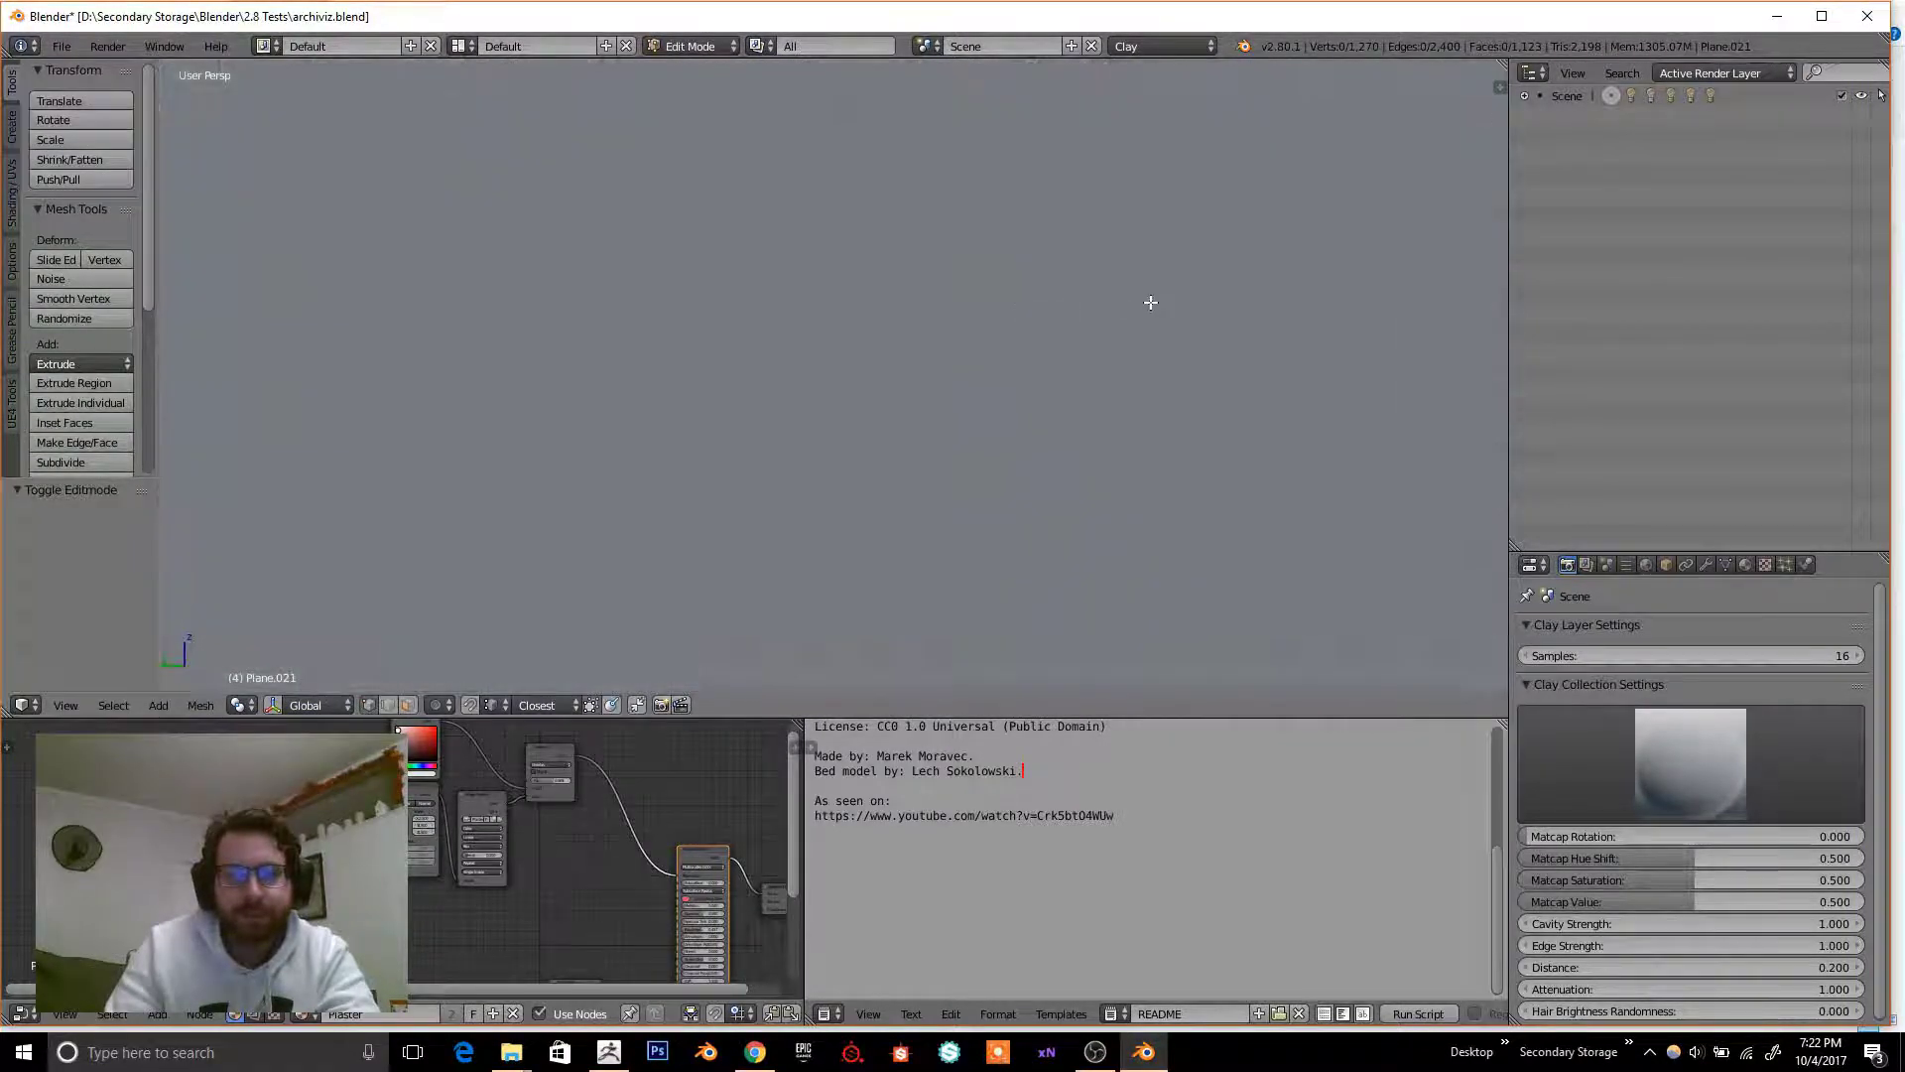
pyautogui.moveTo(1295, 543); pyautogui.dragTo(1363, 344, button='middle')
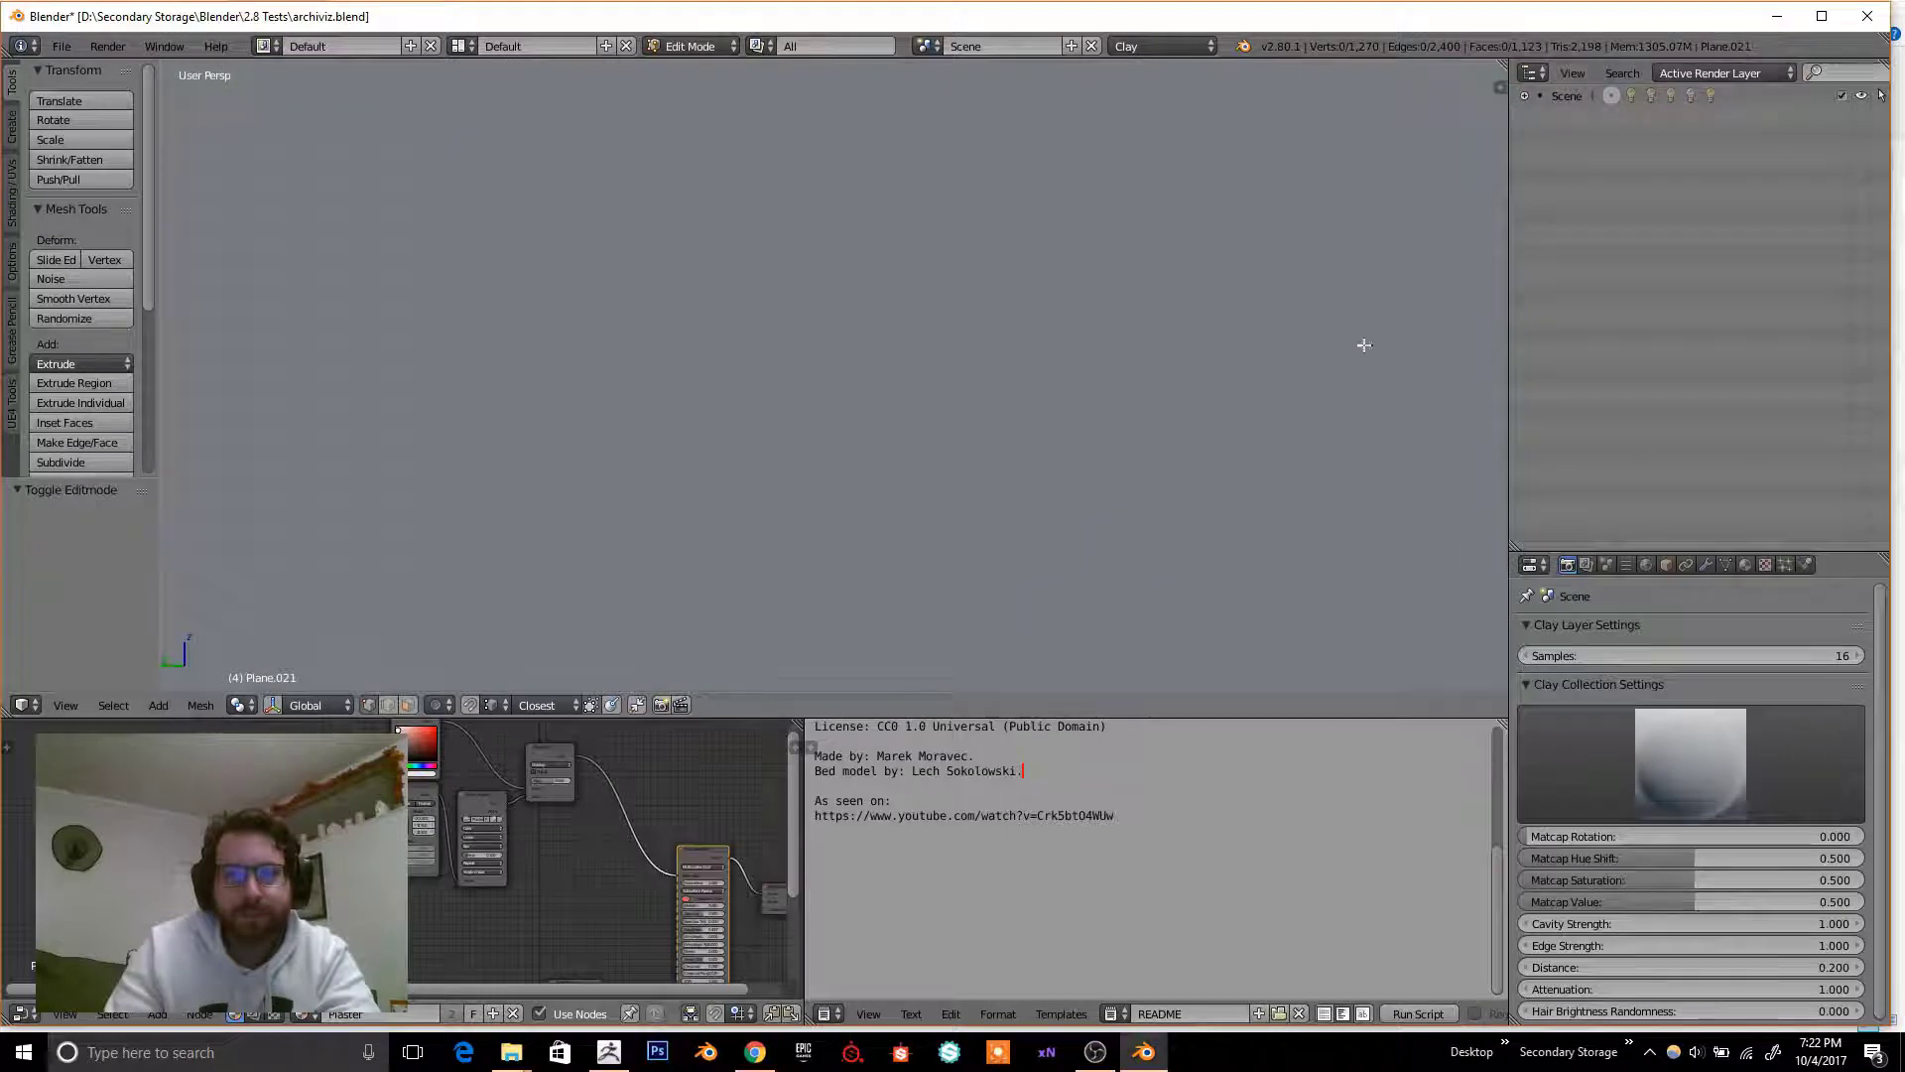
pyautogui.click(62, 46)
pyautogui.click(79, 93)
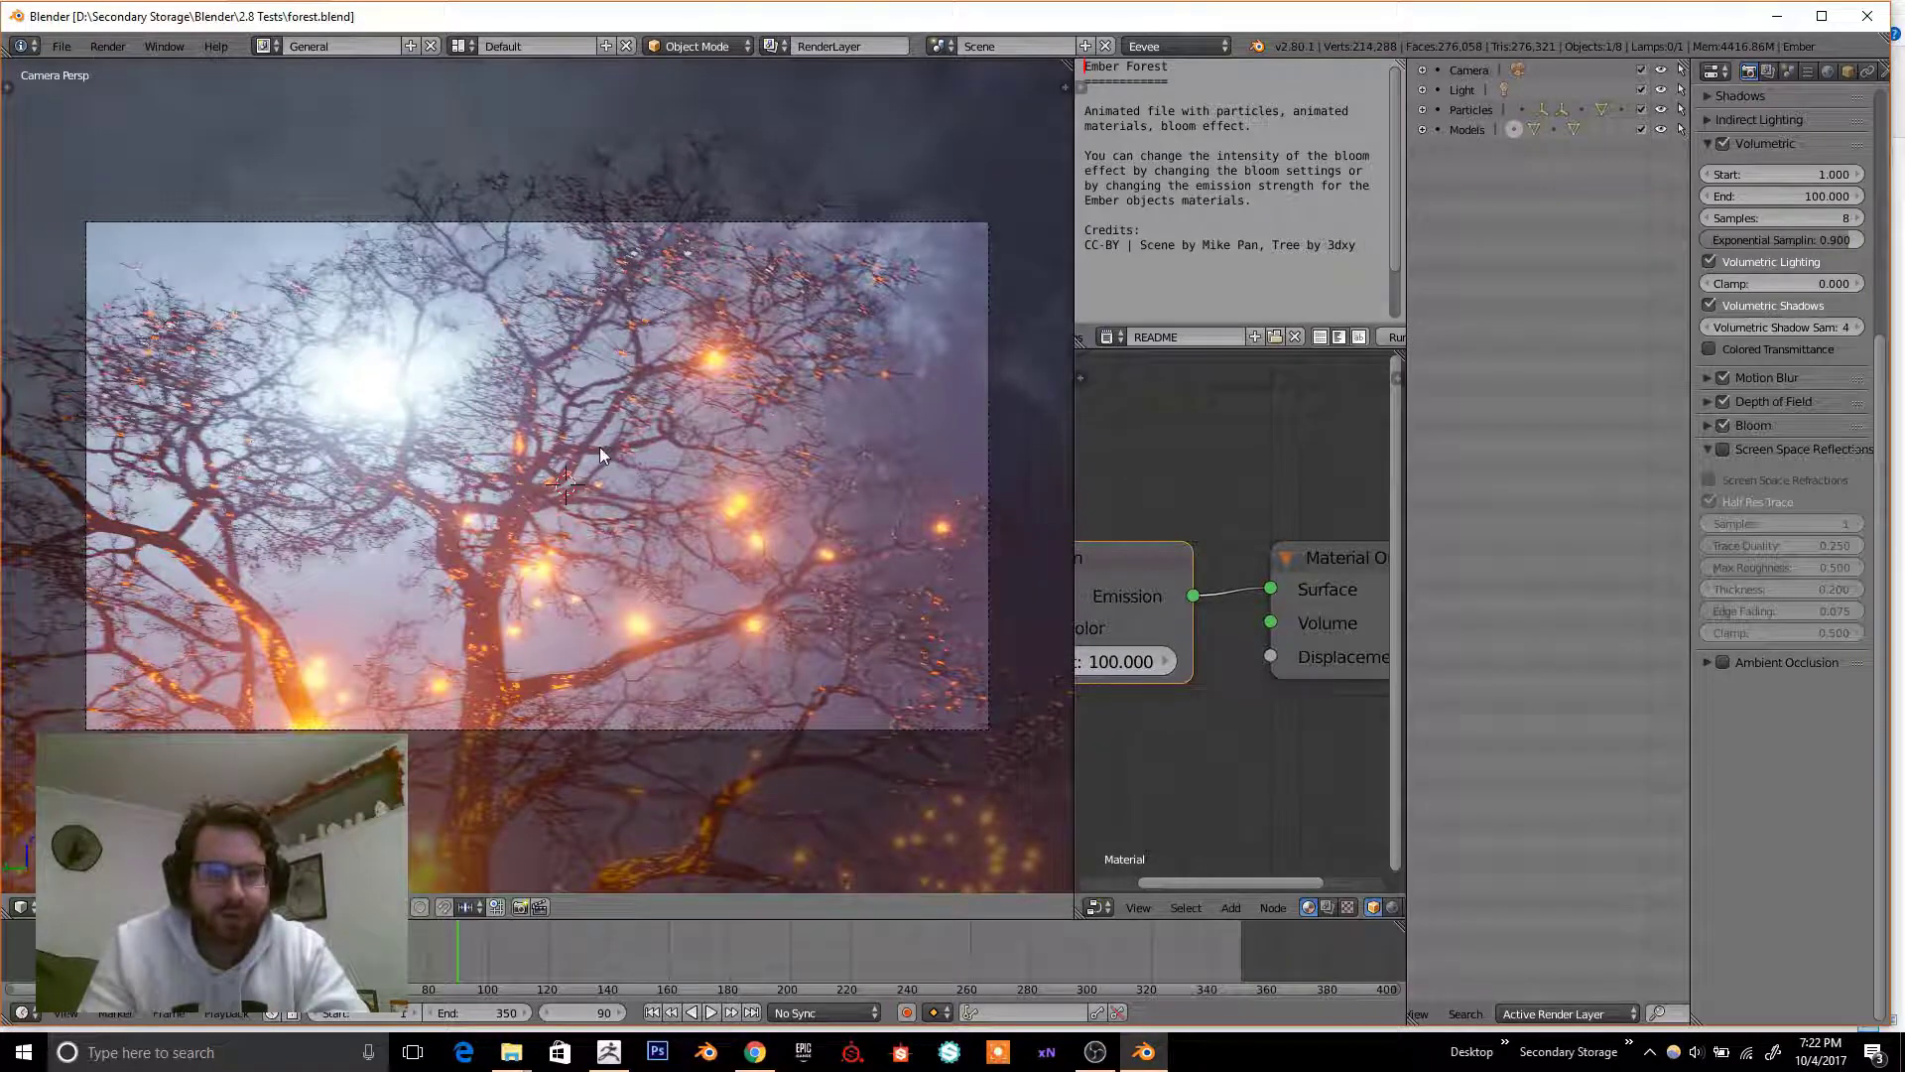
# - Zoom out in the camera view and change the forest scene's engine from Eevee to Blender Render
pyautogui.scroll(-5, 603, 448)
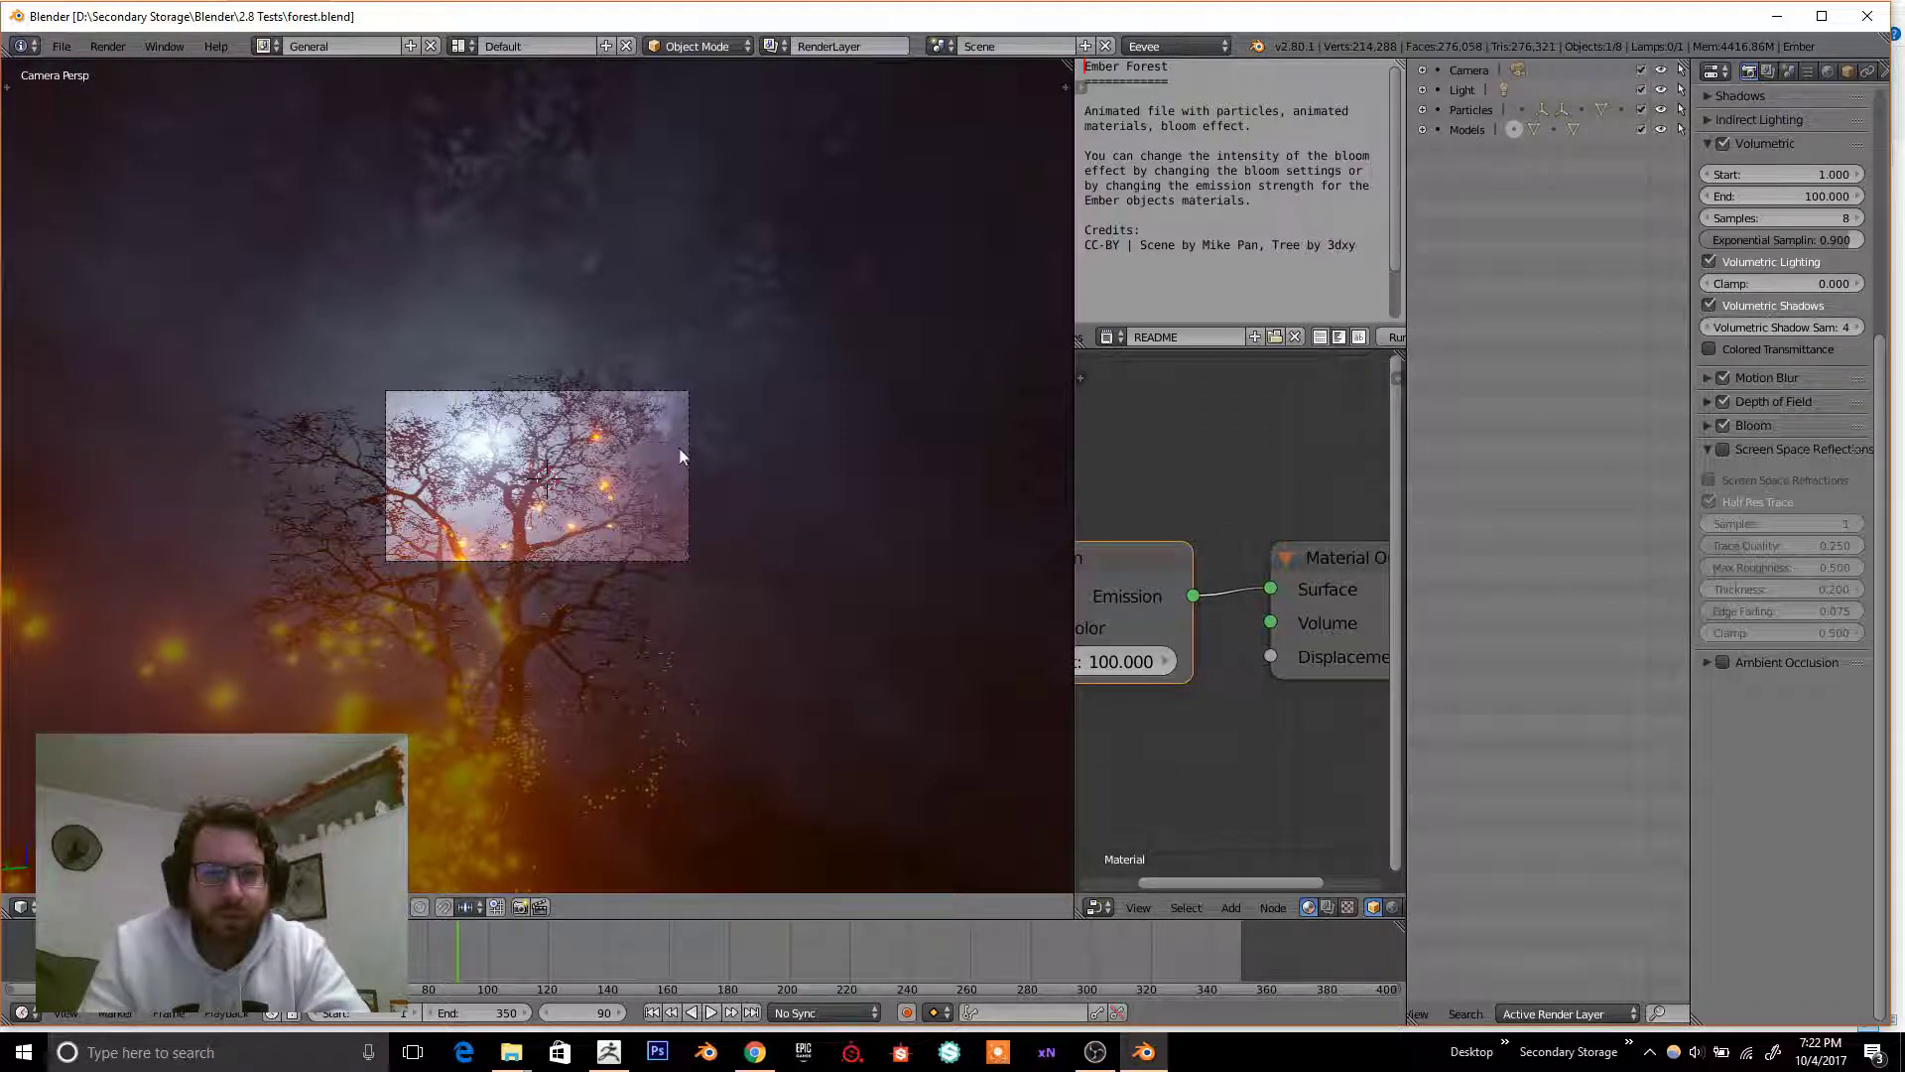
pyautogui.click(1168, 43)
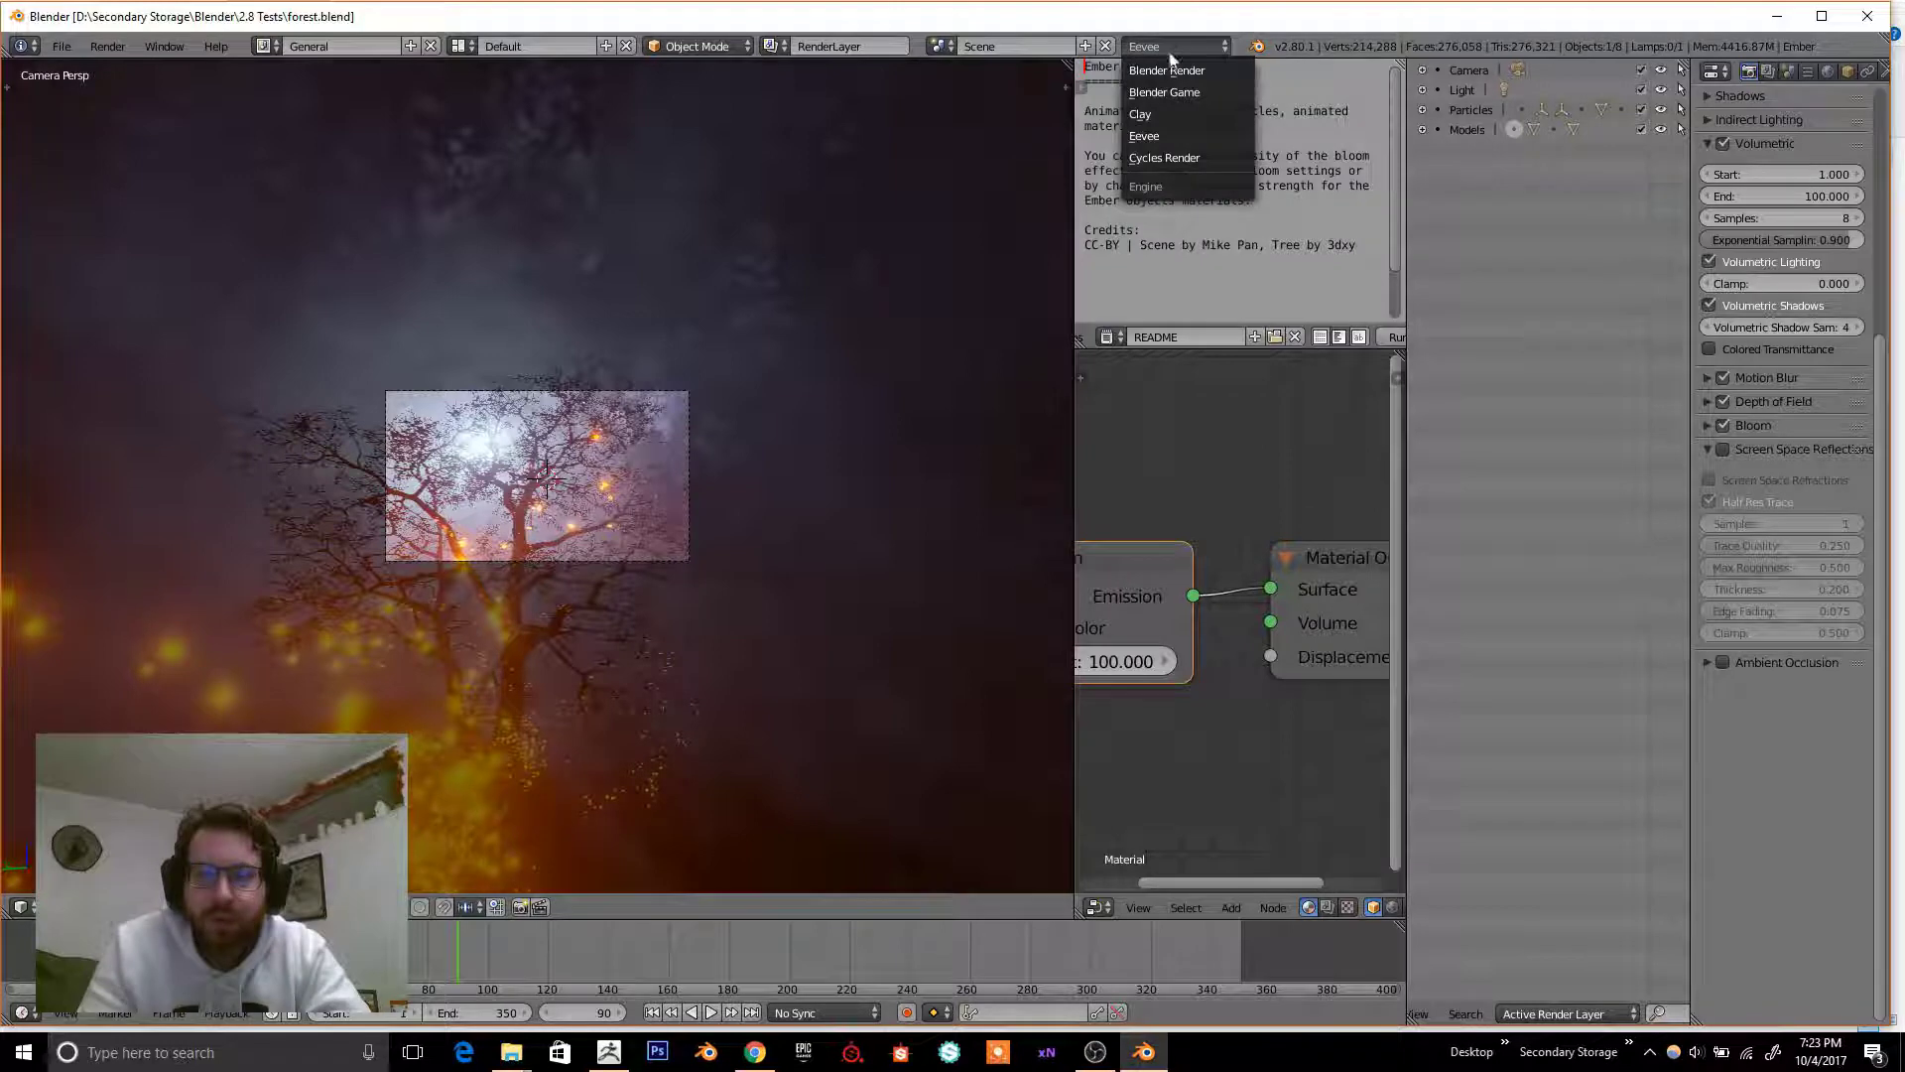
pyautogui.click(1143, 135)
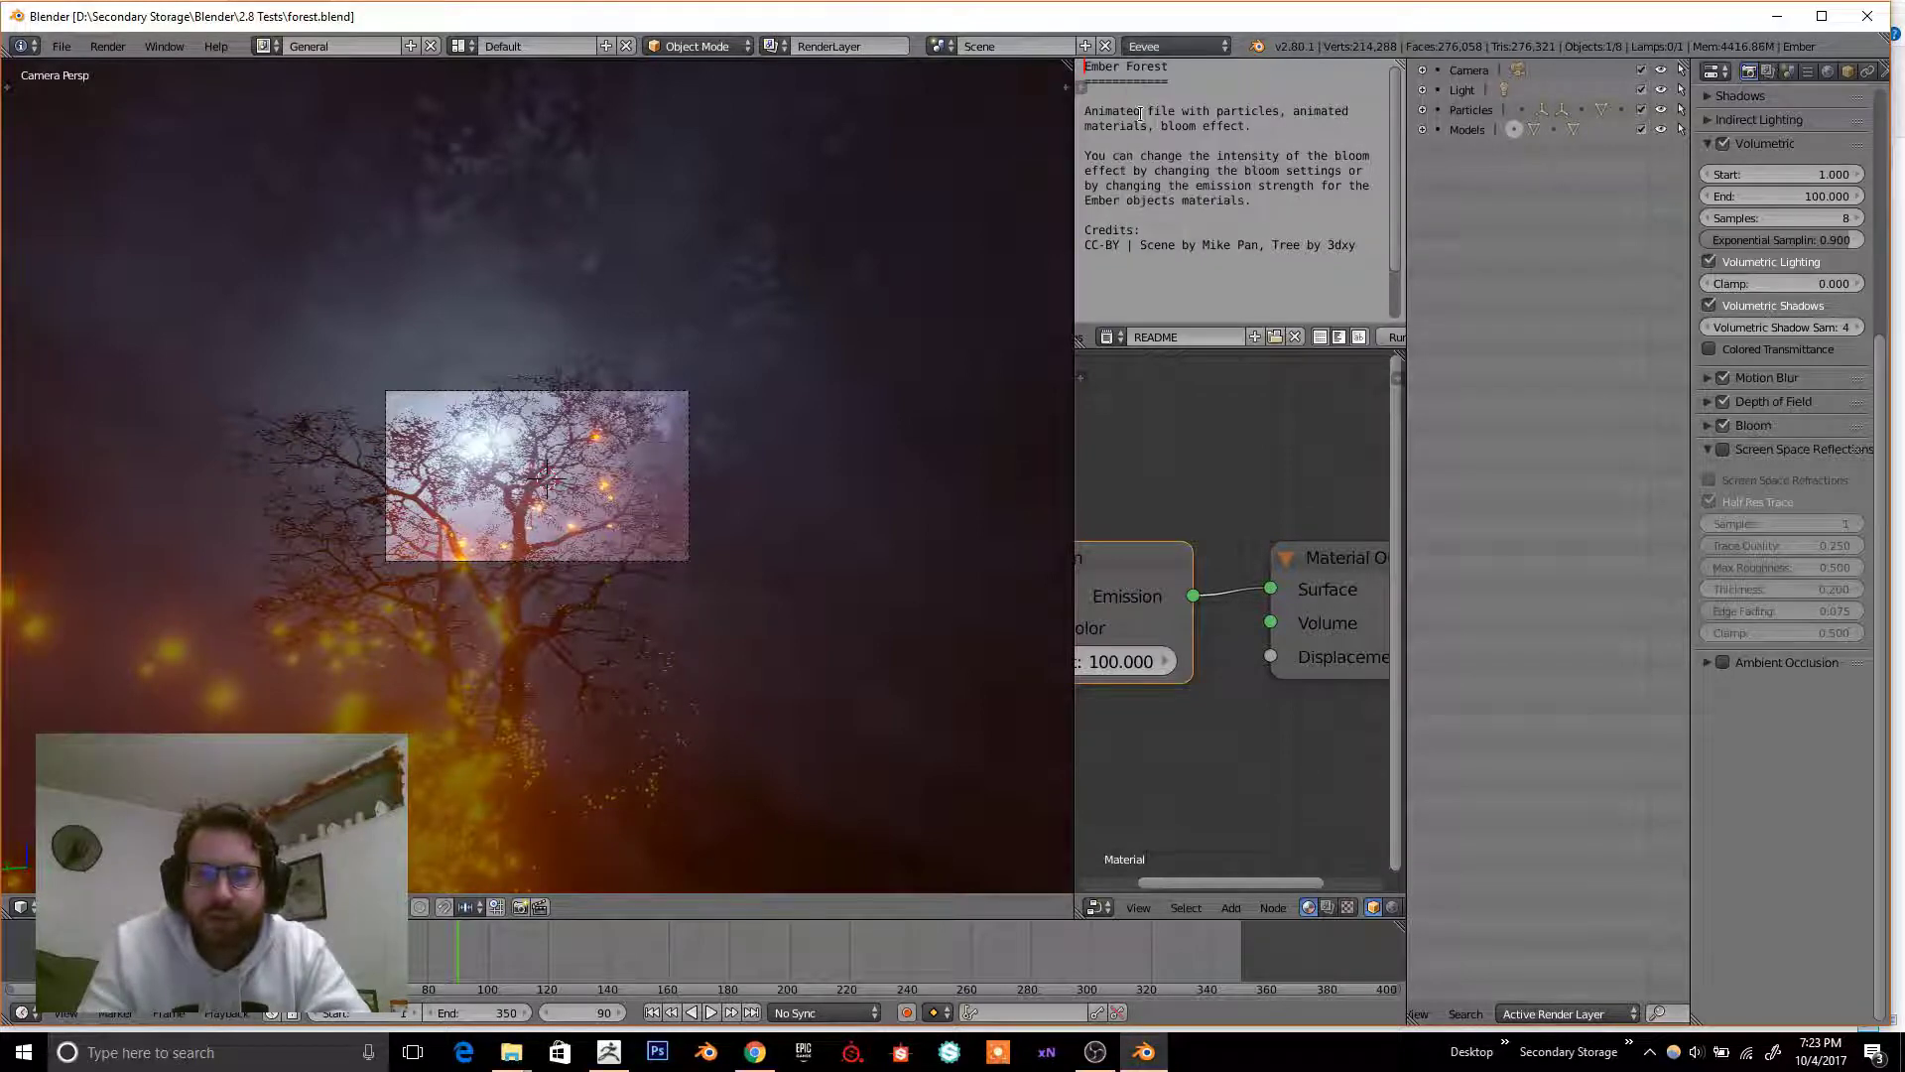
pyautogui.click(1171, 44)
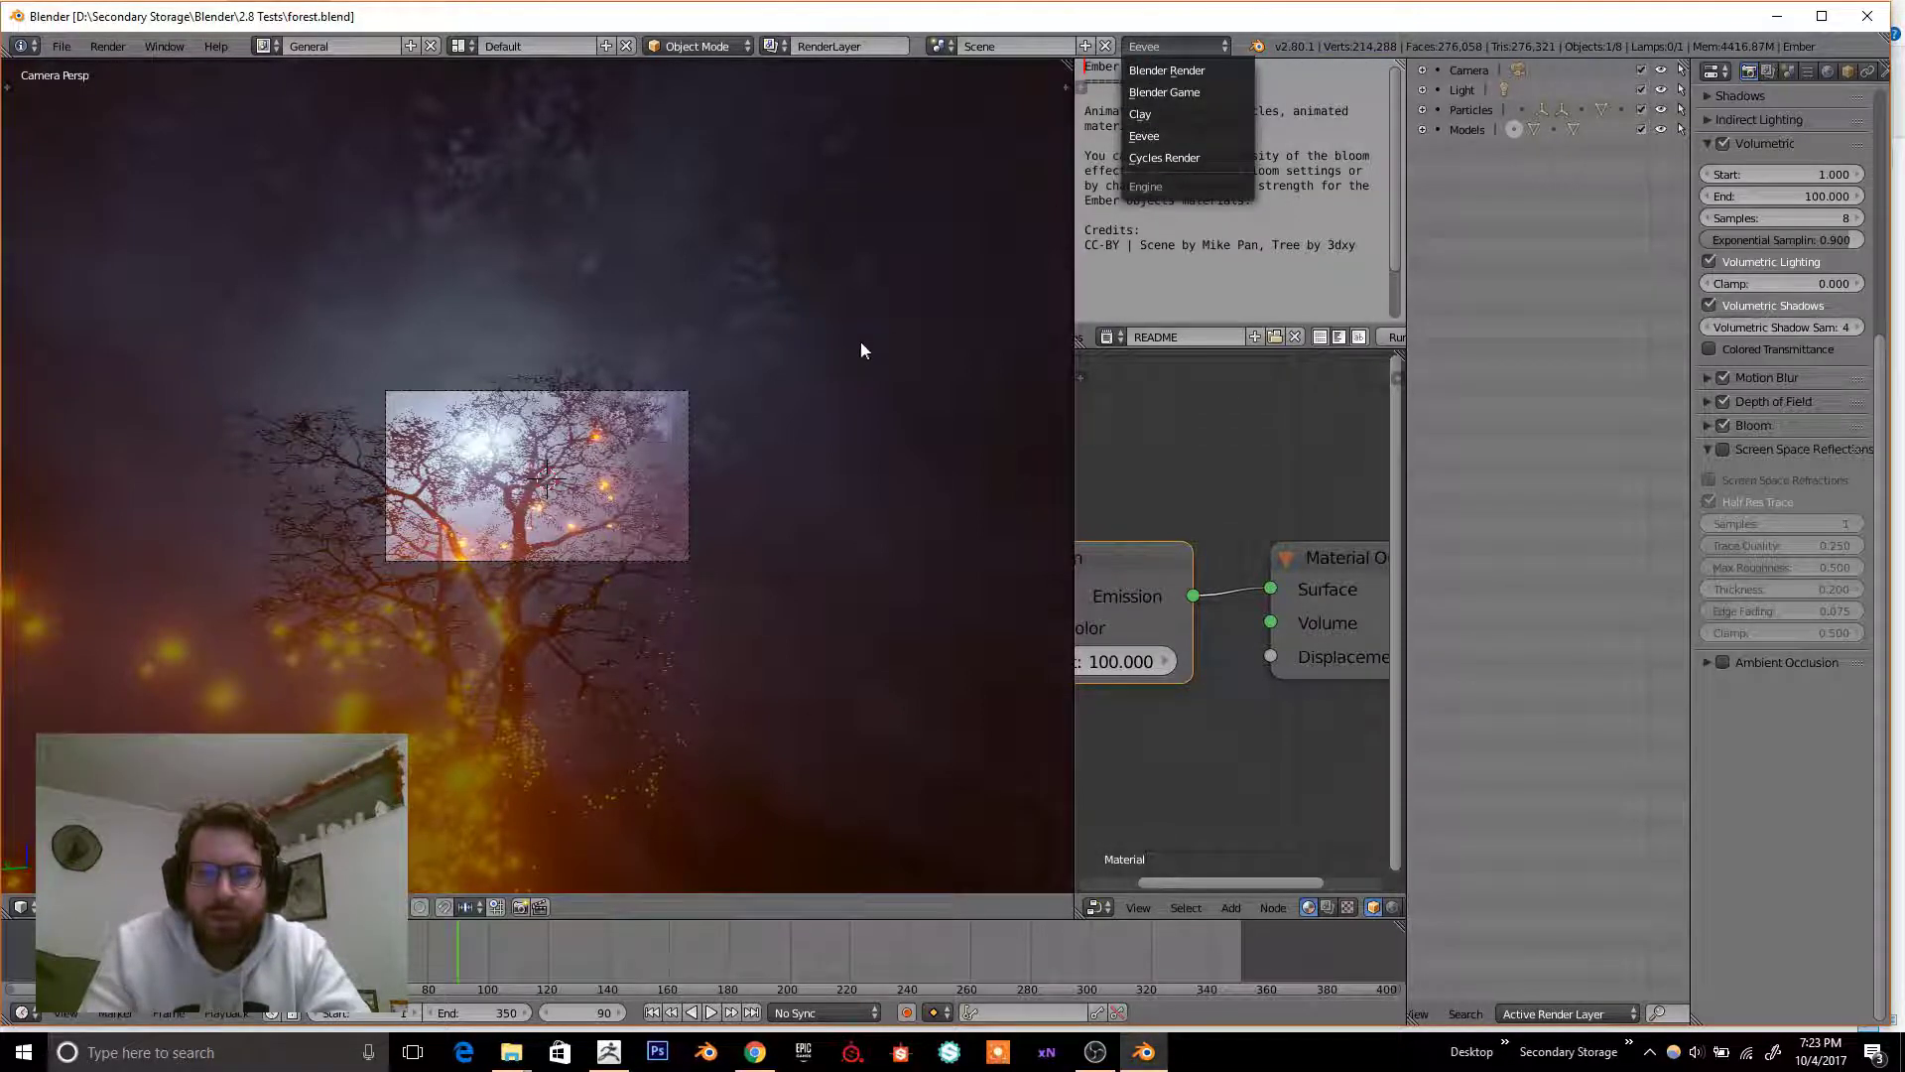
pyautogui.press('Escape')
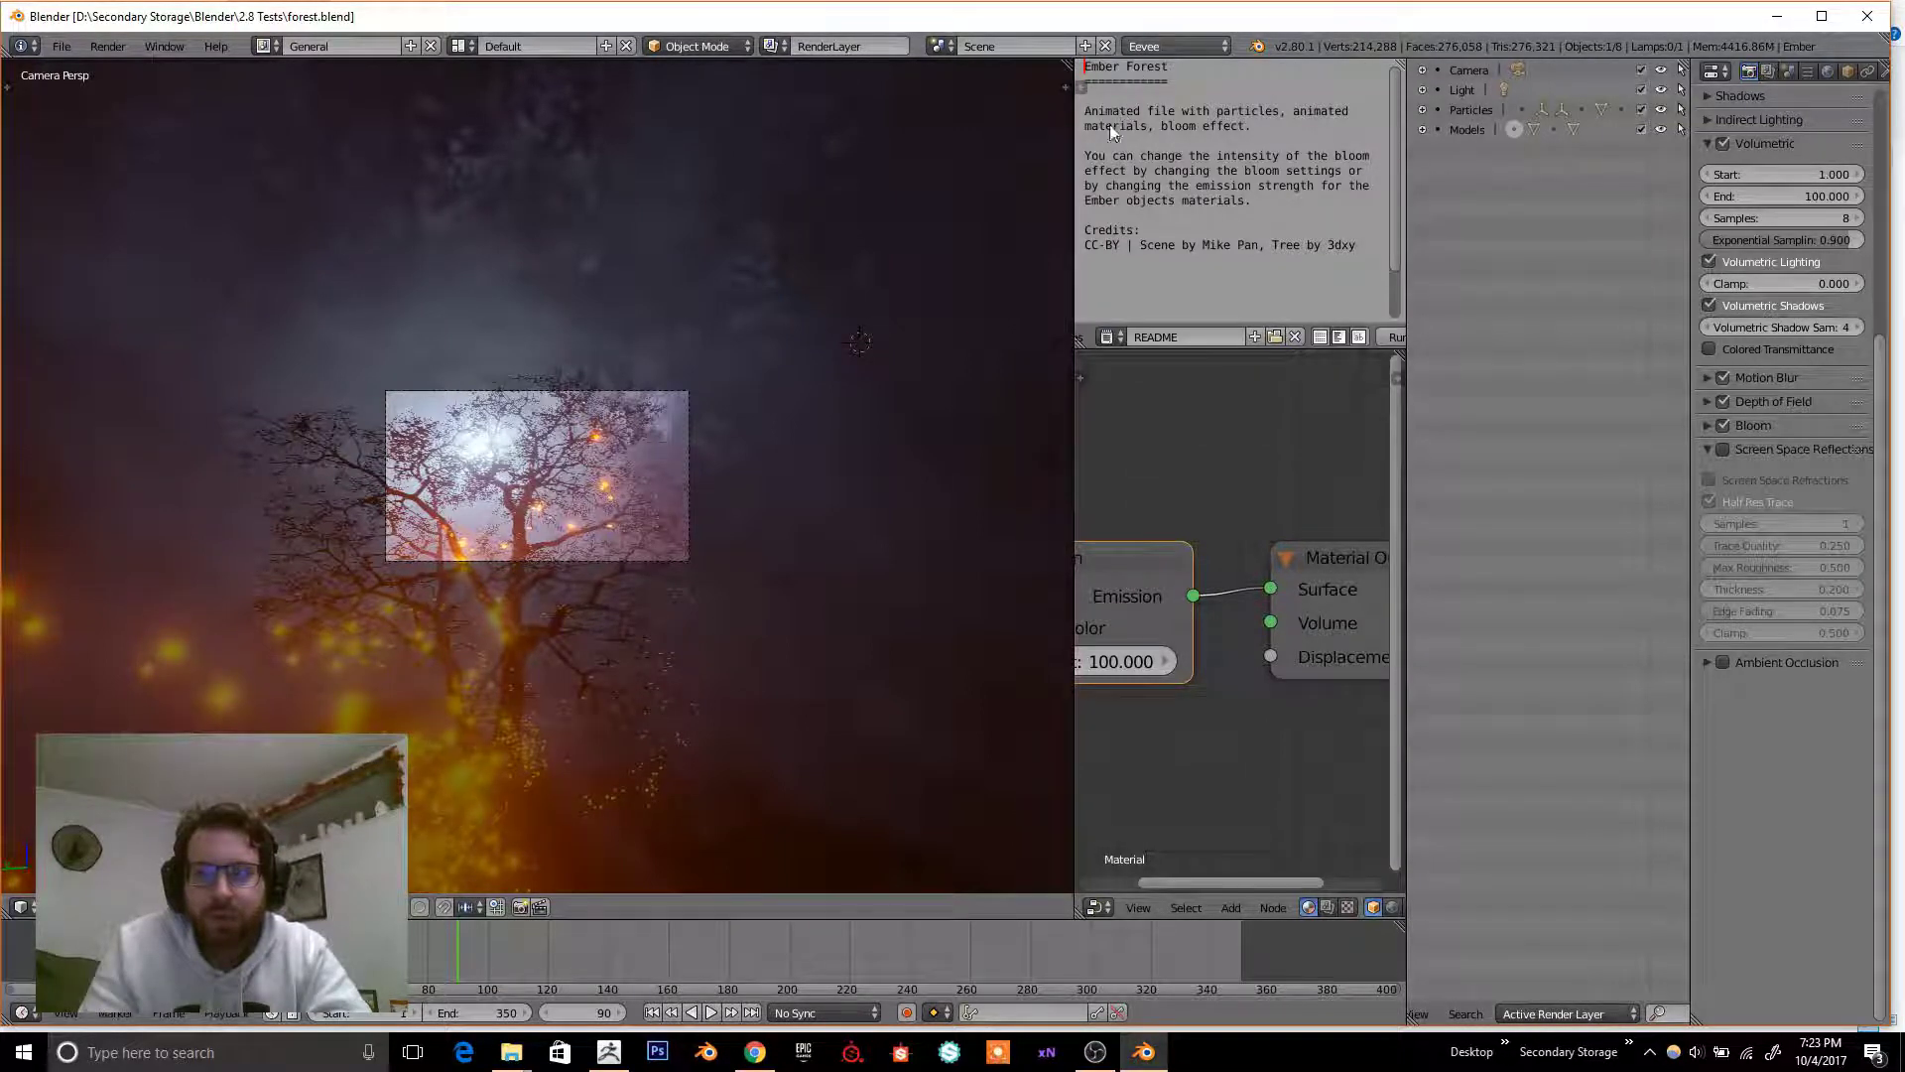
pyautogui.click(1171, 45)
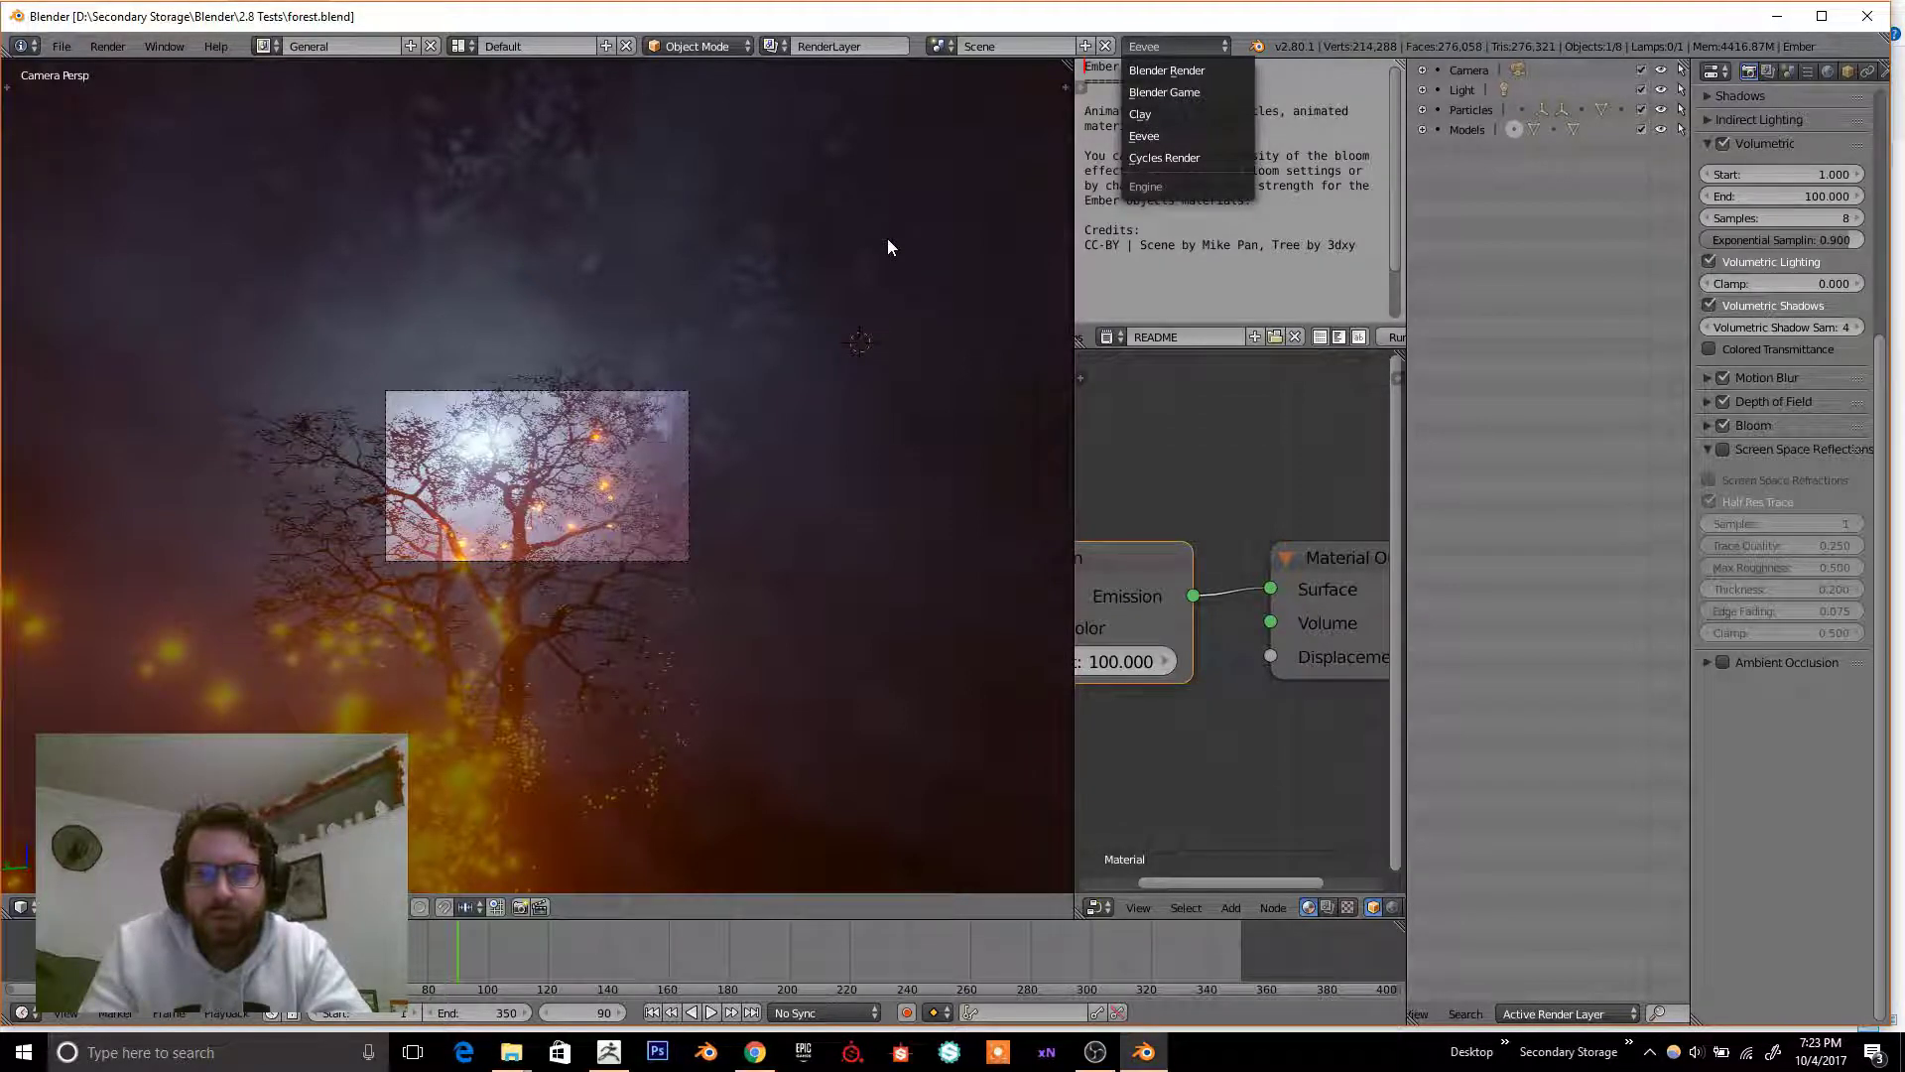
pyautogui.press('Escape')
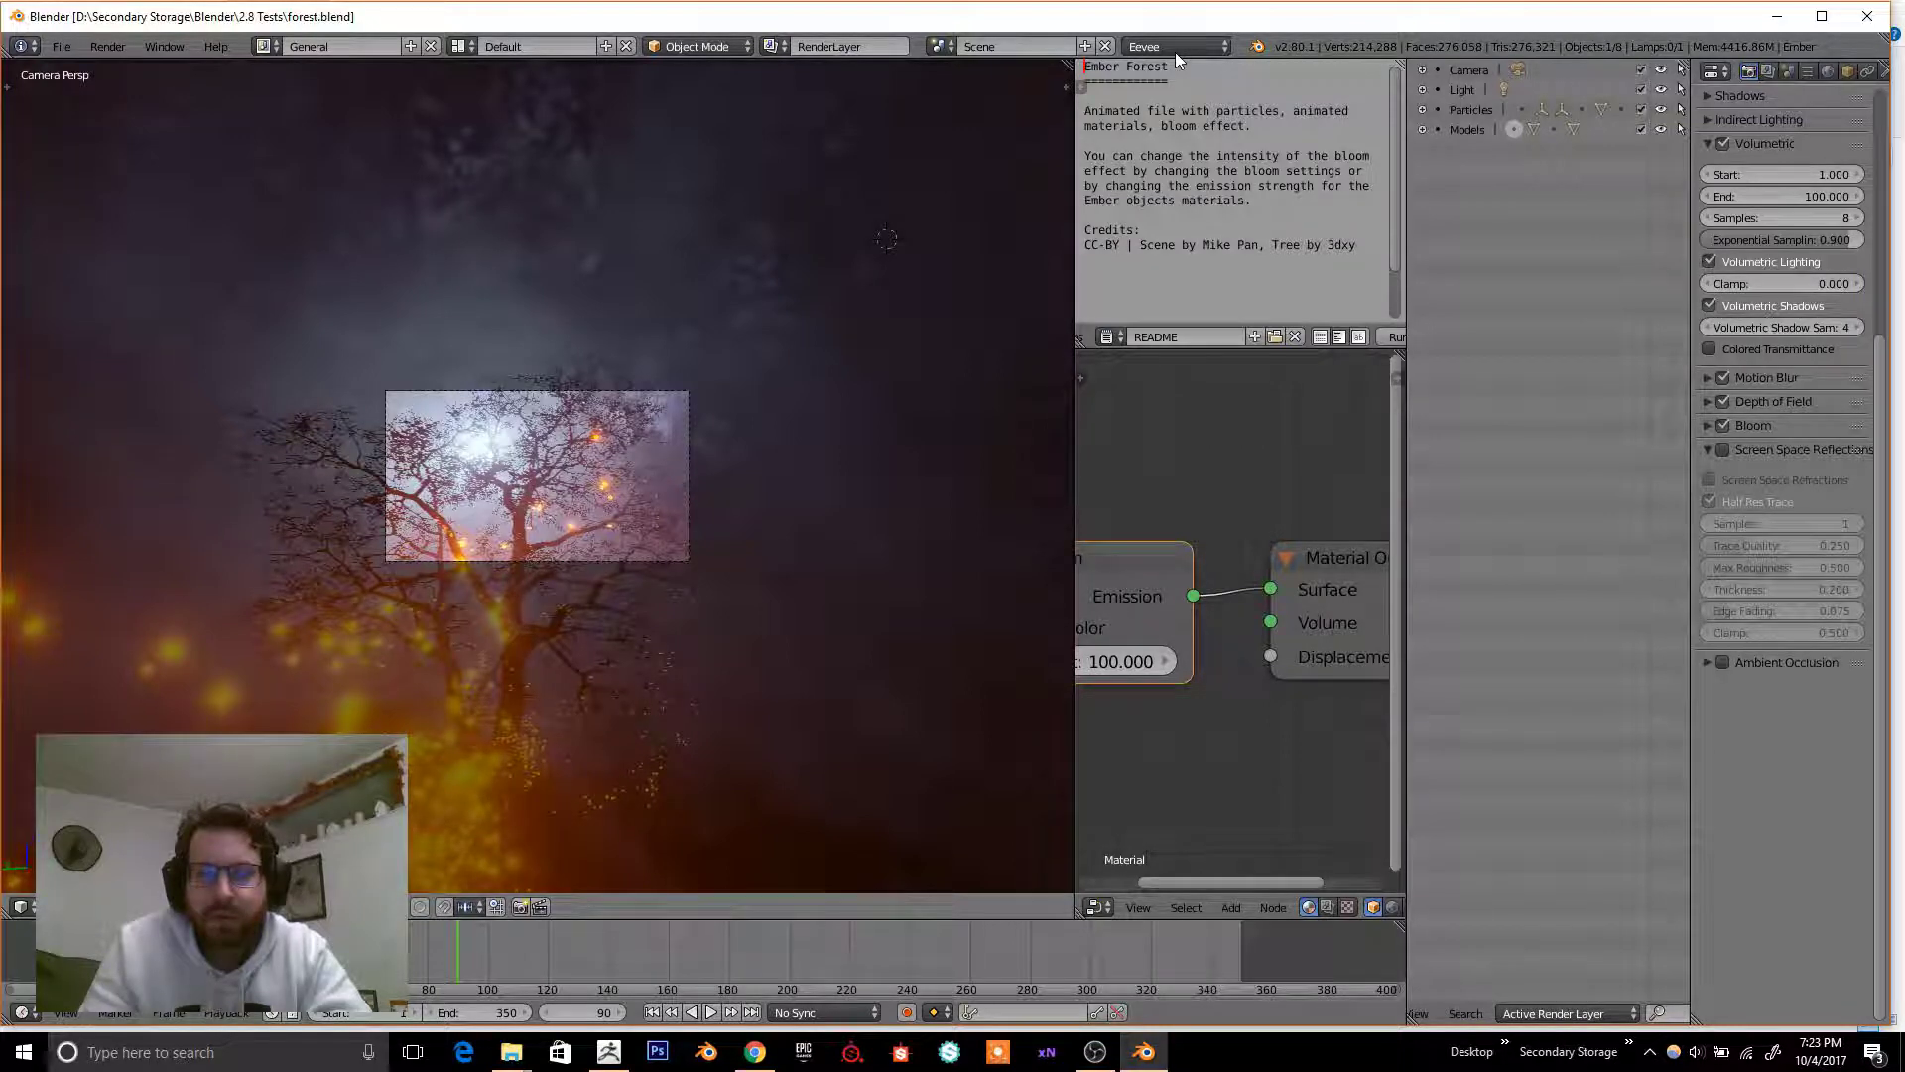
pyautogui.click(1175, 52)
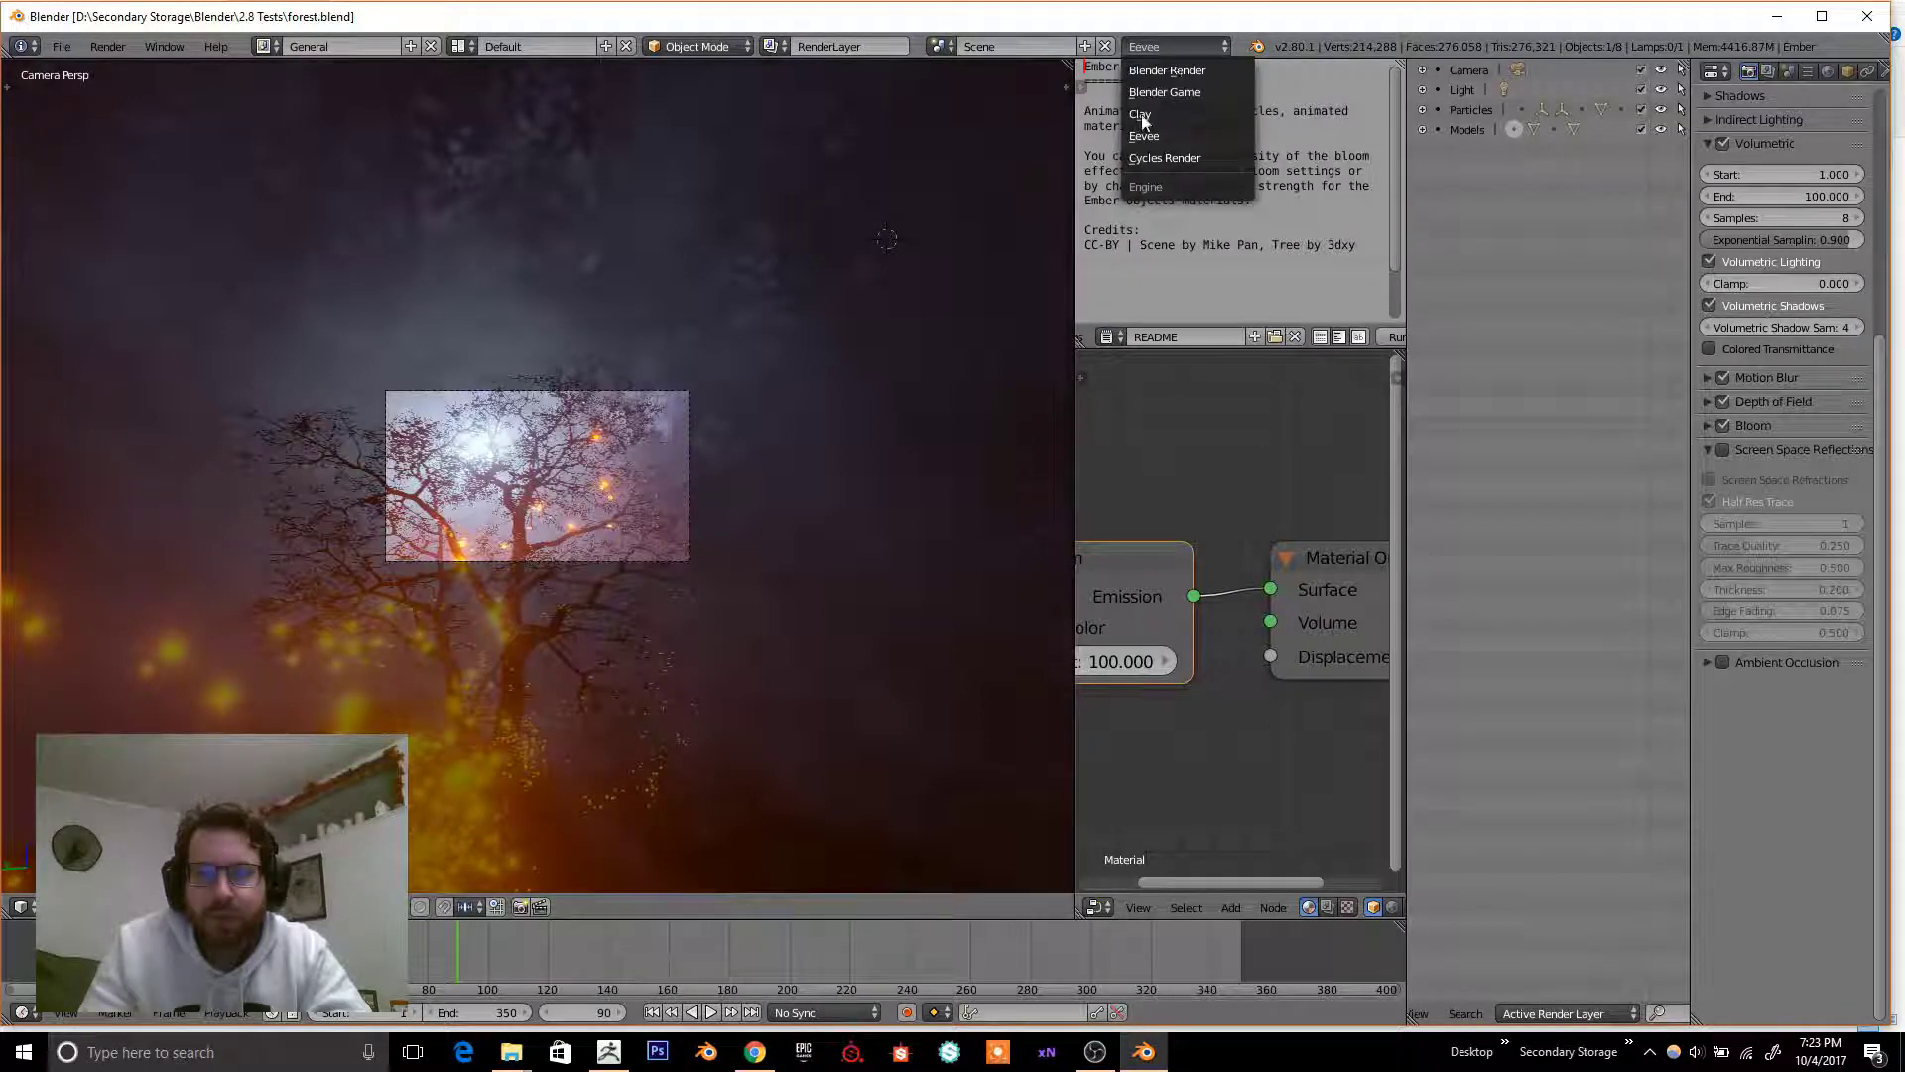
pyautogui.click(1167, 70)
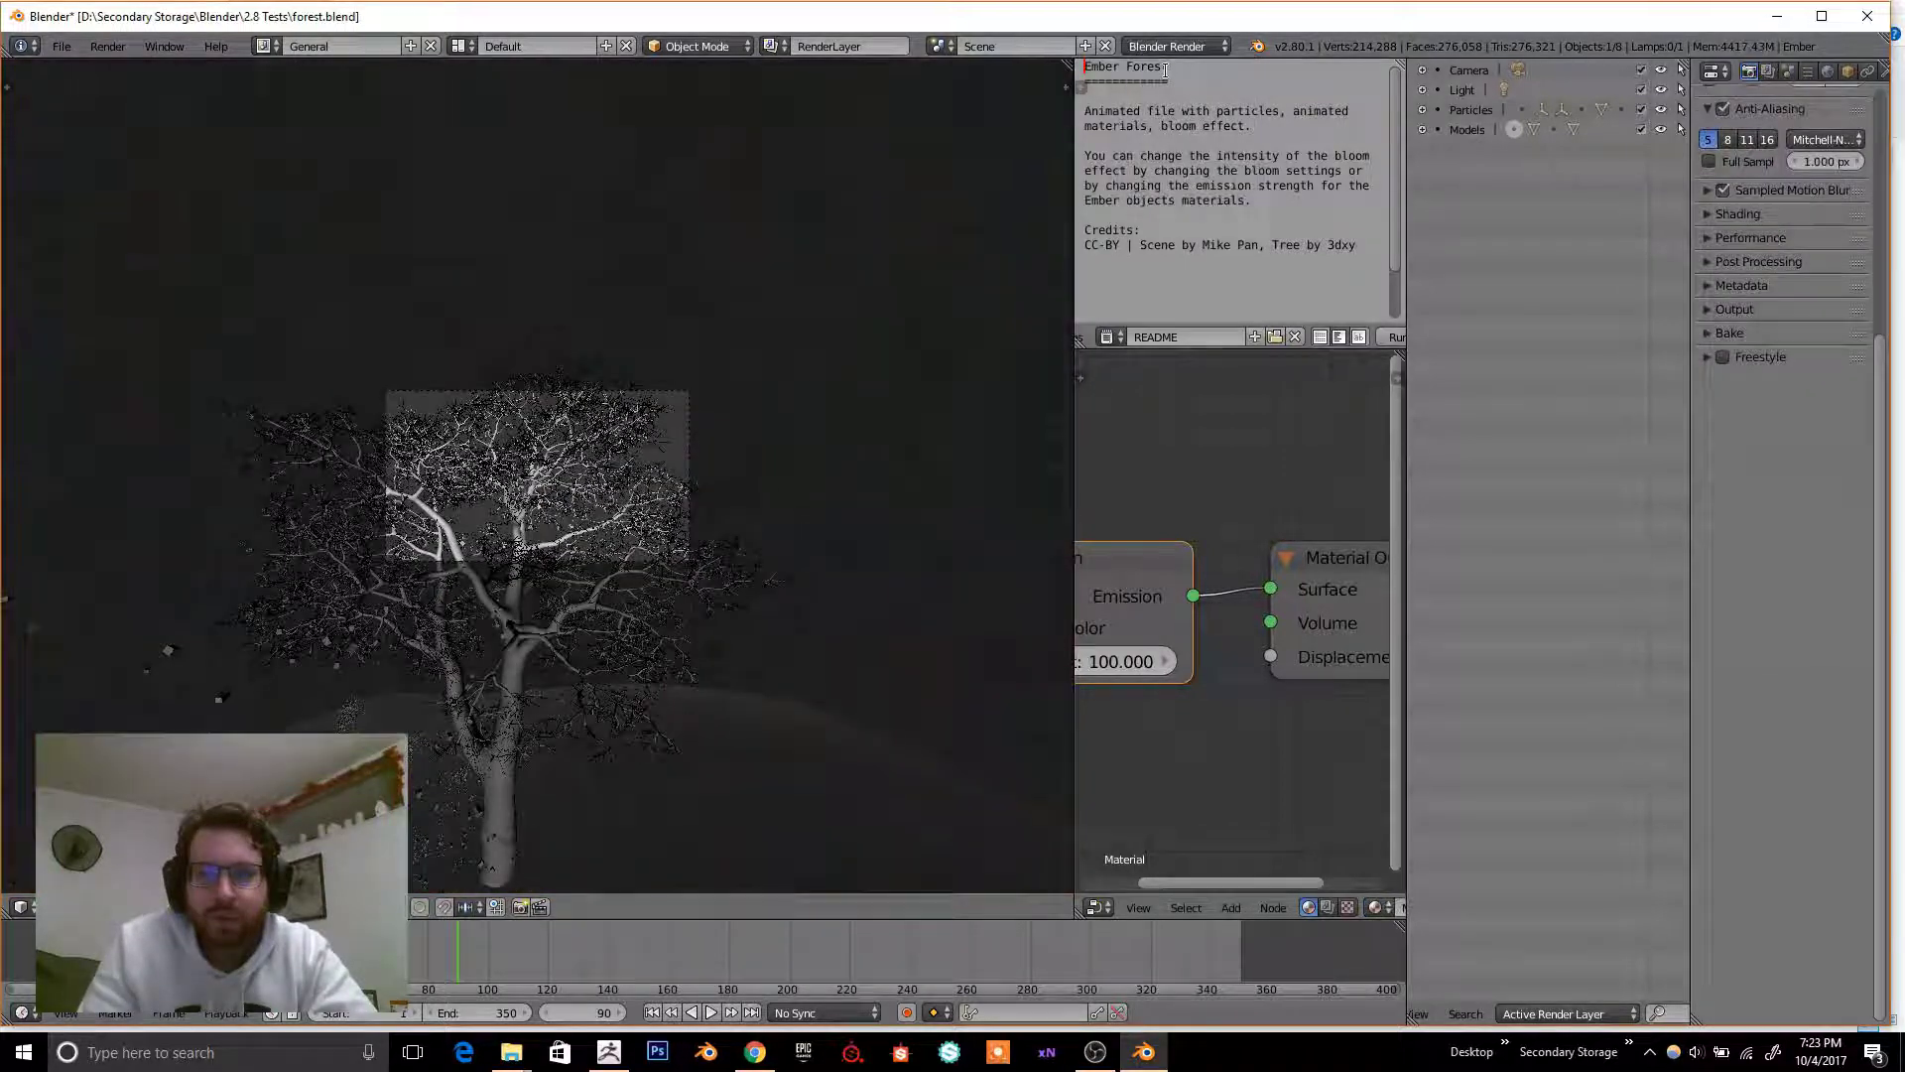
# - Zoom and orbit, frame the whole tree on its hill in camera view, and list the engines
pyautogui.scroll(5, 556, 437)
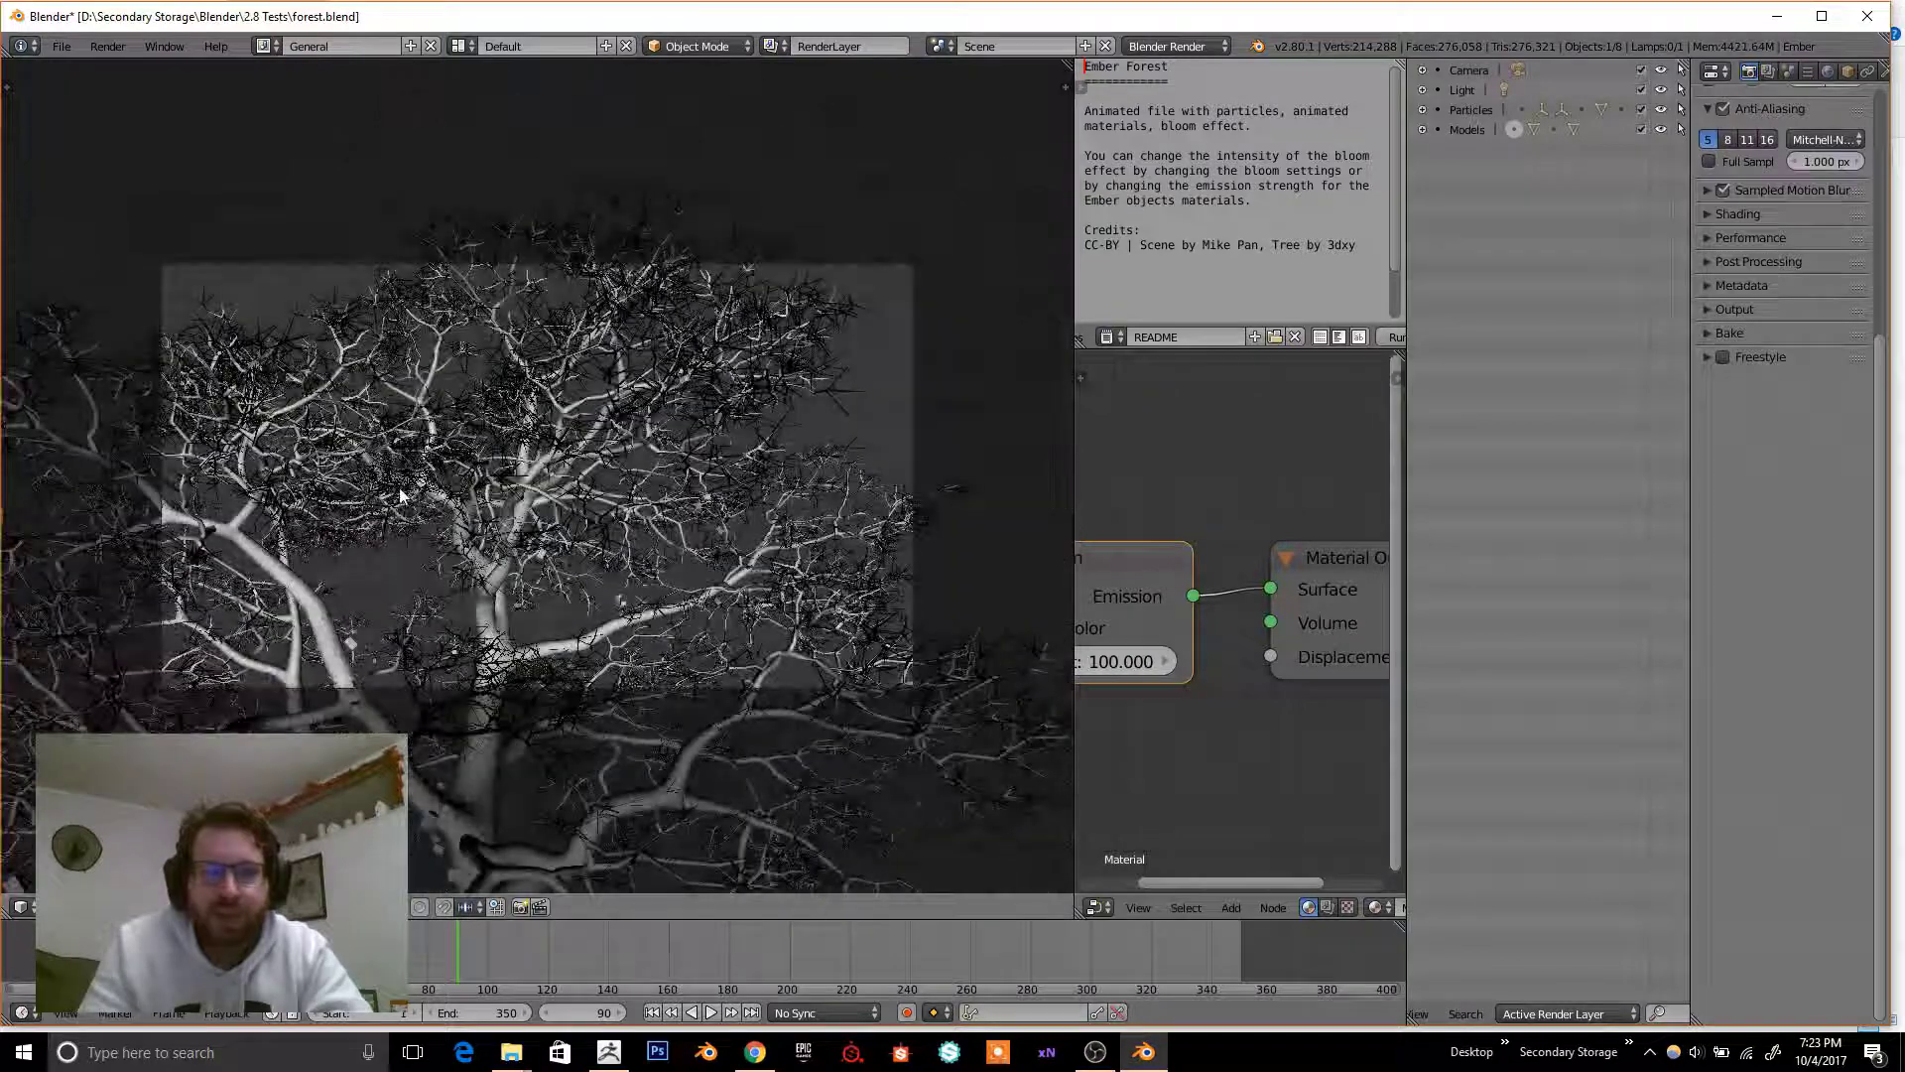
pyautogui.moveTo(404, 496); pyautogui.dragTo(486, 612, button='middle')
pyautogui.scroll(-5, 667, 513)
pyautogui.scroll(-3, 667, 513)
pyautogui.scroll(5, 539, 545)
pyautogui.press('KP_0')
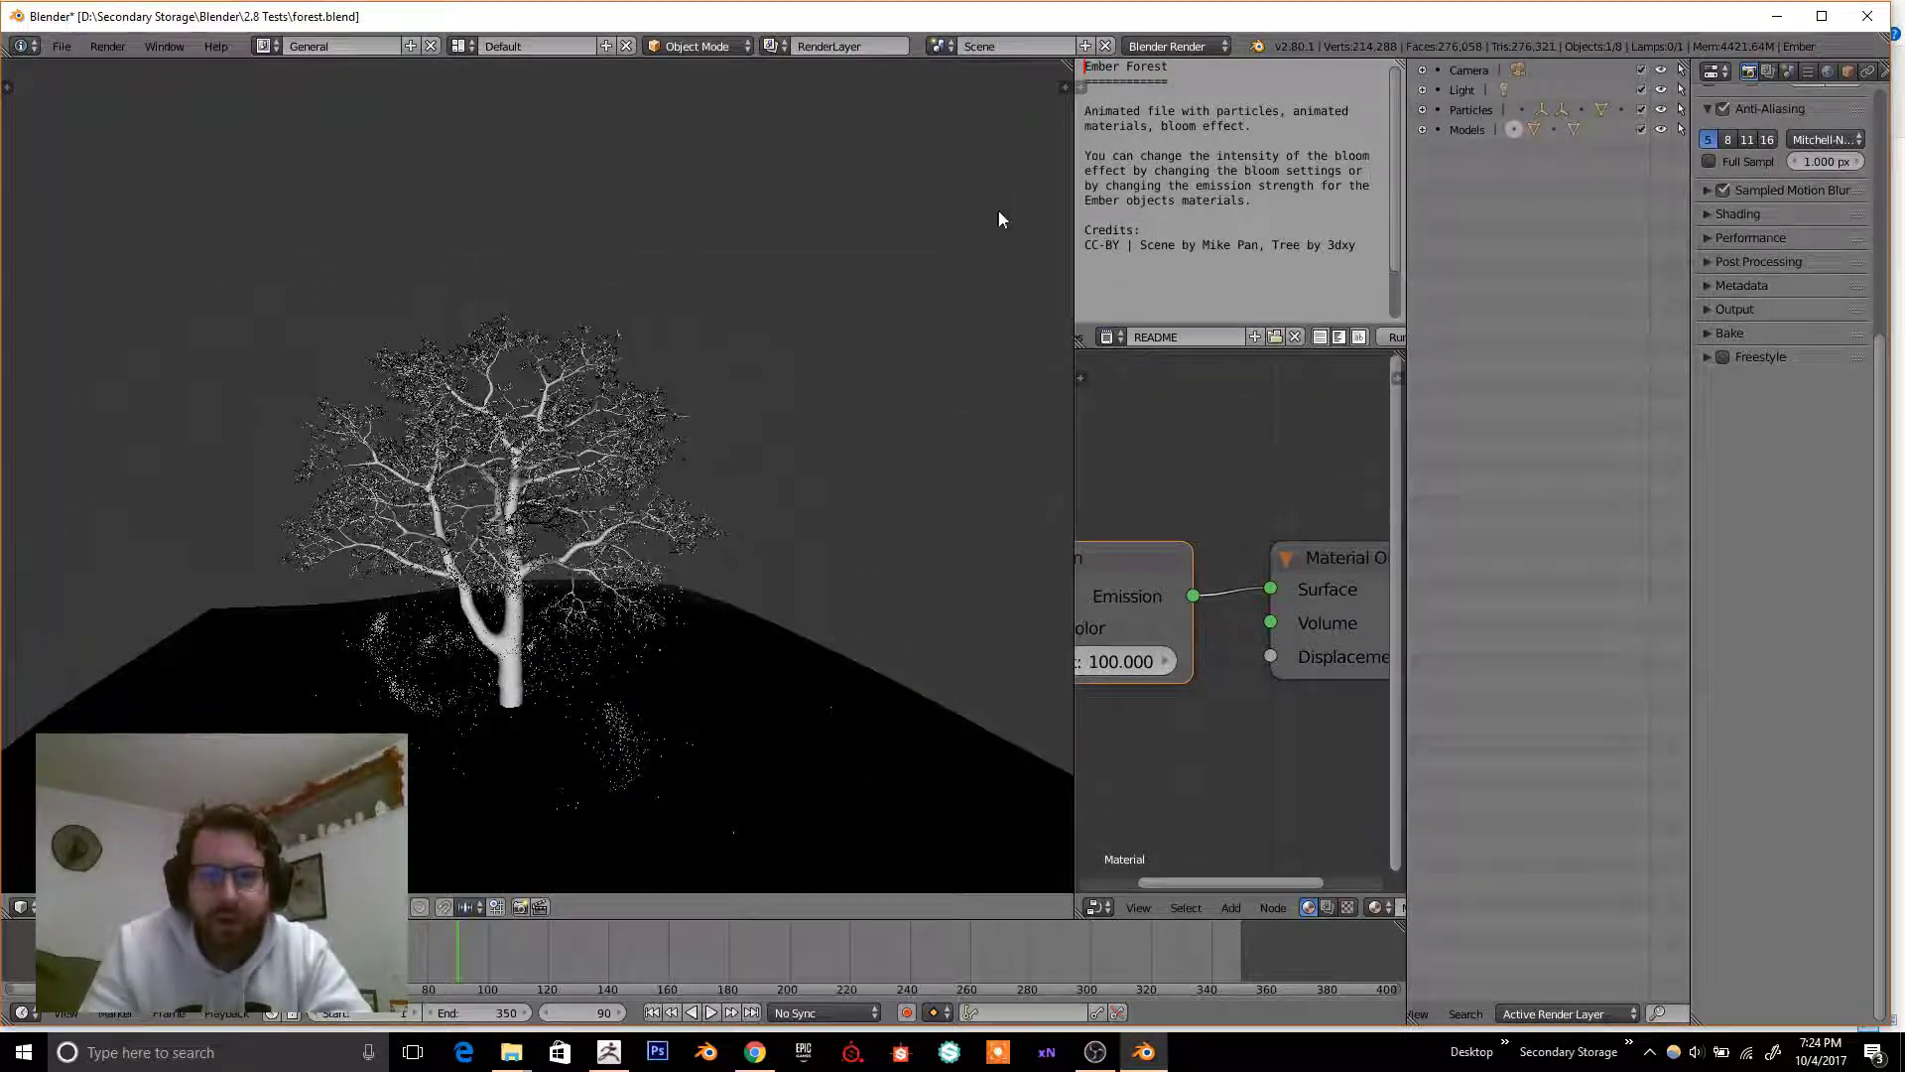
pyautogui.click(1193, 49)
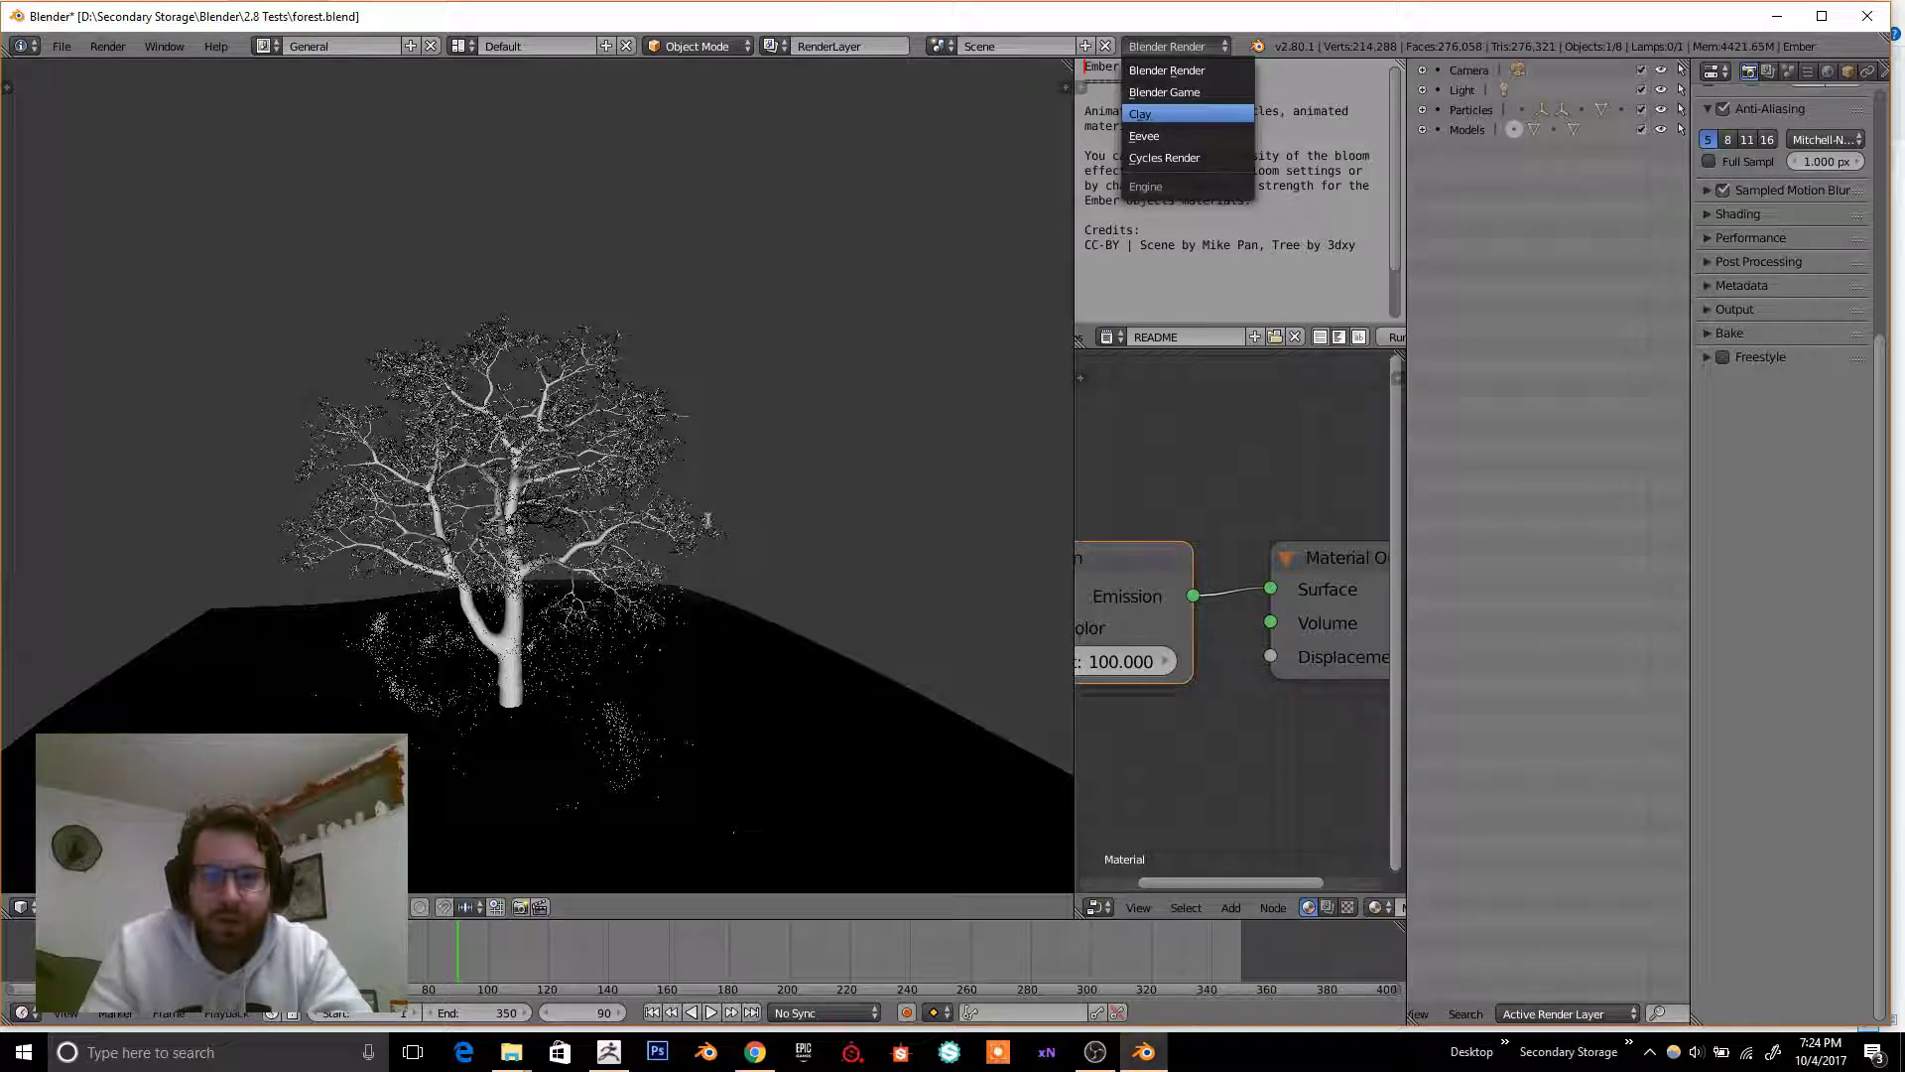
# - Switch the forest scene to the Clay engine and zoom around the tree
pyautogui.press('Return')
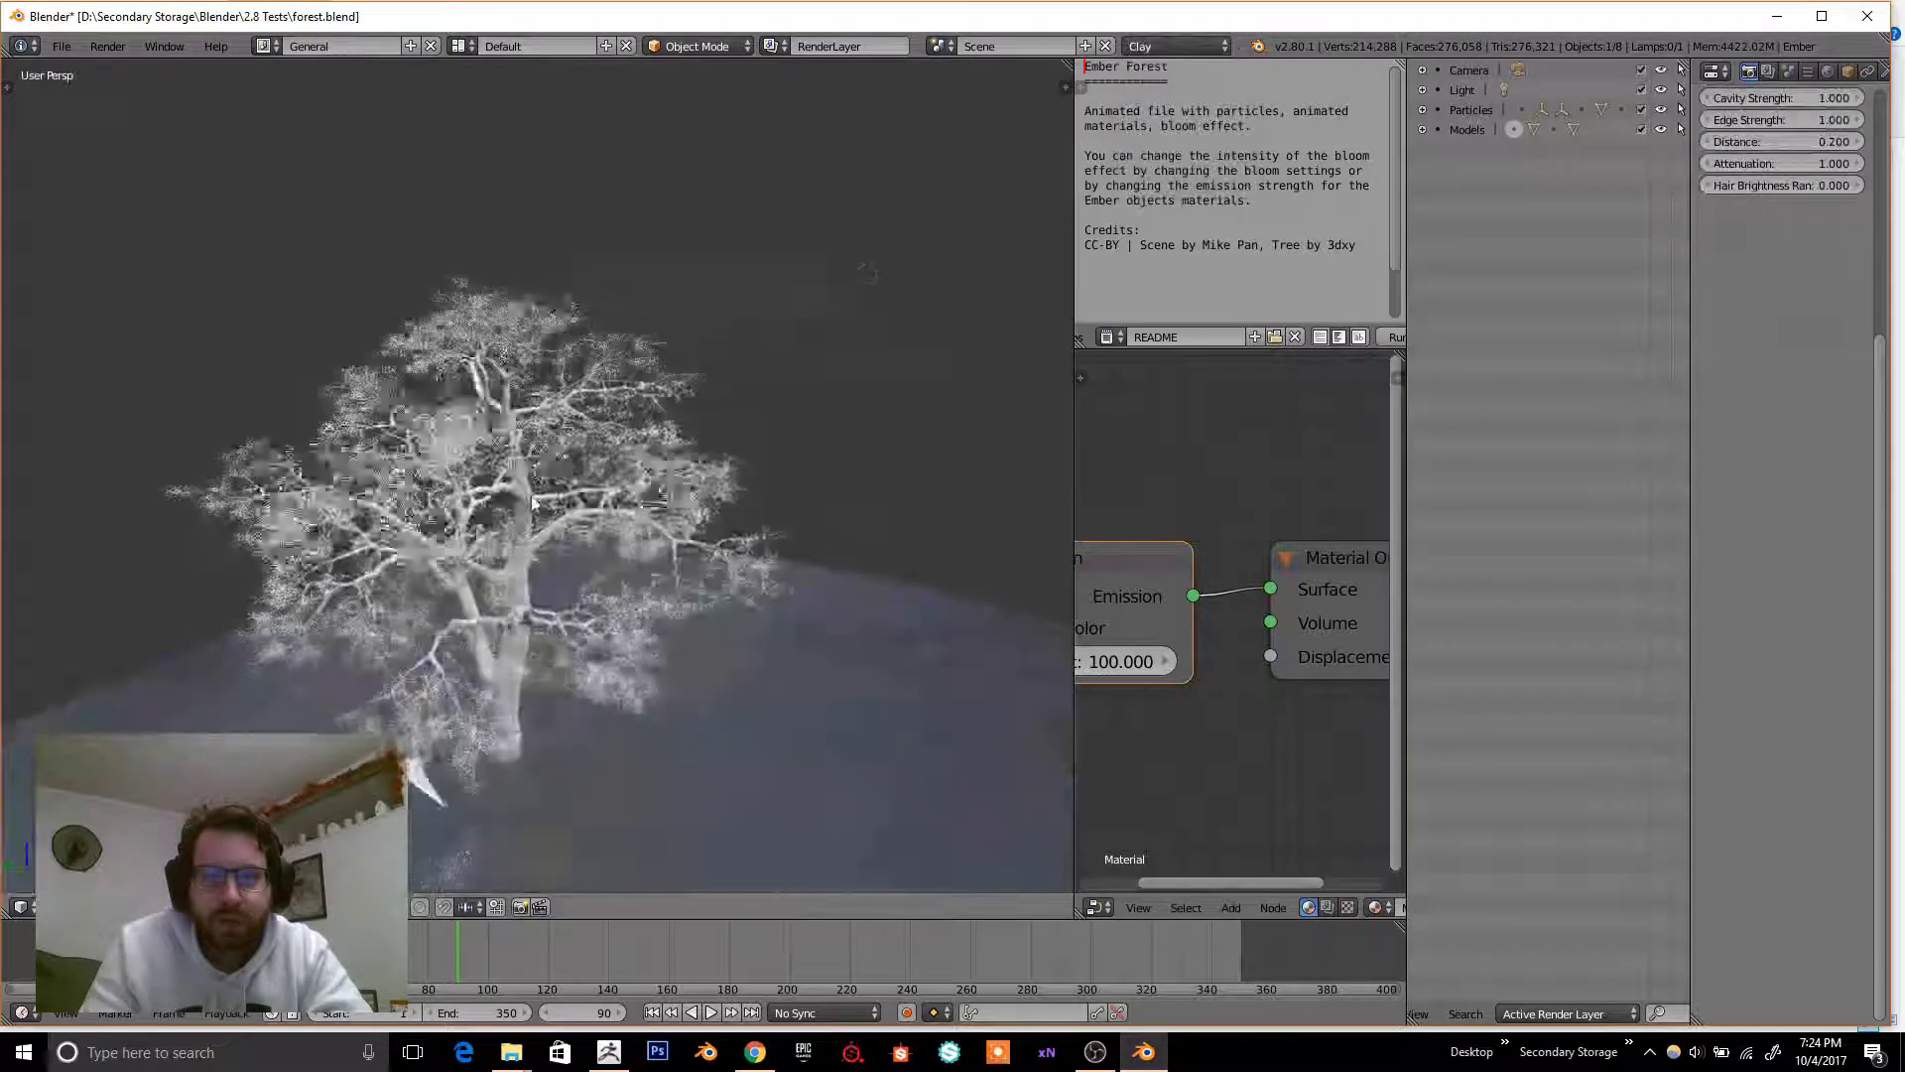
pyautogui.scroll(10, 621, 535)
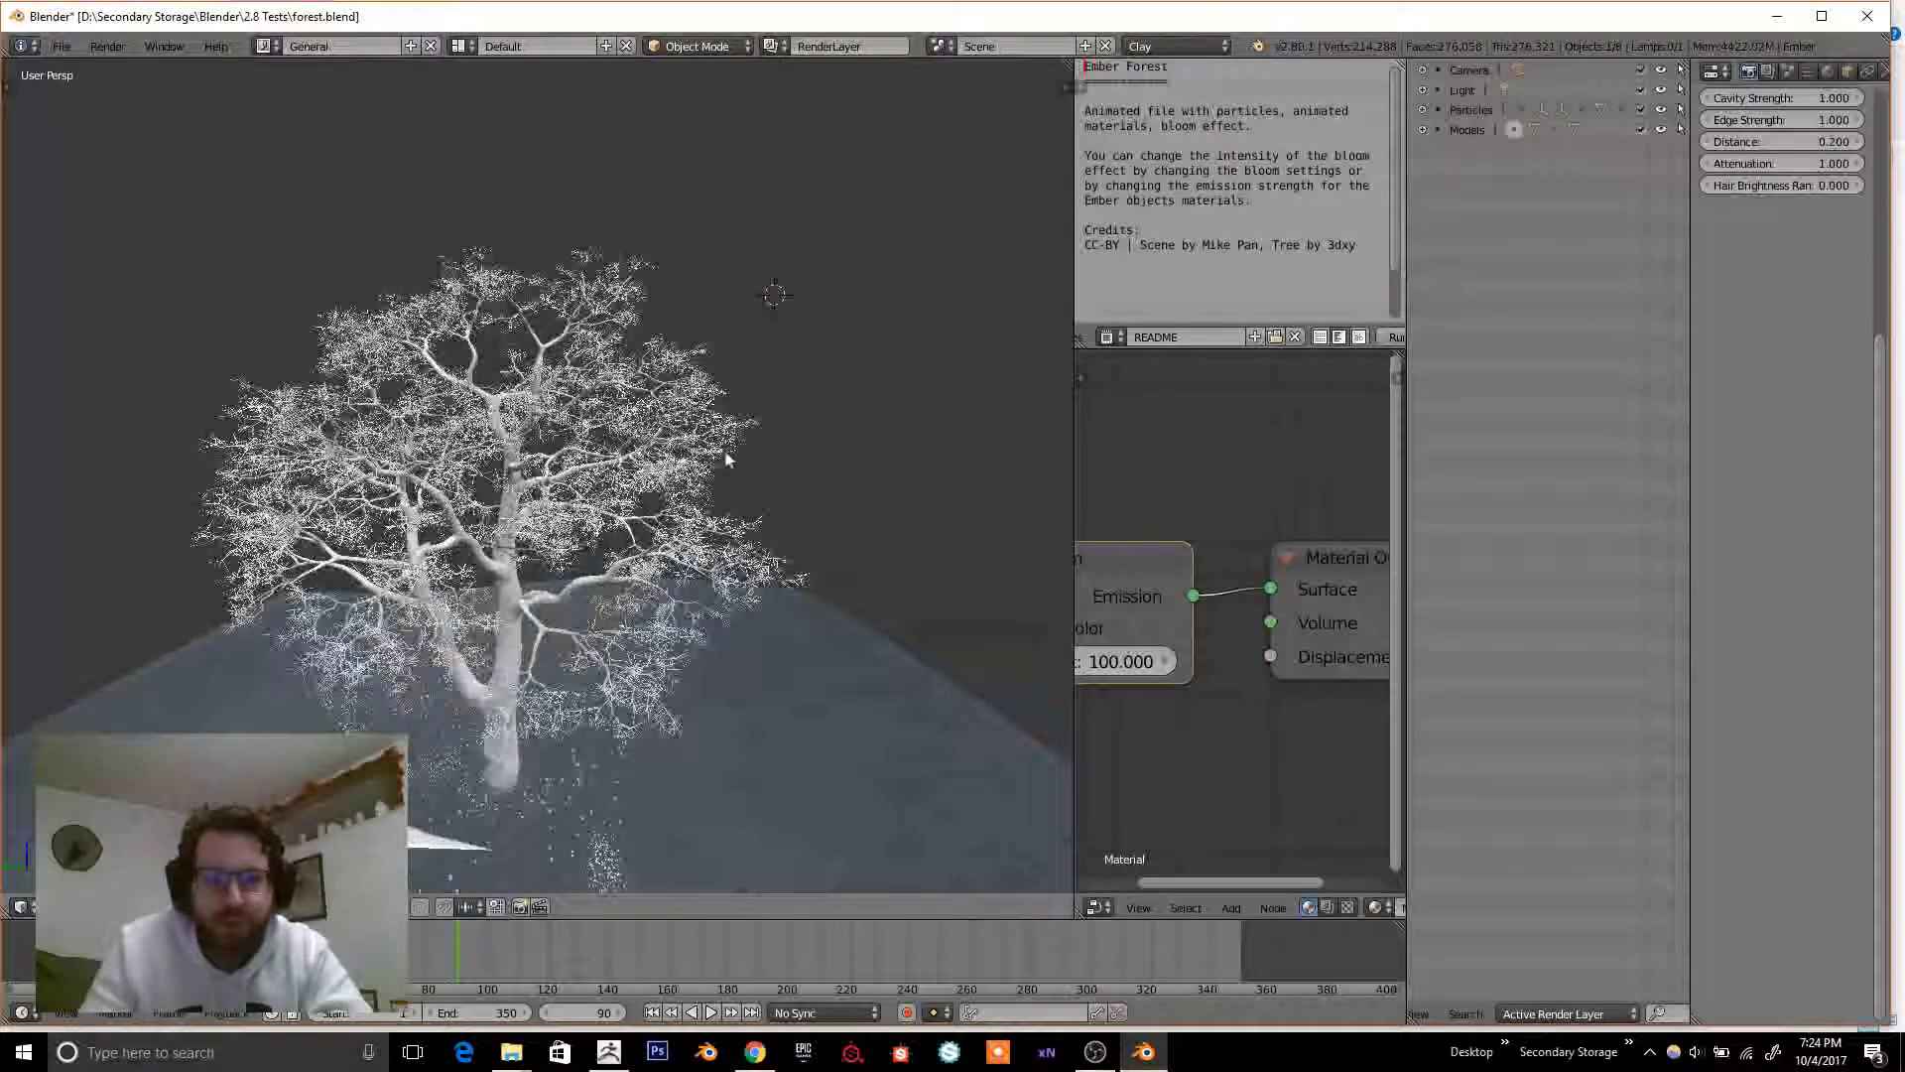
pyautogui.scroll(-10, 536, 546)
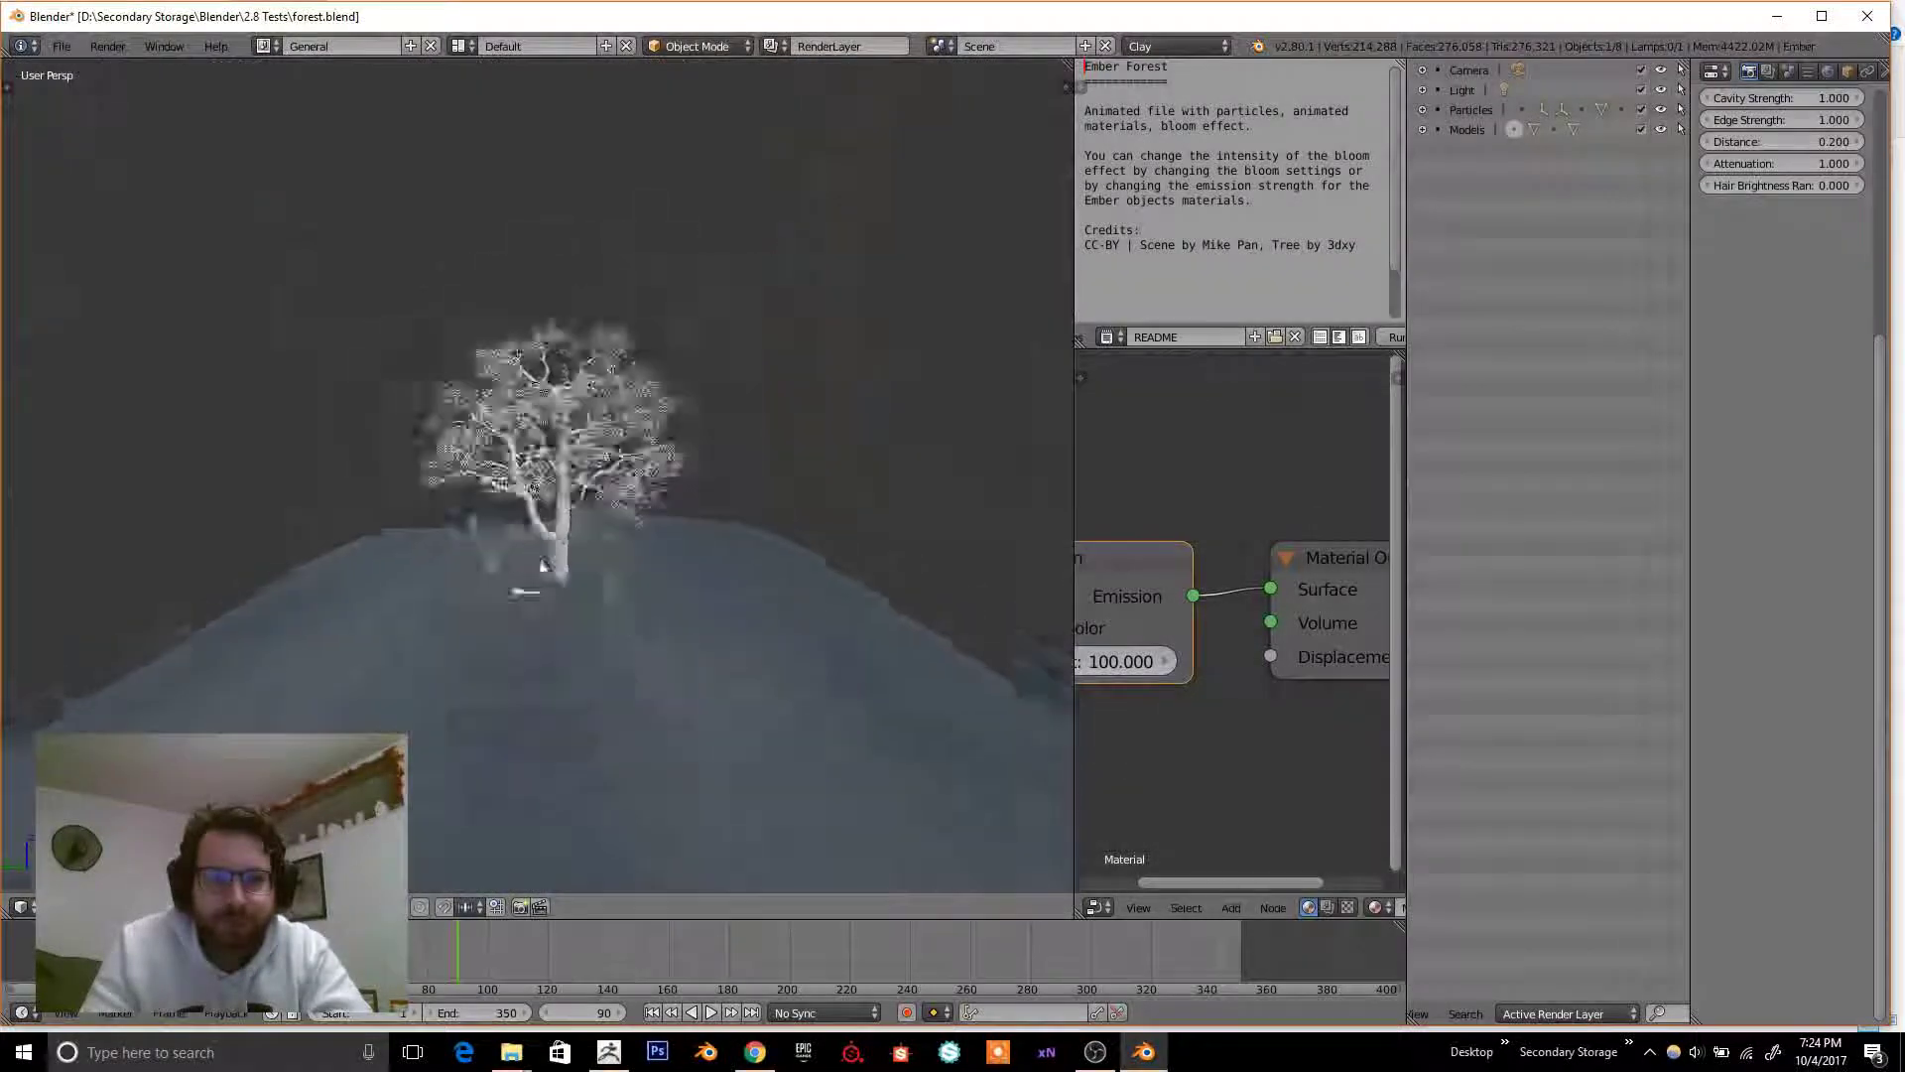
pyautogui.scroll(4, 585, 576)
# - Select the tree, play and stop the particle animation, then switch back to Blender Render
pyautogui.rightClick(635, 589)
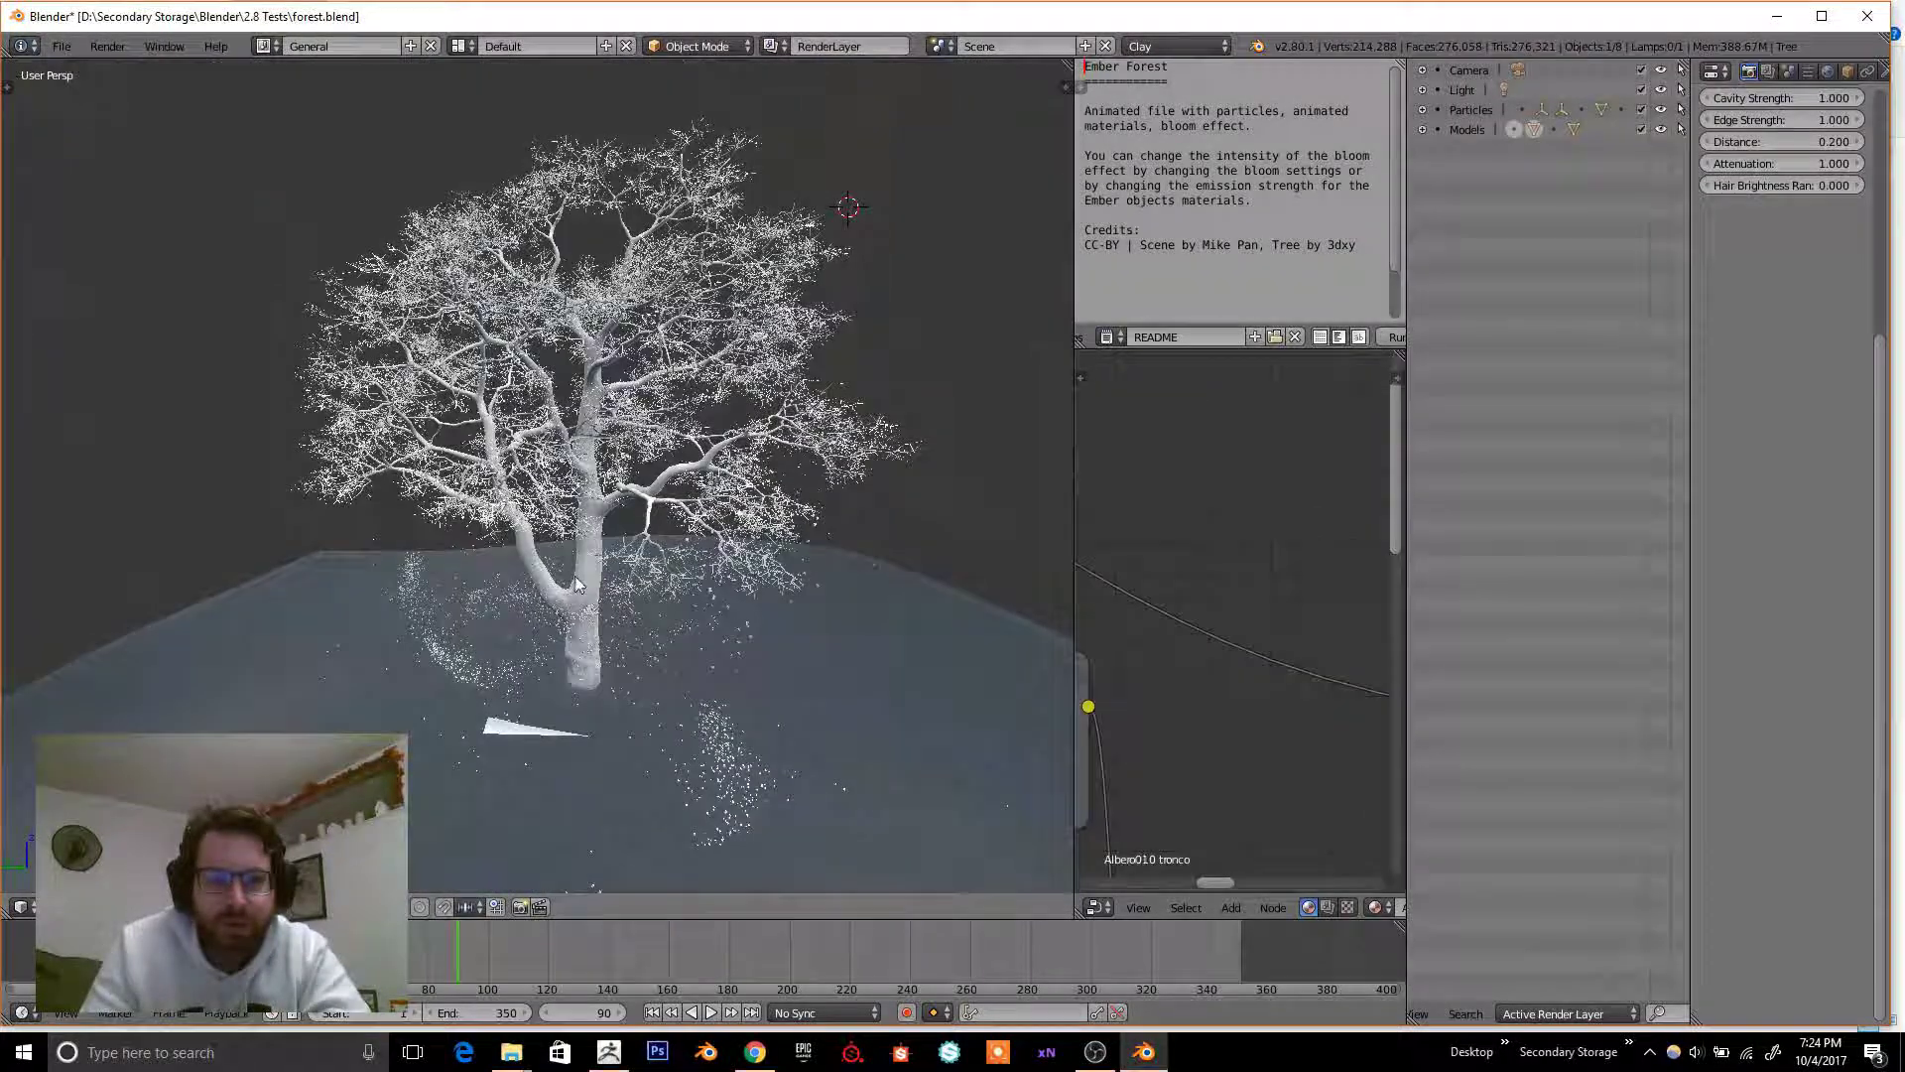
pyautogui.scroll(6, 516, 774)
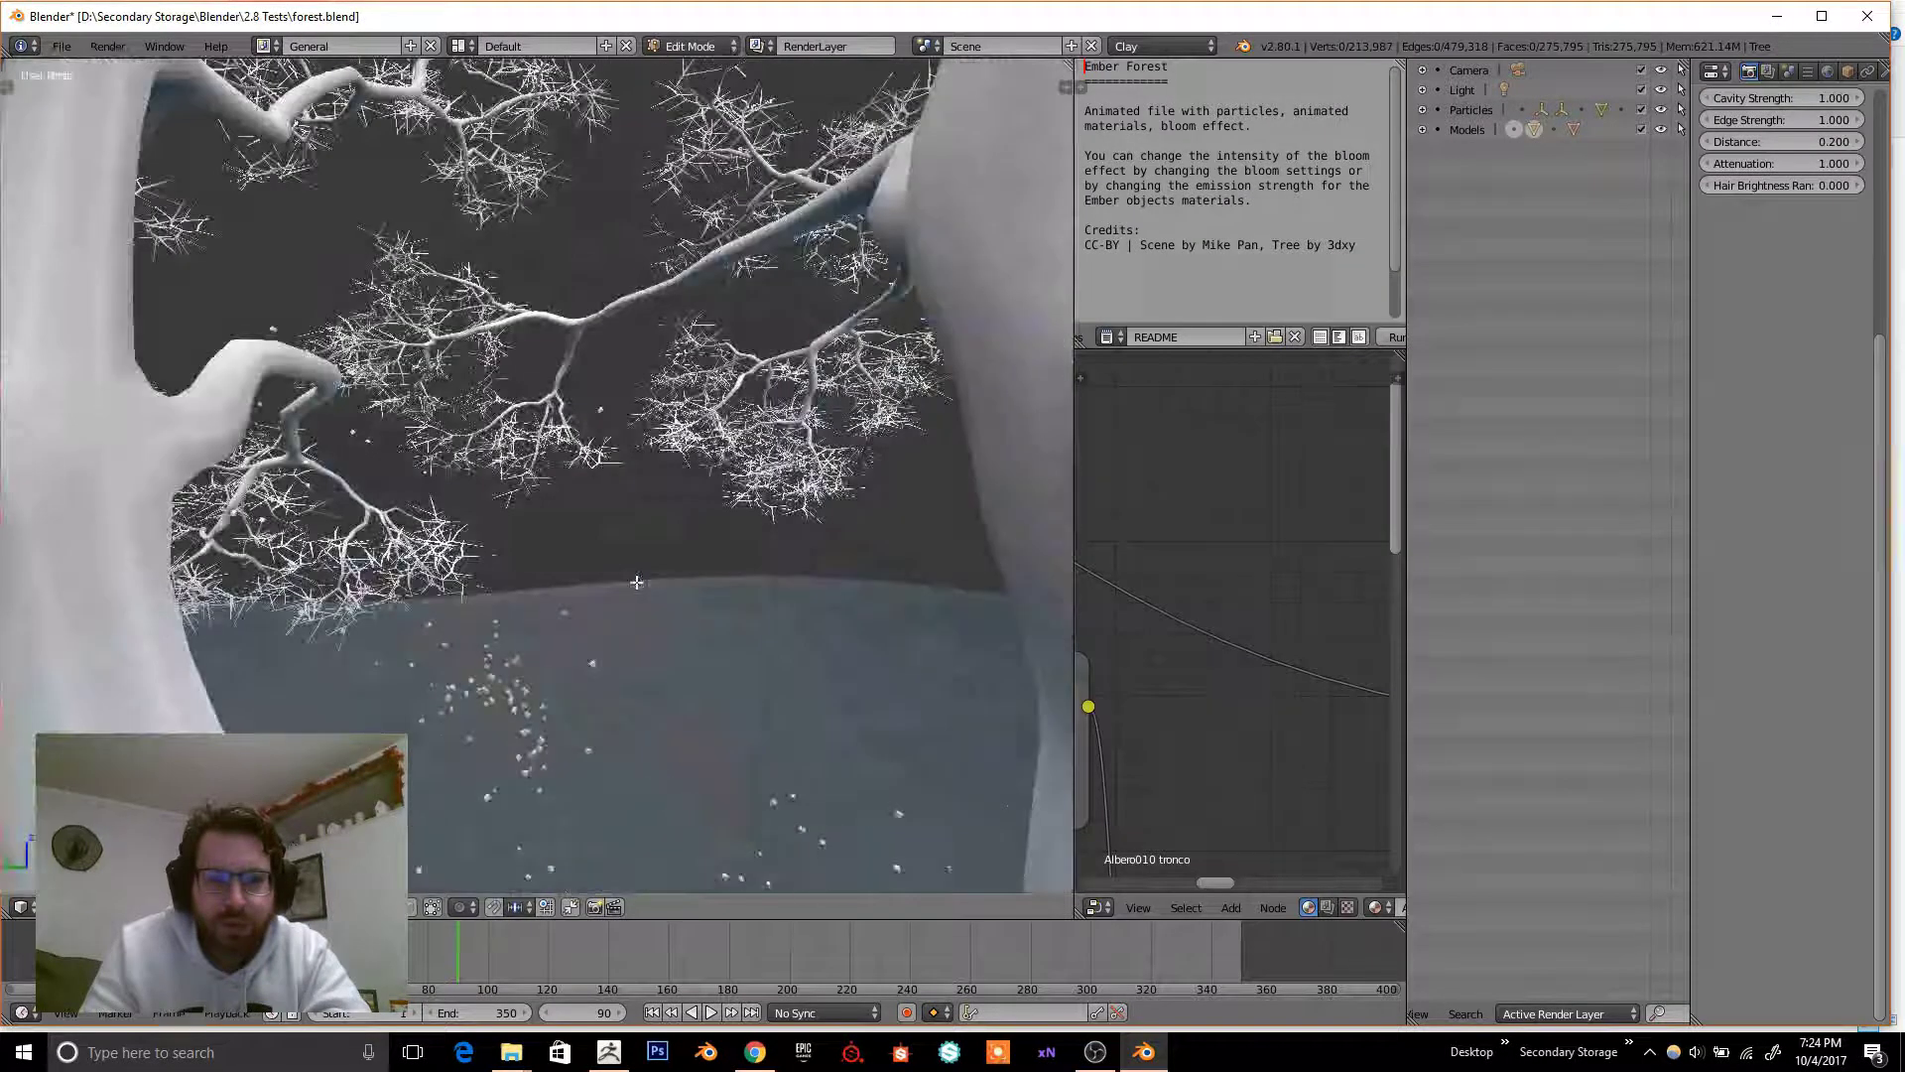
pyautogui.scroll(-6, 476, 853)
pyautogui.hotkey('shift', 'Left')
pyautogui.hotkey('alt', 'a')
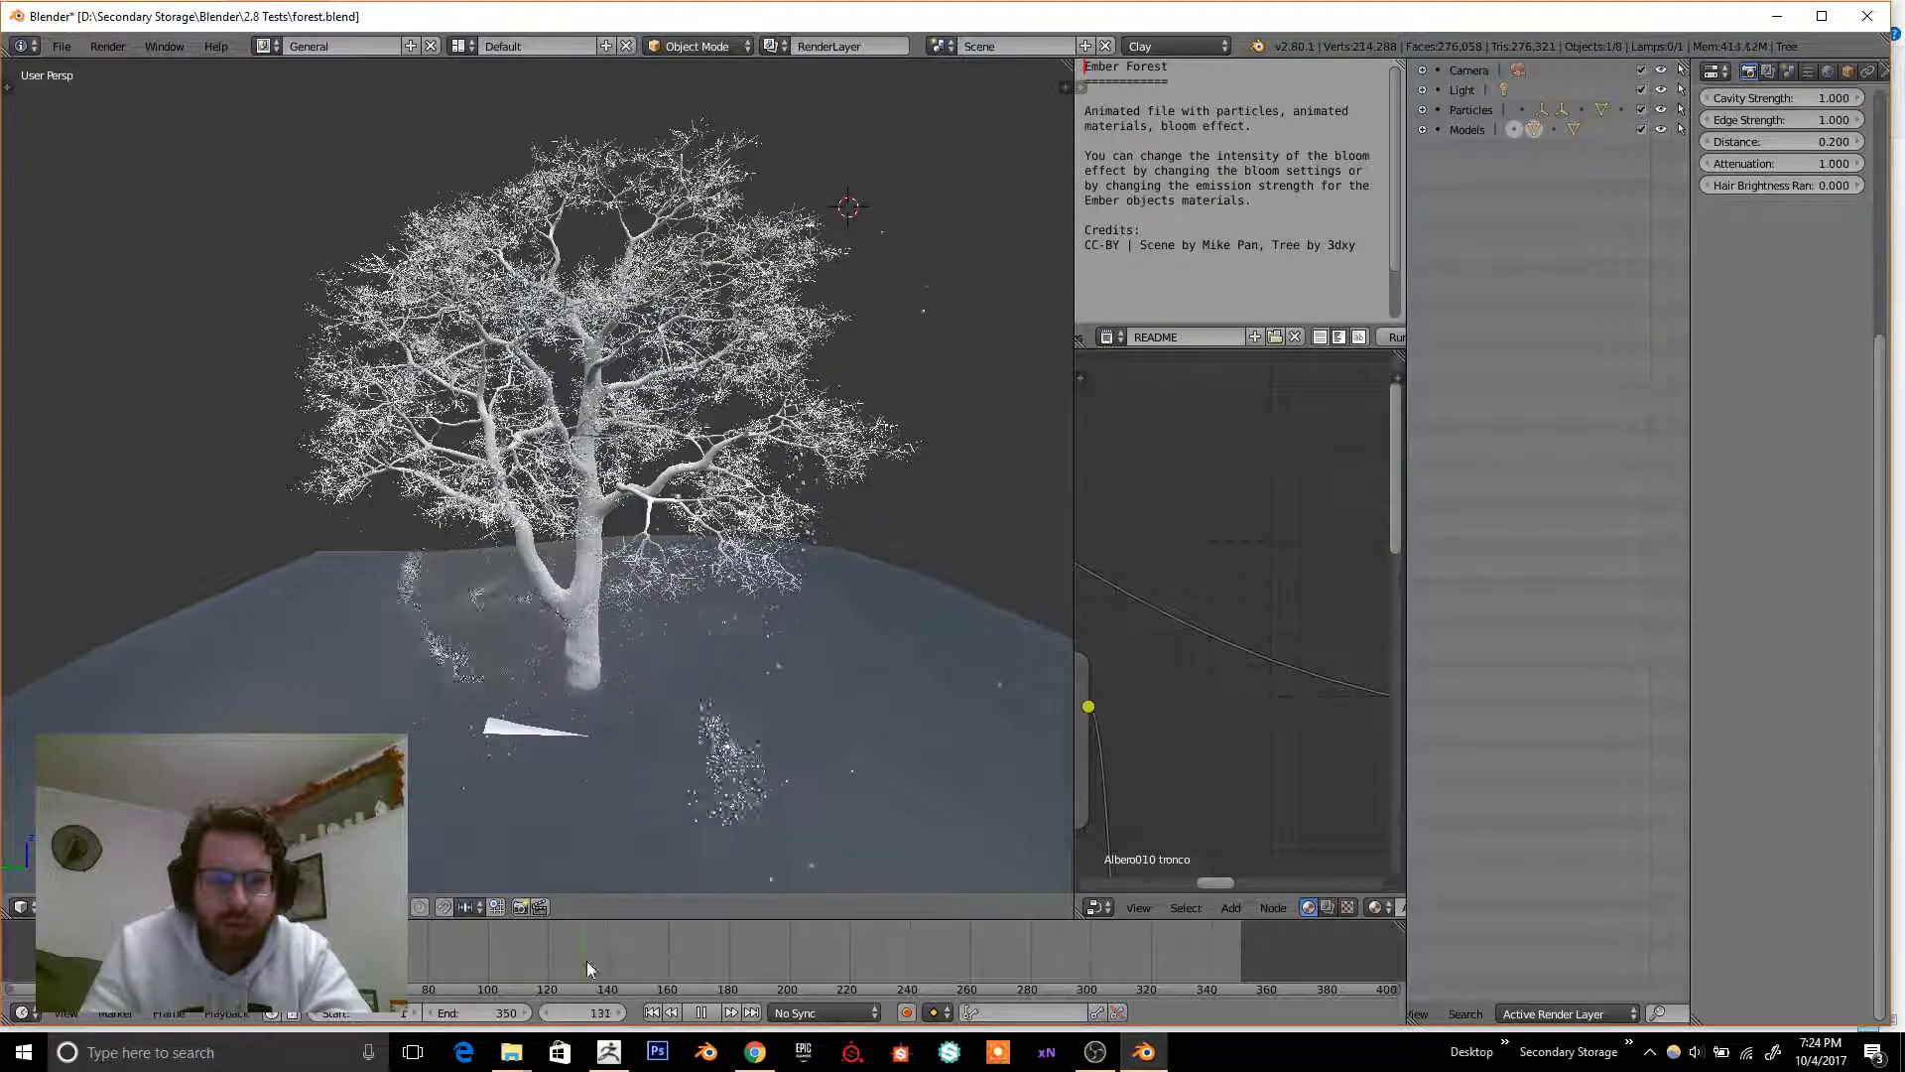
pyautogui.hotkey('alt', 'a')
pyautogui.click(1176, 46)
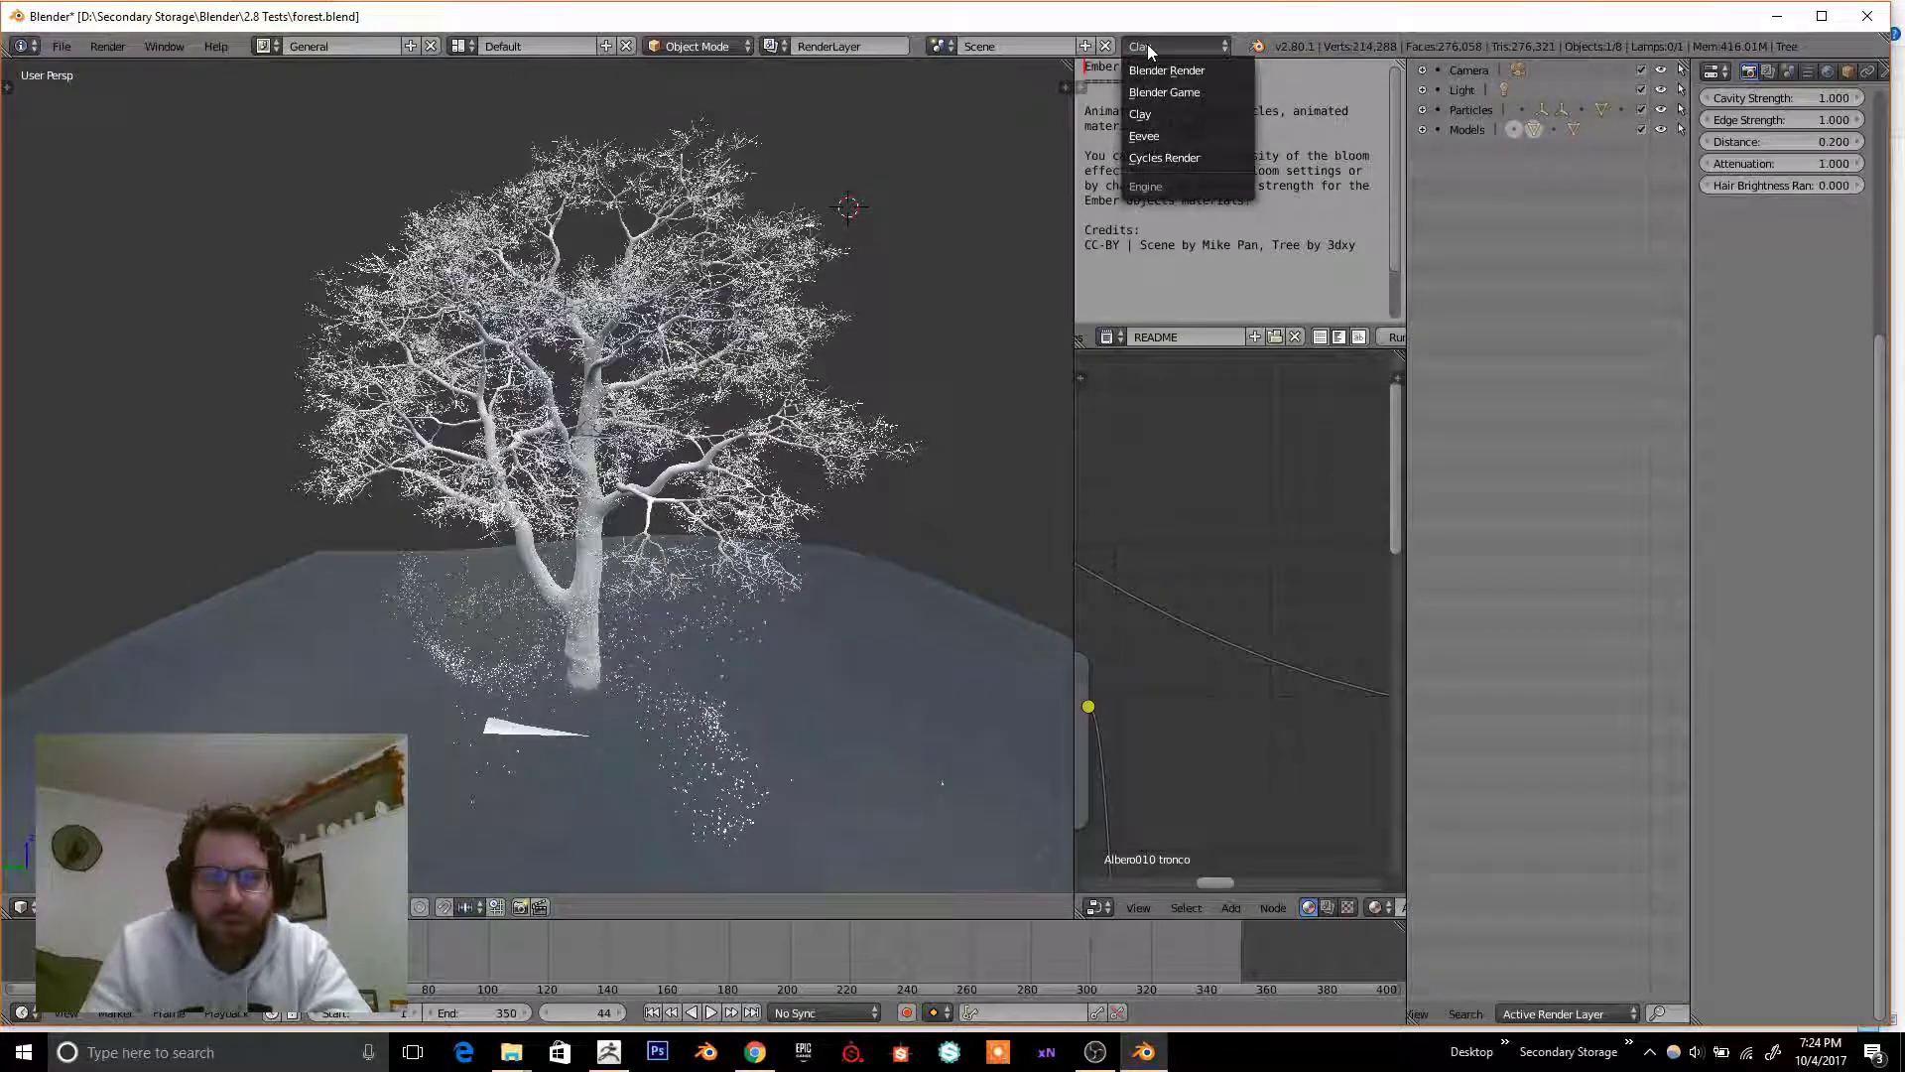
pyautogui.click(1156, 66)
# - Start an F12 render from the camera, cancel it, and set the engine to Cycles Render
pyautogui.press('KP_0')
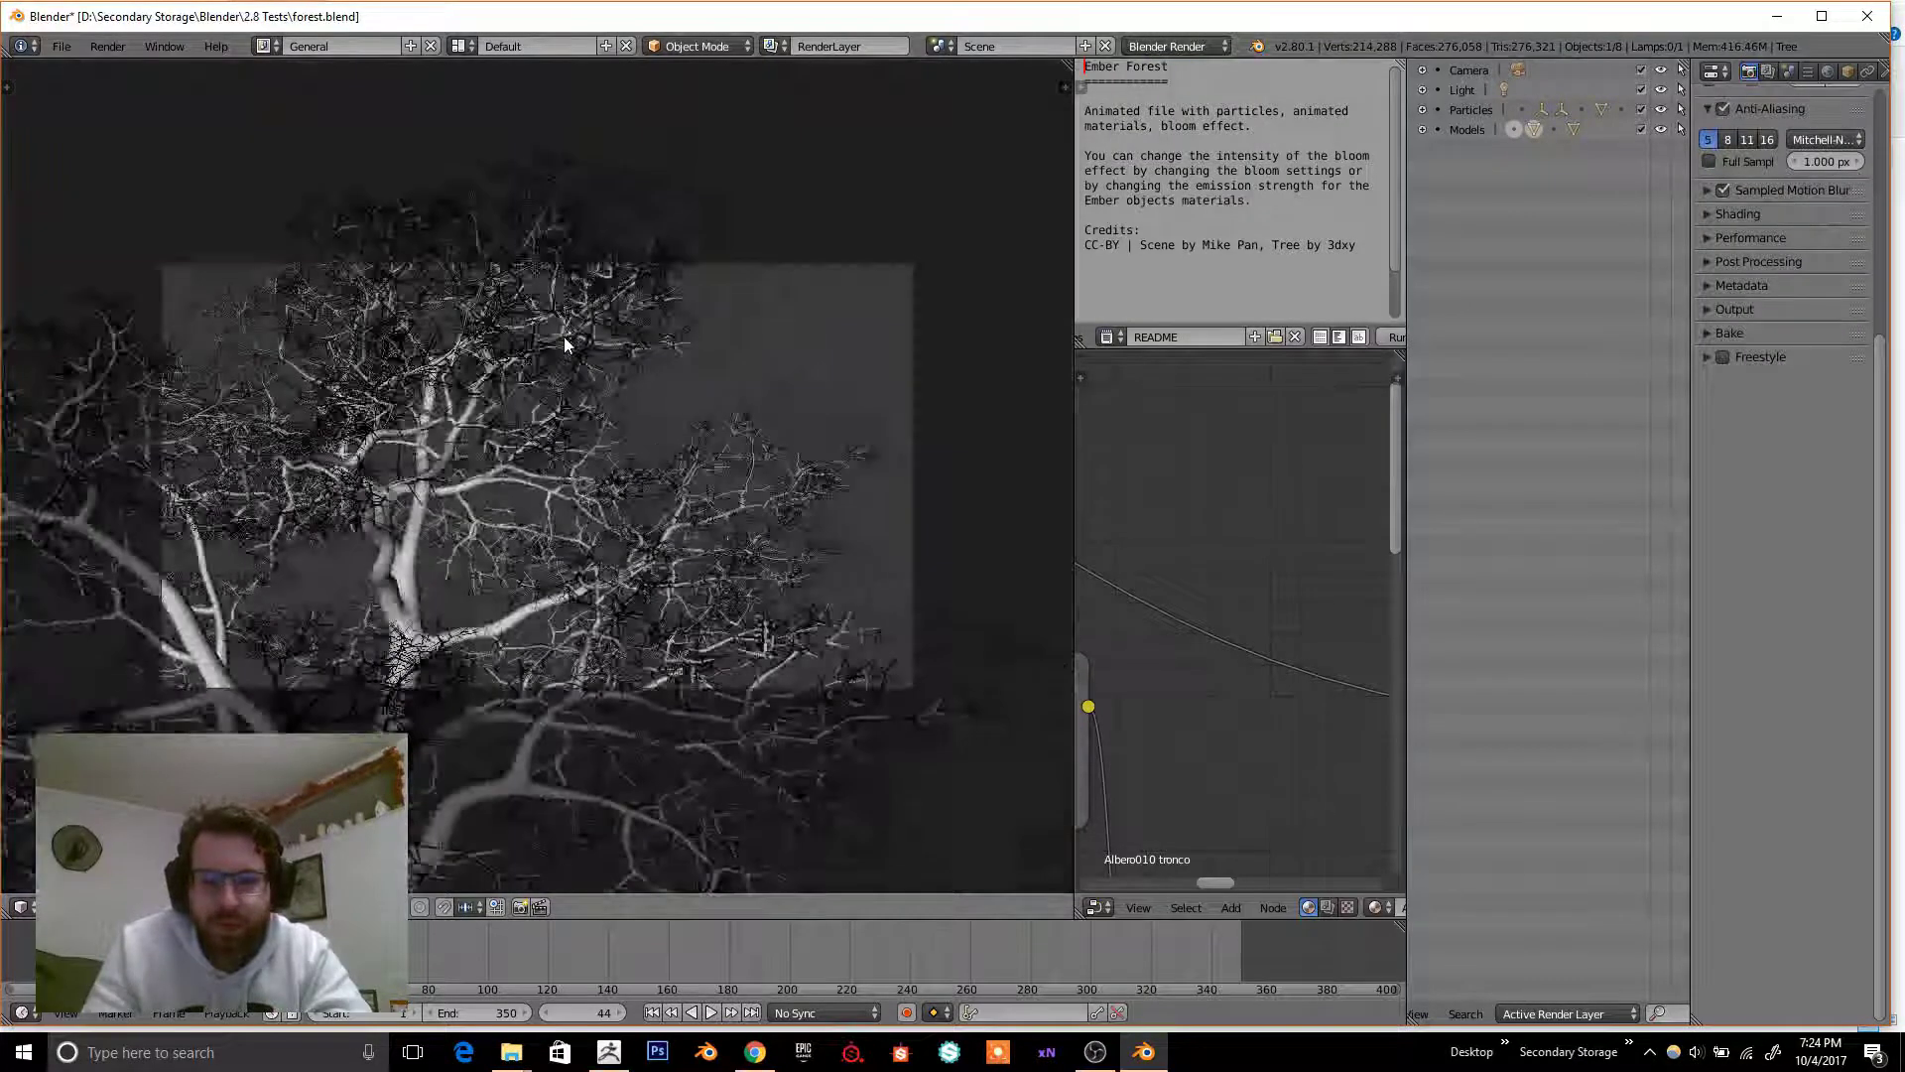
pyautogui.press('F12')
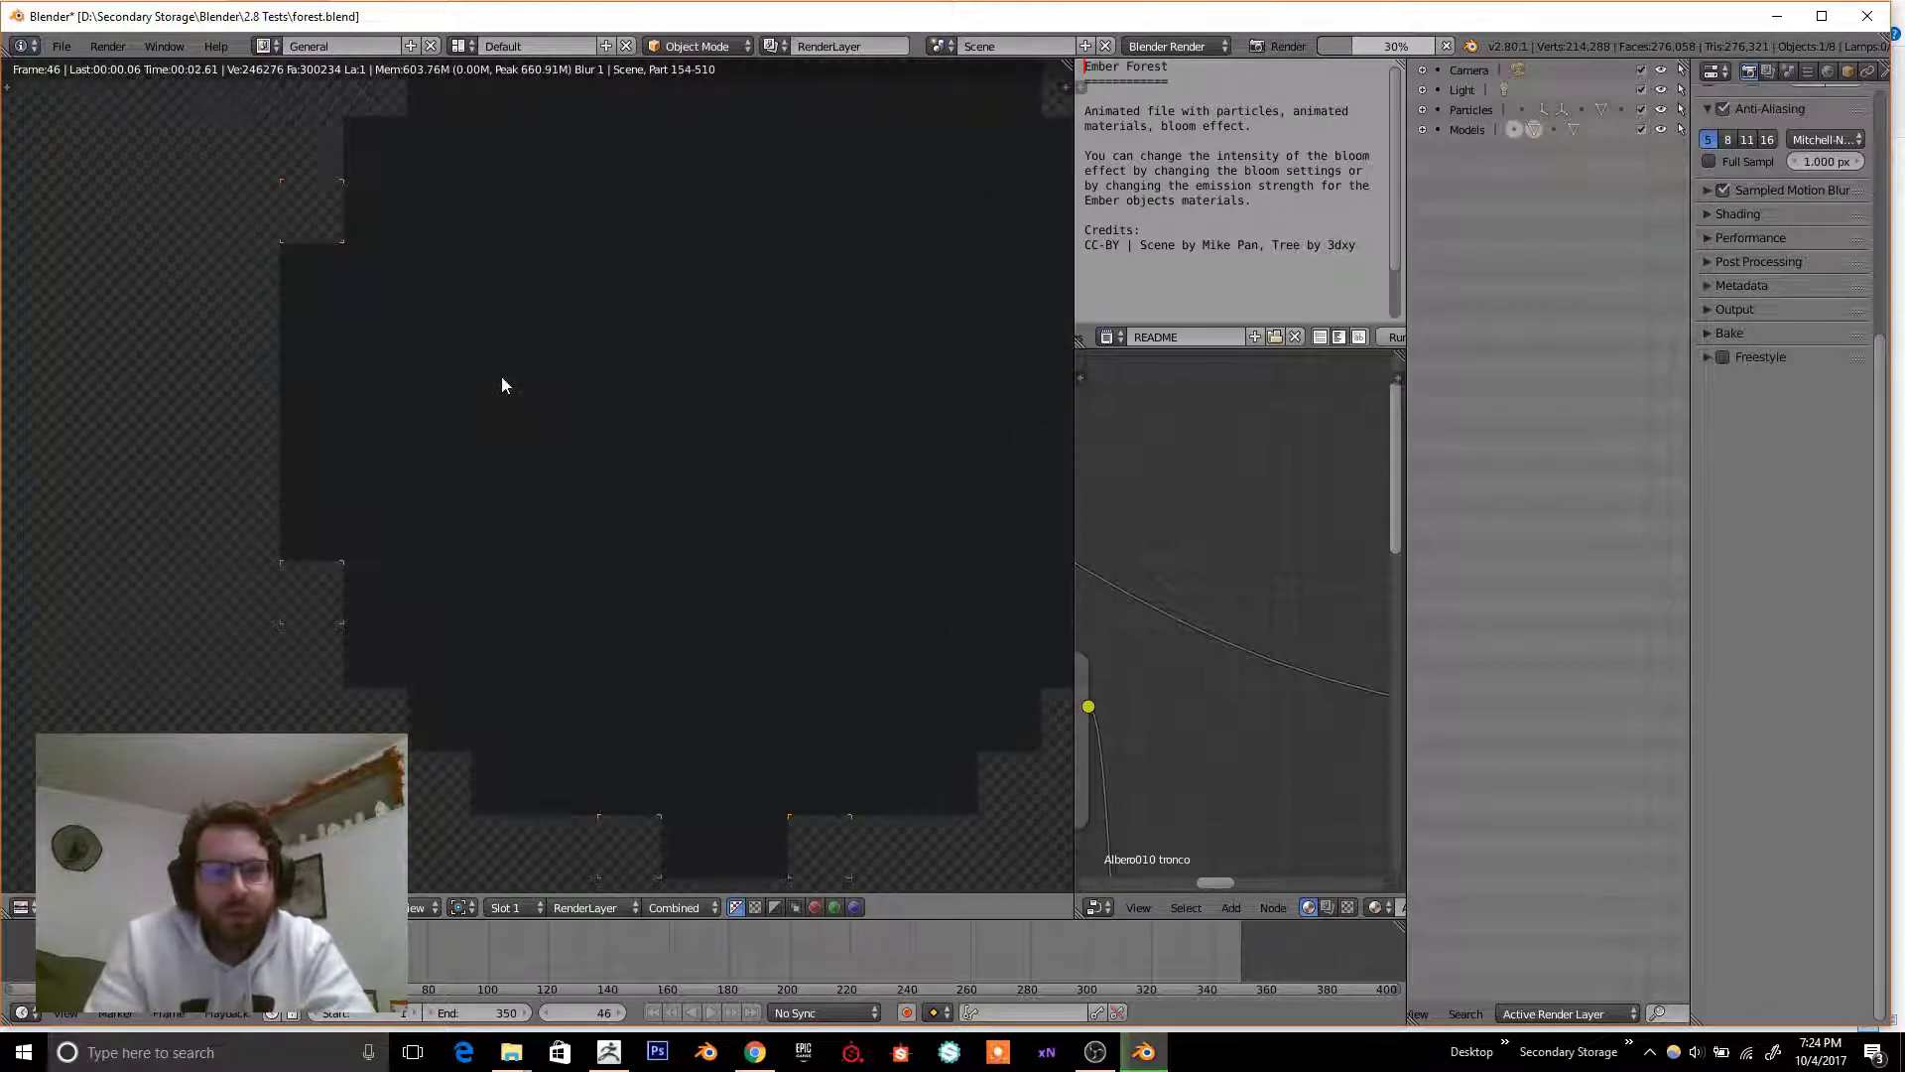
pyautogui.press('Escape')
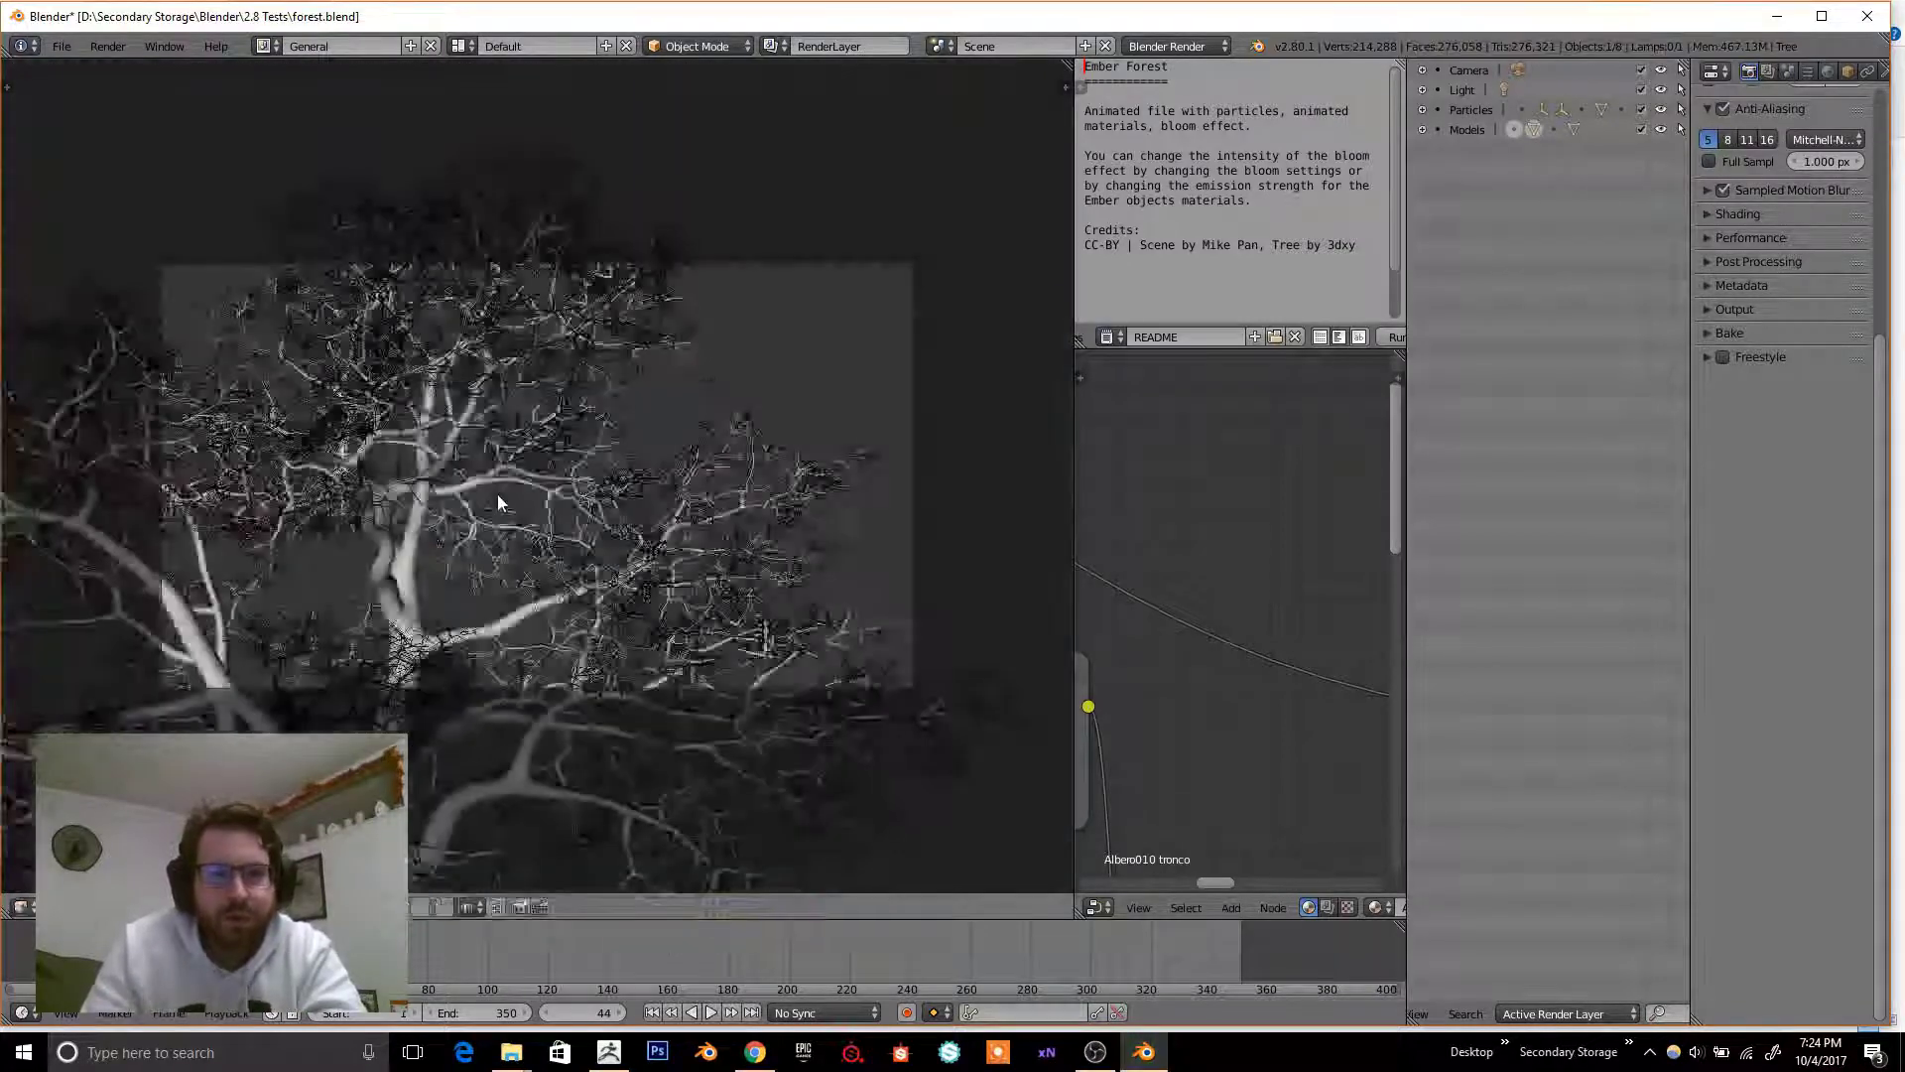
pyautogui.click(1171, 47)
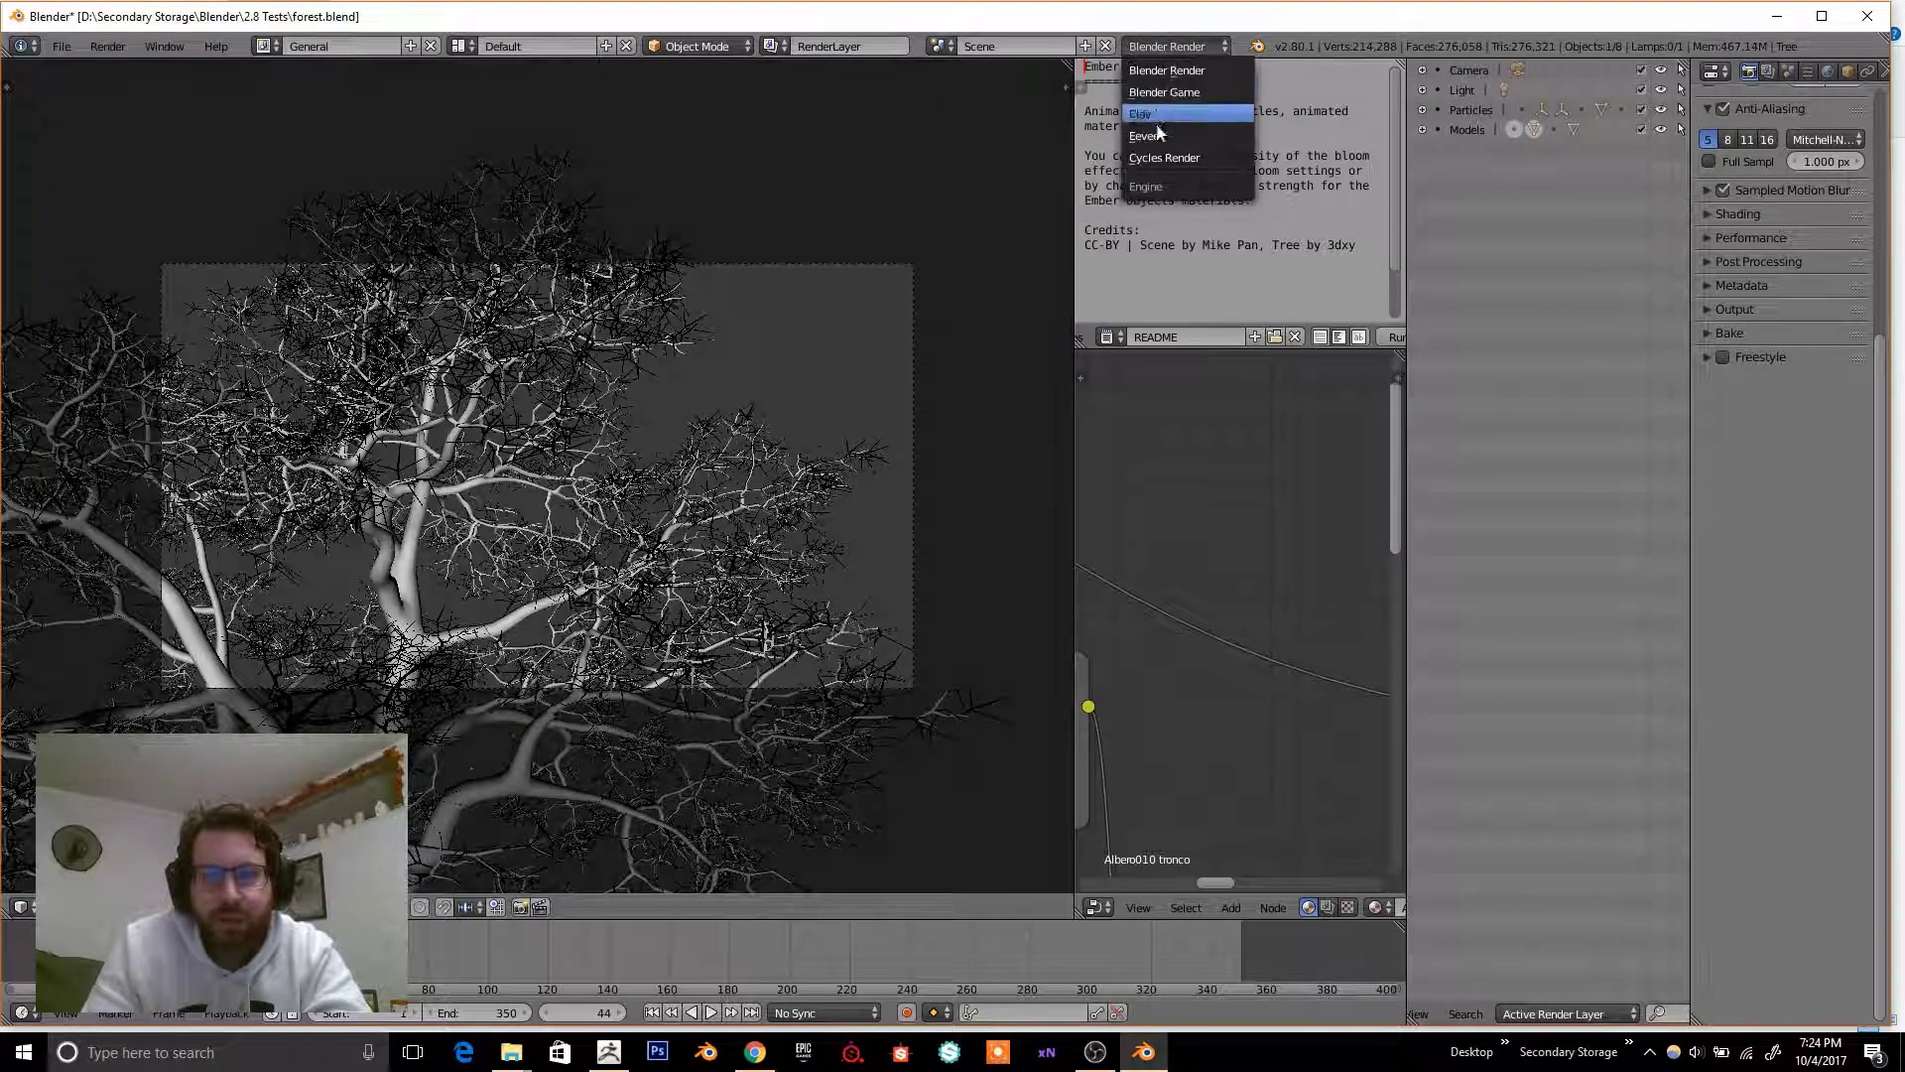
pyautogui.click(1164, 158)
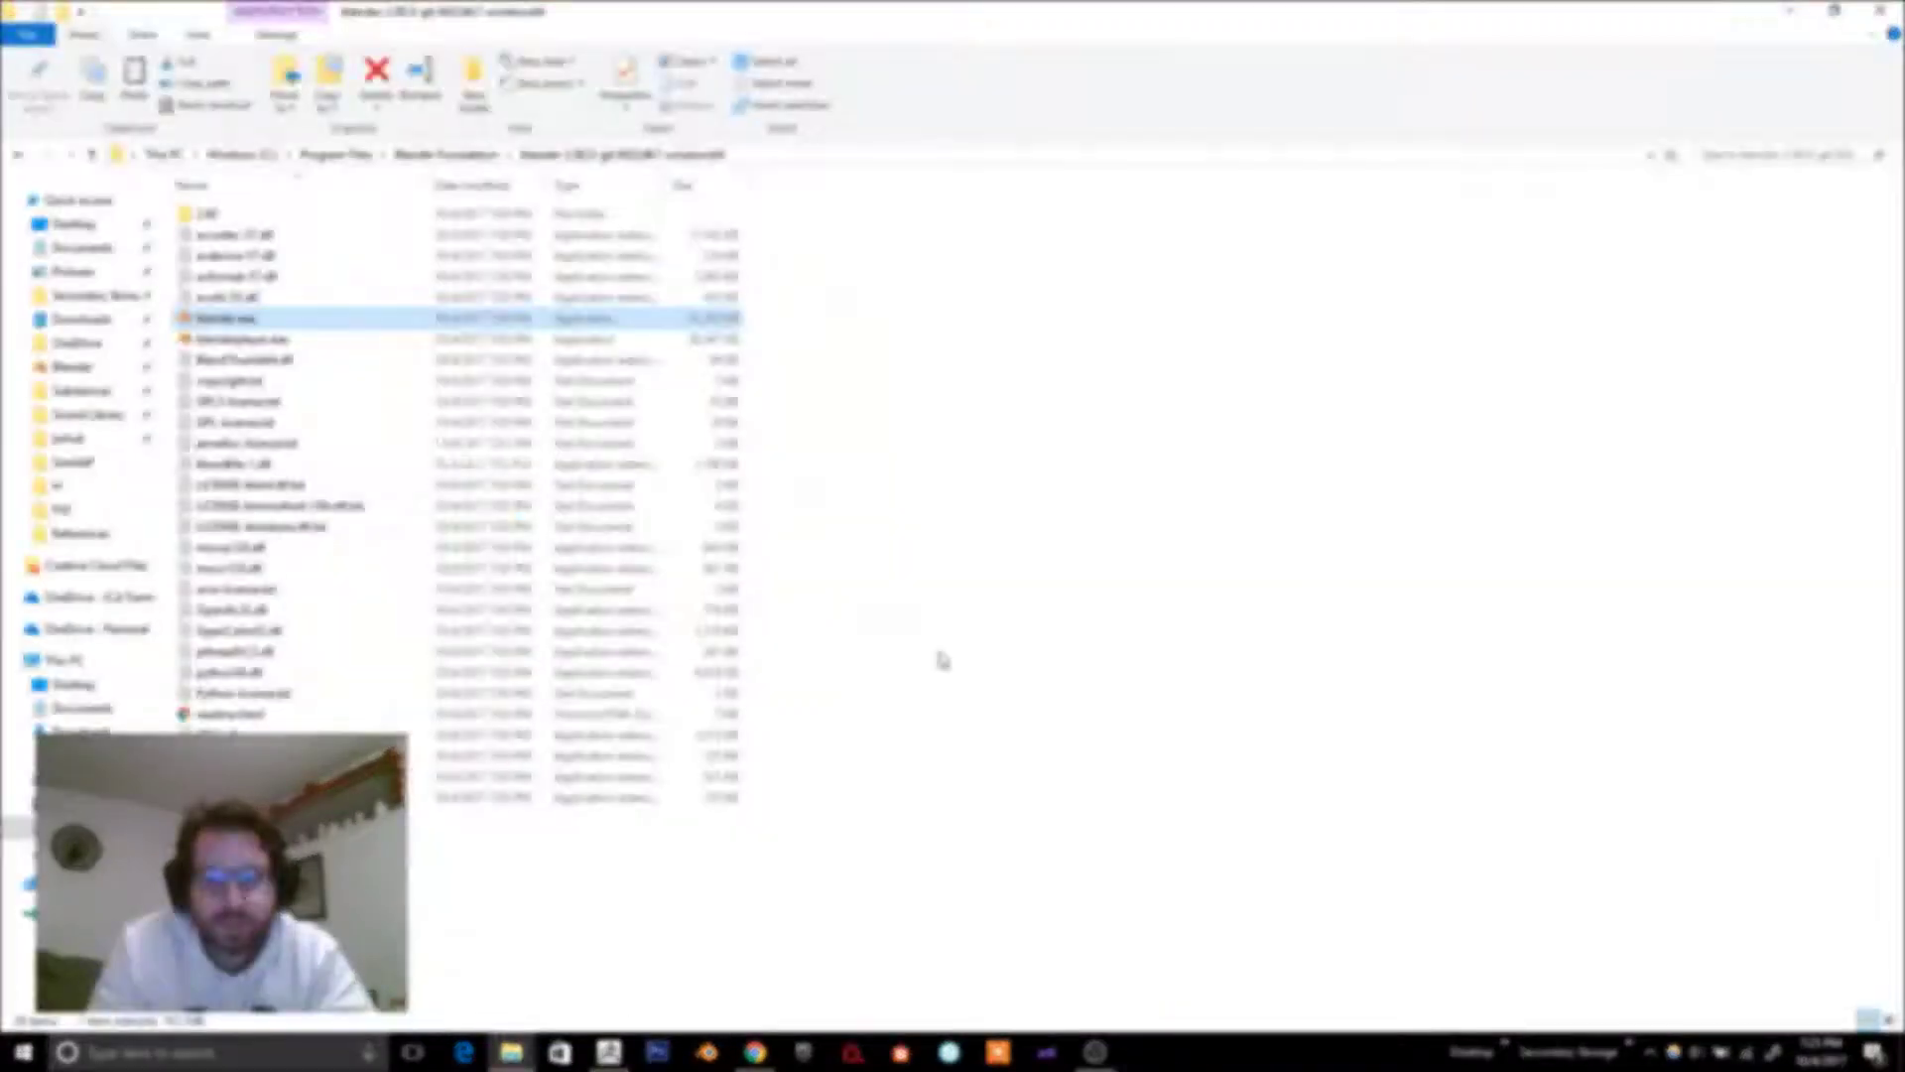
# - Launch blender.exe from the Blender Foundation 2.8 build folder
pyautogui.press('Return')
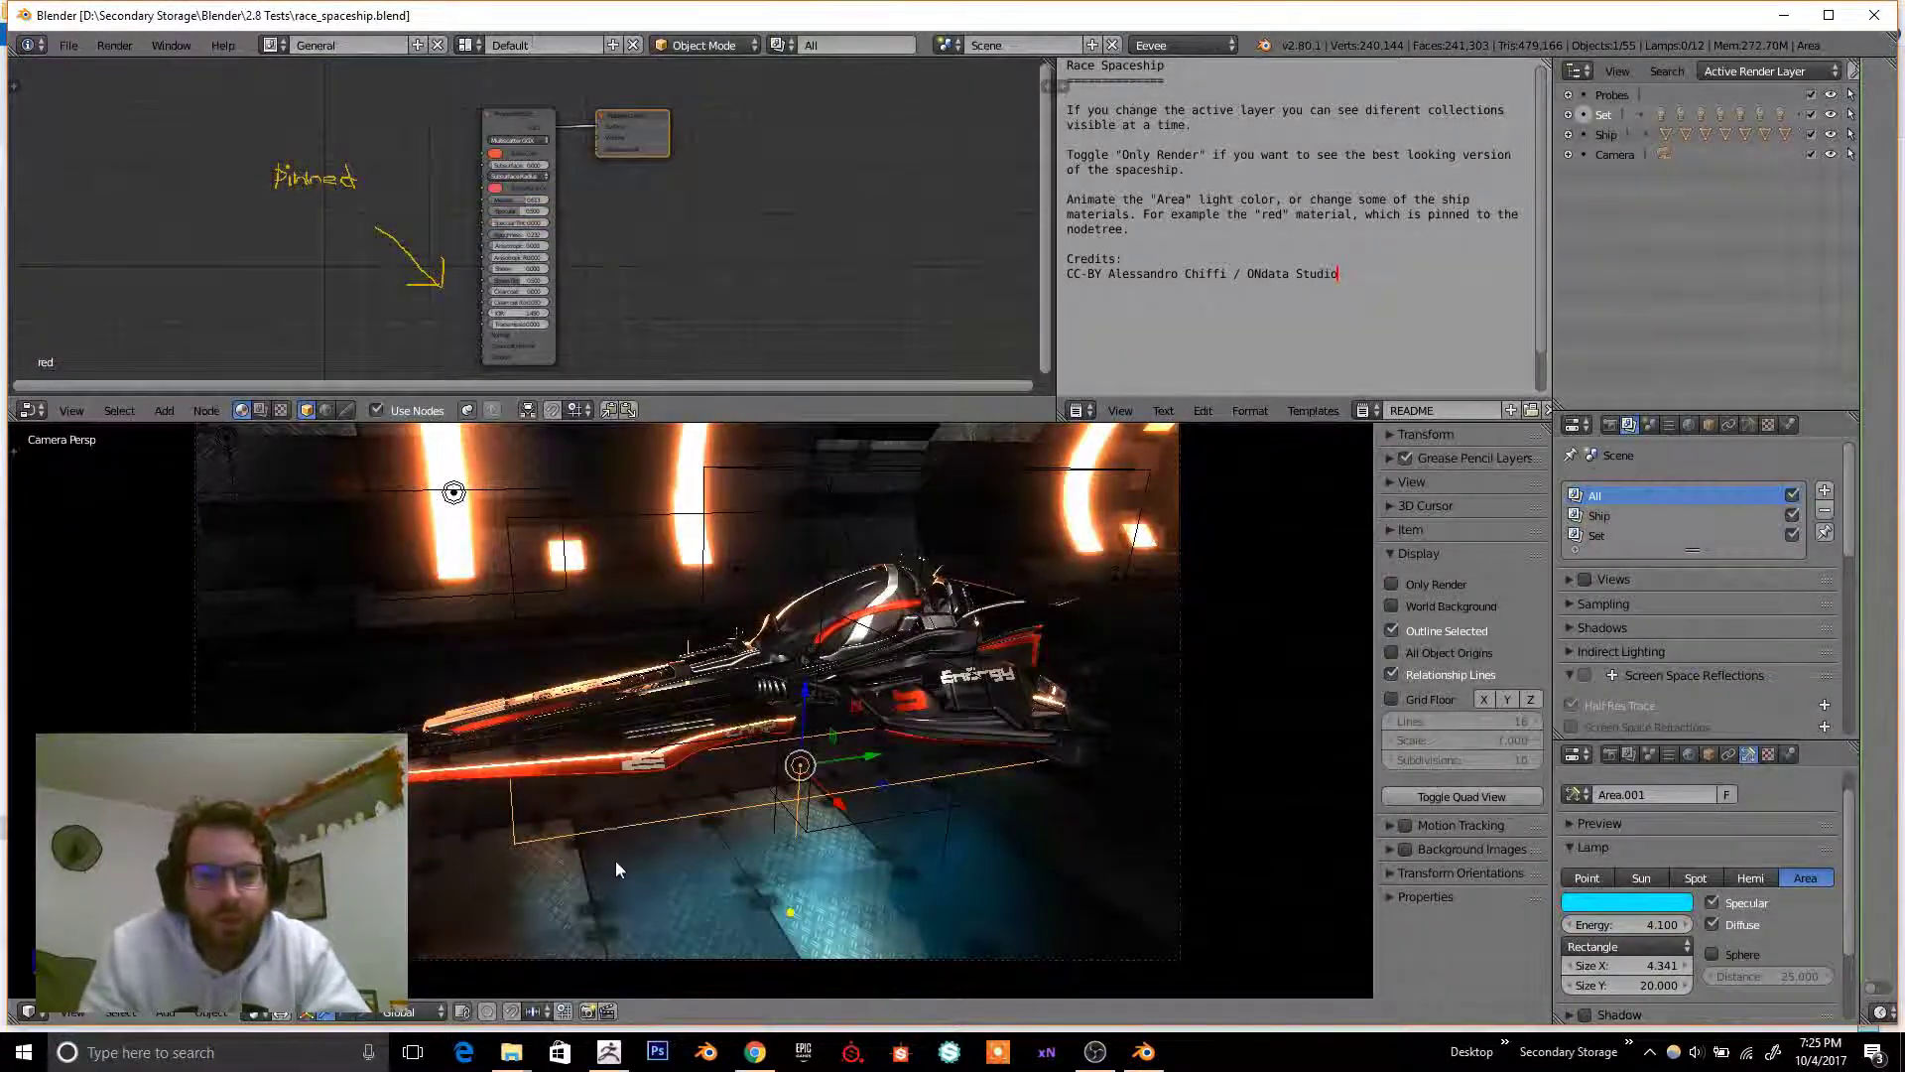
# - Orbit the spaceship and inspect the Cube.048 part in Edit Mode
pyautogui.moveTo(615, 860); pyautogui.dragTo(938, 640, button='middle')
pyautogui.rightClick(780, 716)
pyautogui.rightClick(941, 647)
pyautogui.press('Tab')
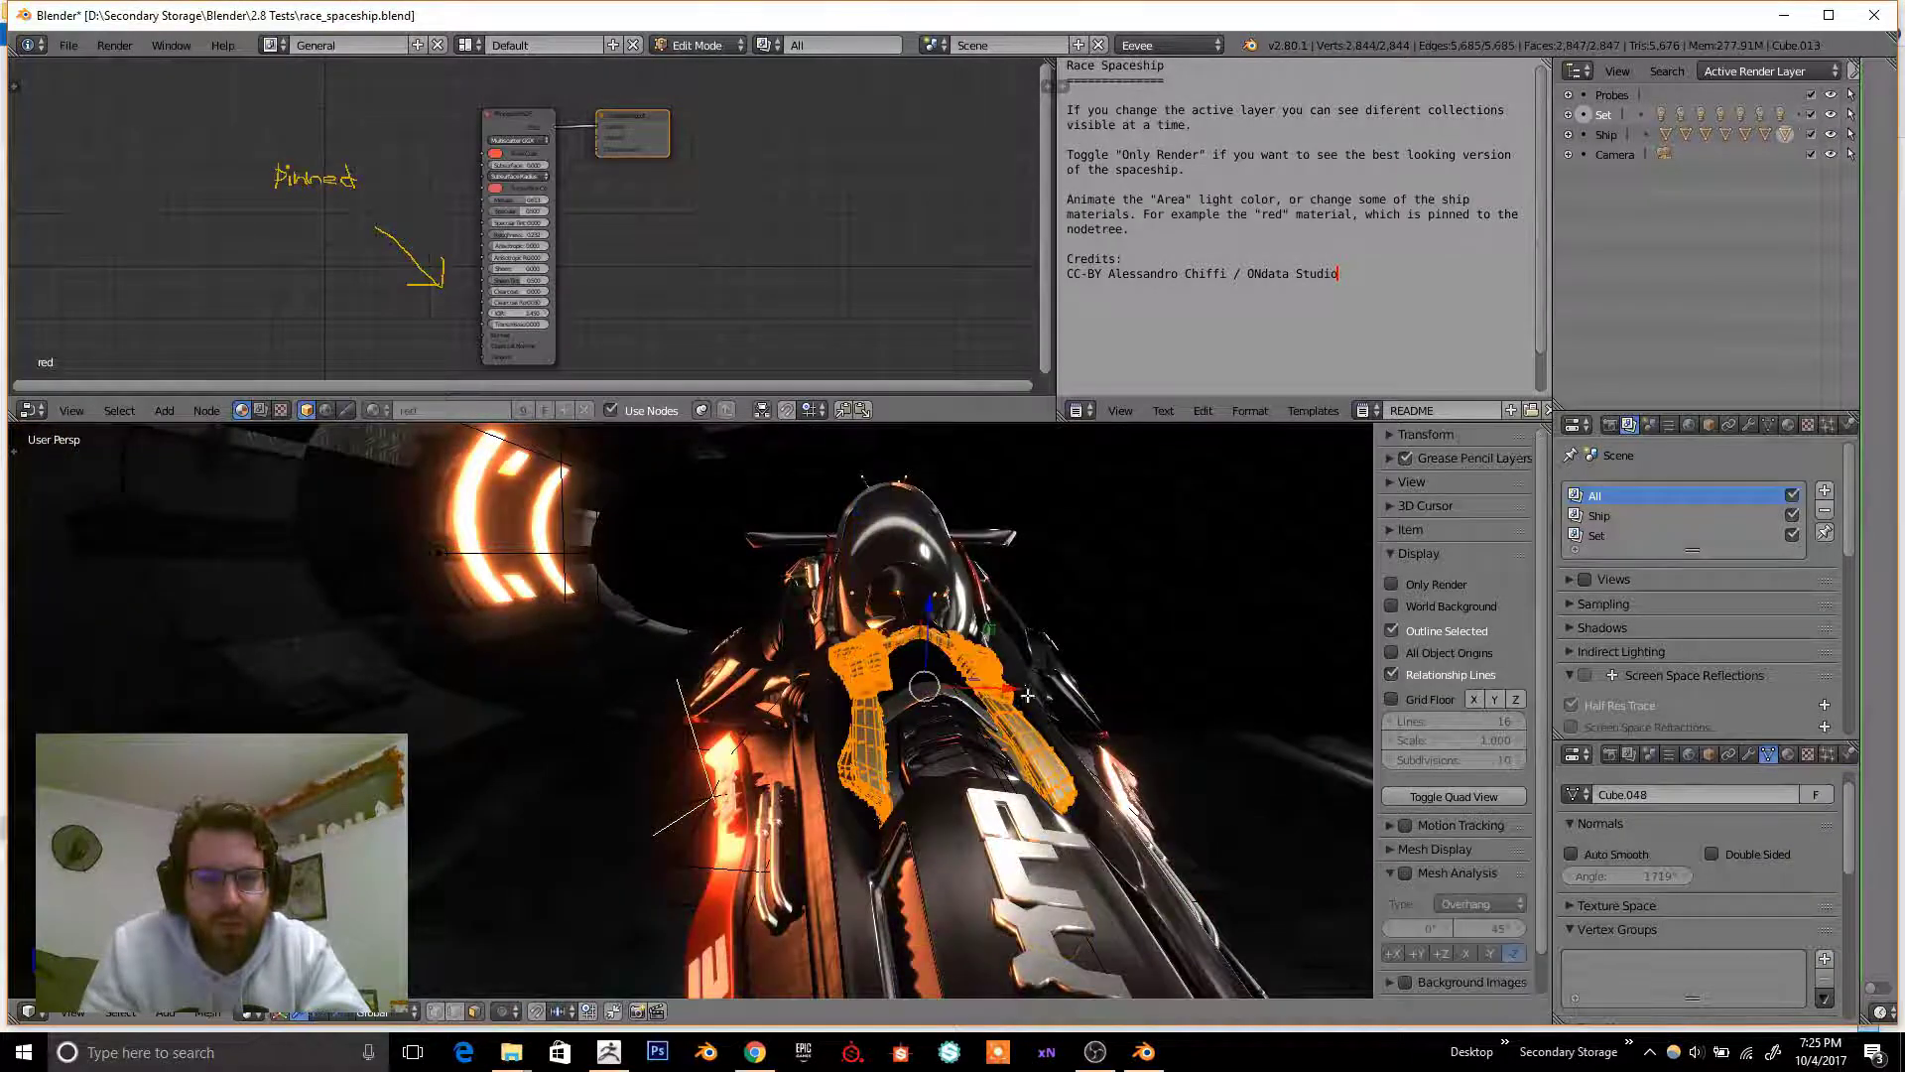
pyautogui.moveTo(1045, 701); pyautogui.dragTo(899, 792, button='middle')
pyautogui.press('Tab')
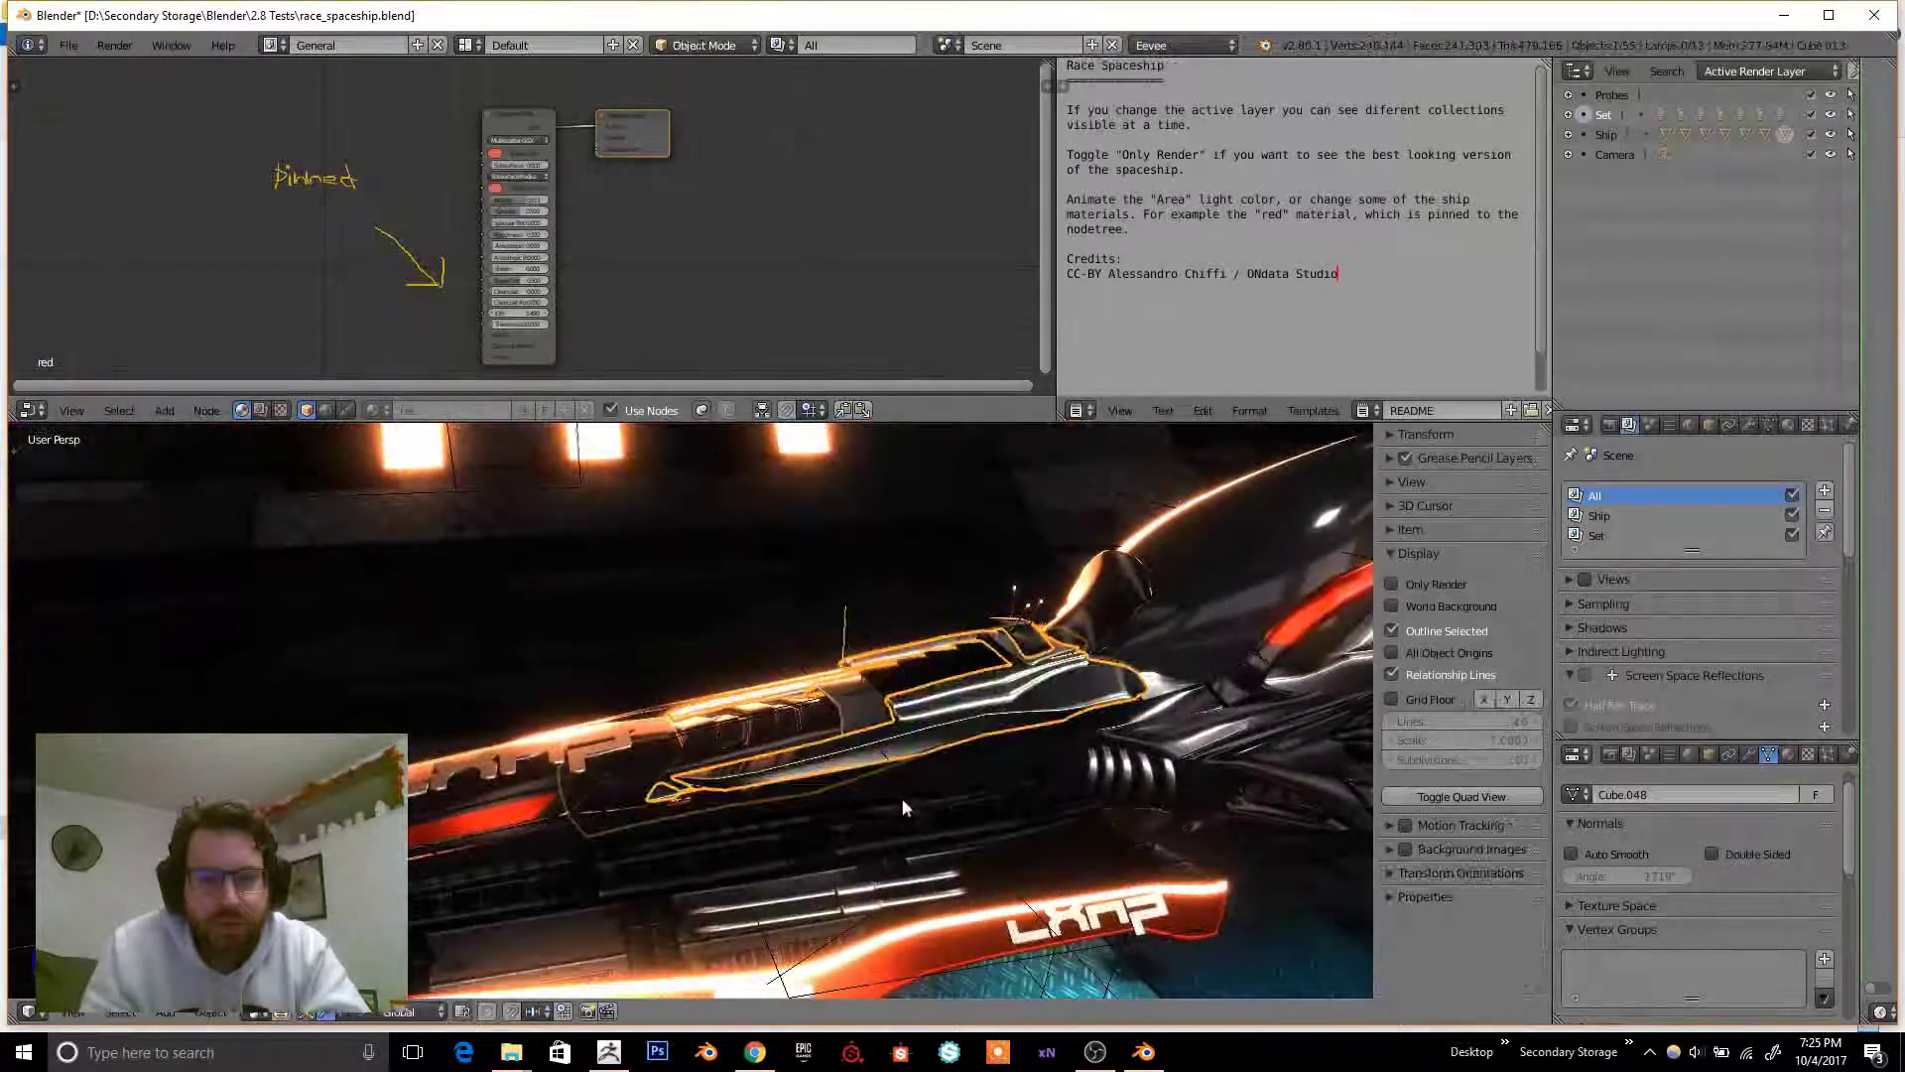
# - Inspect Cube.052 and the floor piece Cylinder.009, framing and editing the floor mesh
pyautogui.rightClick(899, 791)
pyautogui.moveTo(930, 860); pyautogui.dragTo(1011, 871, button='middle')
pyautogui.press('Tab')
pyautogui.press('Tab')
pyautogui.rightClick(1011, 871)
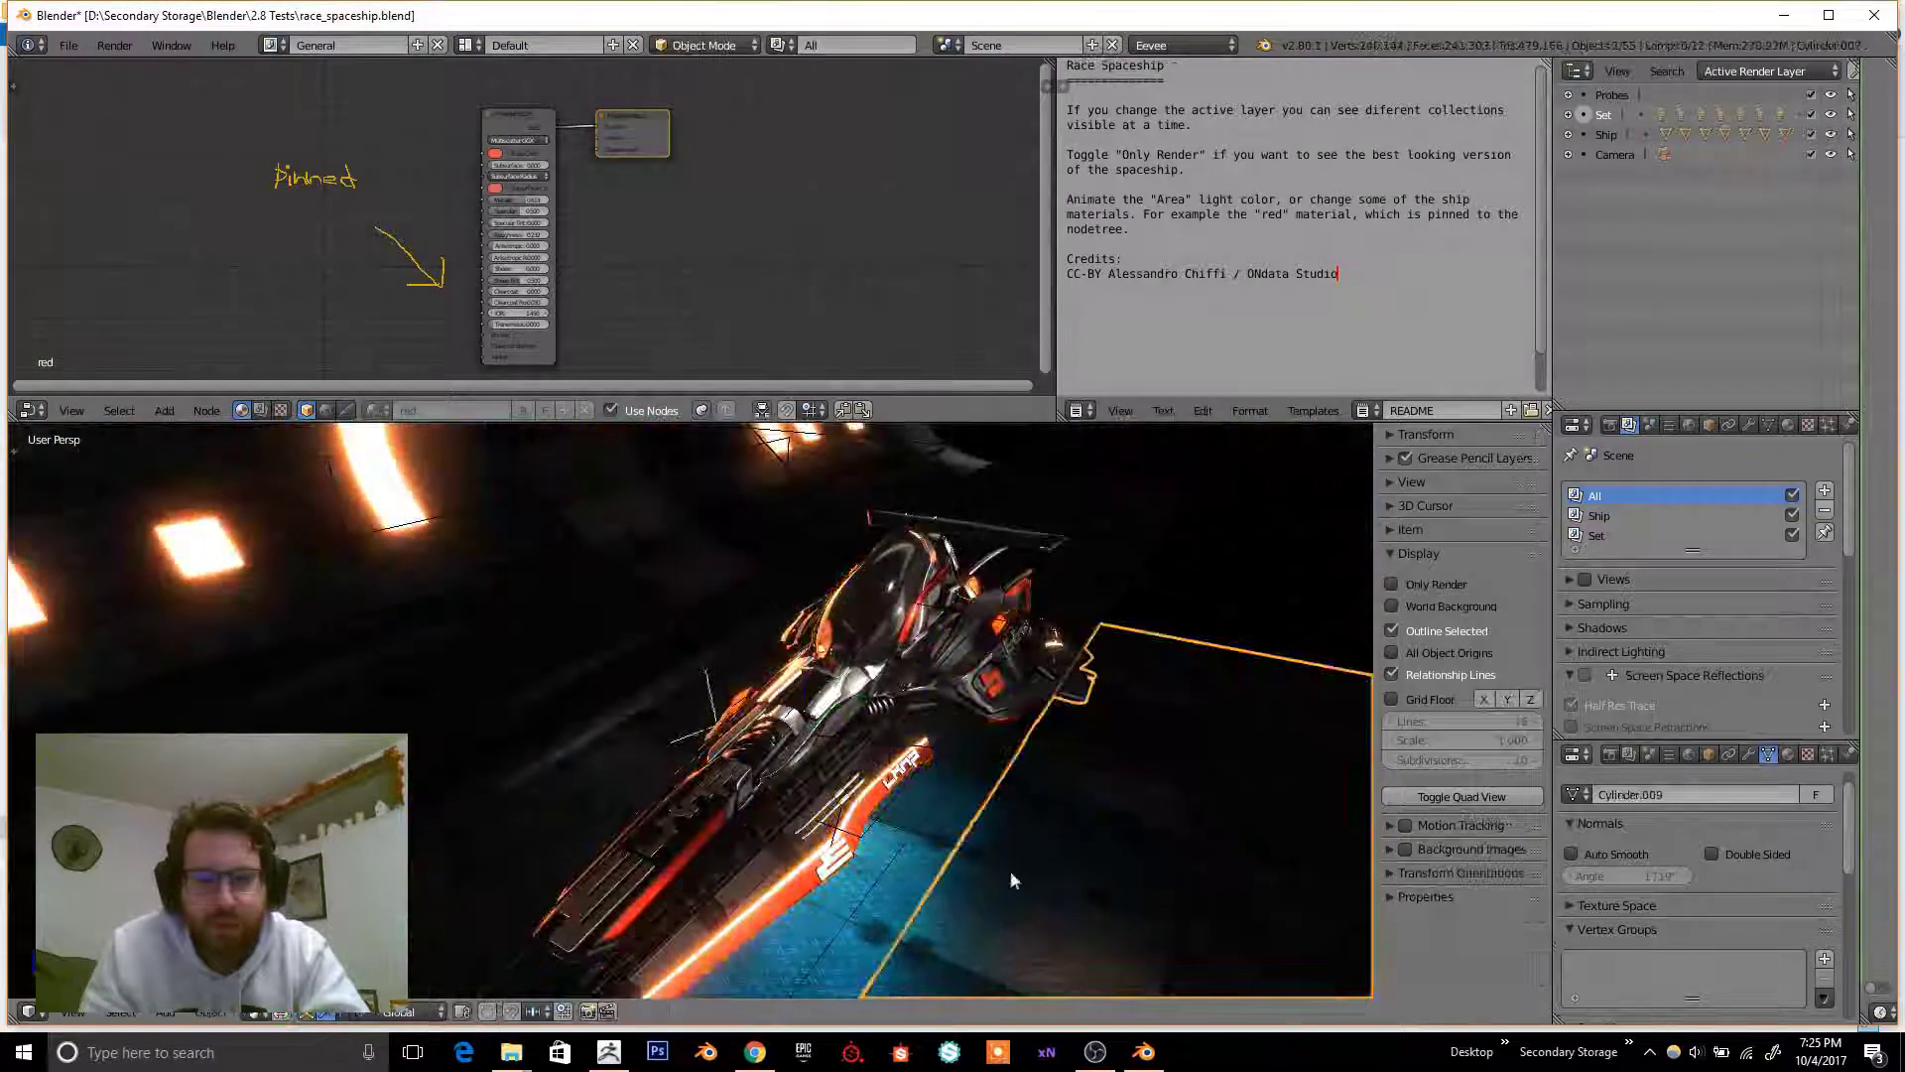
pyautogui.press('Tab')
pyautogui.press('KP_Decimal')
pyautogui.moveTo(1011, 872); pyautogui.dragTo(1191, 606, button='middle')
pyautogui.press('Tab')
pyautogui.press('a')
# - Render the ship in Eevee from the camera view with F12
pyautogui.click(1183, 45)
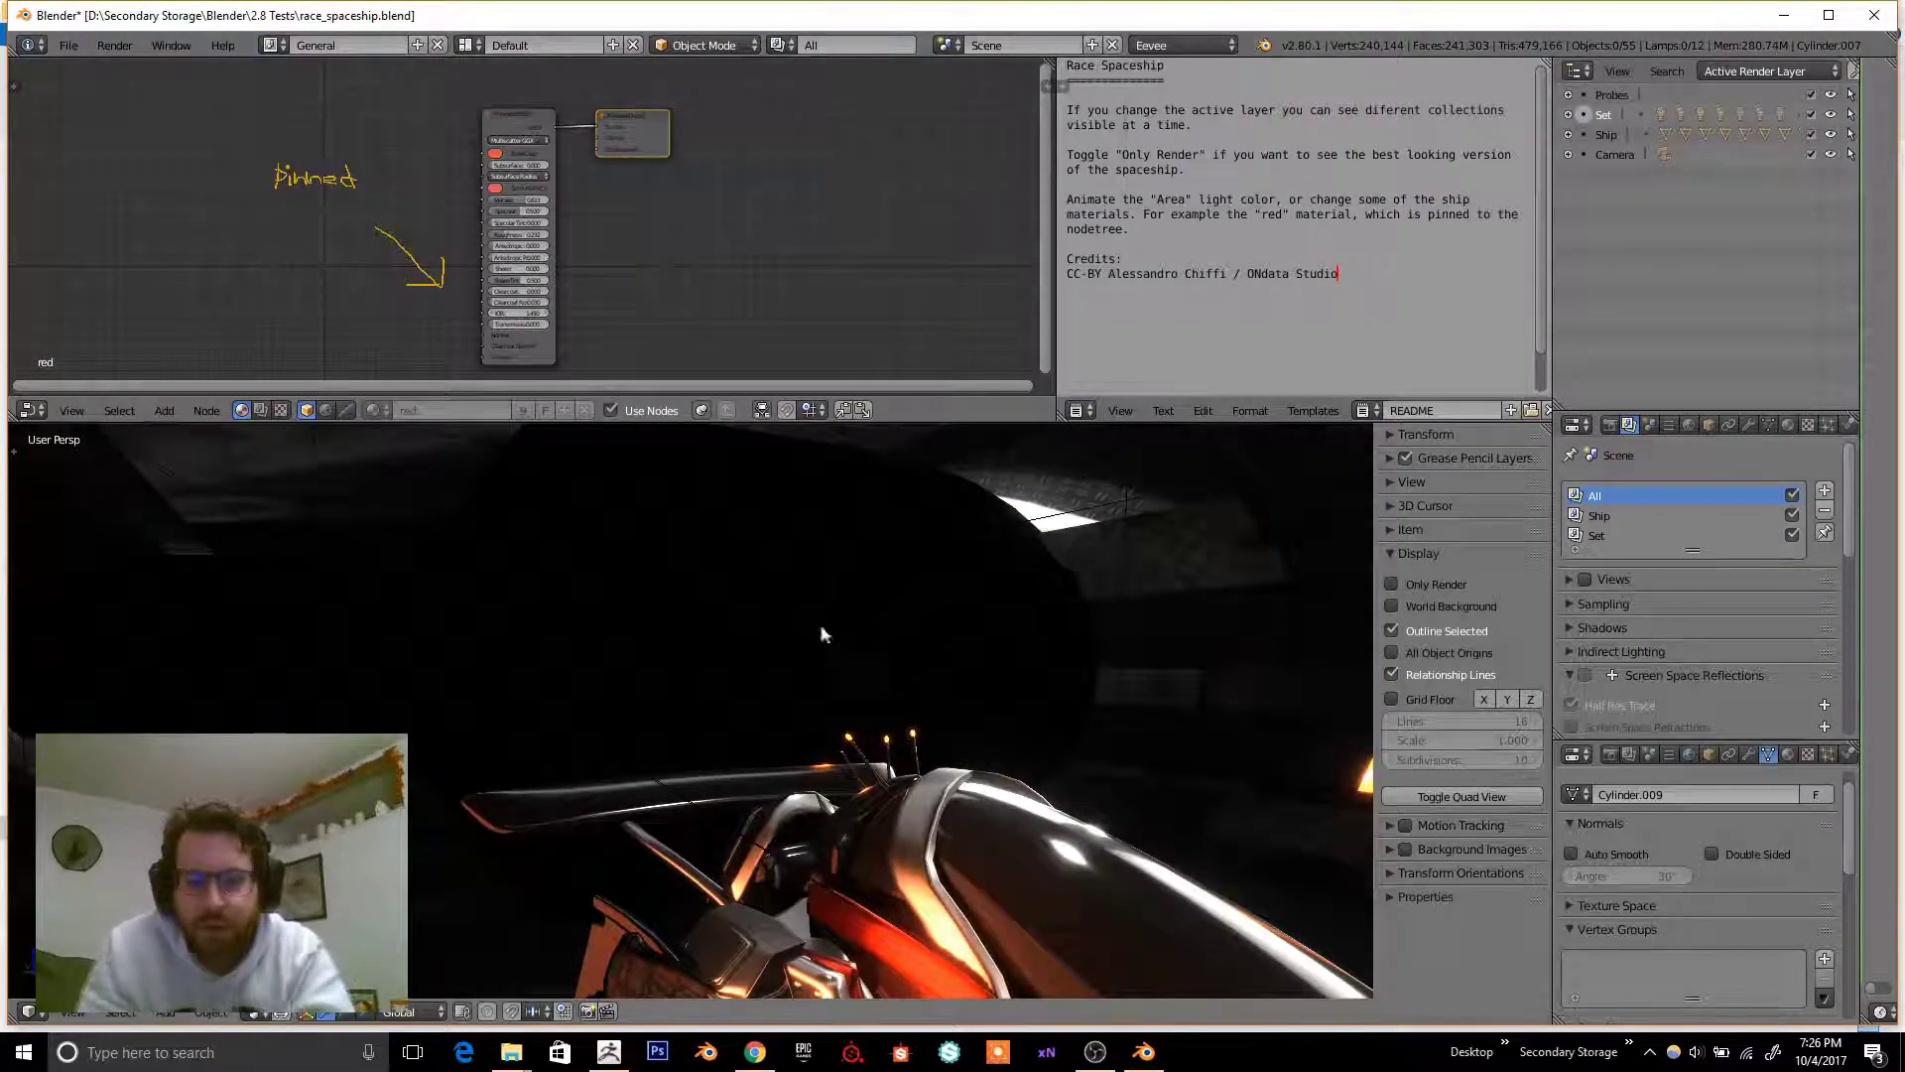
pyautogui.moveTo(837, 605); pyautogui.dragTo(813, 637, button='middle')
pyautogui.press('KP_0')
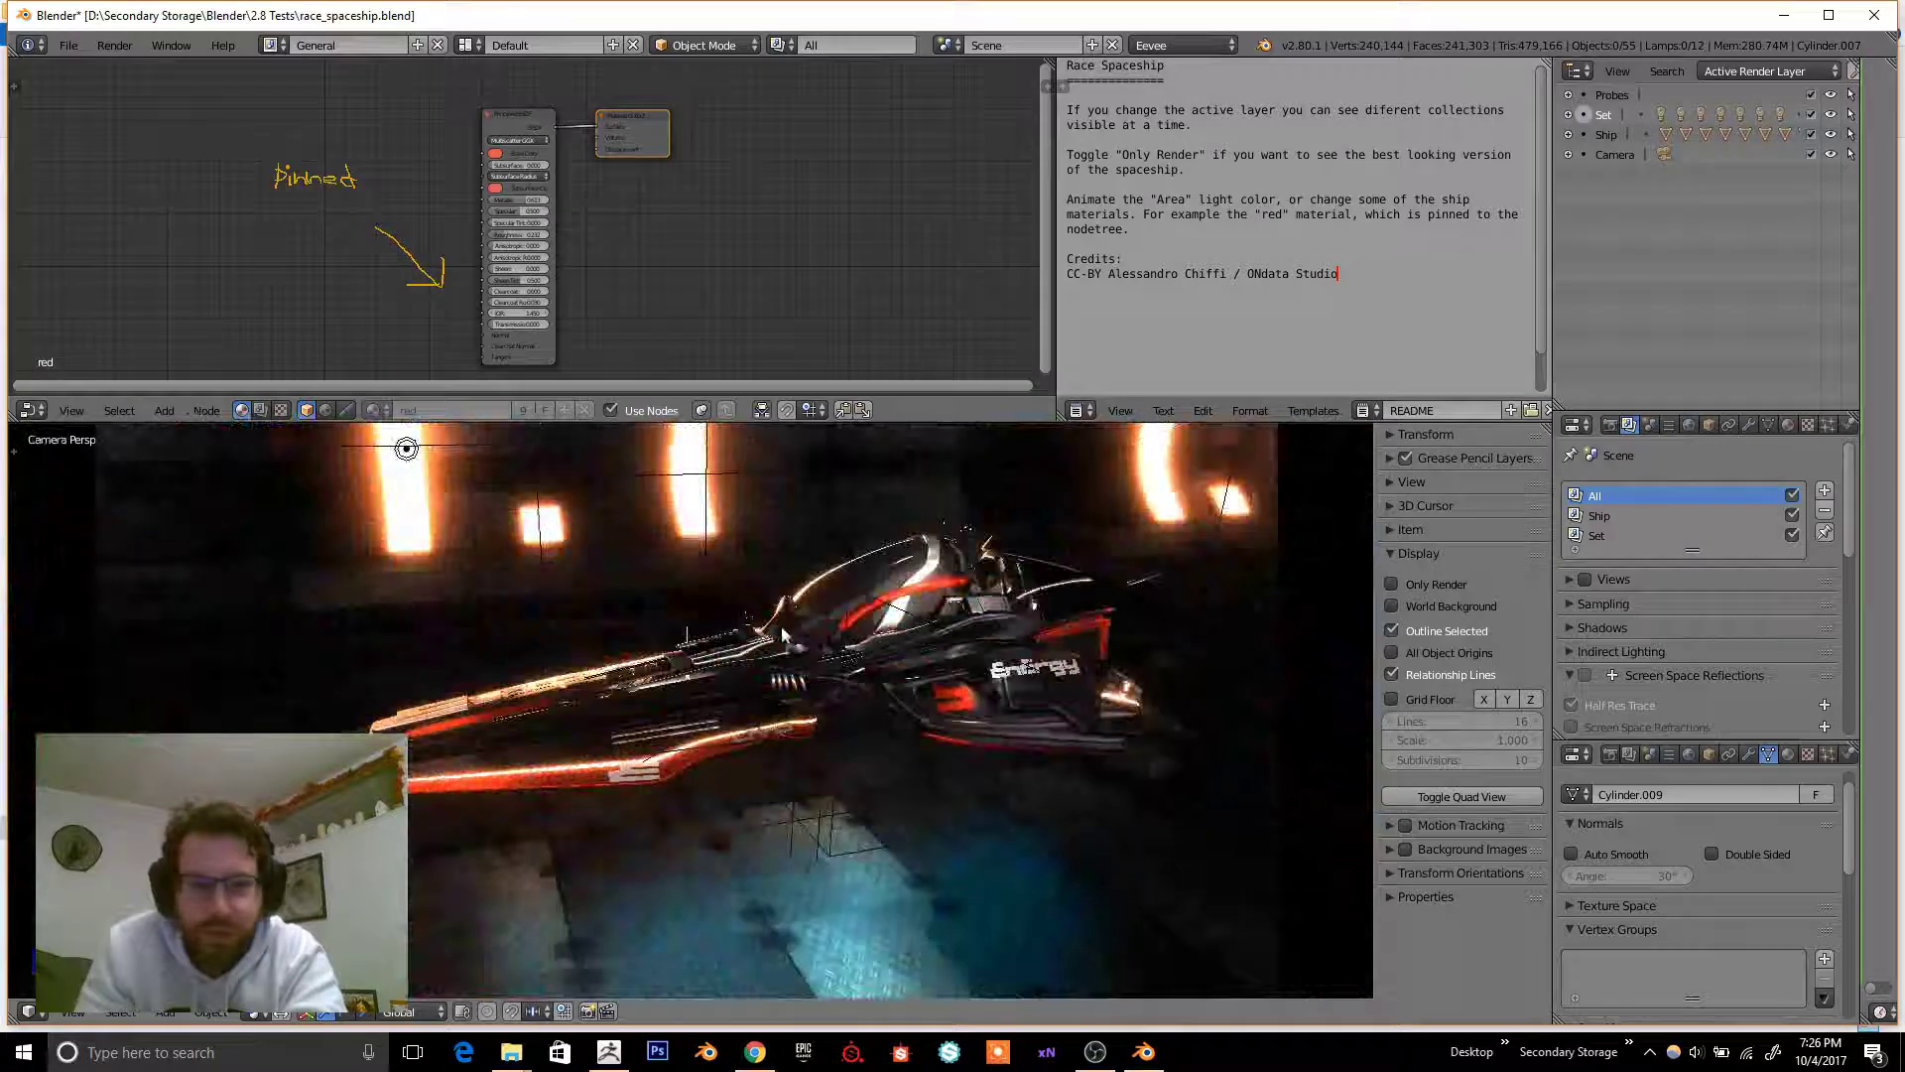
pyautogui.press('F12')
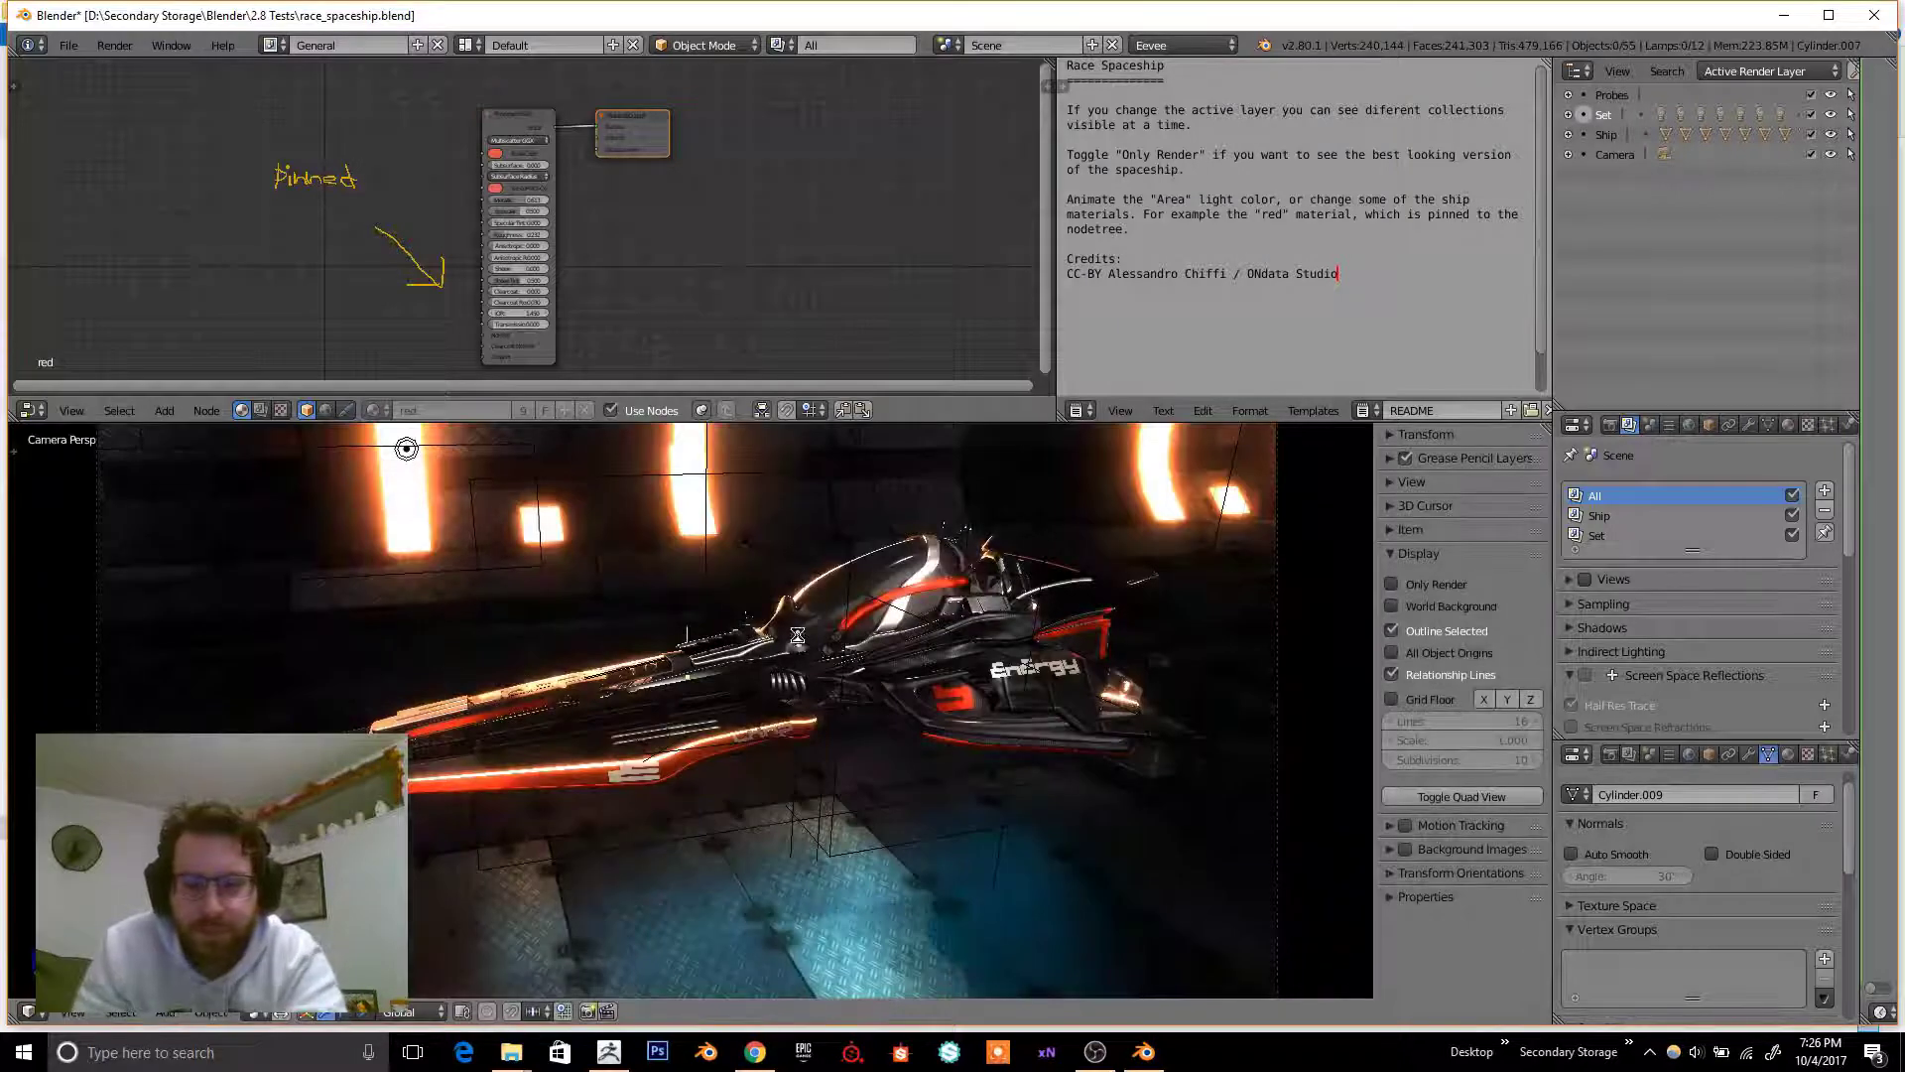
pyautogui.press('F12')
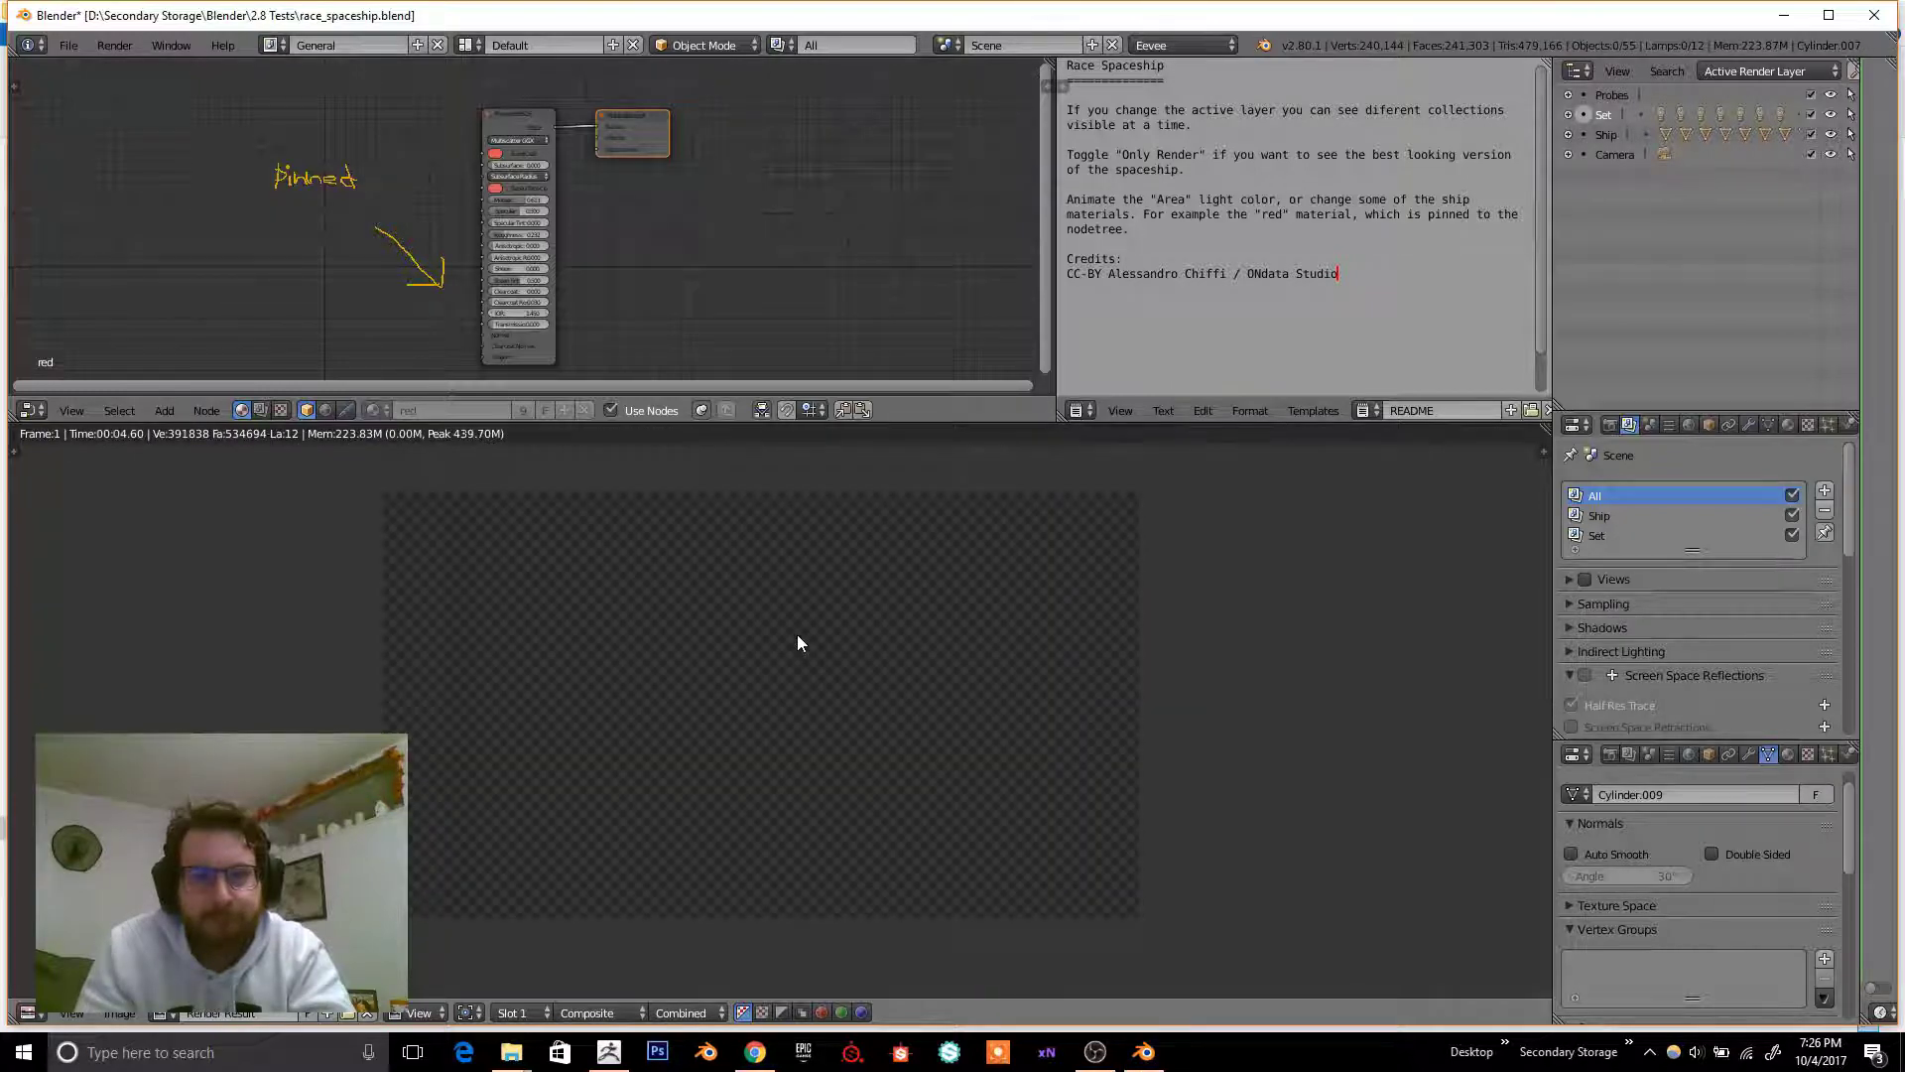
# - Set the spaceship scene's engine to Clay and try a Clay render
pyautogui.press('Escape')
pyautogui.click(1183, 44)
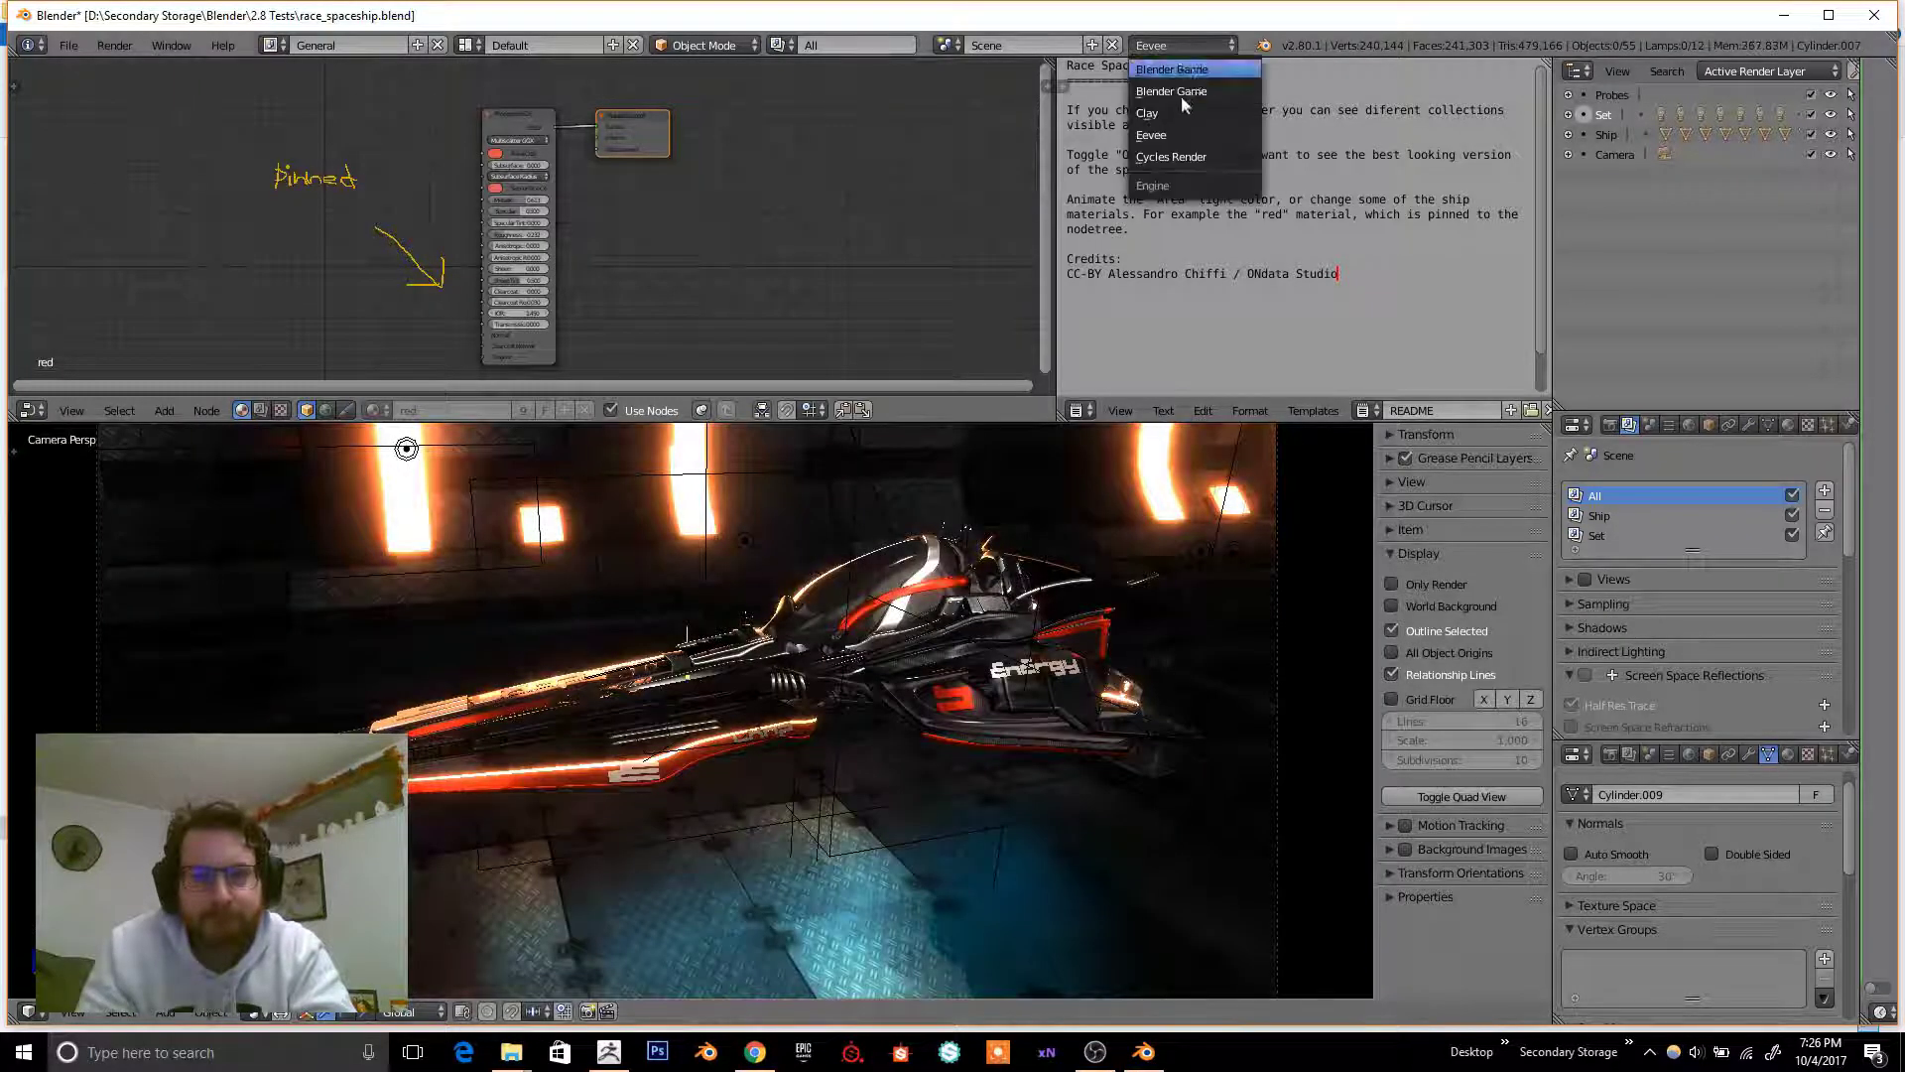
pyautogui.click(1149, 113)
pyautogui.moveTo(780, 595); pyautogui.dragTo(749, 465, button='middle')
pyautogui.press('F12')
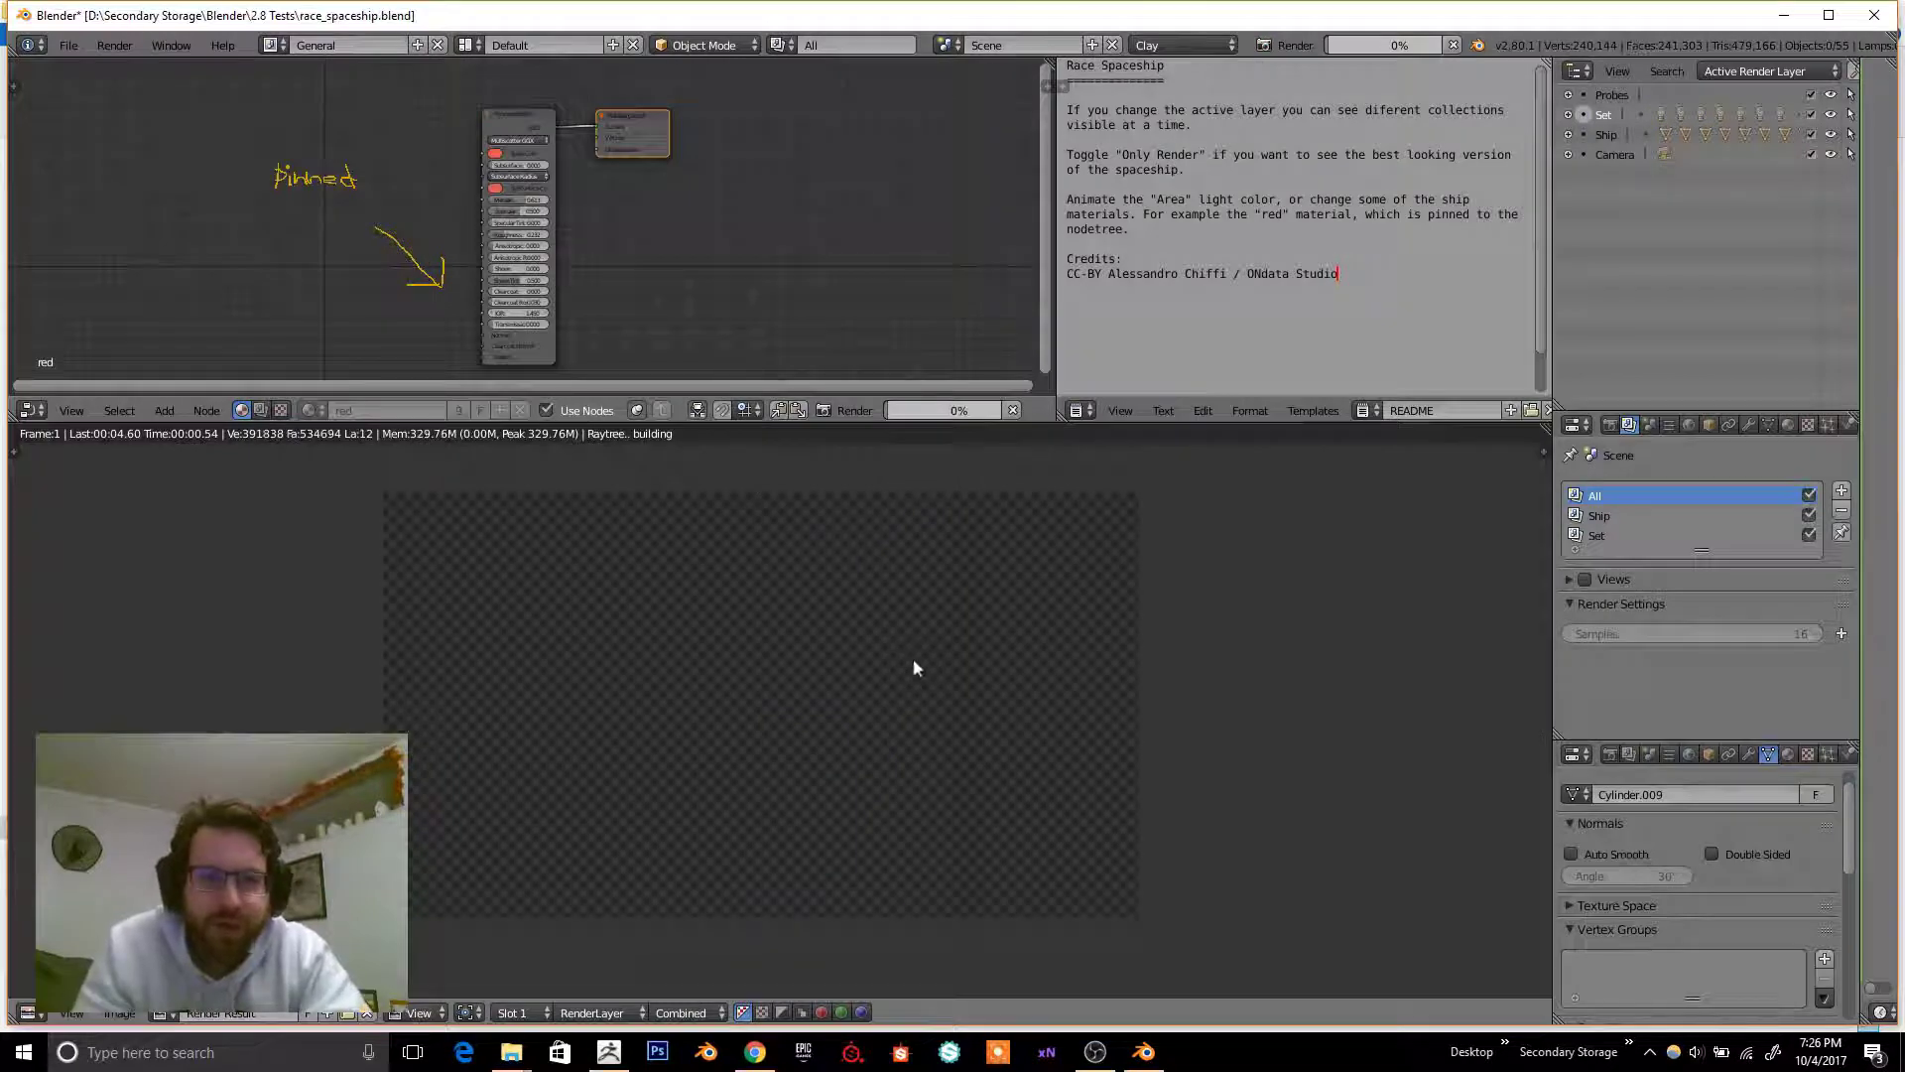
pyautogui.press('Escape')
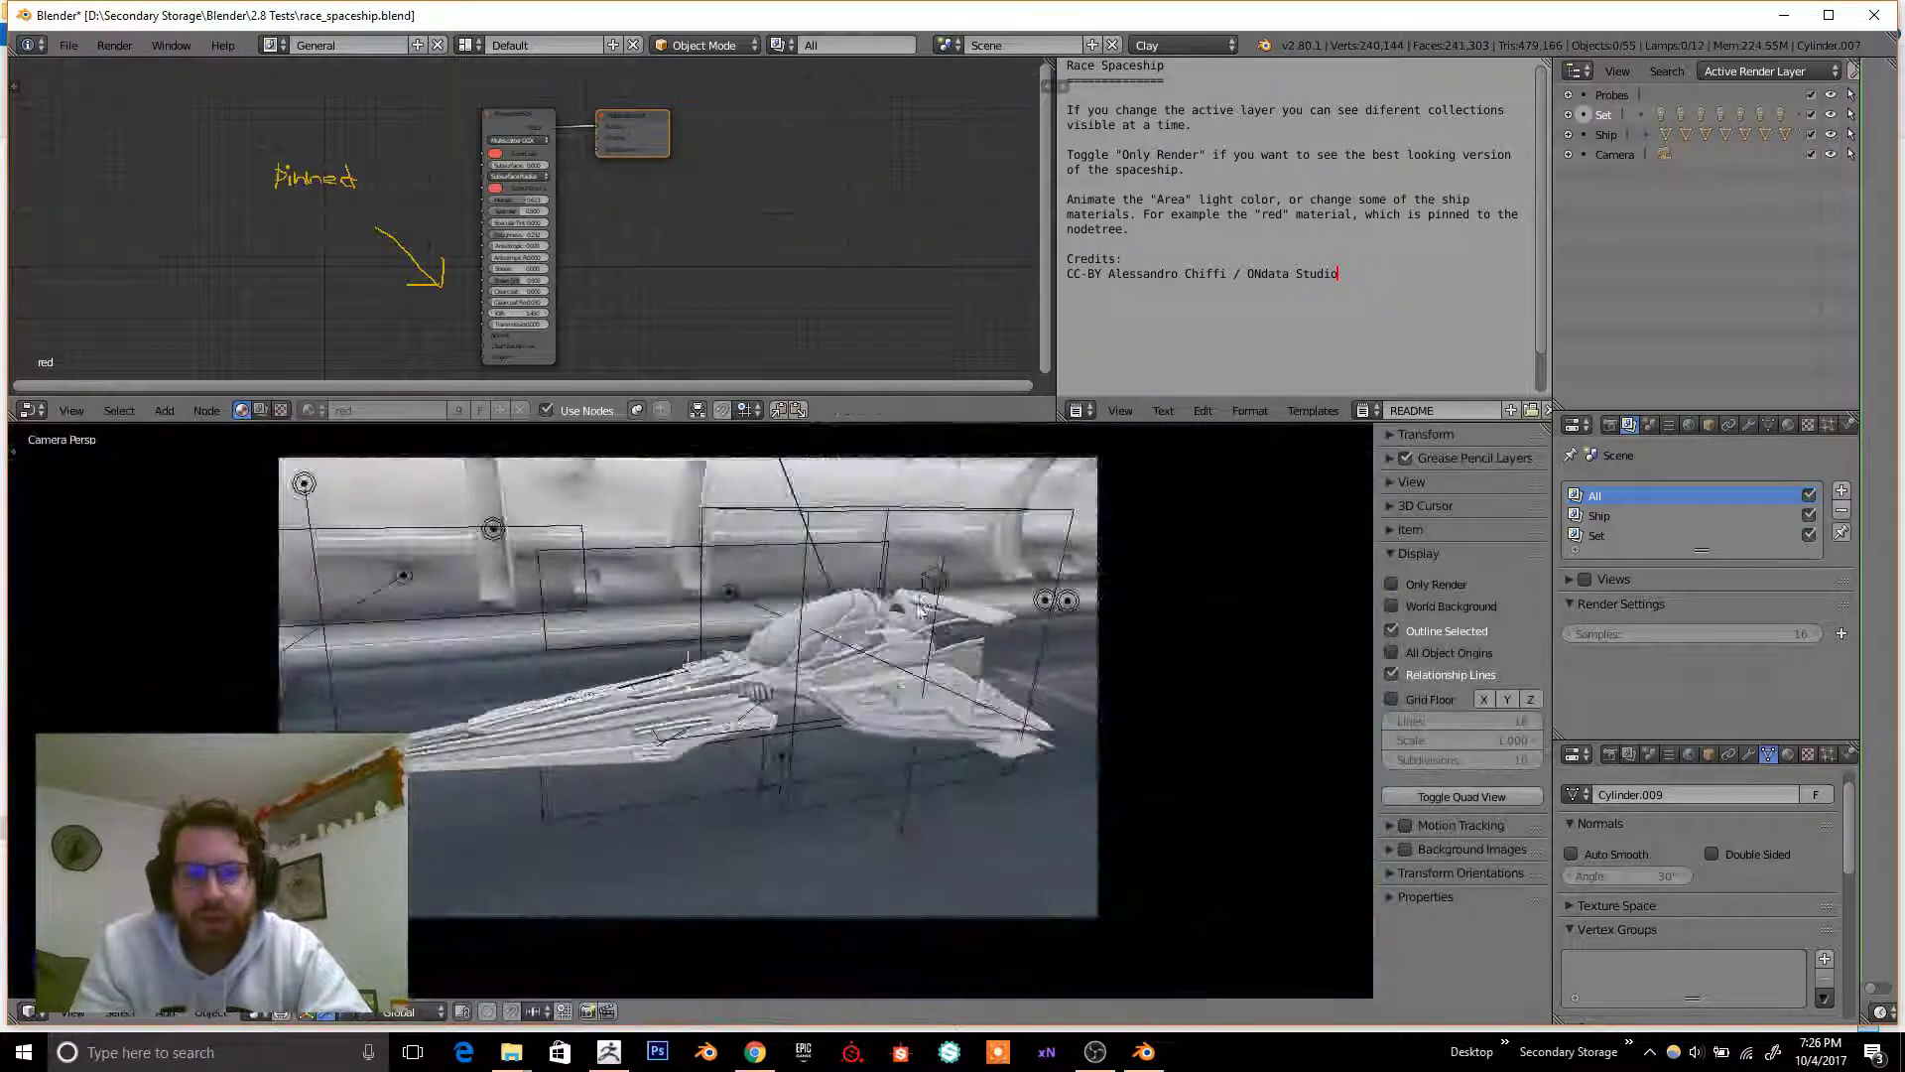
# - Orbit in over the ship and floor, then maximize the 3D viewport
pyautogui.moveTo(920, 610); pyautogui.dragTo(808, 655, button='middle')
pyautogui.moveTo(584, 675); pyautogui.dragTo(990, 553, button='middle')
pyautogui.scroll(4, 953, 564)
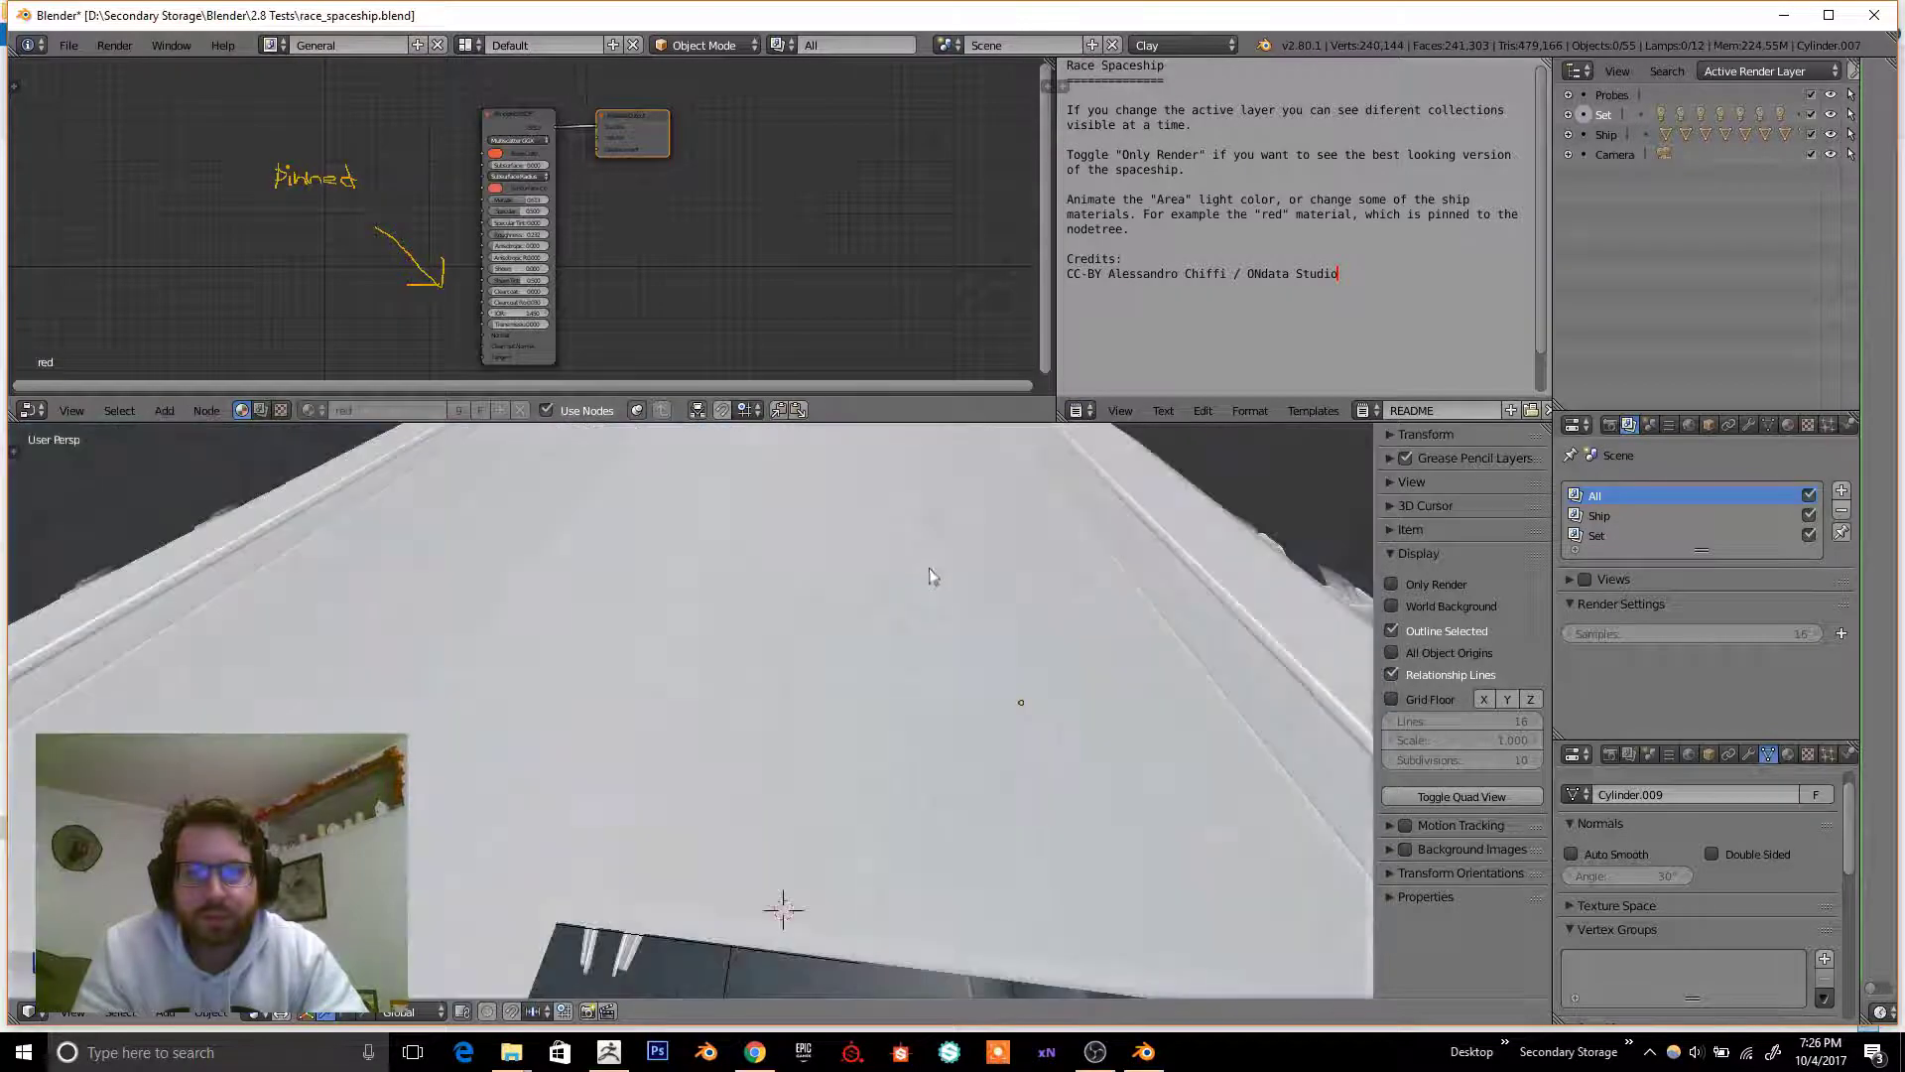
pyautogui.scroll(-7, 921, 591)
pyautogui.moveTo(918, 602); pyautogui.dragTo(834, 580, button='middle')
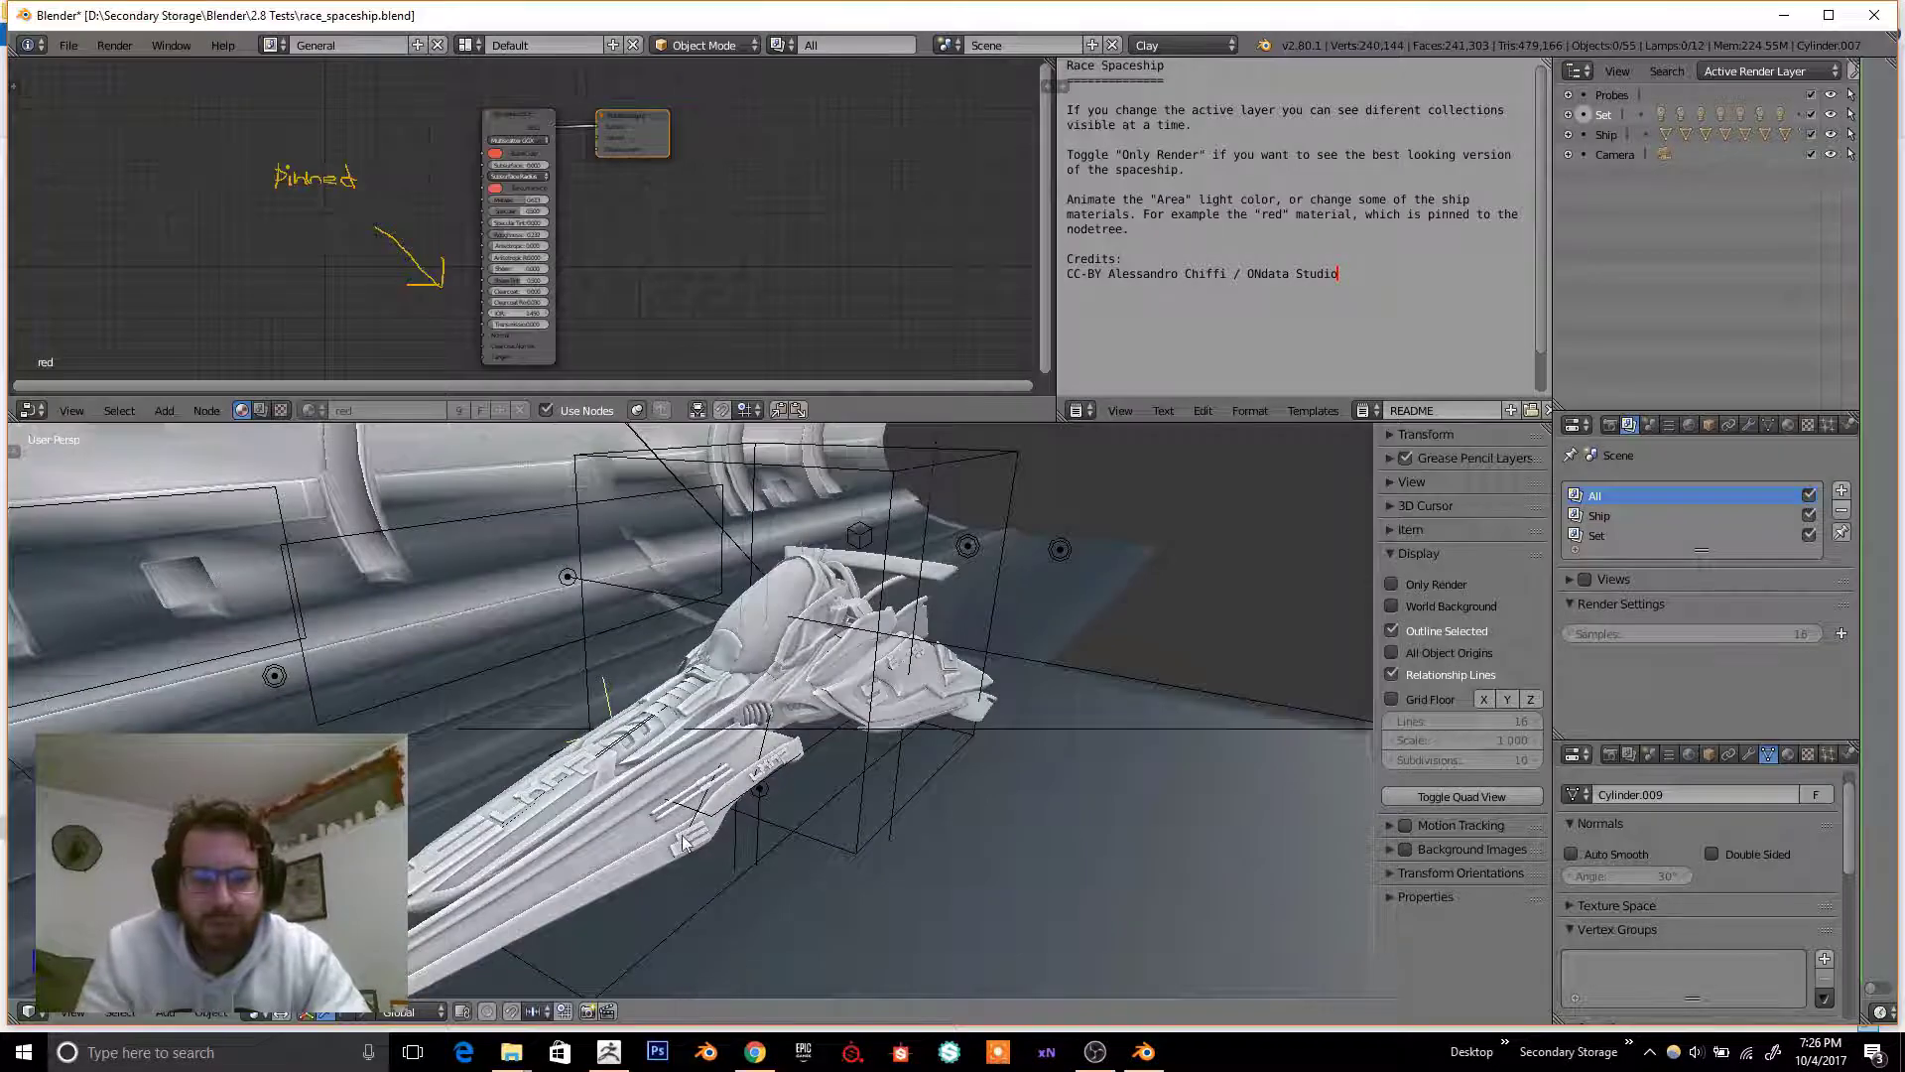
pyautogui.hotkey('ctrl', 'space')
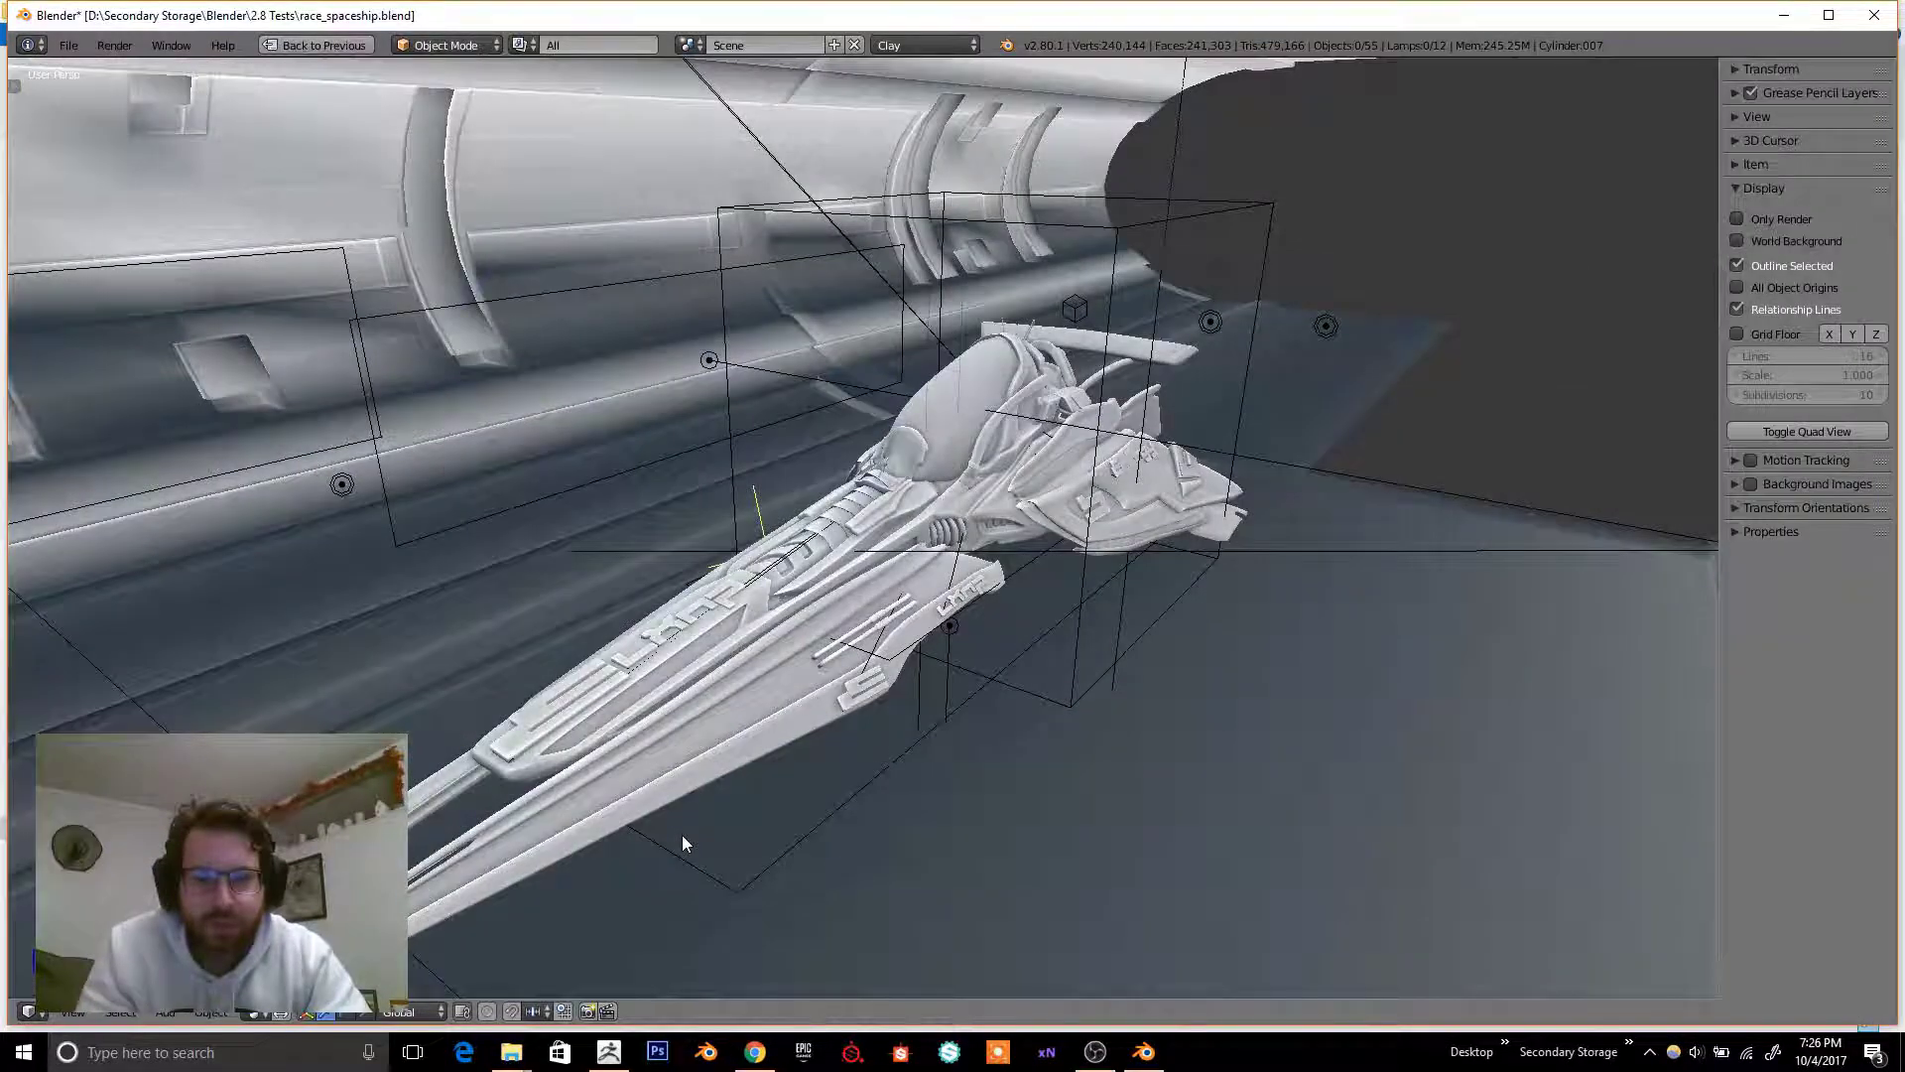
# - Restore the full layout and select the Area.003 lamp
pyautogui.hotkey('ctrl', 'space')
pyautogui.moveTo(695, 645); pyautogui.dragTo(739, 665, button='middle')
pyautogui.rightClick(739, 664)
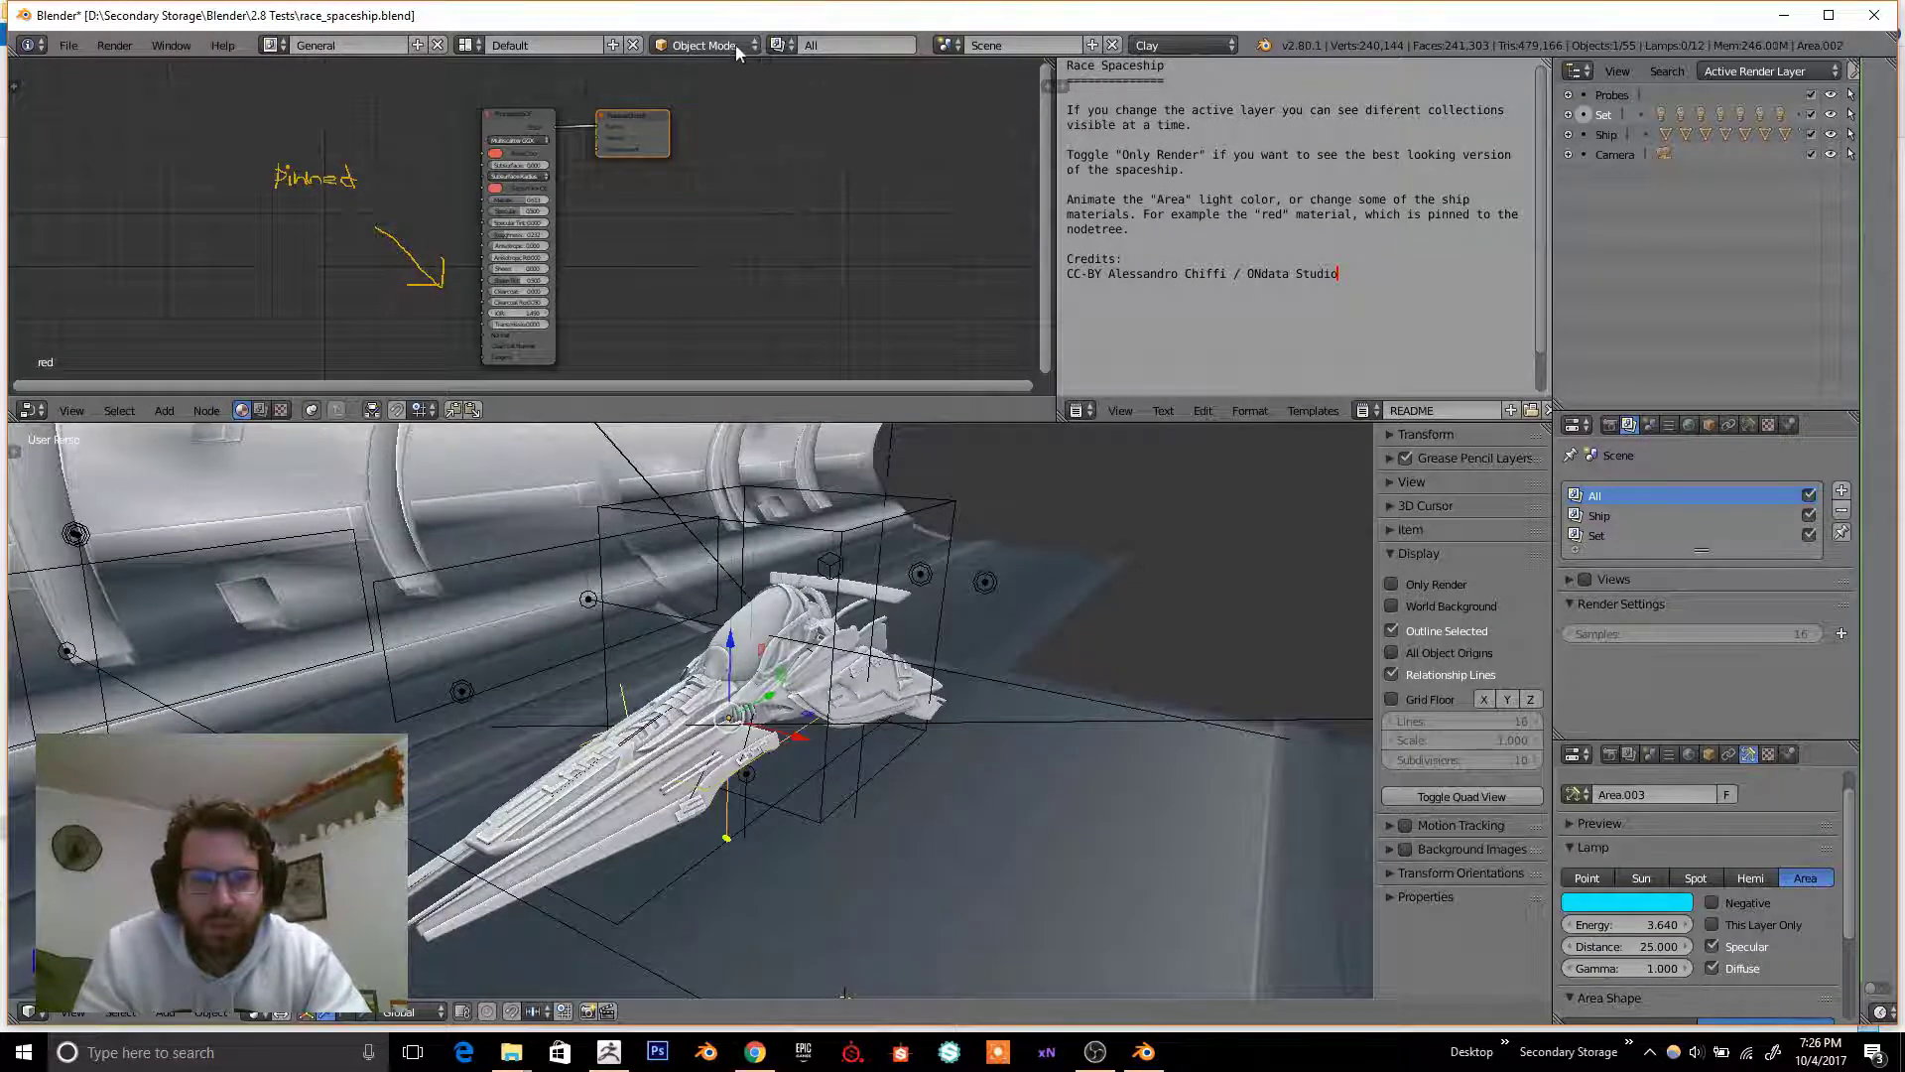
# - Cycle the view layer through Set, Ship, and back to All
pyautogui.click(783, 45)
pyautogui.click(791, 95)
pyautogui.click(783, 44)
pyautogui.click(789, 114)
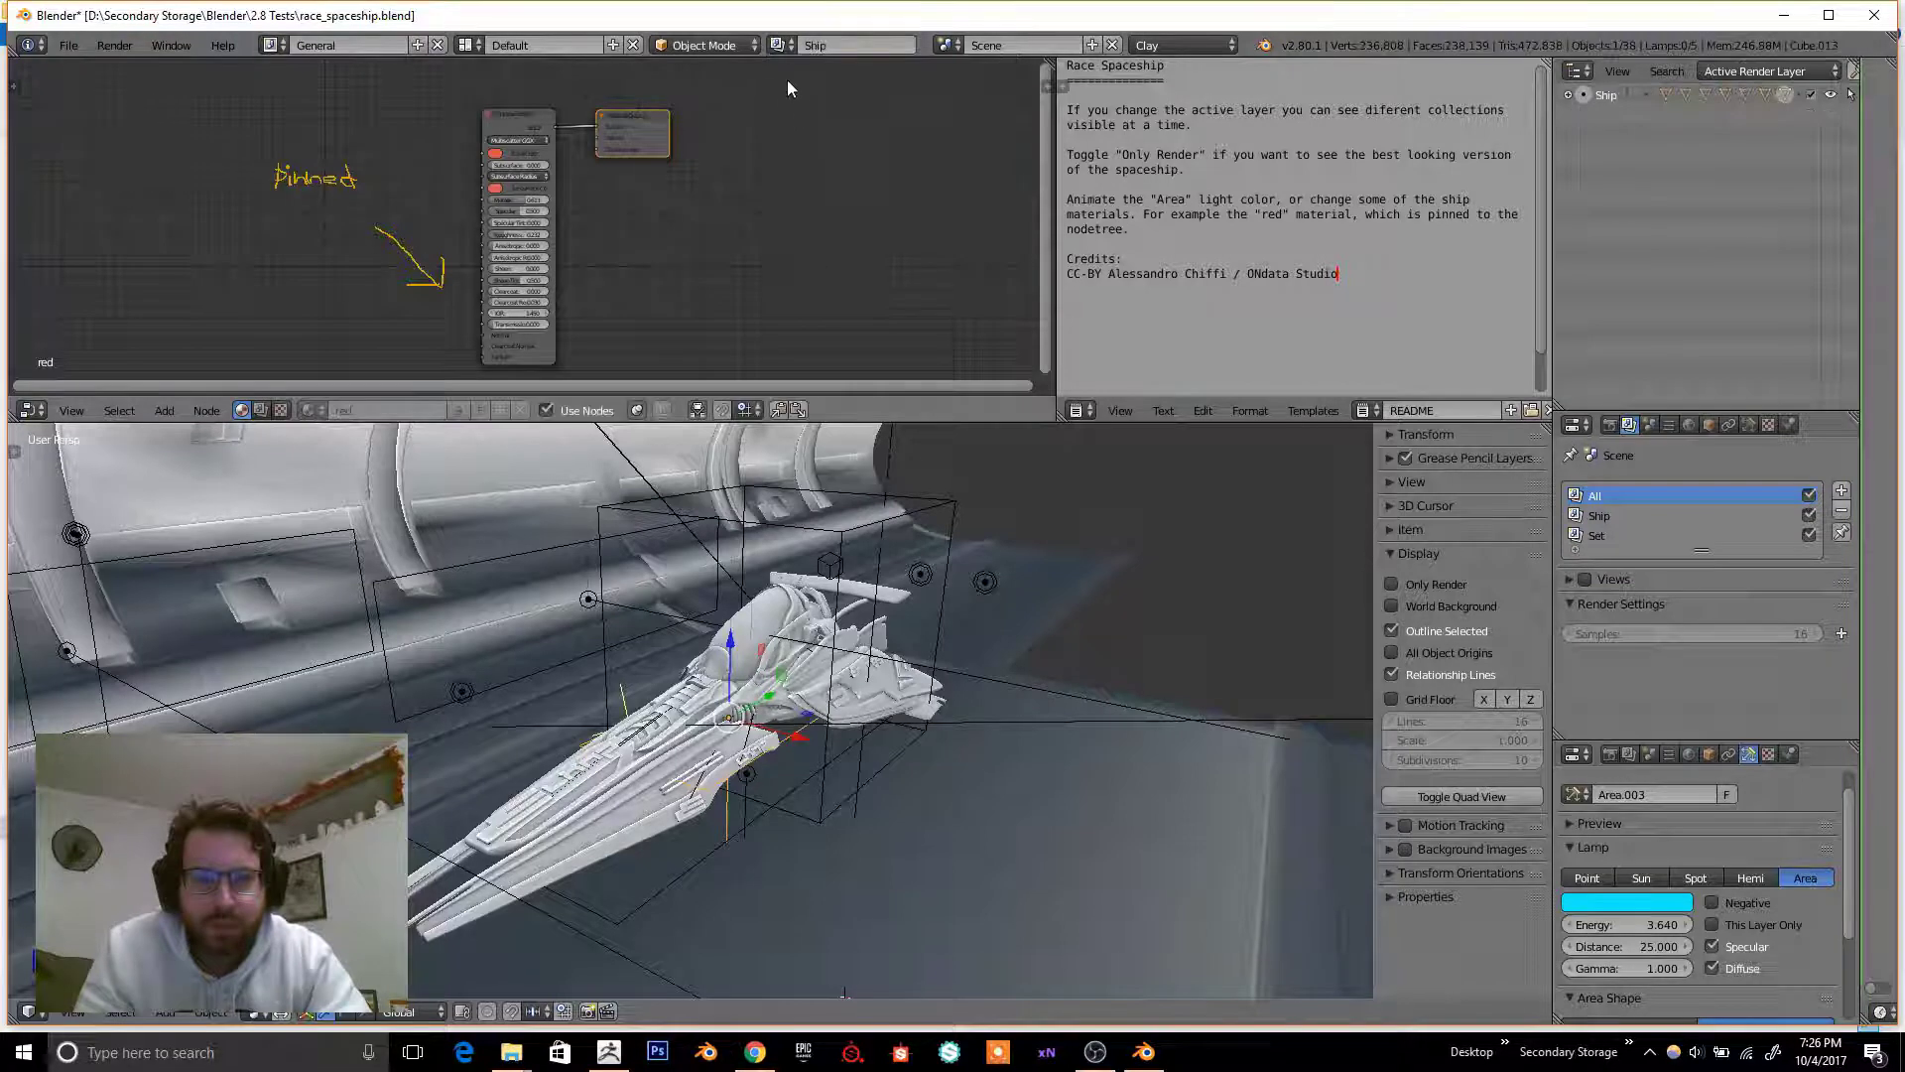
pyautogui.click(783, 45)
pyautogui.click(790, 79)
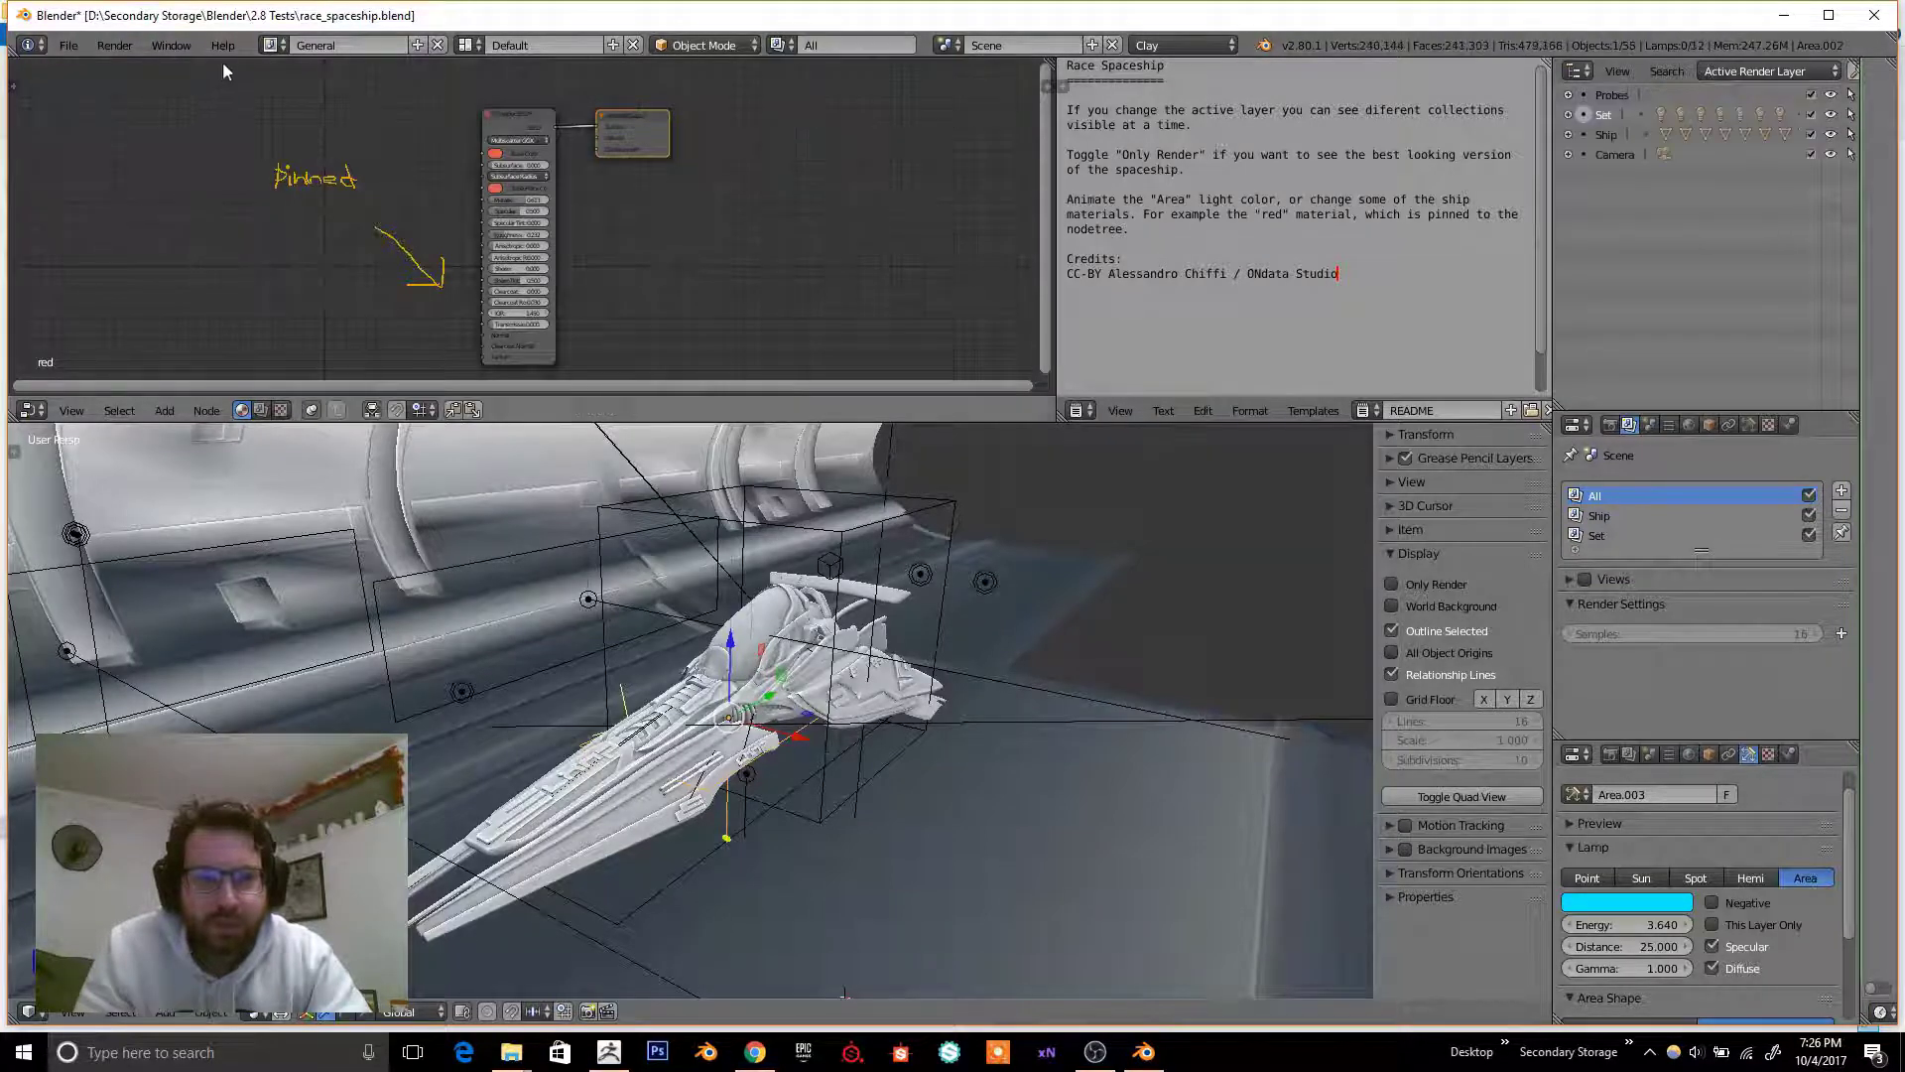
# - Switch the spaceship scene's render engine to Blender Render and orbit the ship
pyautogui.click(271, 45)
pyautogui.click(465, 45)
pyautogui.click(968, 47)
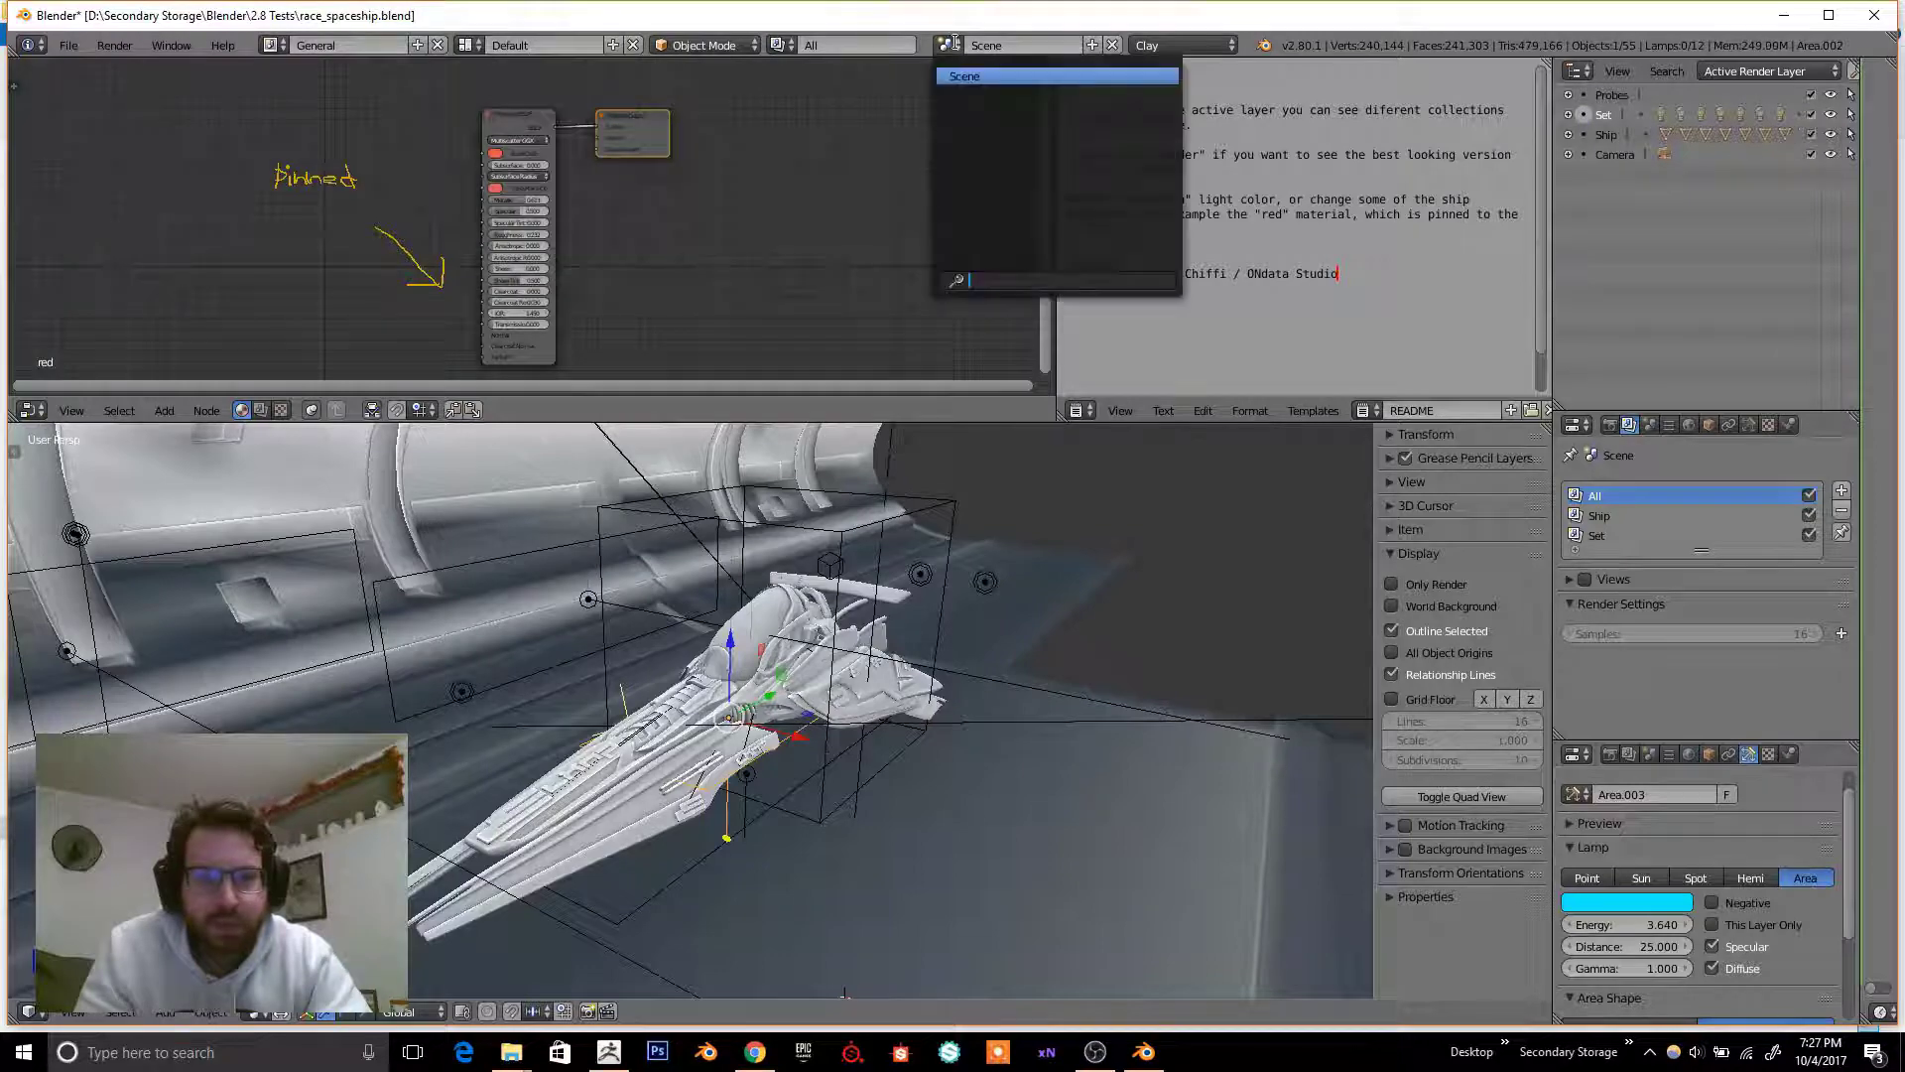
pyautogui.click(1179, 45)
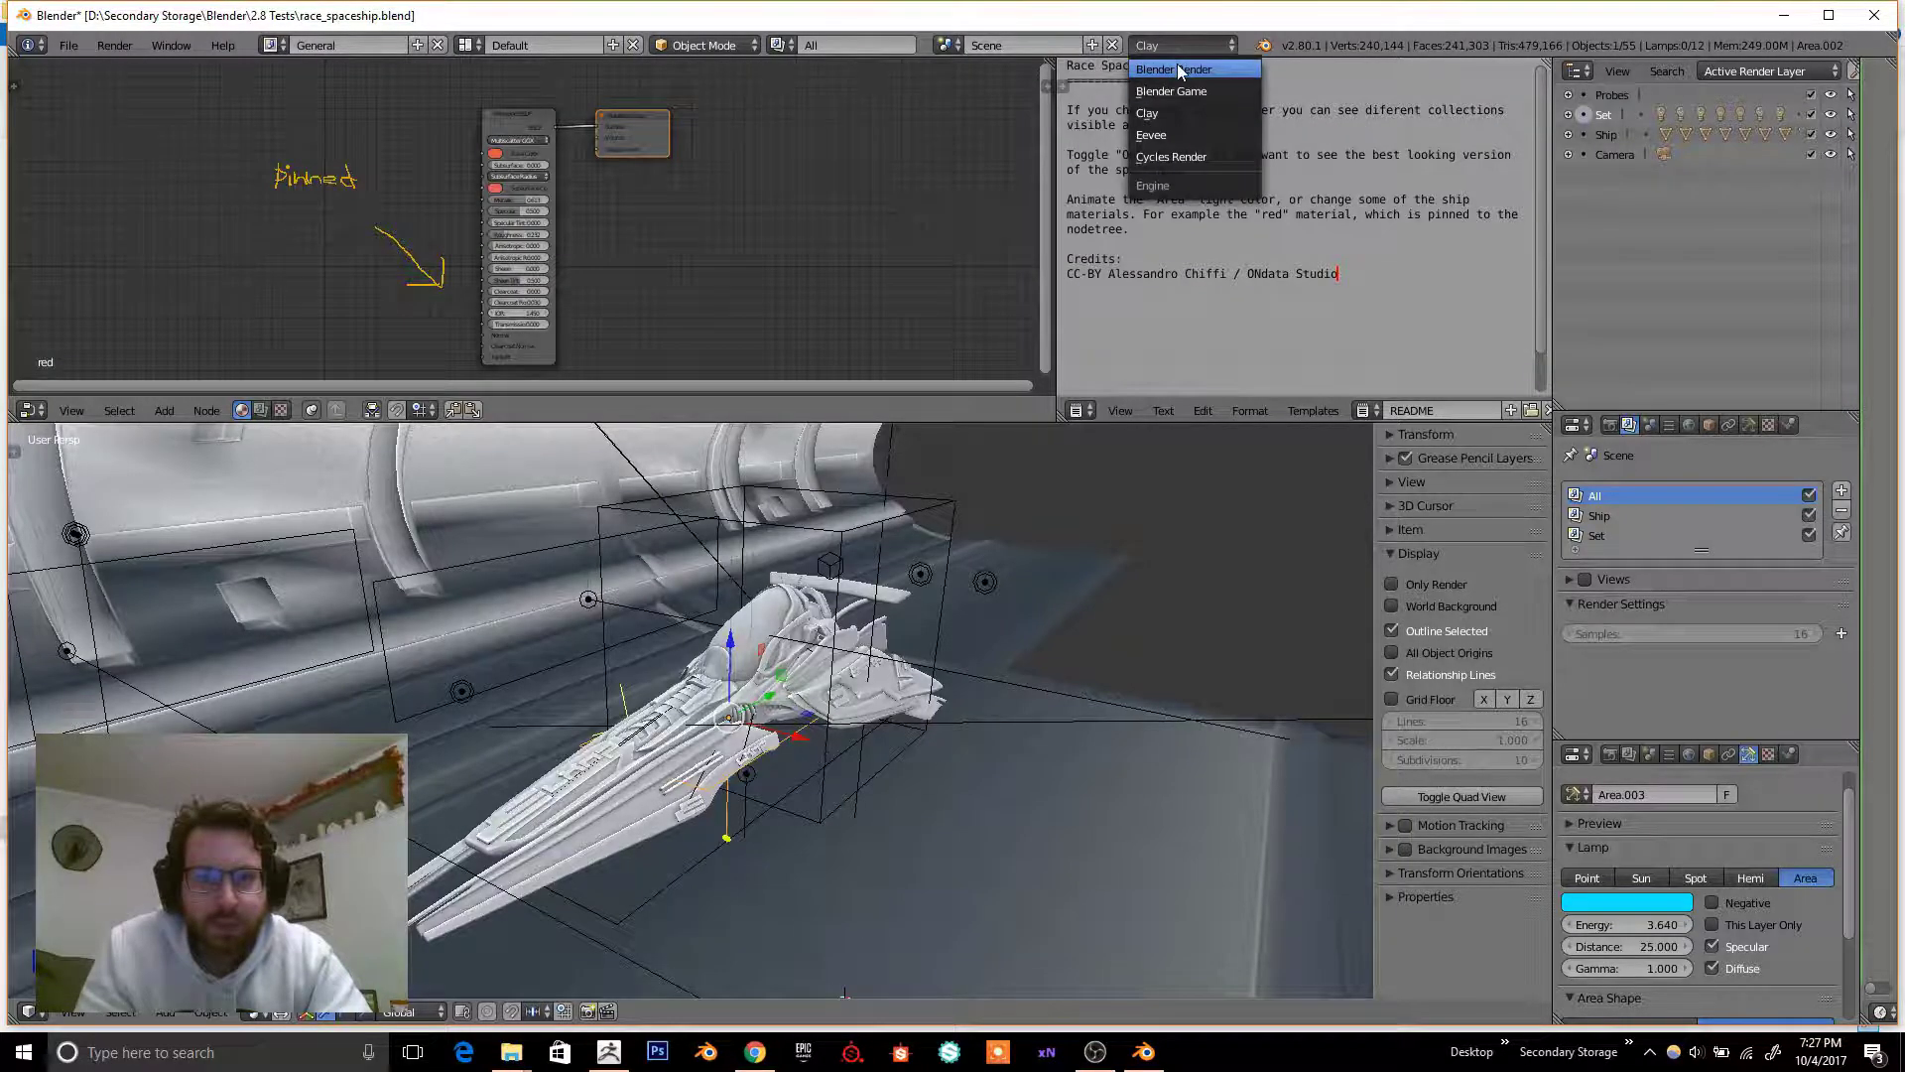
pyautogui.click(1174, 70)
pyautogui.moveTo(923, 593); pyautogui.dragTo(845, 556, button='middle')
pyautogui.scroll(3, 784, 603)
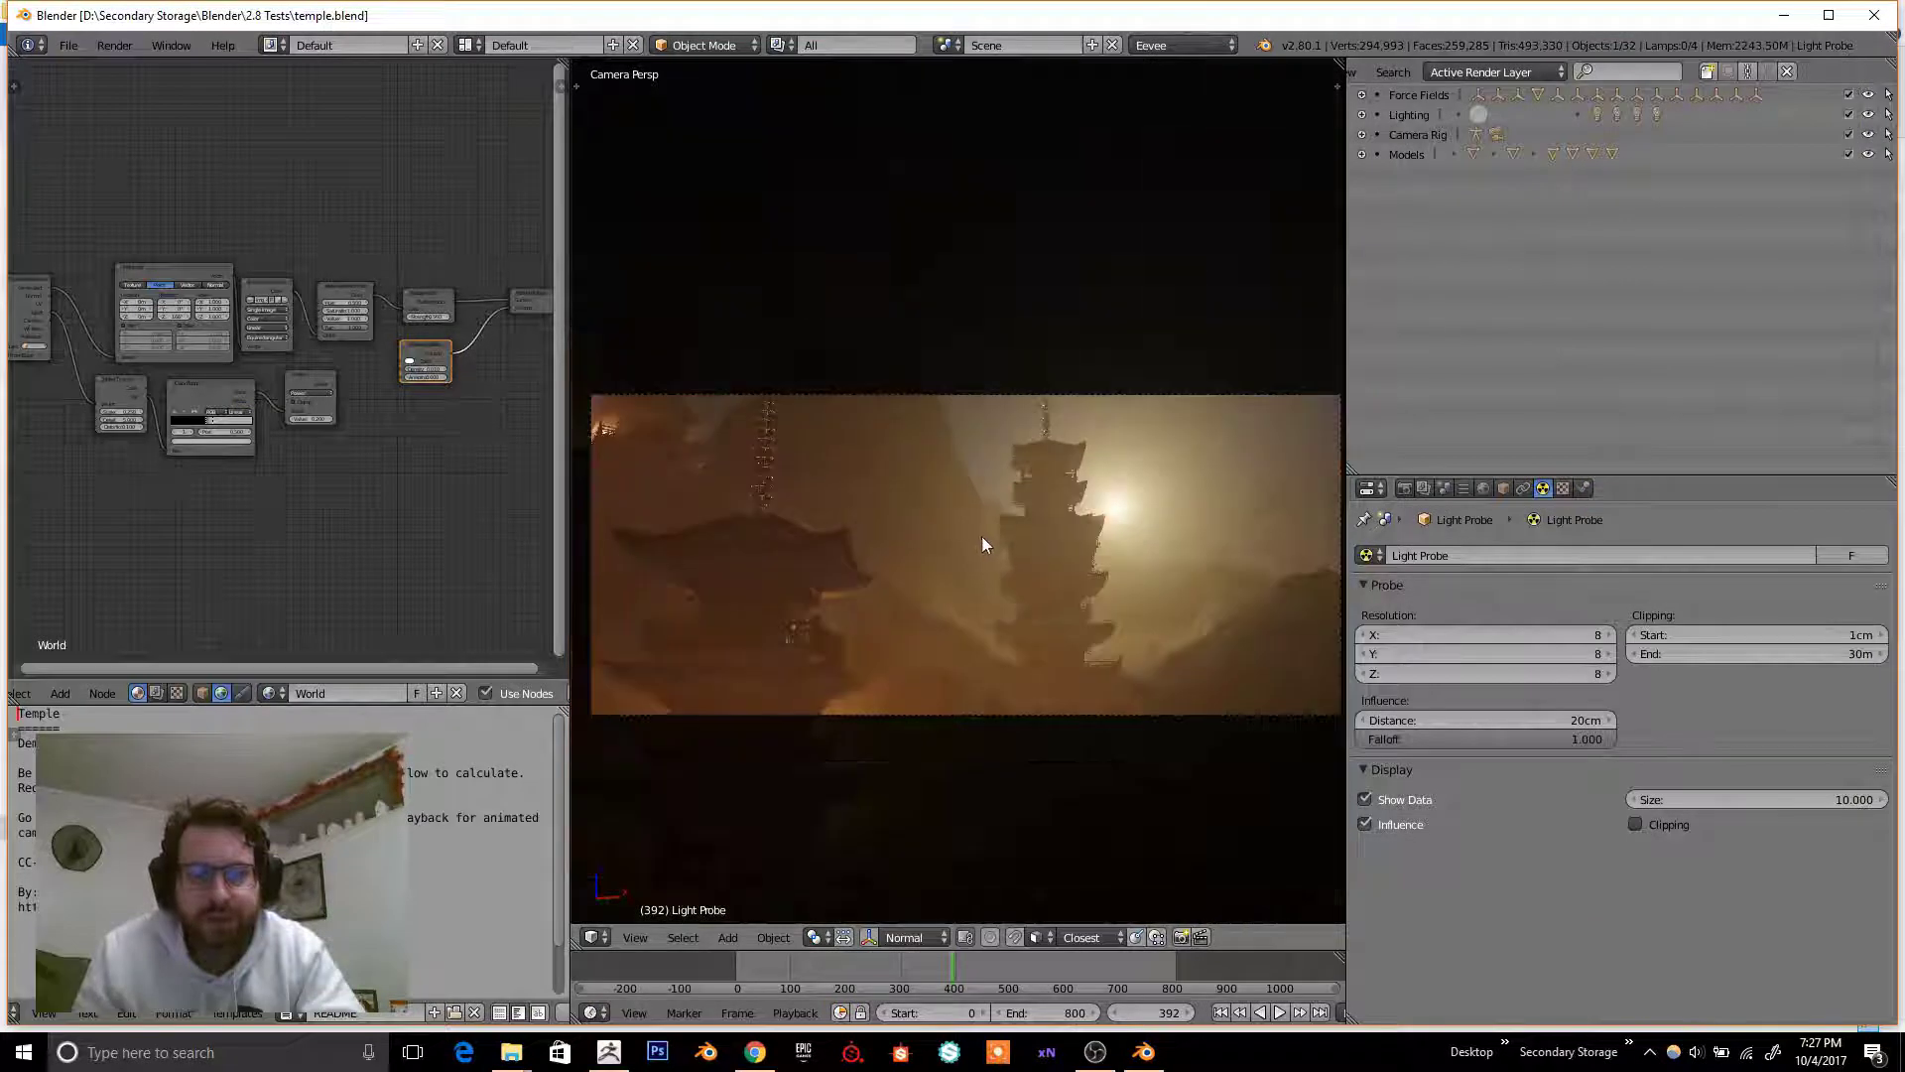
# - Set the temple scene to Clay, check the camera view, and play the animation
pyautogui.click(1208, 45)
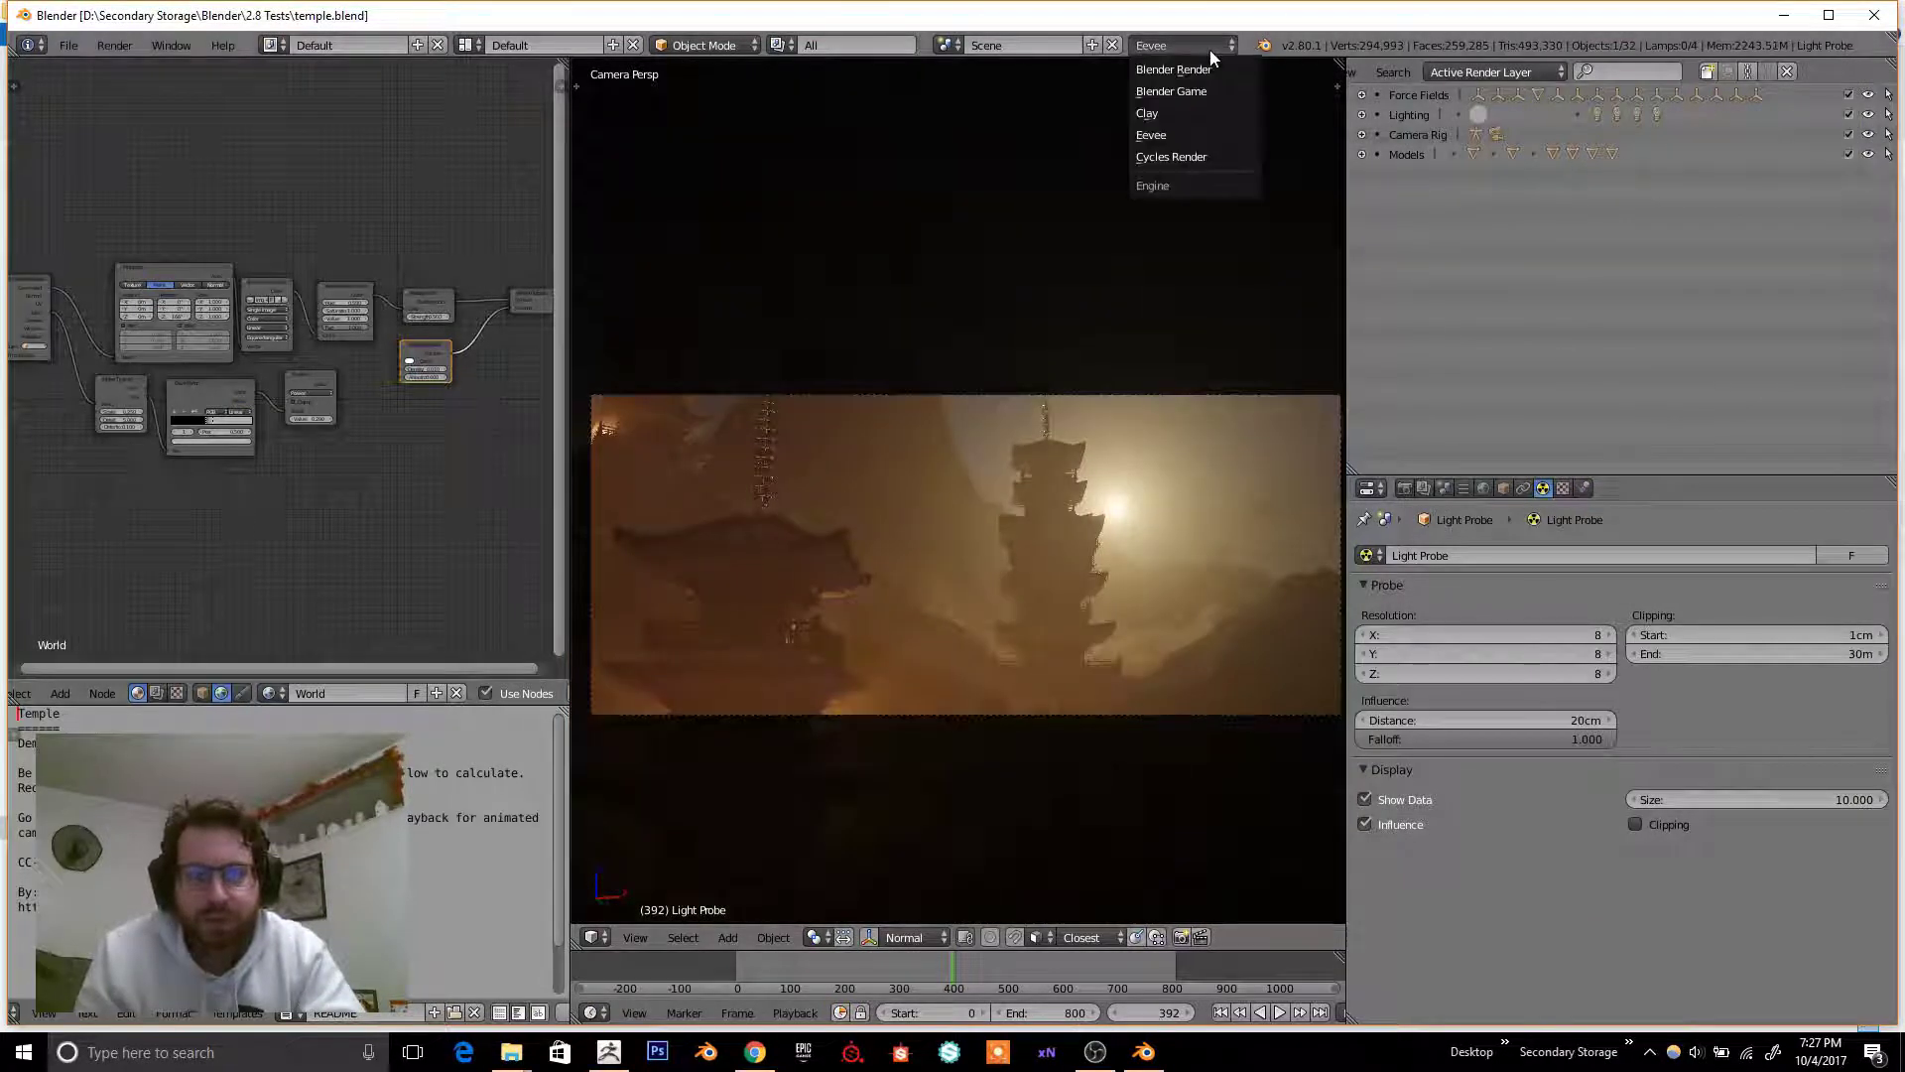
pyautogui.click(1173, 111)
pyautogui.moveTo(1123, 583); pyautogui.dragTo(1058, 563, button='middle')
pyautogui.press('KP_0')
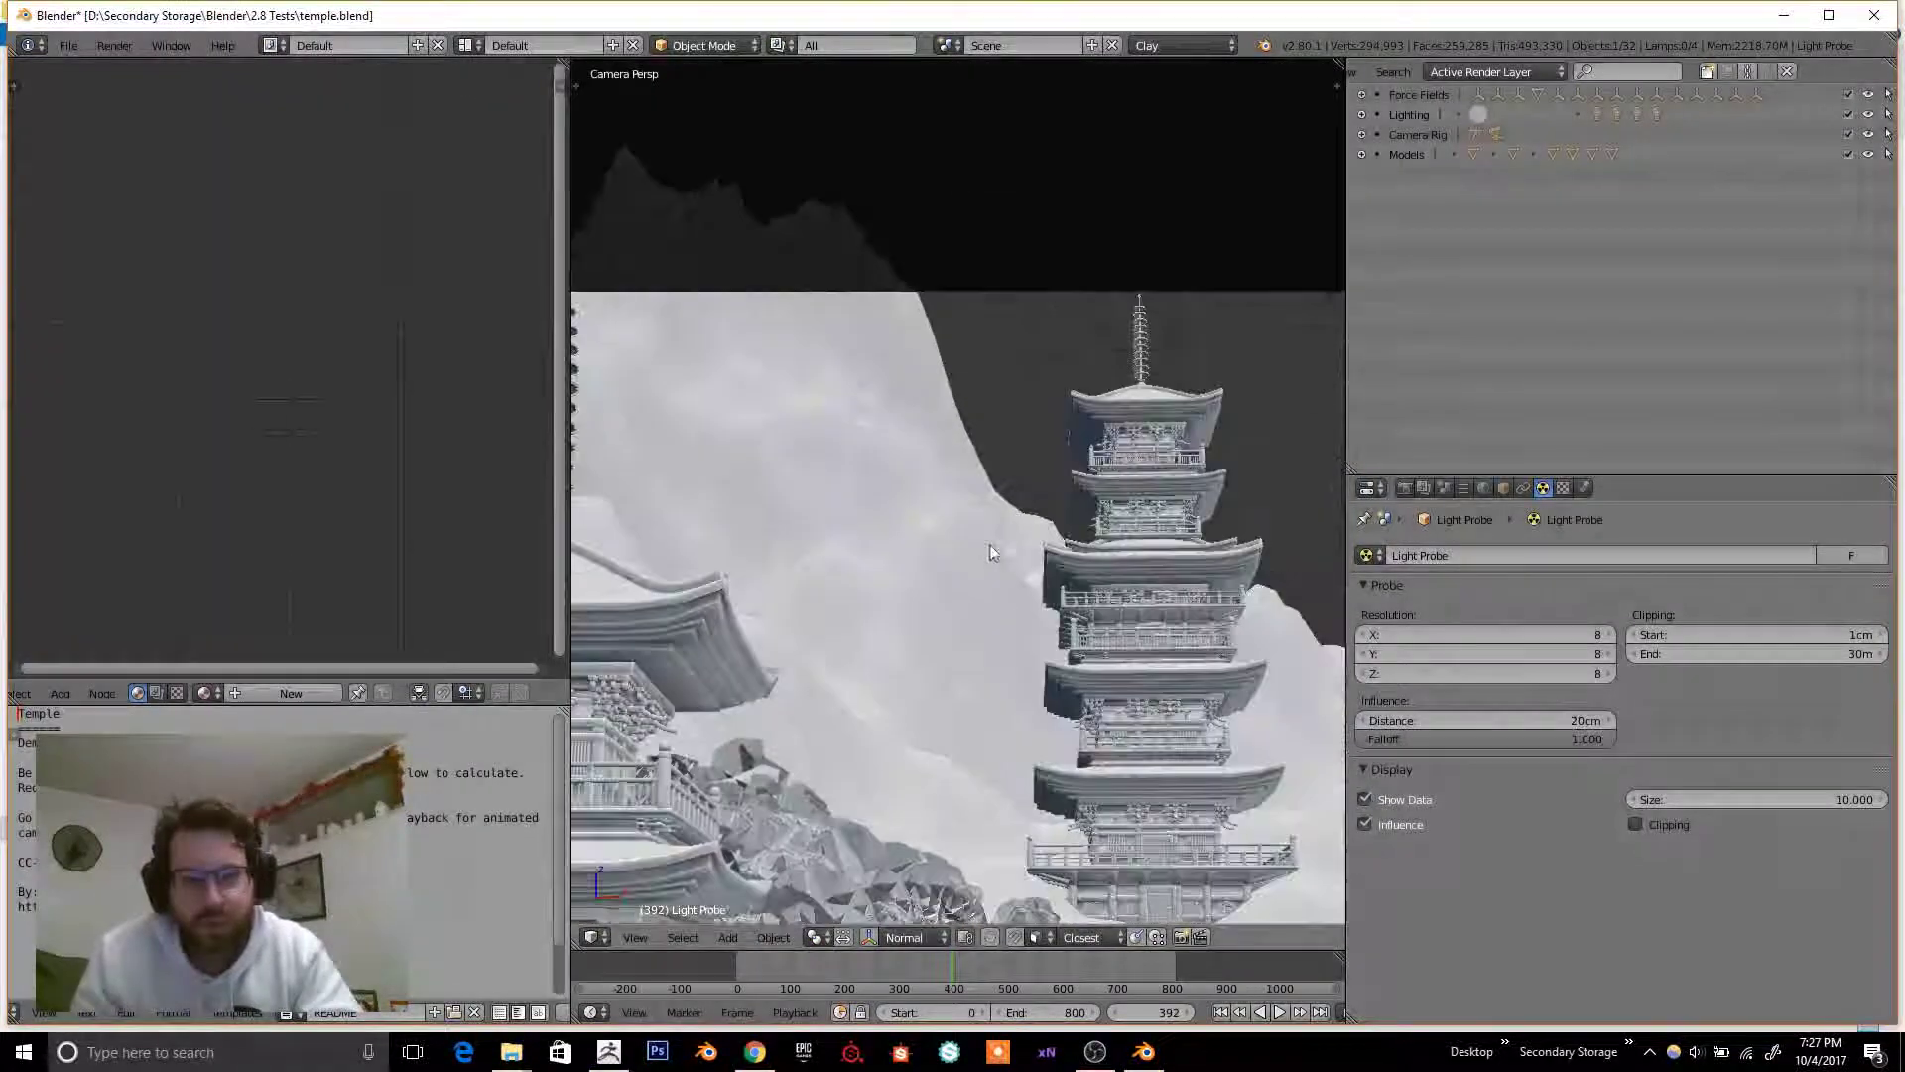
pyautogui.moveTo(1050, 557); pyautogui.dragTo(1061, 543, button='middle')
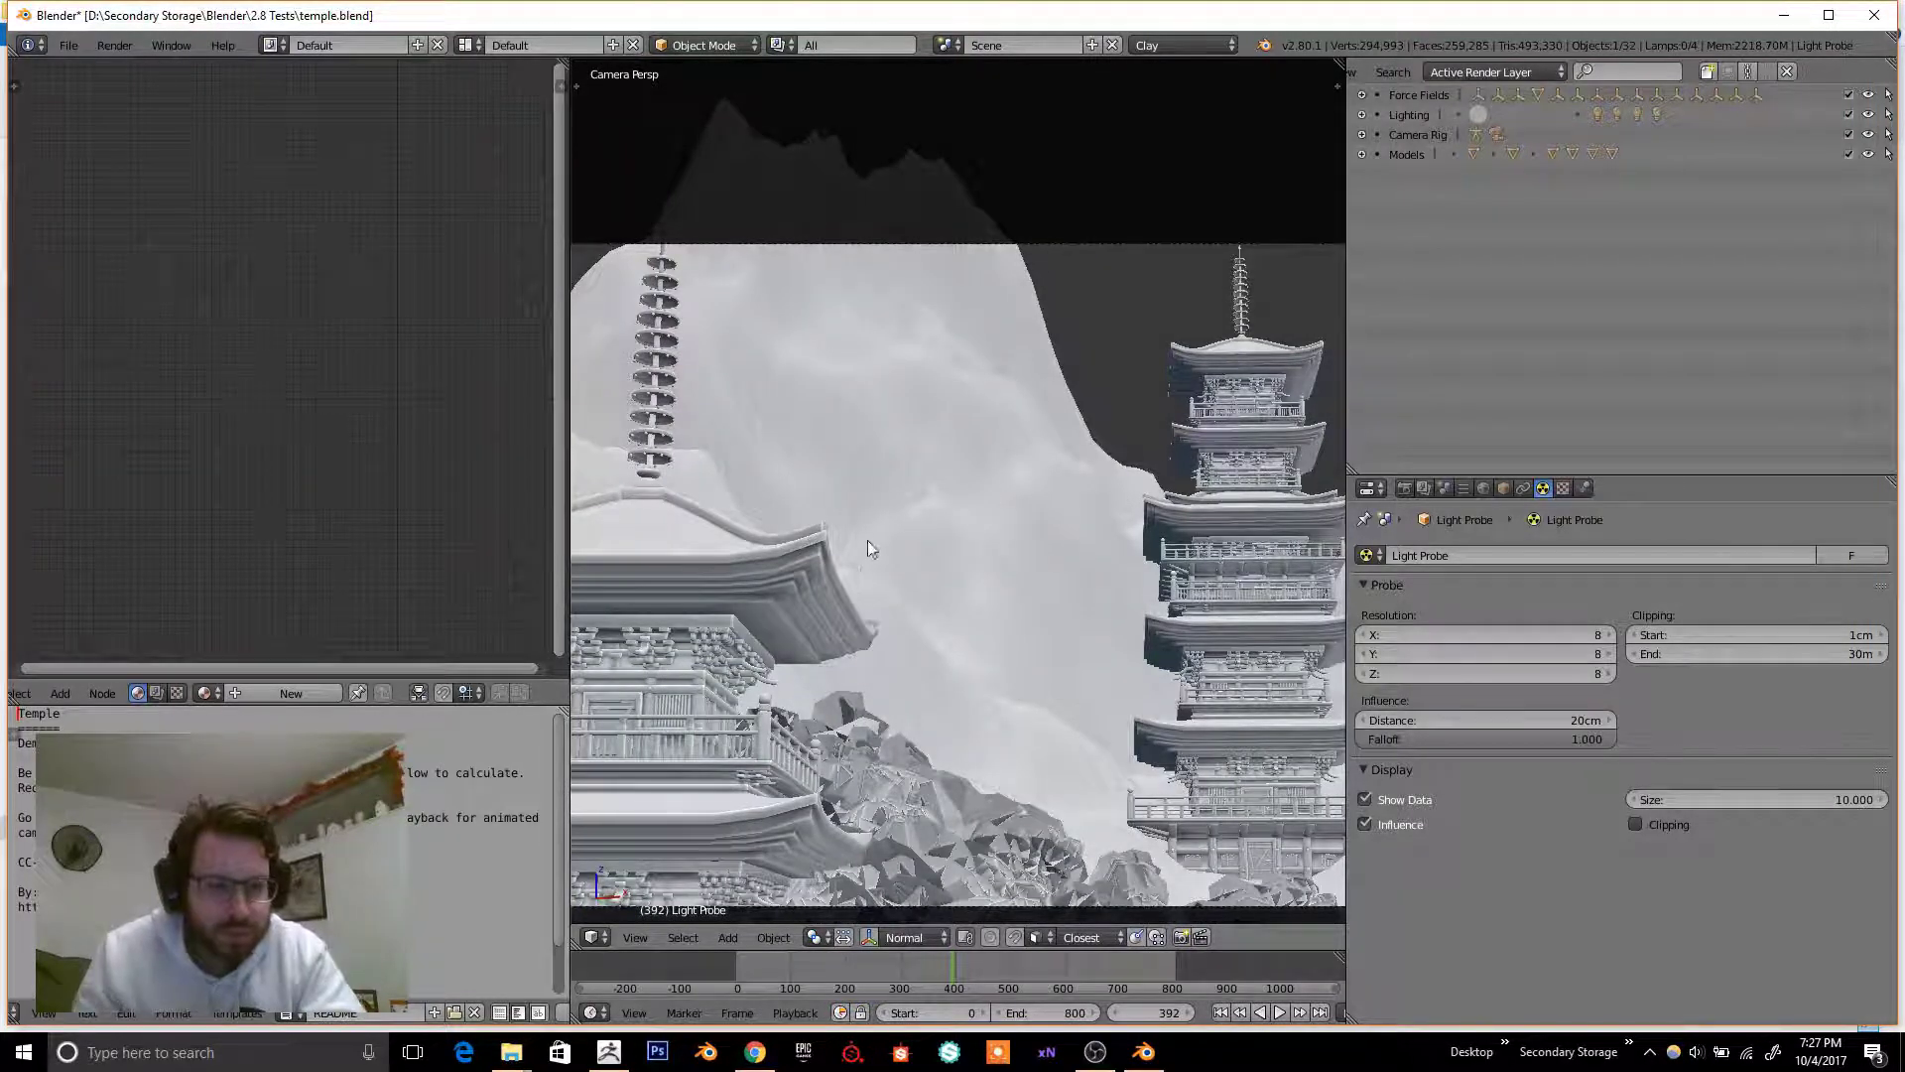
pyautogui.press('KP_0')
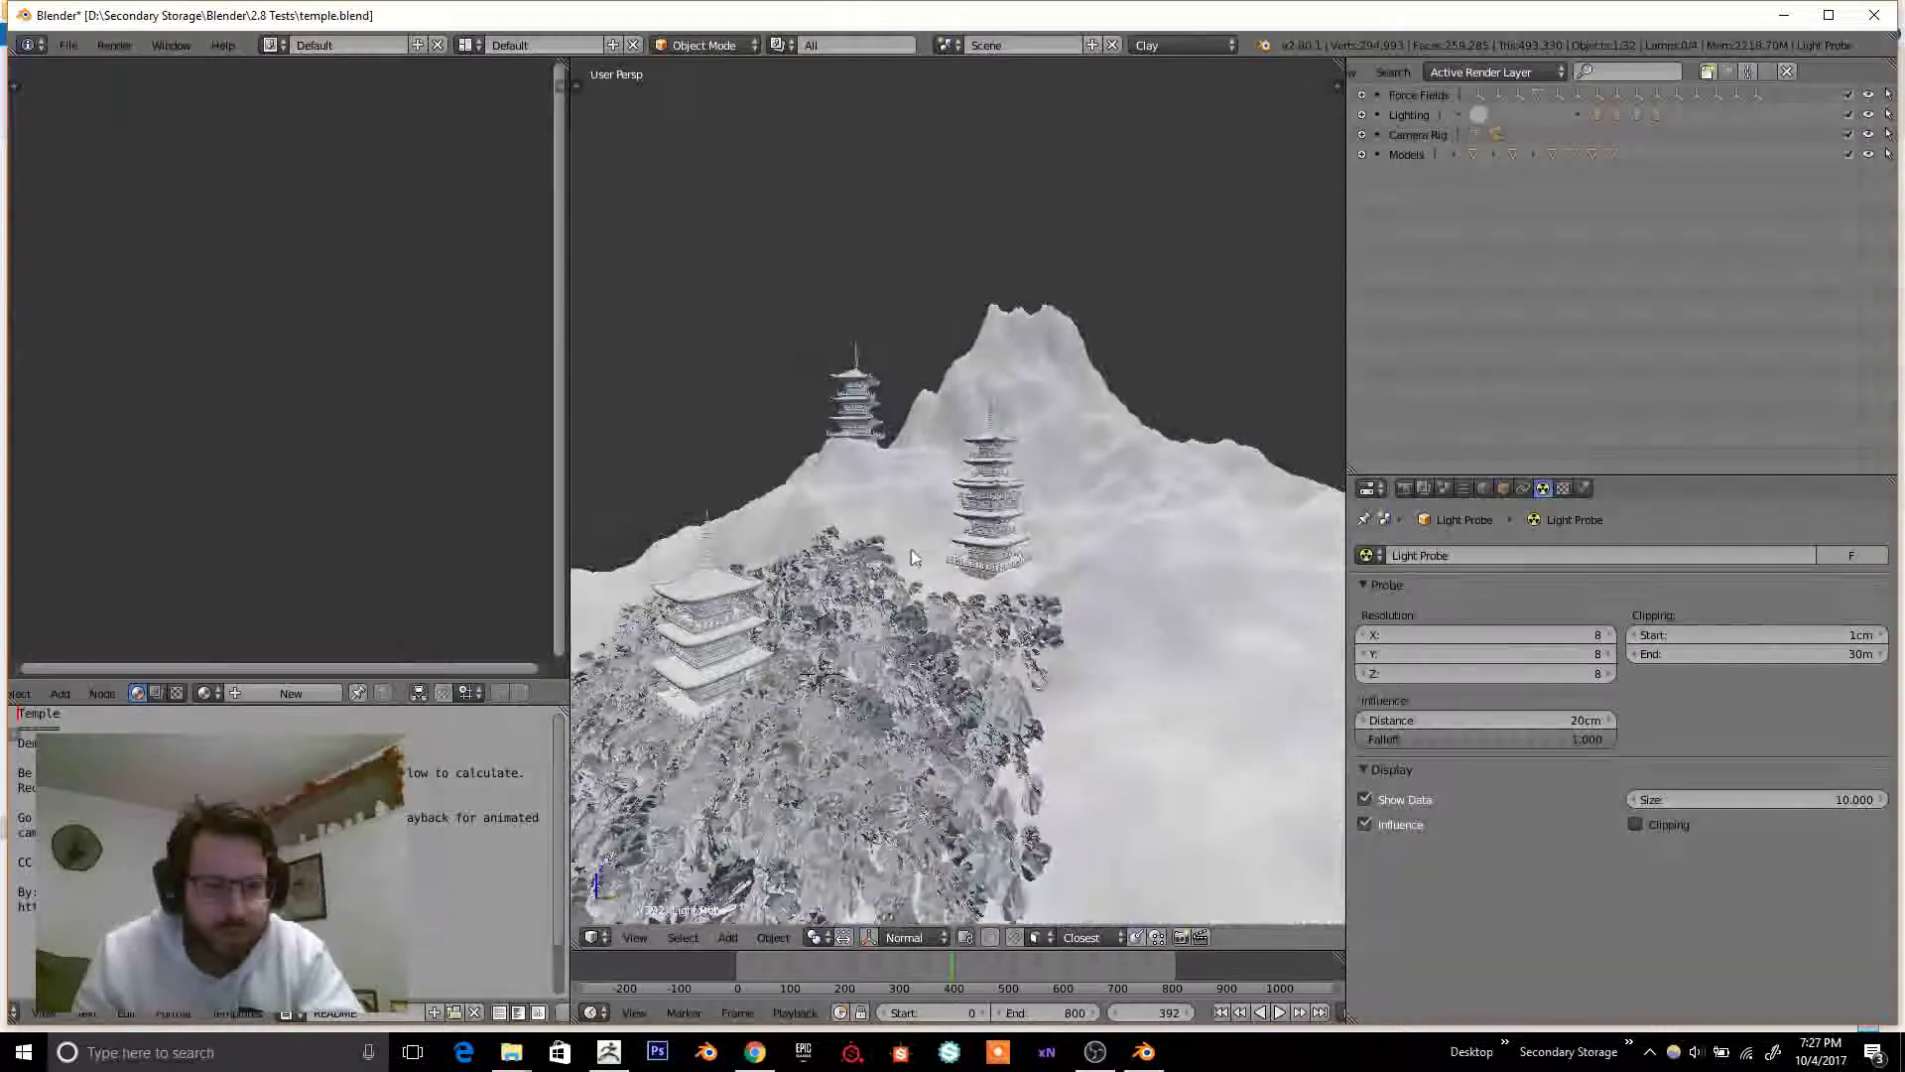
pyautogui.press('KP_0')
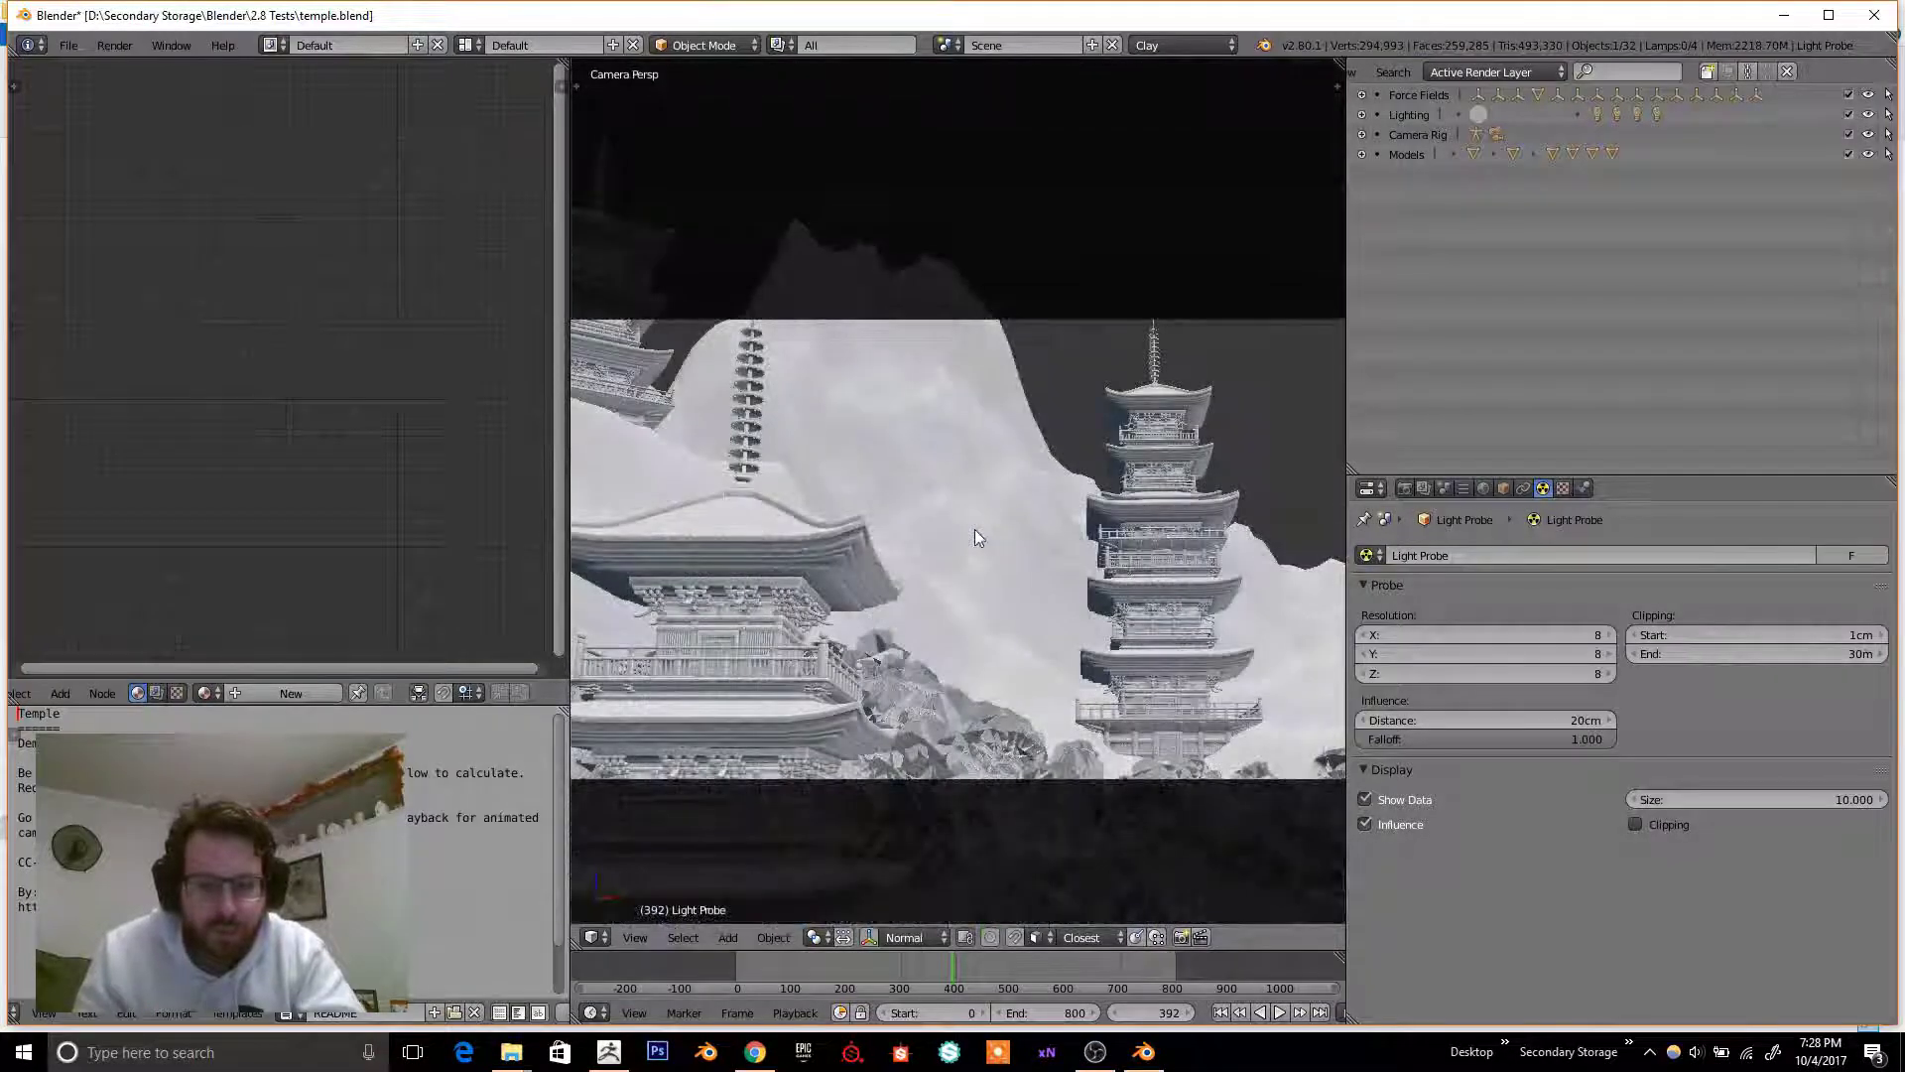
pyautogui.hotkey('alt', 'a')
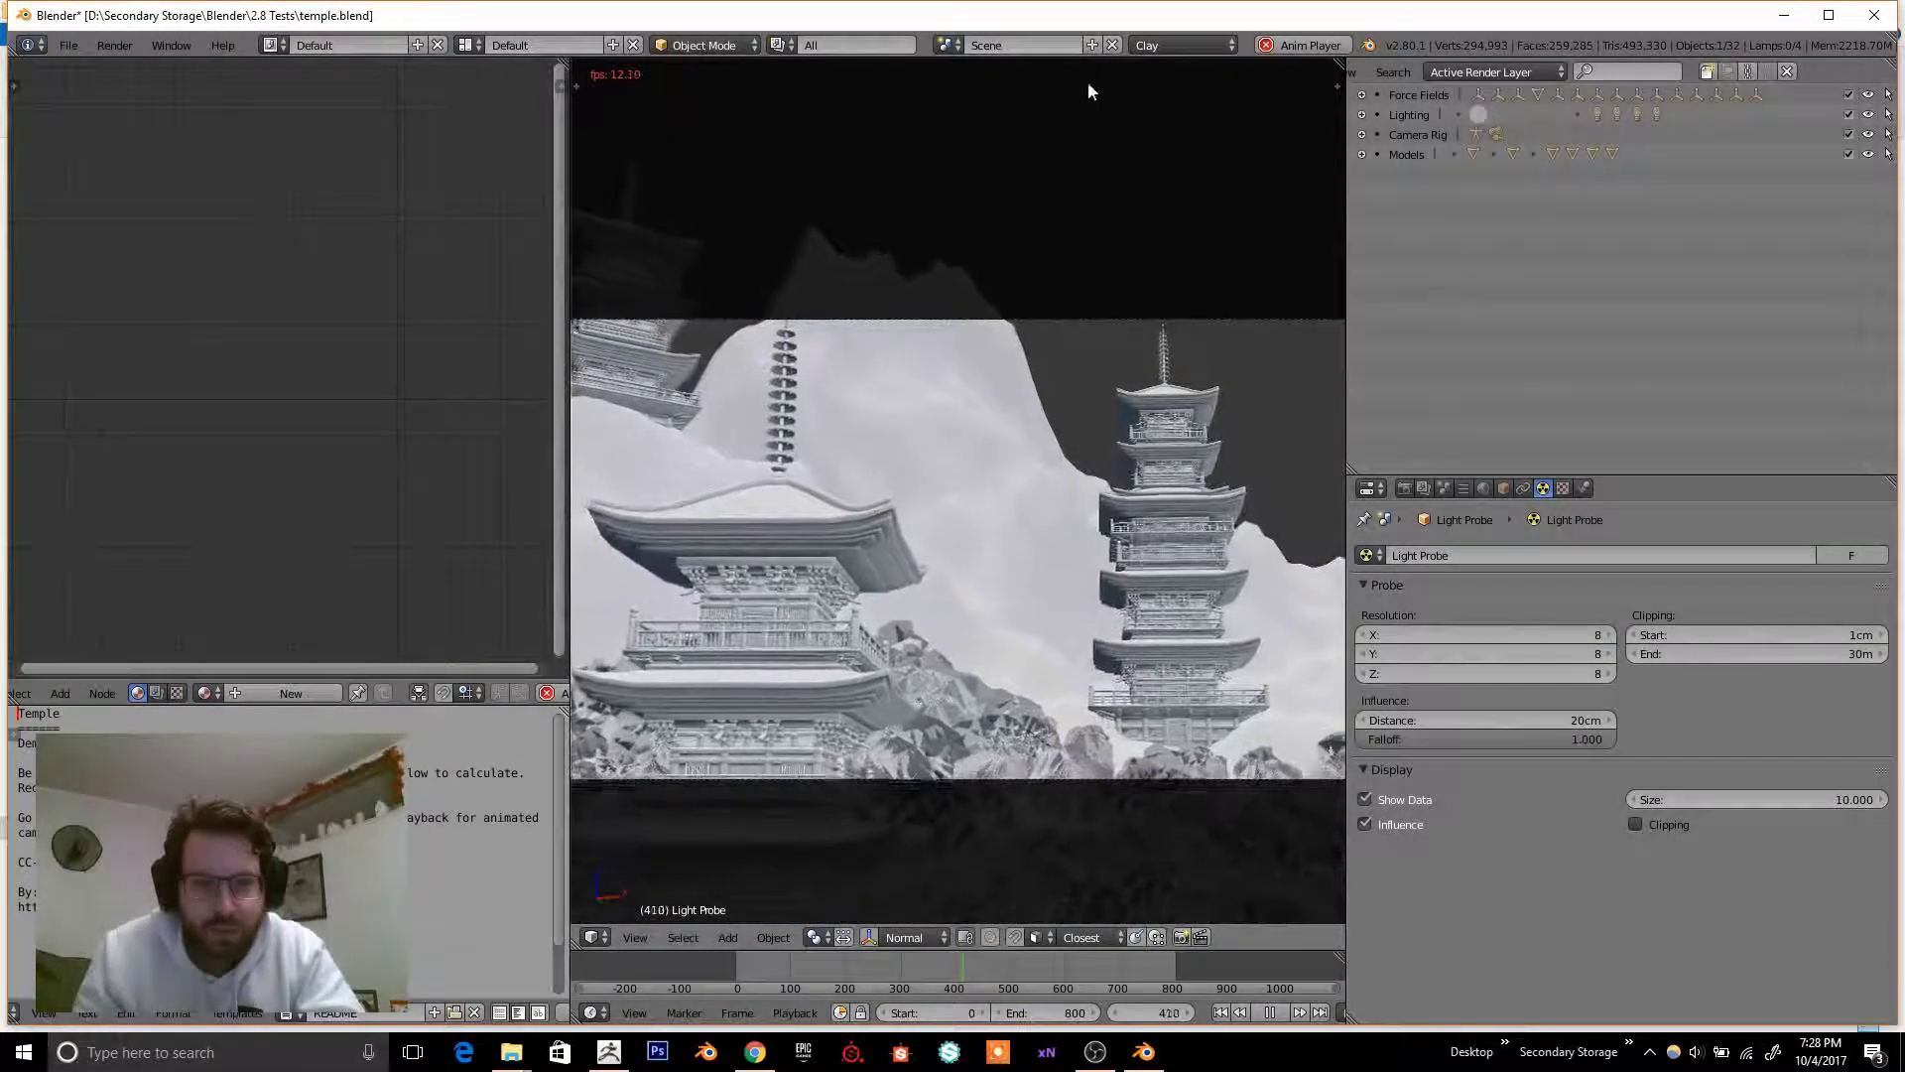
# - Switch the temple back to Eevee, view it maximized, then stop playback
pyautogui.click(1151, 47)
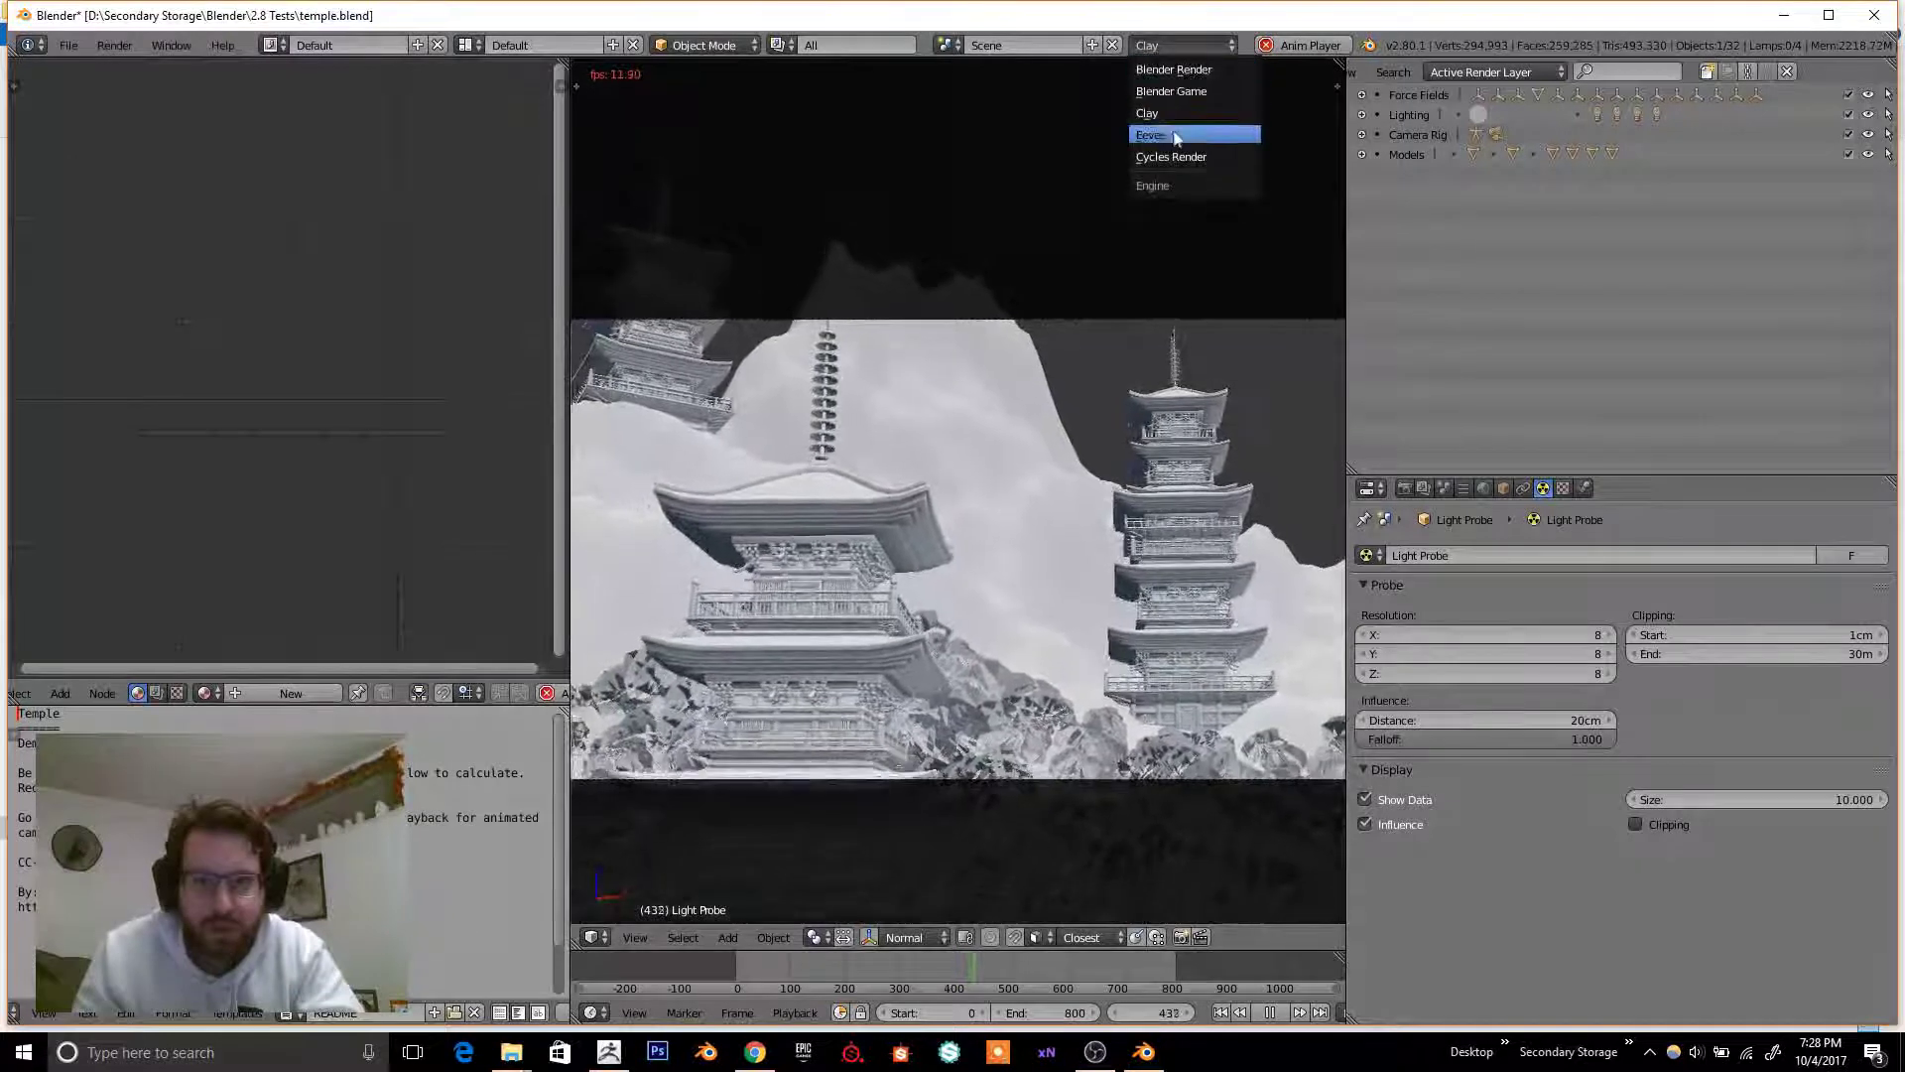
pyautogui.click(1171, 136)
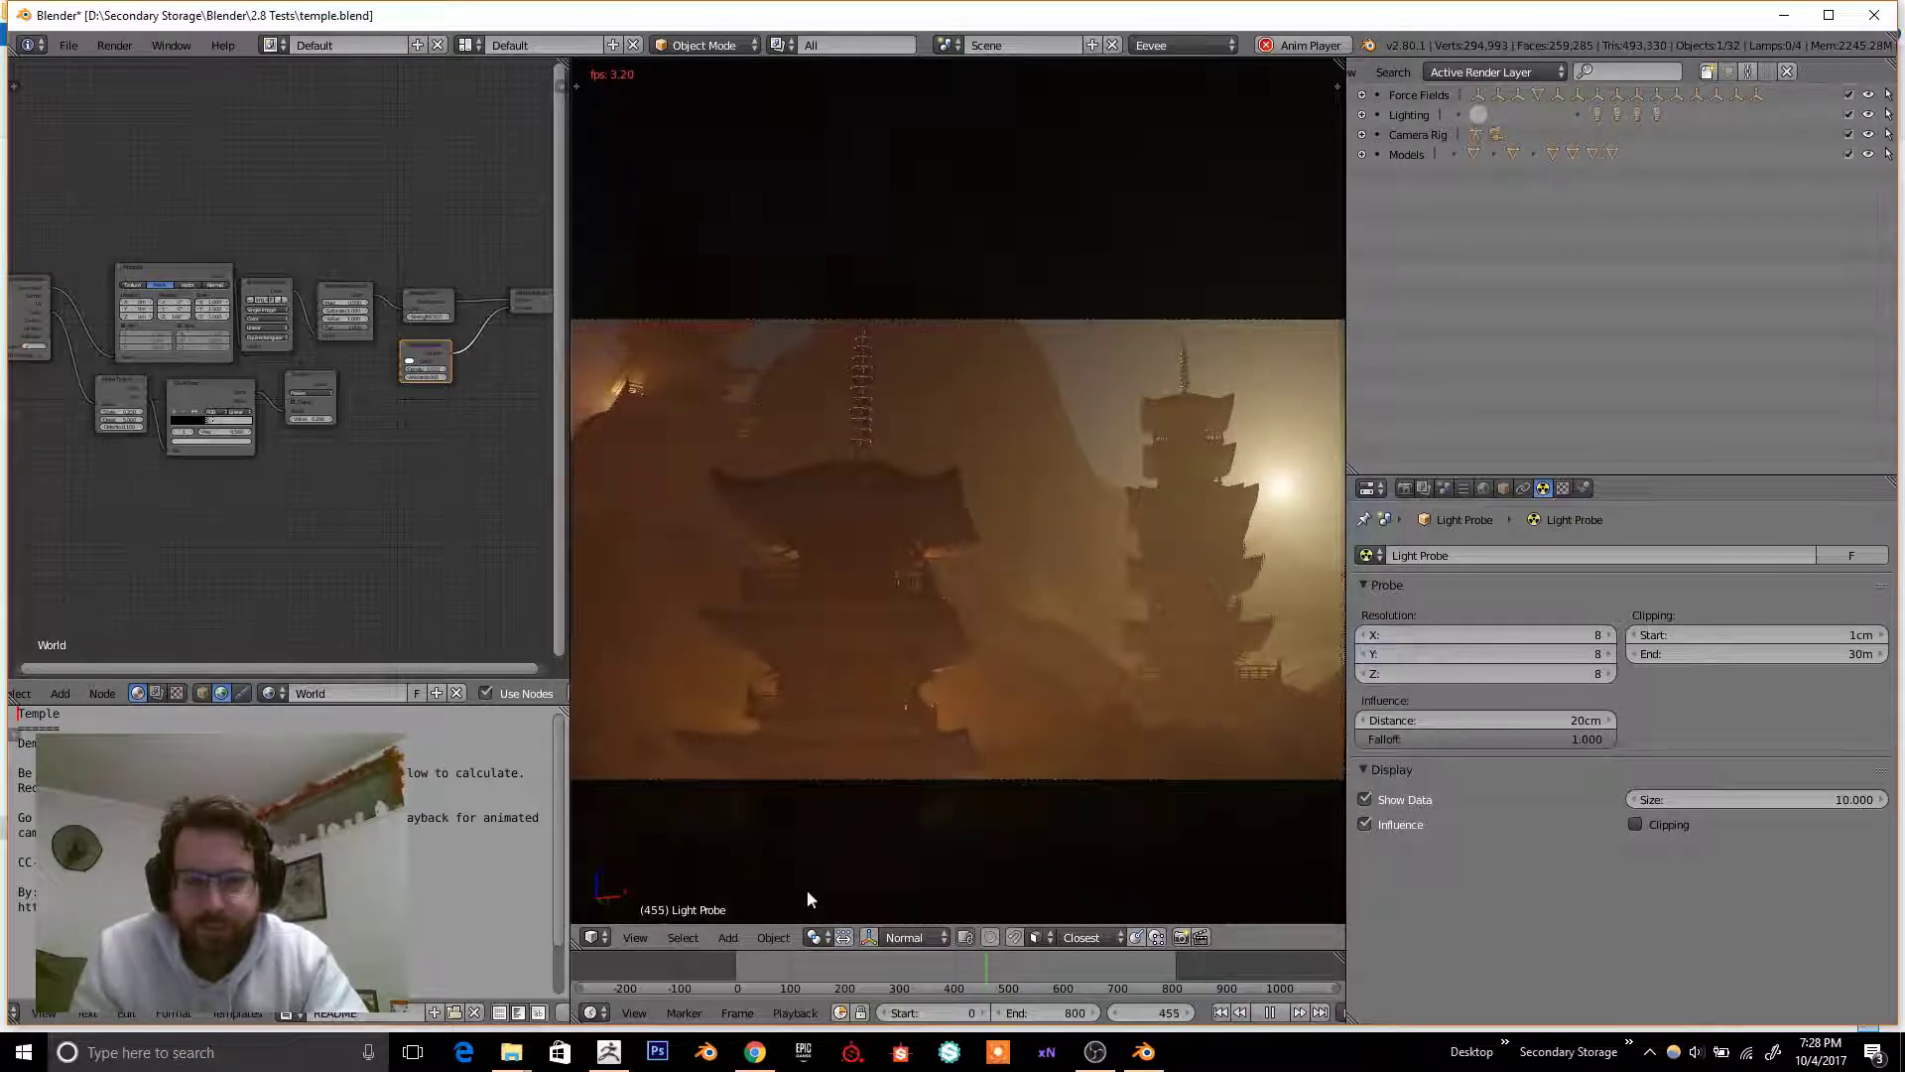
pyautogui.hotkey('ctrl', 'space')
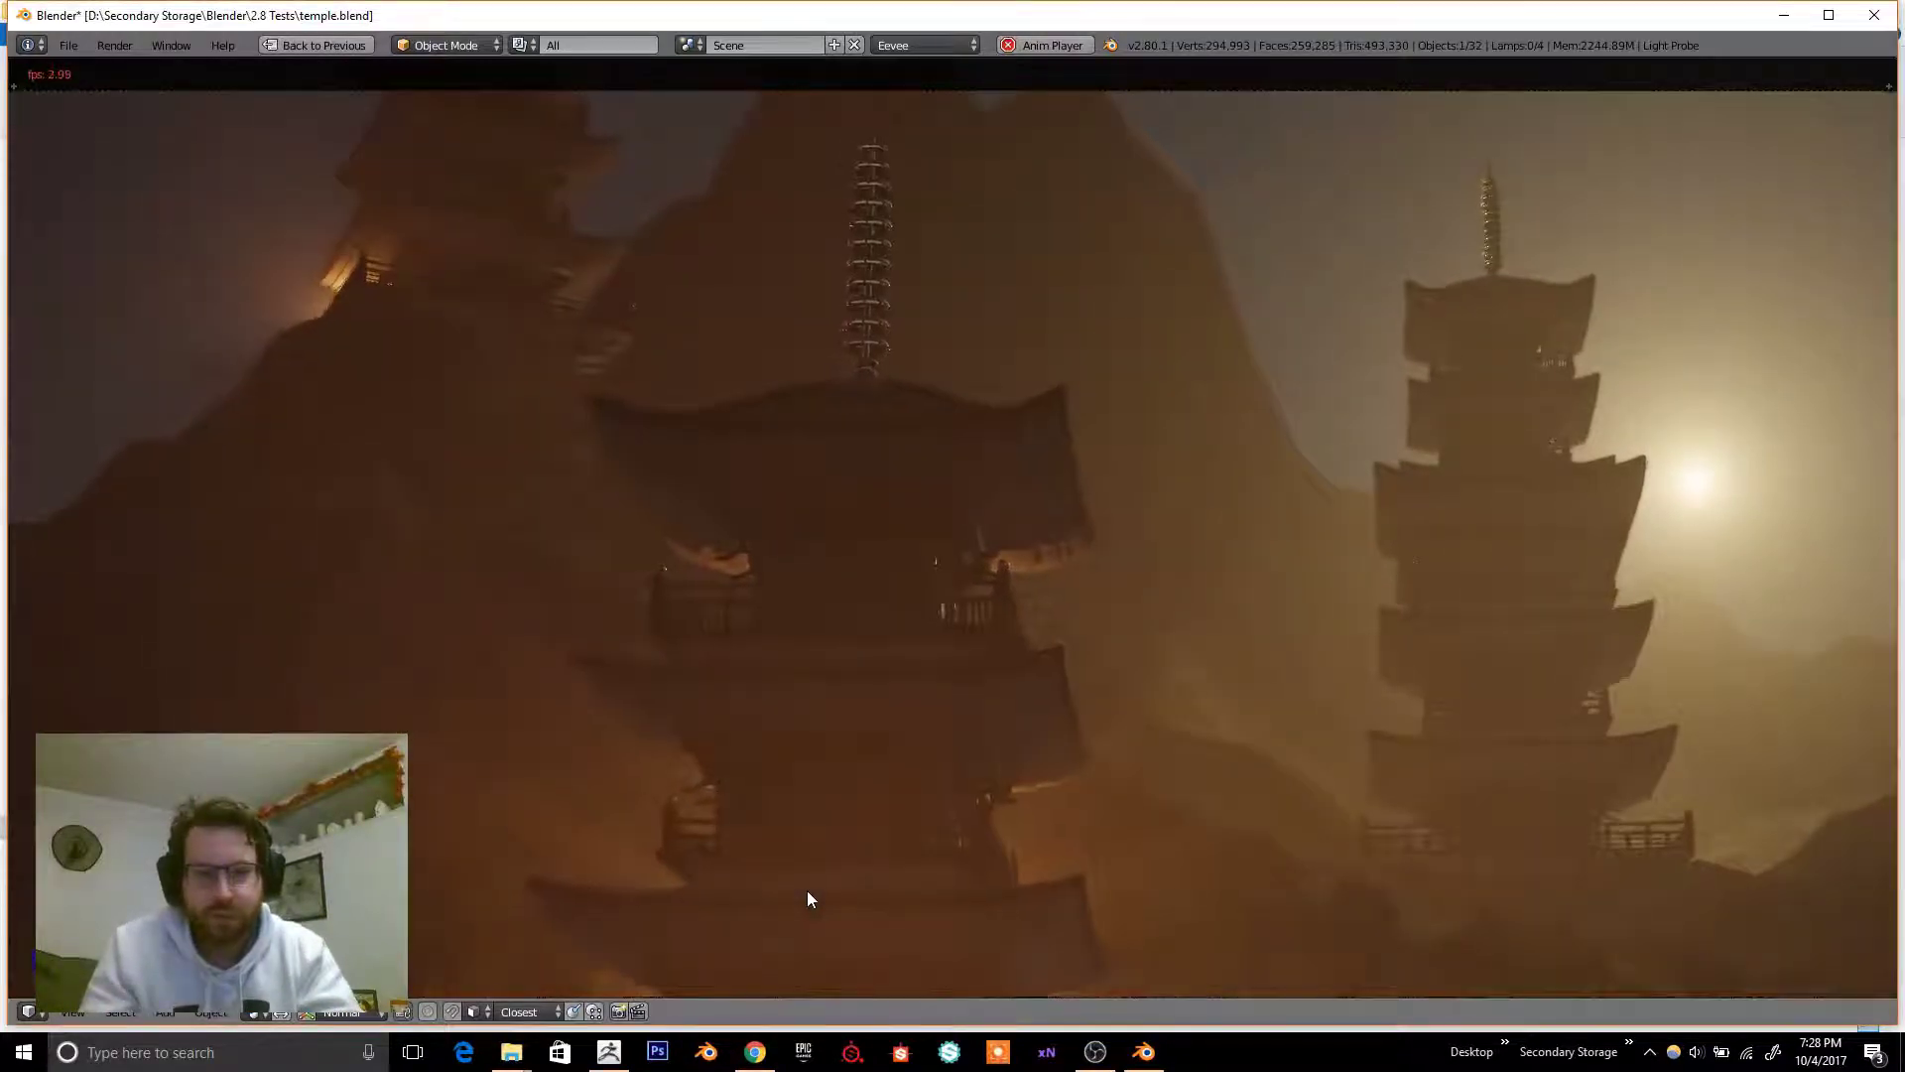
pyautogui.hotkey('ctrl', 'space')
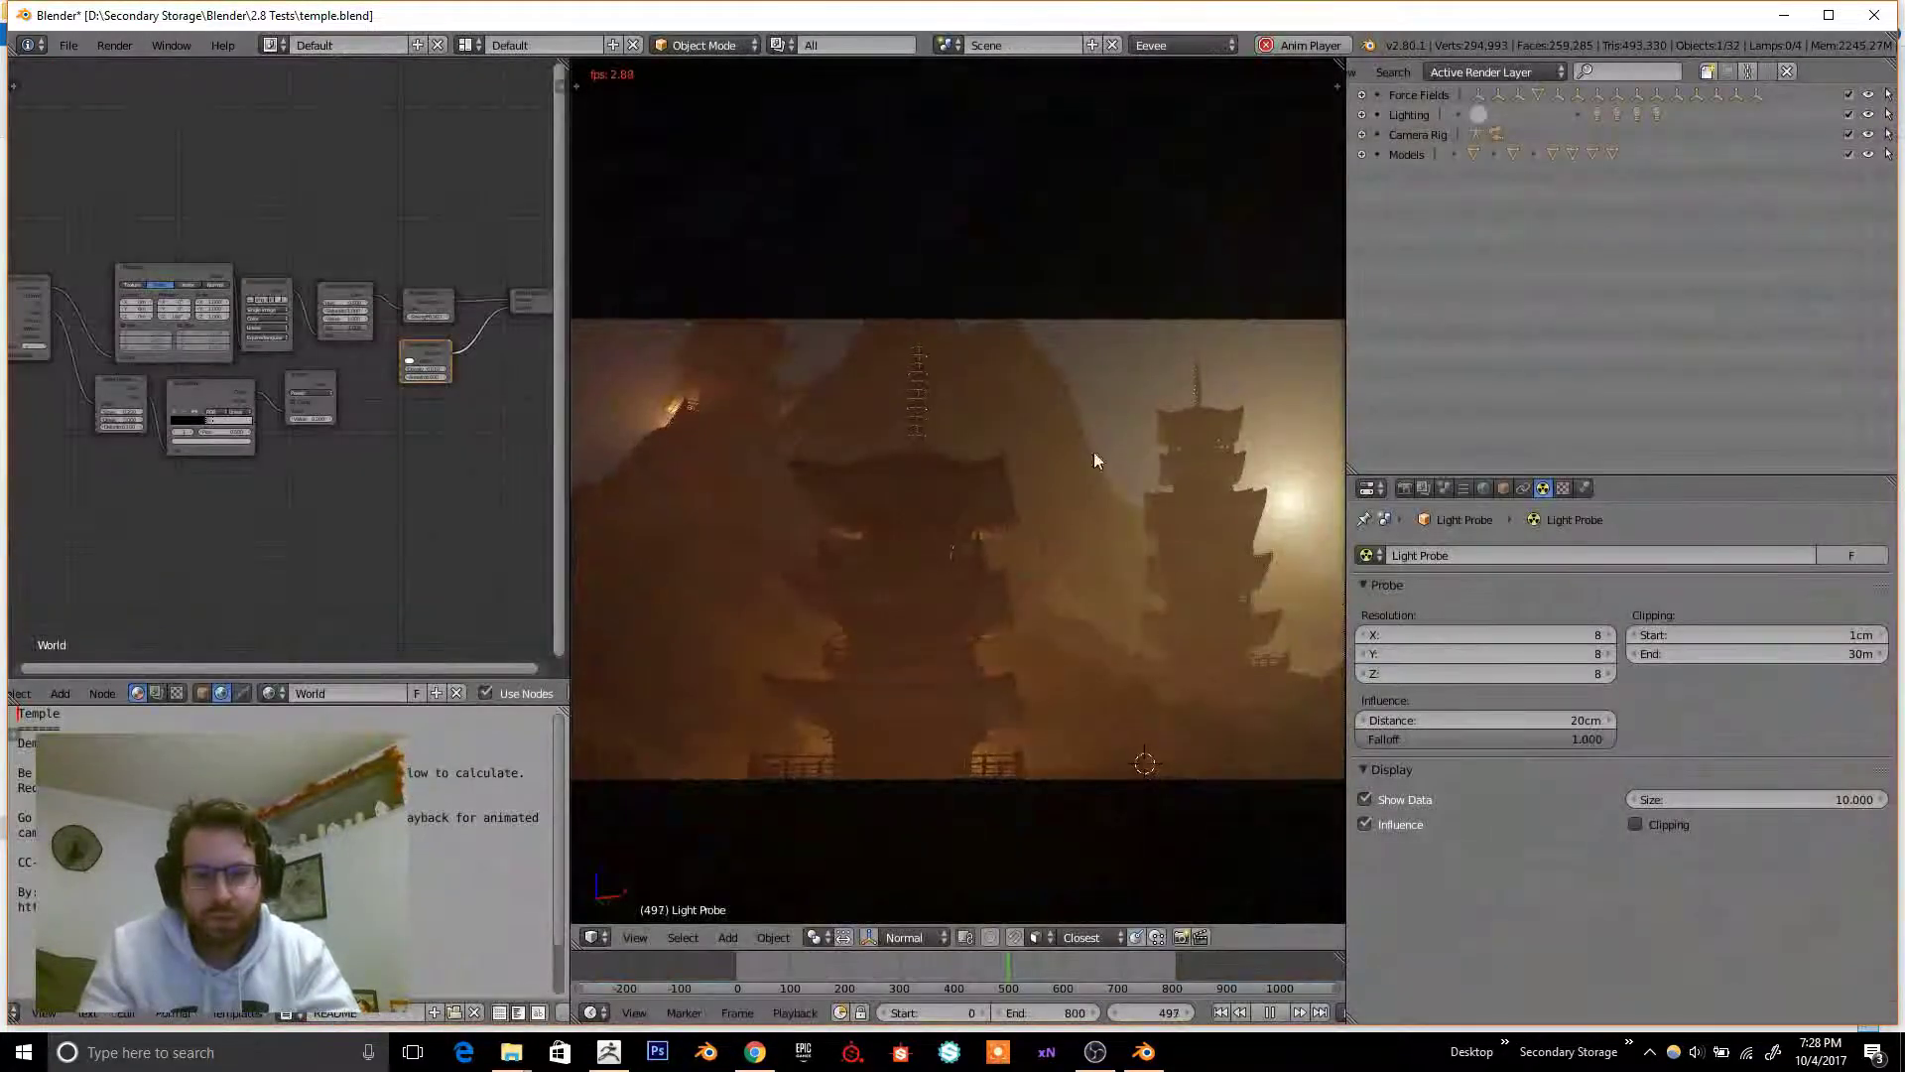
pyautogui.hotkey('alt', 'a')
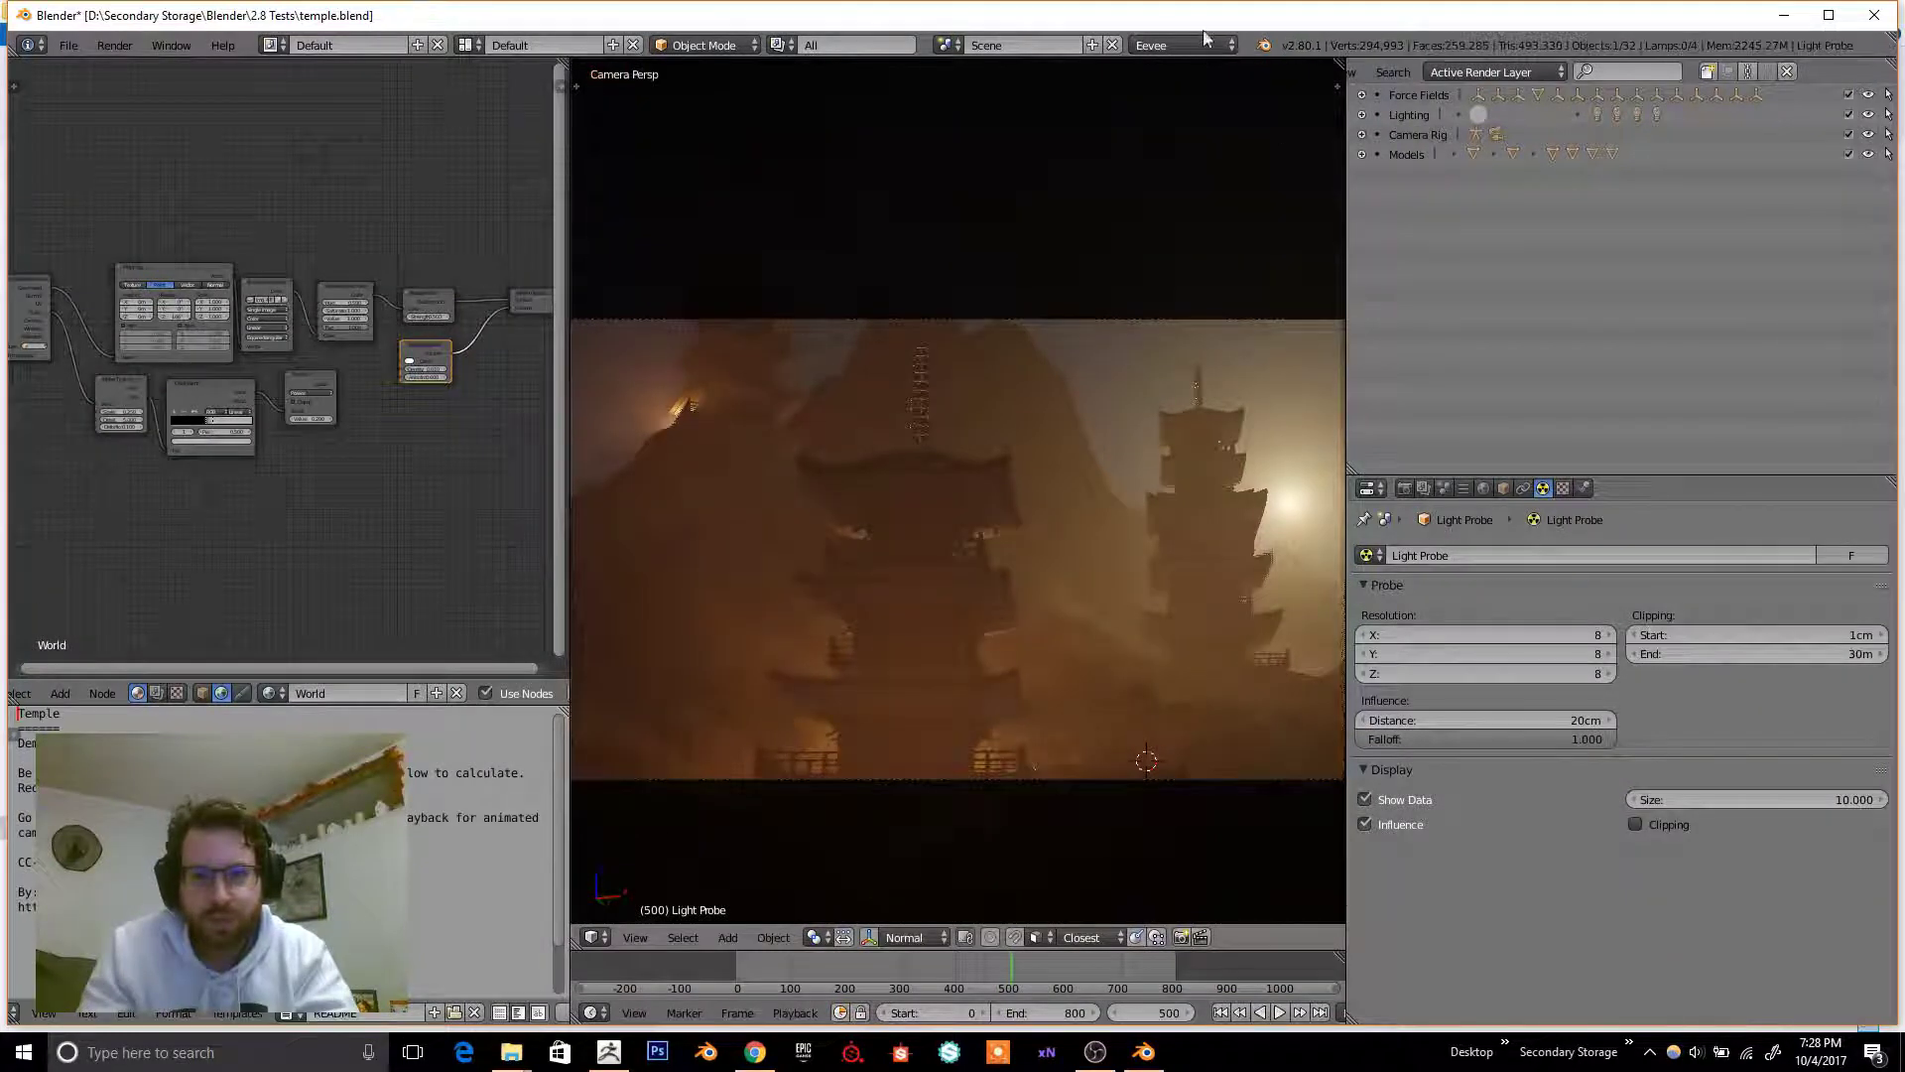
# - Change the temple scene's render engine to Blender Render
pyautogui.click(1203, 44)
pyautogui.click(1202, 43)
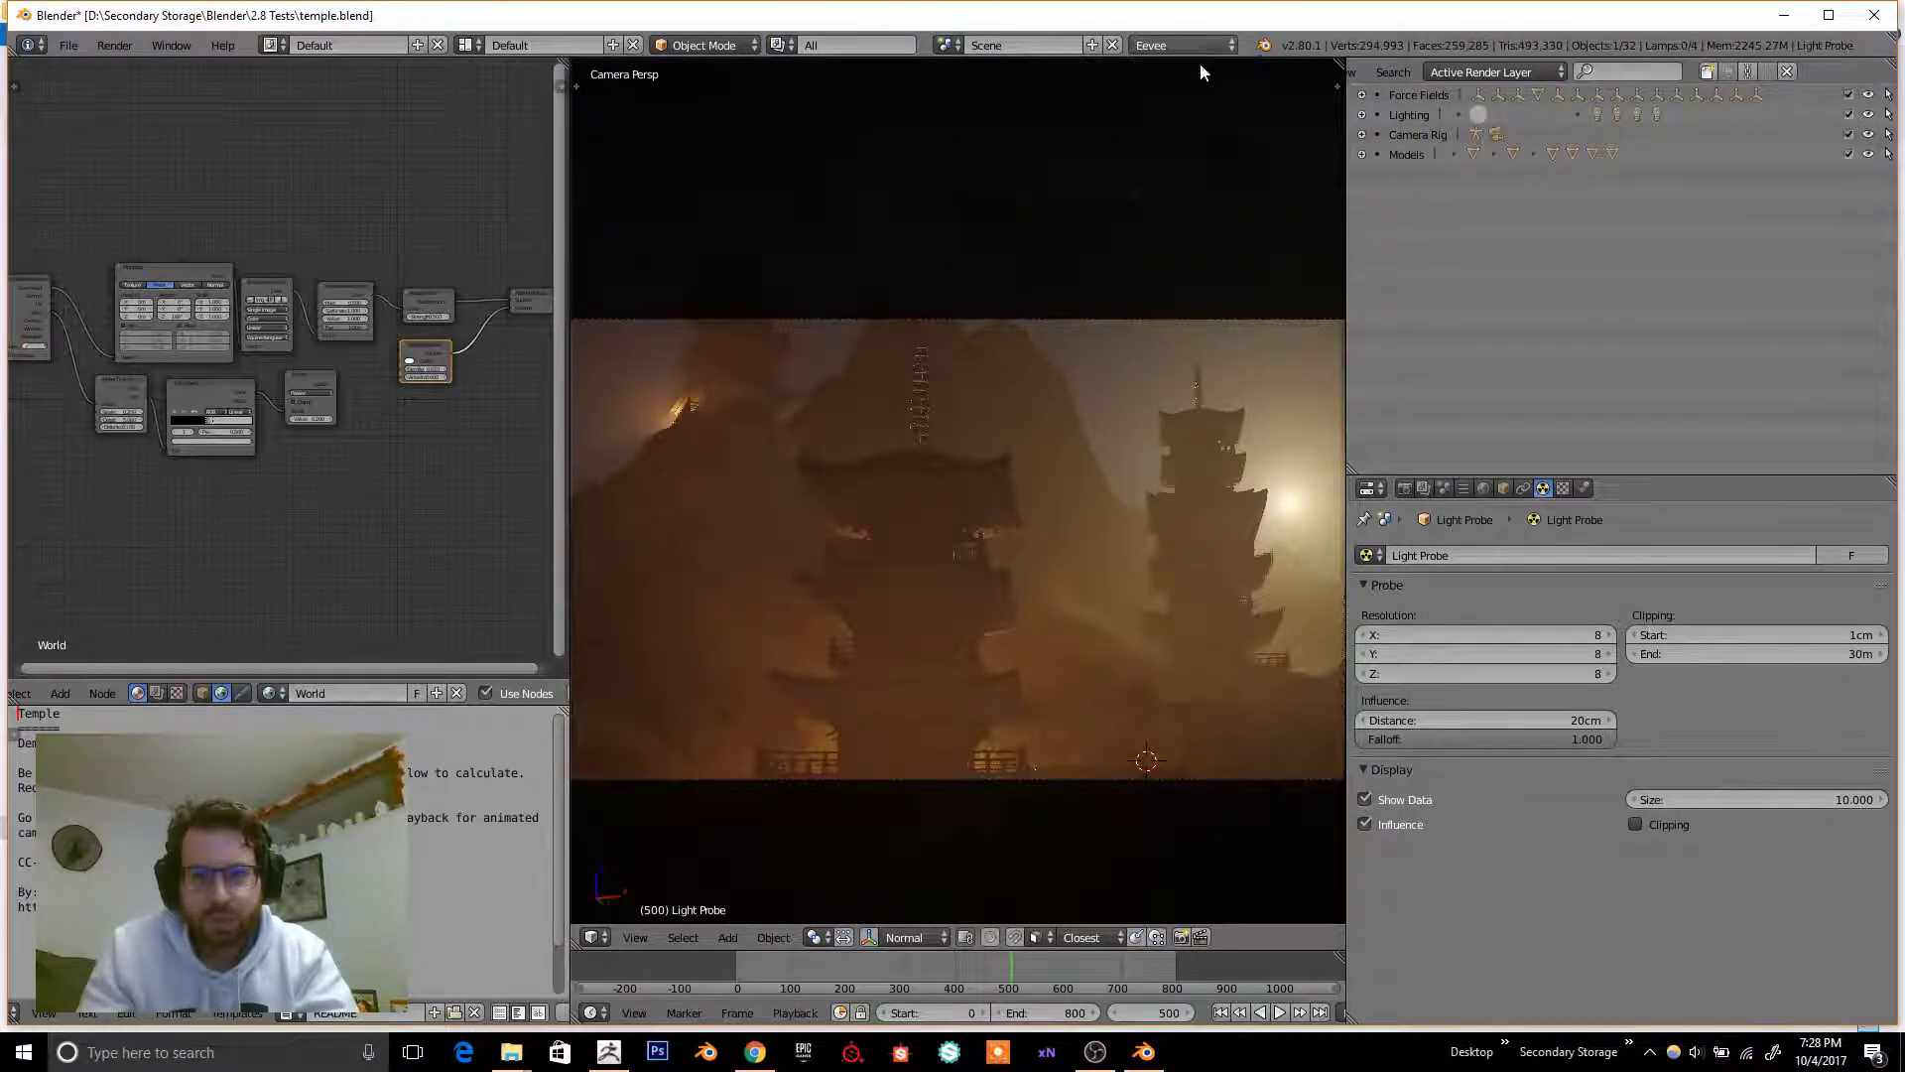
pyautogui.click(1204, 47)
pyautogui.click(1173, 69)
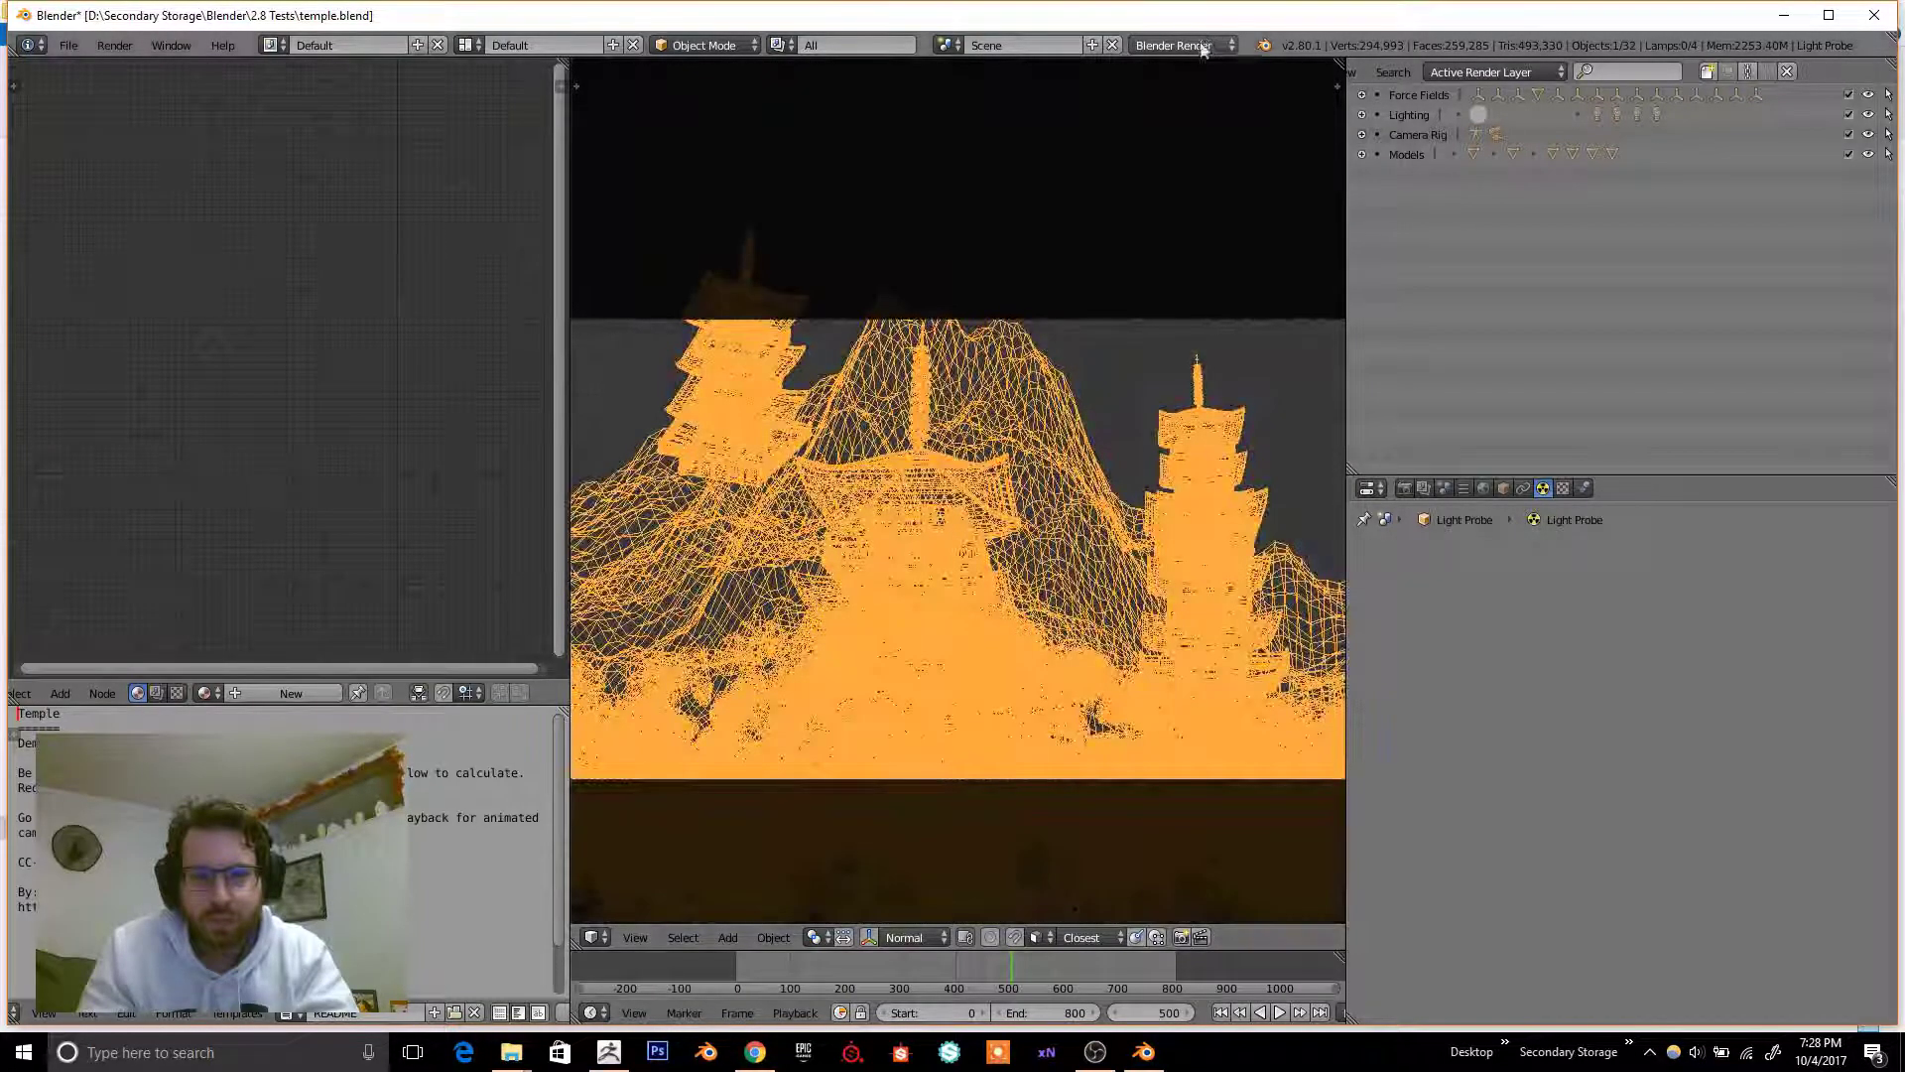
# - Try the Blender Game engine, then Cycles Render, on the temple scene
pyautogui.click(1202, 49)
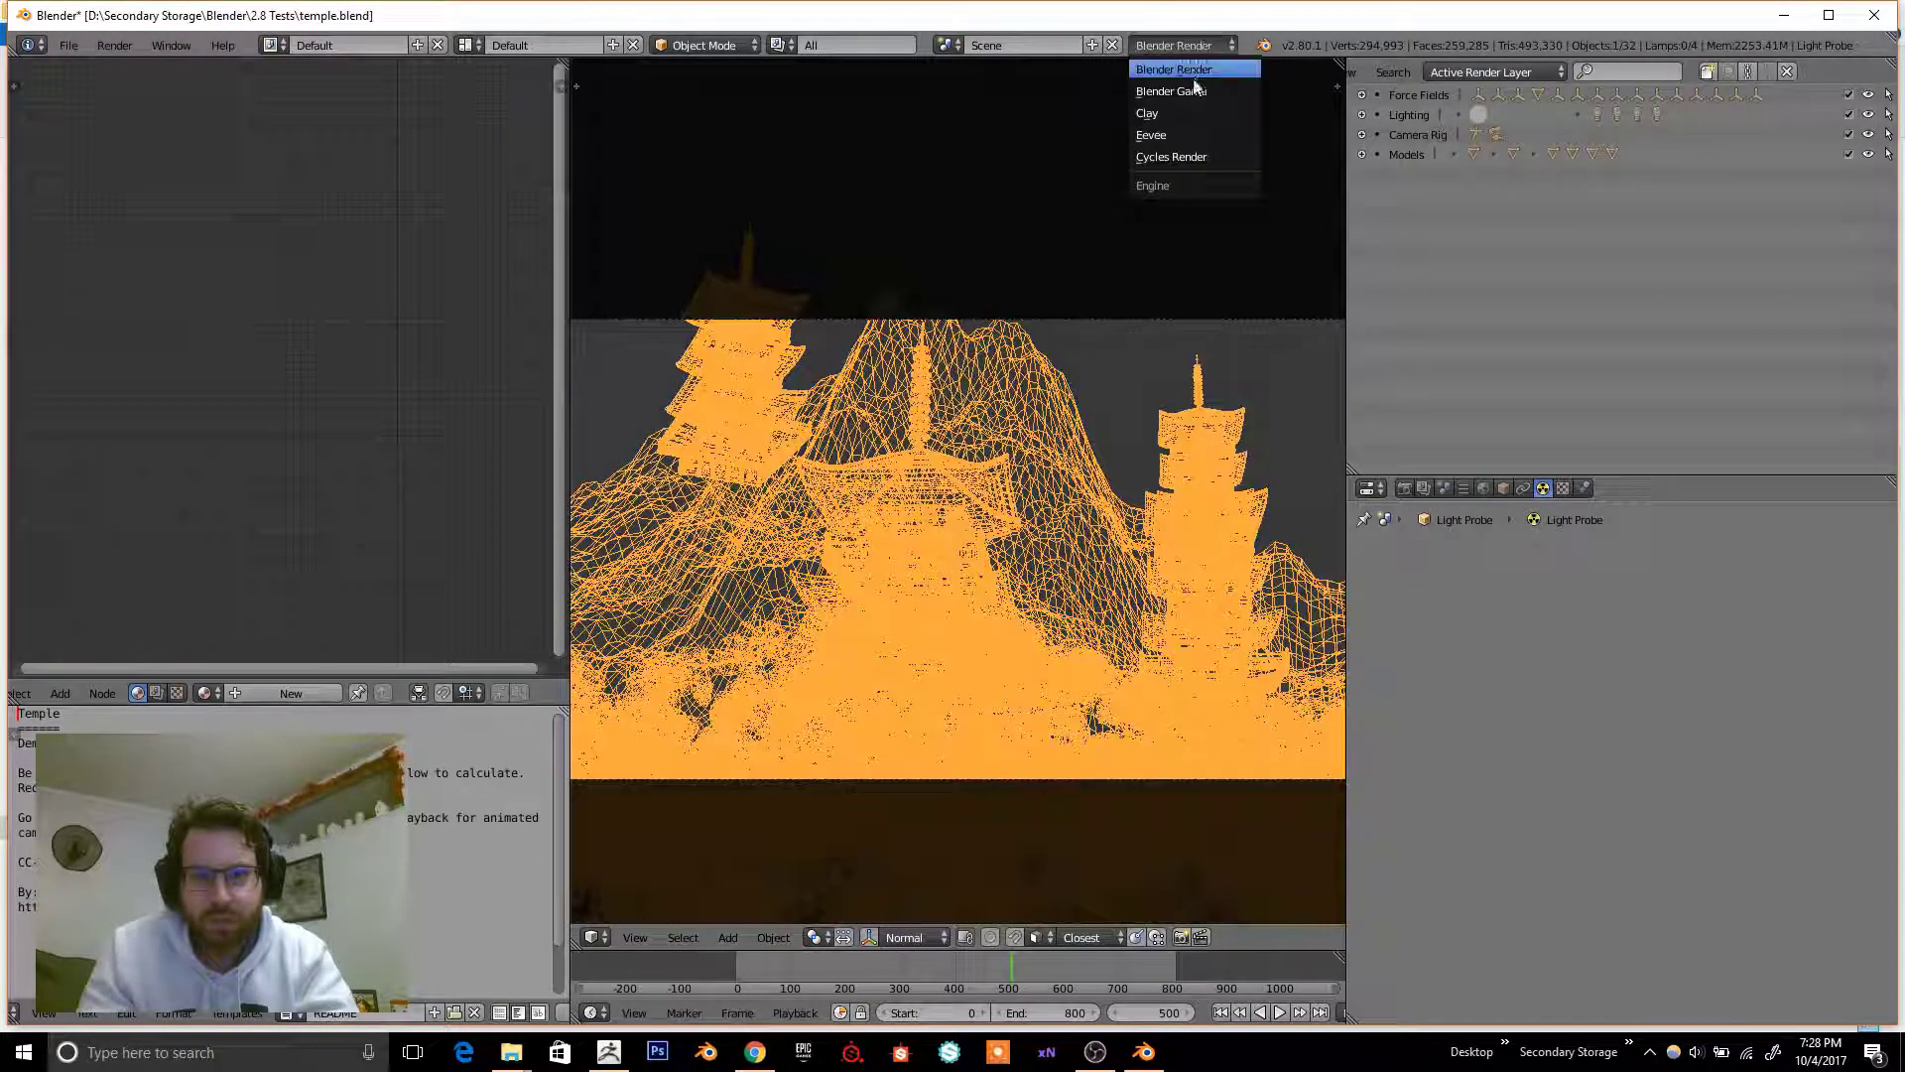
pyautogui.click(1183, 89)
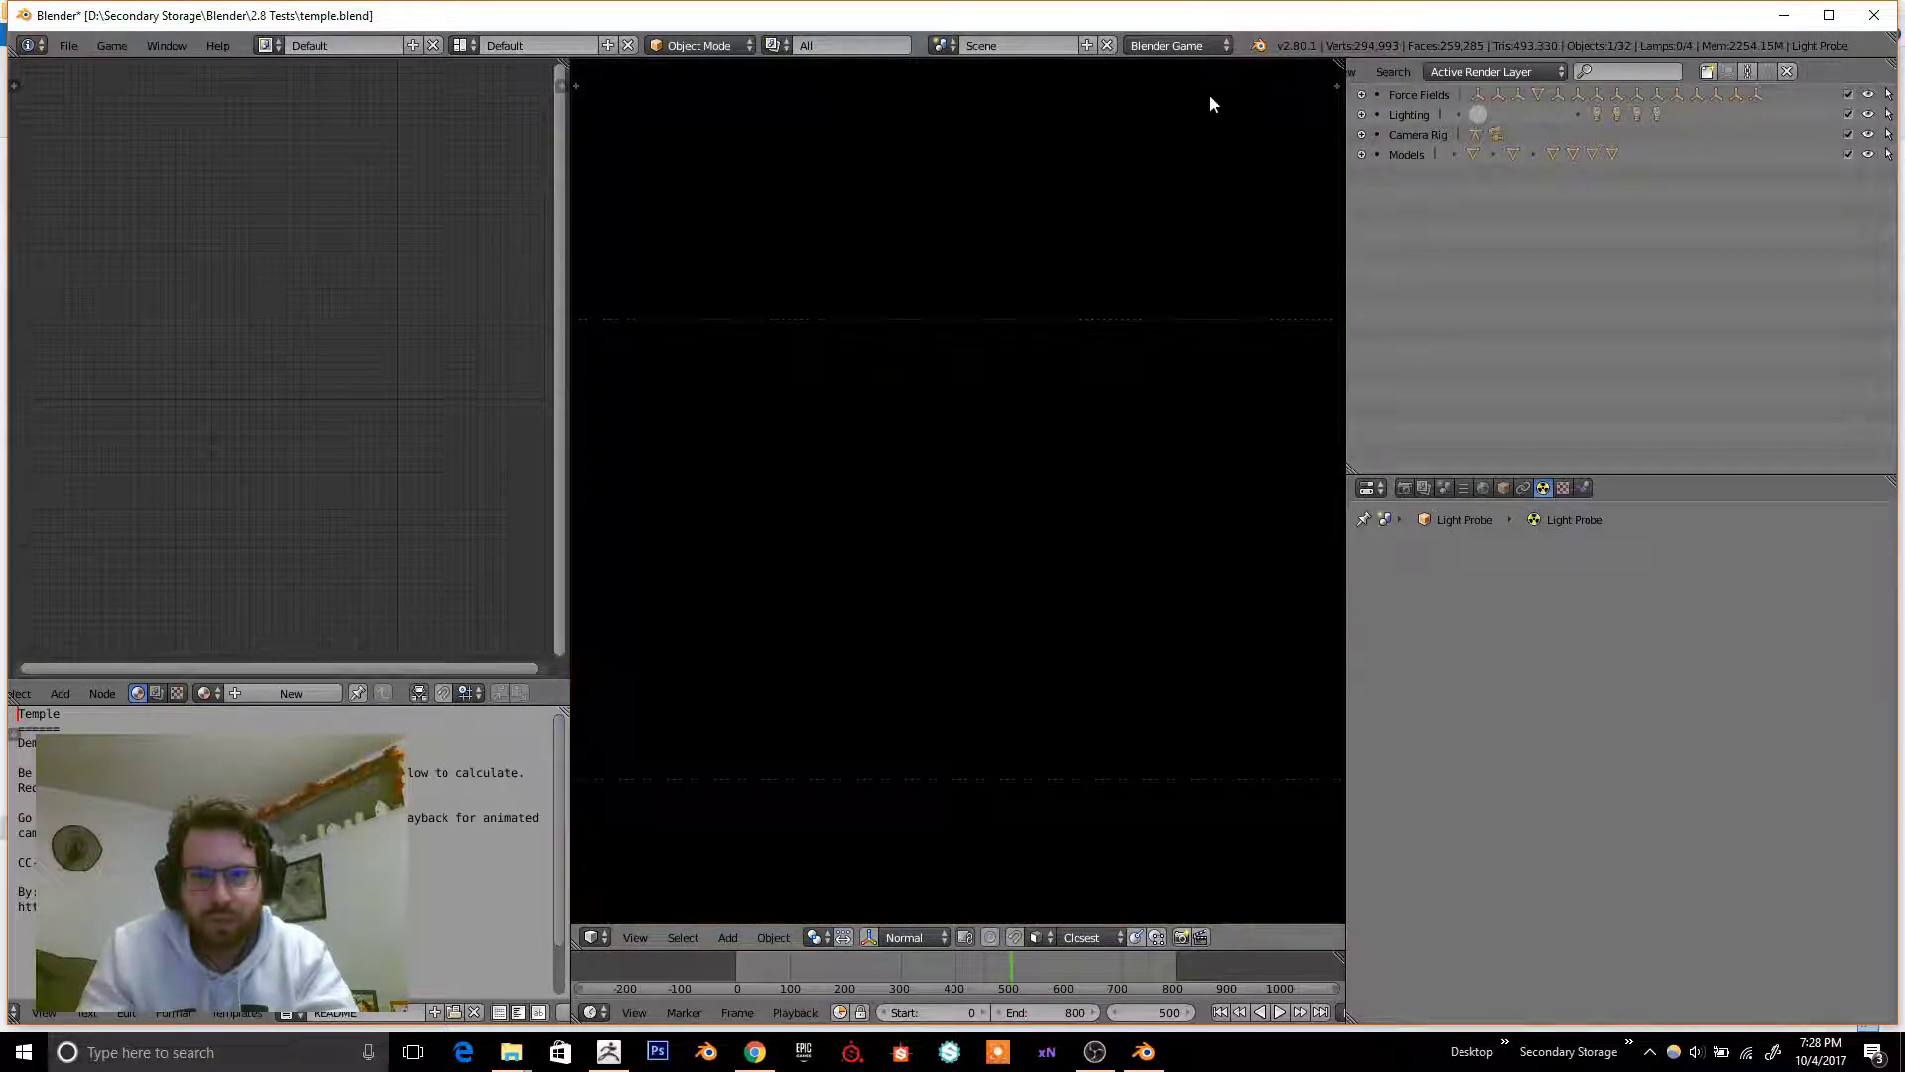
pyautogui.click(1209, 49)
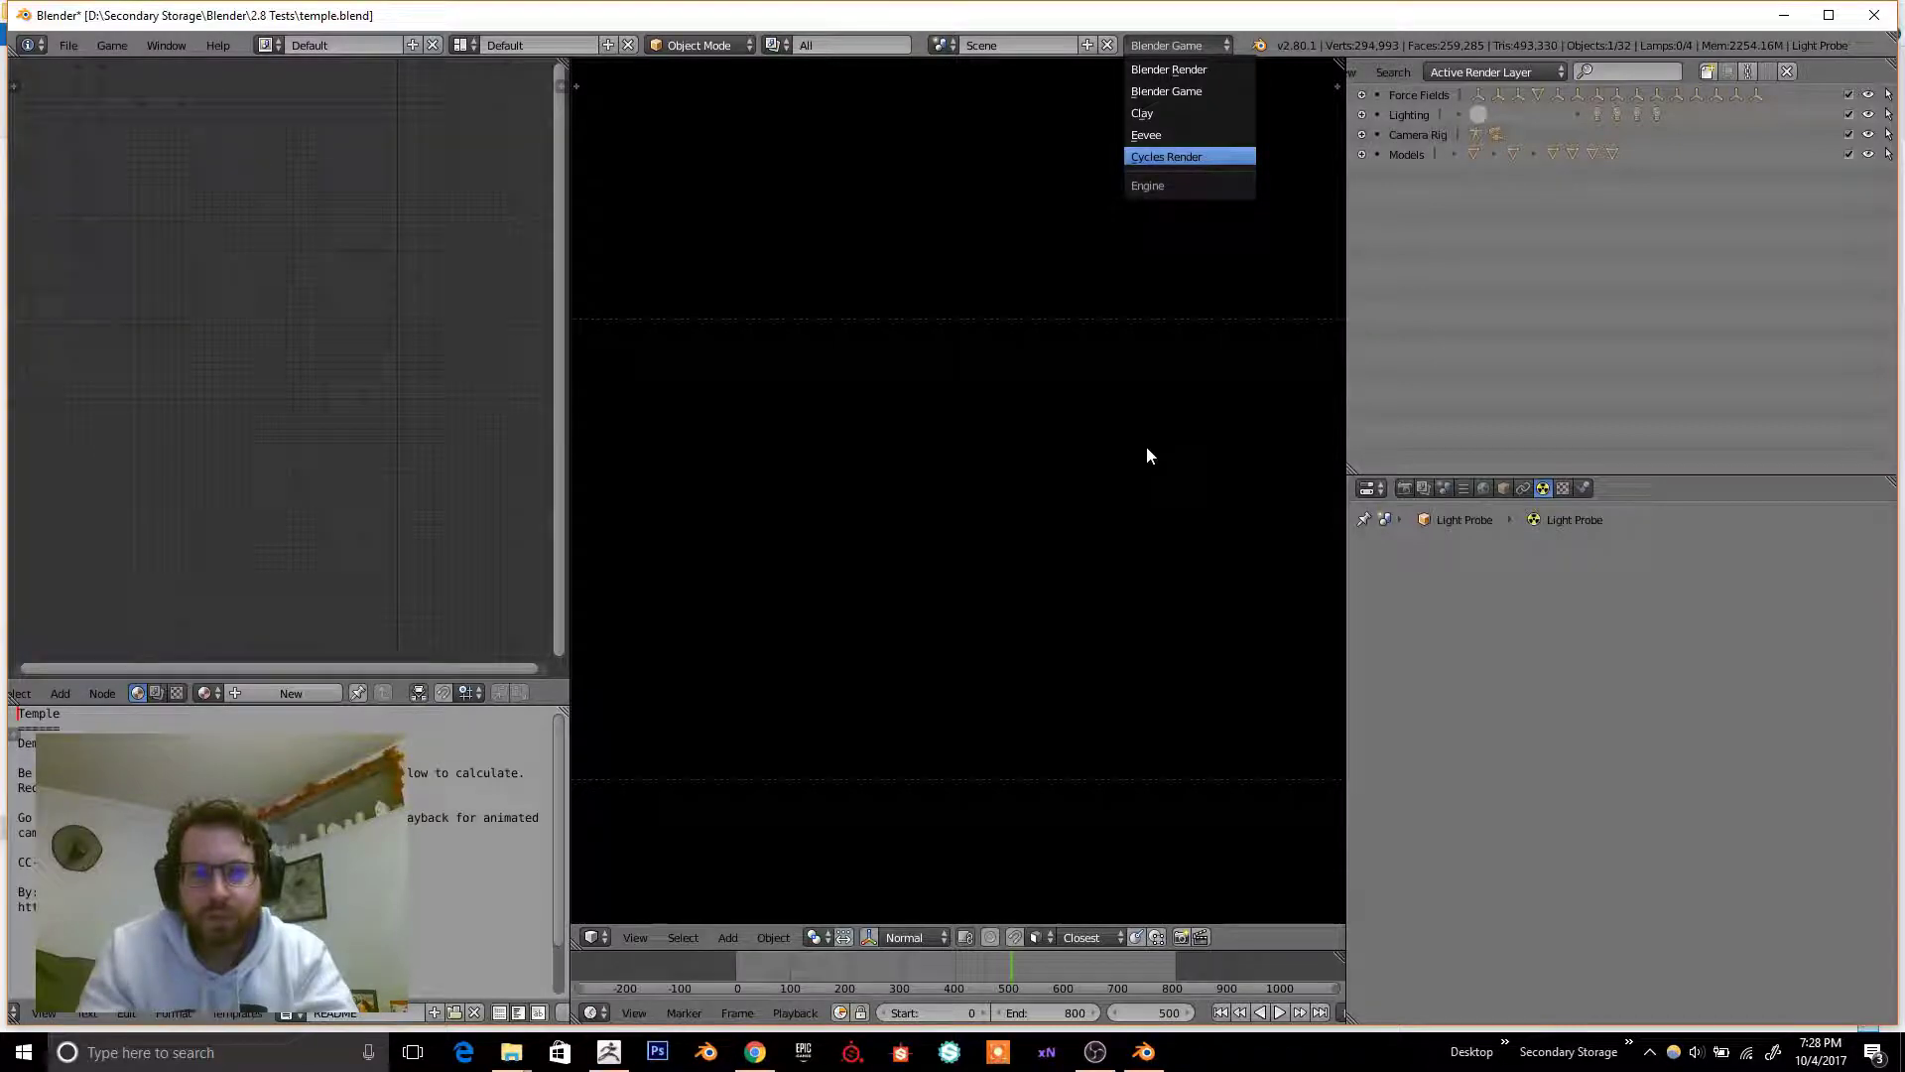
pyautogui.press('Return')
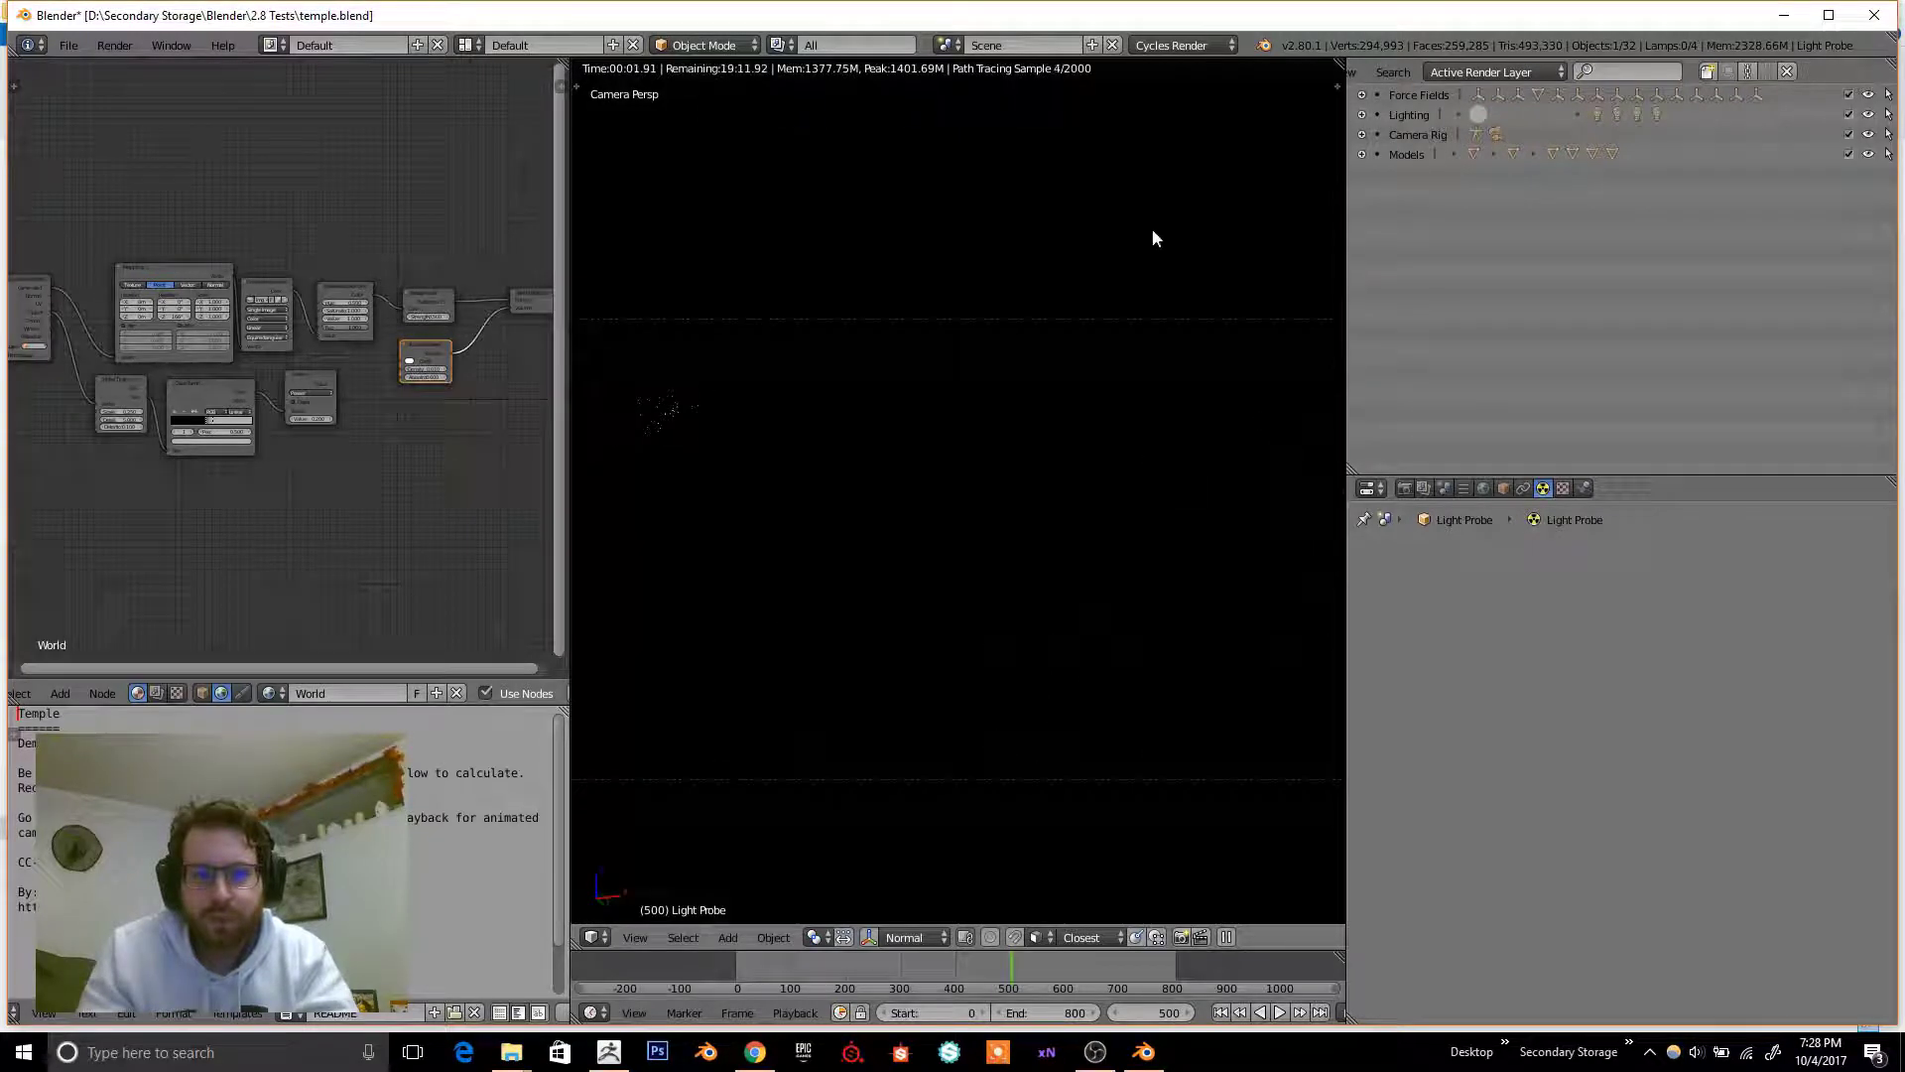
# - Settle on the Clay engine and play the animation briefly
pyautogui.click(1199, 43)
pyautogui.click(1181, 117)
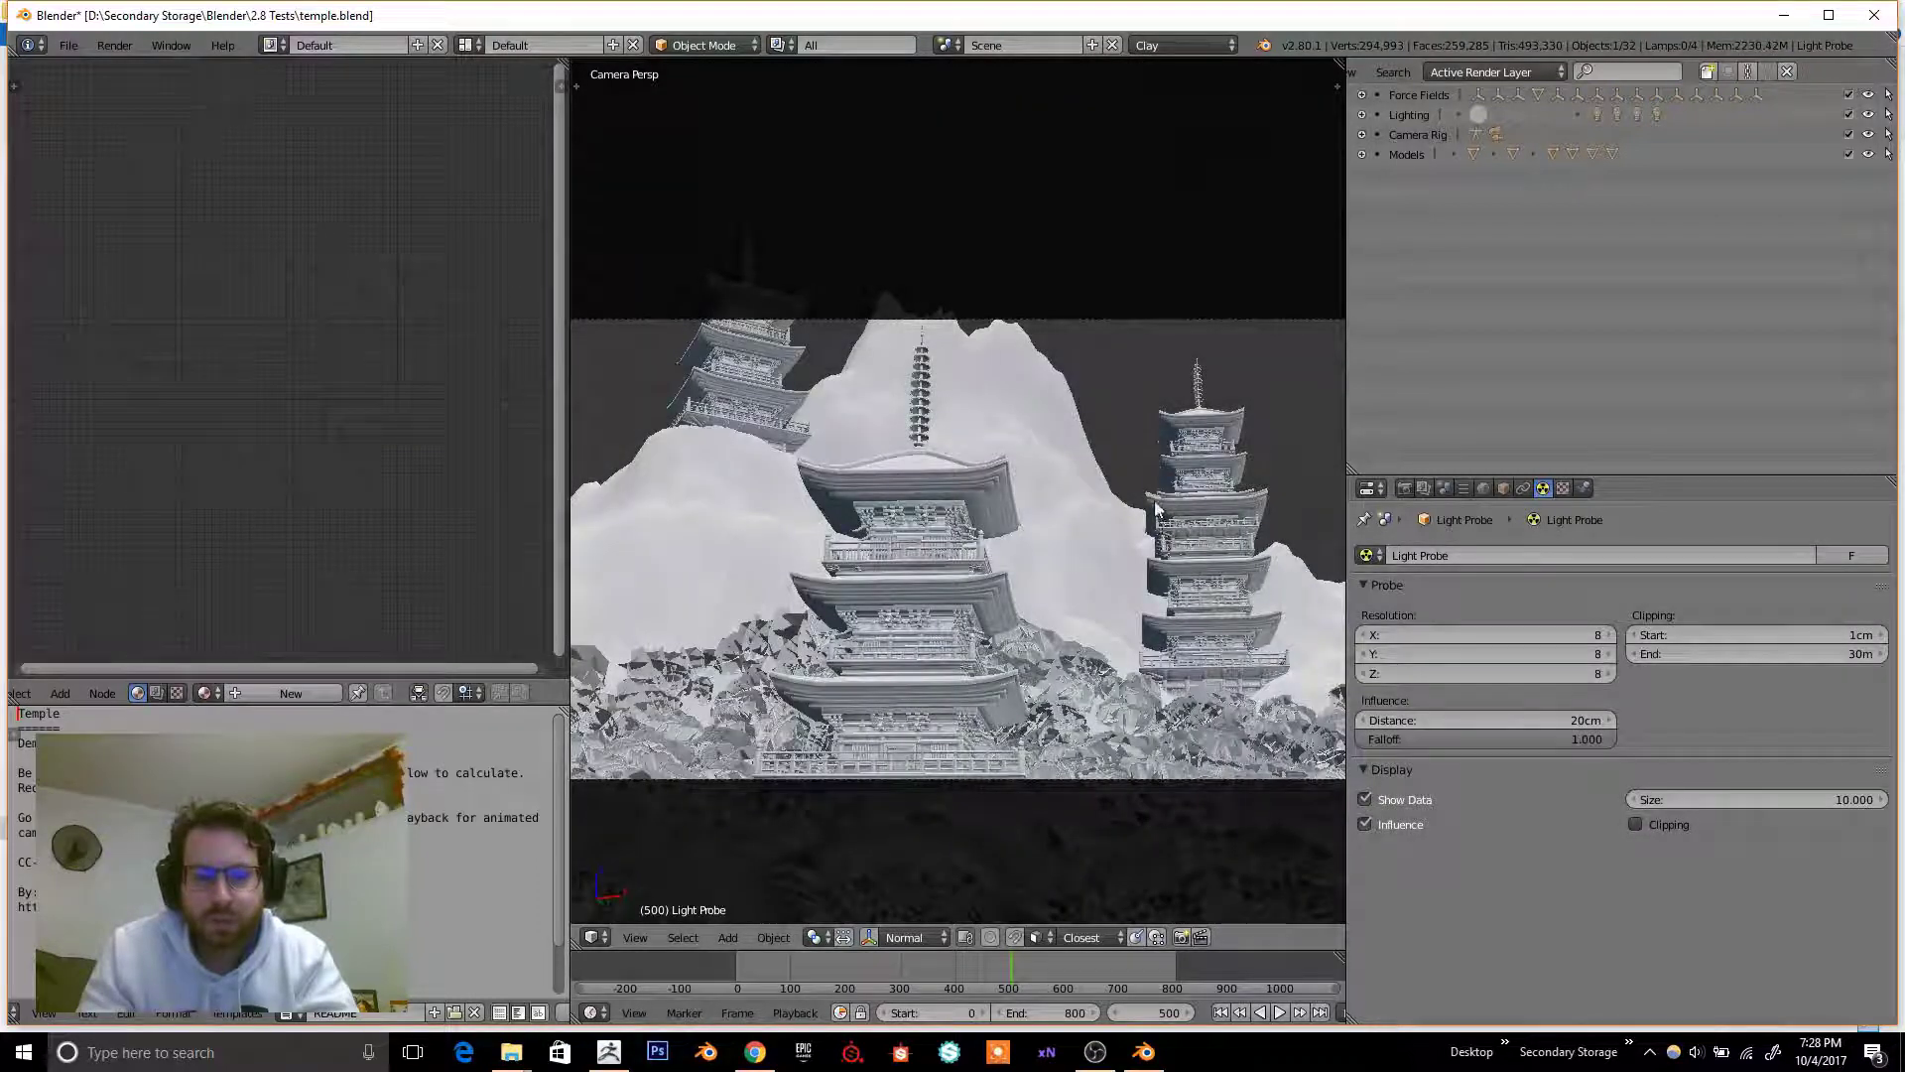
pyautogui.hotkey('alt', 'a')
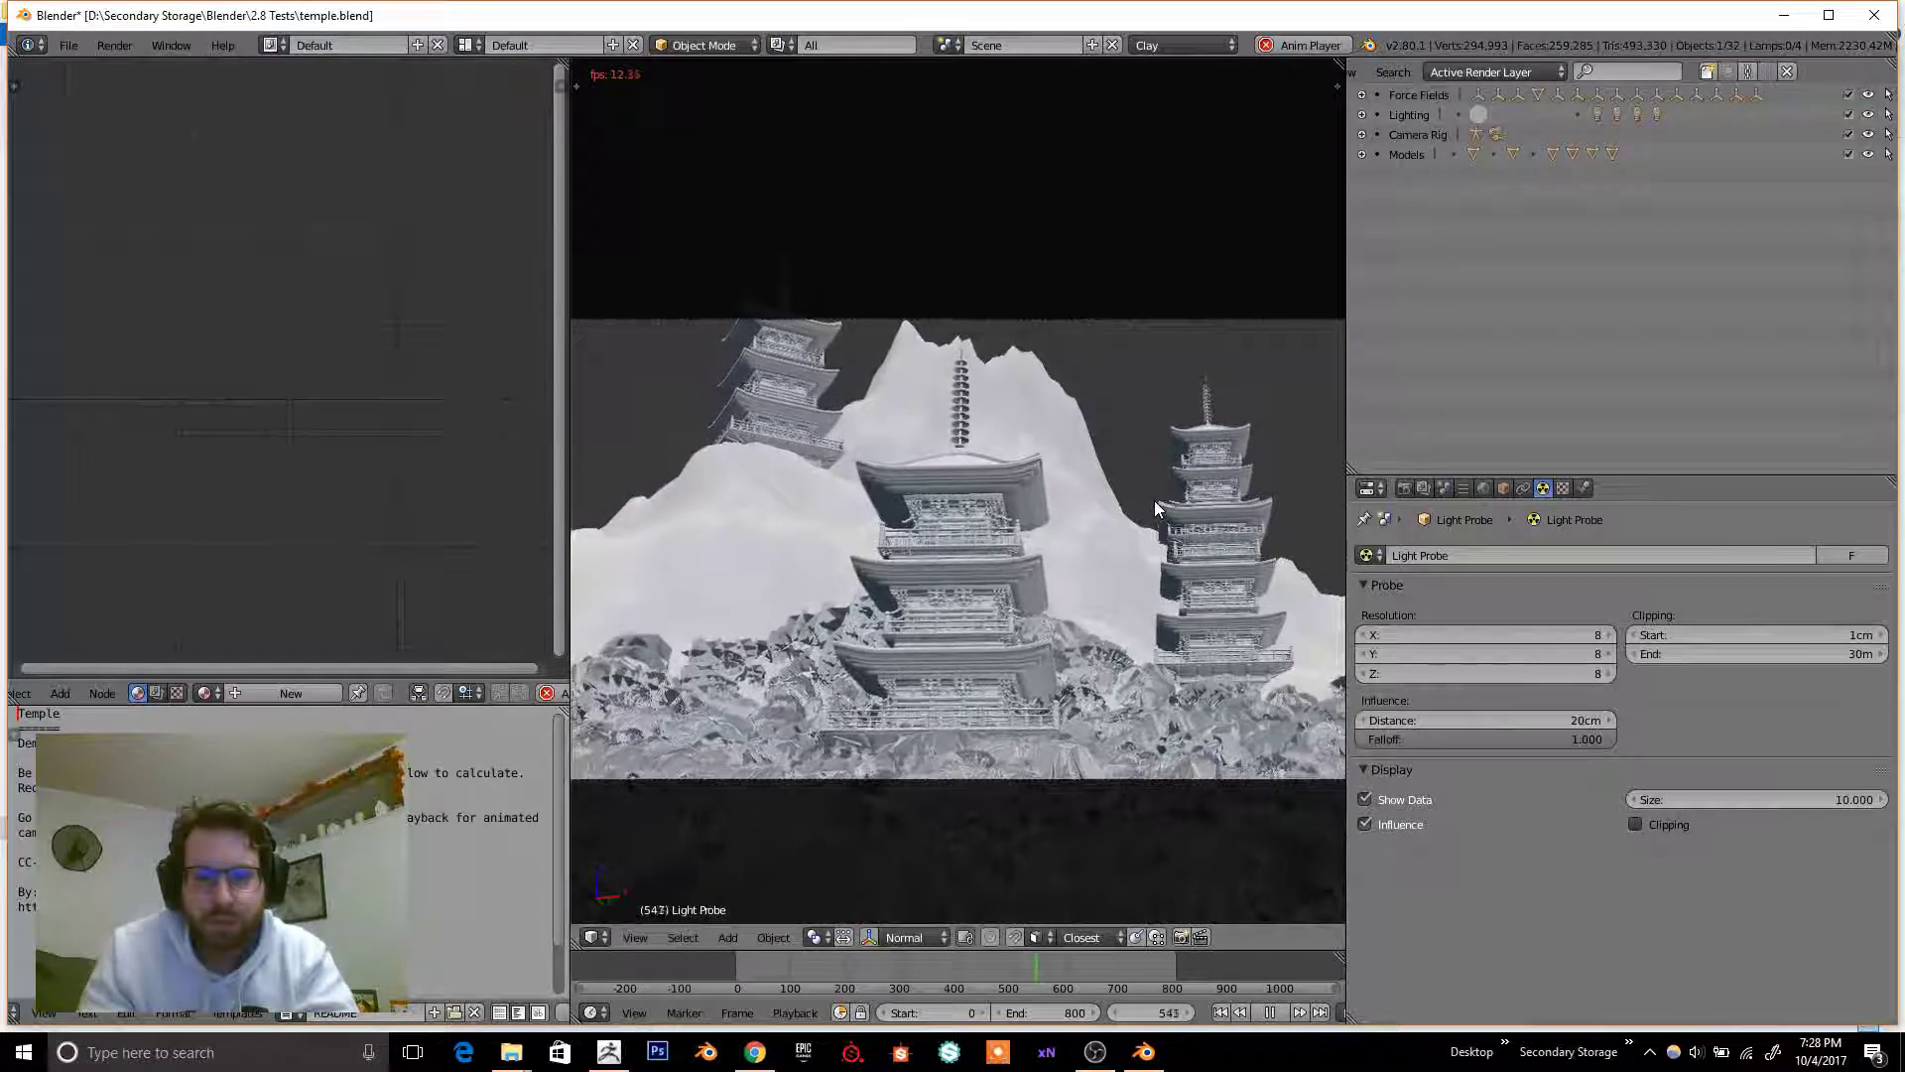
pyautogui.hotkey('alt', 'a')
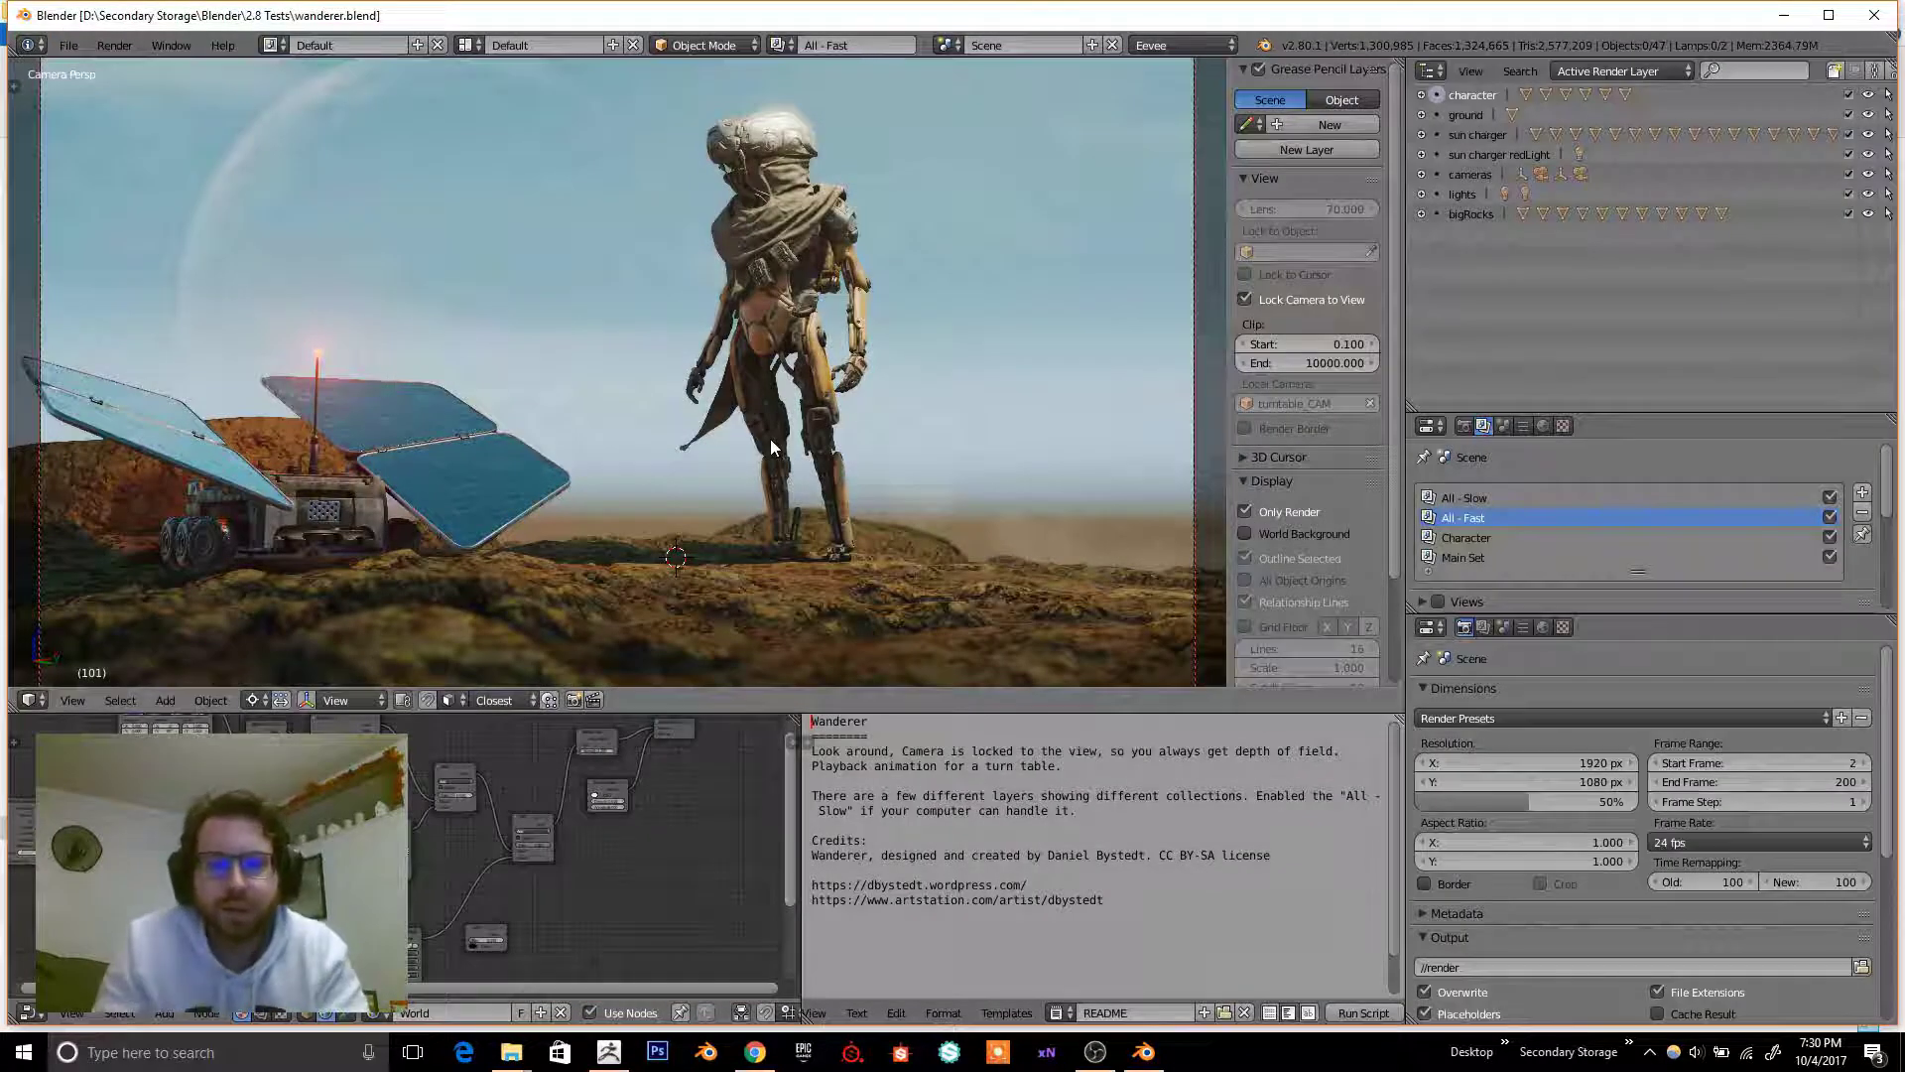
# - Orbit the locked camera to higher and side views of the Wanderer character
pyautogui.click(620, 327)
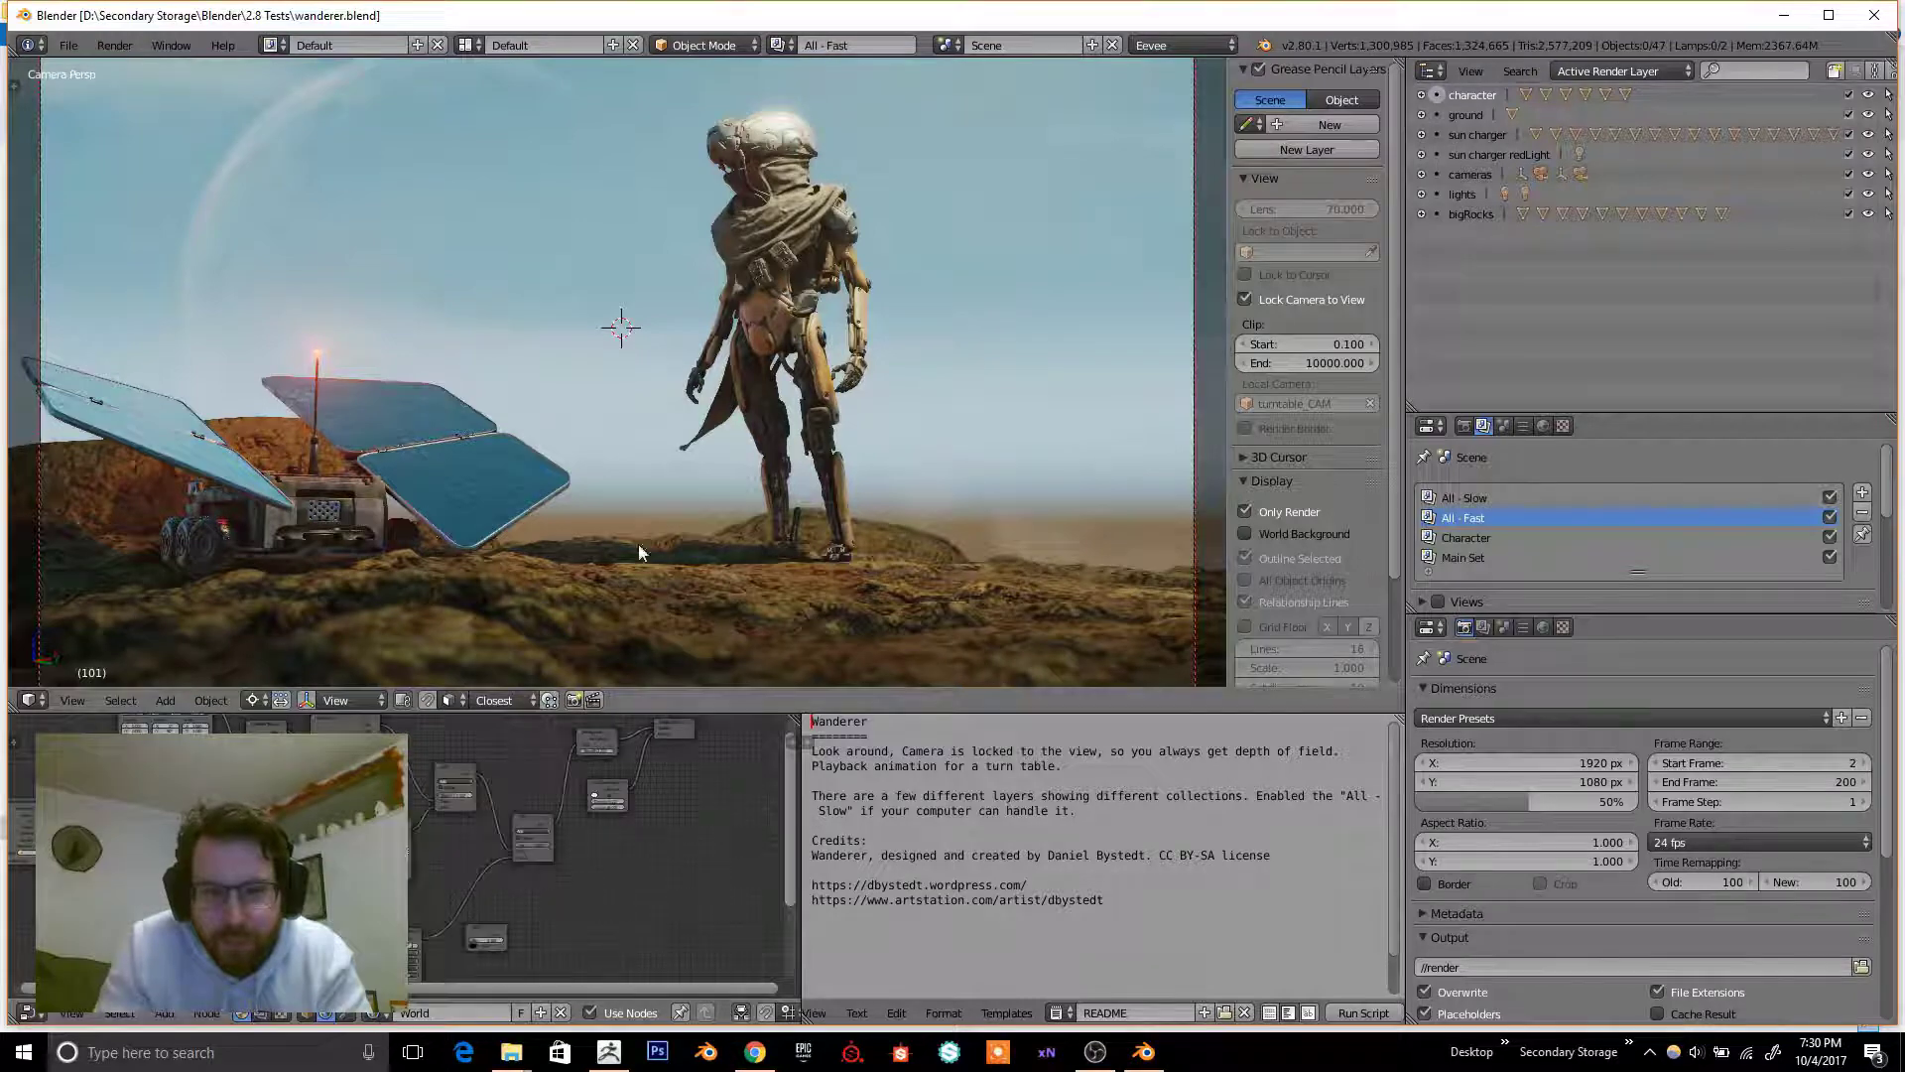
pyautogui.click(781, 44)
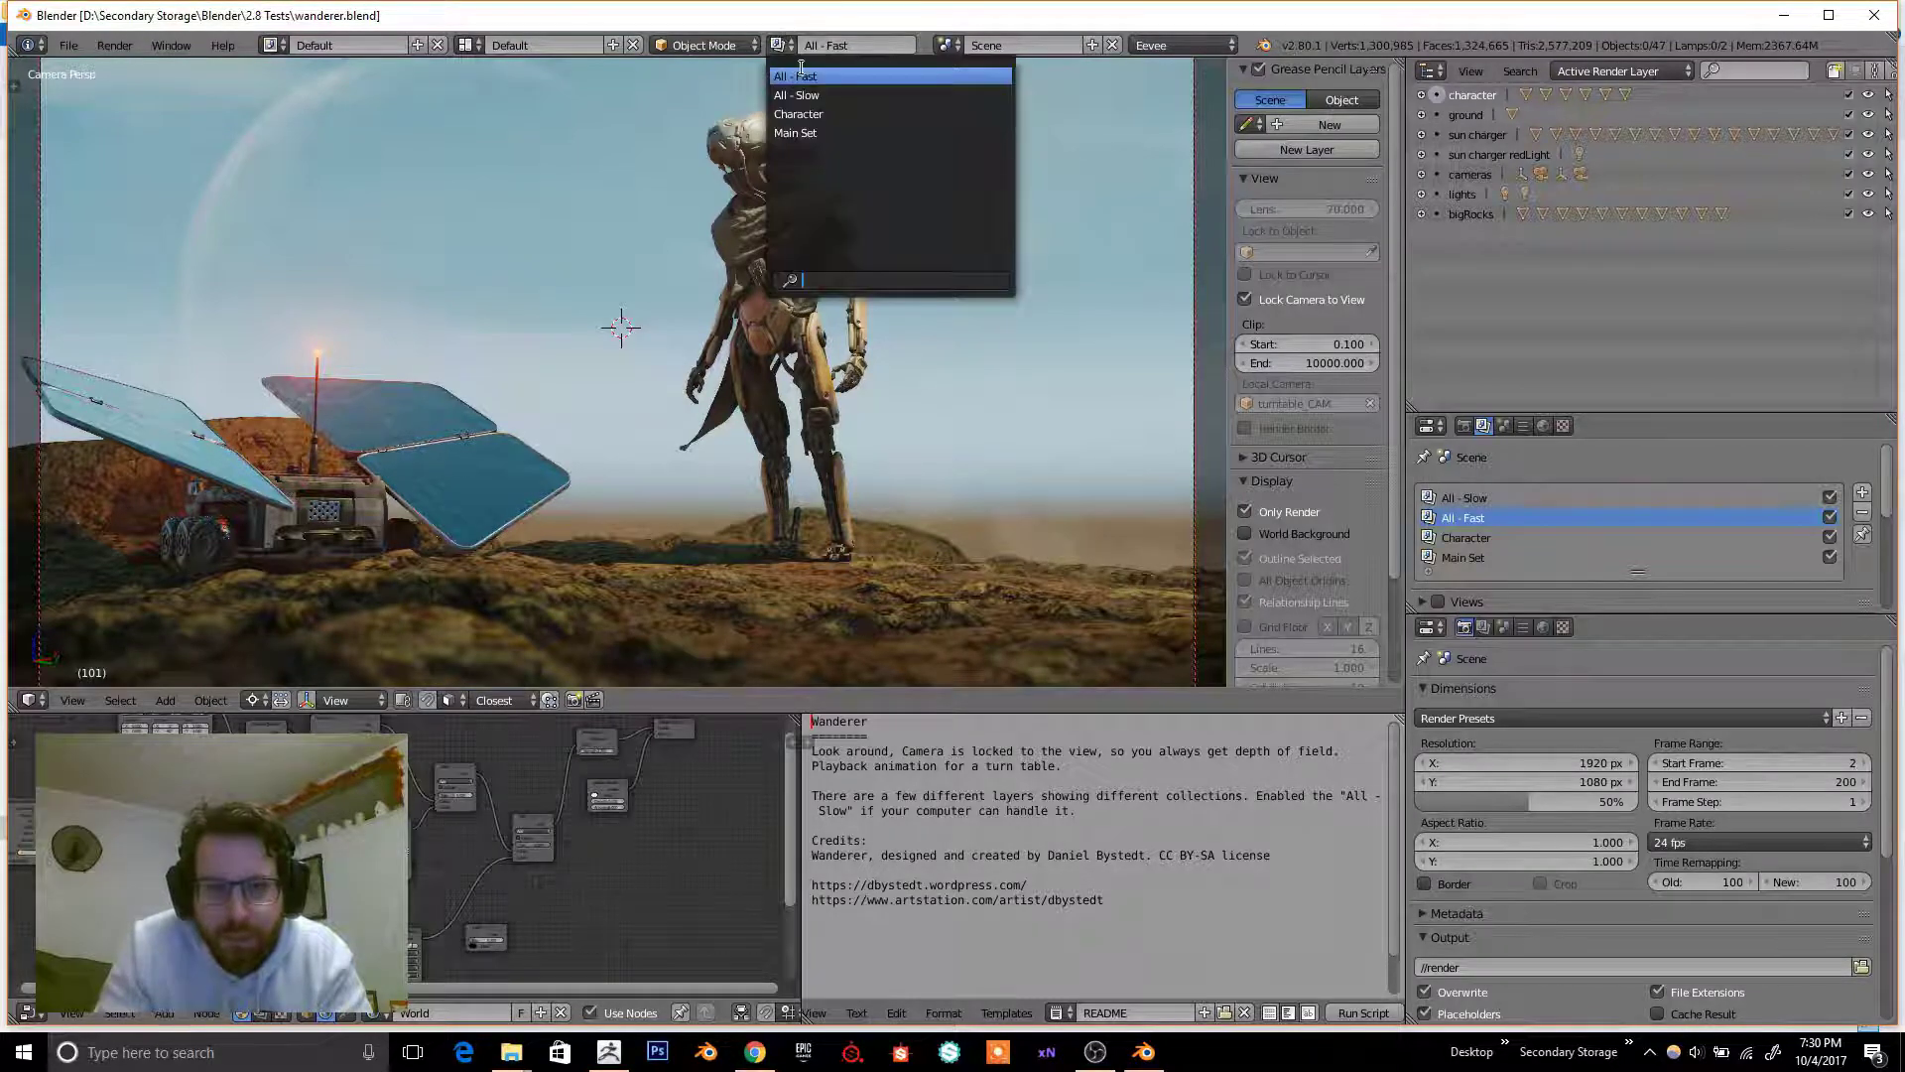
pyautogui.moveTo(635, 328); pyautogui.dragTo(639, 574, button='middle')
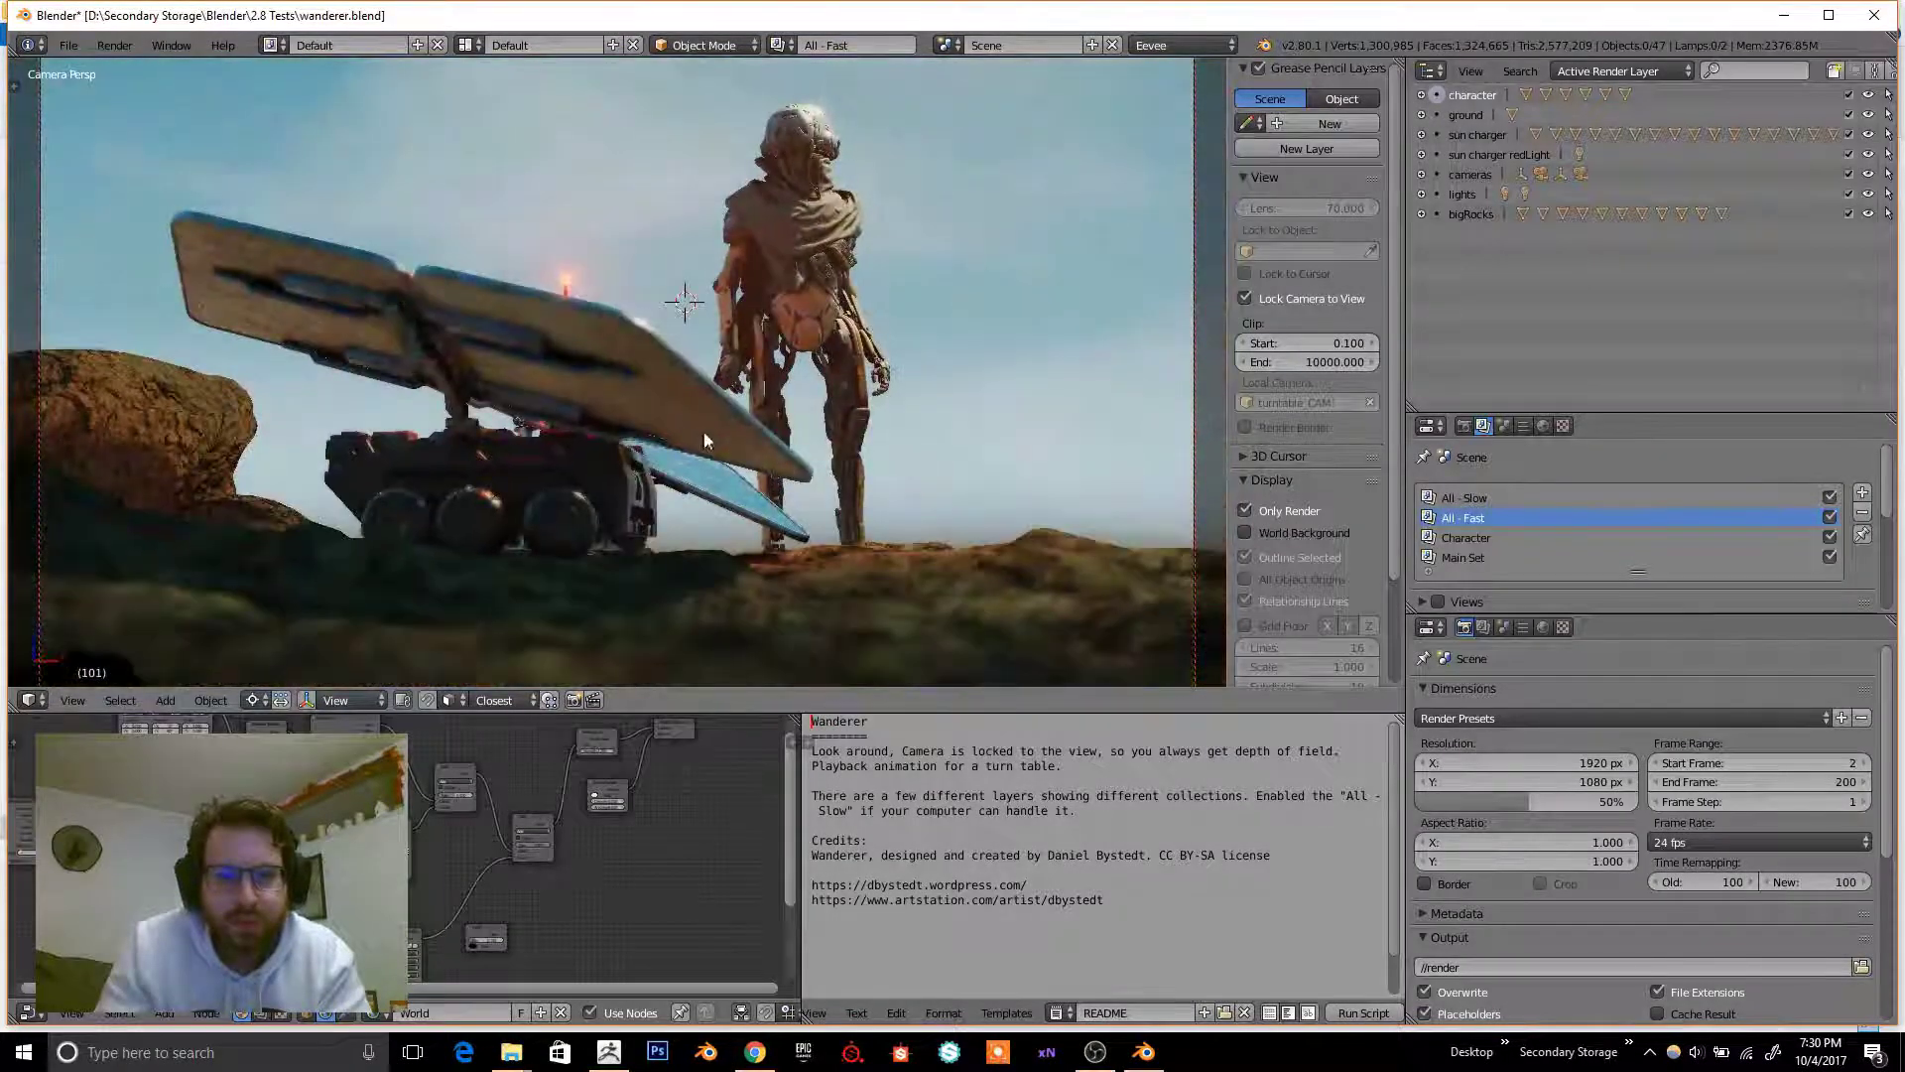
pyautogui.moveTo(927, 313); pyautogui.dragTo(785, 377, button='middle')
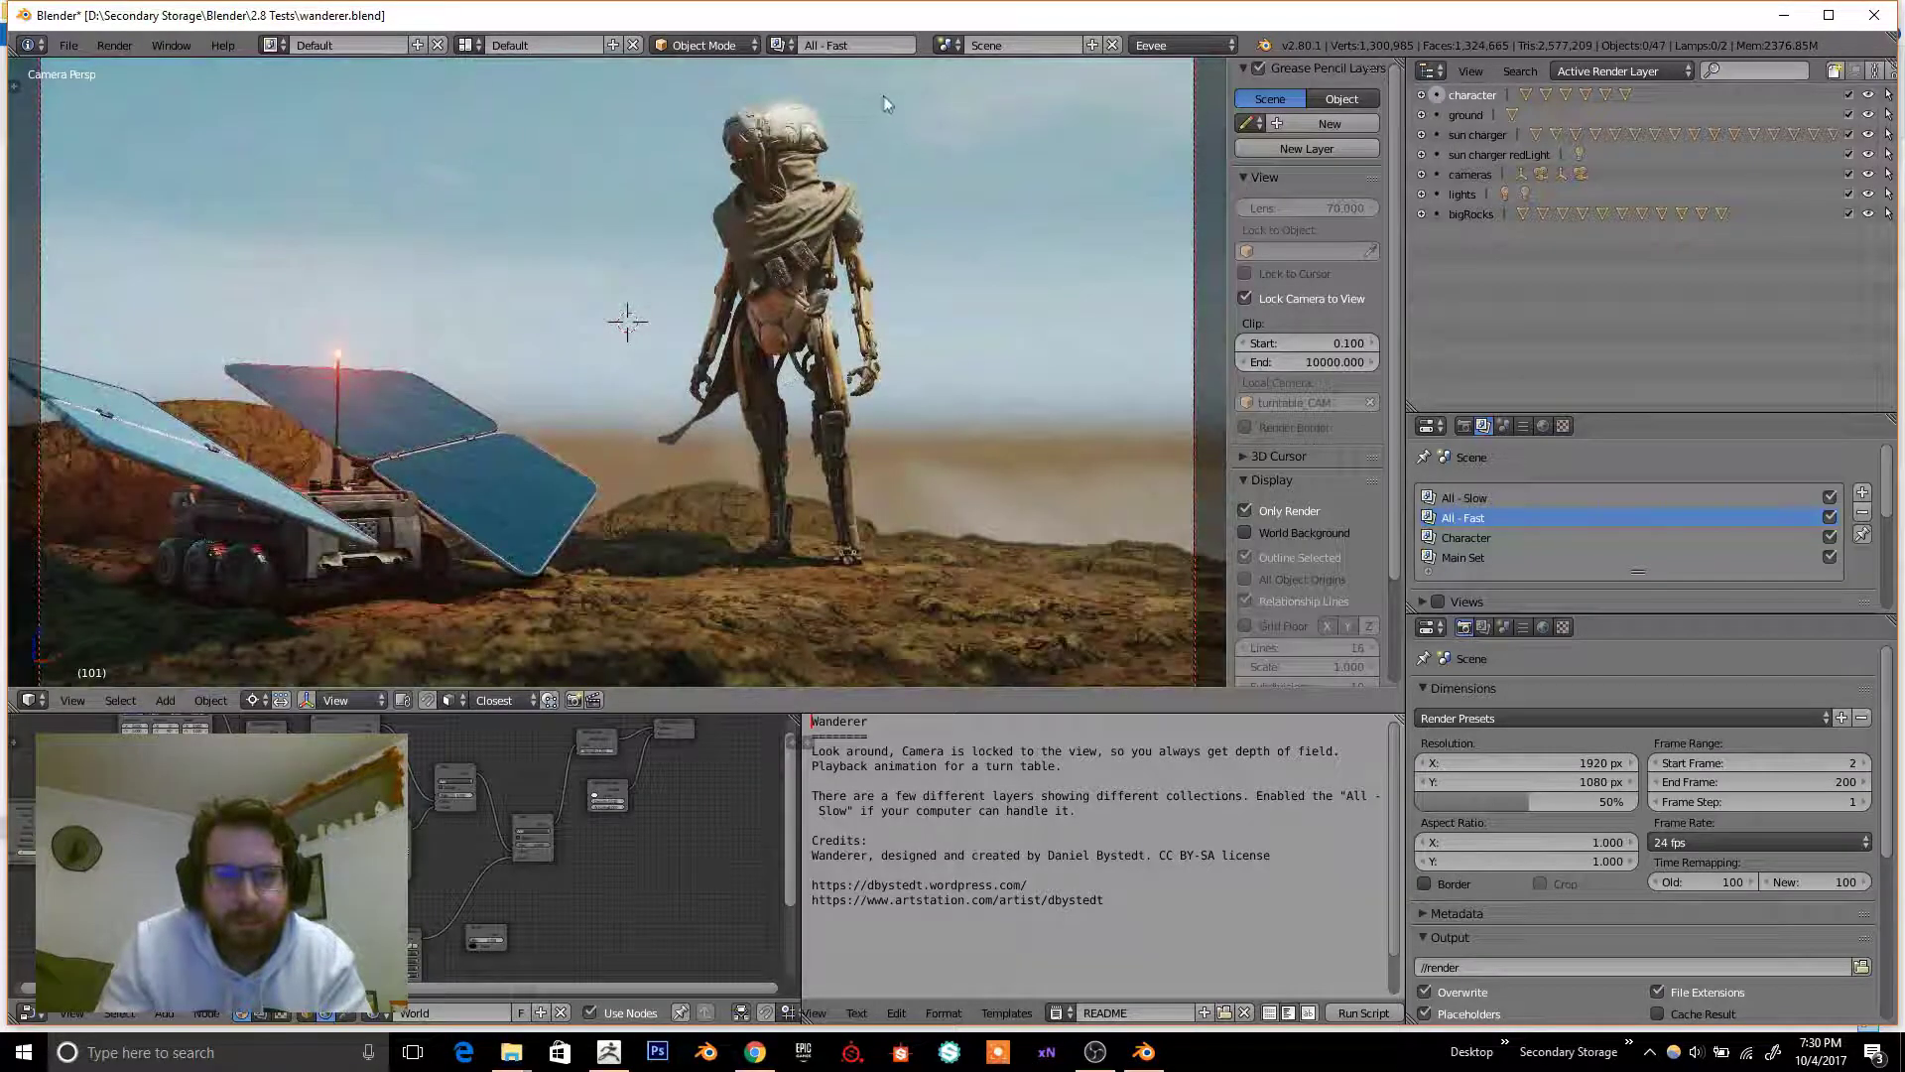
pyautogui.click(790, 45)
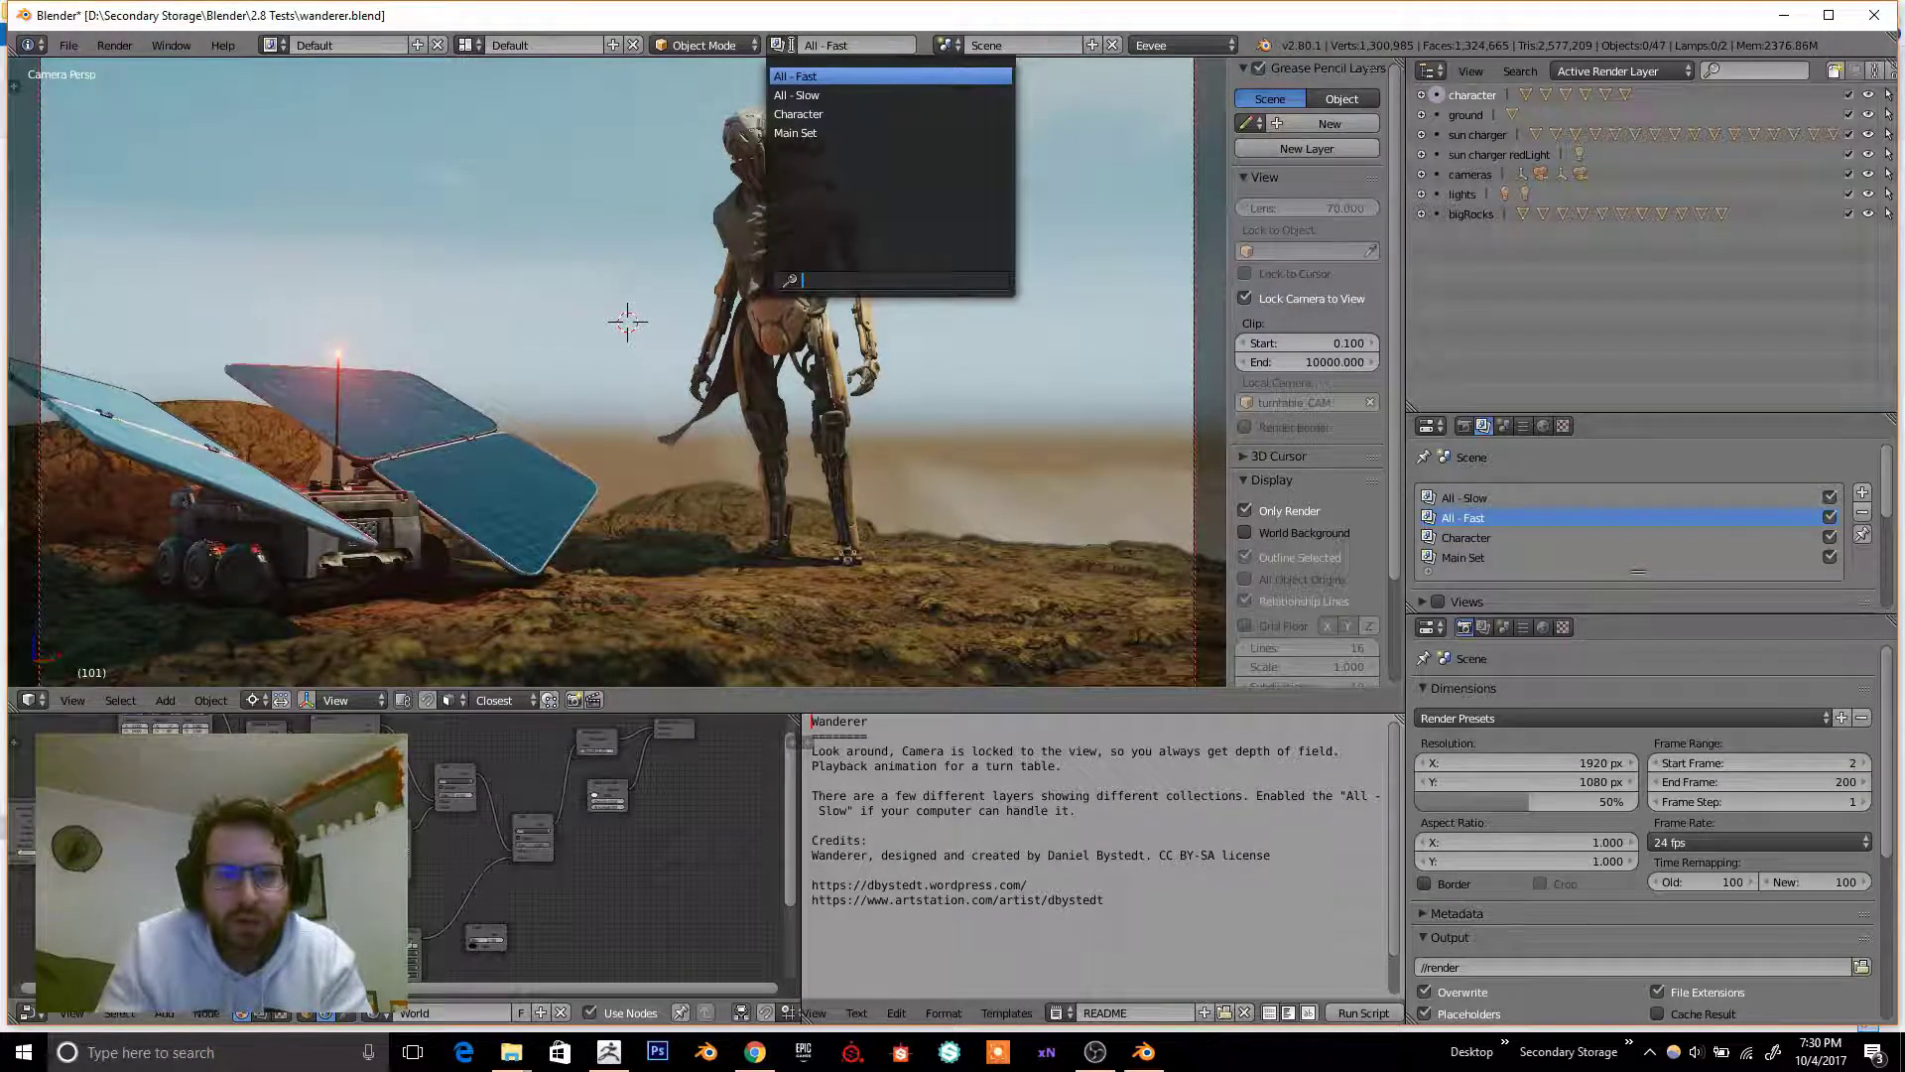
# - Switch to the All - Slow view layer and explore the floating island and rocky ground
pyautogui.click(798, 95)
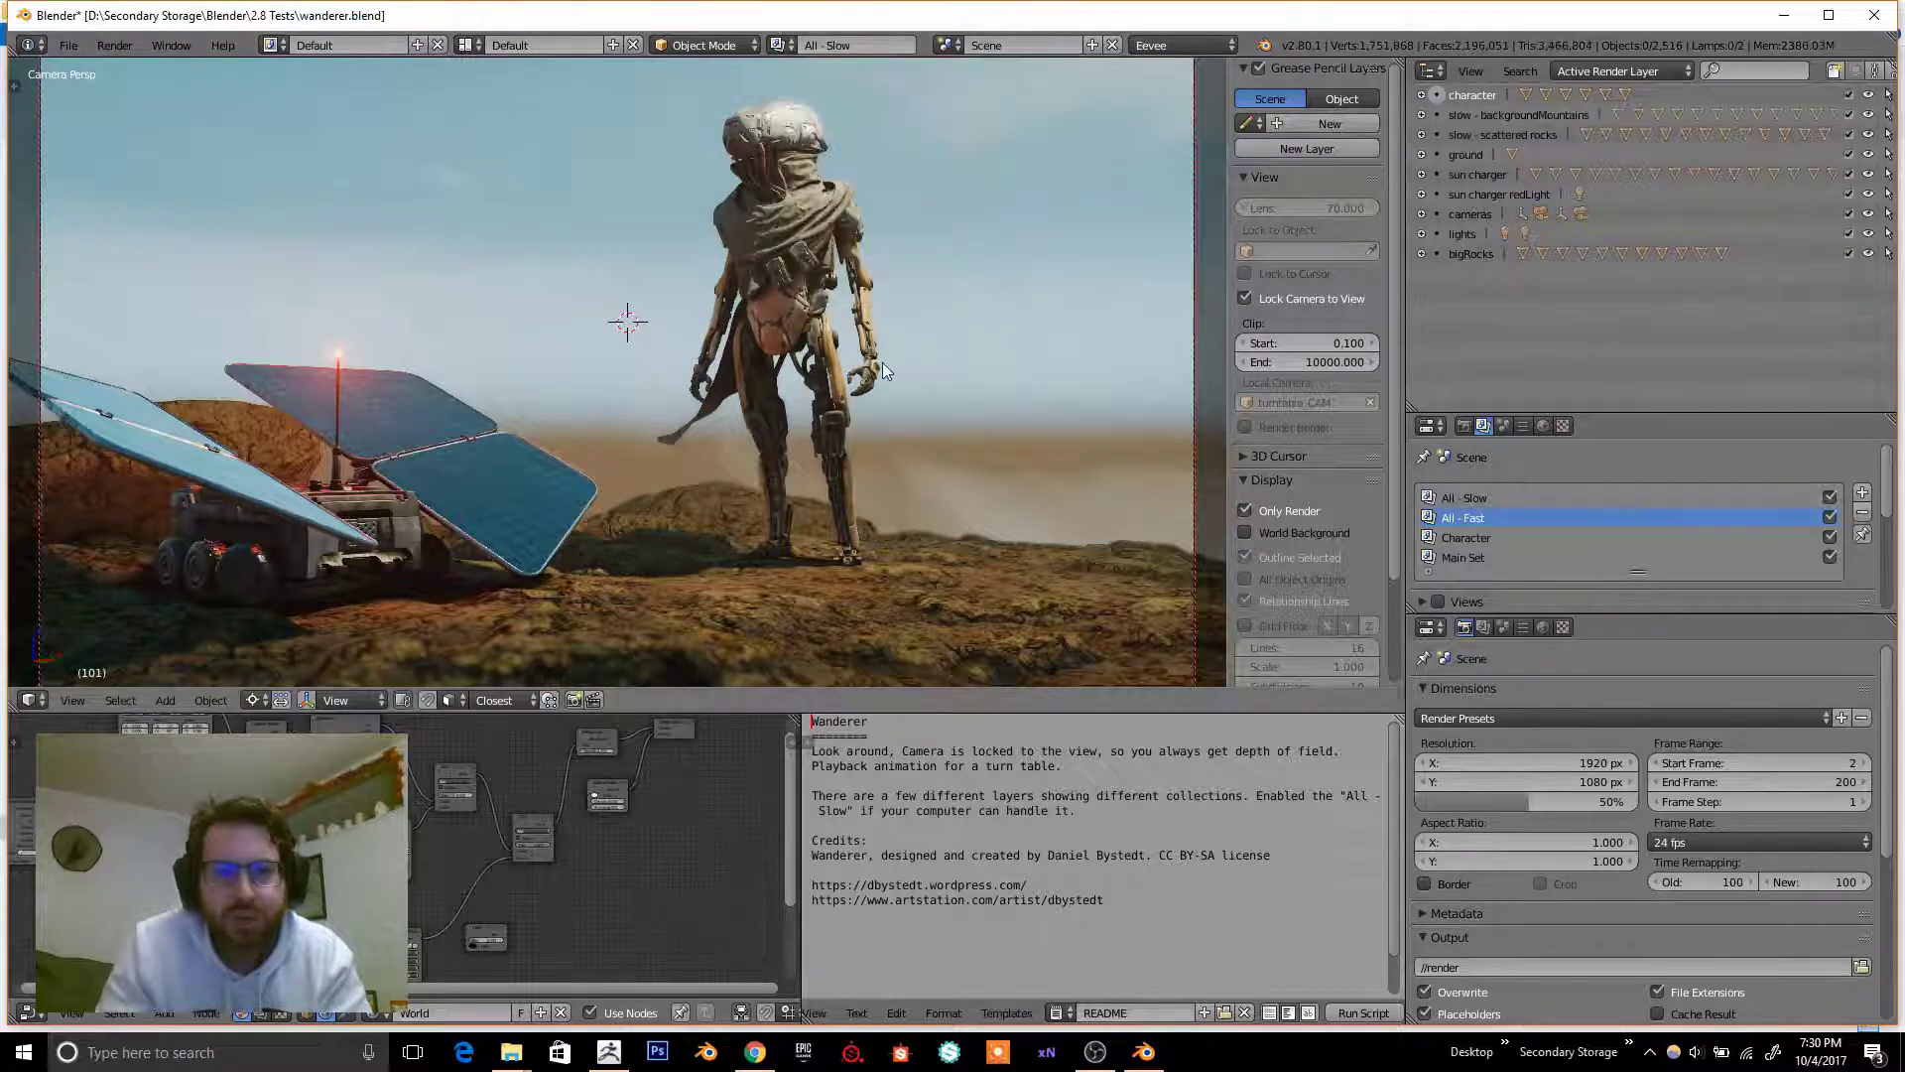
pyautogui.moveTo(540, 153); pyautogui.dragTo(631, 236, button='middle')
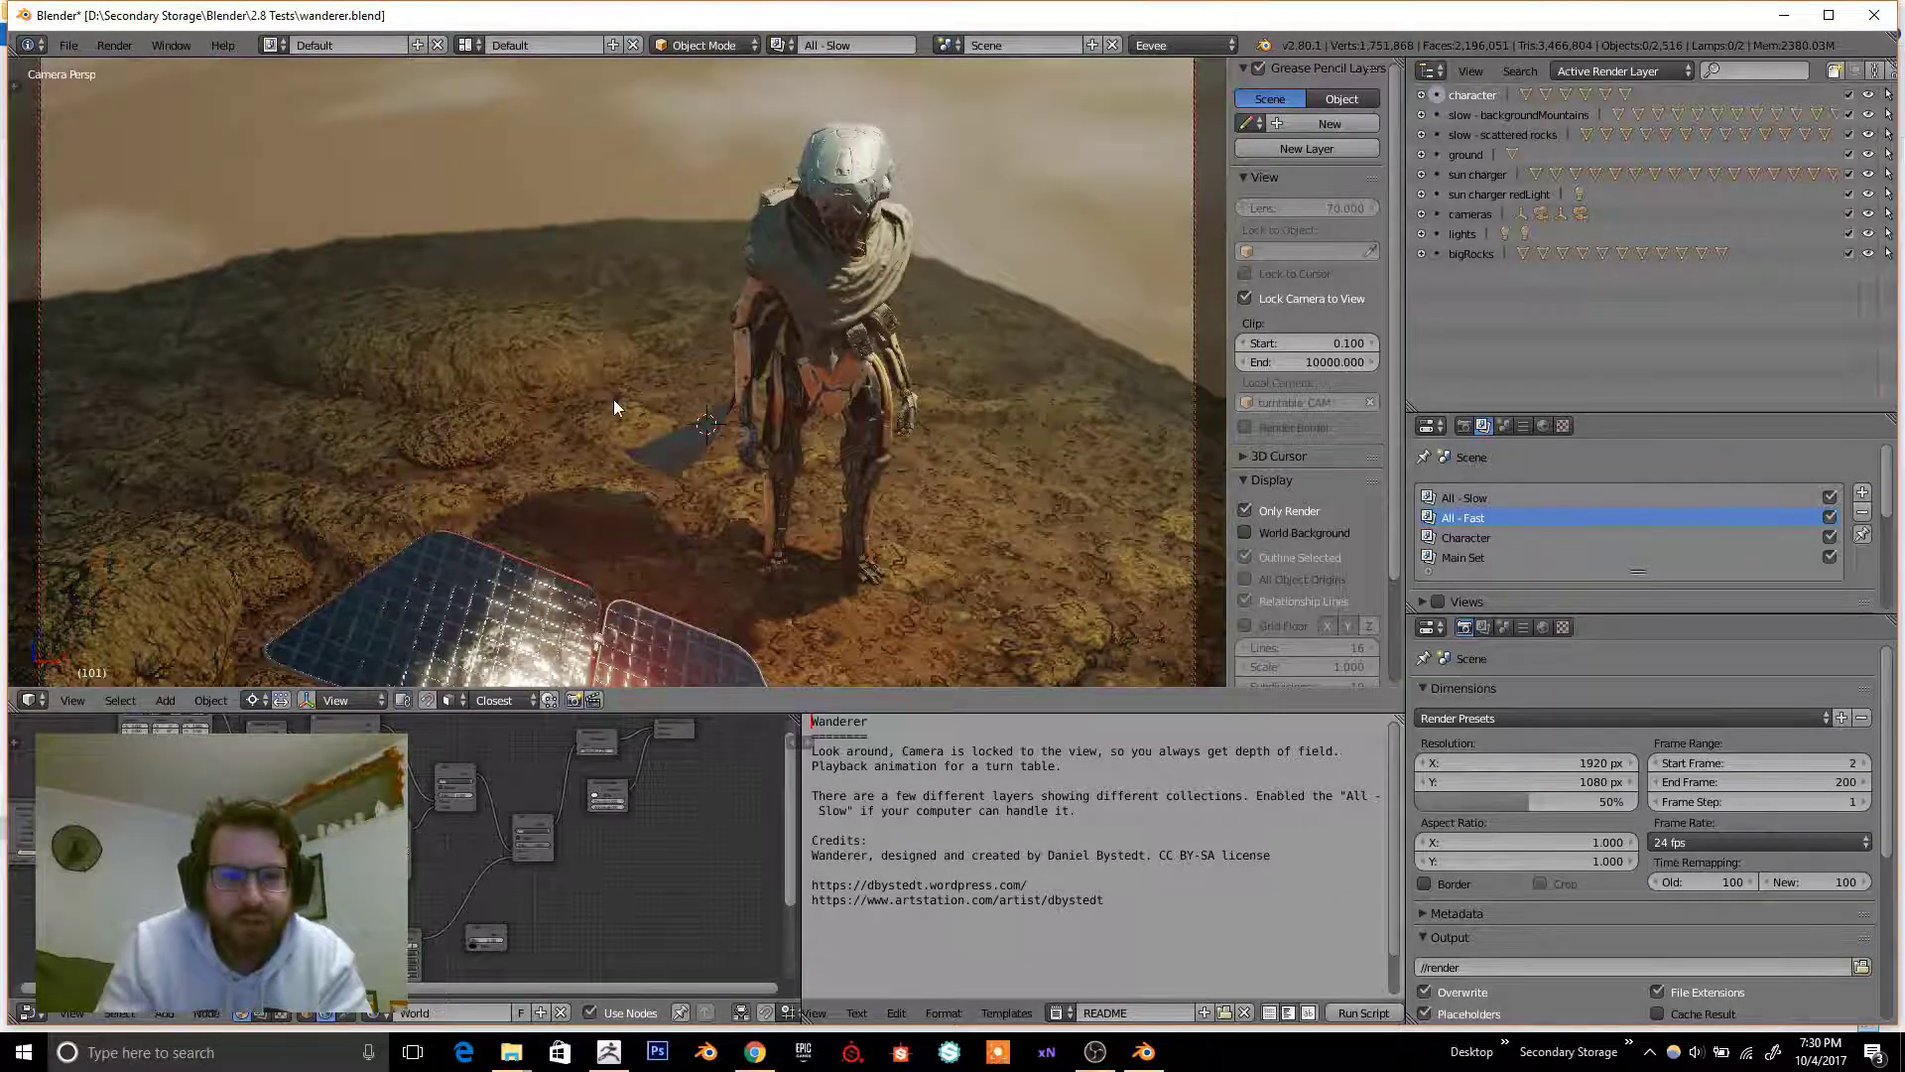
pyautogui.press('KP_1')
pyautogui.keyDown('shift'); pyautogui.moveTo(818, 314); pyautogui.dragTo(764, 399, button='middle'); pyautogui.keyUp('shift')
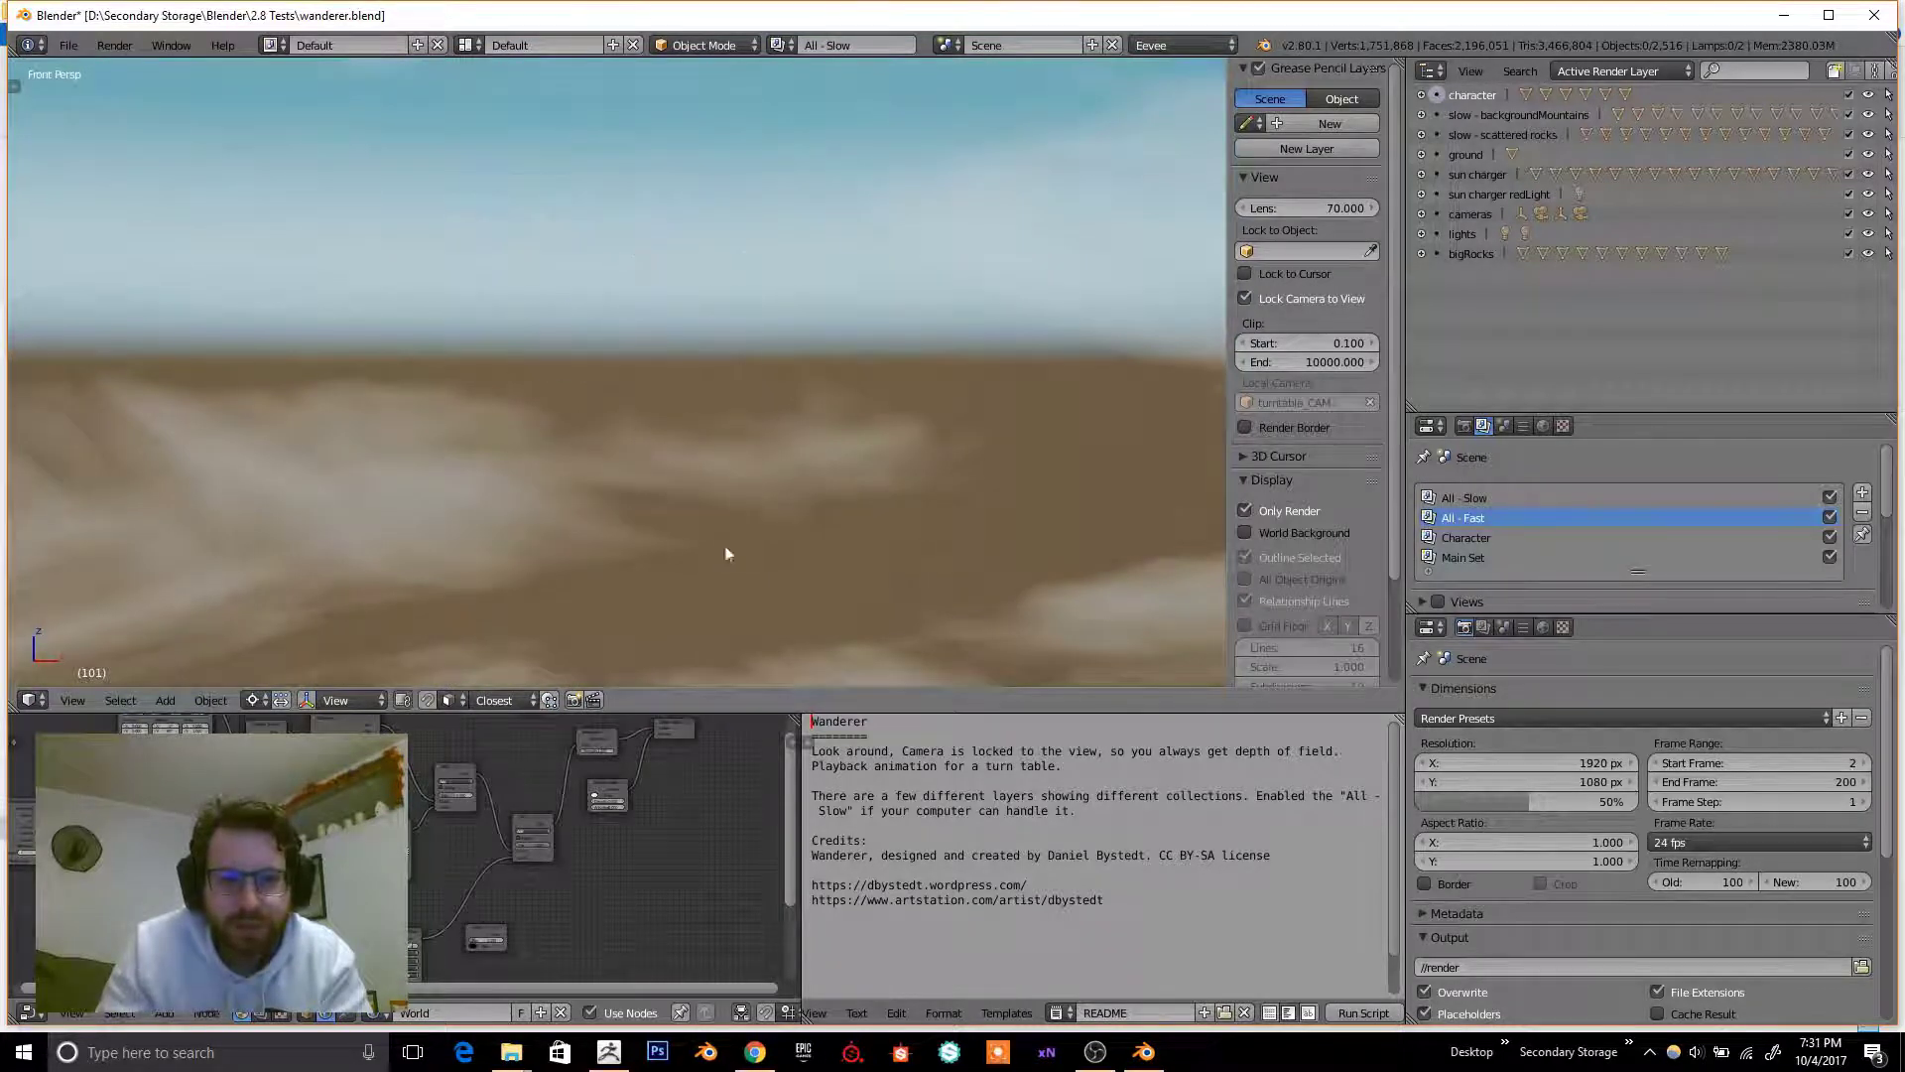
pyautogui.keyDown('shift'); pyautogui.moveTo(720, 466); pyautogui.dragTo(1002, 96, button='middle'); pyautogui.keyUp('shift')
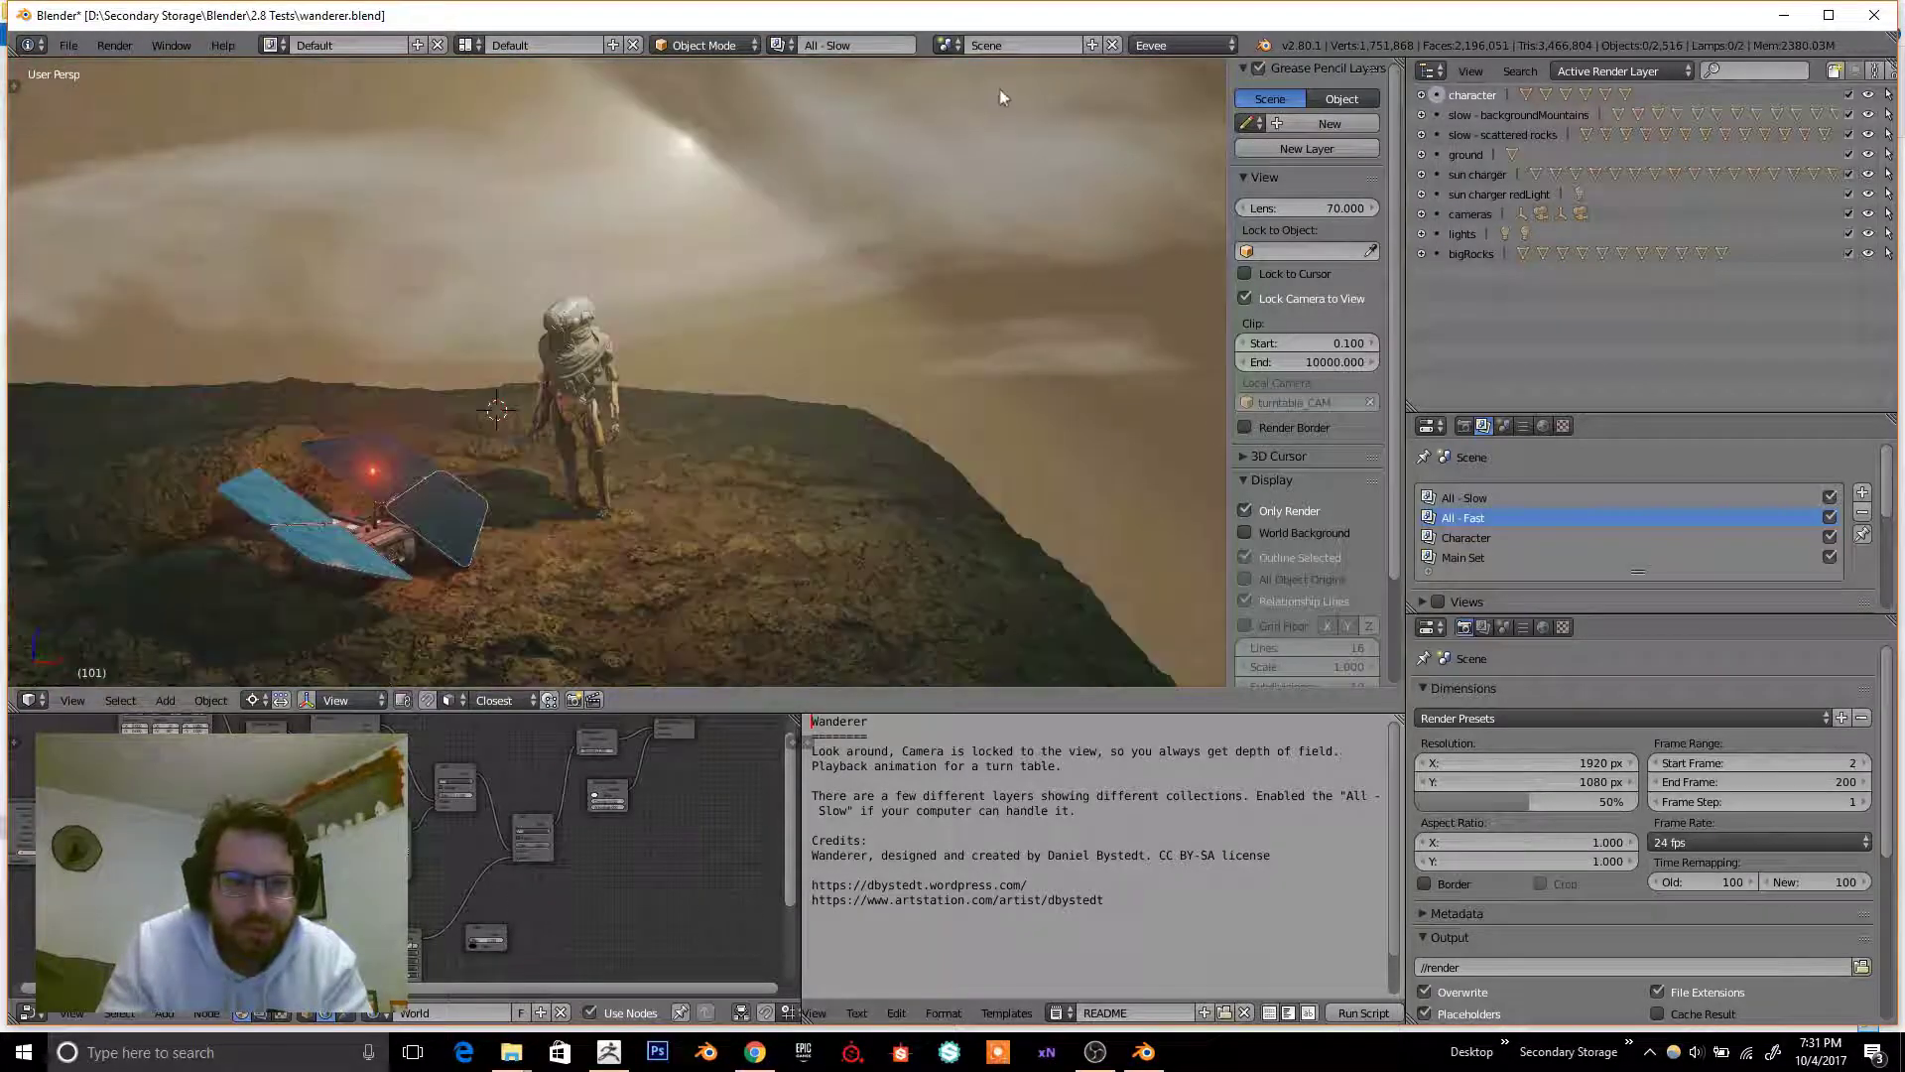
pyautogui.moveTo(792, 294); pyautogui.dragTo(764, 426, button='middle')
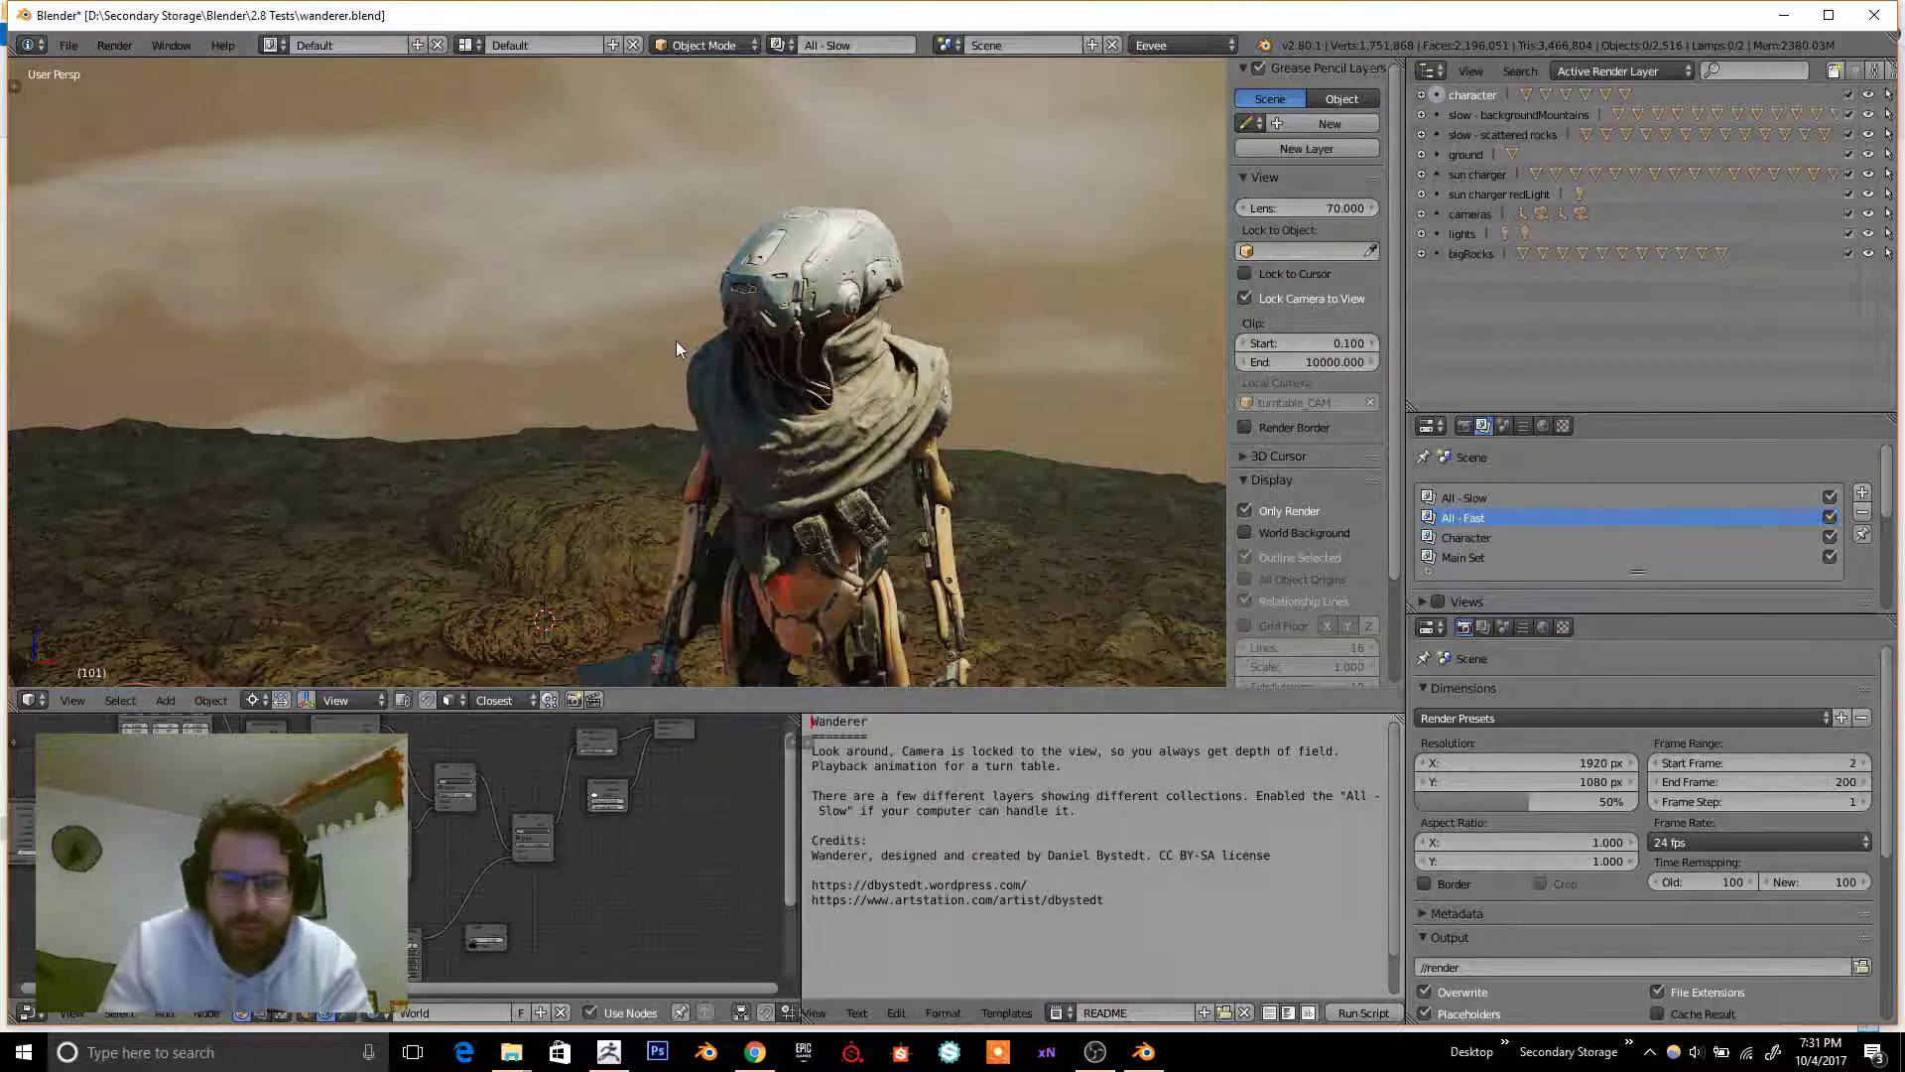
pyautogui.moveTo(675, 341); pyautogui.dragTo(704, 333, button='middle')
# - Return to the camera view and switch back to the All - Fast view layer
pyautogui.press('KP_0')
pyautogui.moveTo(683, 428); pyautogui.dragTo(627, 364, button='middle')
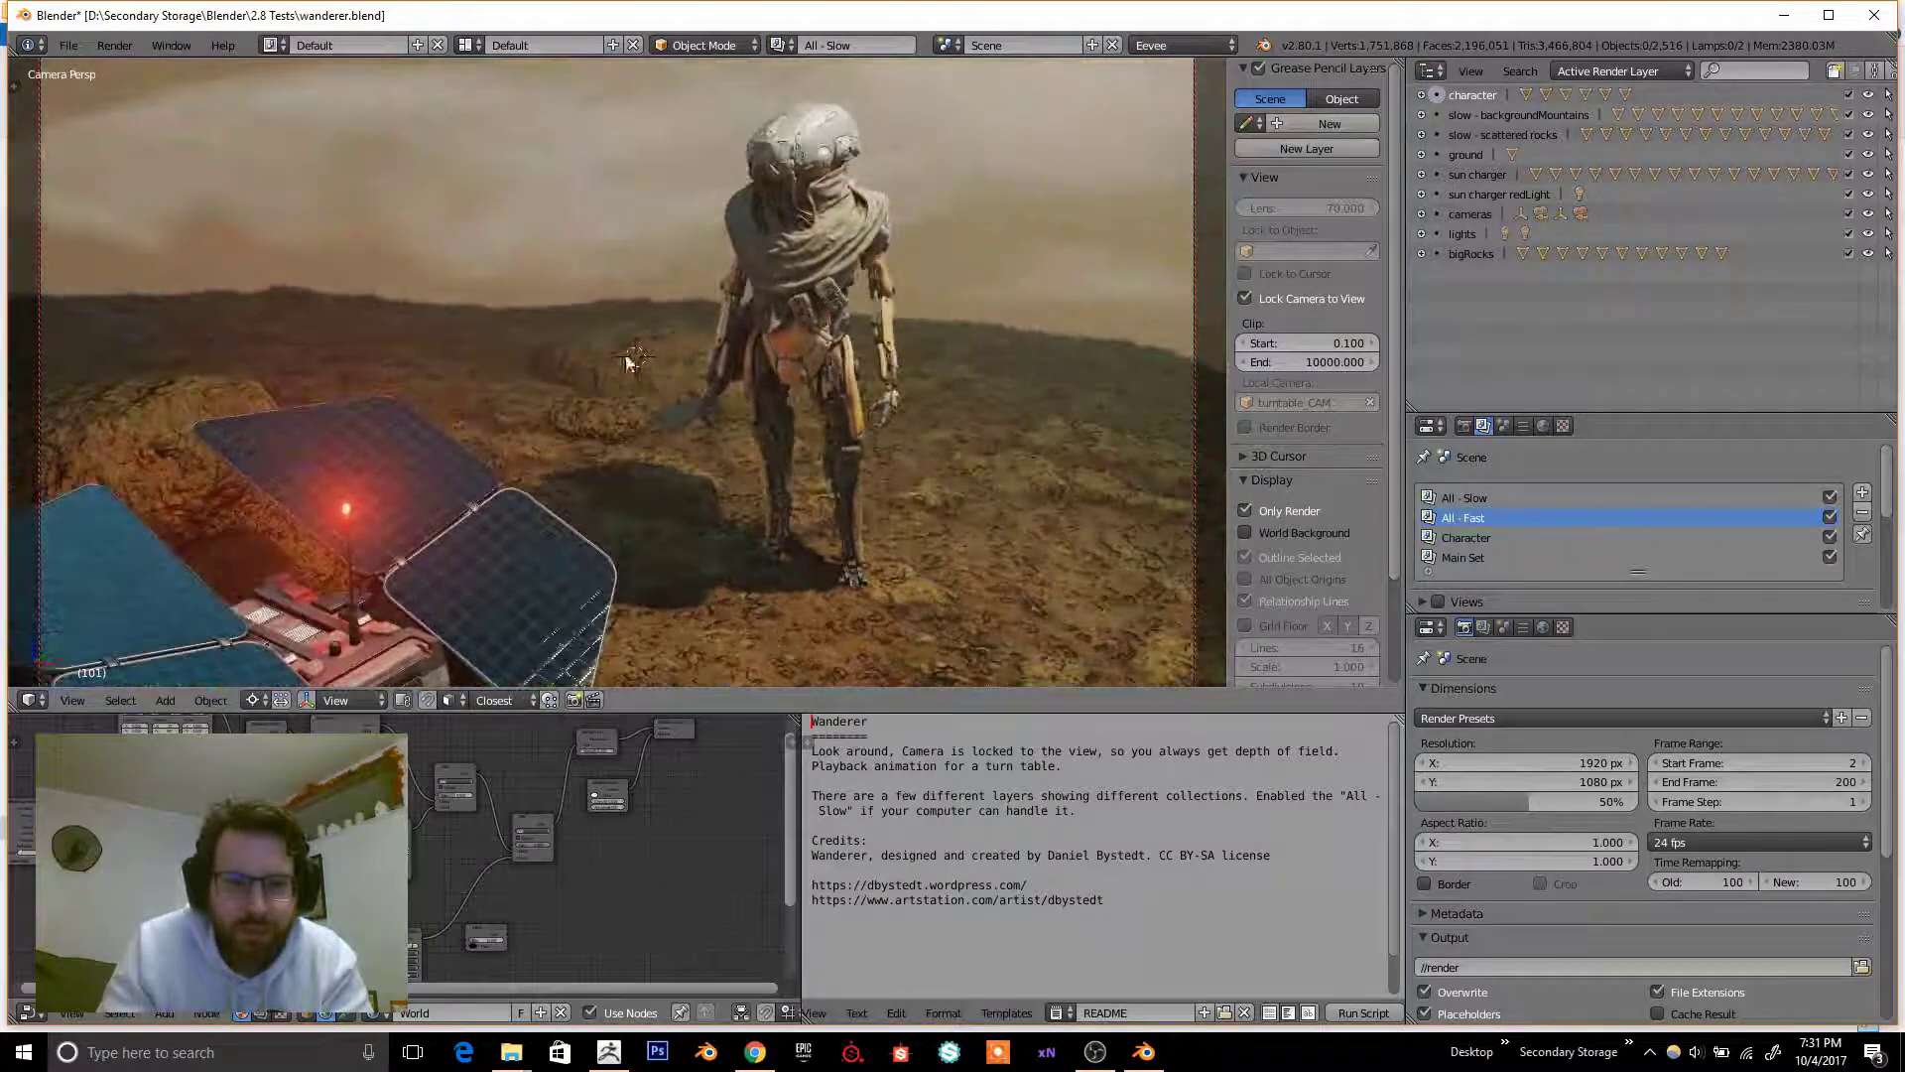
pyautogui.click(791, 50)
pyautogui.click(809, 91)
pyautogui.moveTo(717, 522); pyautogui.dragTo(701, 430, button='middle')
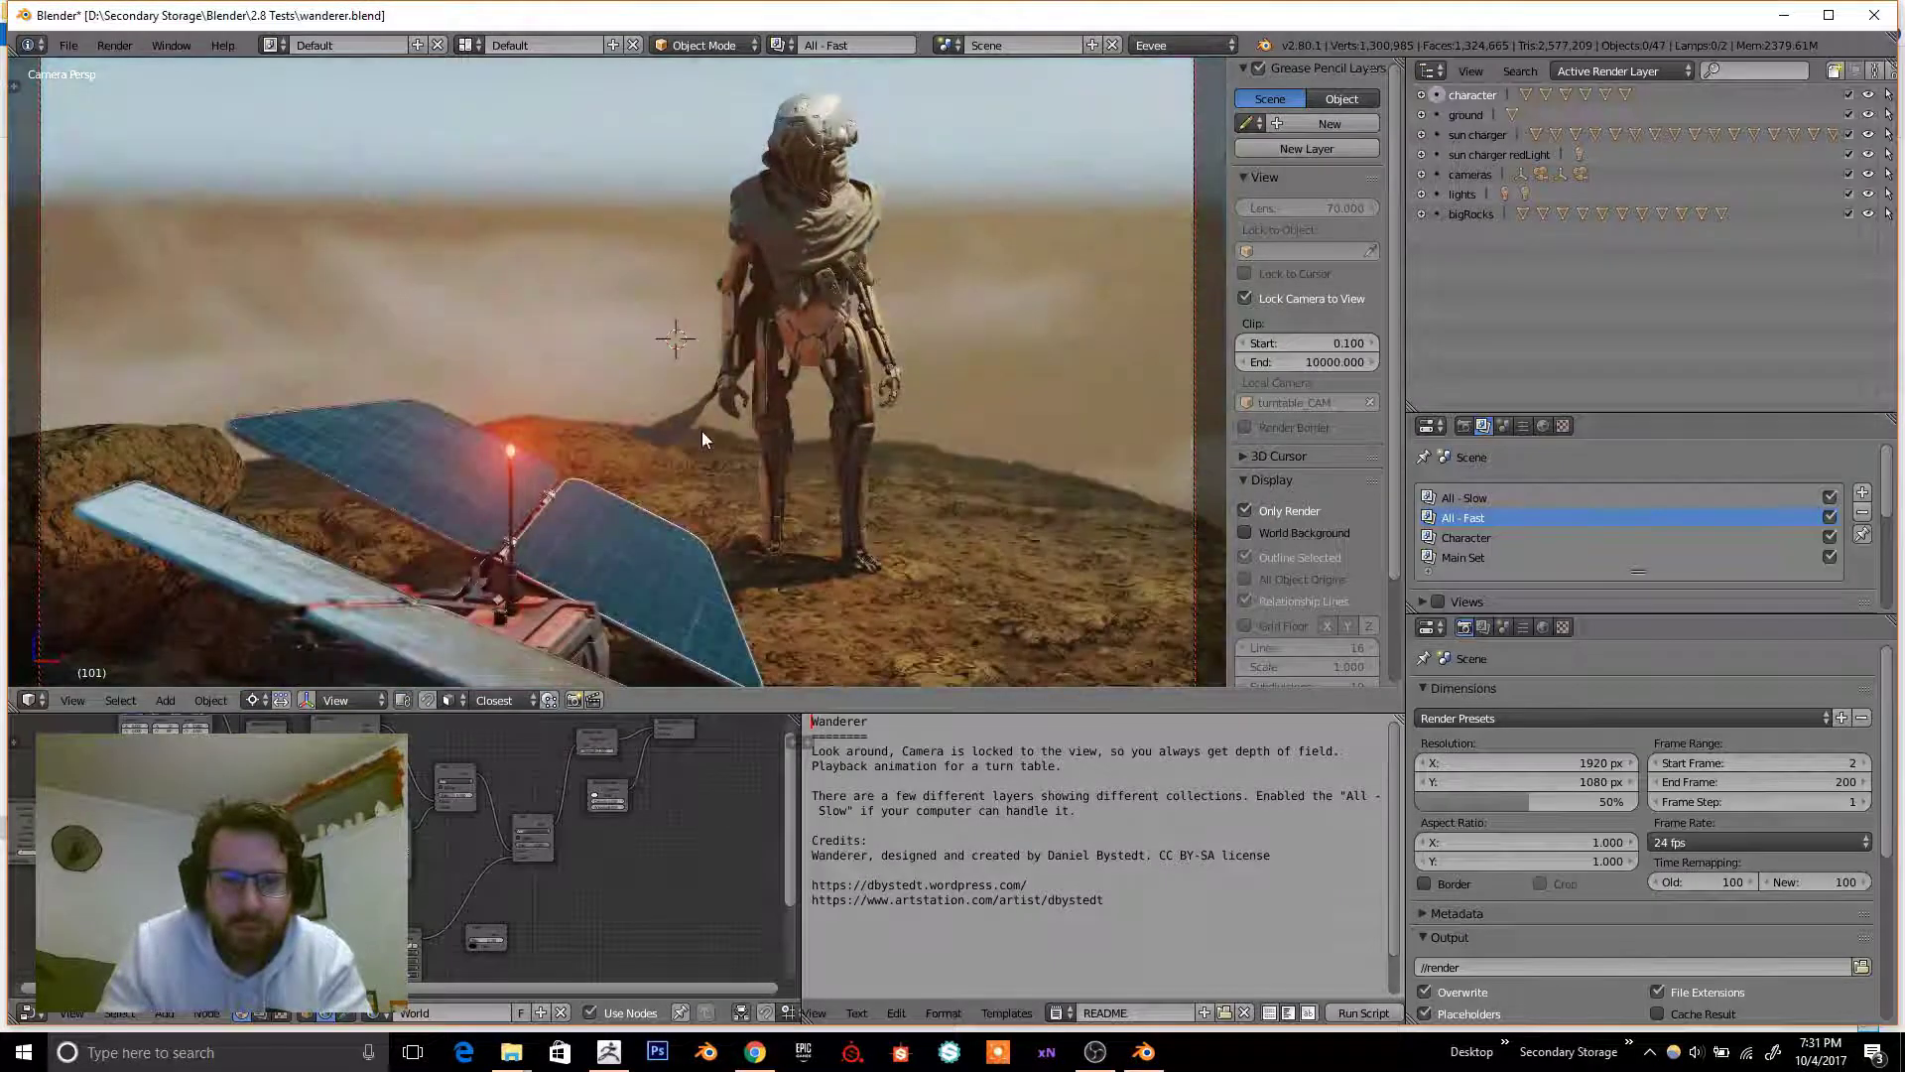
# - Play the turntable animation with the All - Slow view layer active
pyautogui.hotkey('alt', 'a')
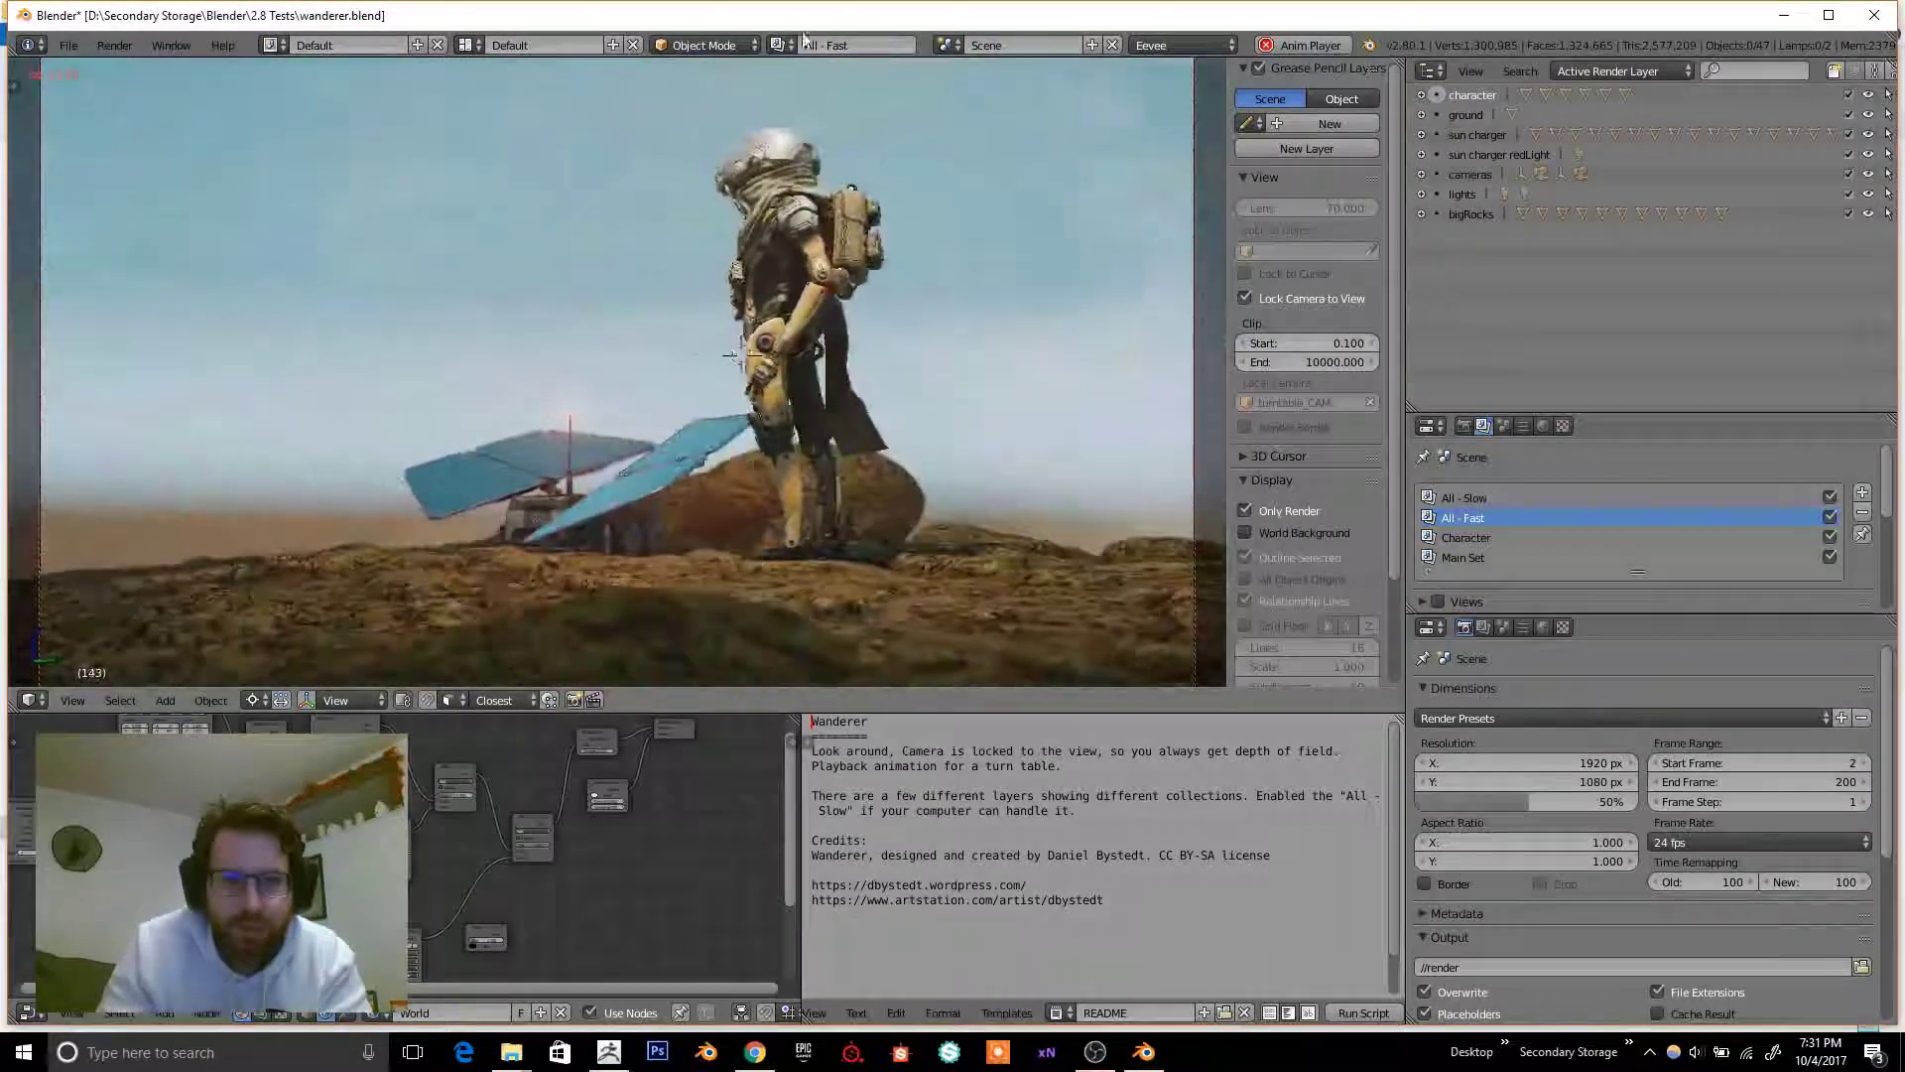
pyautogui.click(829, 45)
pyautogui.click(805, 94)
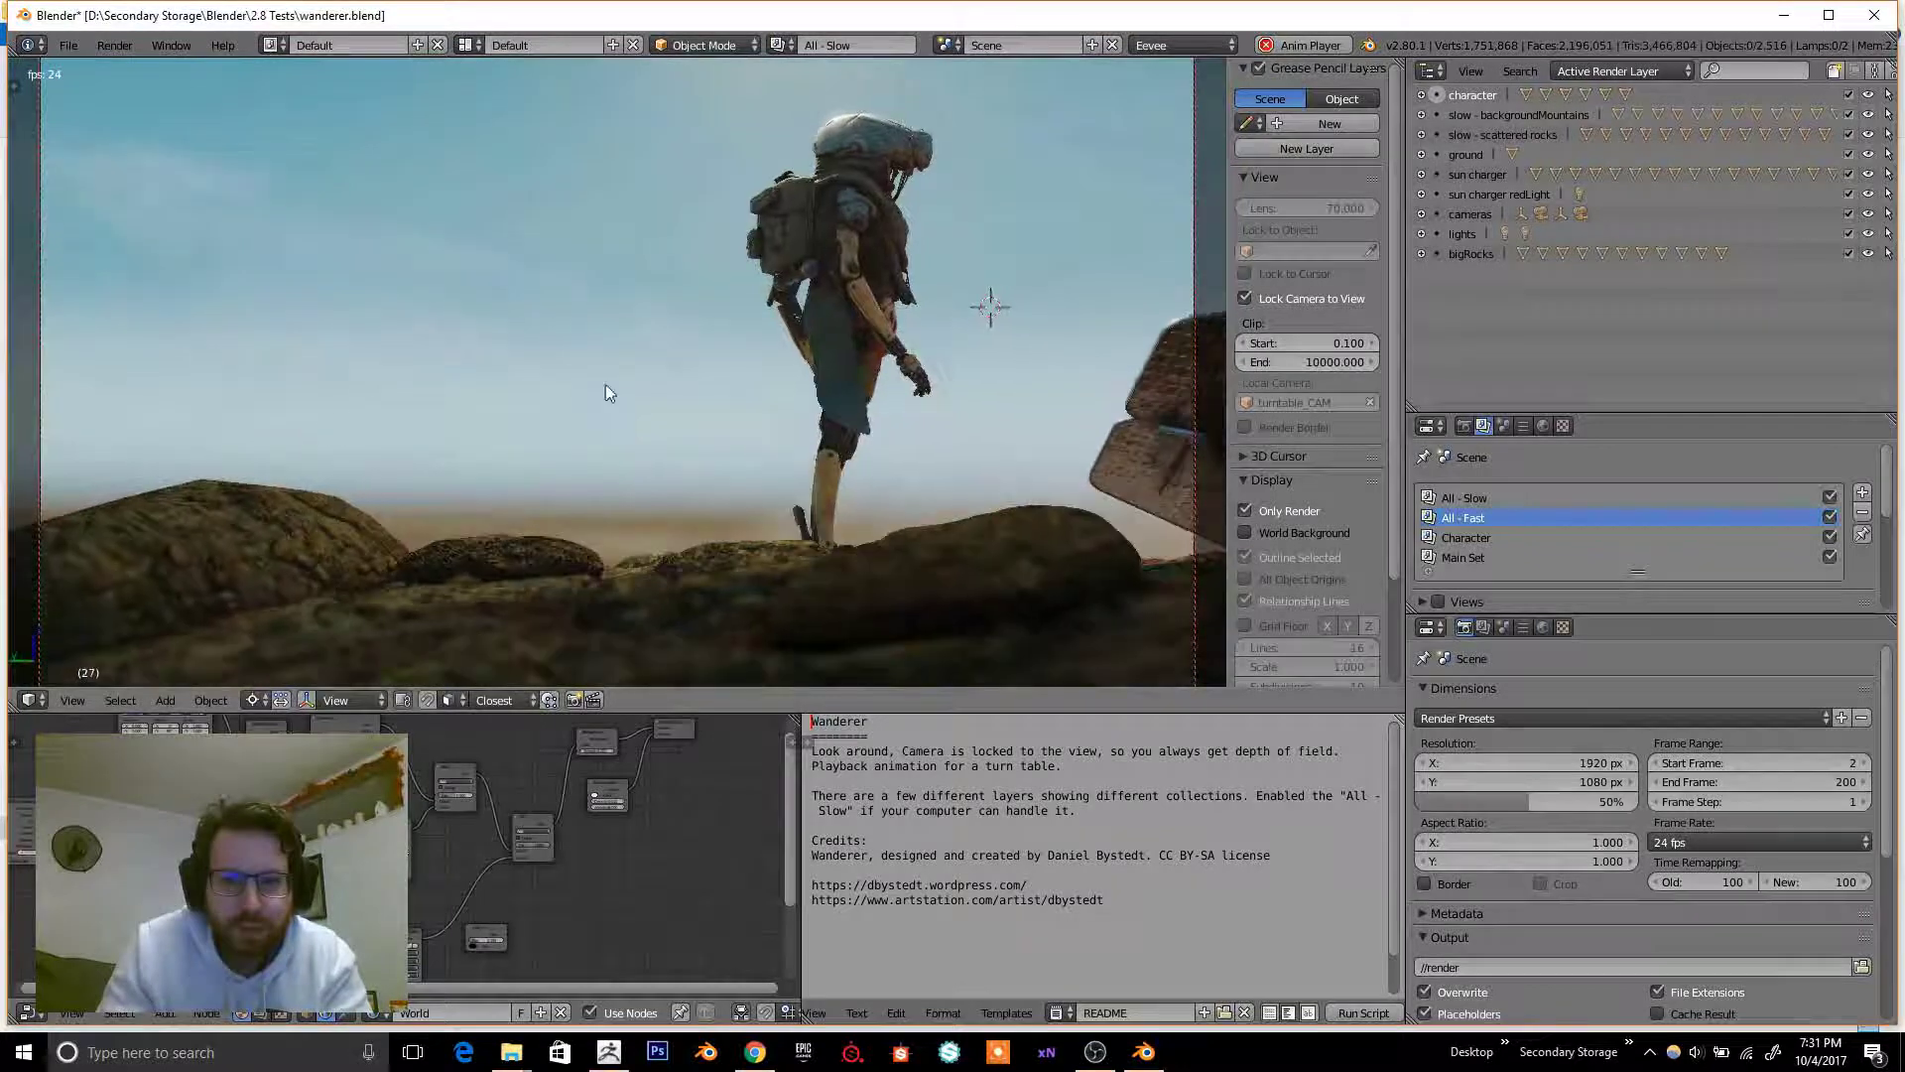
# - Maximize and restore the 3D view, then stop playback at frame 181
pyautogui.hotkey('shift', 'space')
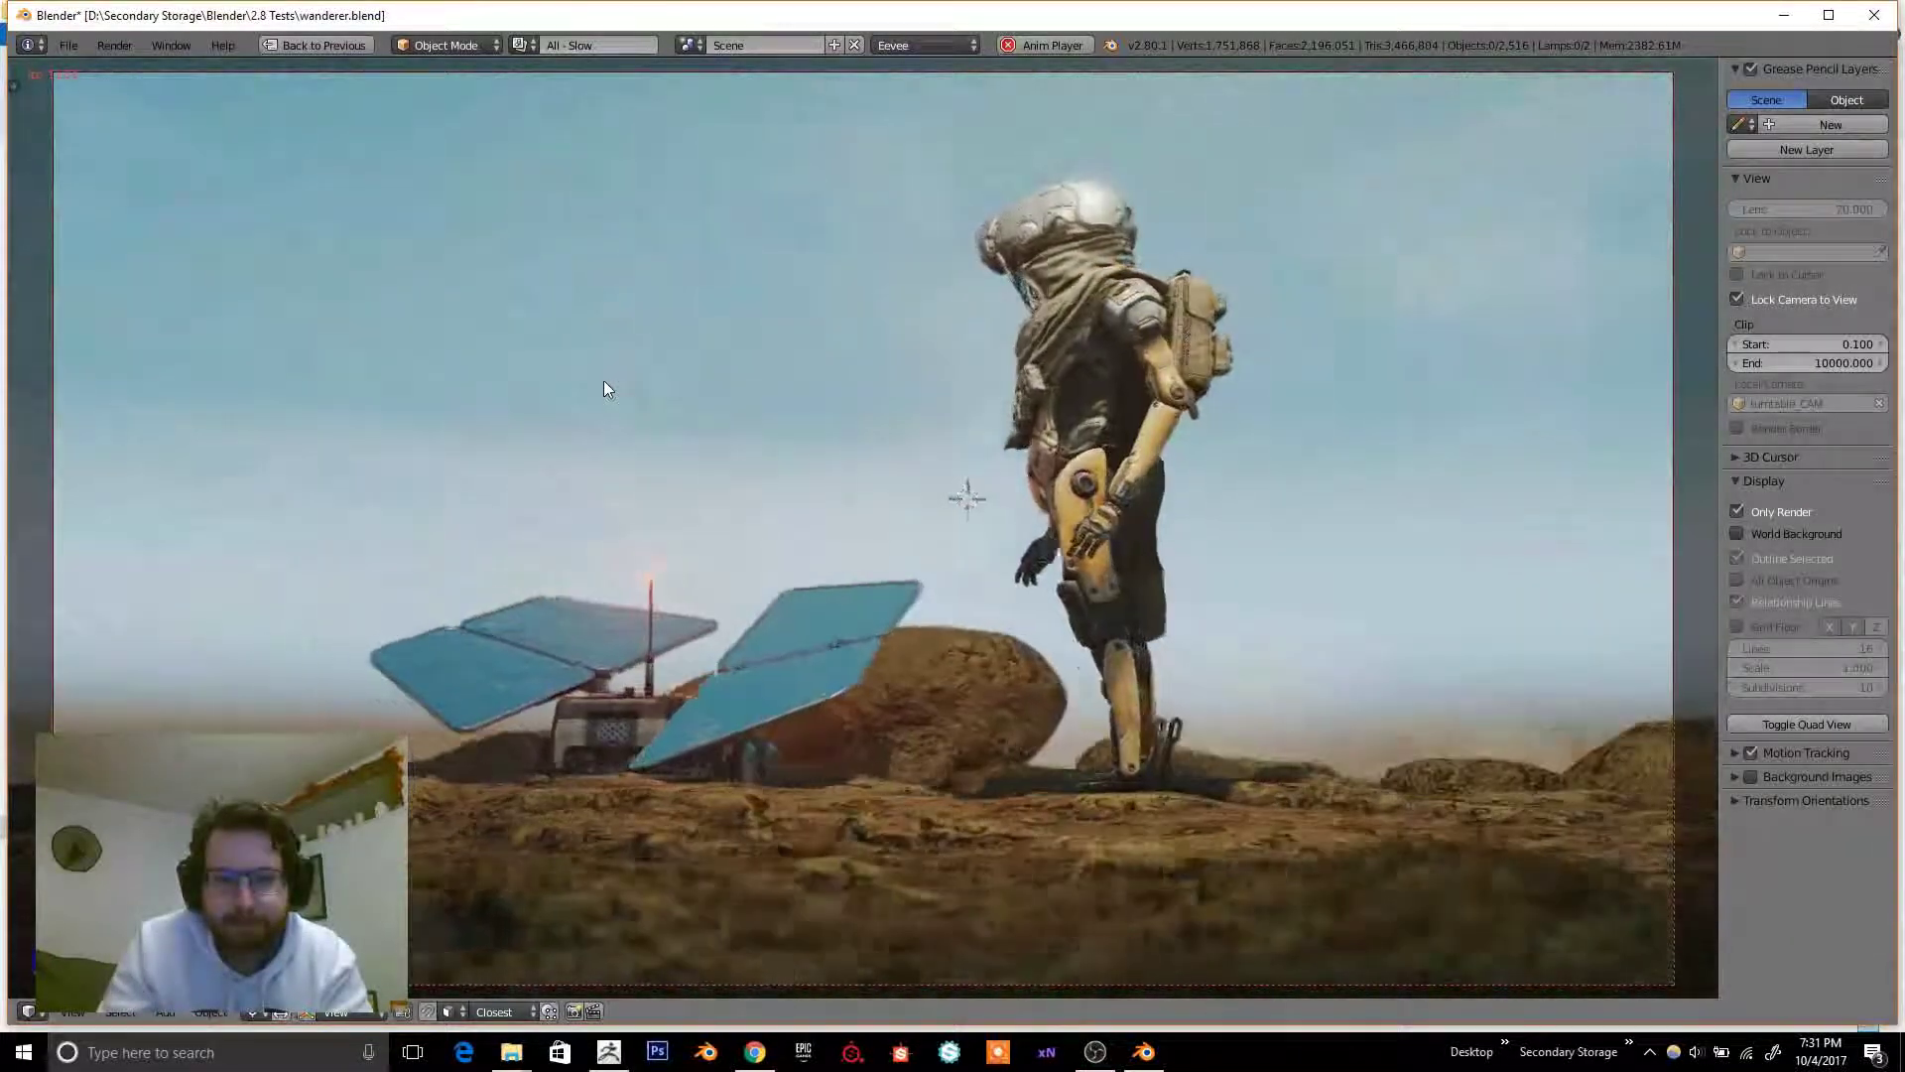
pyautogui.hotkey('shift', 'space')
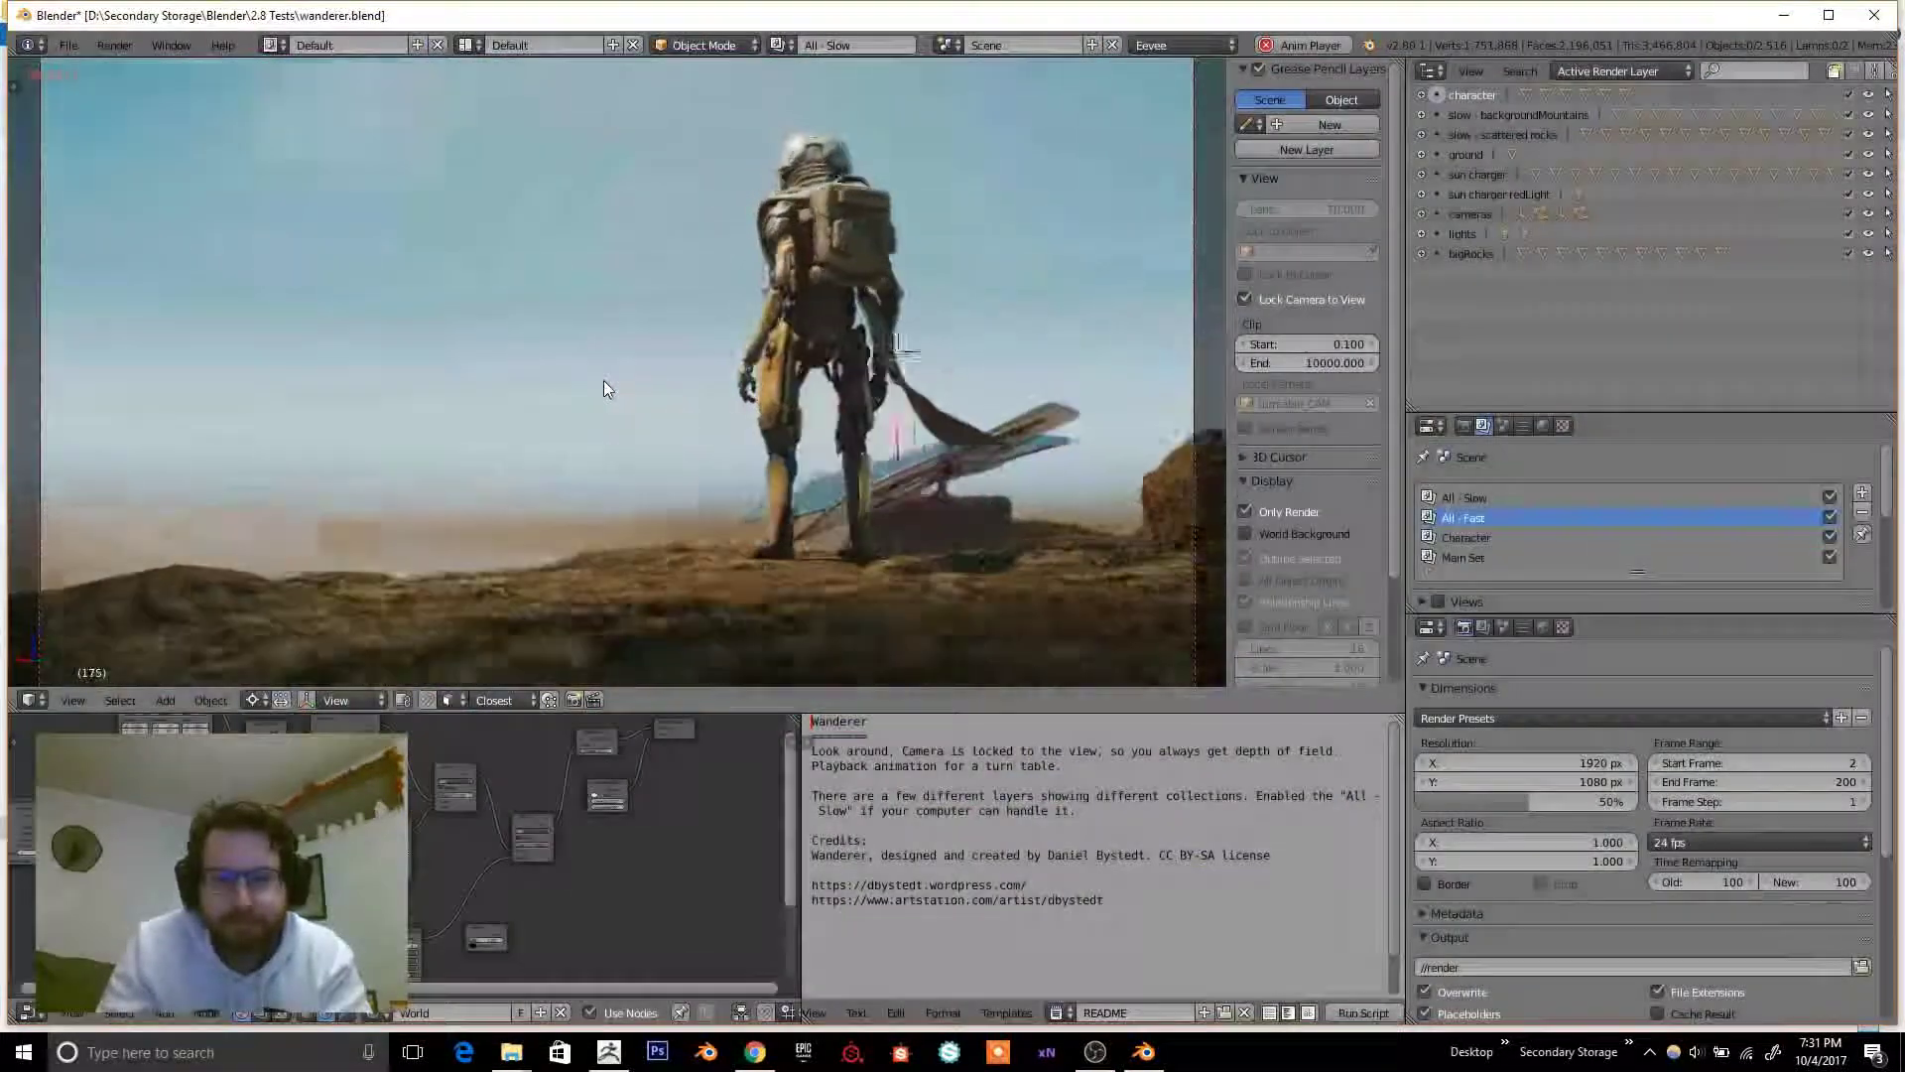
pyautogui.hotkey('alt', 'a')
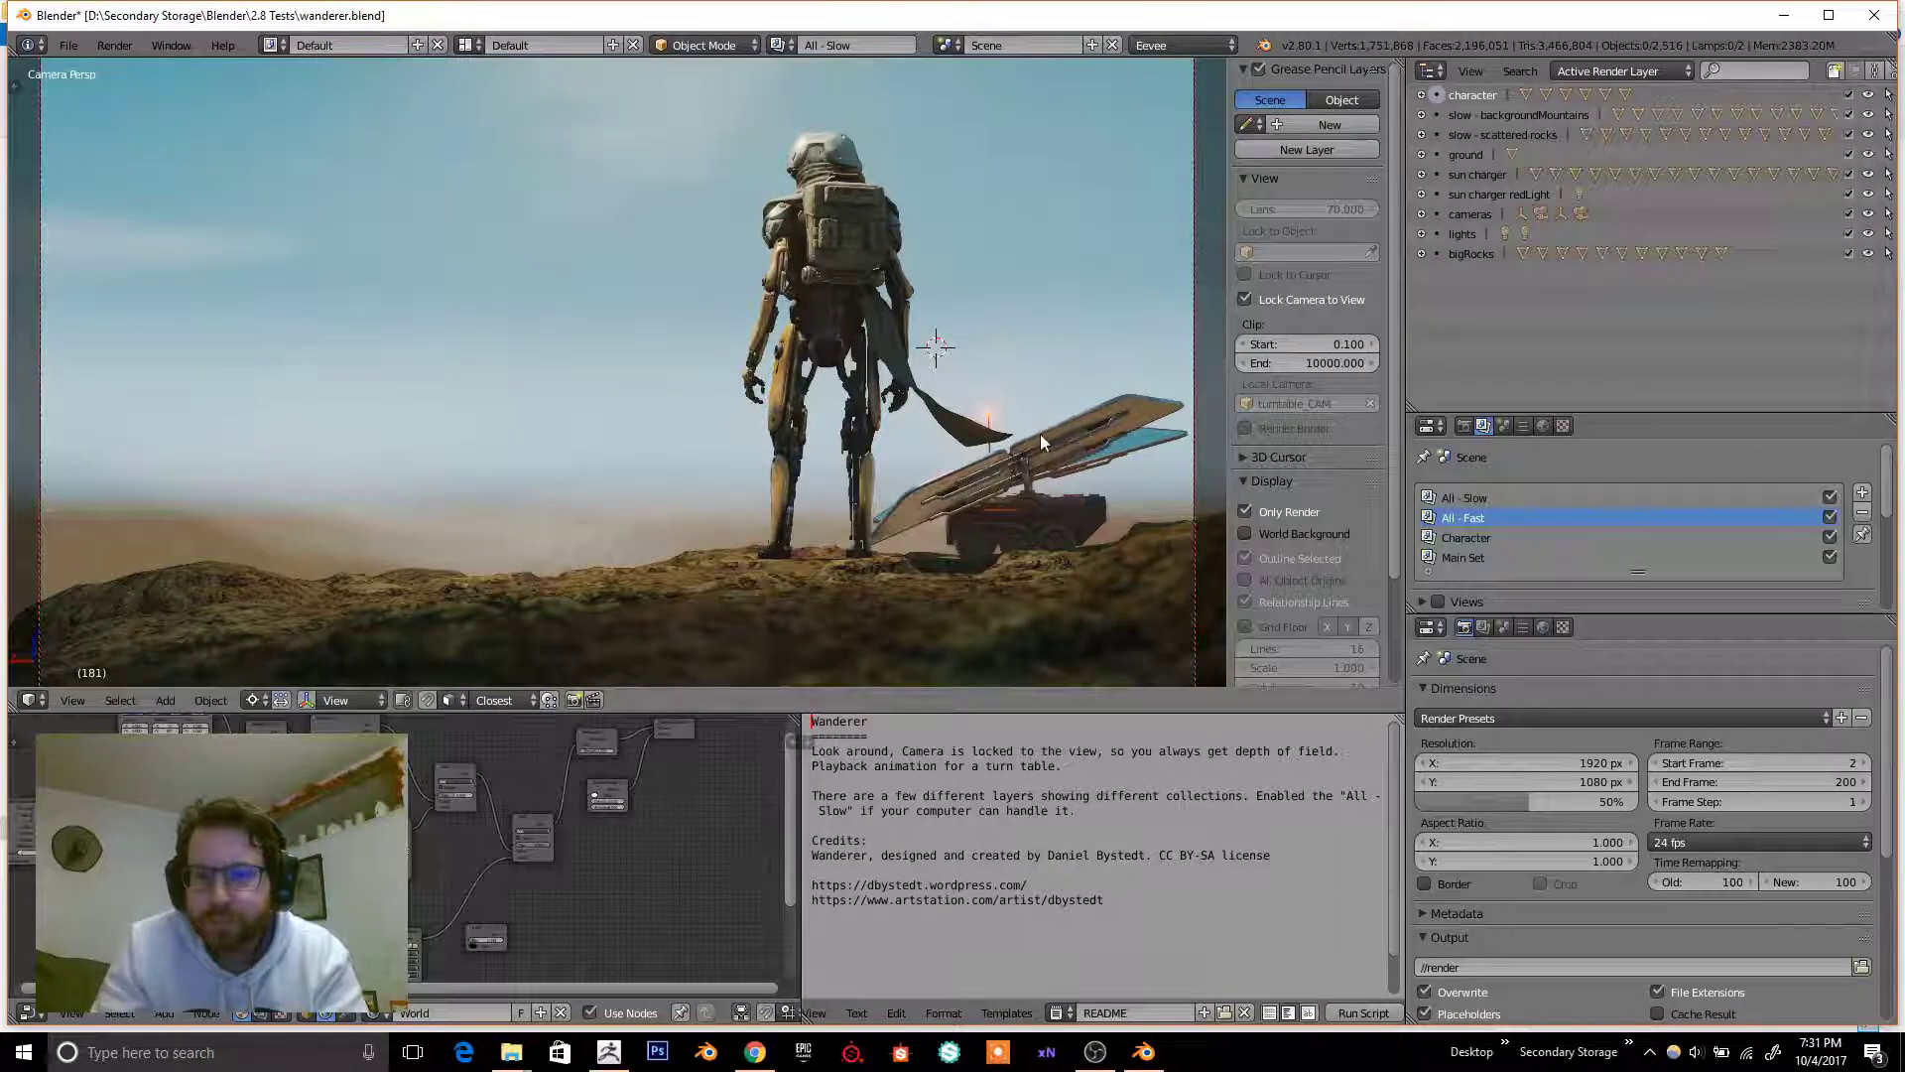
pyautogui.scroll(-1, 486, 807)
pyautogui.scroll(1, 496, 813)
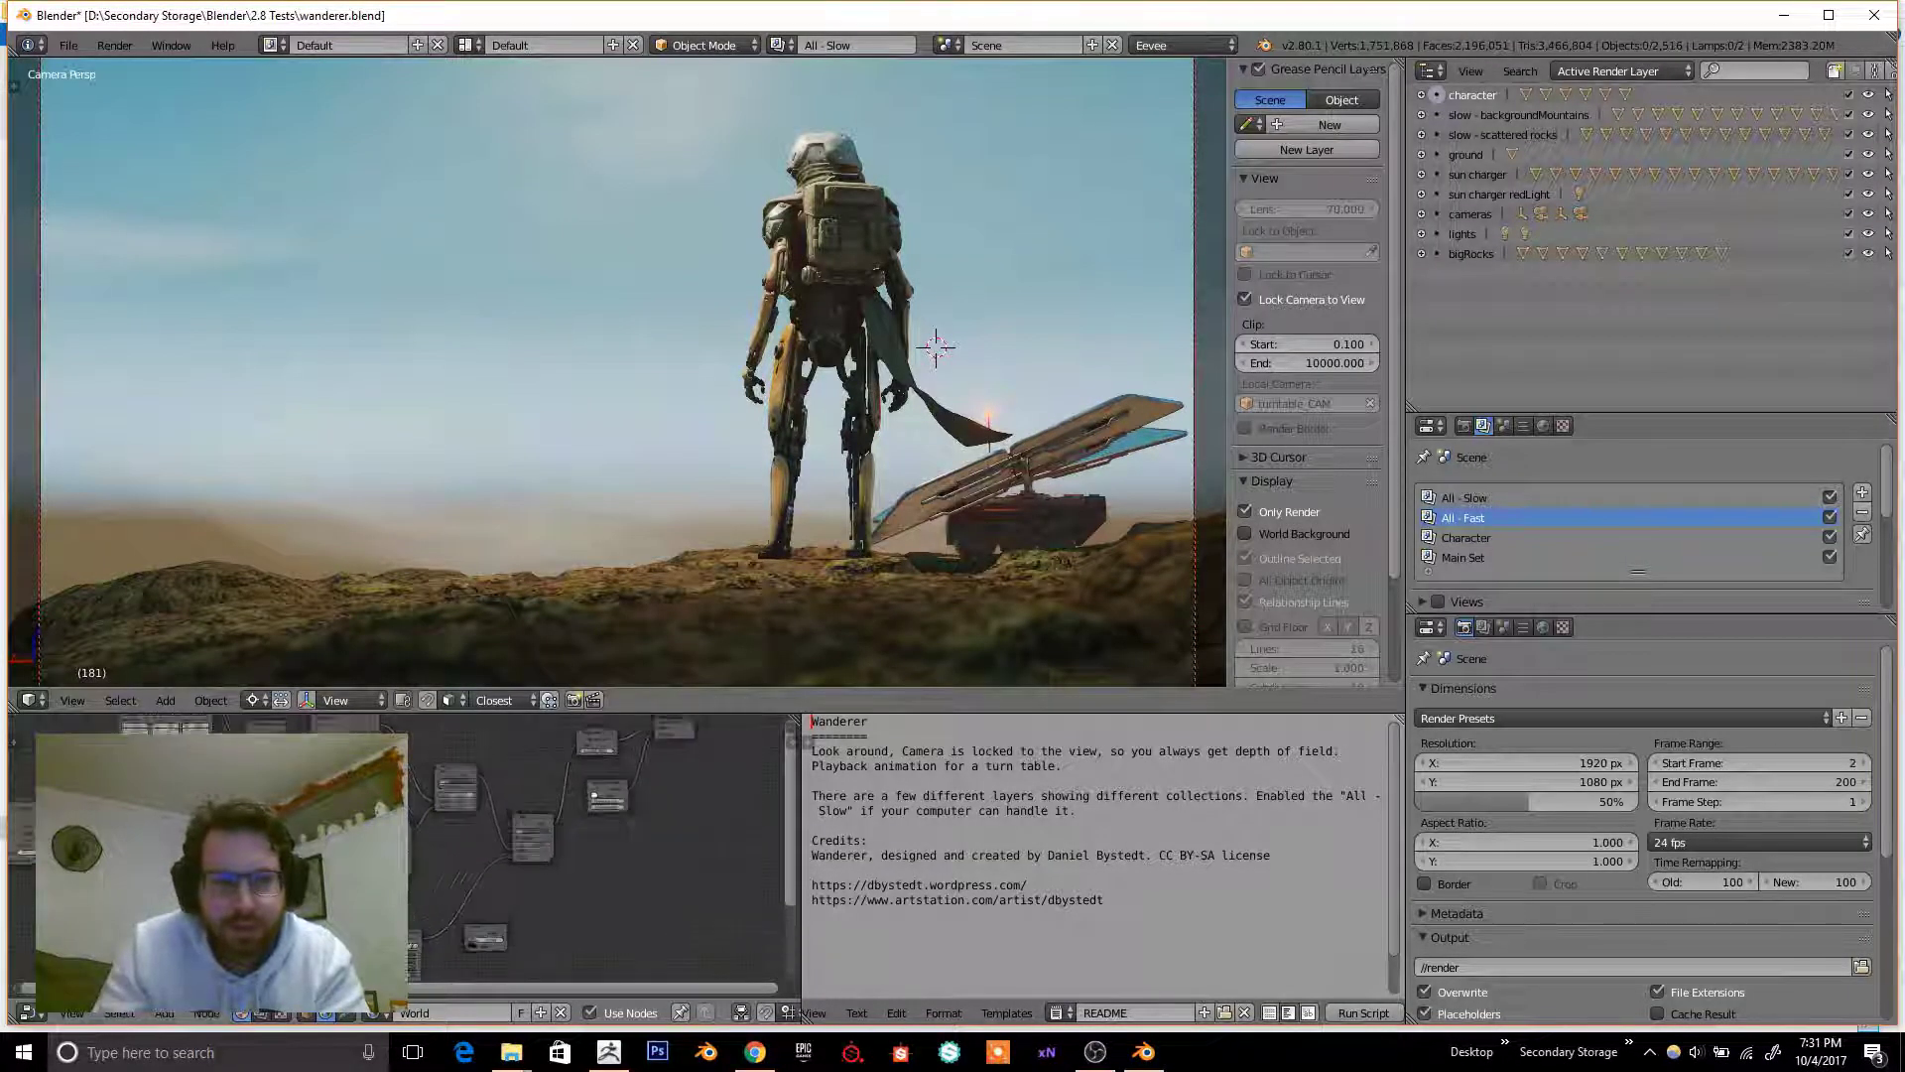
# - Select the character's backpack, enter Edit Mode, and return to Object Mode
pyautogui.rightClick(863, 250)
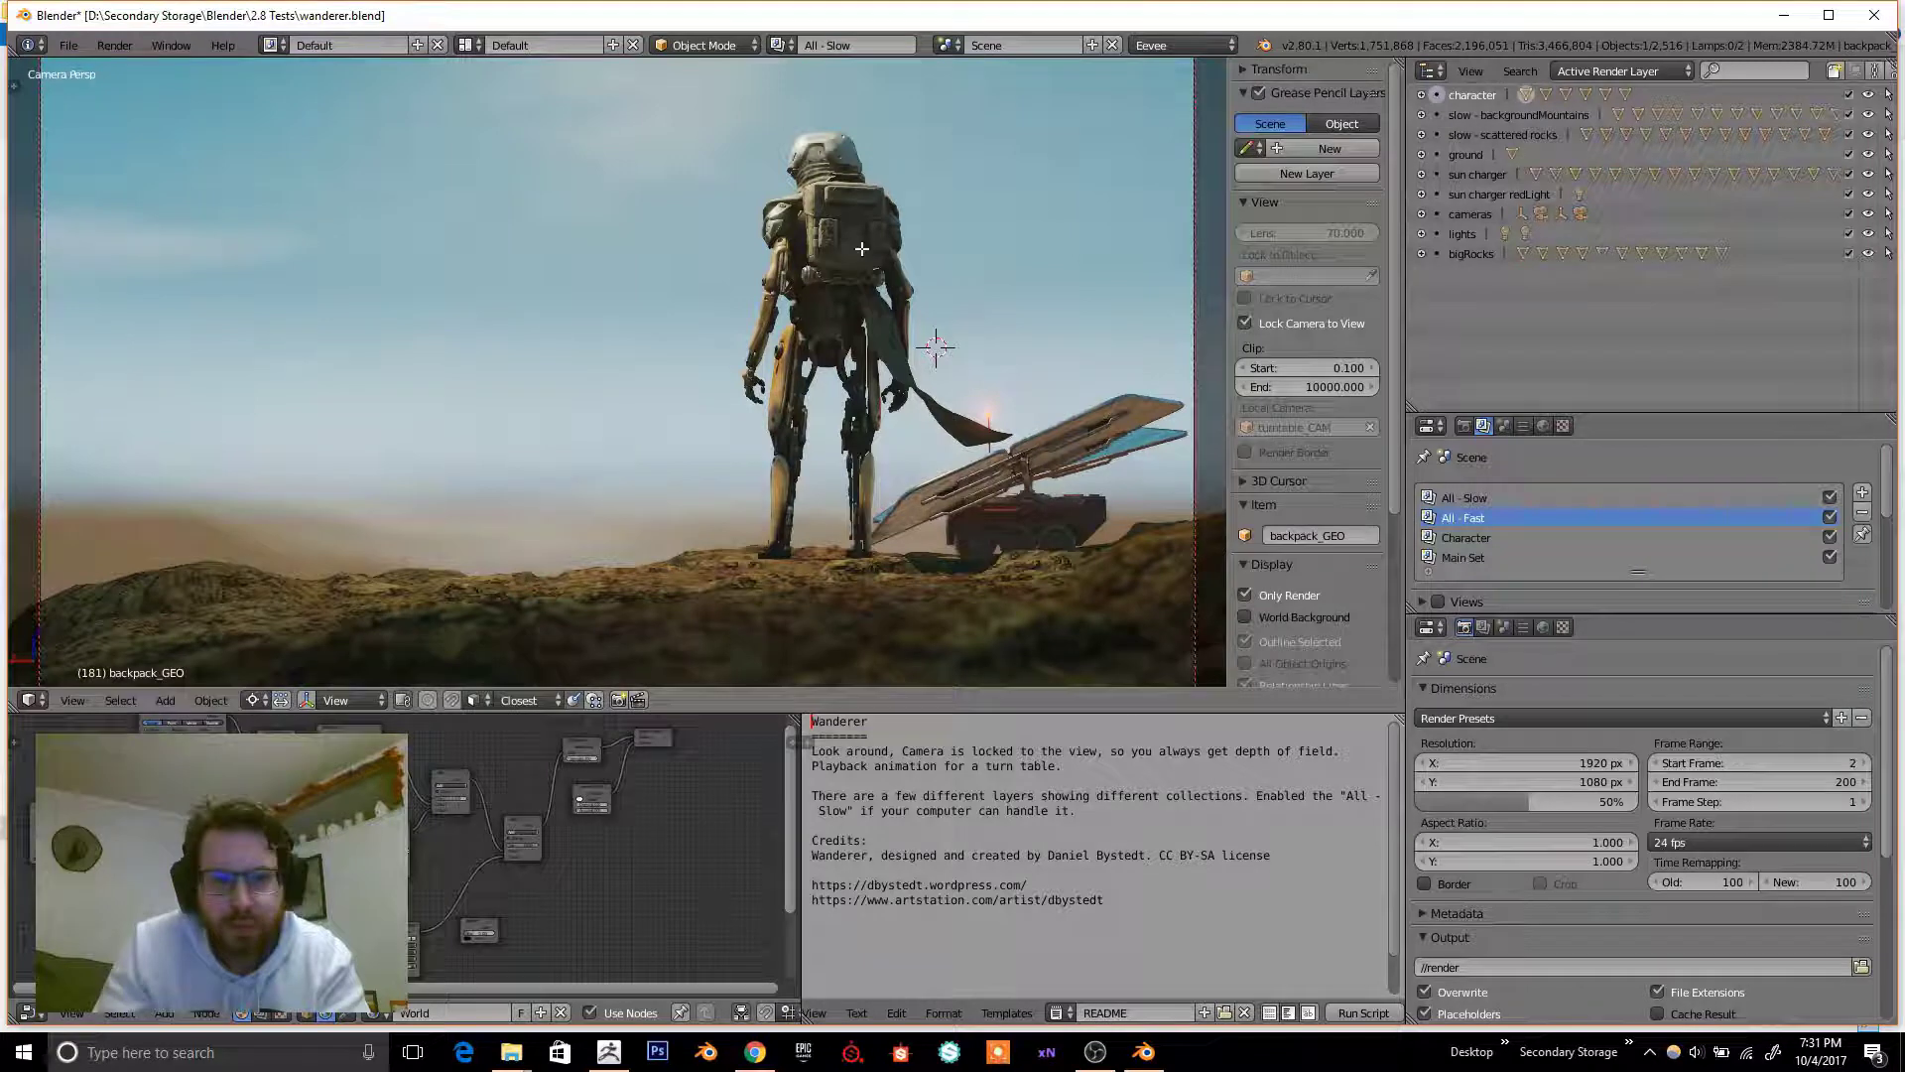
pyautogui.press('Tab')
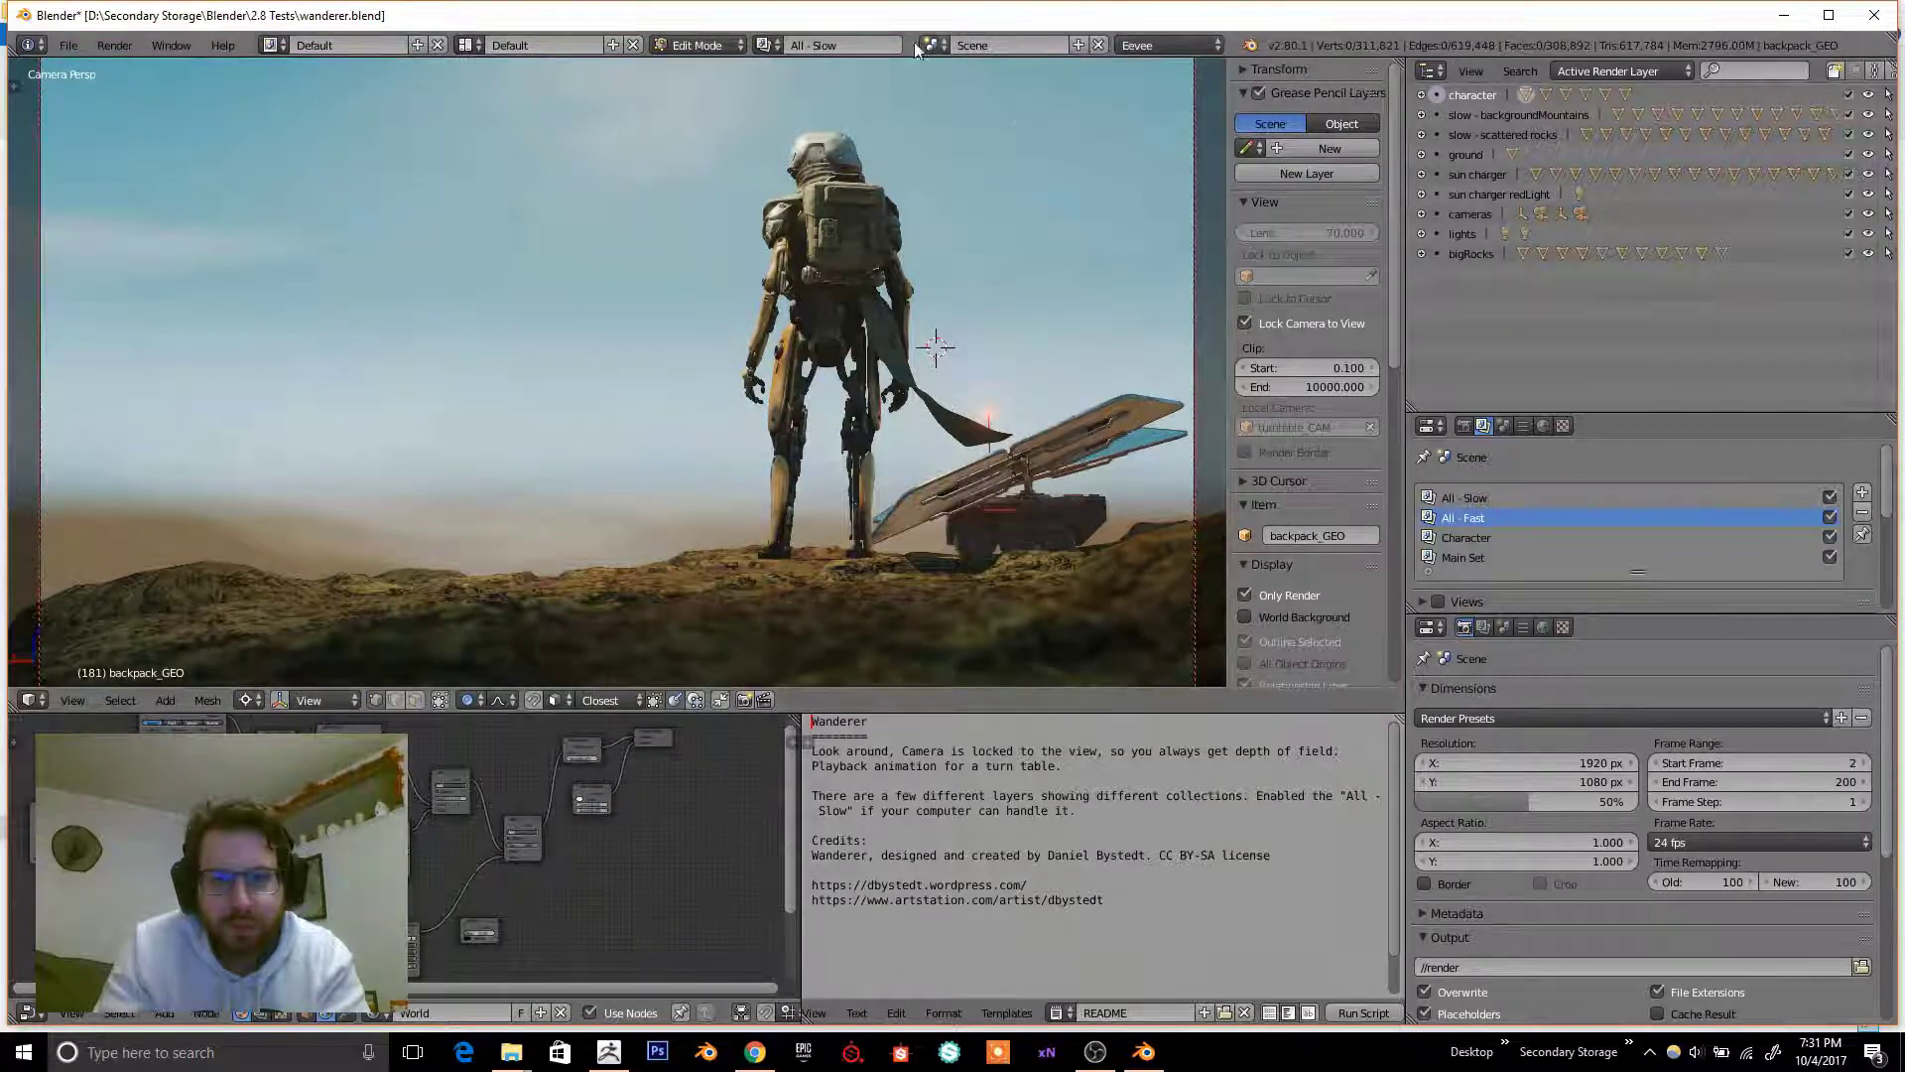
pyautogui.click(776, 46)
pyautogui.click(662, 46)
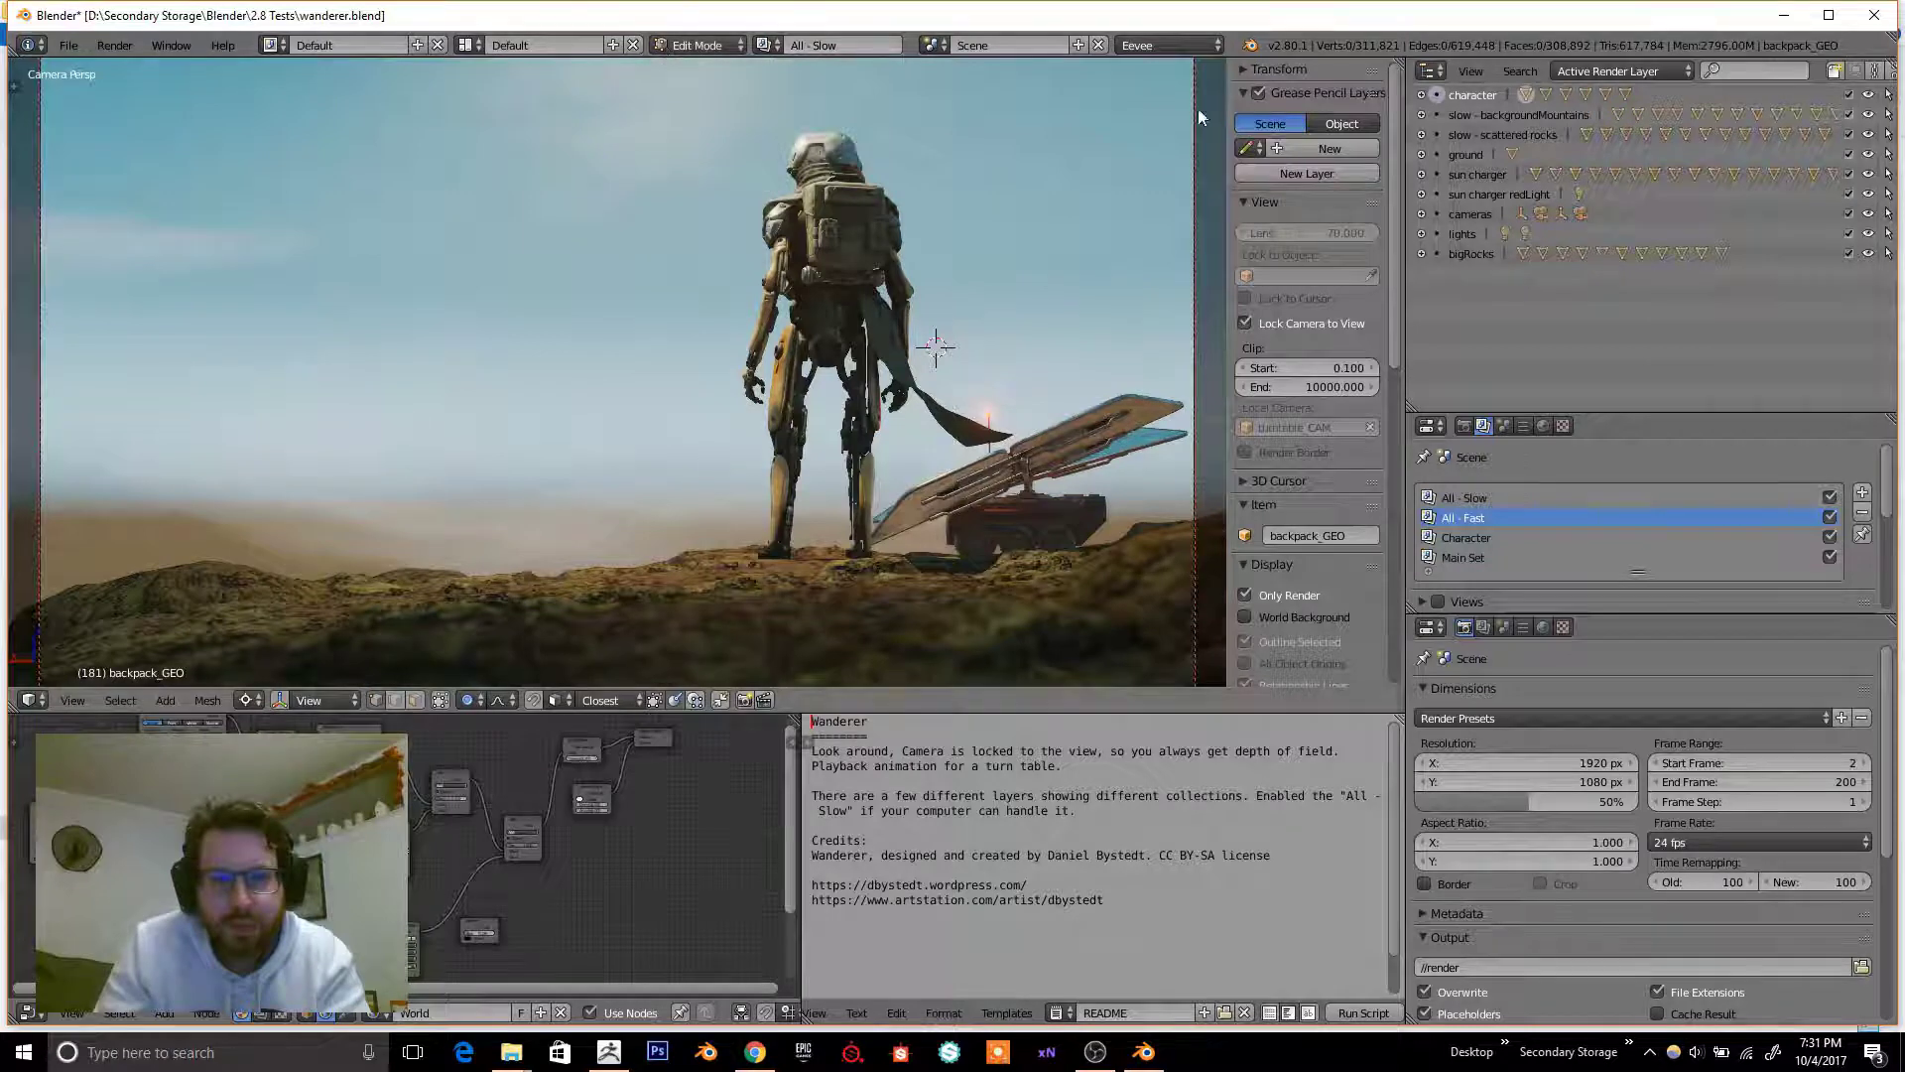
pyautogui.click(1171, 45)
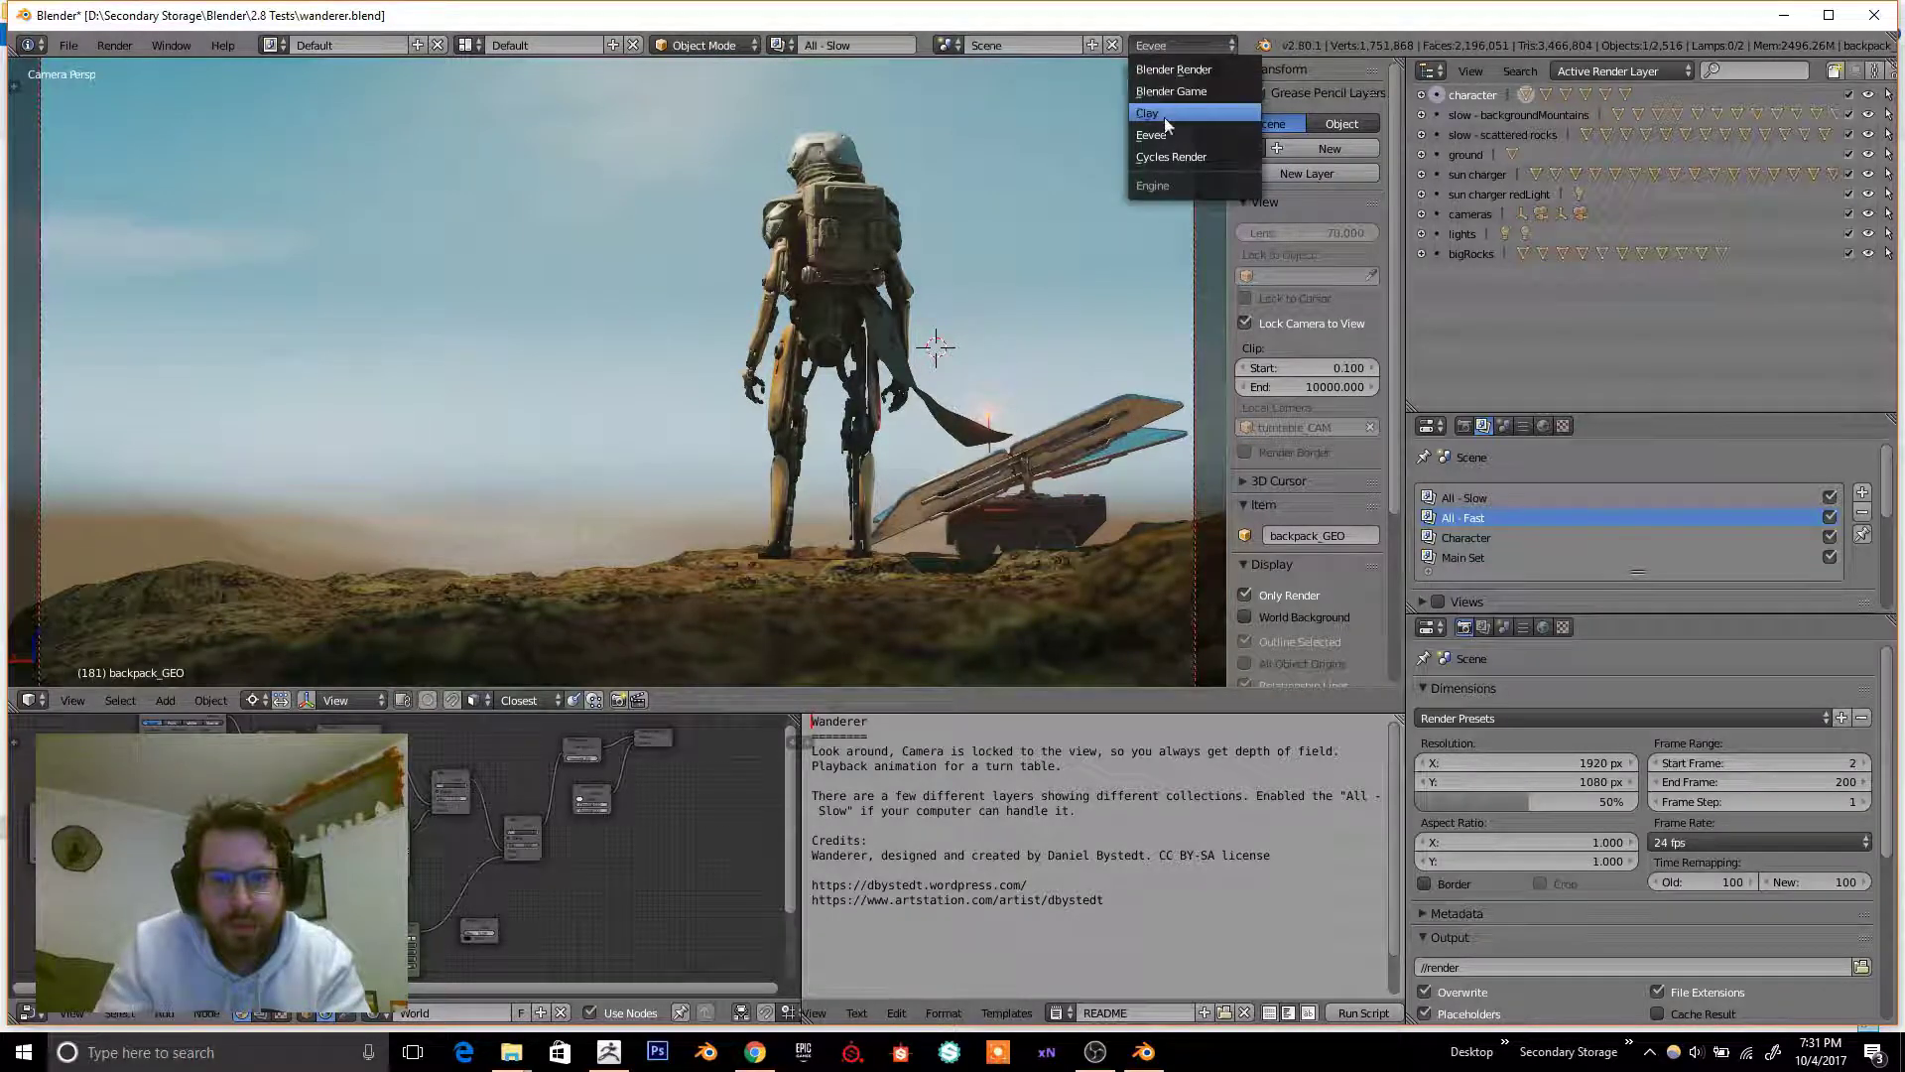
# - Set the Wanderer scene's engine to Clay and orbit to the character's front
pyautogui.click(1164, 117)
pyautogui.moveTo(497, 332); pyautogui.dragTo(941, 367, button='middle')
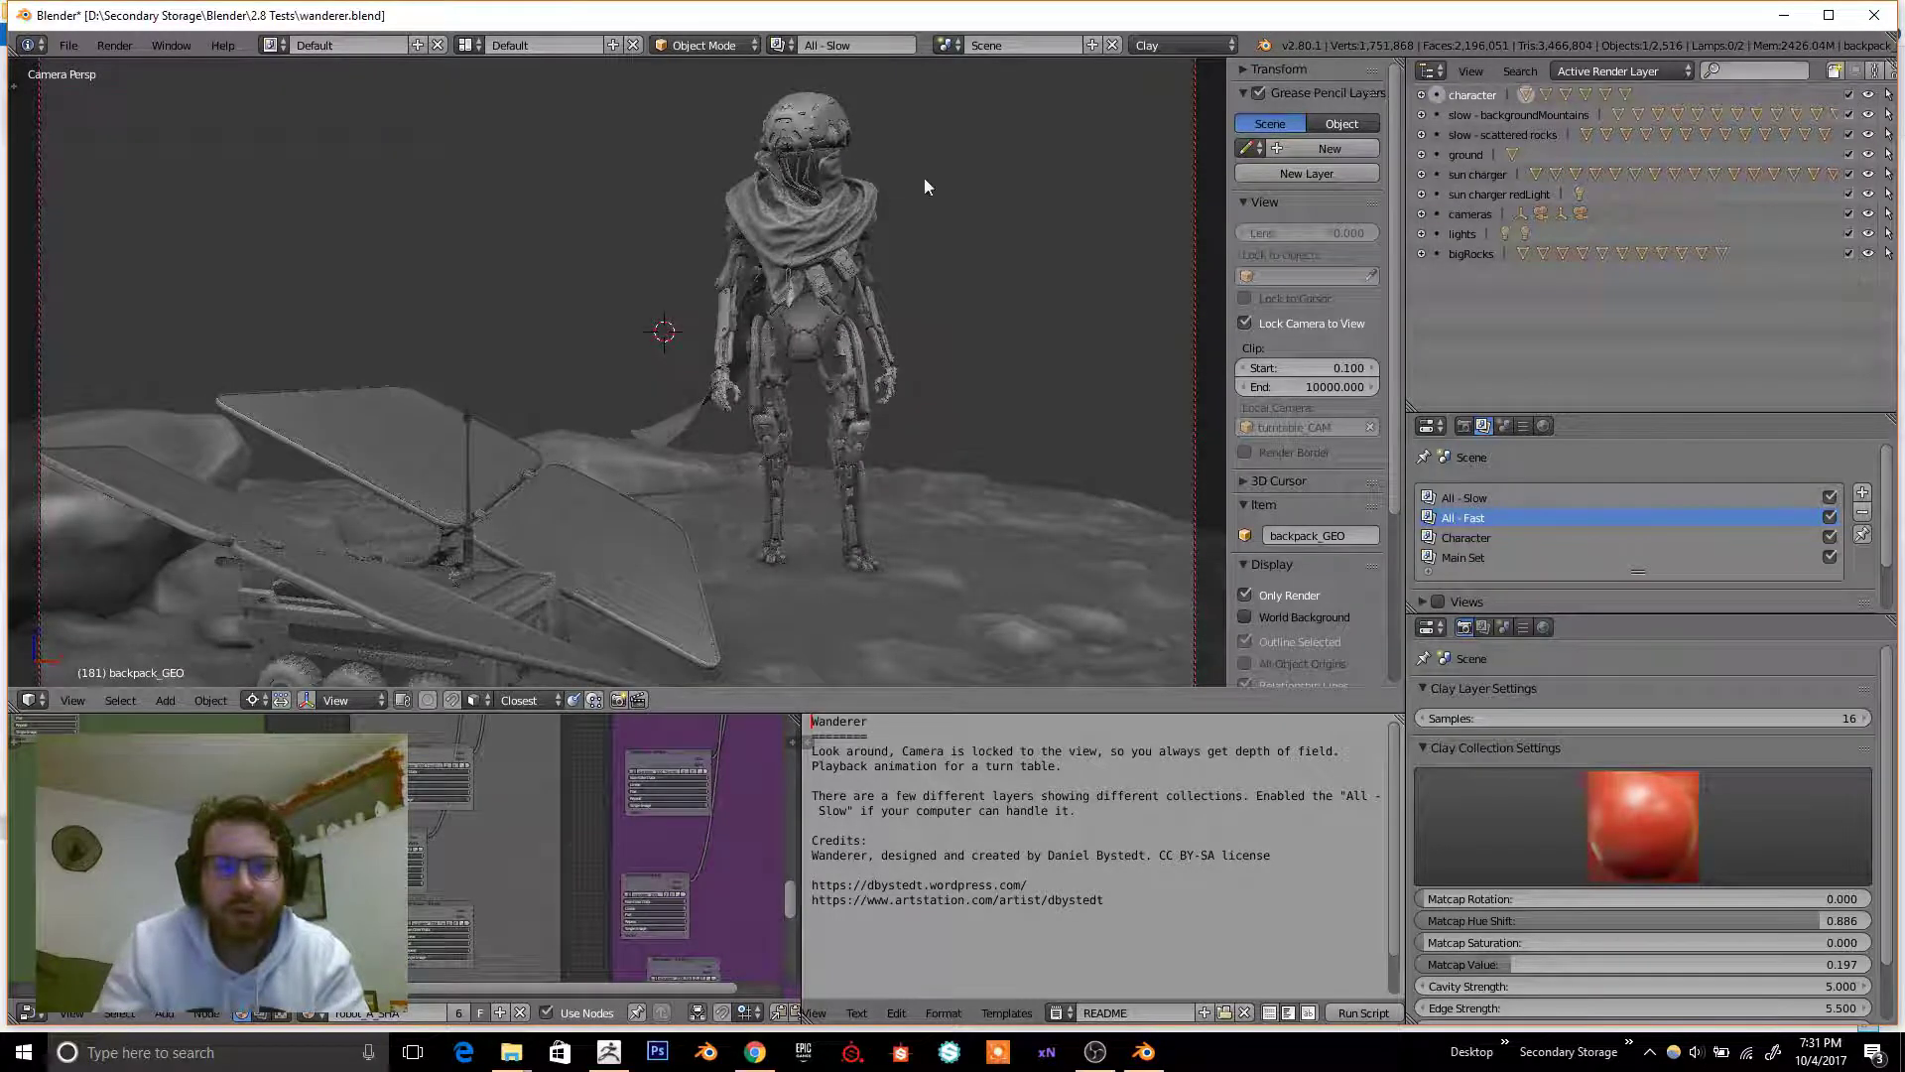
pyautogui.click(778, 45)
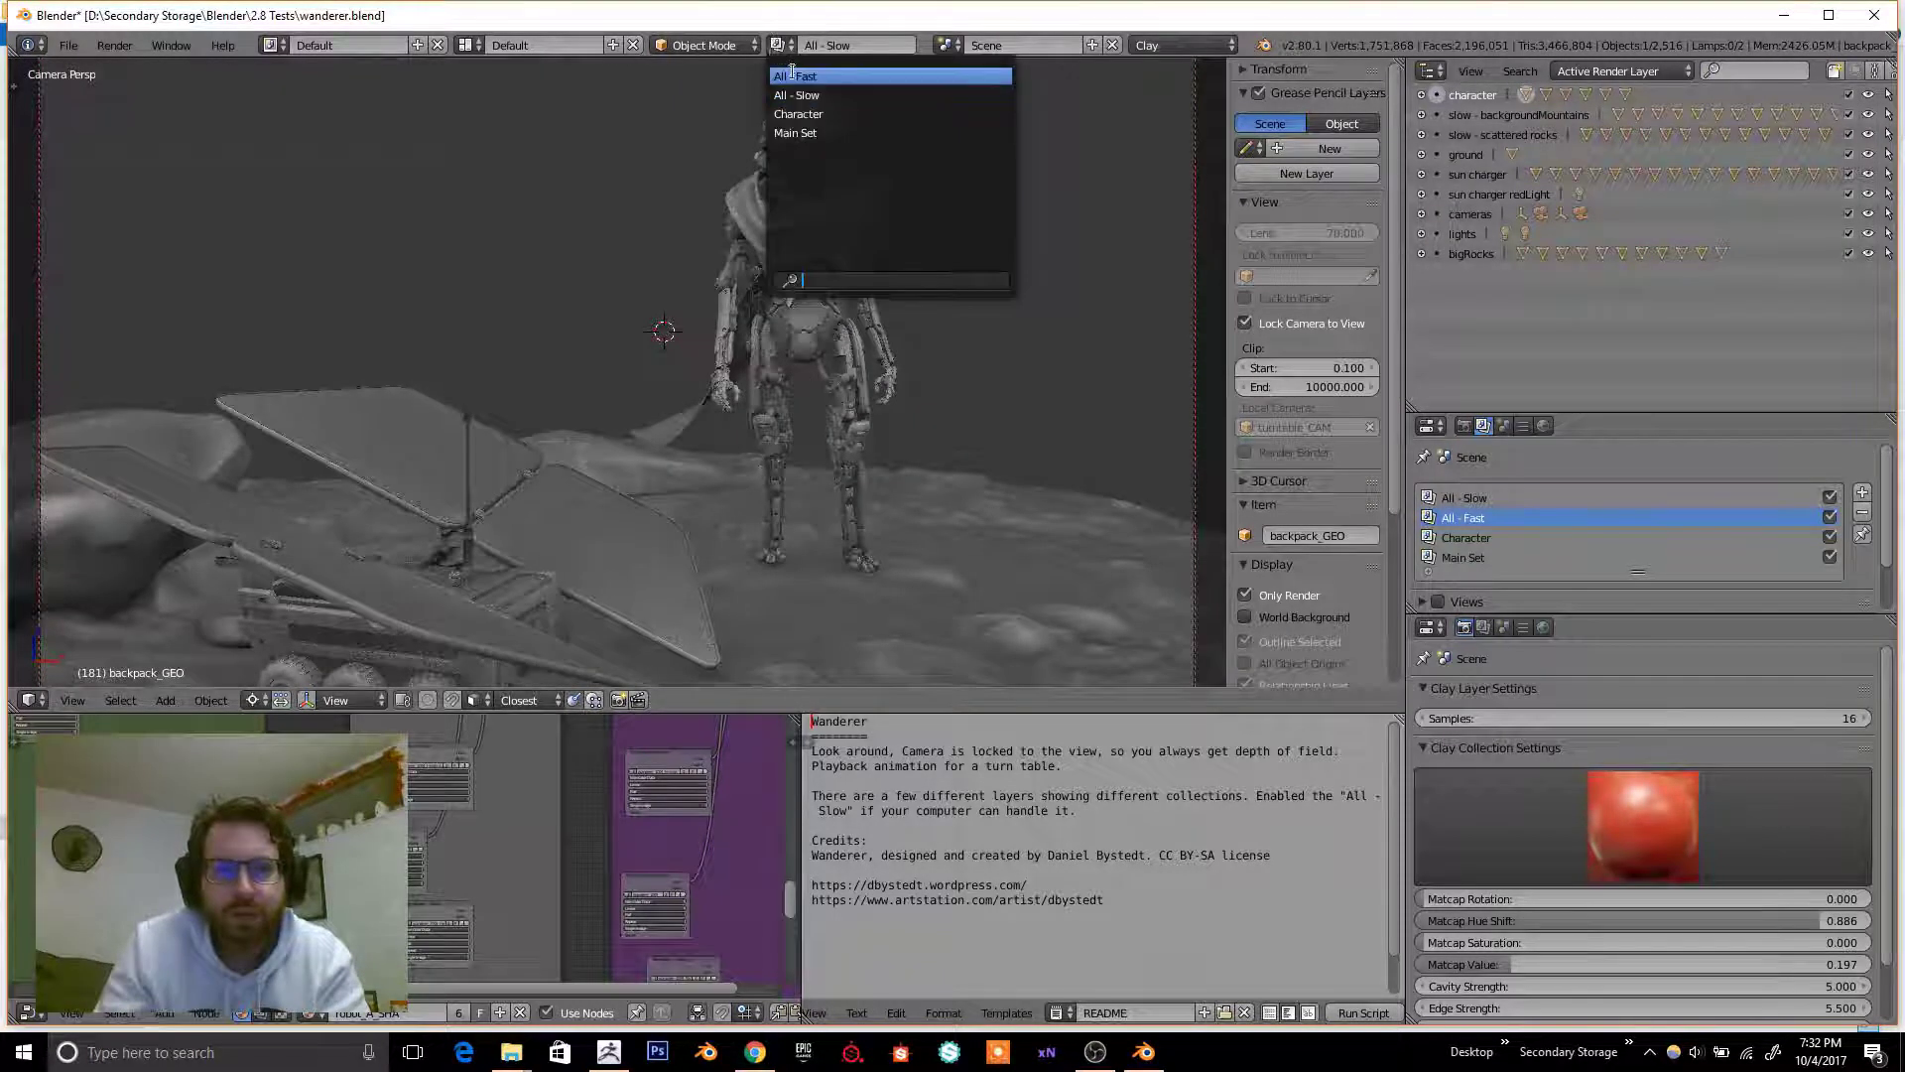
# - Show the All - Fast layer, select the character's body, and apply the cyan matcap after trying pink
pyautogui.click(793, 76)
pyautogui.rightClick(820, 330)
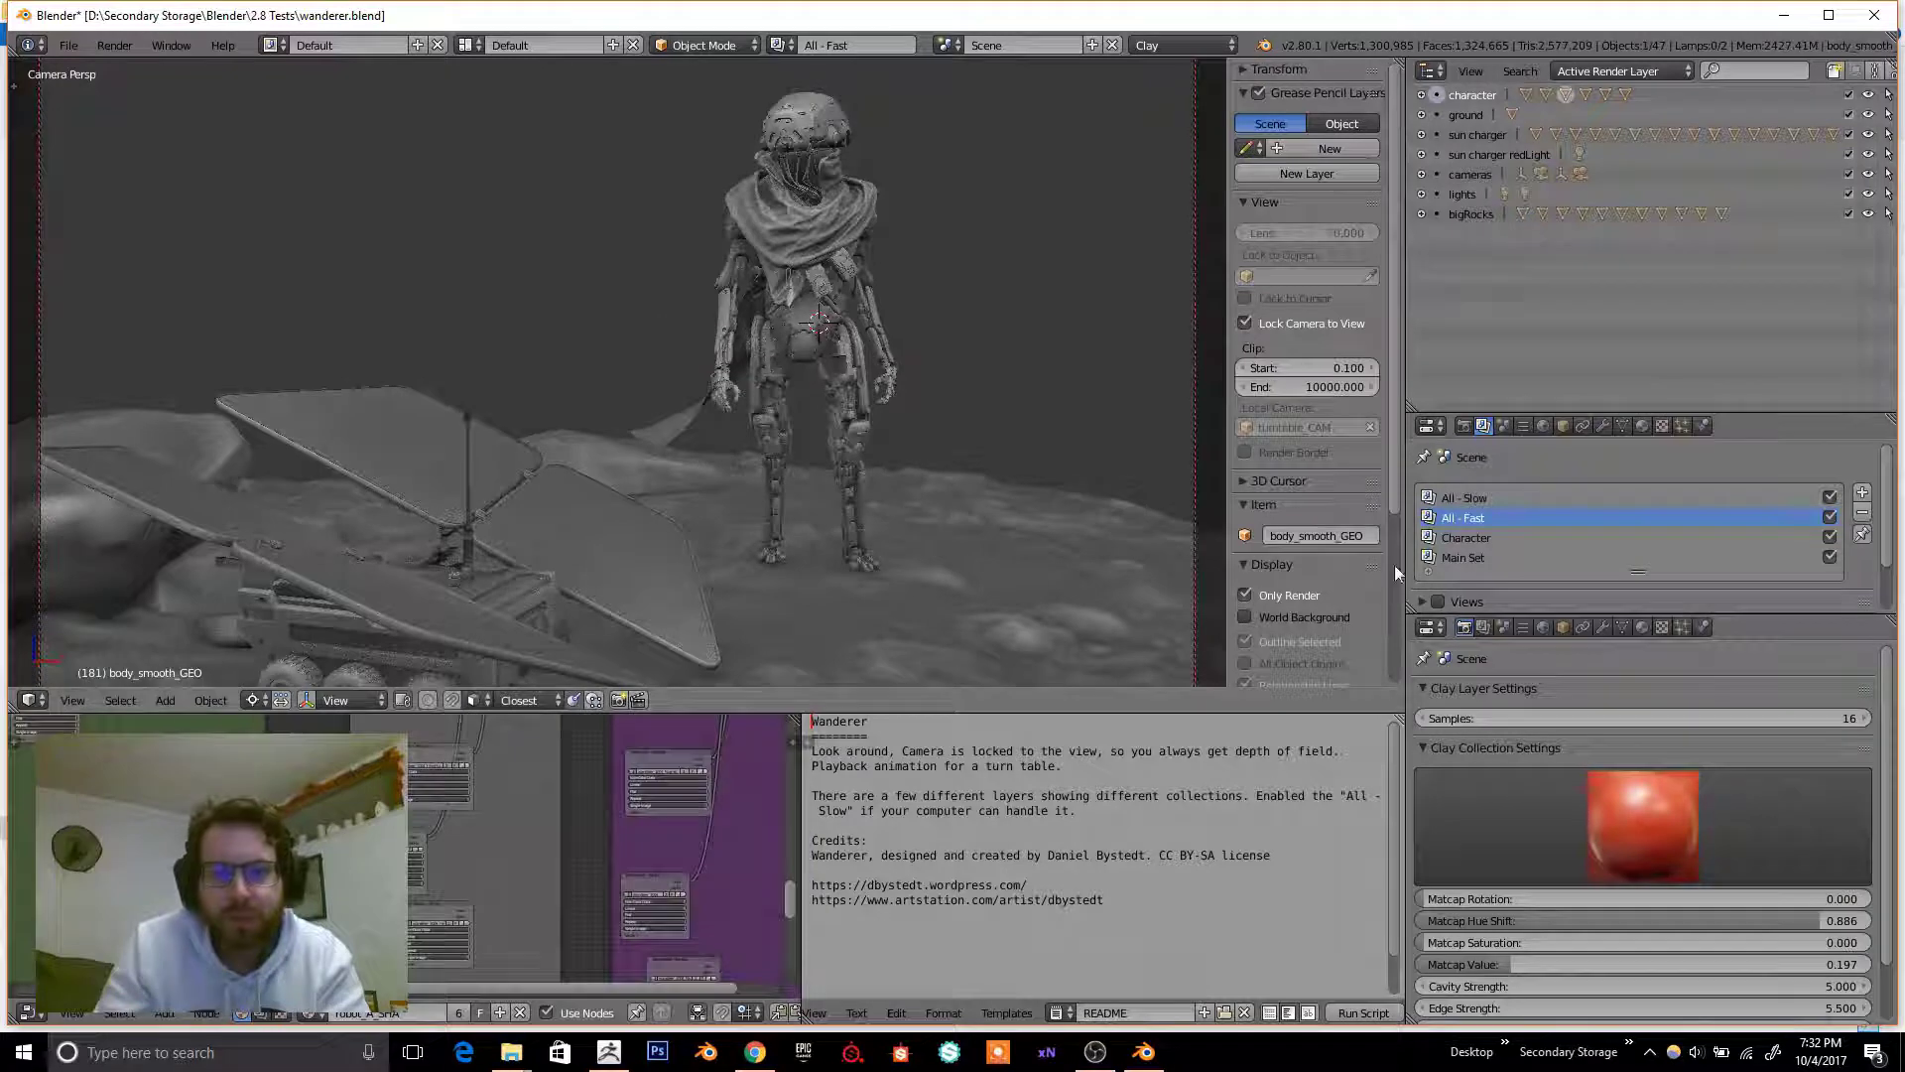
pyautogui.click(1669, 824)
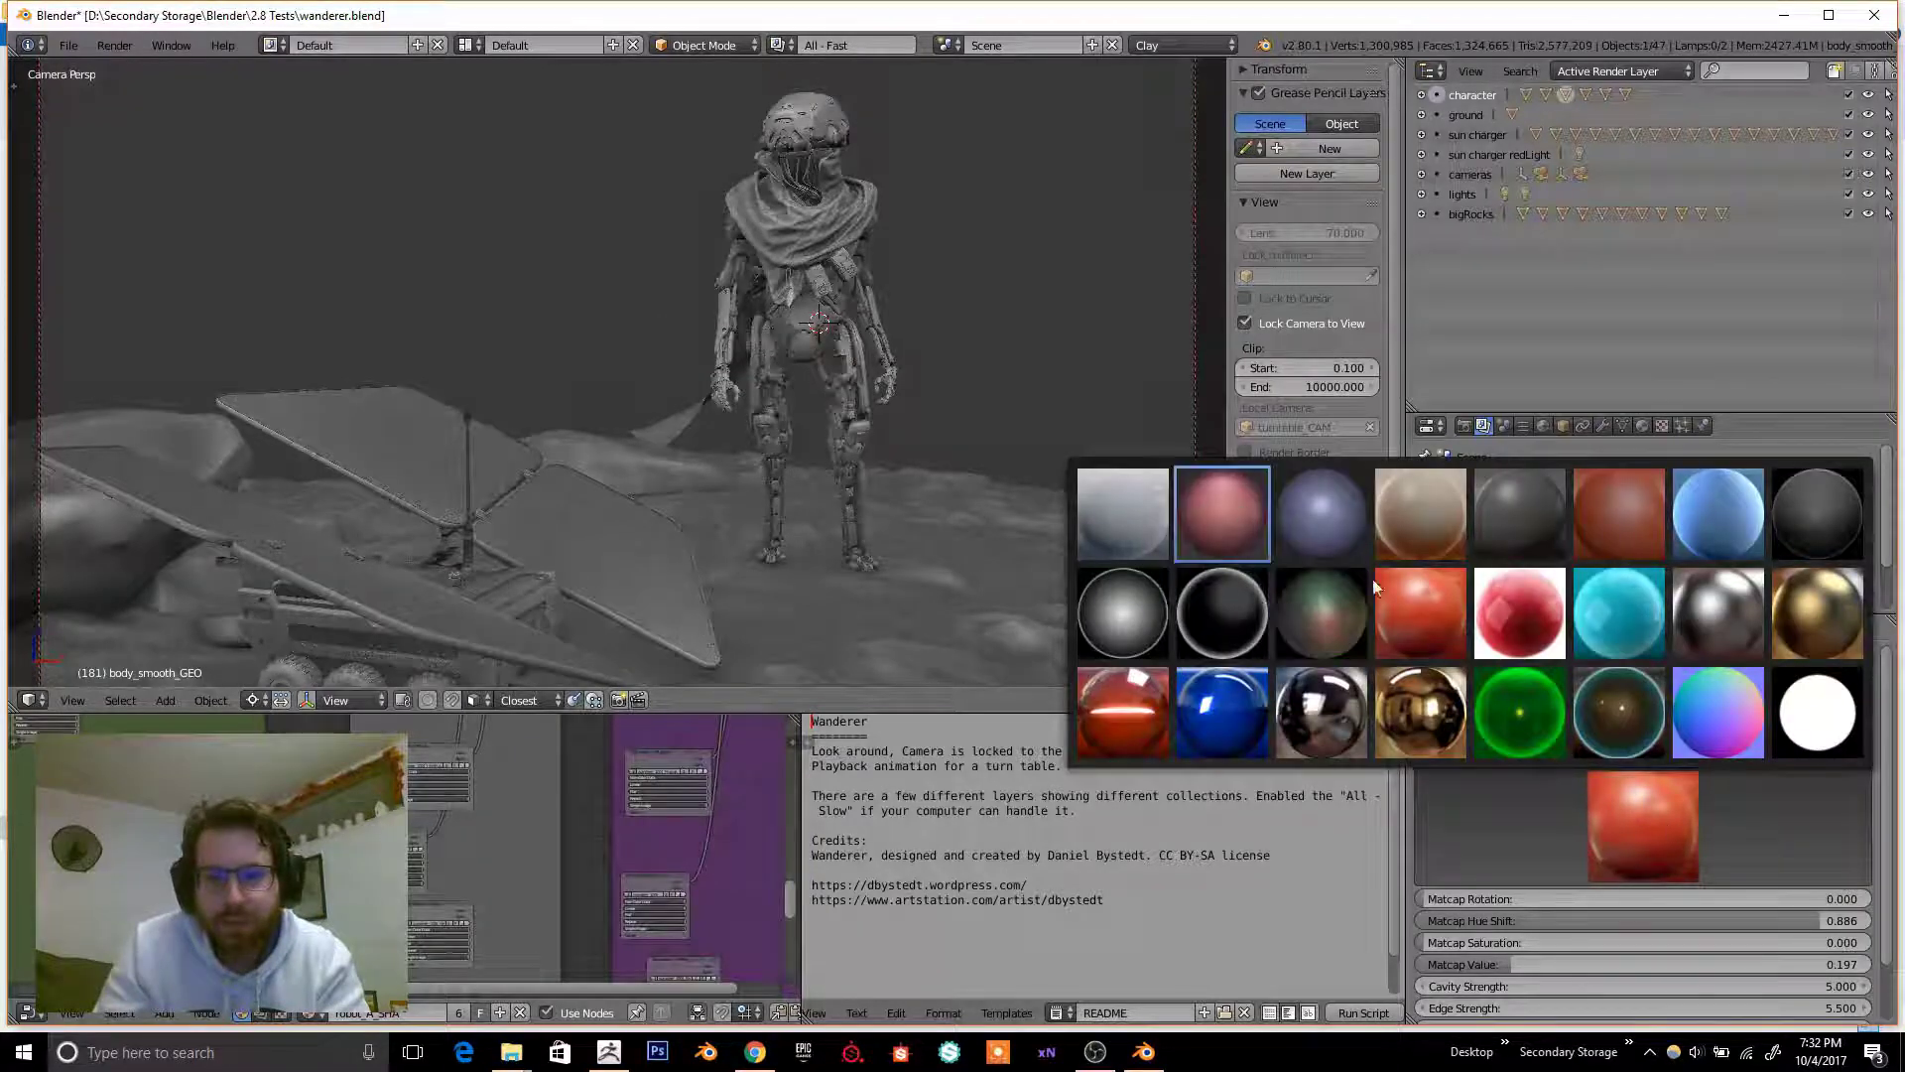
pyautogui.click(1403, 643)
pyautogui.click(1635, 802)
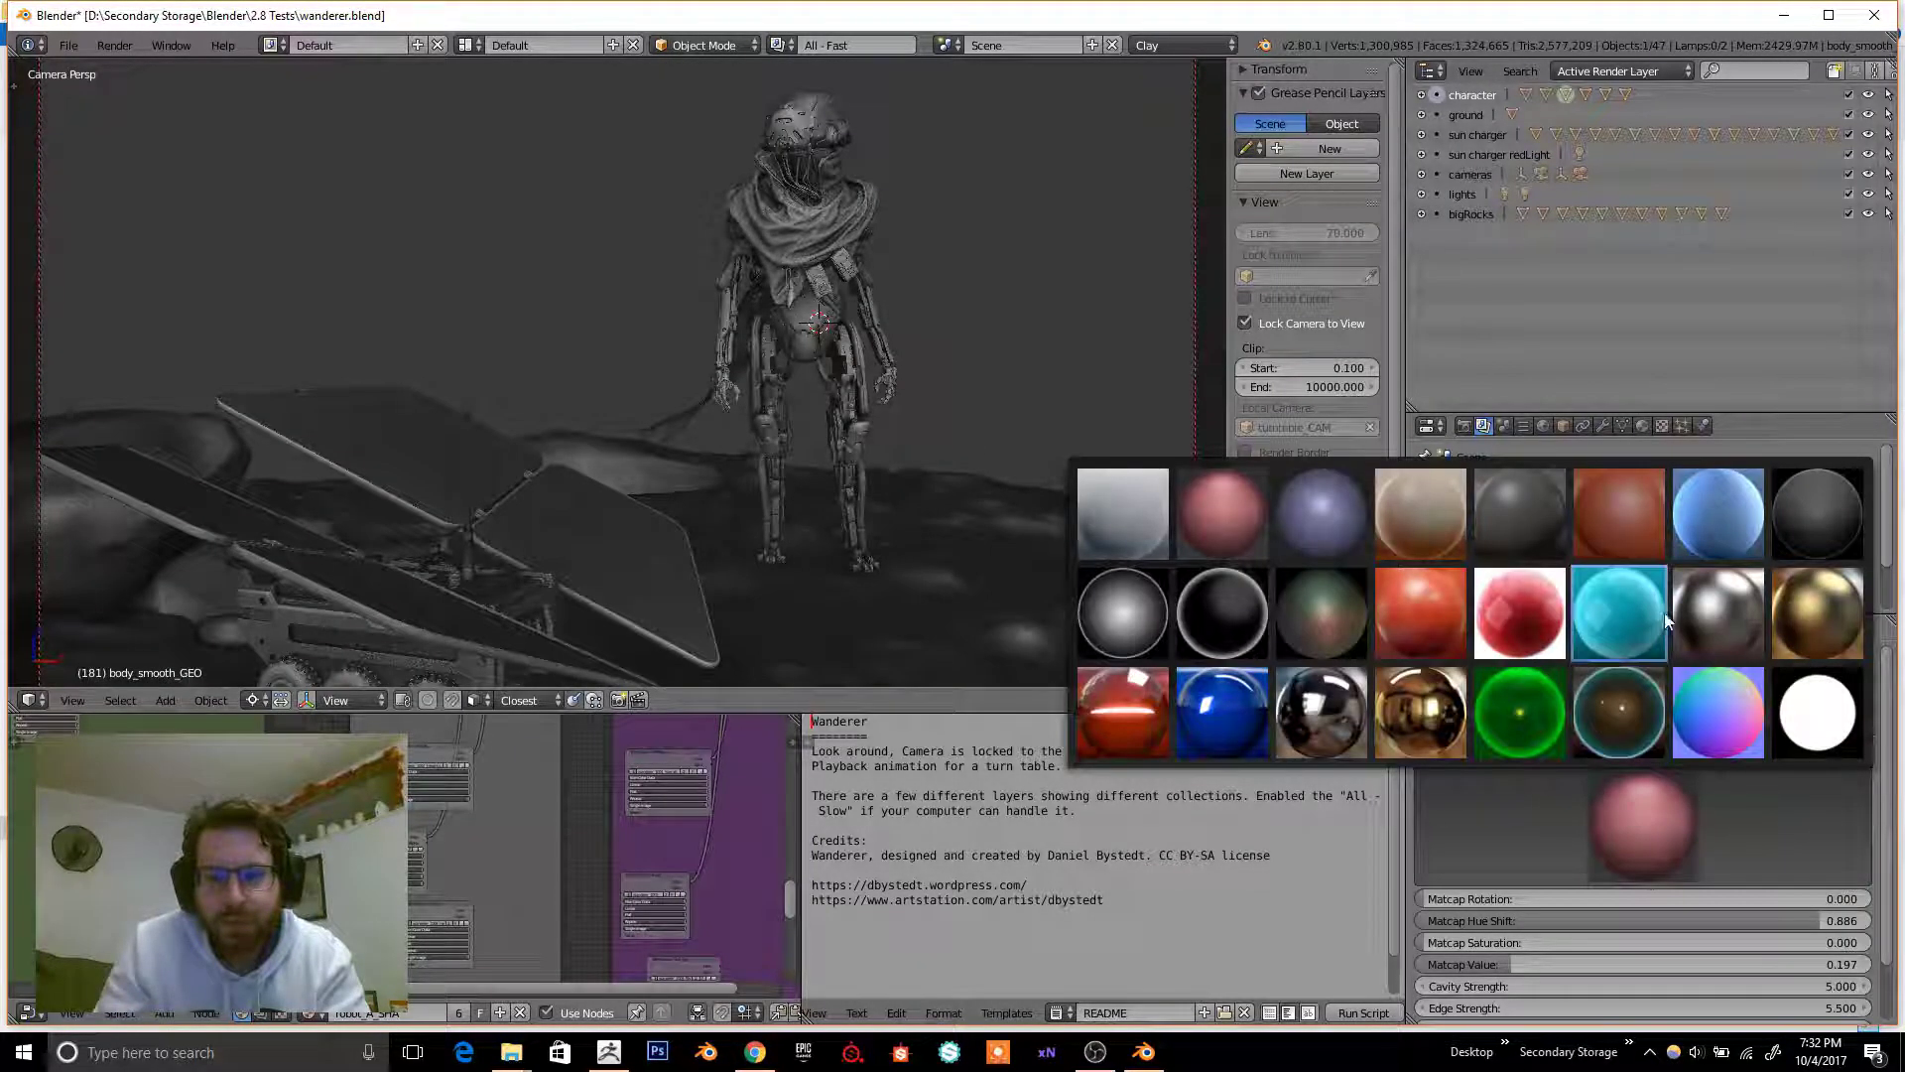
pyautogui.click(1637, 620)
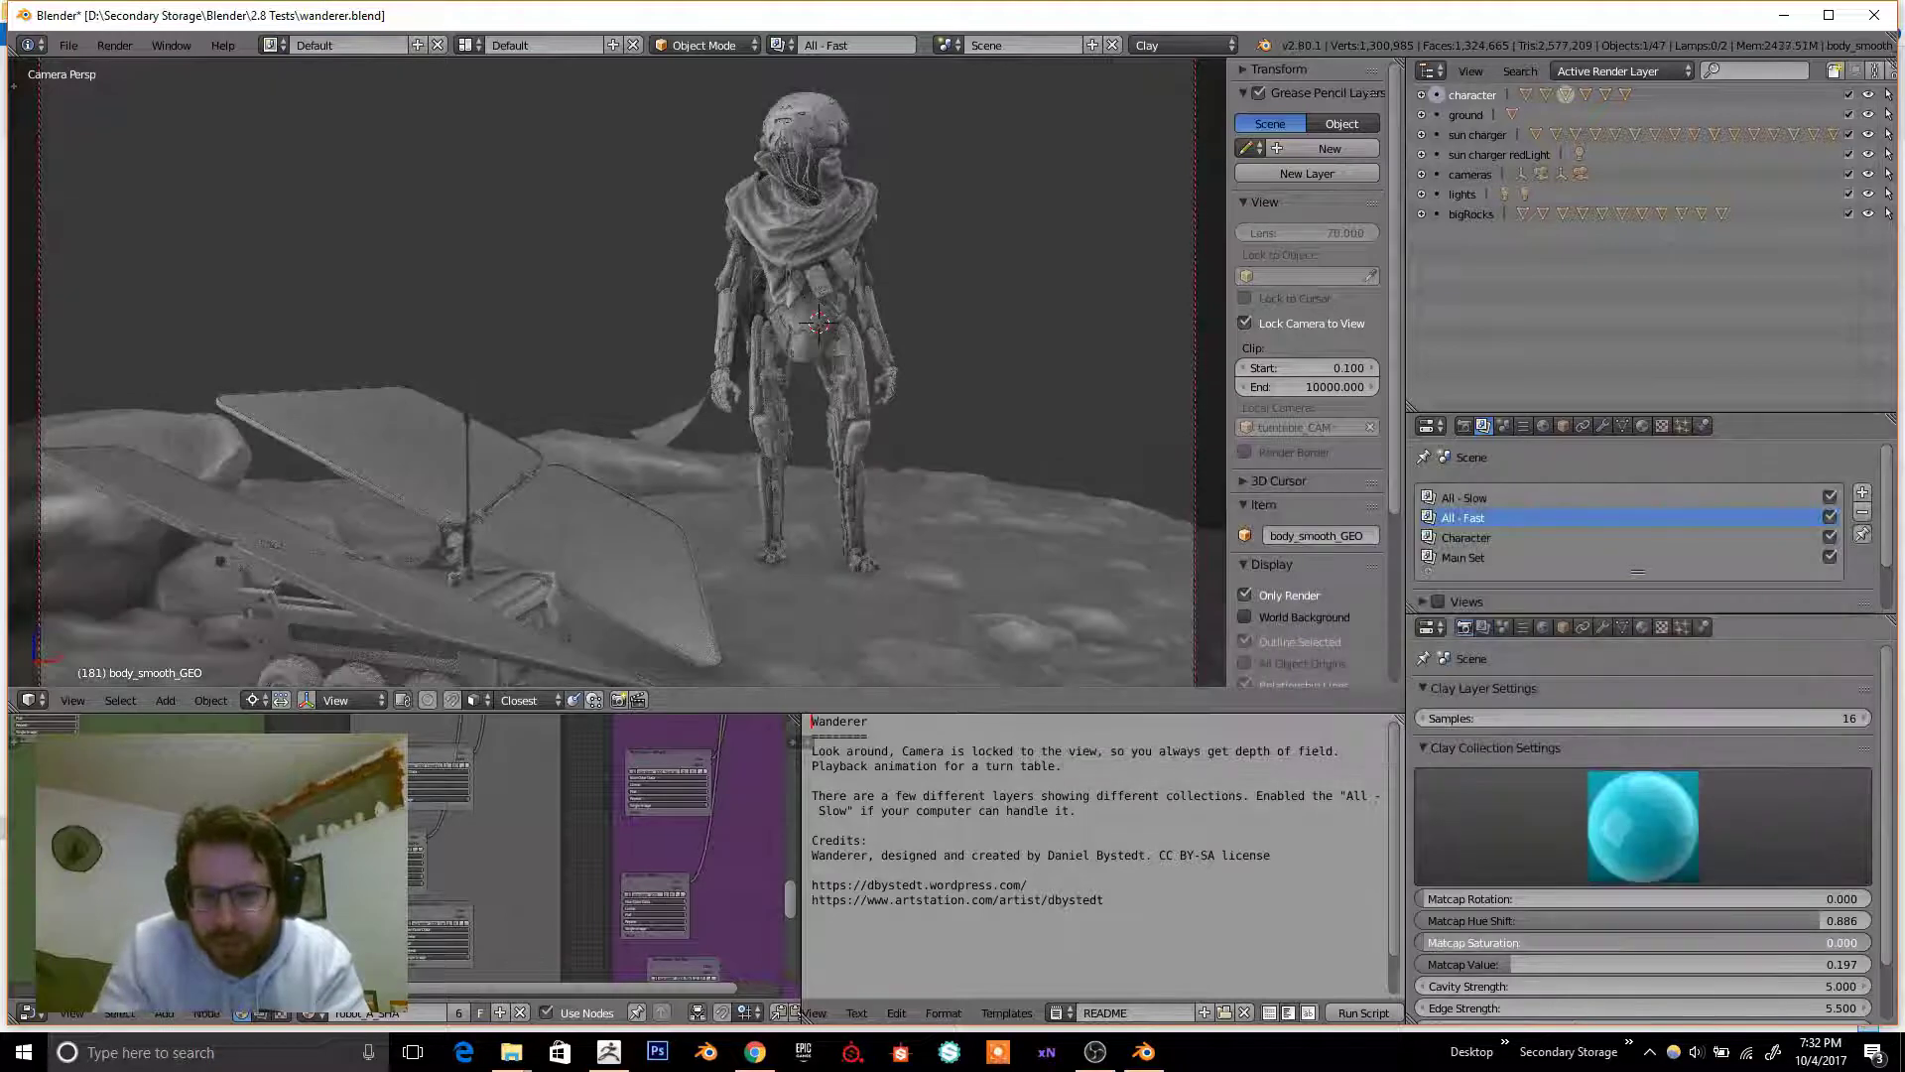
# - Set matcap saturation to 0.356 and hue shift to 0.410 for teal, then play the turntable
pyautogui.moveTo(1607, 942); pyautogui.dragTo(1663, 952)
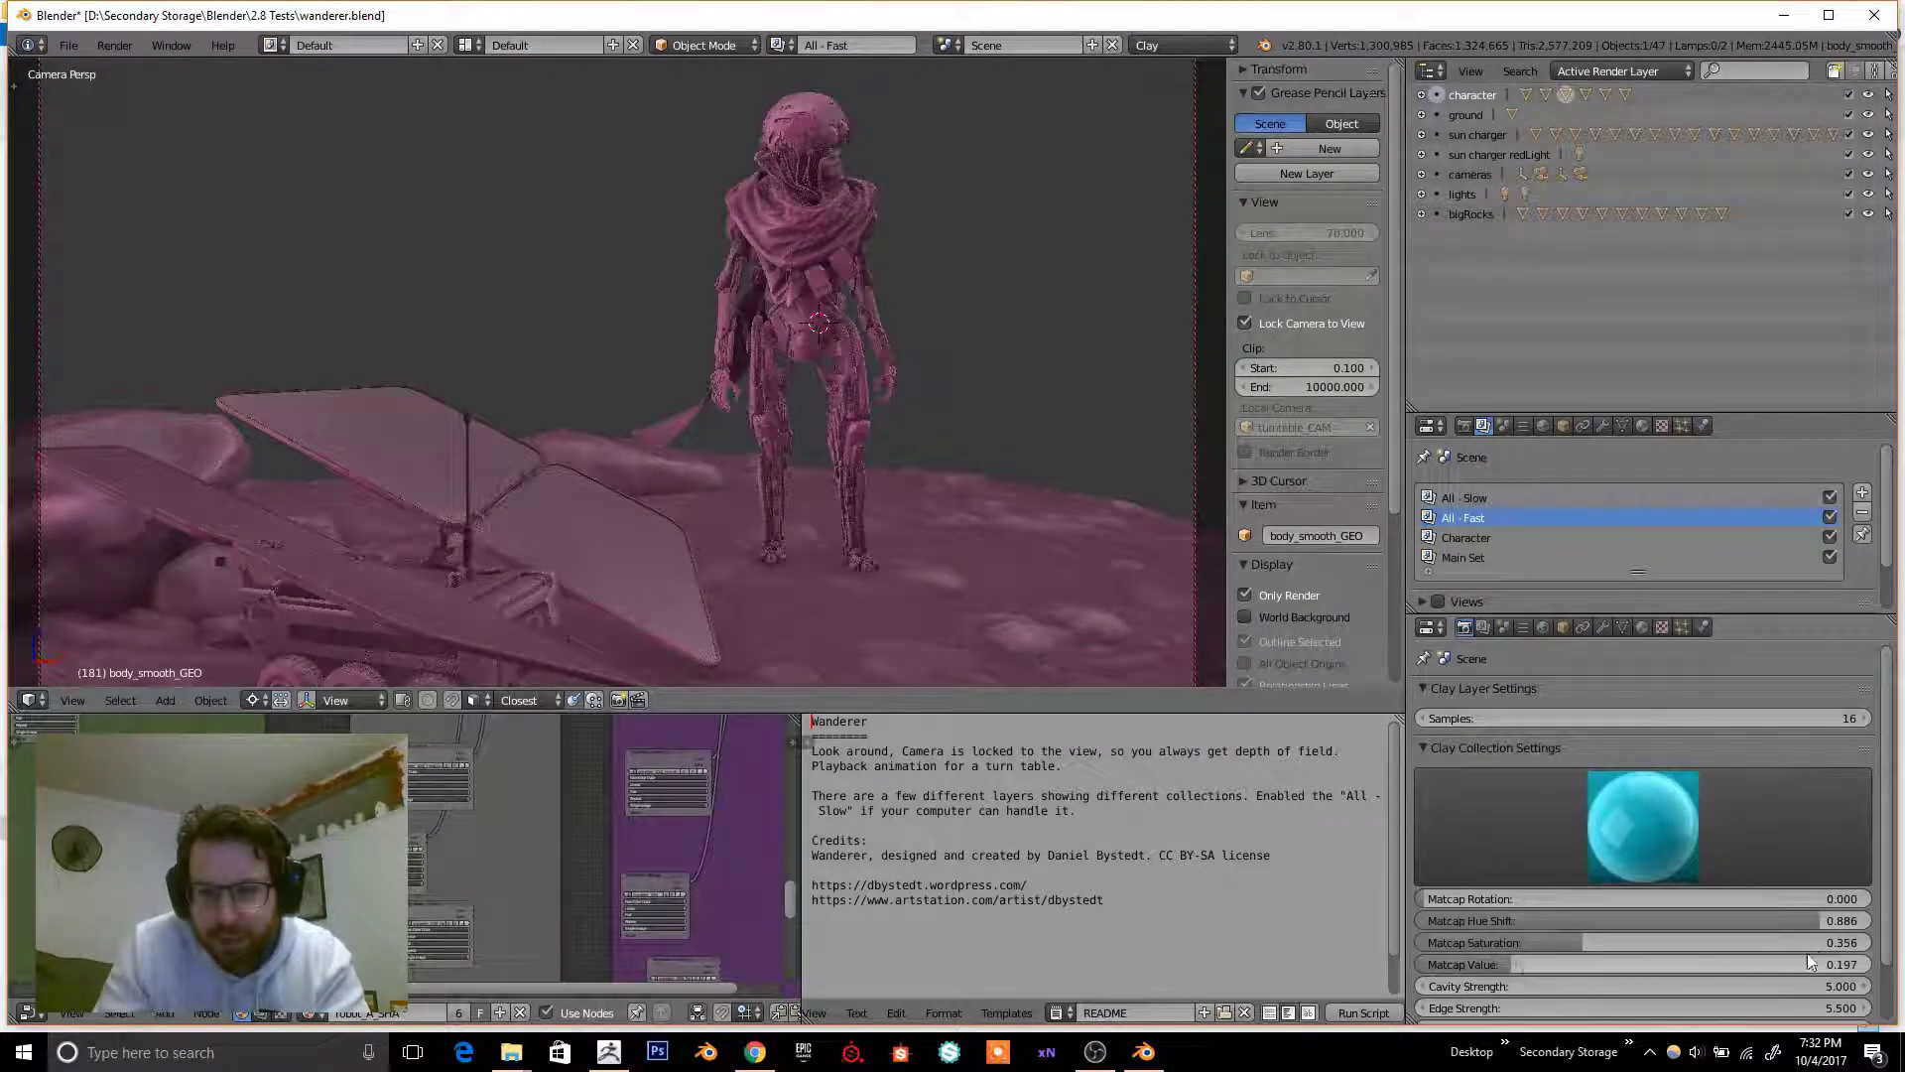
pyautogui.moveTo(1637, 921); pyautogui.dragTo(1518, 920)
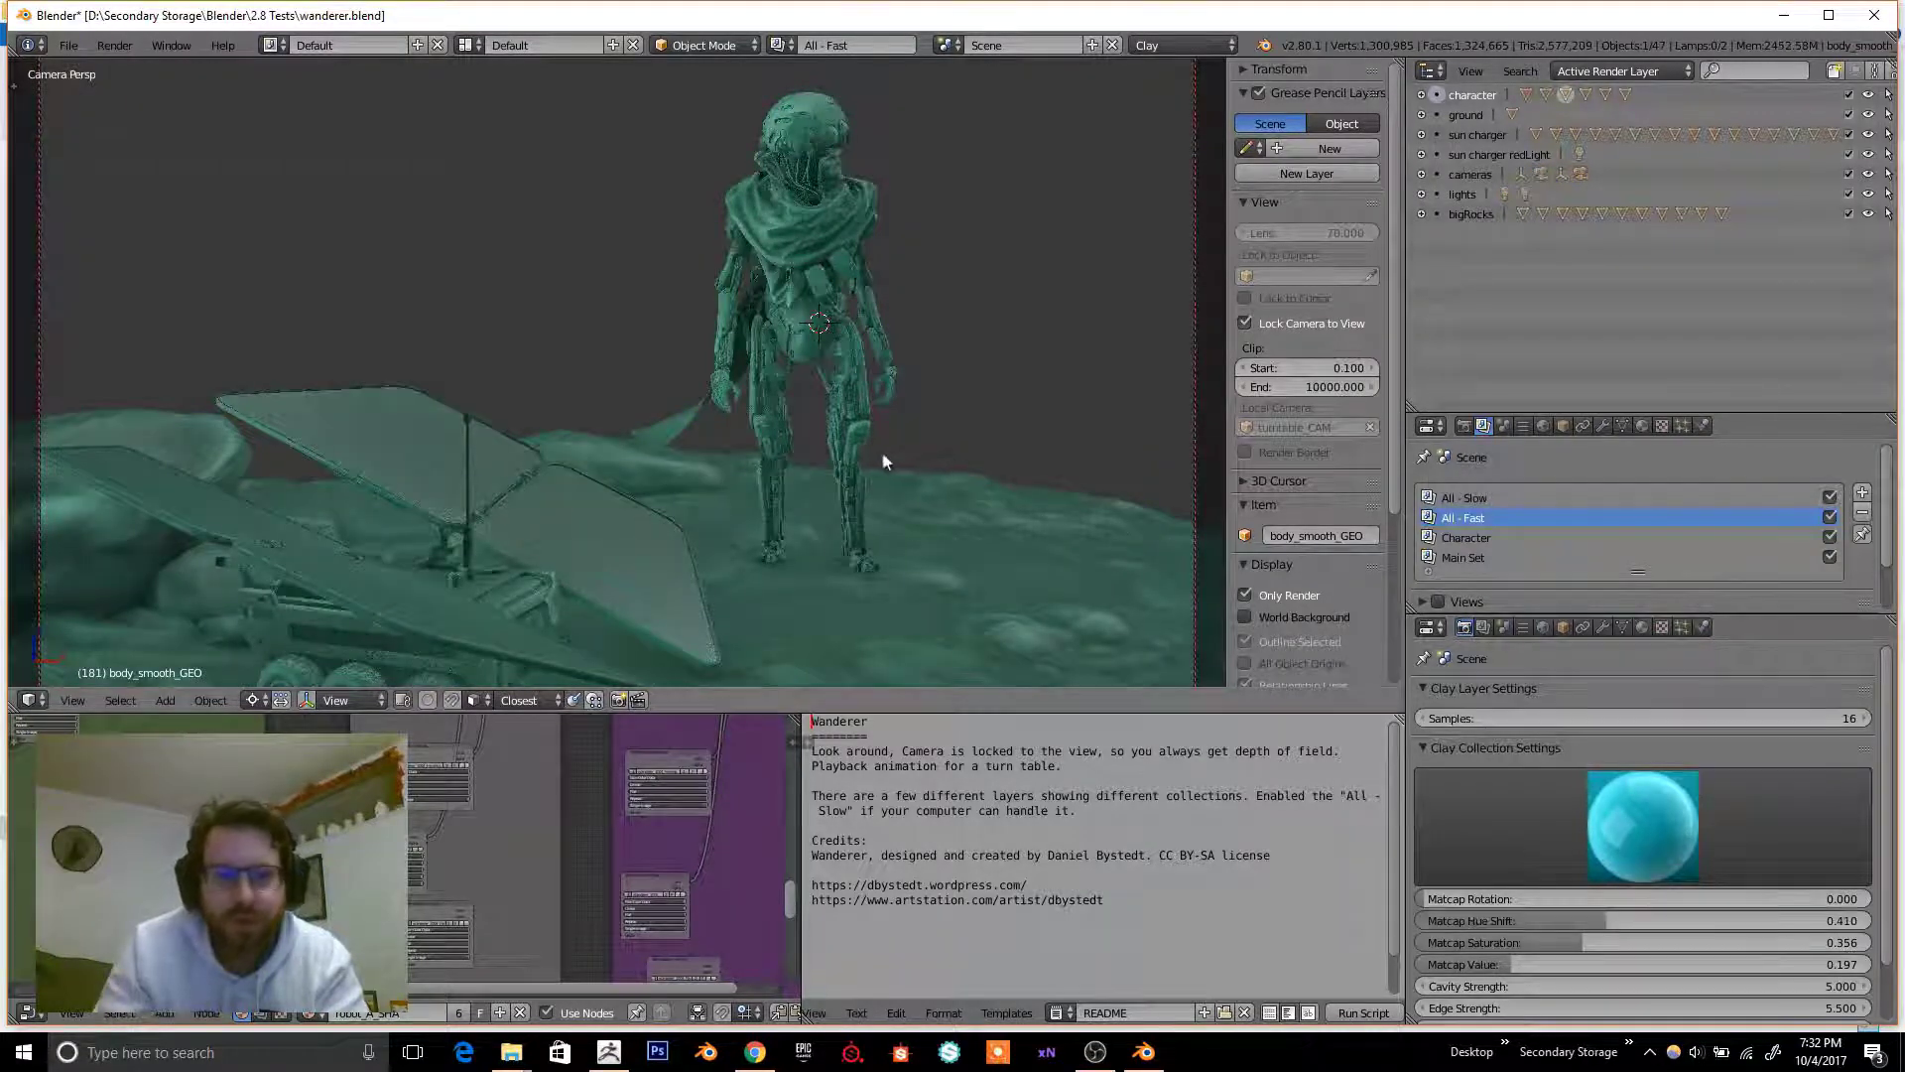
pyautogui.hotkey('alt', 'a')
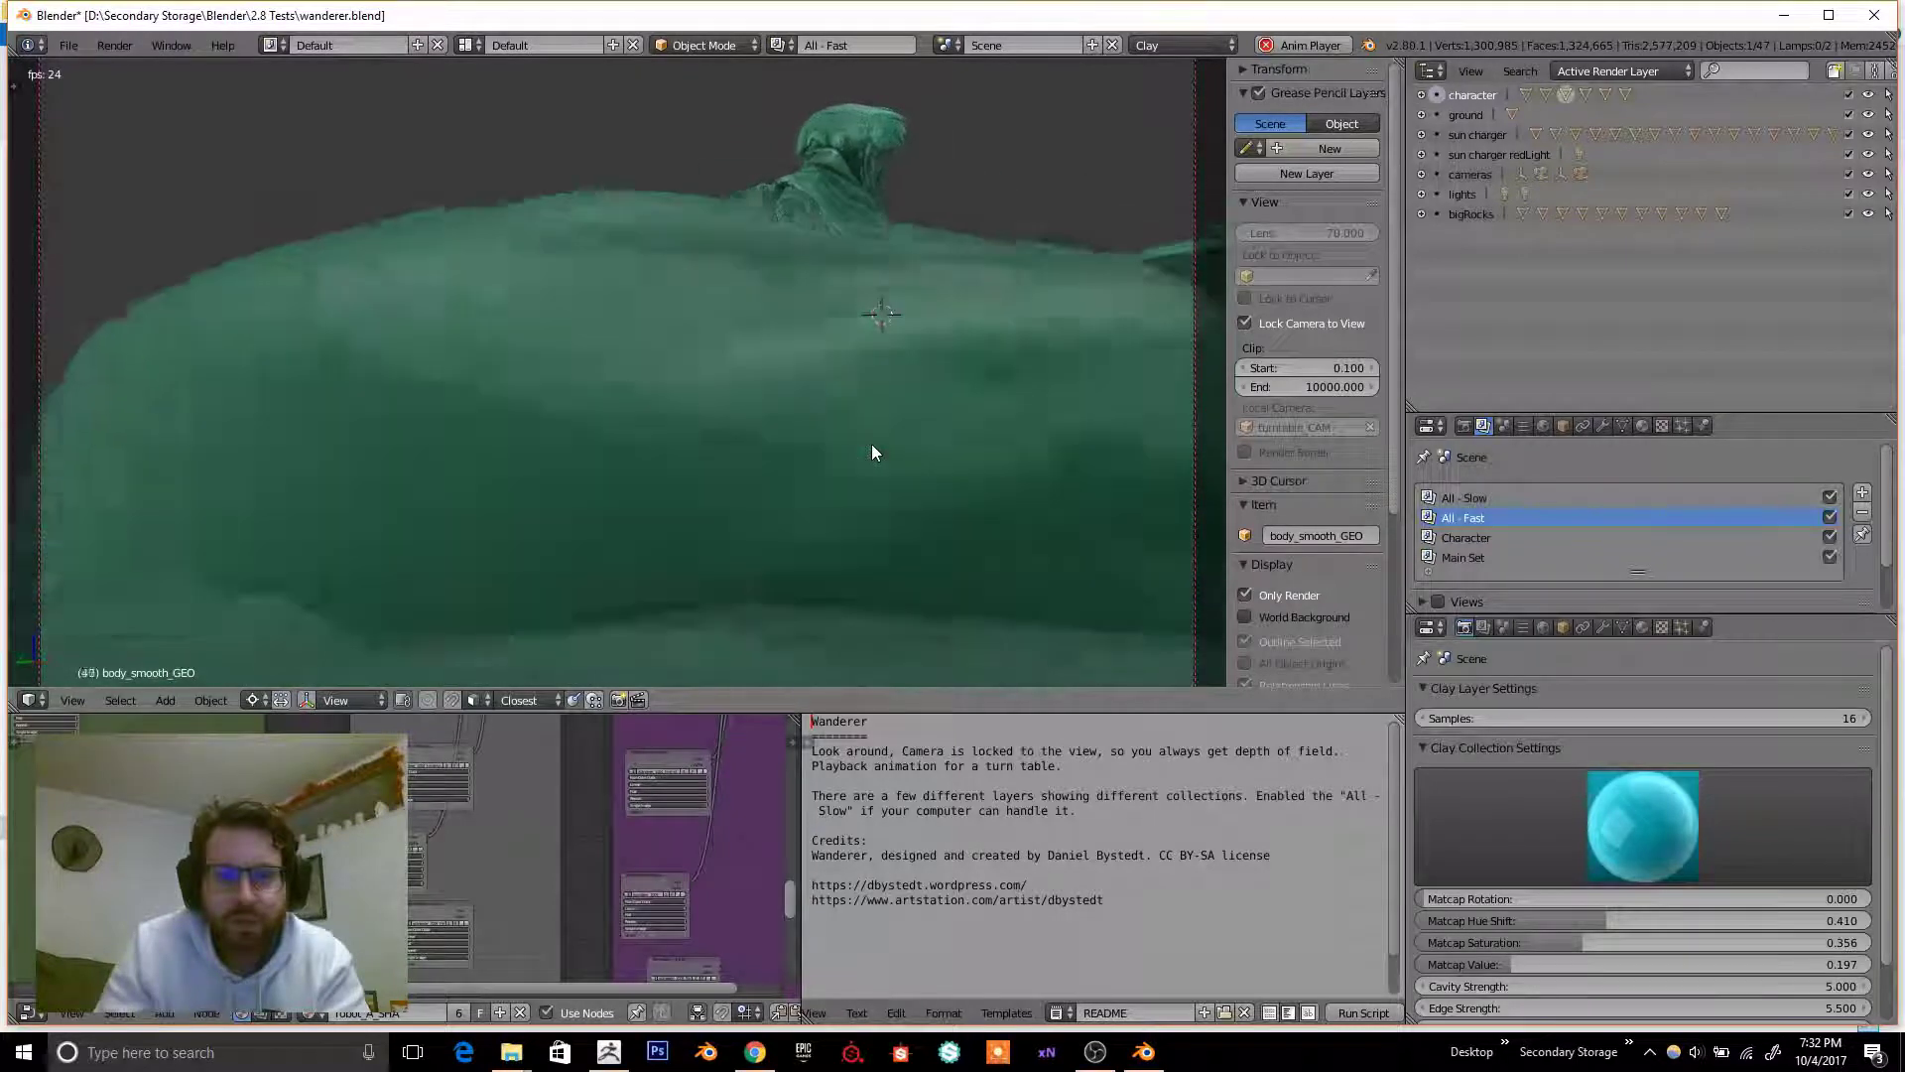
# - Stop the turntable and switch through the All - Slow and Character render layers
pyautogui.hotkey('alt', 'a')
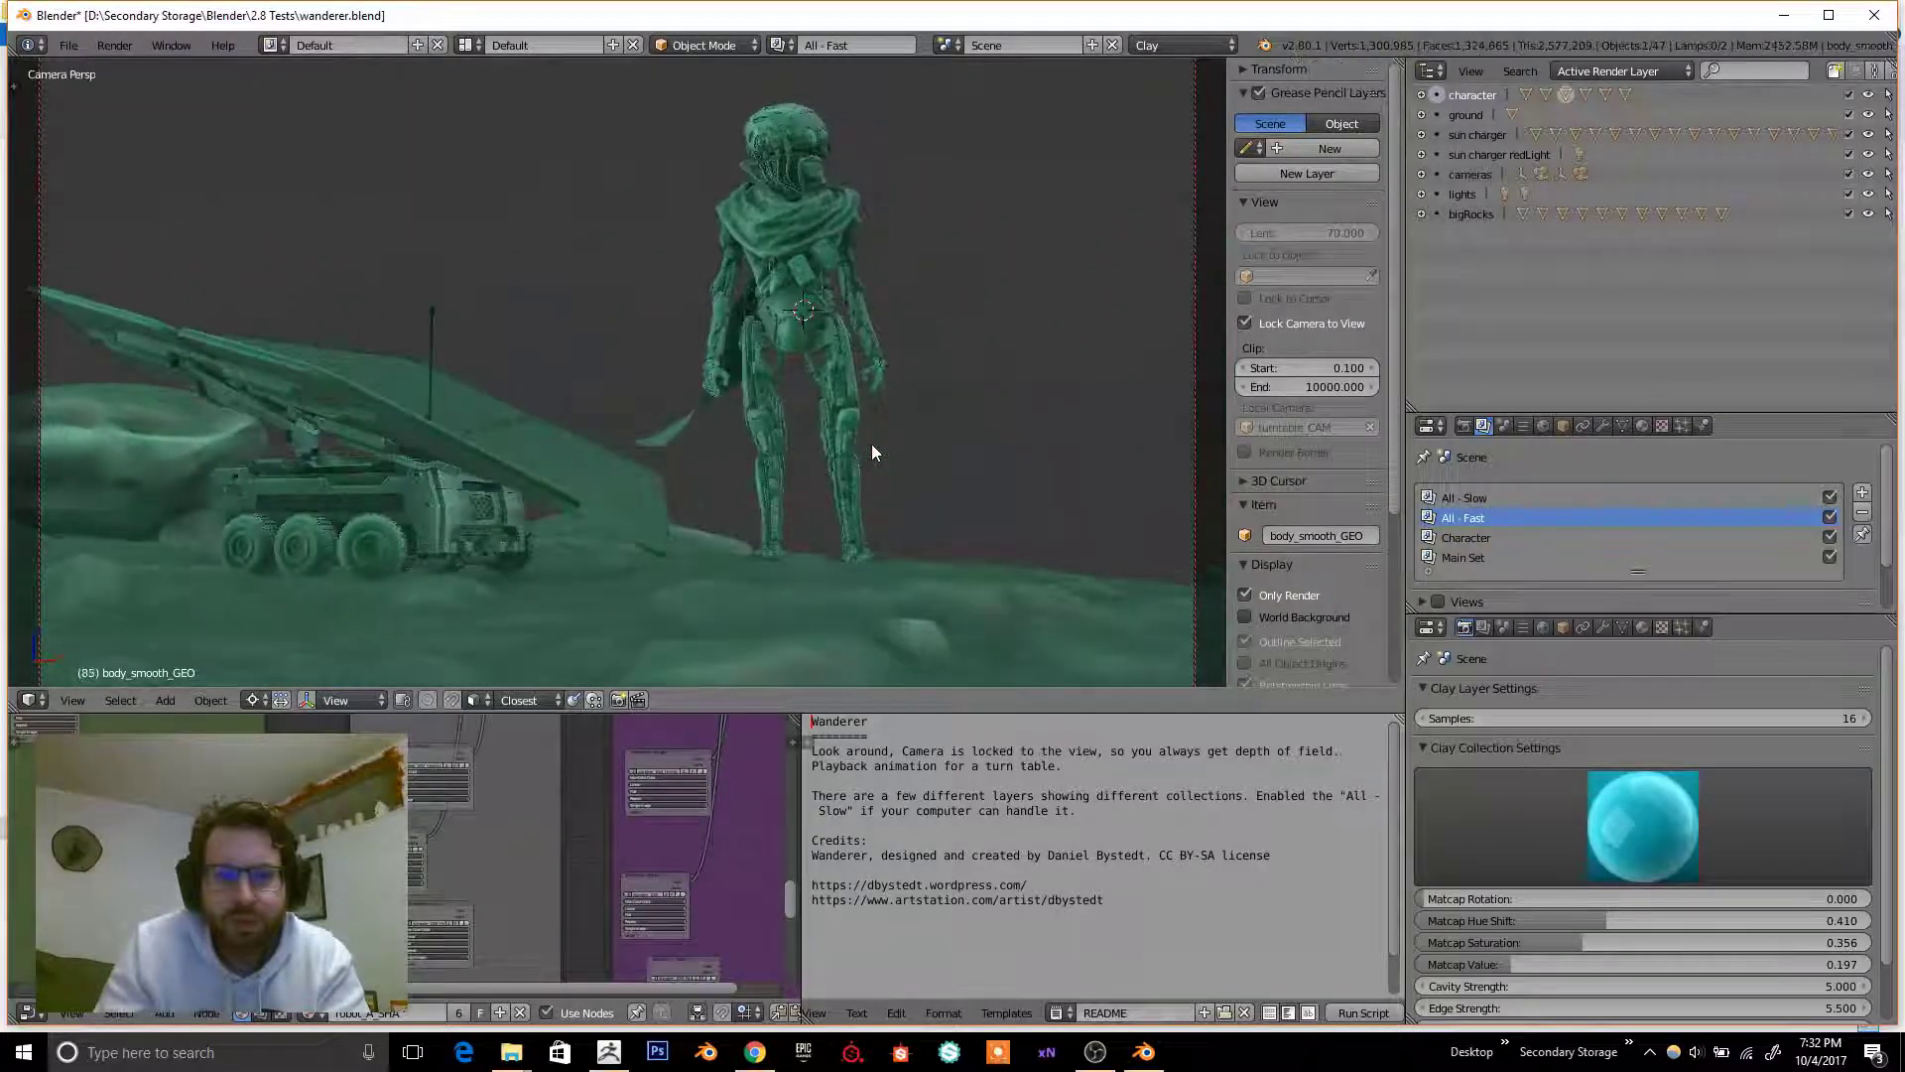
pyautogui.click(823, 44)
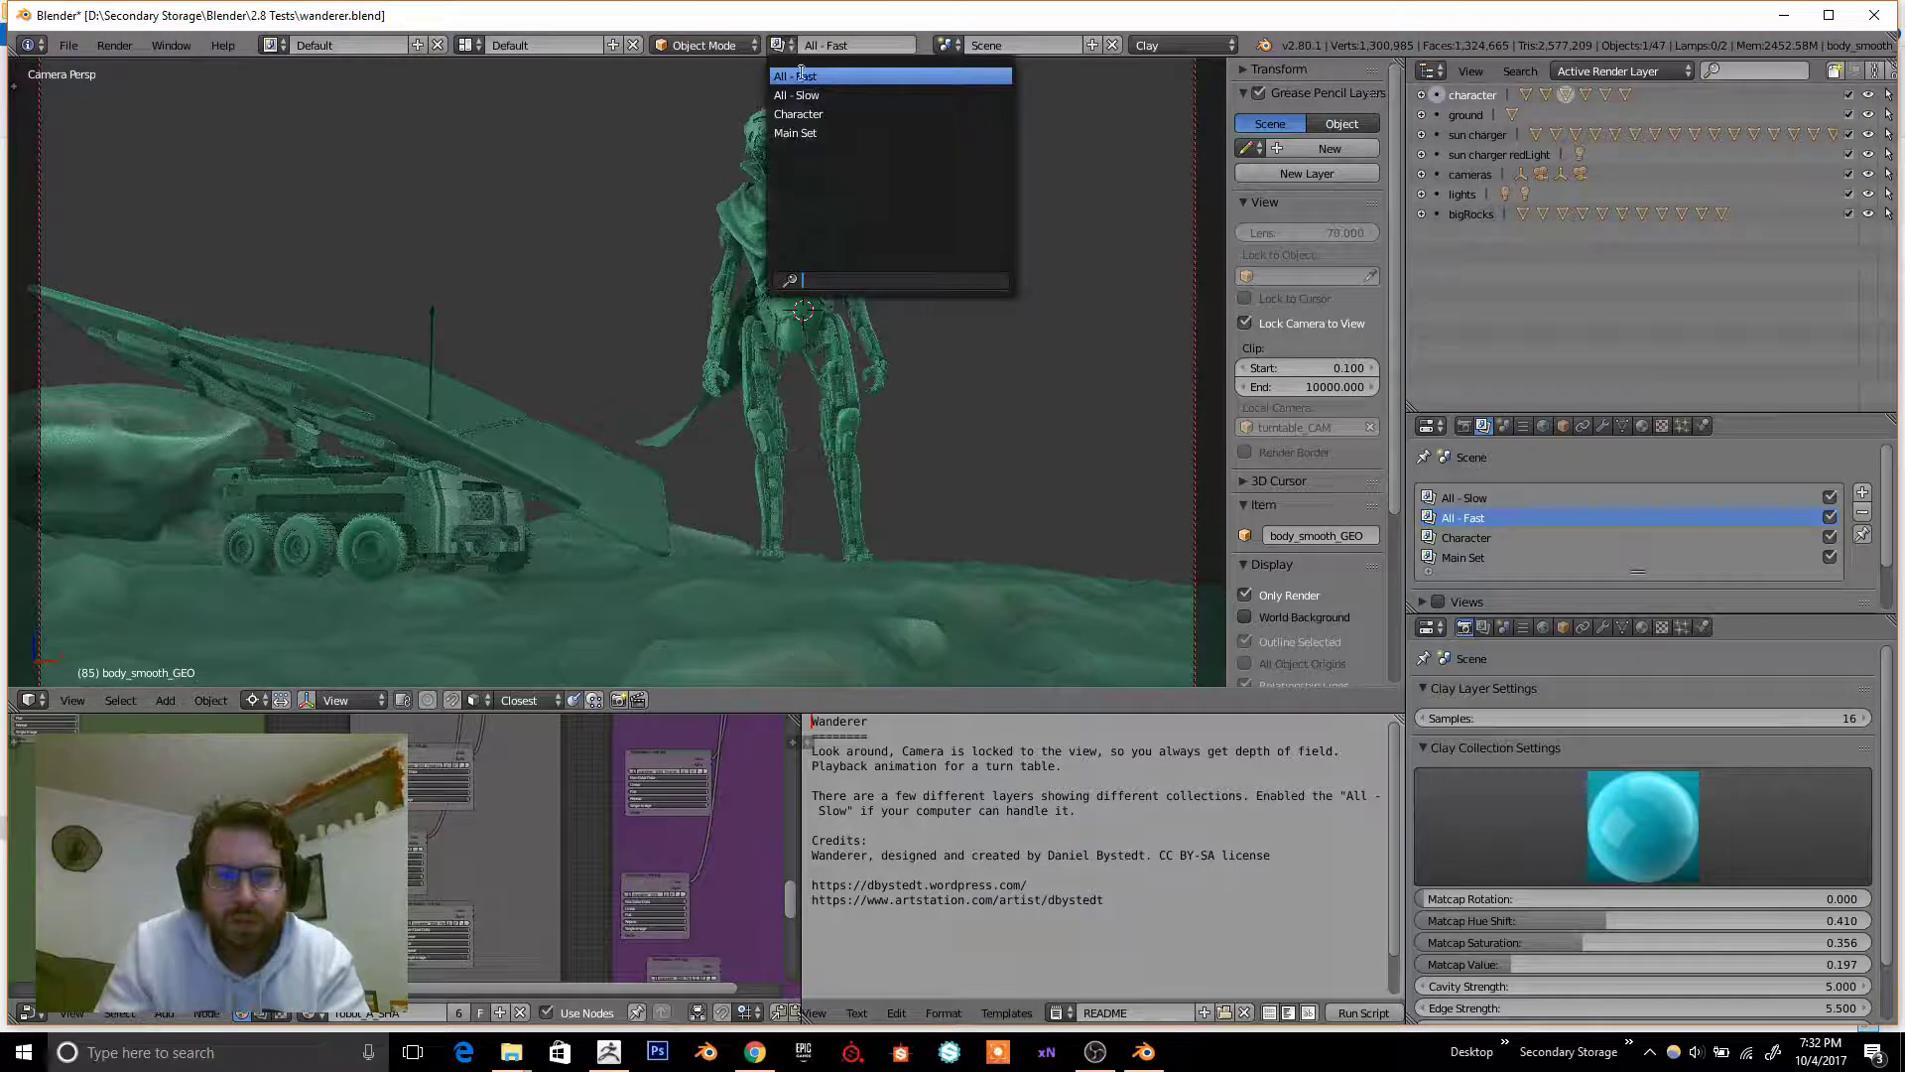
pyautogui.click(802, 94)
pyautogui.click(829, 45)
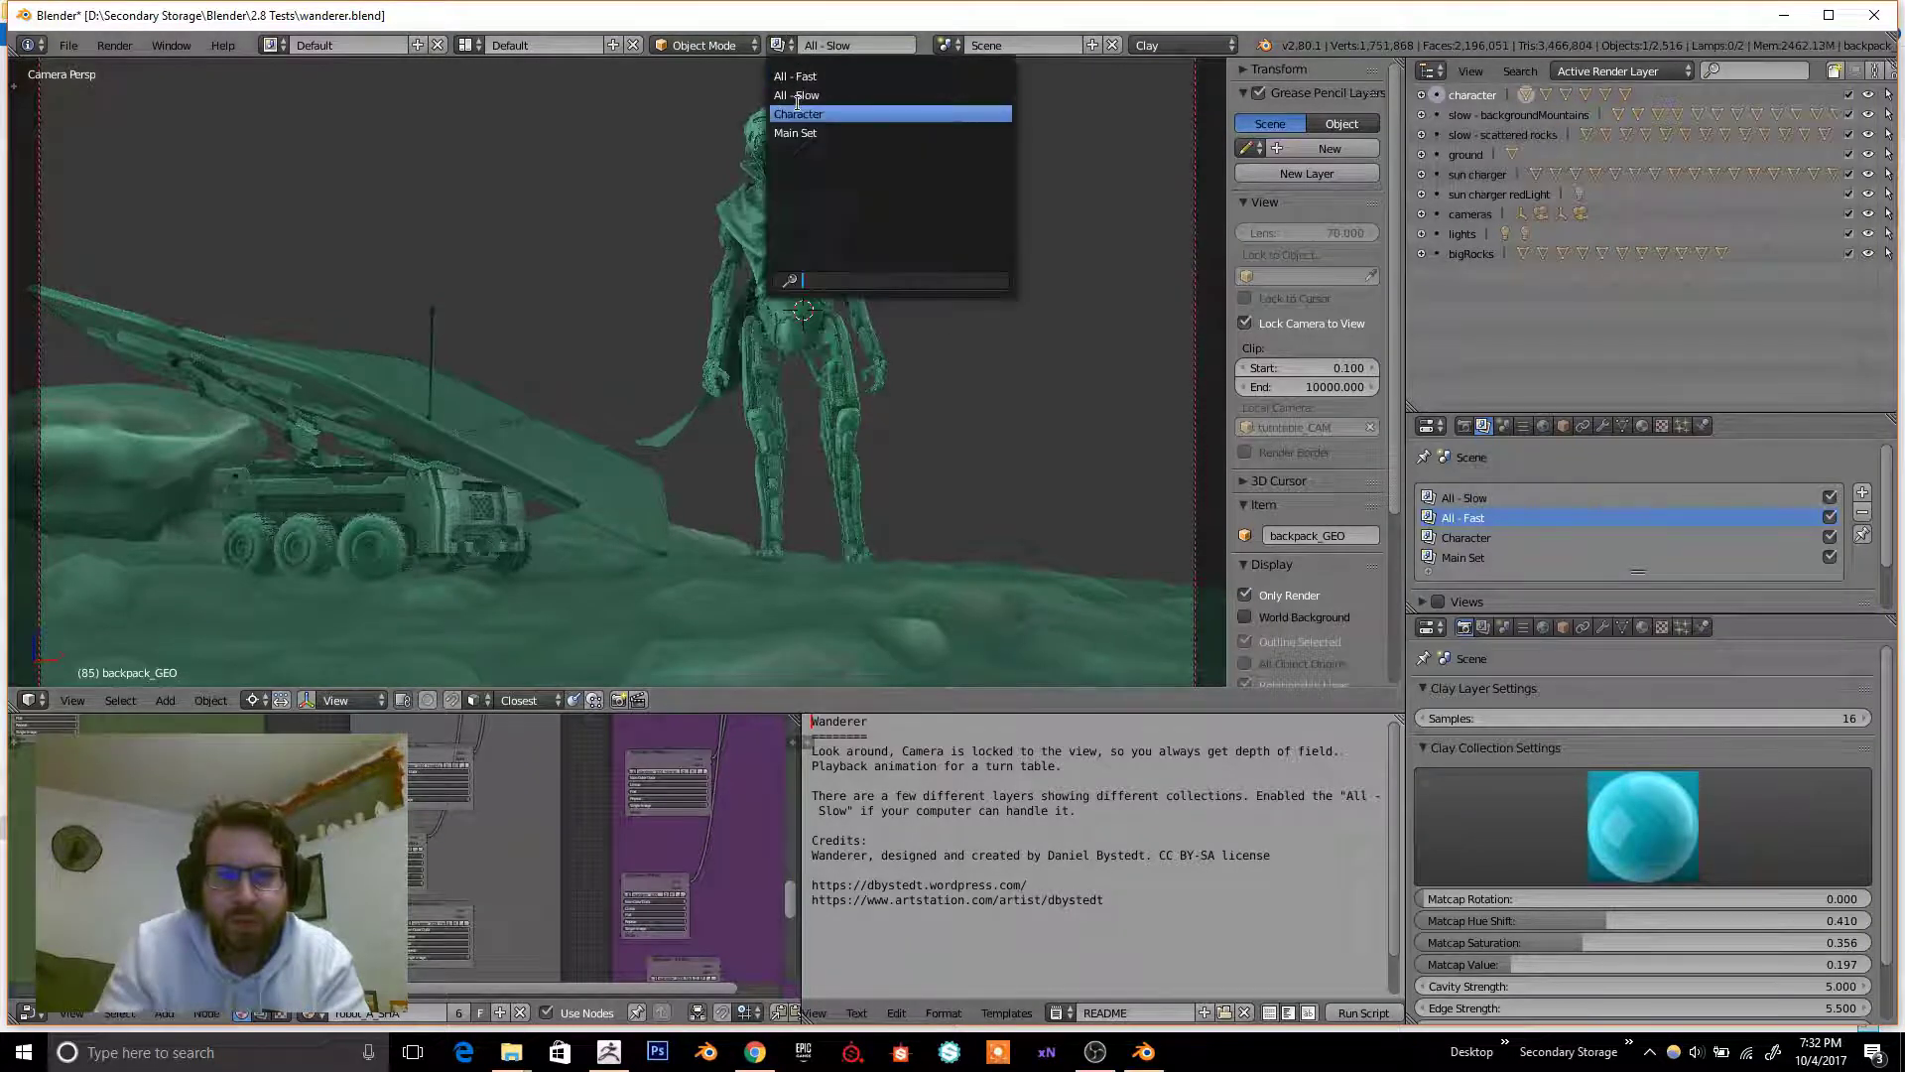
pyautogui.click(802, 113)
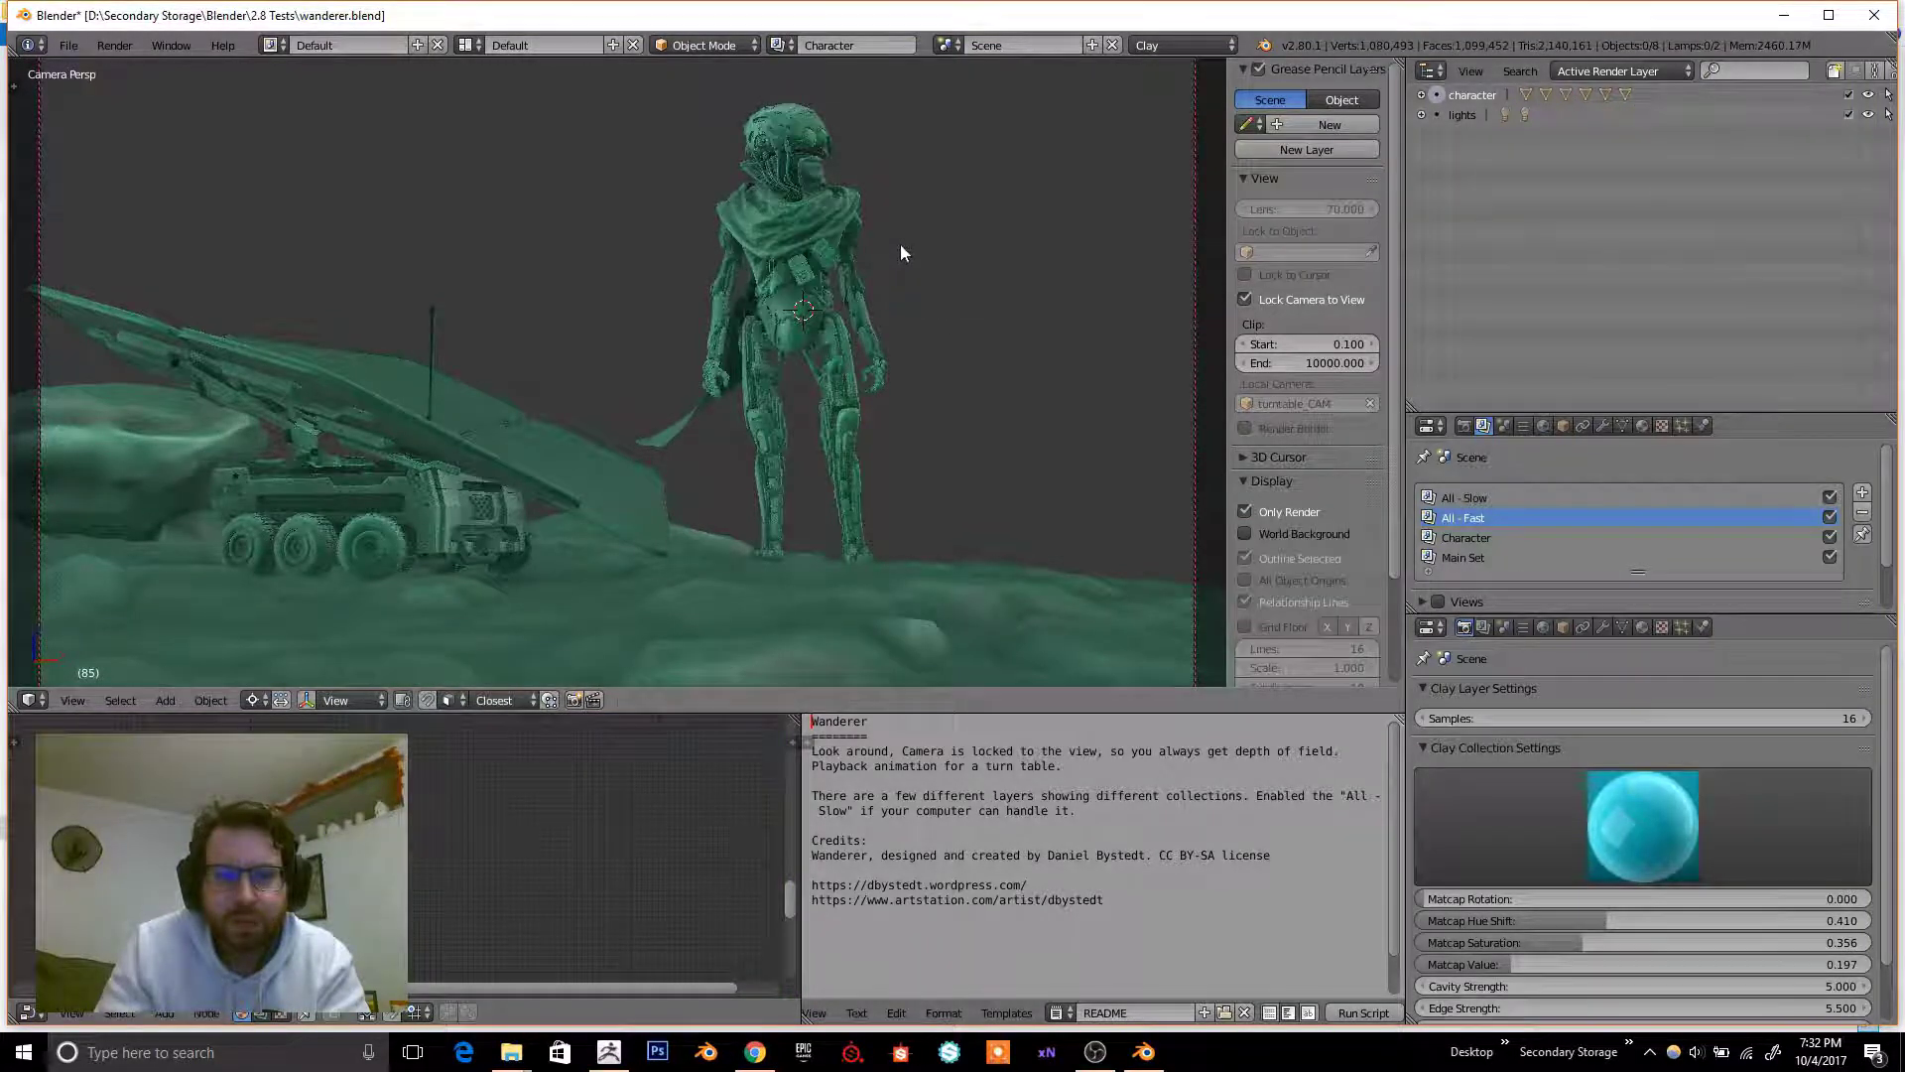
# - Switch to the Main Set render layer, orbit close over the character and advance the turntable
pyautogui.click(827, 45)
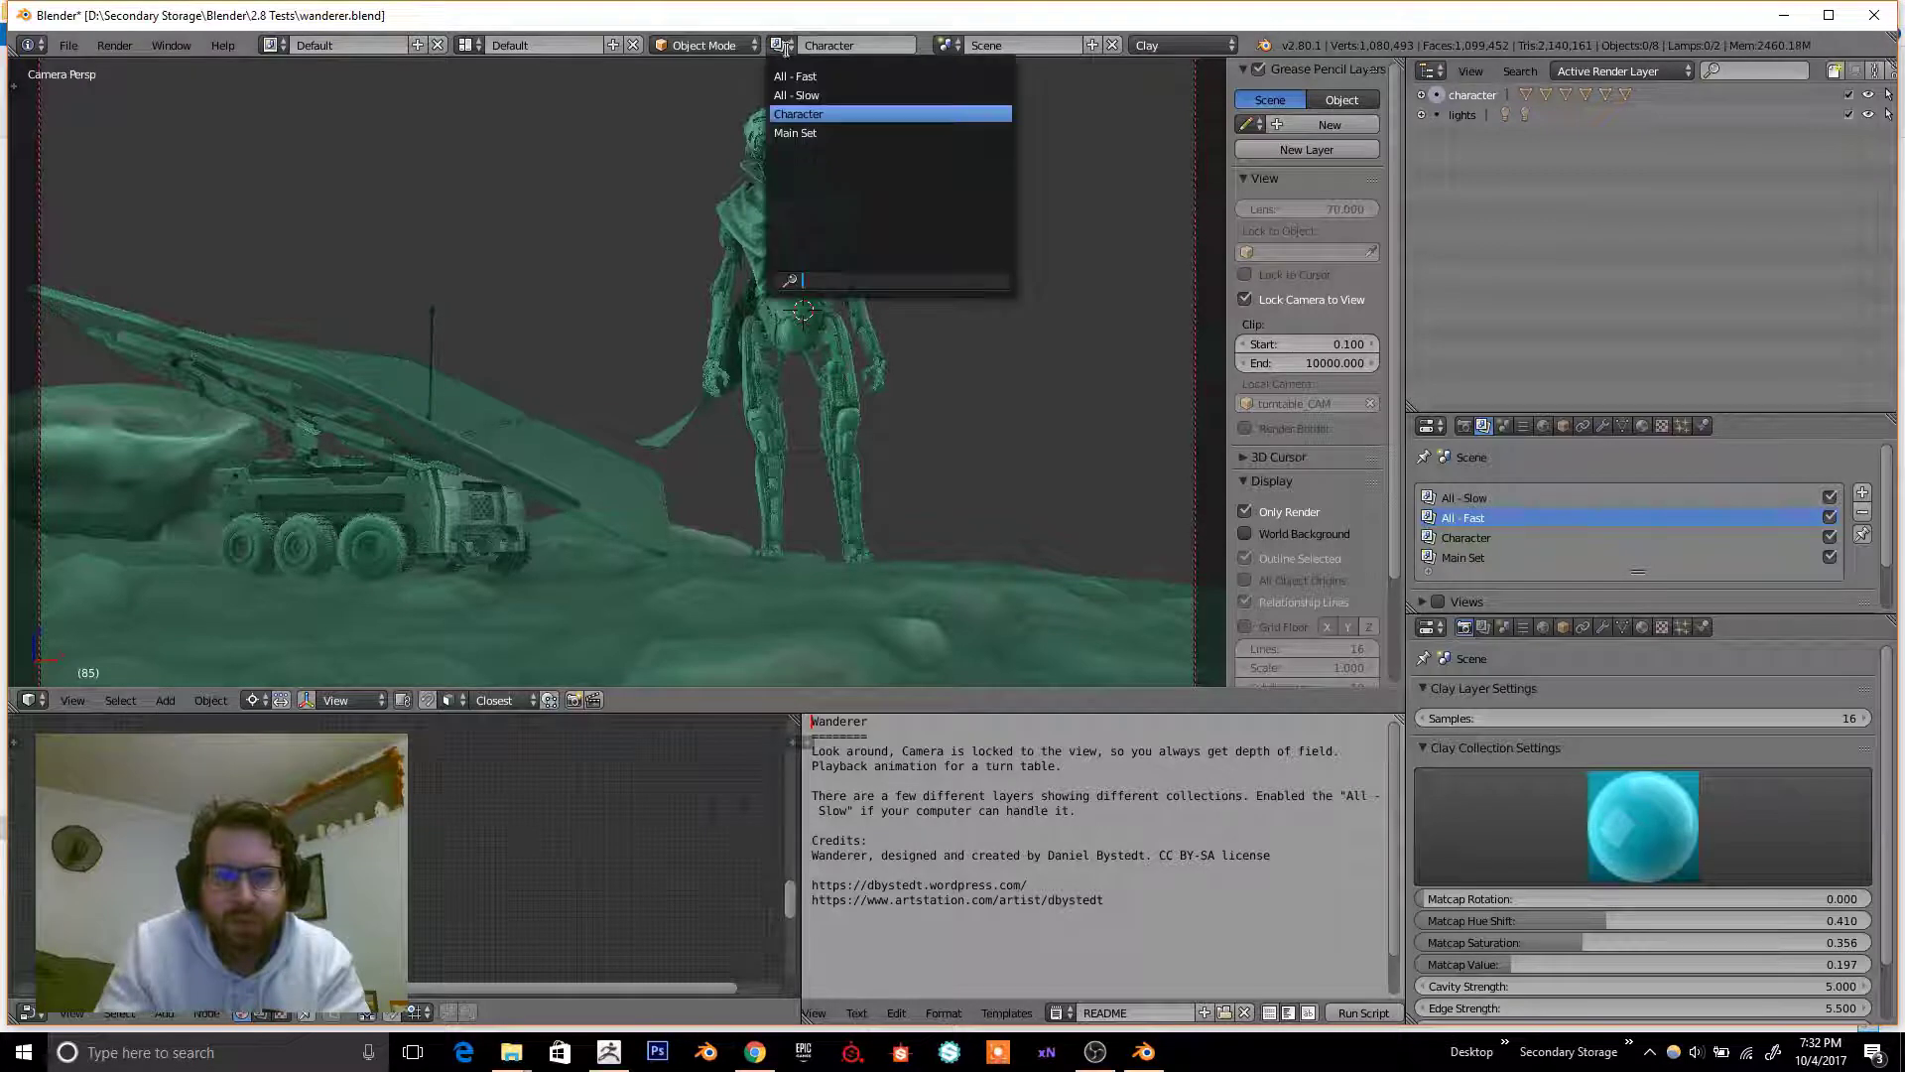
pyautogui.click(791, 135)
pyautogui.moveTo(995, 212); pyautogui.dragTo(877, 337, button='middle')
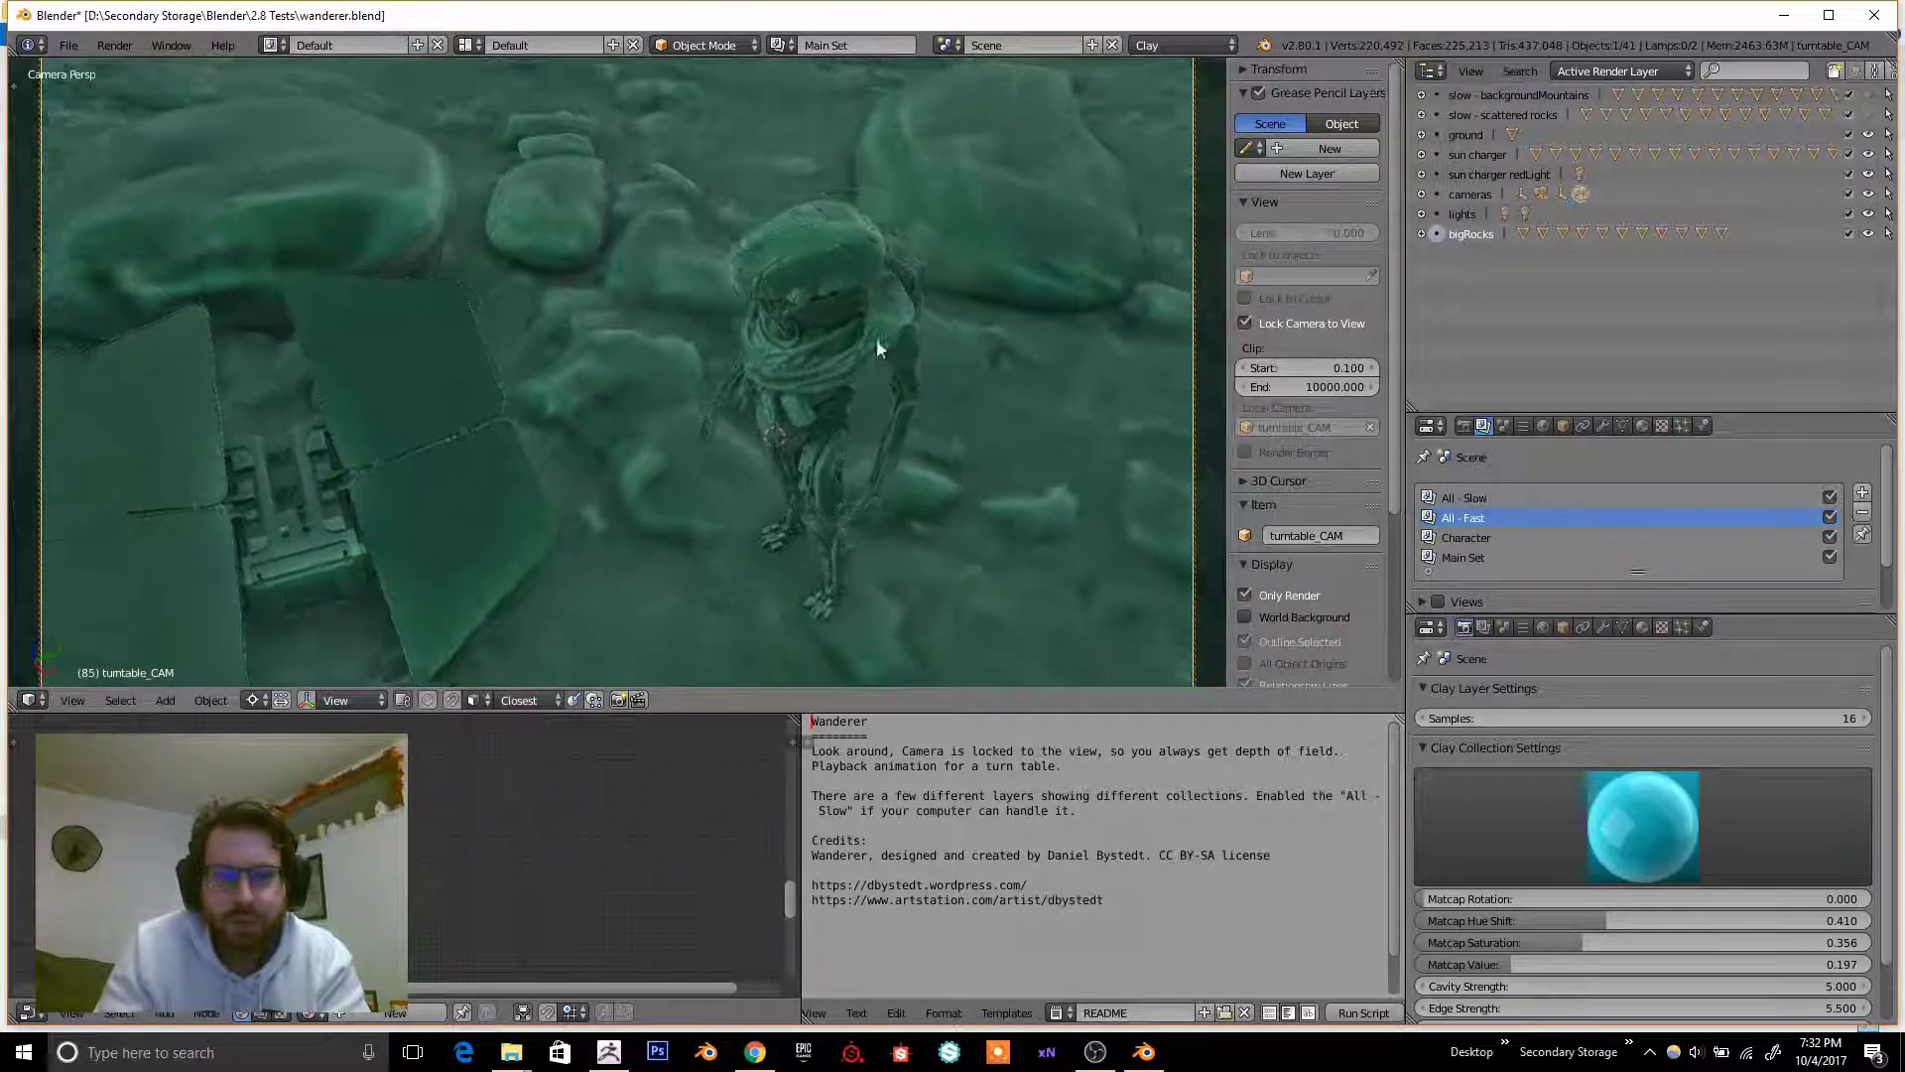
pyautogui.hotkey('alt', 'a')
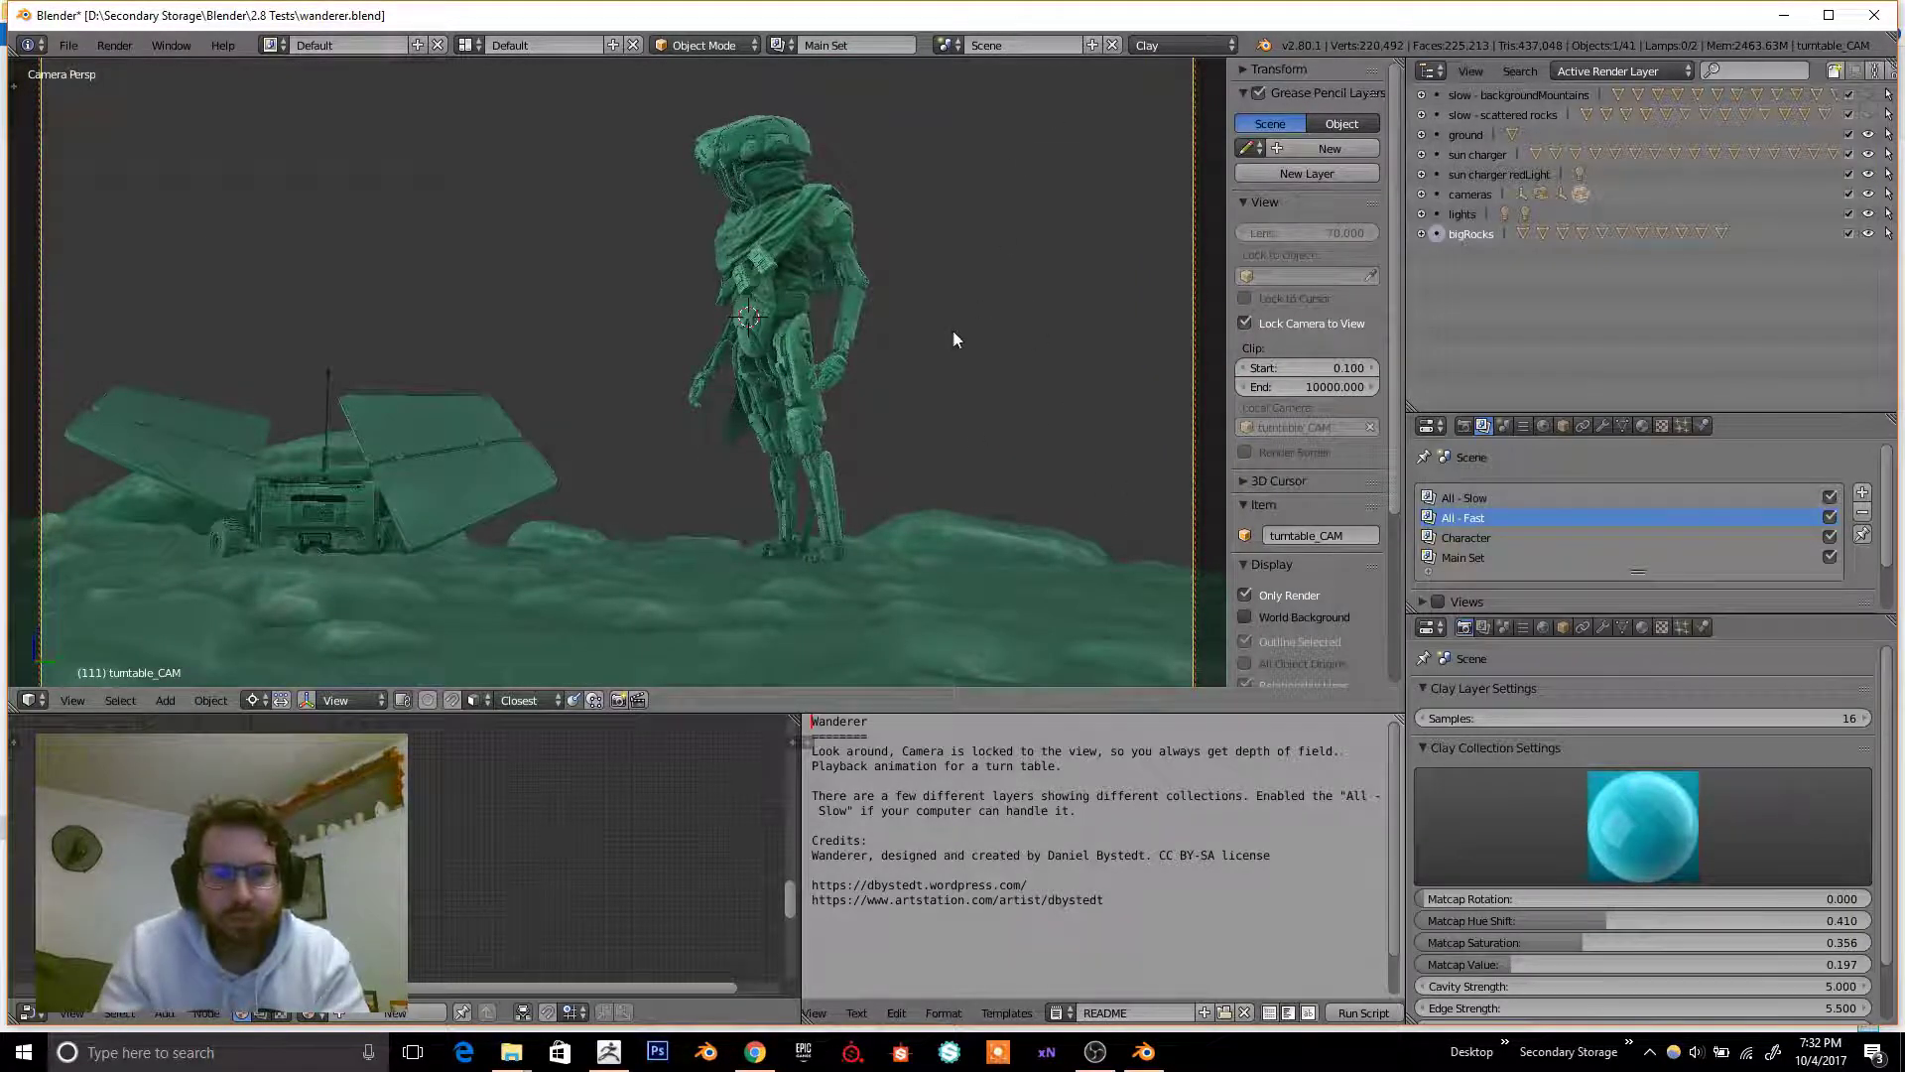
pyautogui.moveTo(665, 323); pyautogui.dragTo(297, 349, button='middle')
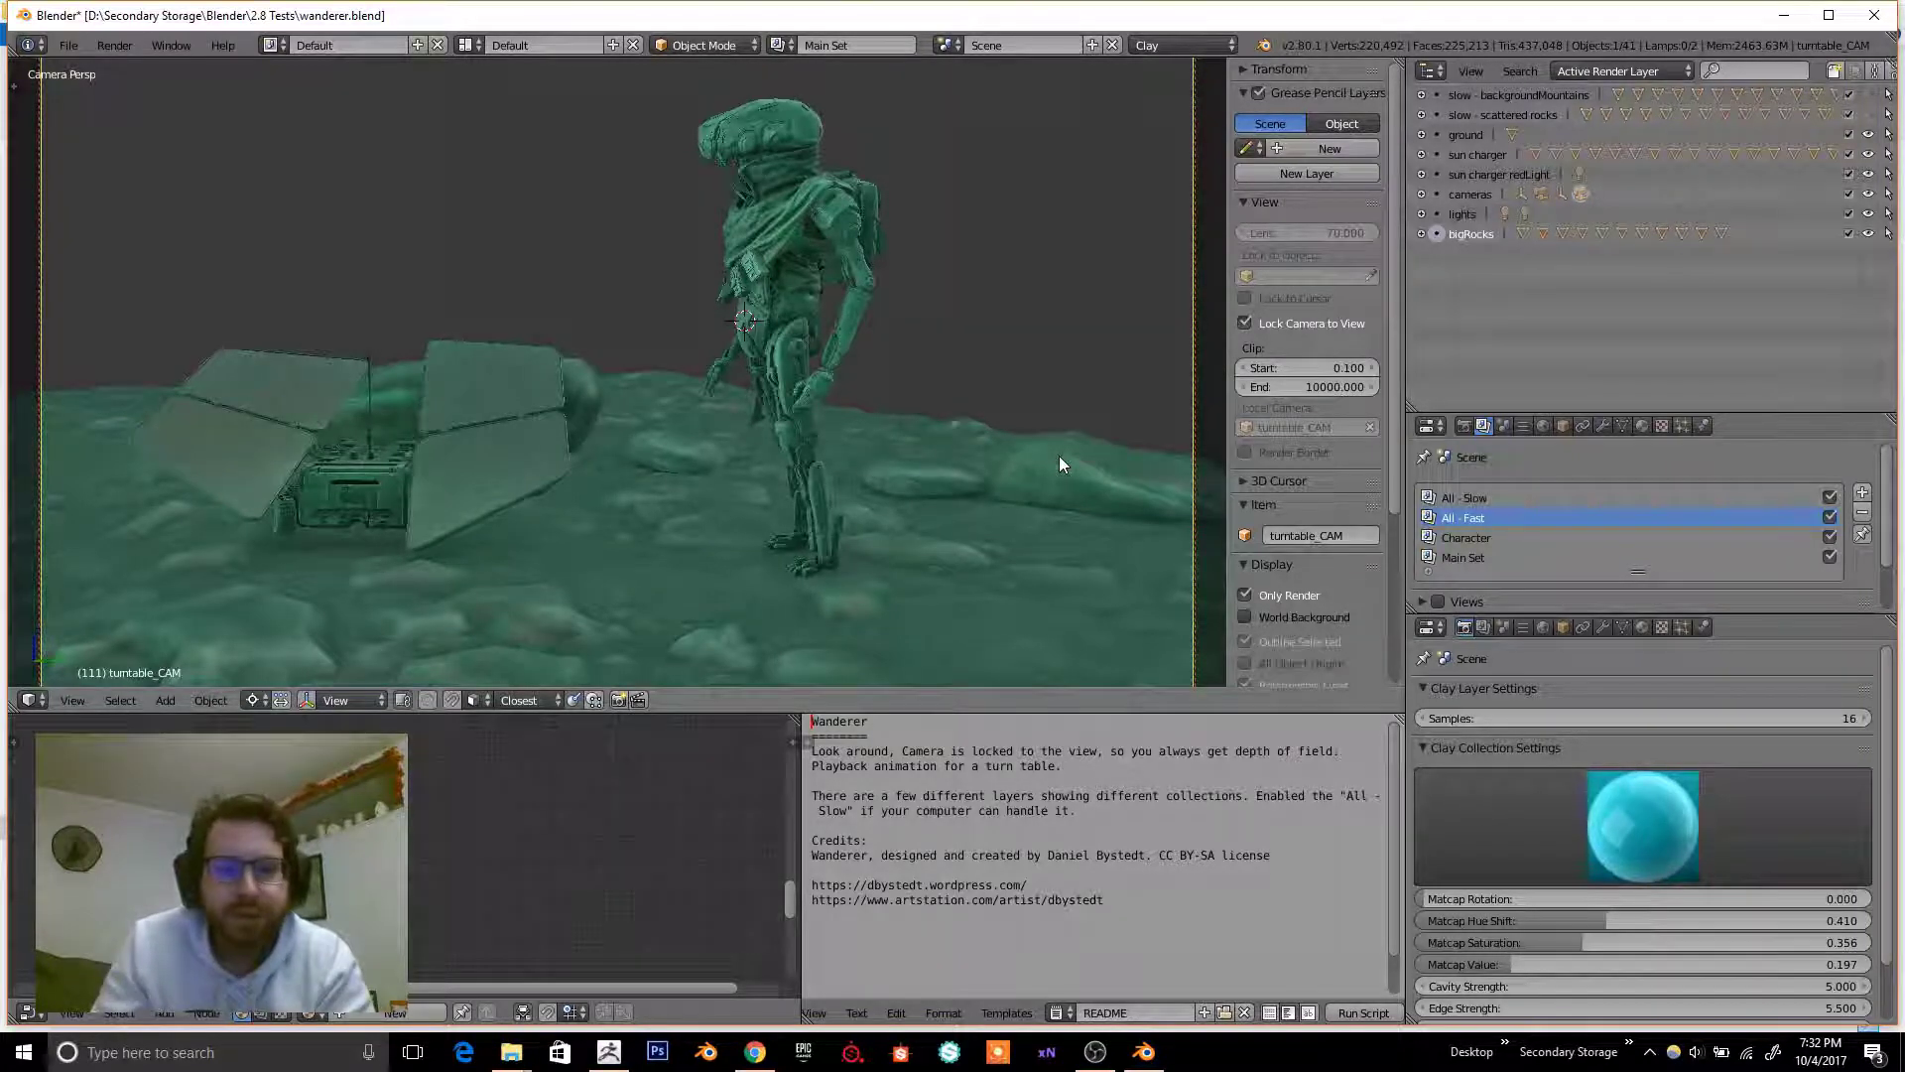
pyautogui.moveTo(668, 359); pyautogui.dragTo(810, 389, button='middle')
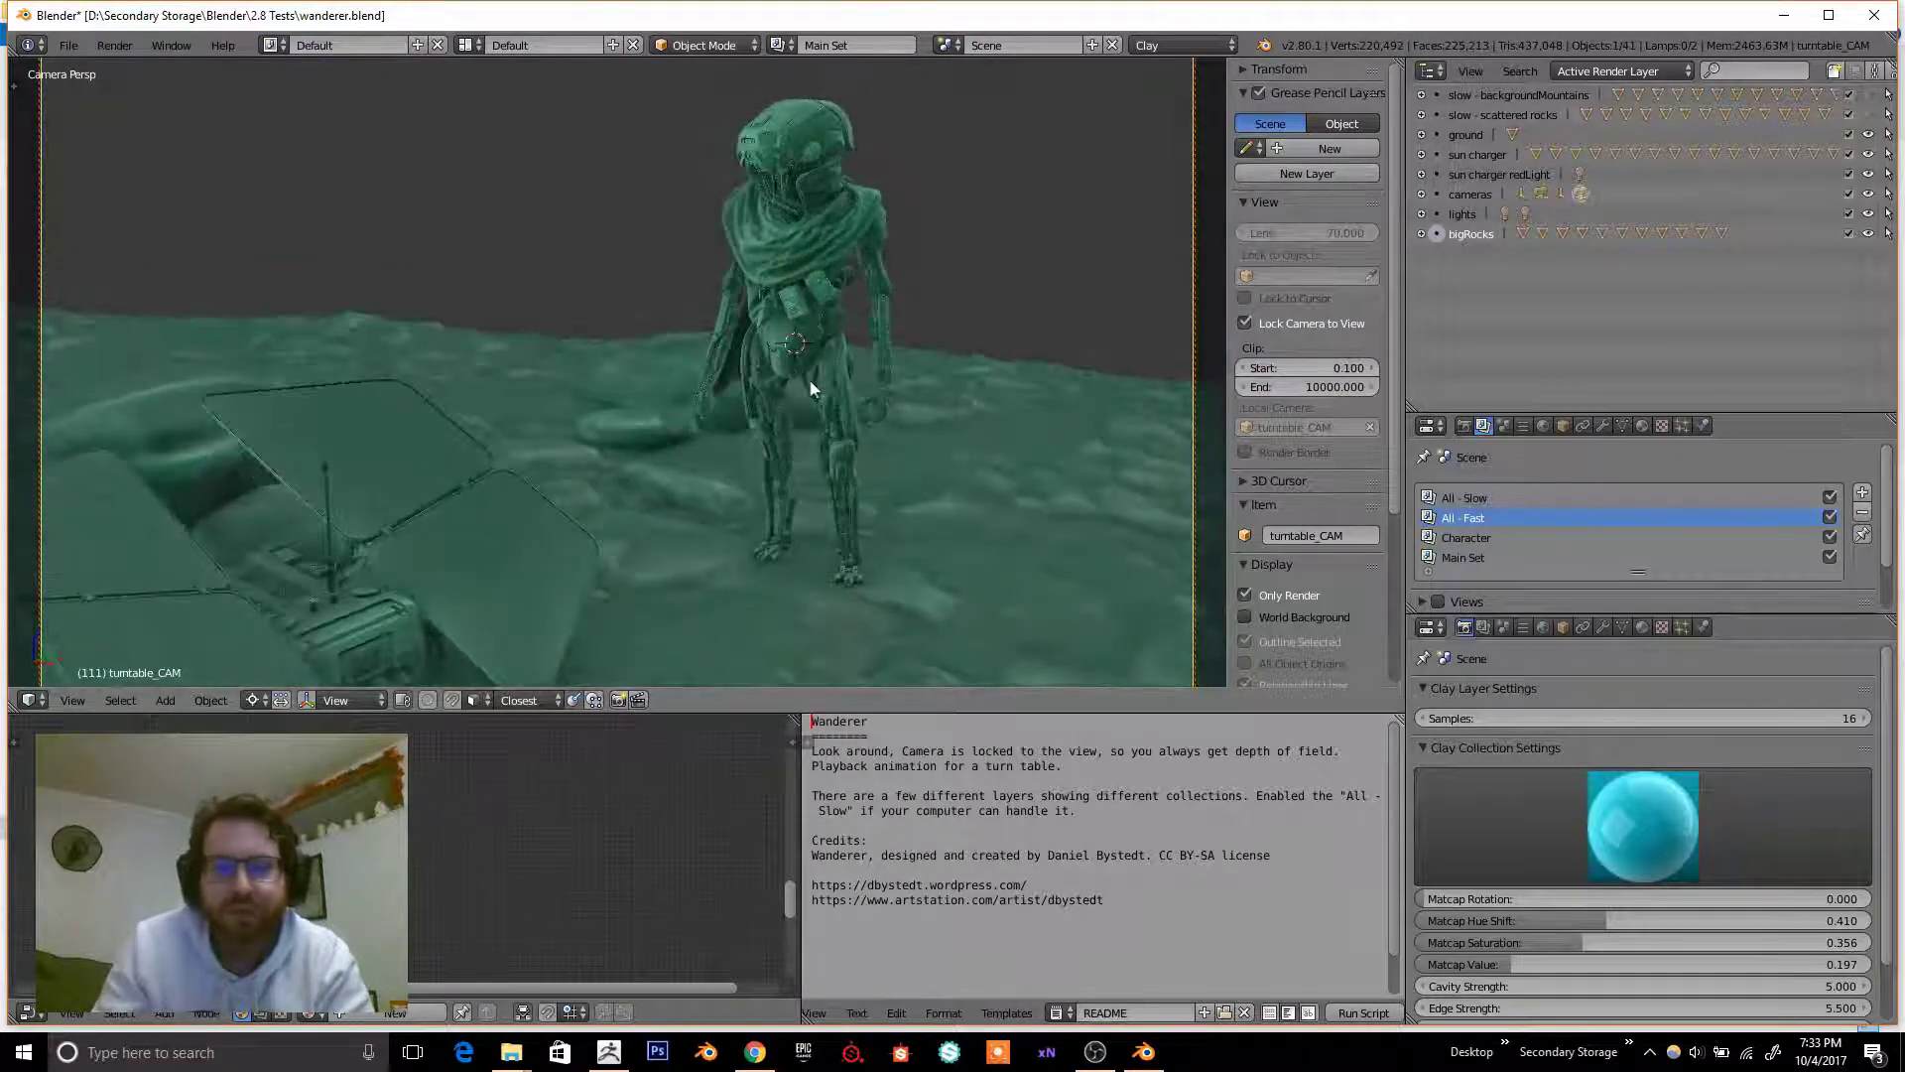